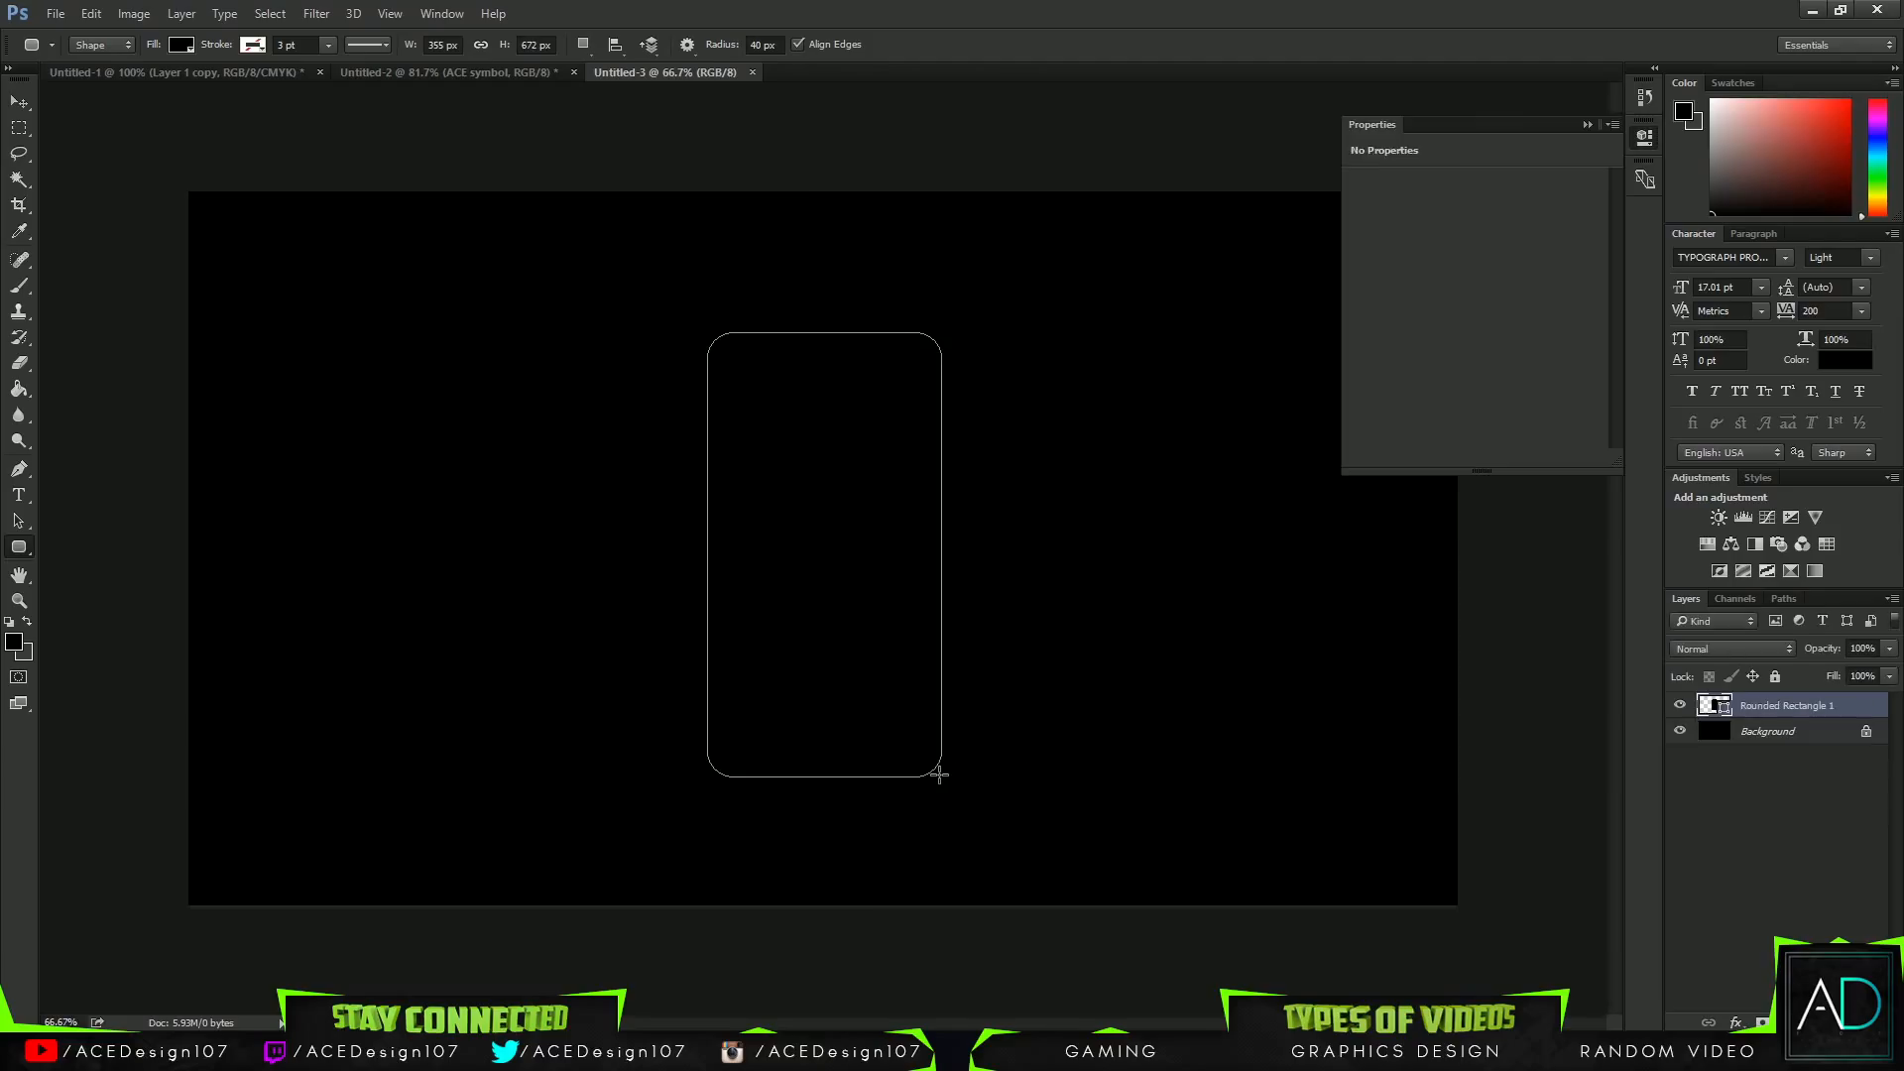
Fill the rounded rectangle with dark gray #3b3b3b.
click(1365, 249)
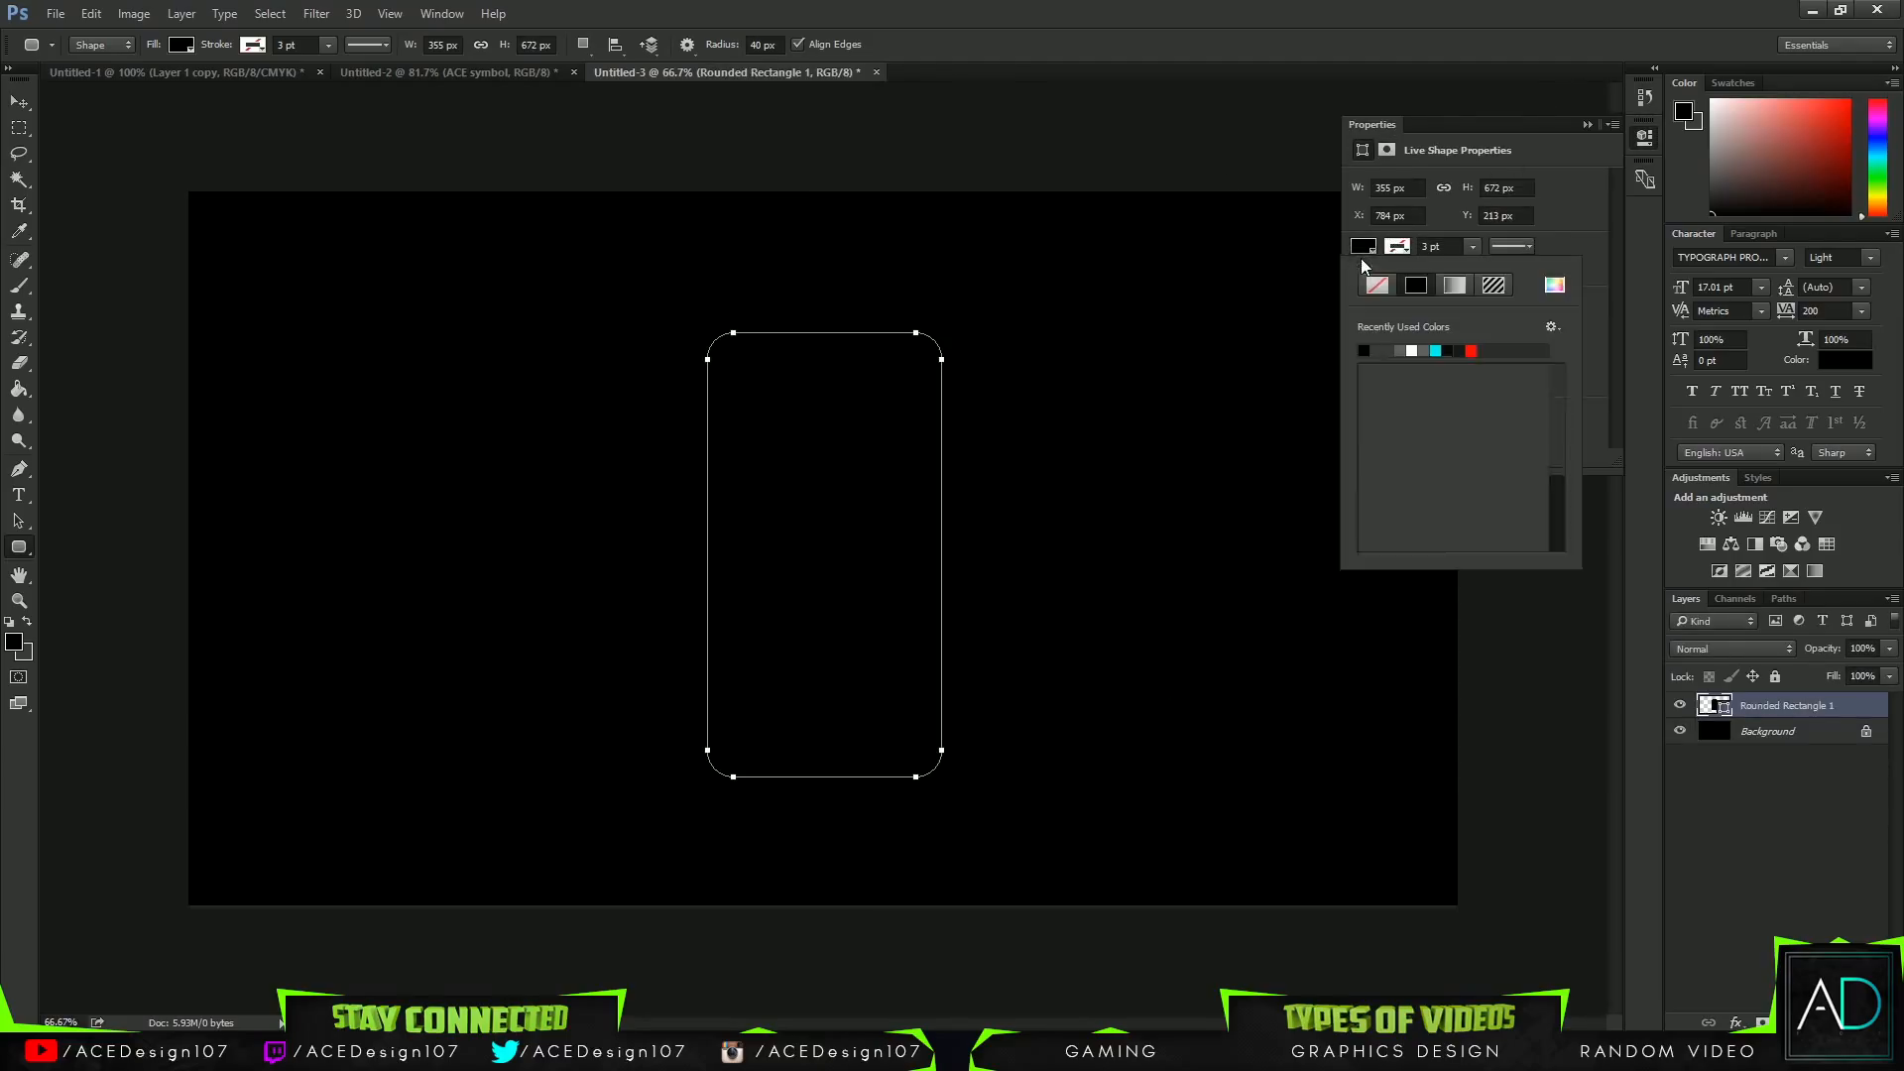
click(1377, 349)
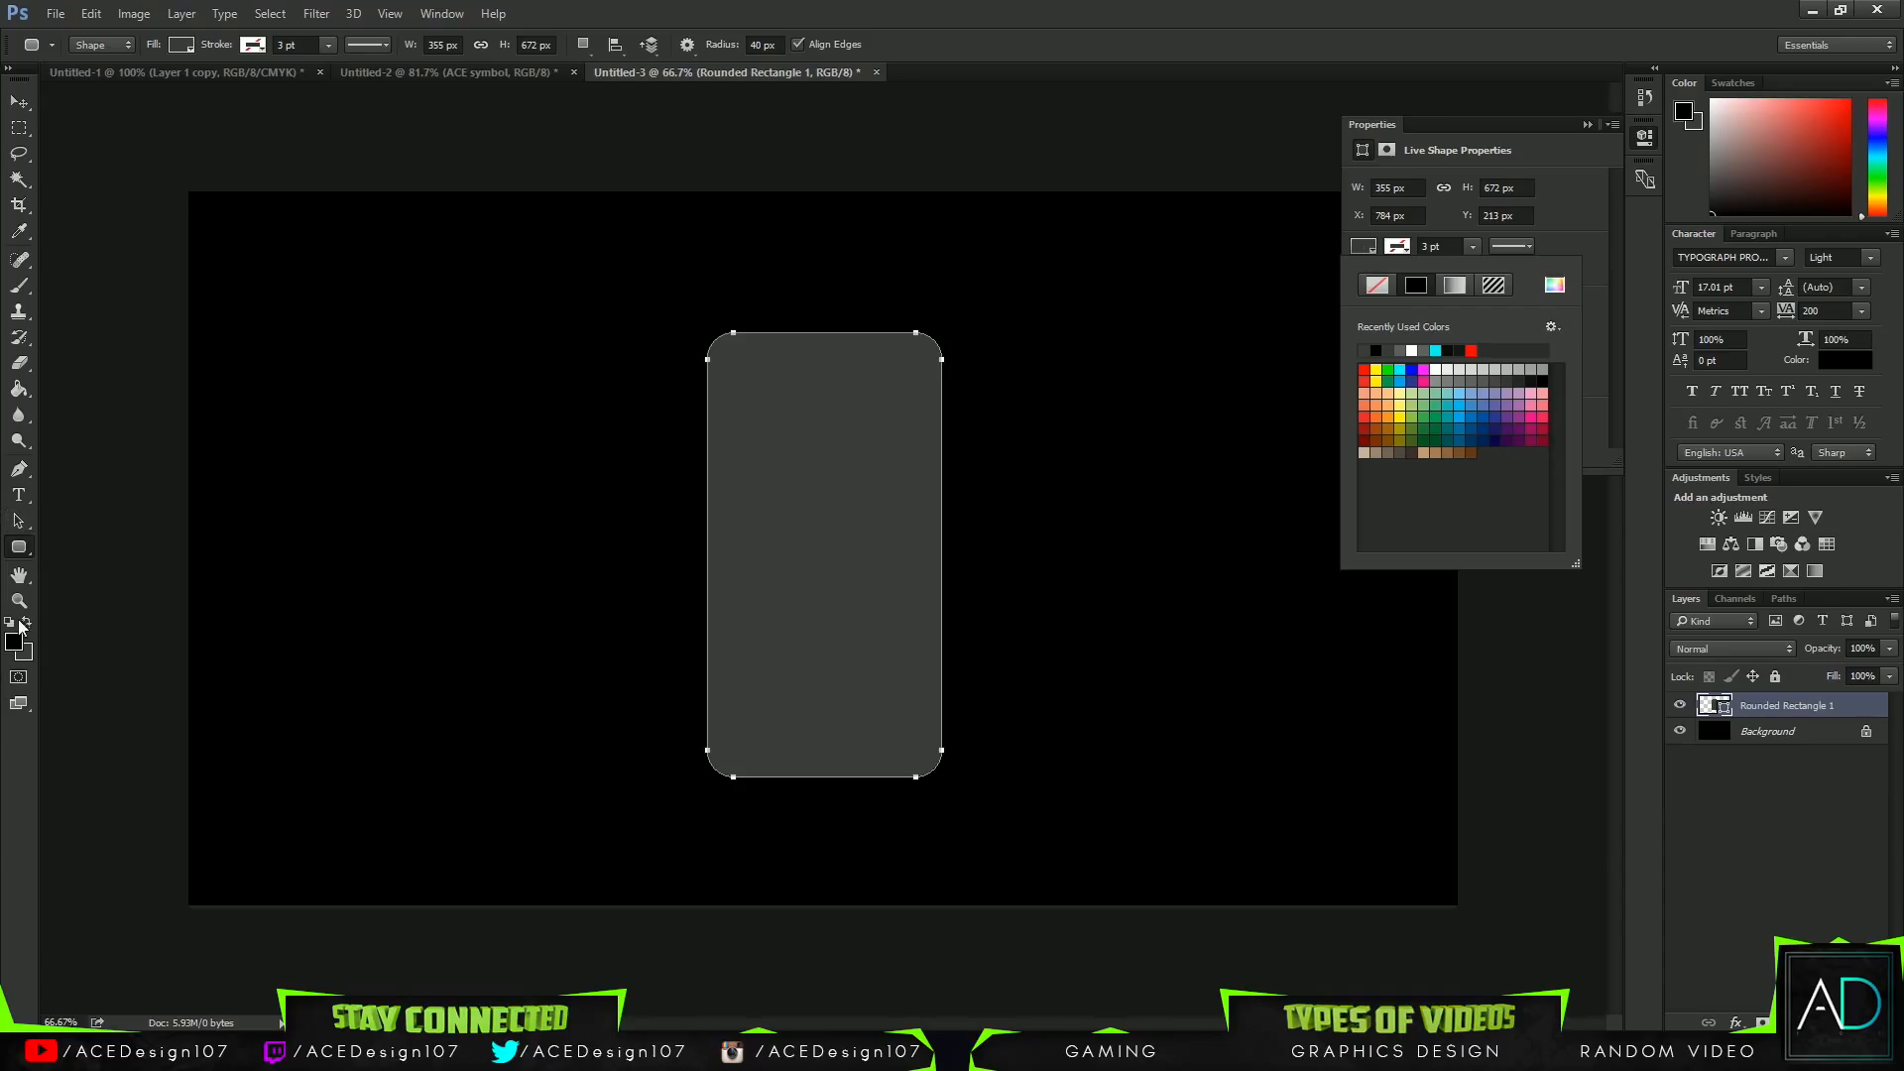
click(27, 652)
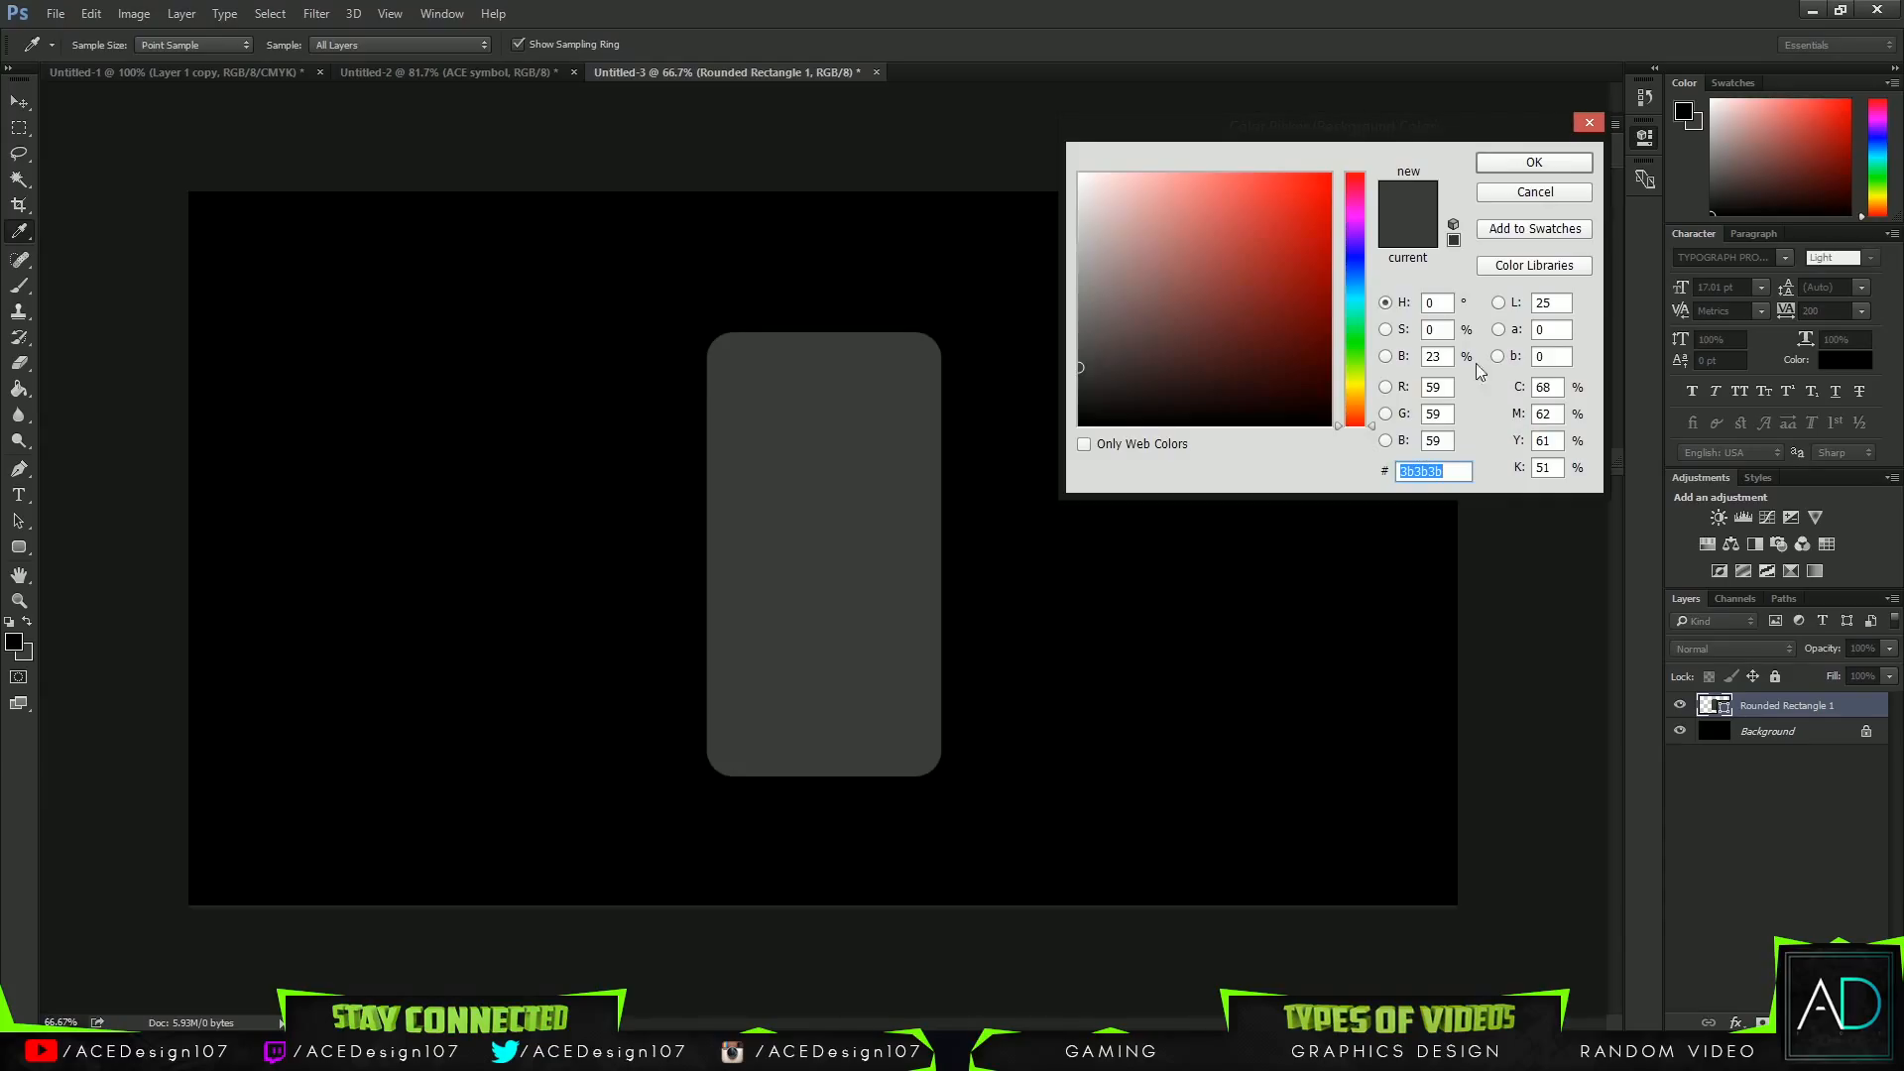
click(1532, 163)
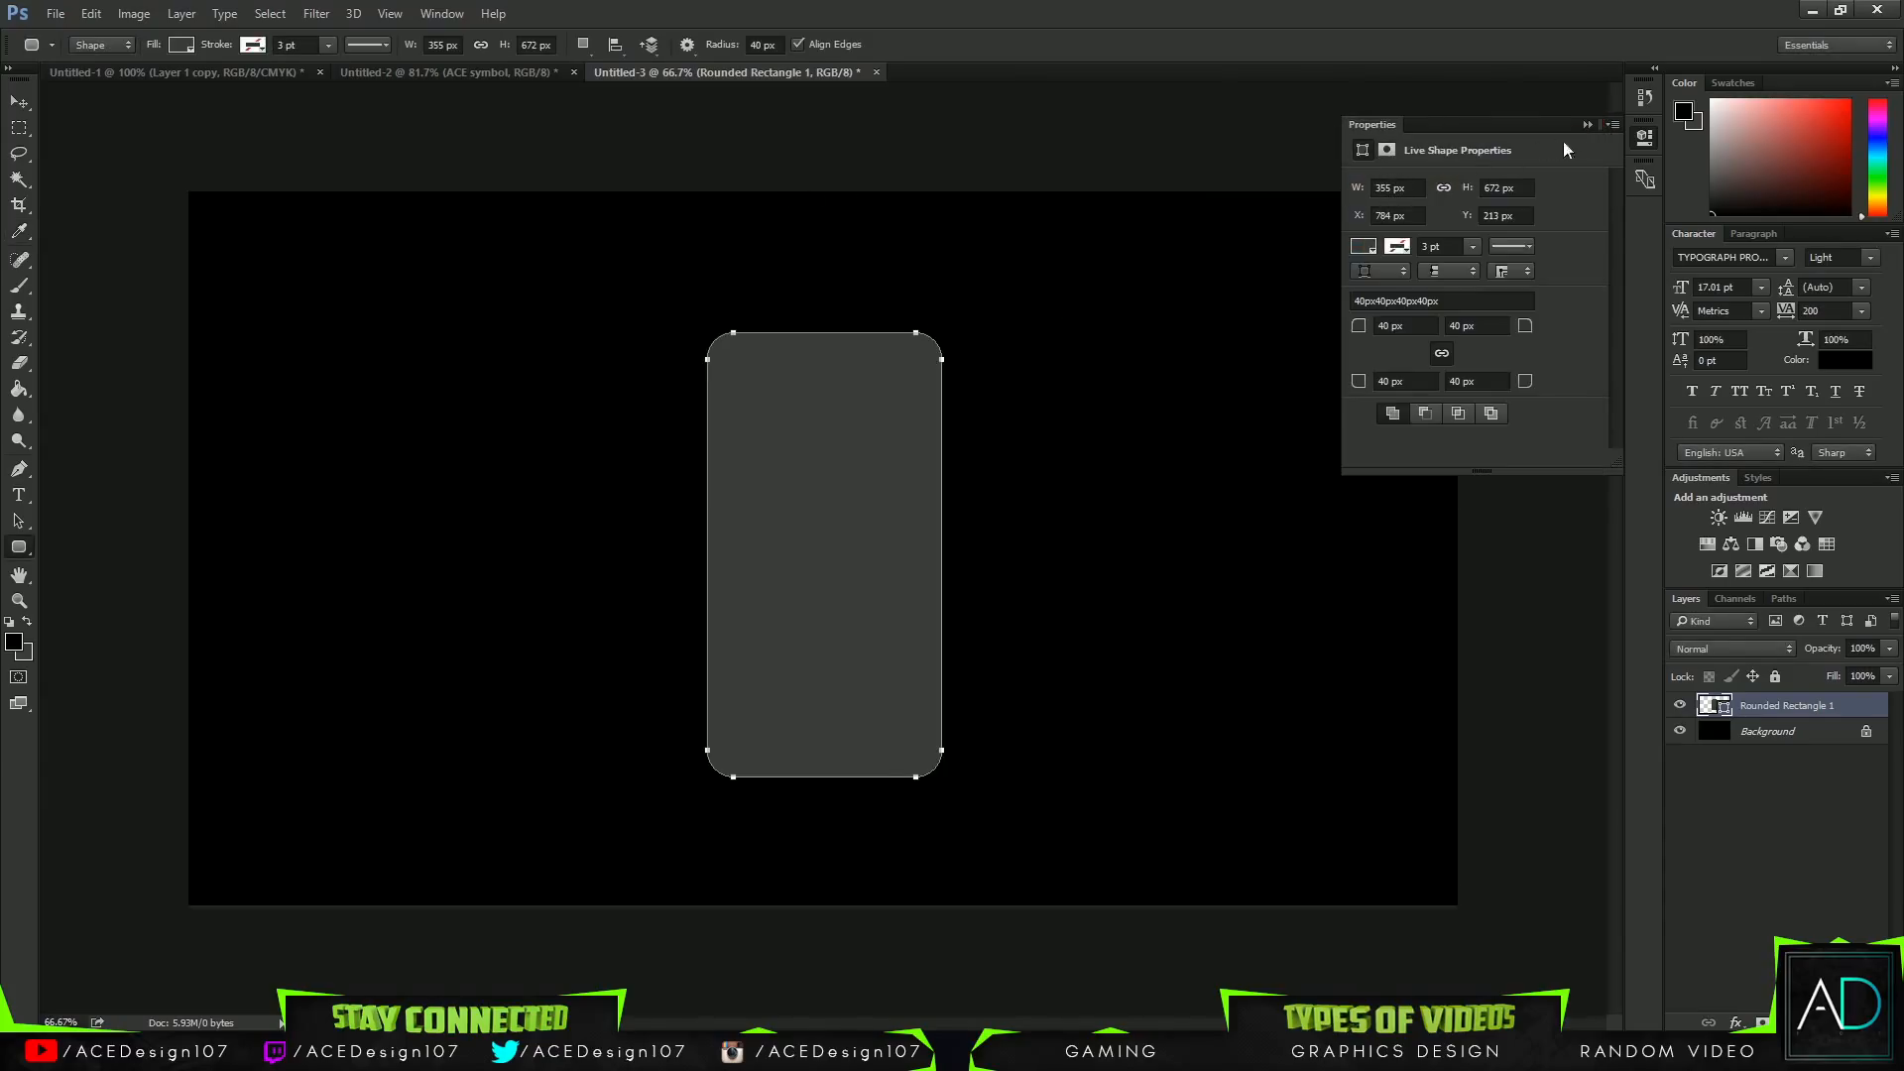
click(1598, 125)
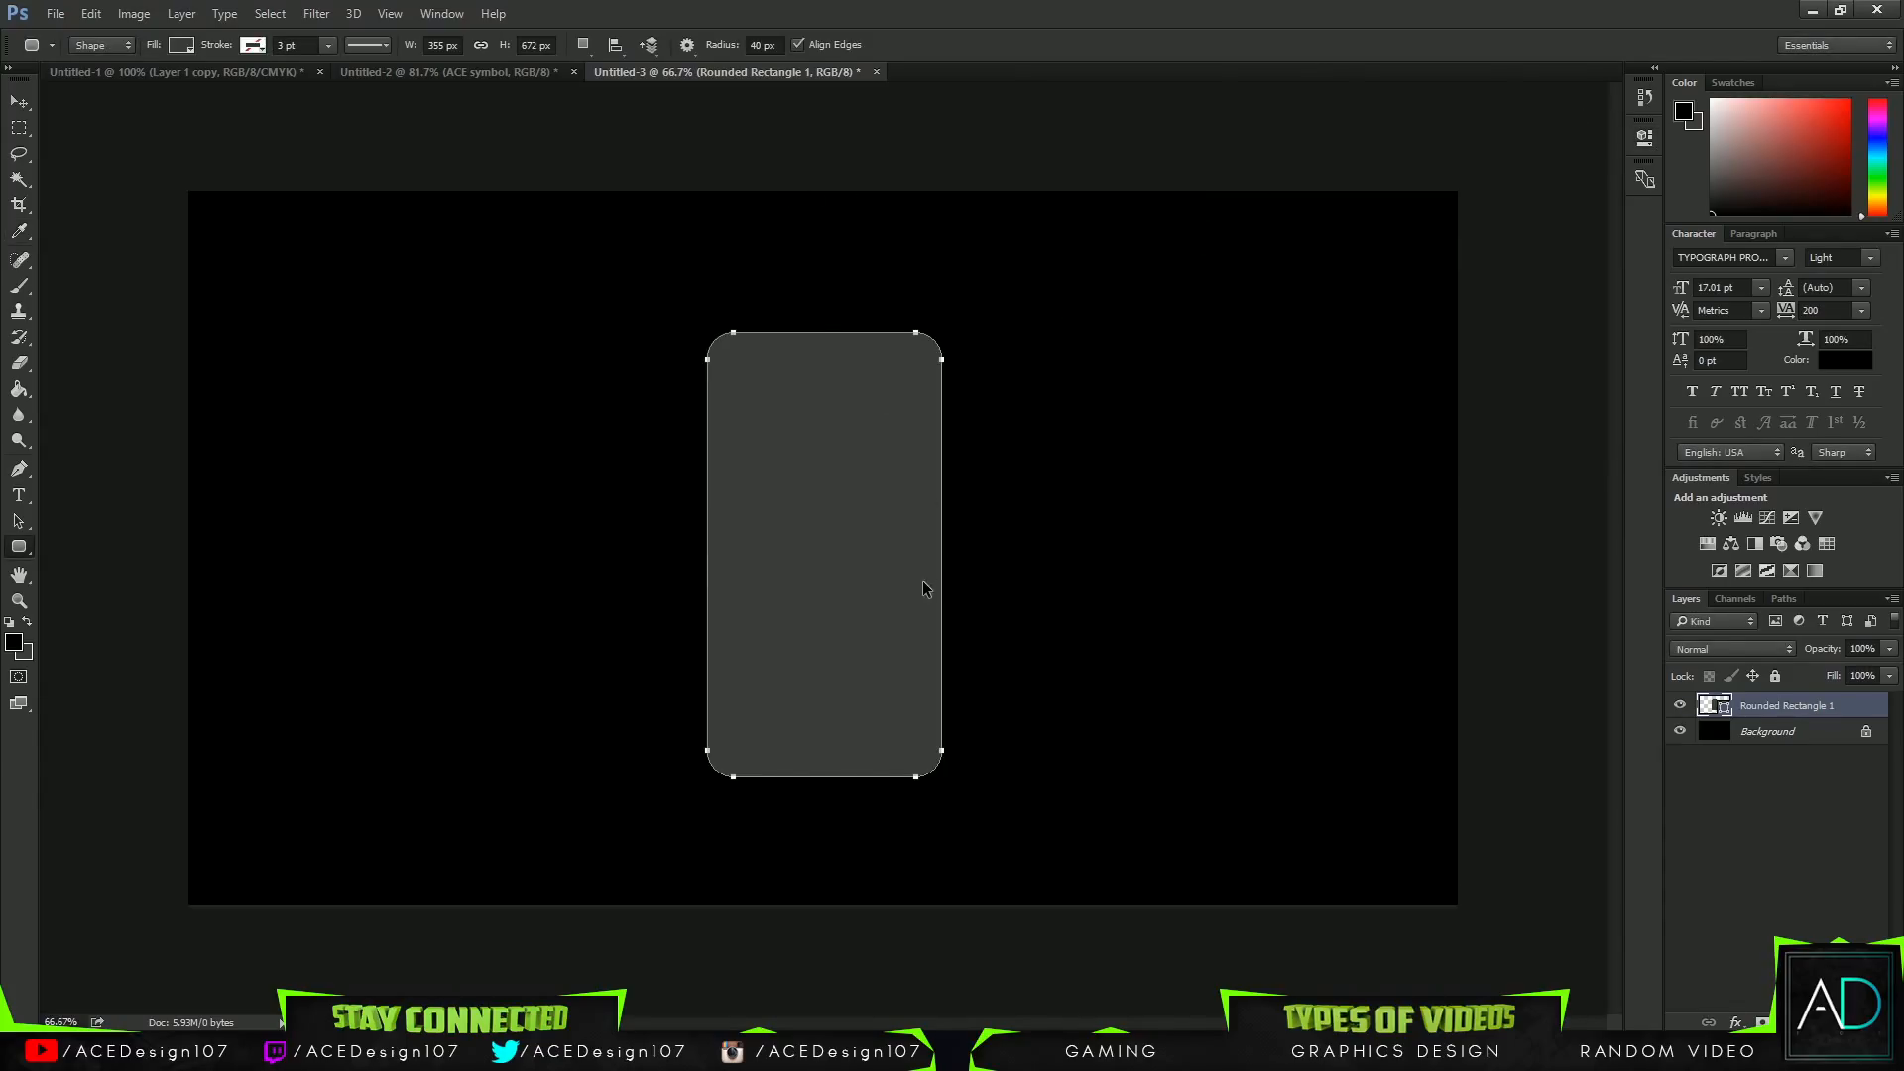
Stretch the rounded rectangle horizontally to about 109% of its width.
key(ctrl+t)
drag(940, 554, 961, 553)
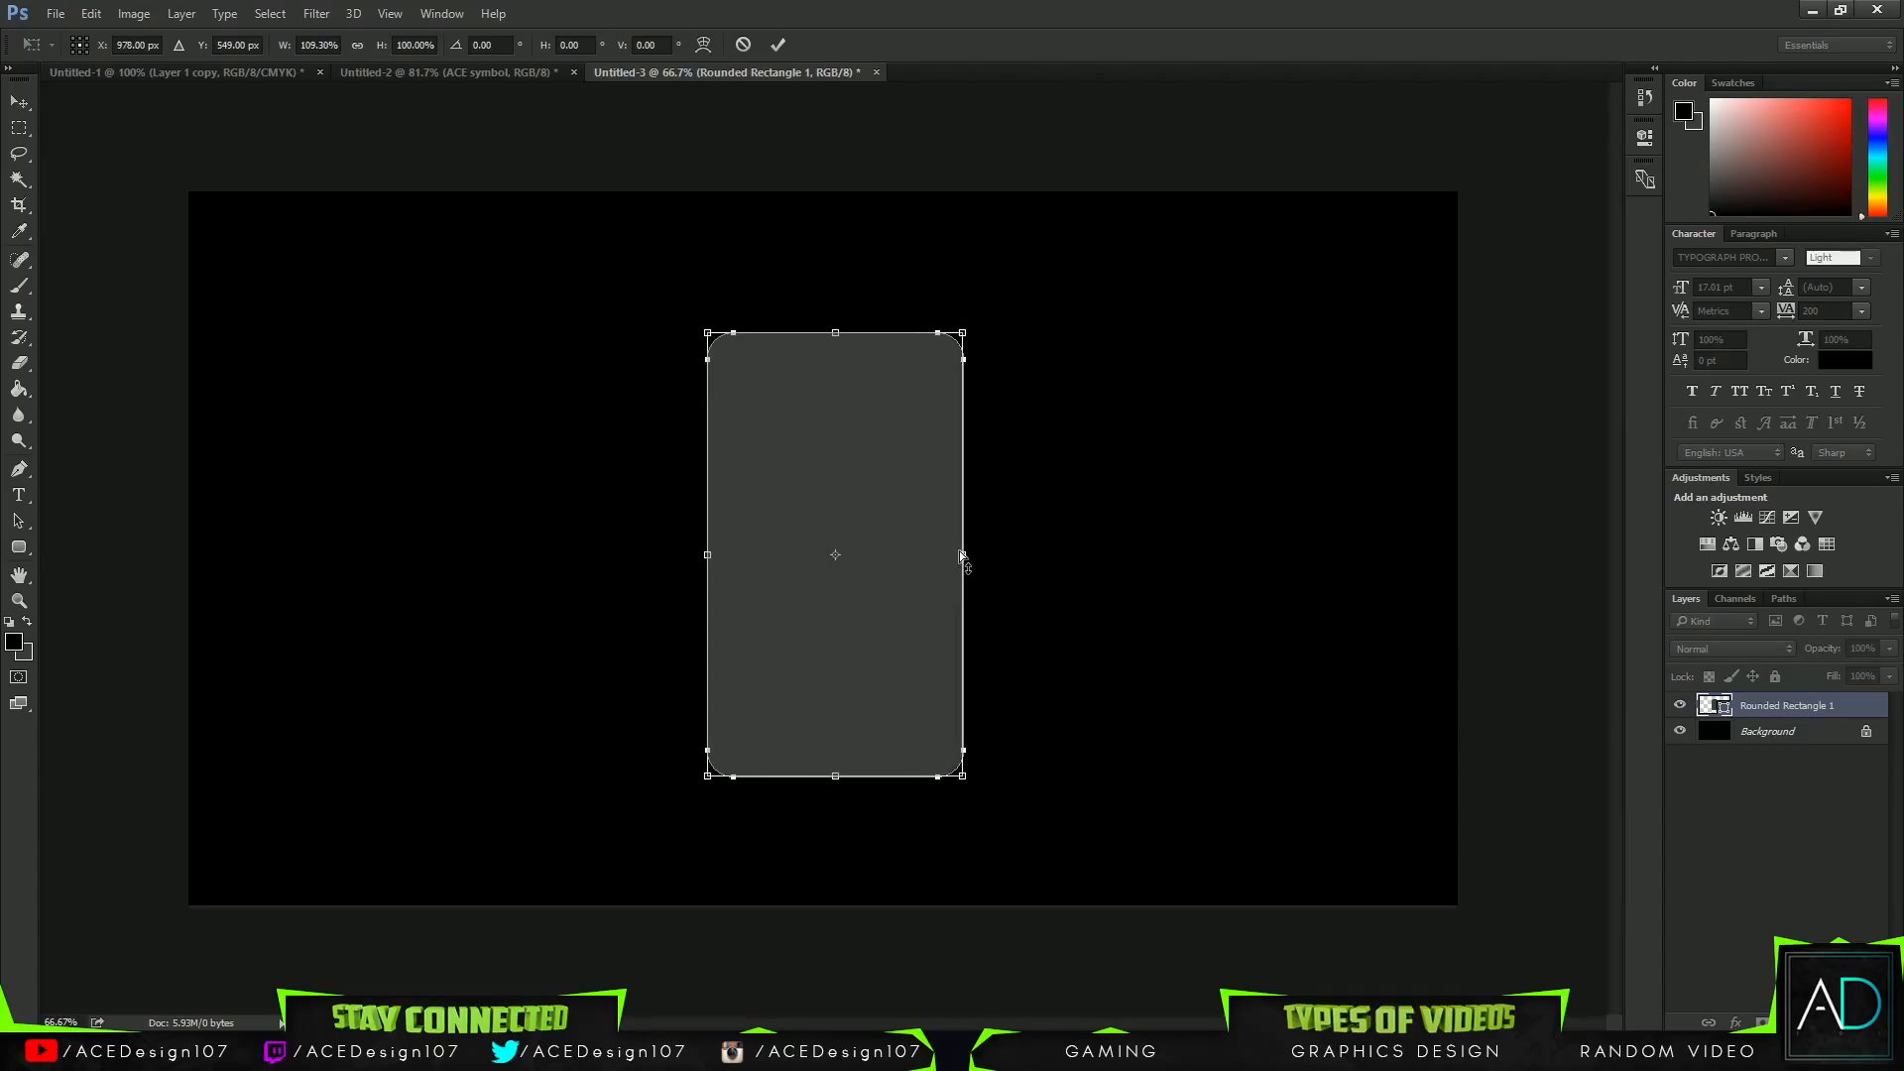
key(Return)
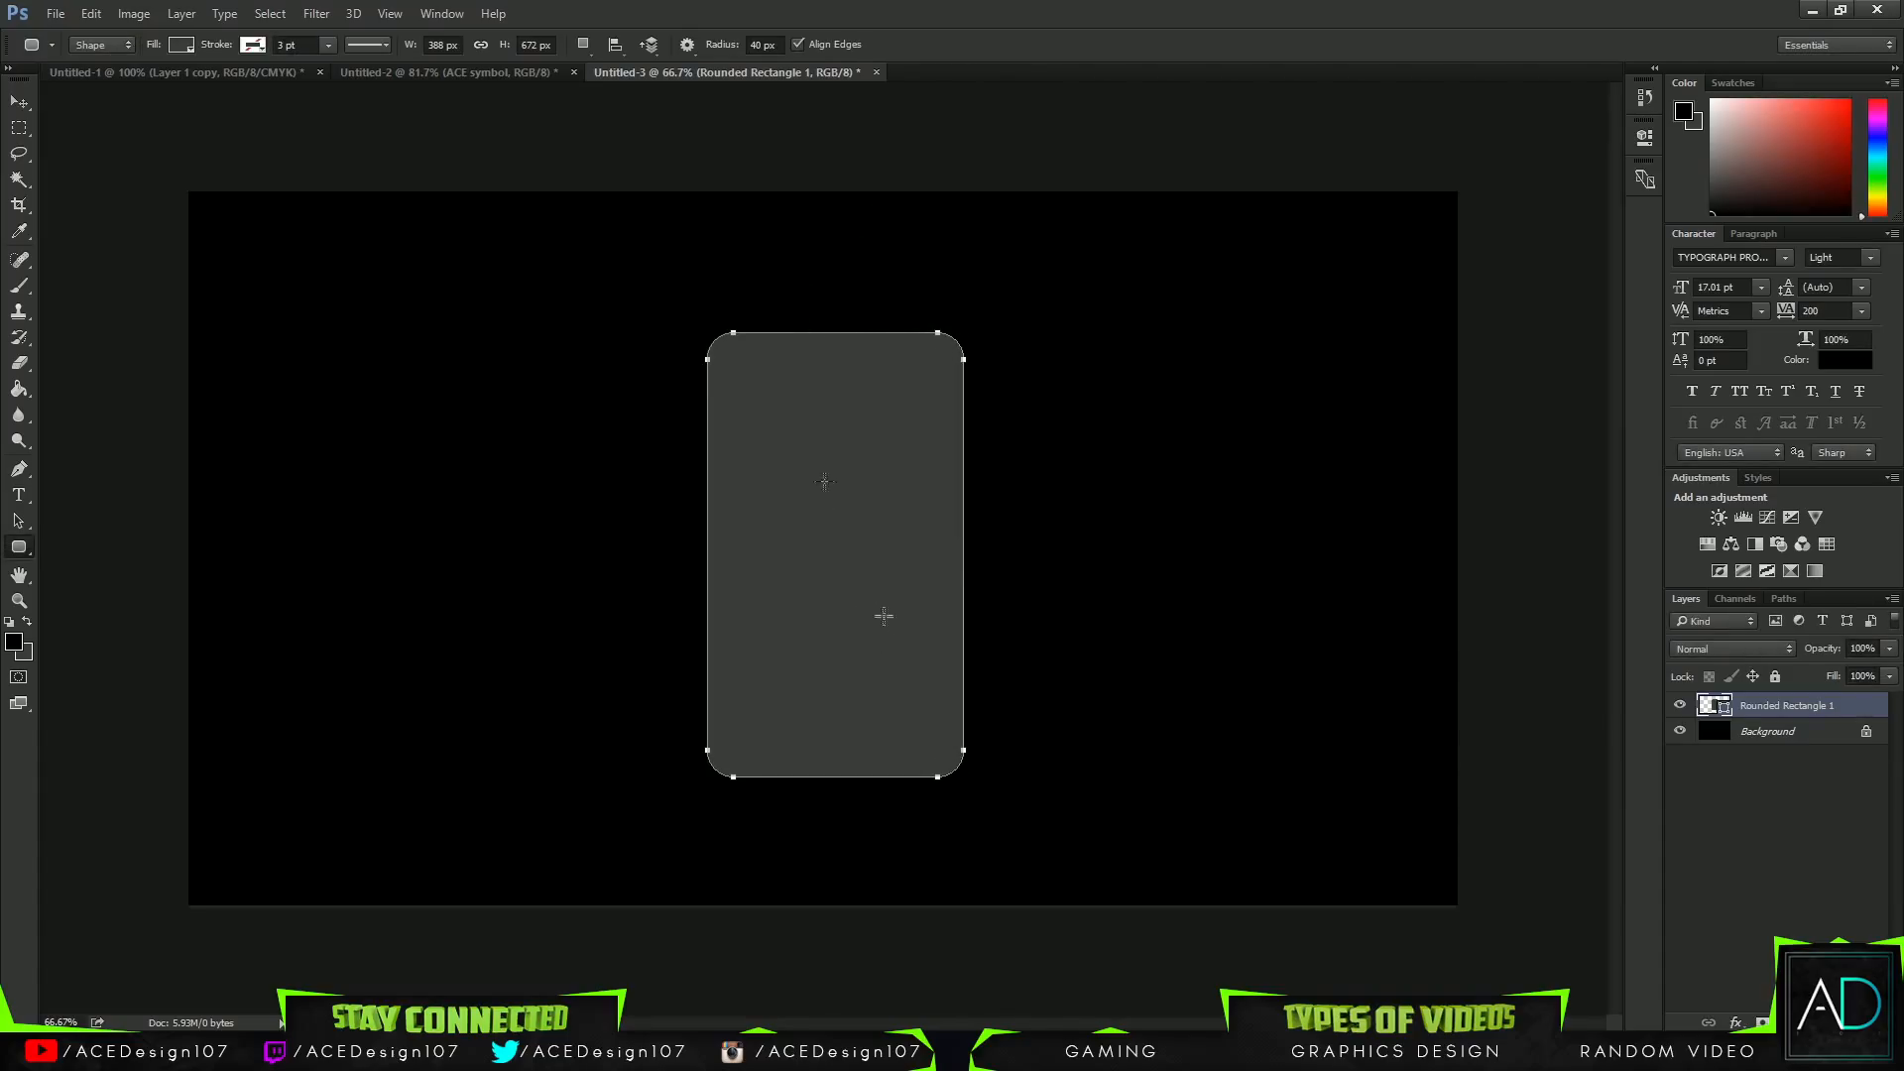
Center the rounded rectangle horizontally and vertically on the canvas.
key(ctrl+a)
key(v)
click(420, 46)
click(499, 46)
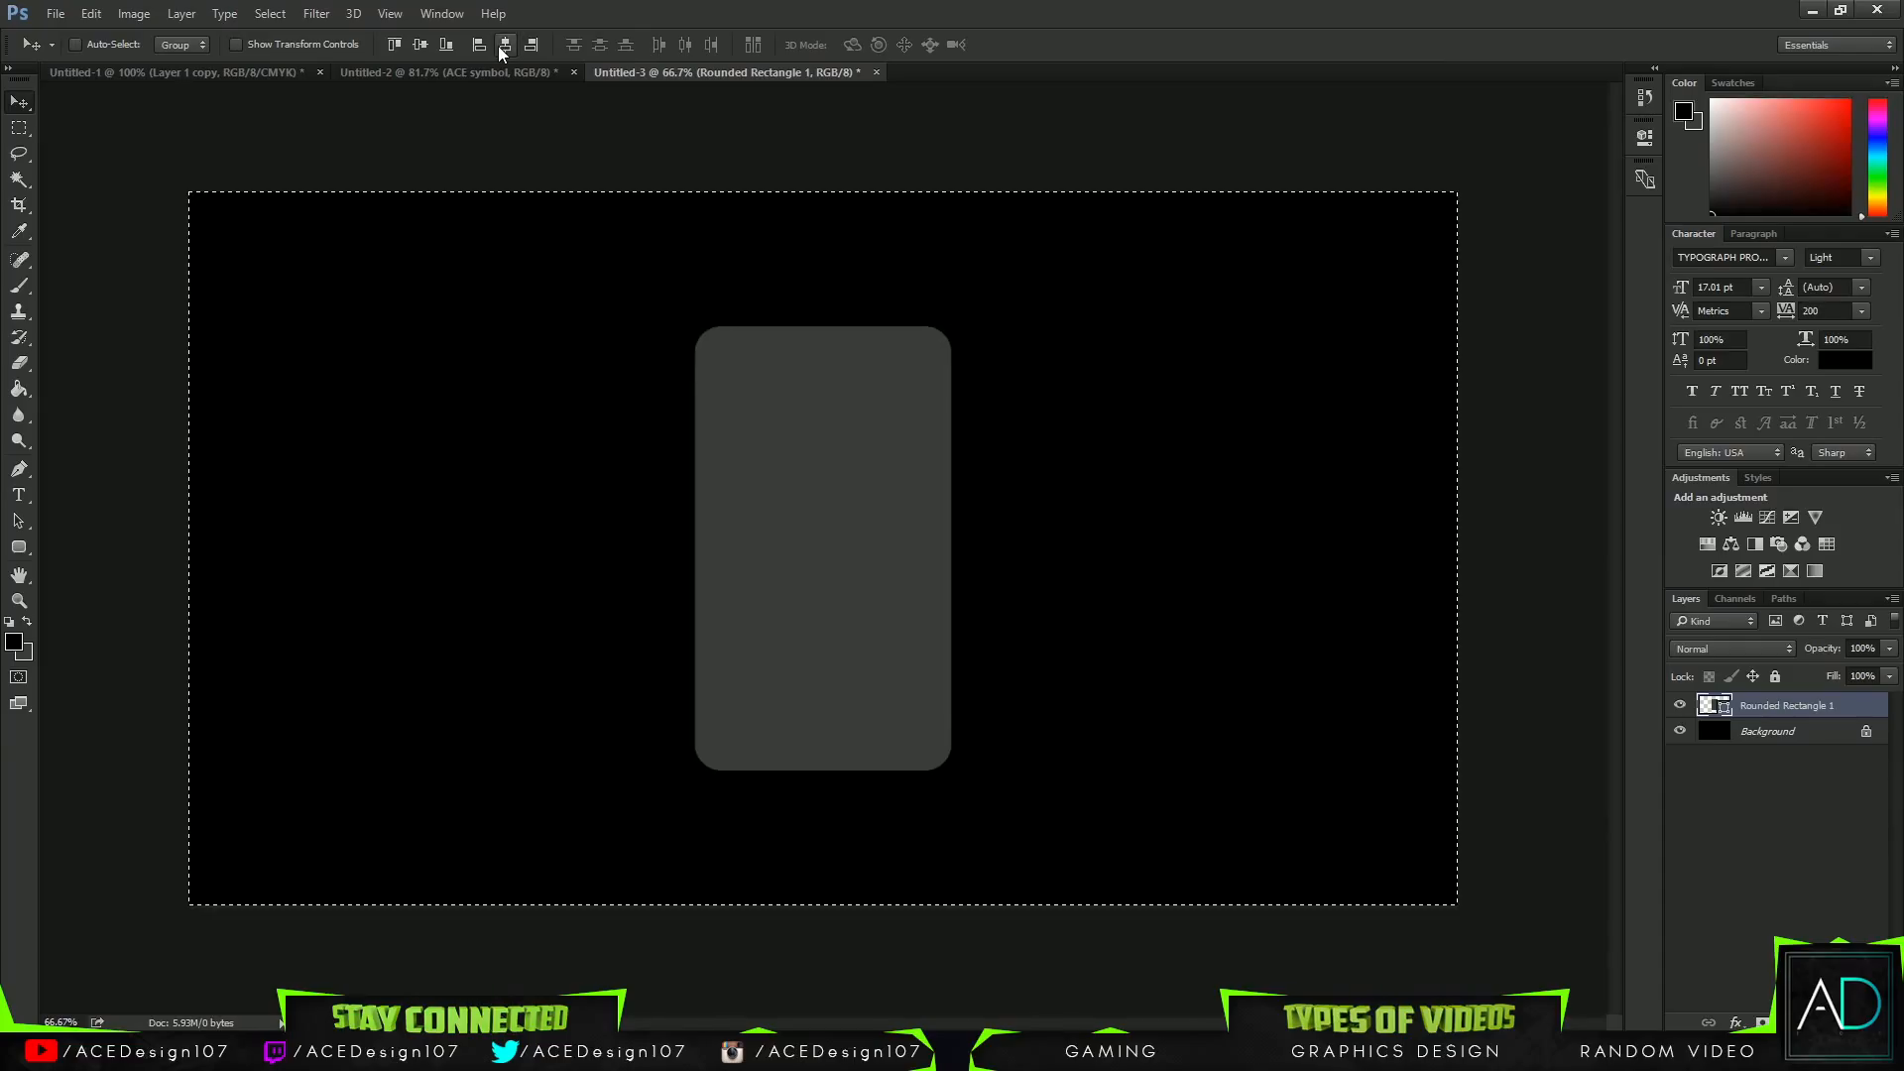
key(ctrl+d)
Reveal Layer 6 of the Paper Texture group in the Untitled-2 stock document and copy it into the Untitled-3 card document.
click(426, 73)
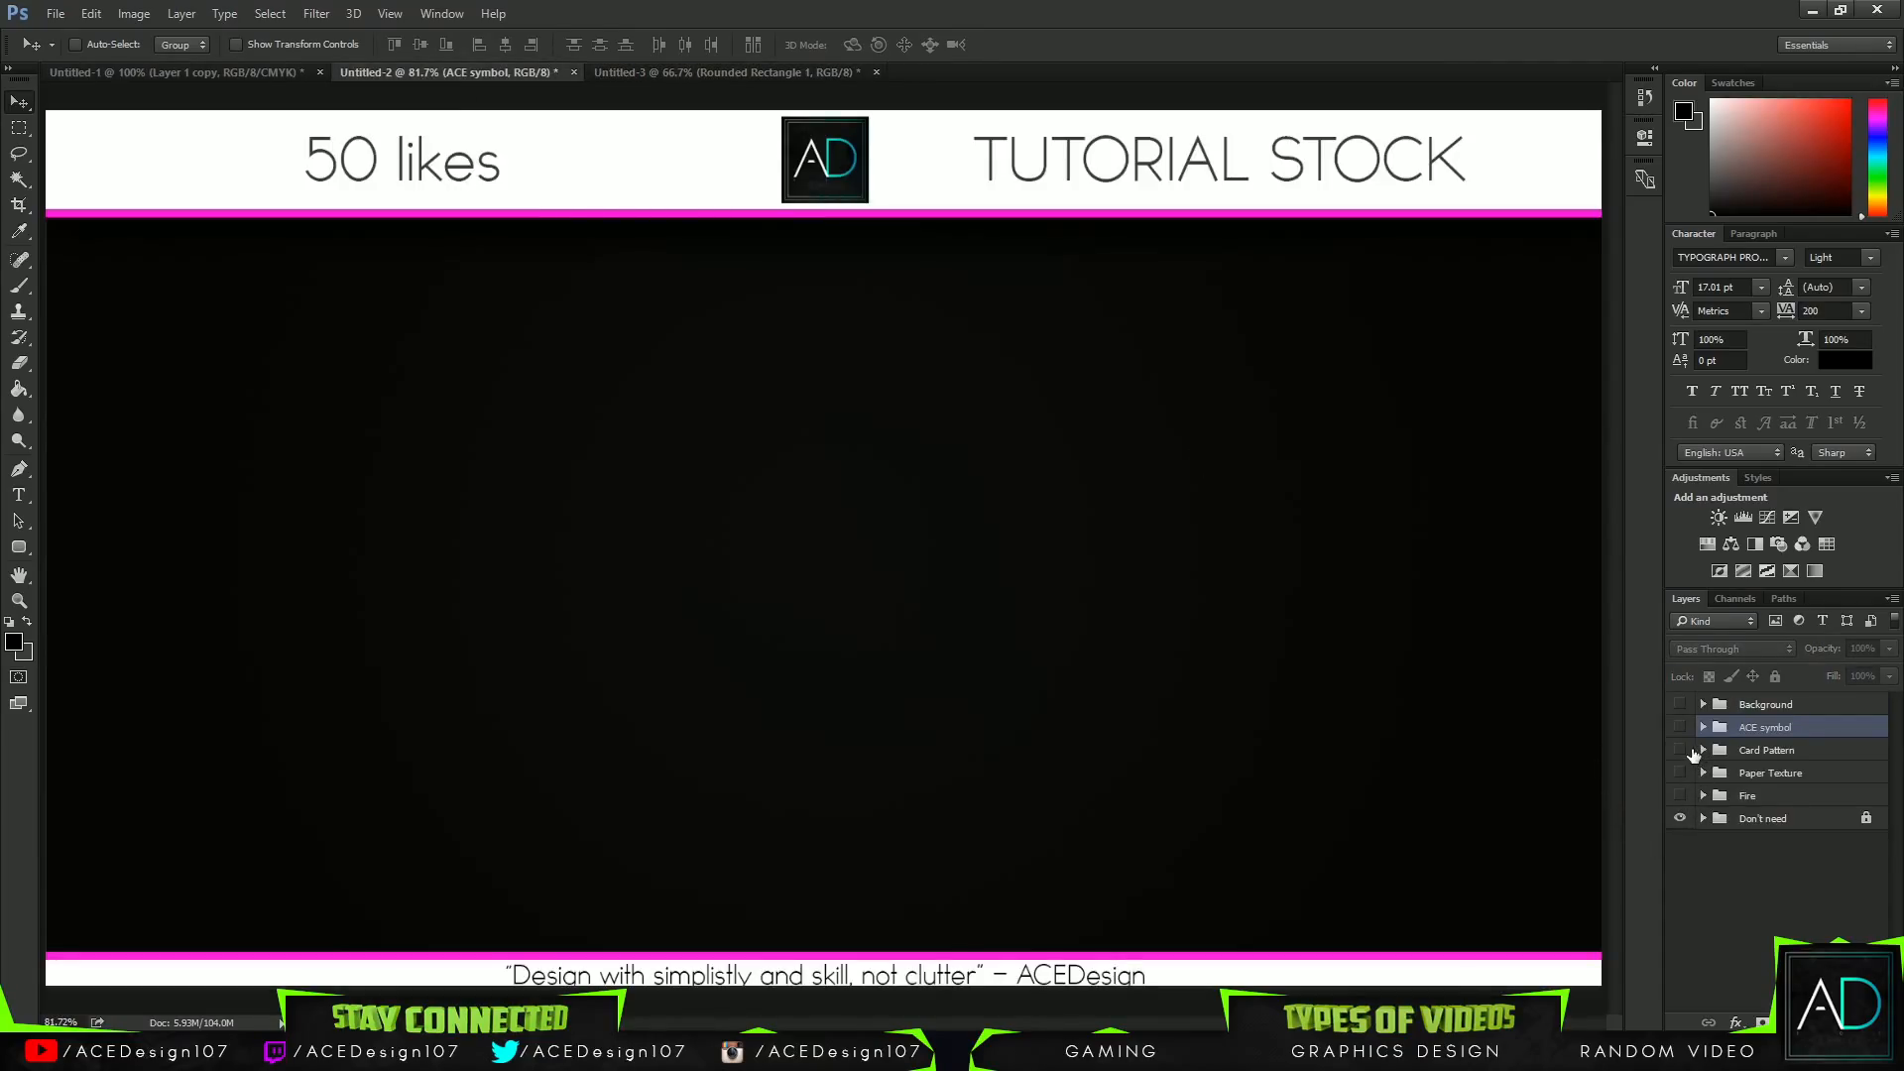
click(1704, 773)
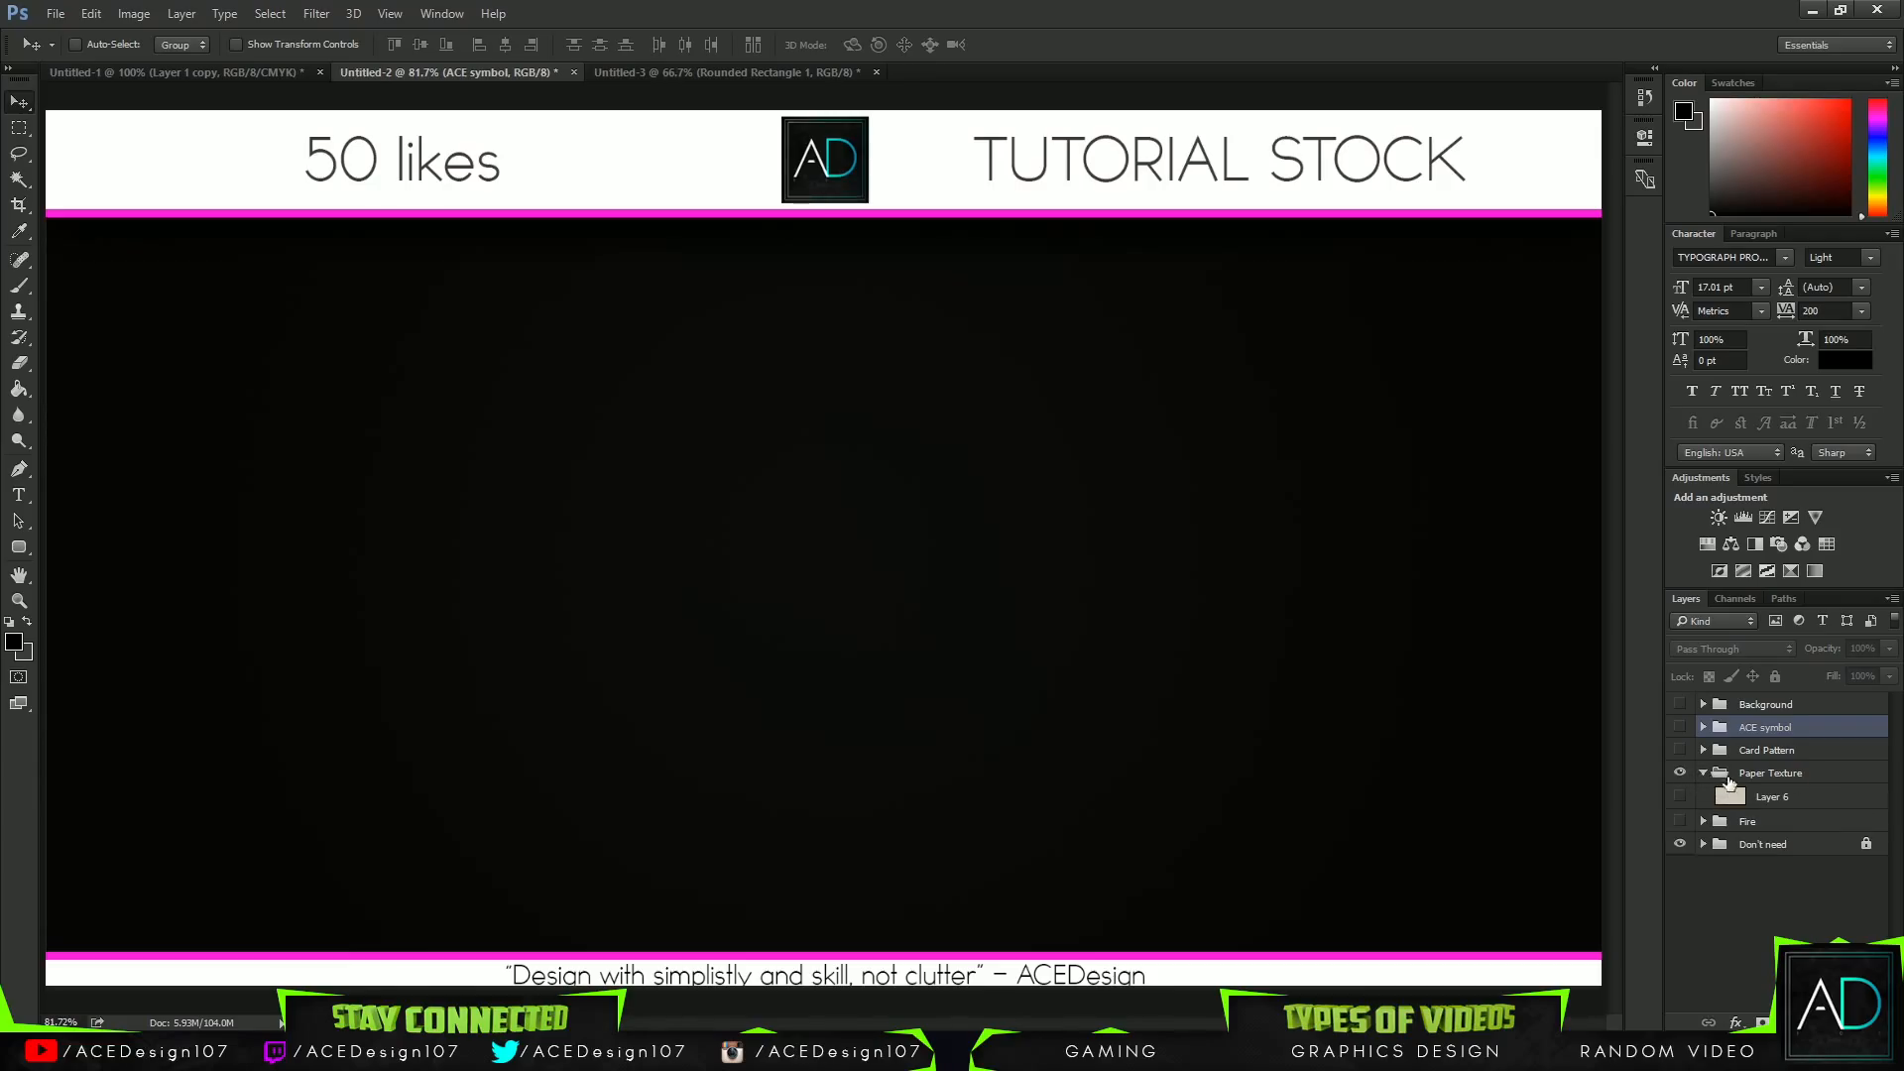
click(1699, 798)
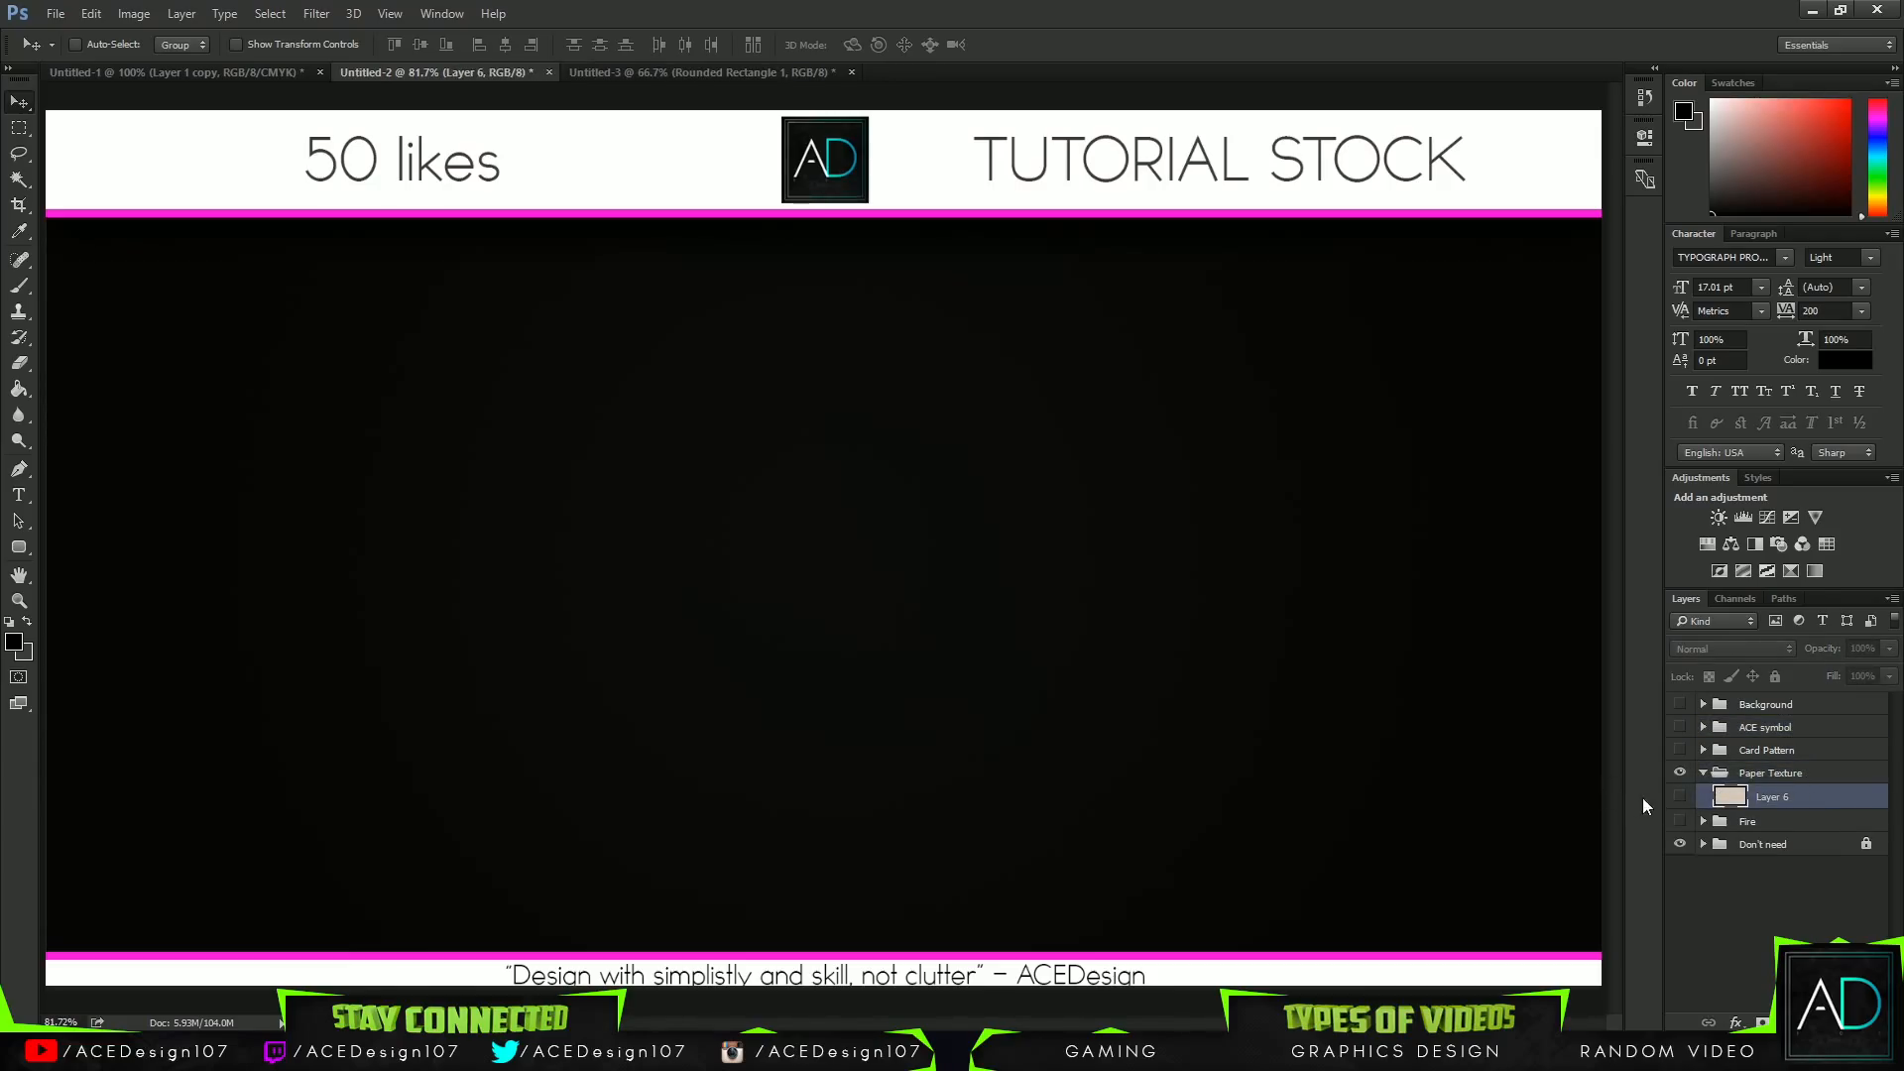
click(1679, 796)
drag(607, 550, 618, 428)
Scale the paper texture to about 33%, centered over the card, and clip it to the rounded rectangle.
key(ctrl+t)
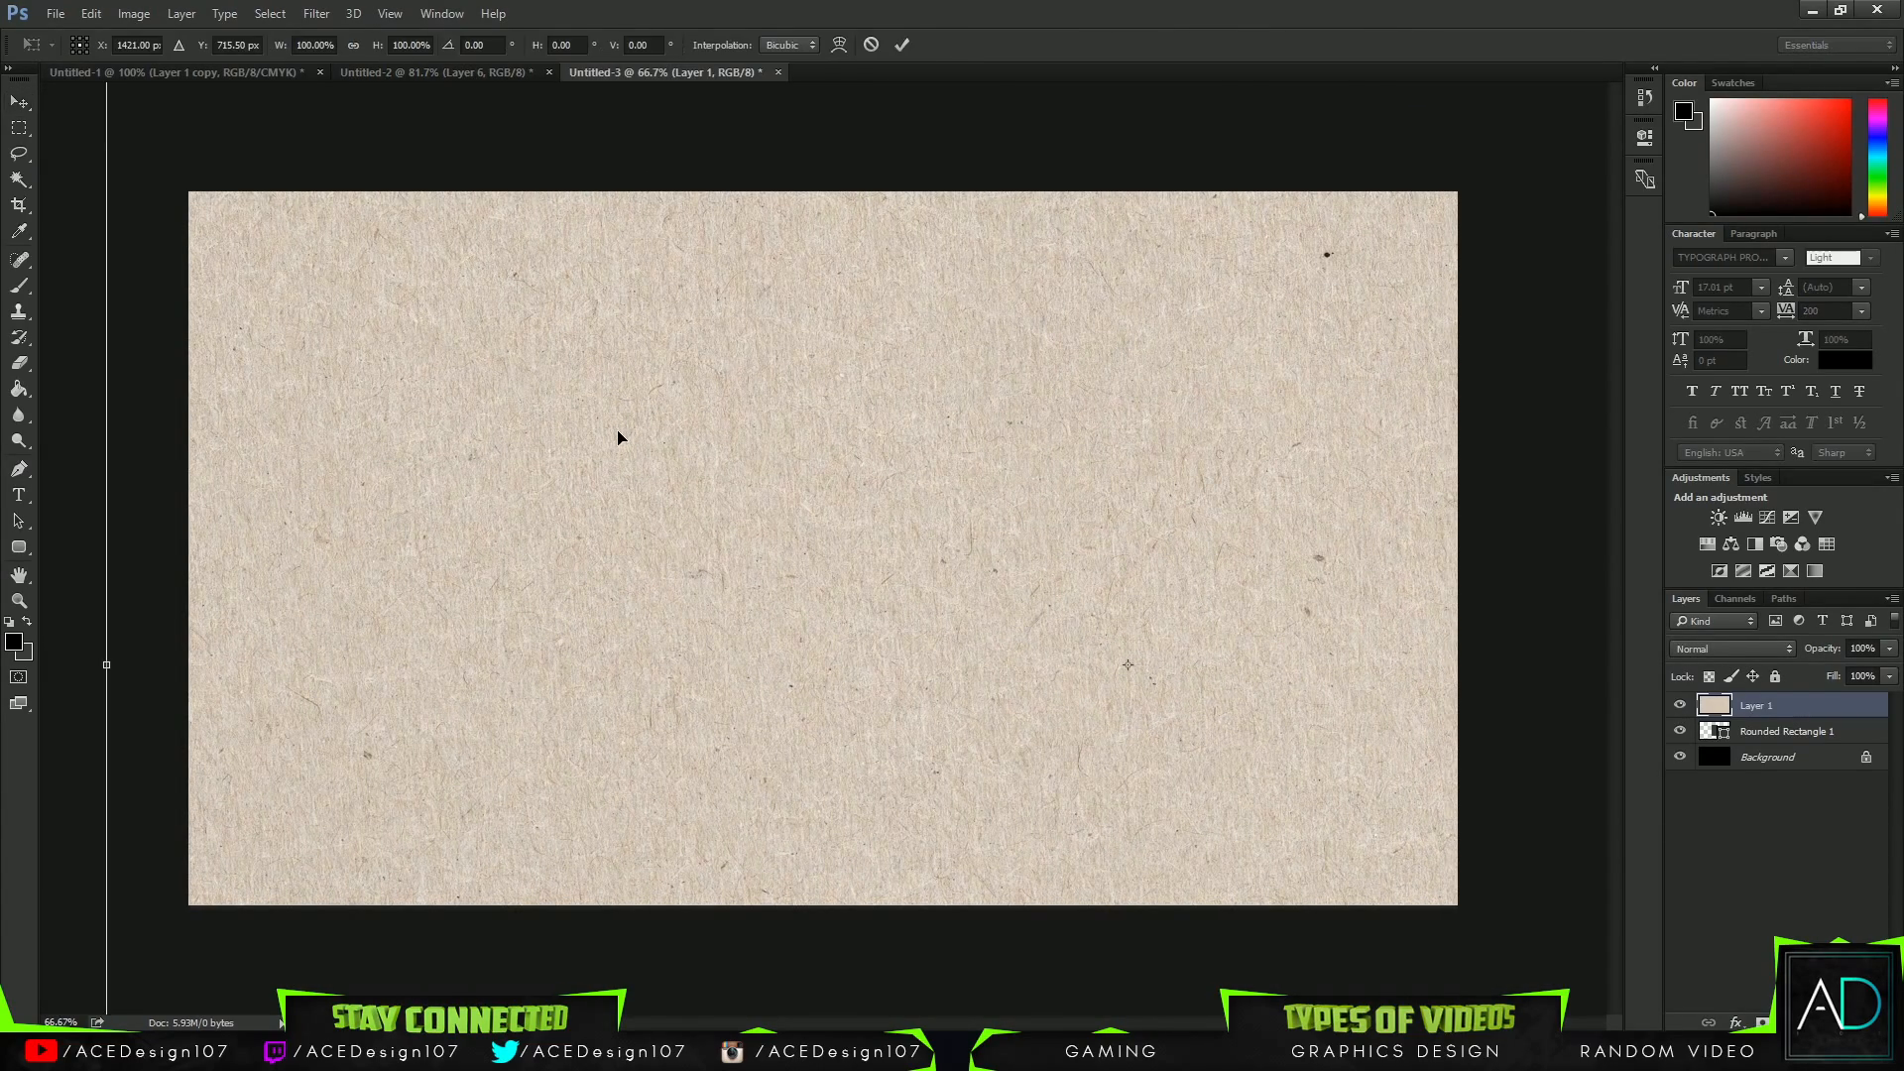
key(ctrl+0)
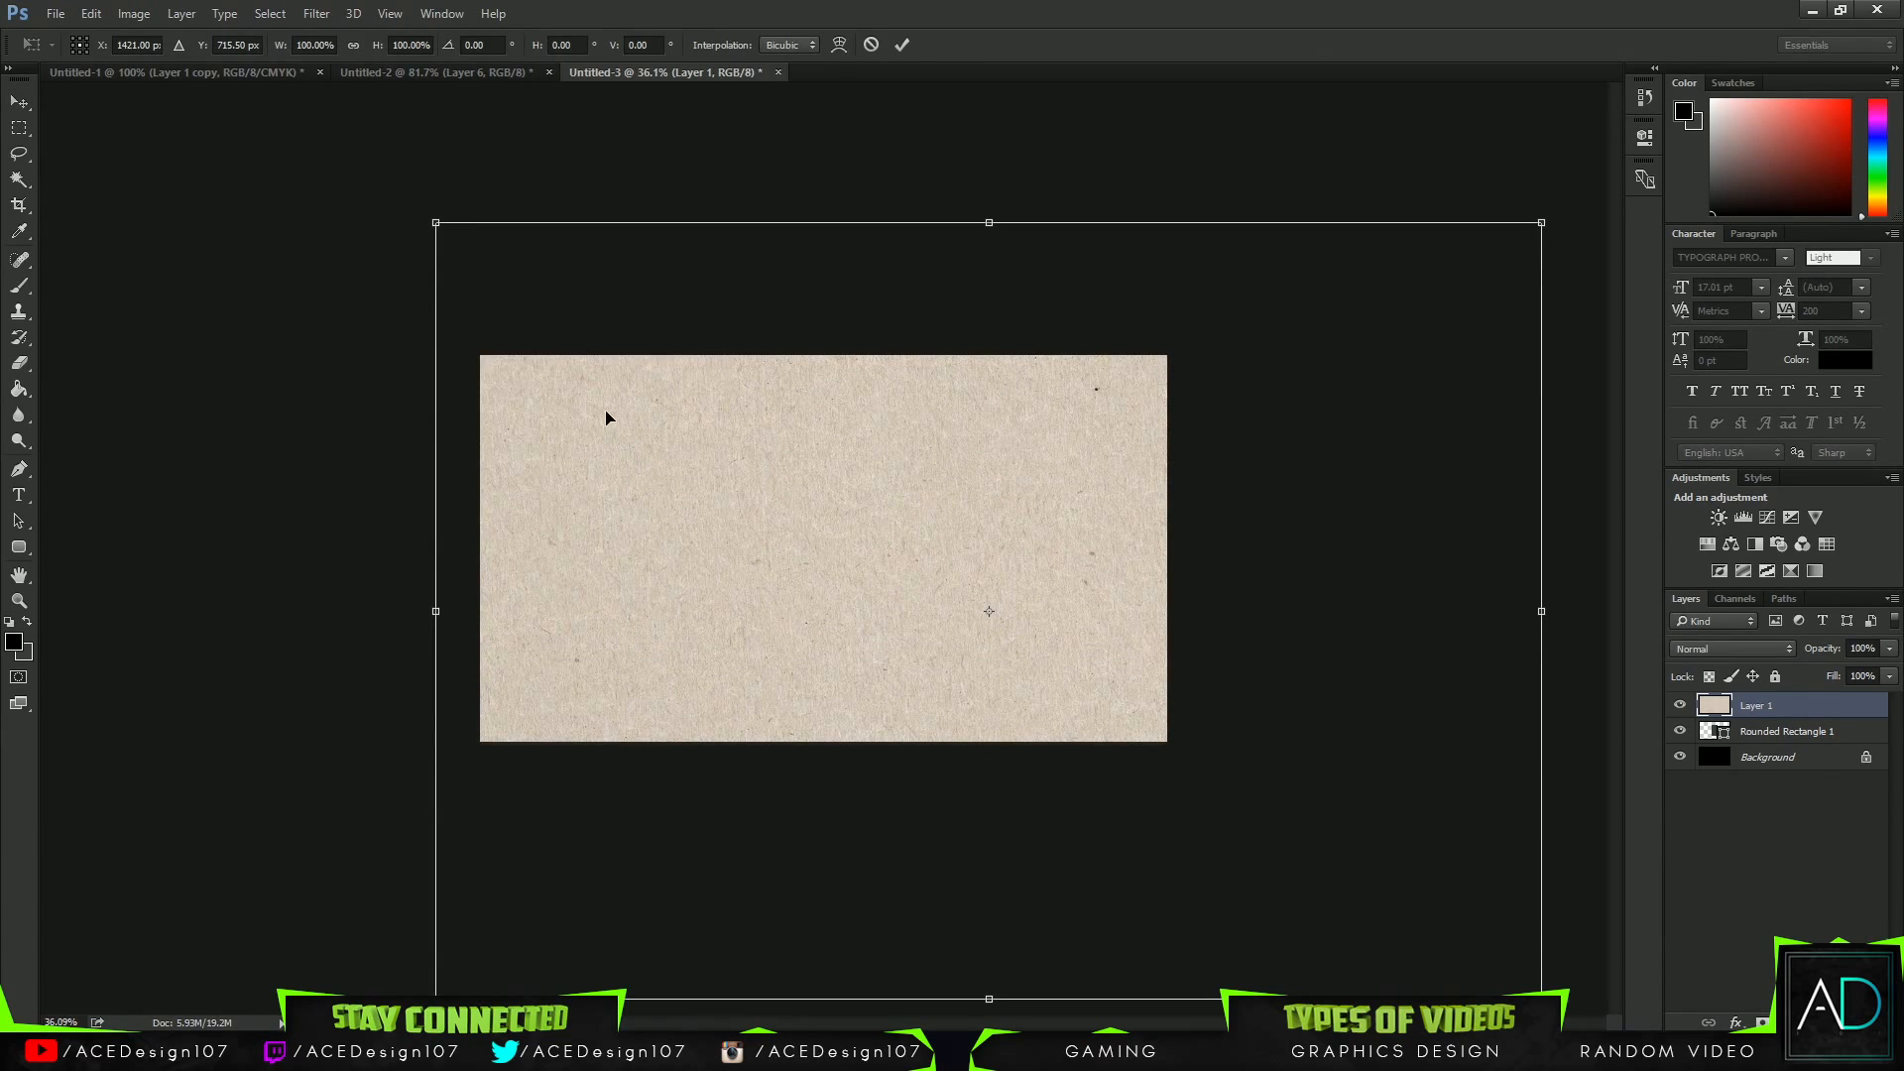
drag(1515, 983, 777, 509)
drag(637, 420, 884, 619)
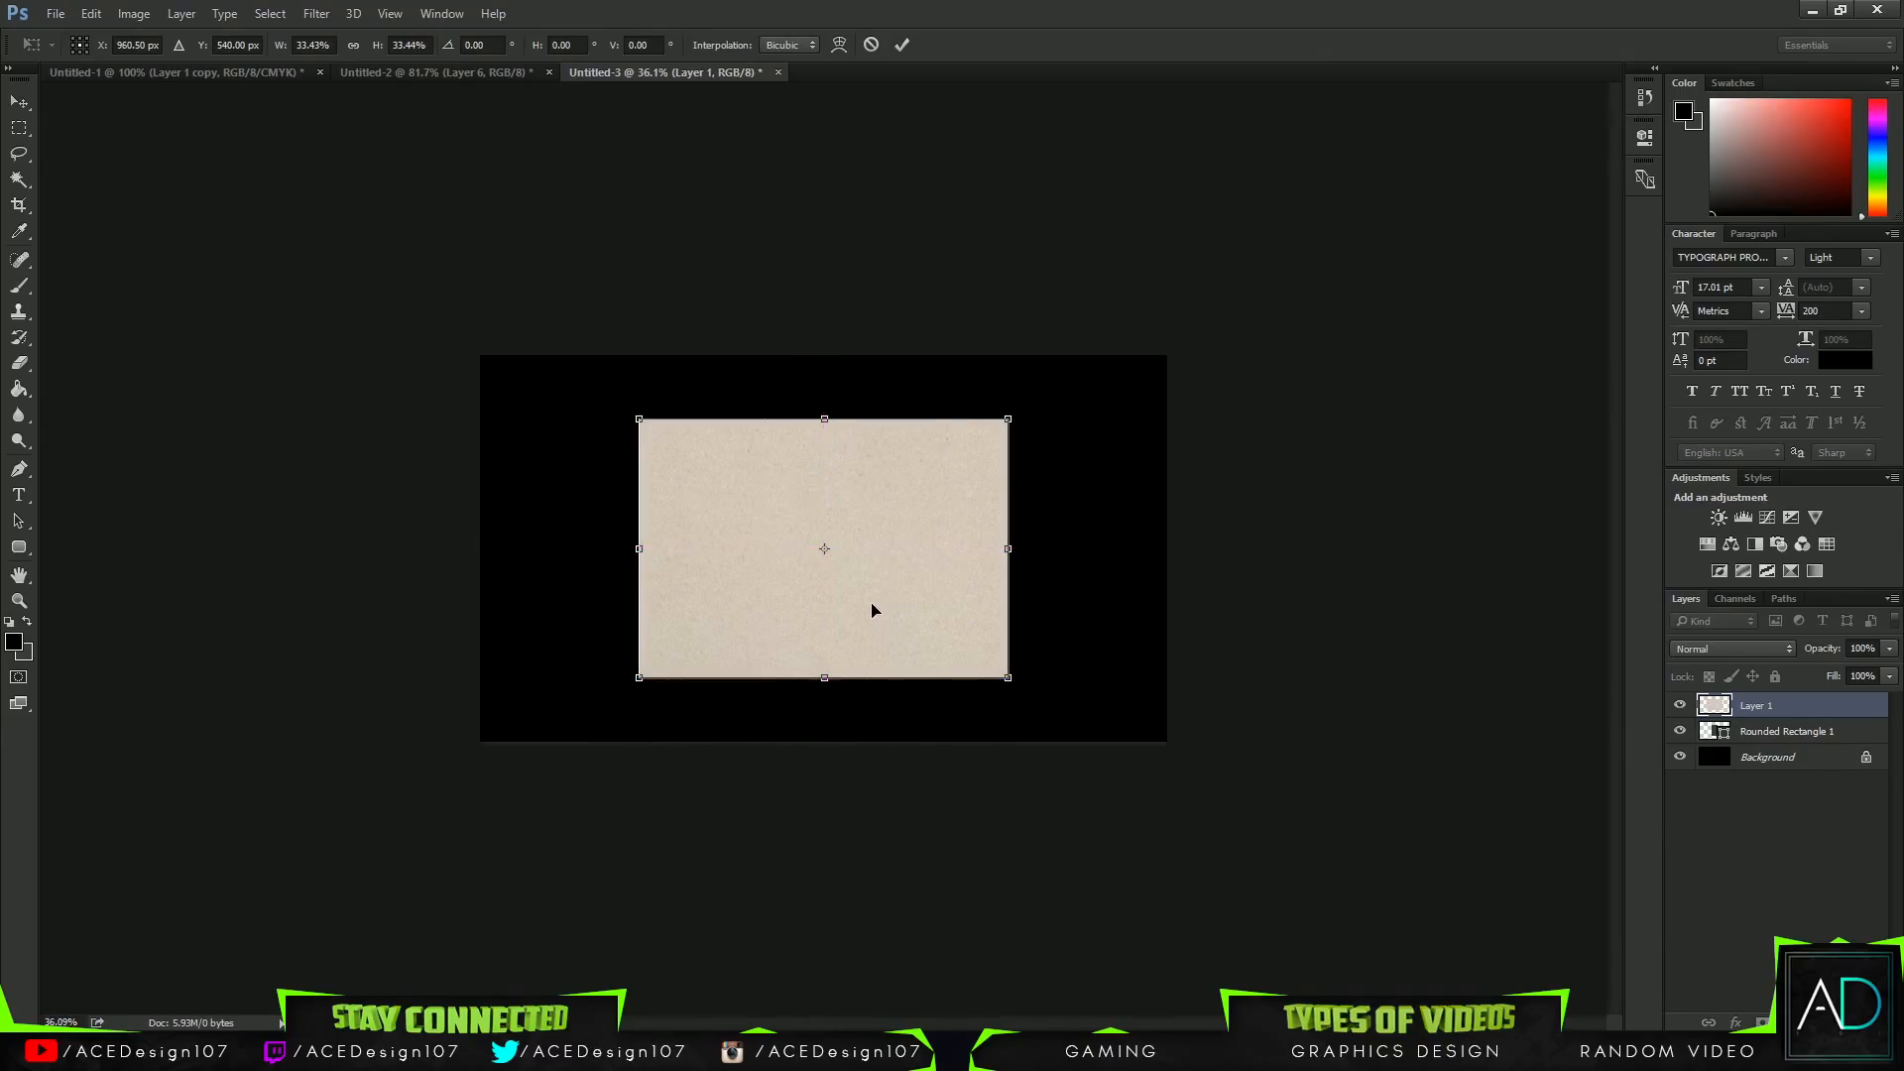
key(Return)
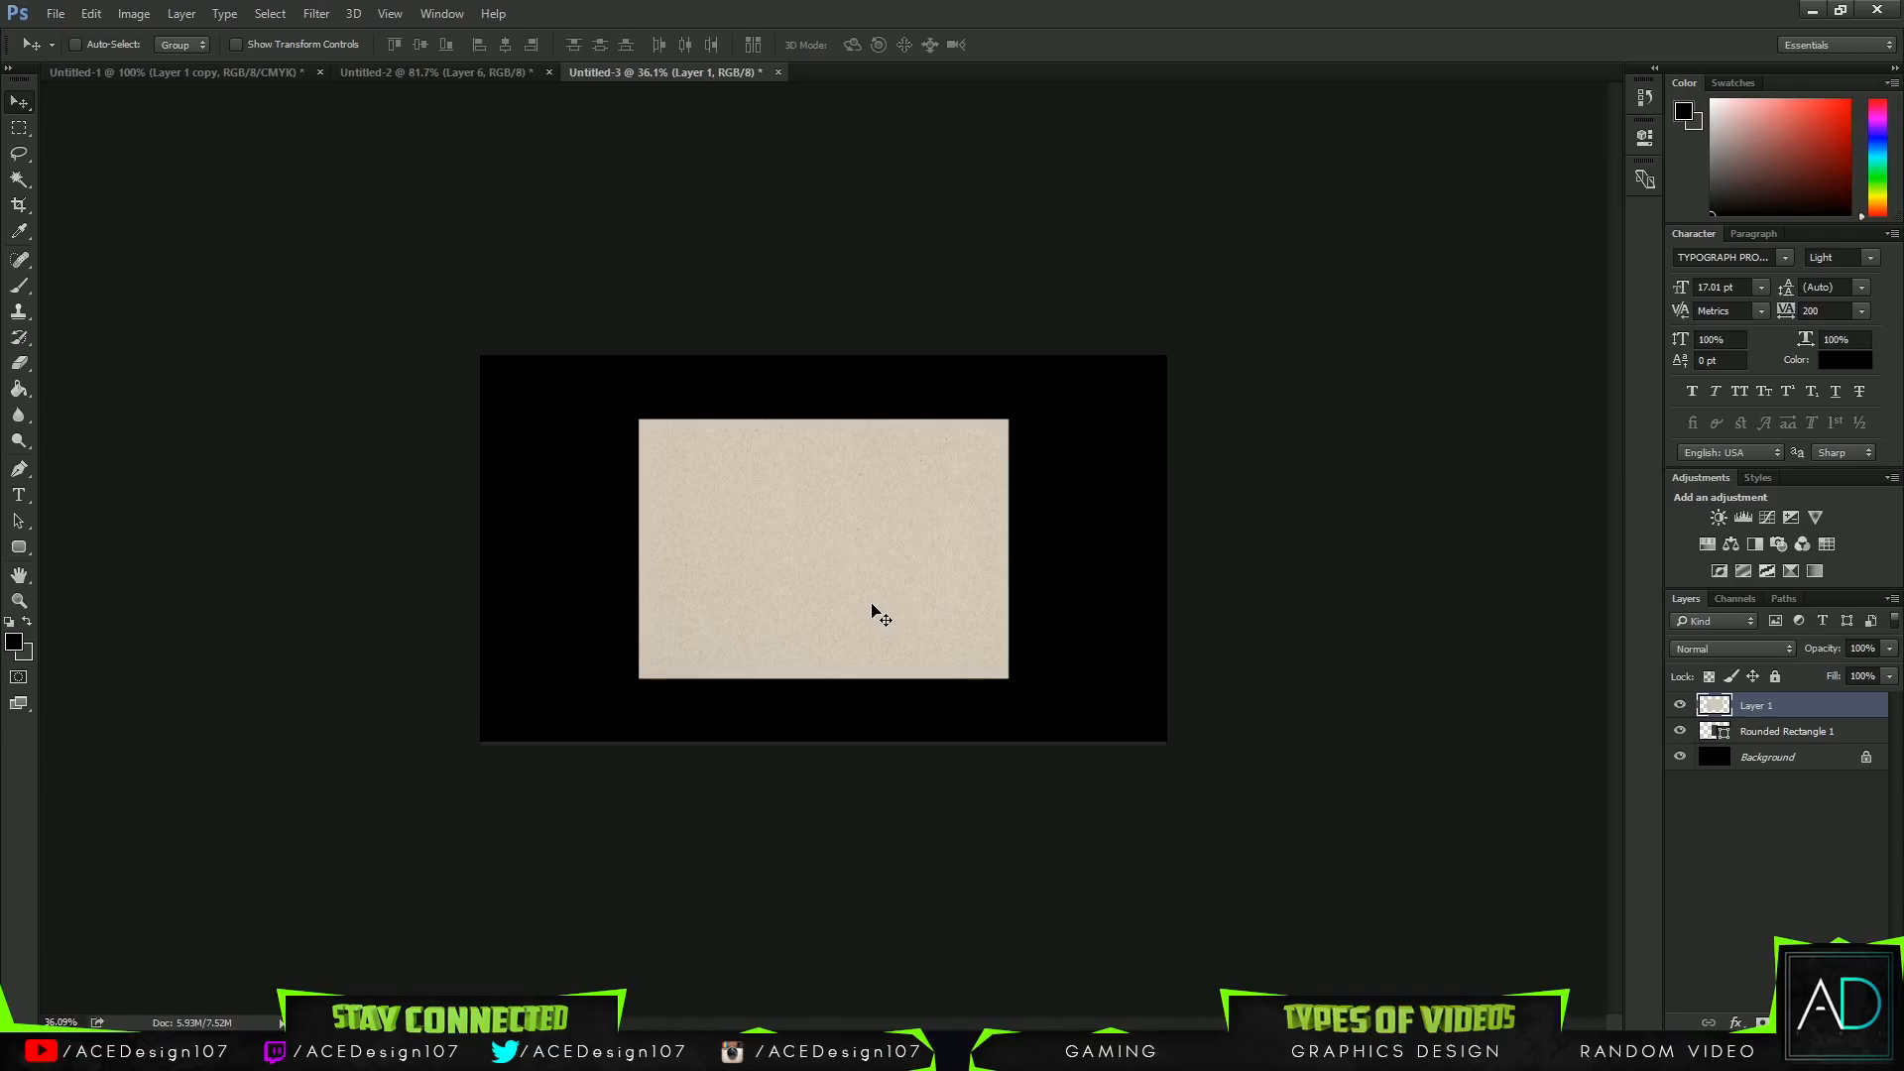
key(ctrl+0)
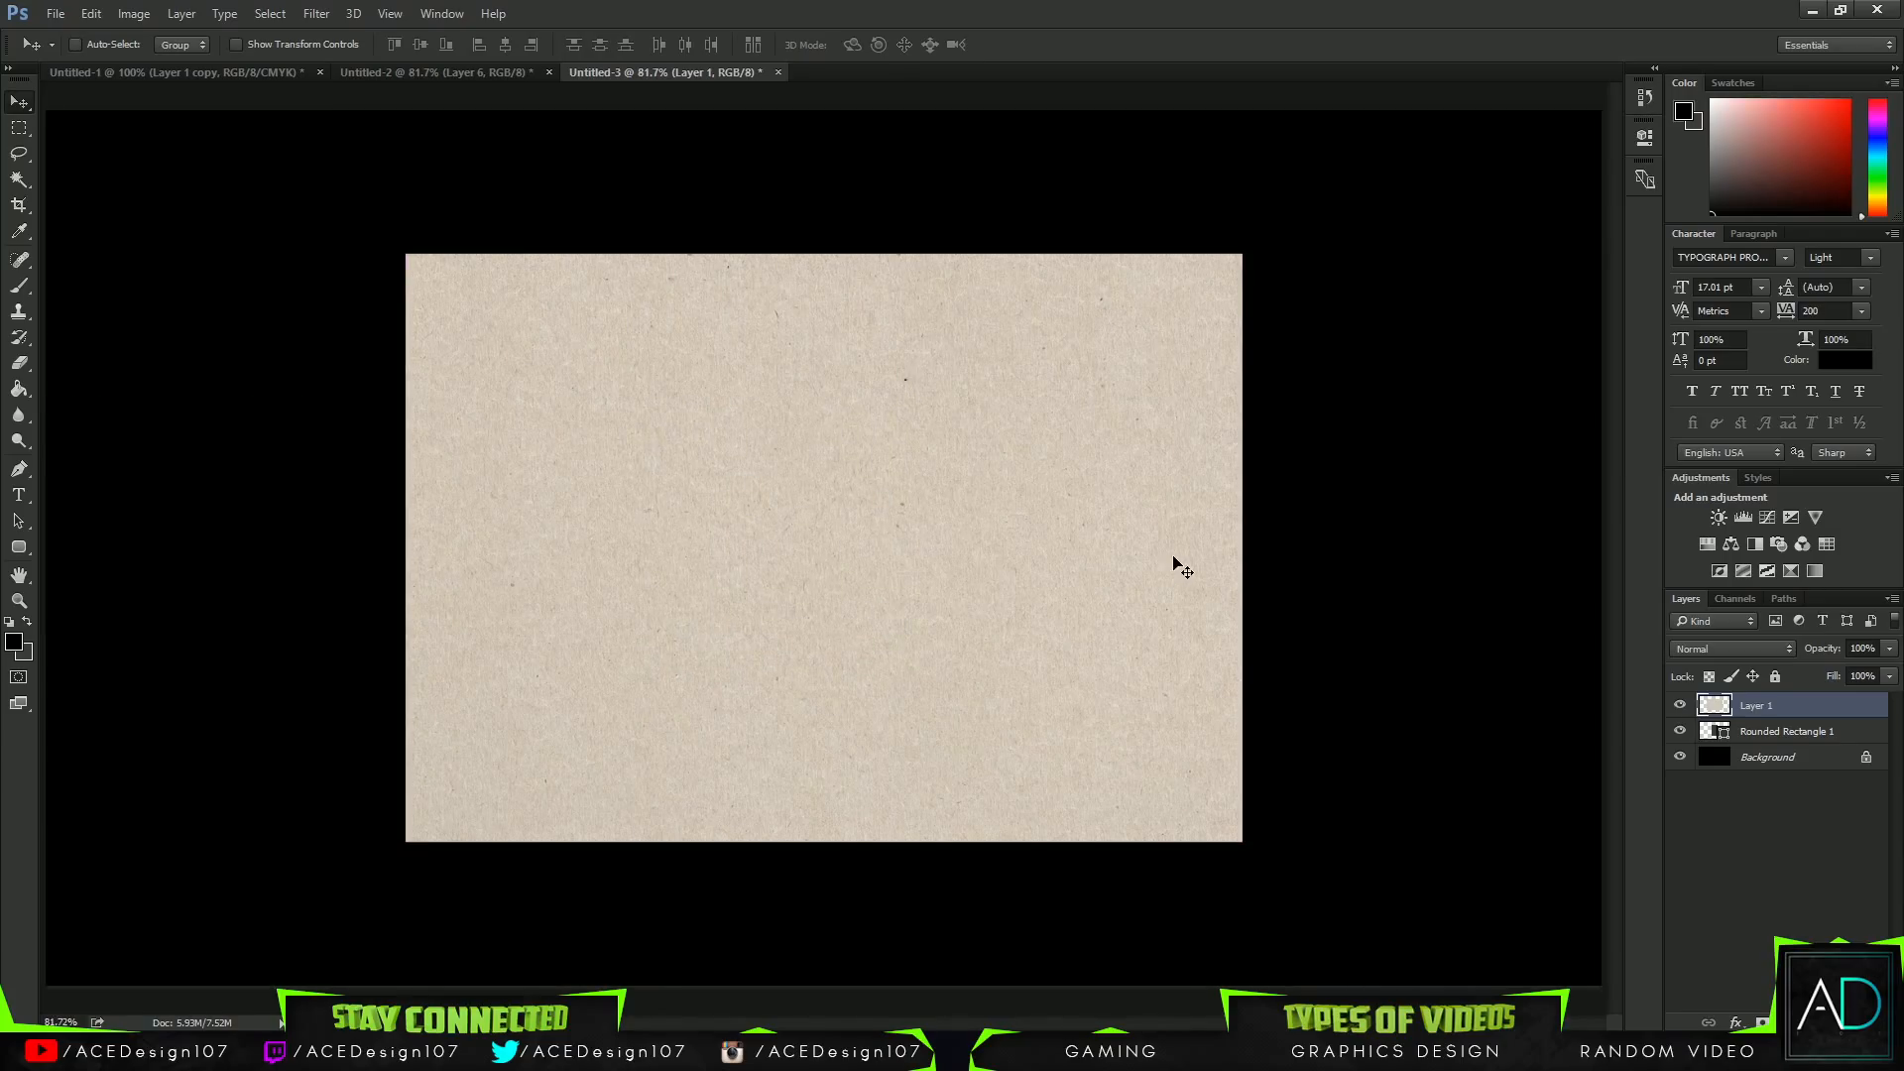
right_click(1819, 707)
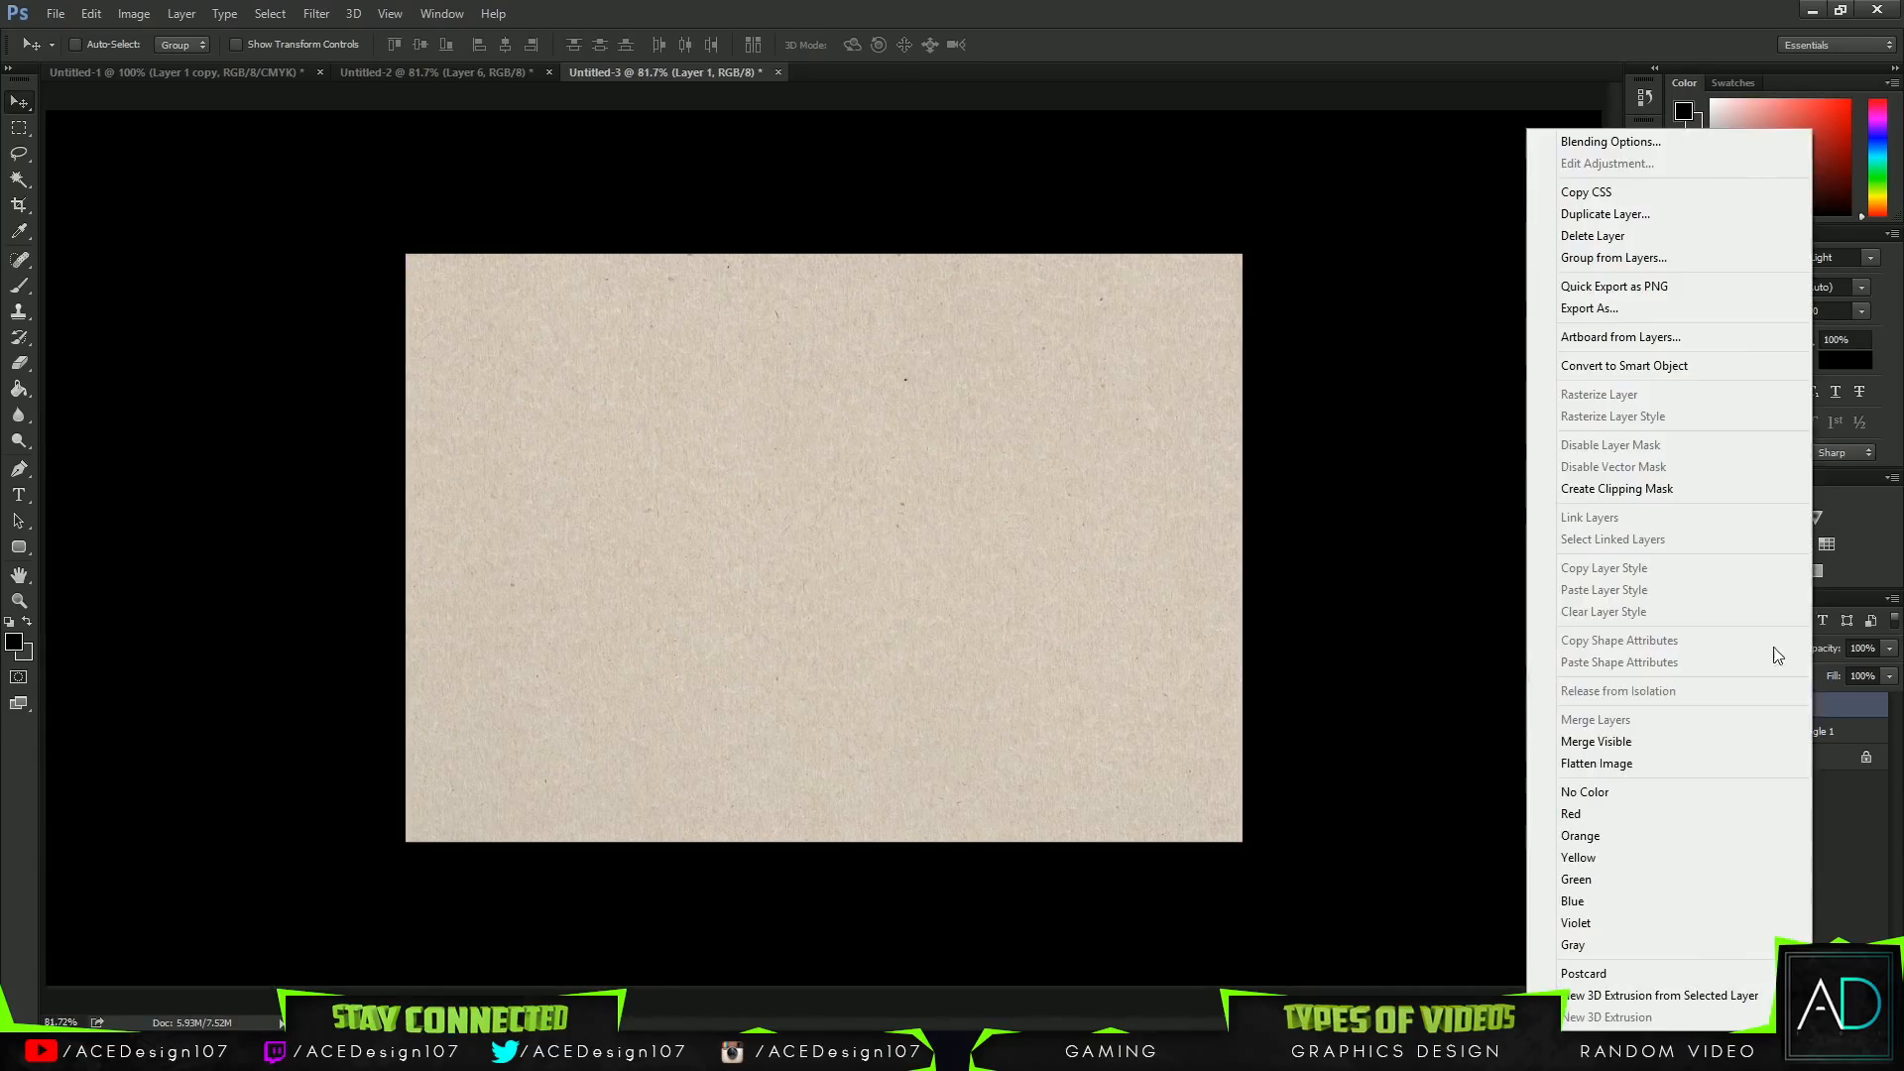
click(1585, 492)
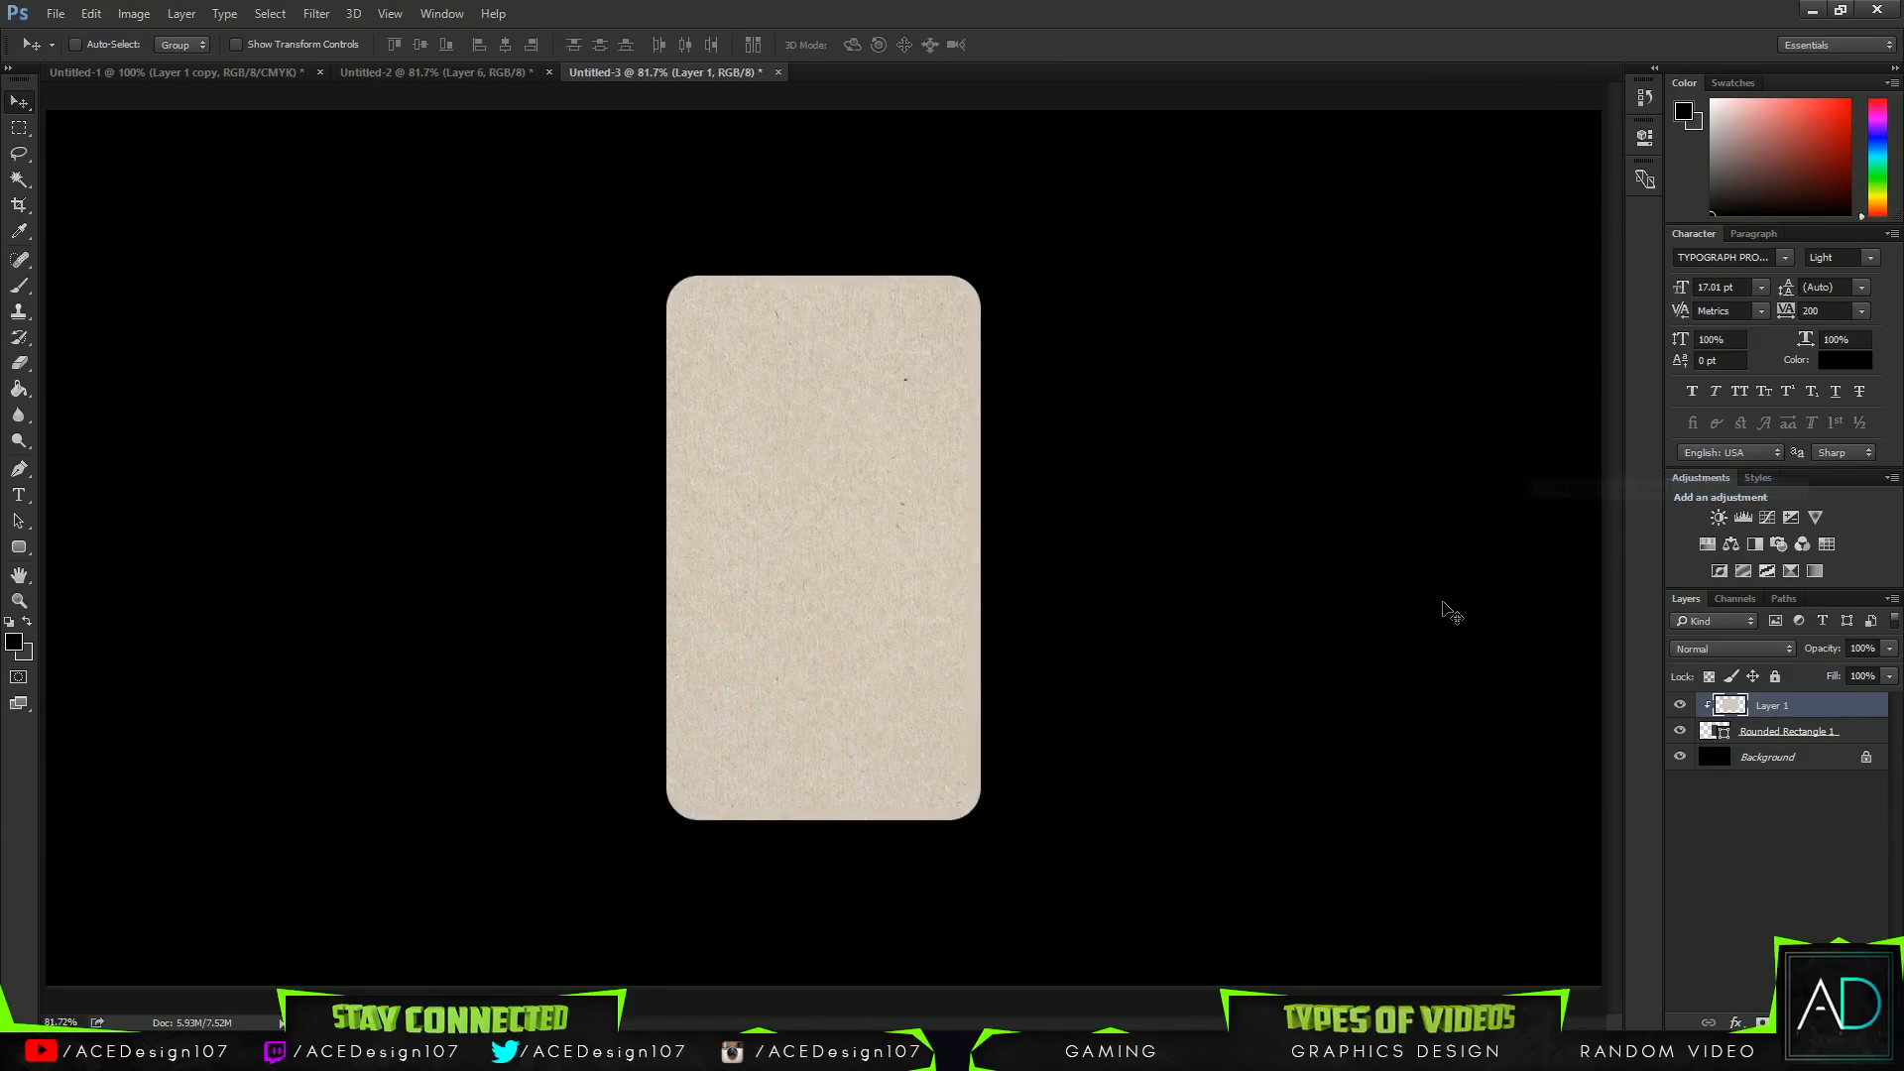
Rename the rounded rectangle layer as Card Base and the texture layer as Paper.
double_click(1788, 732)
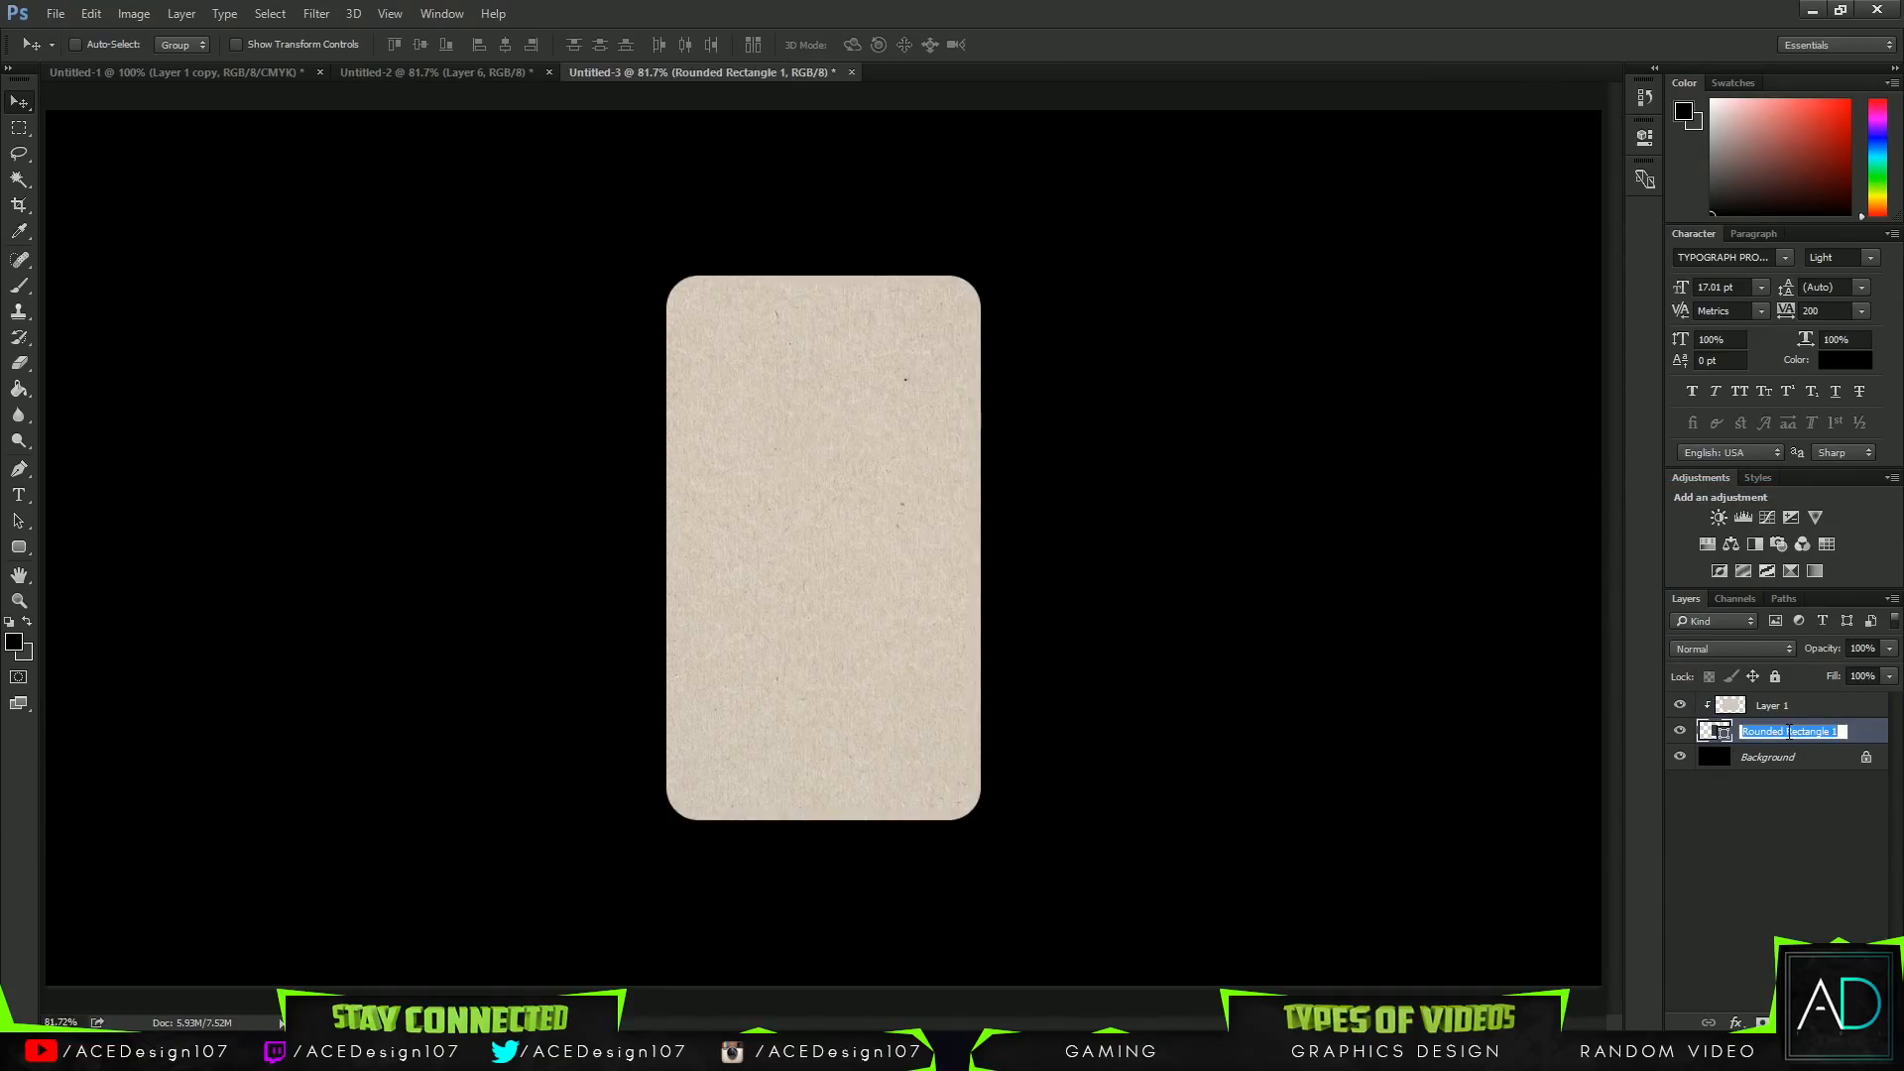
text(c)
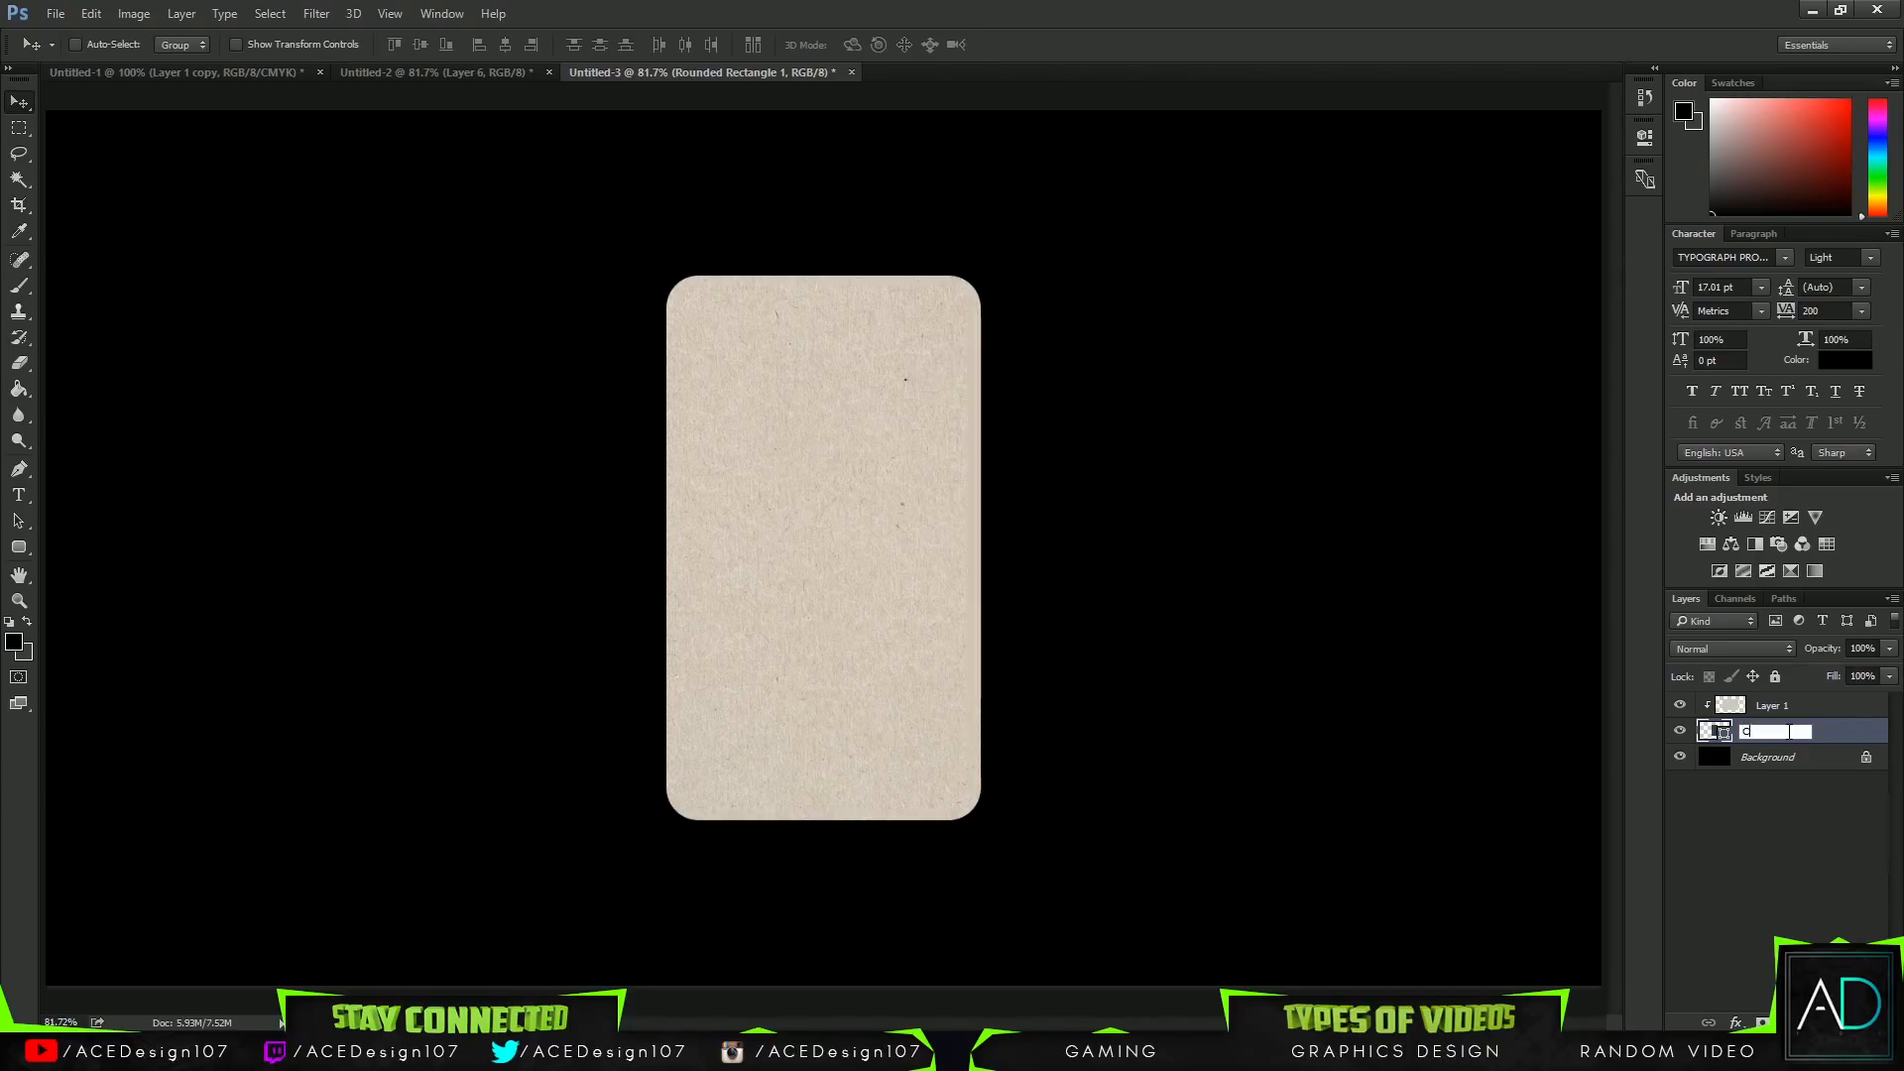
text(ard Base)
key(Return)
double_click(1775, 706)
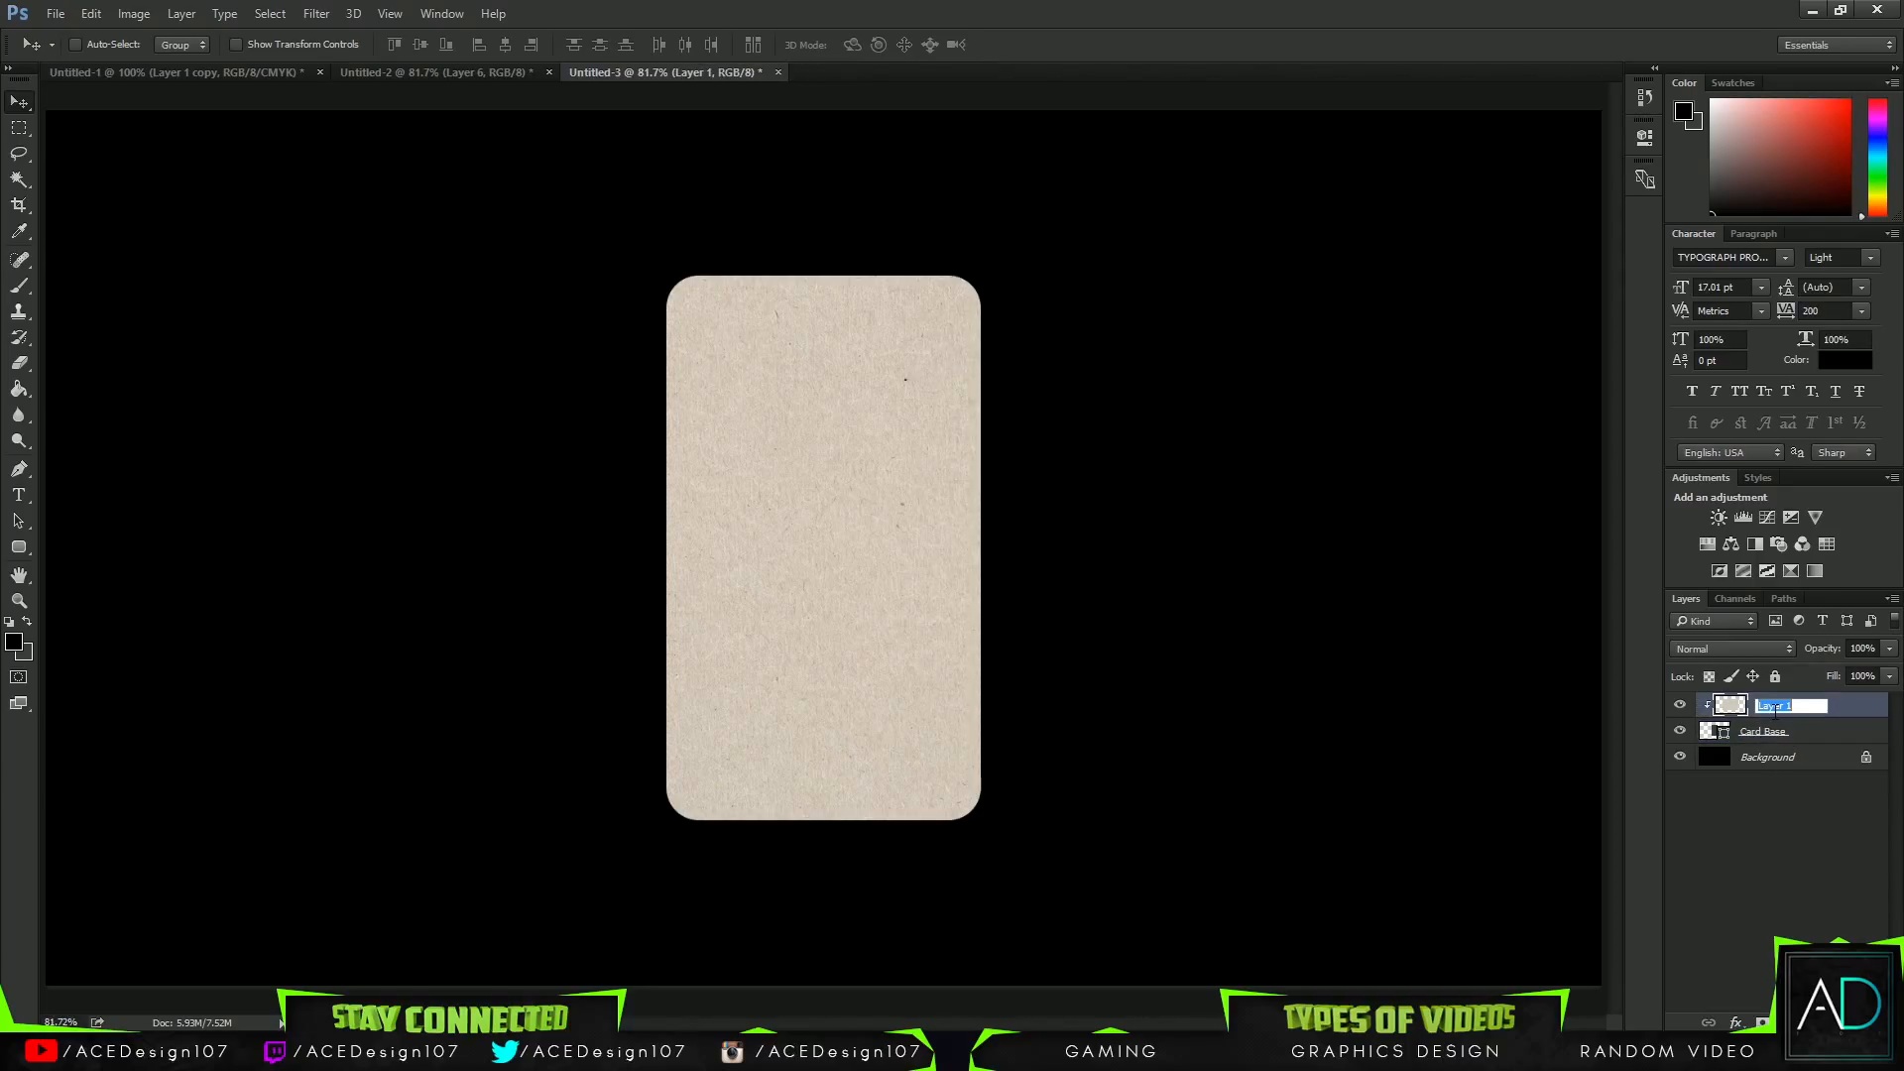
text(Paper)
key(Return)
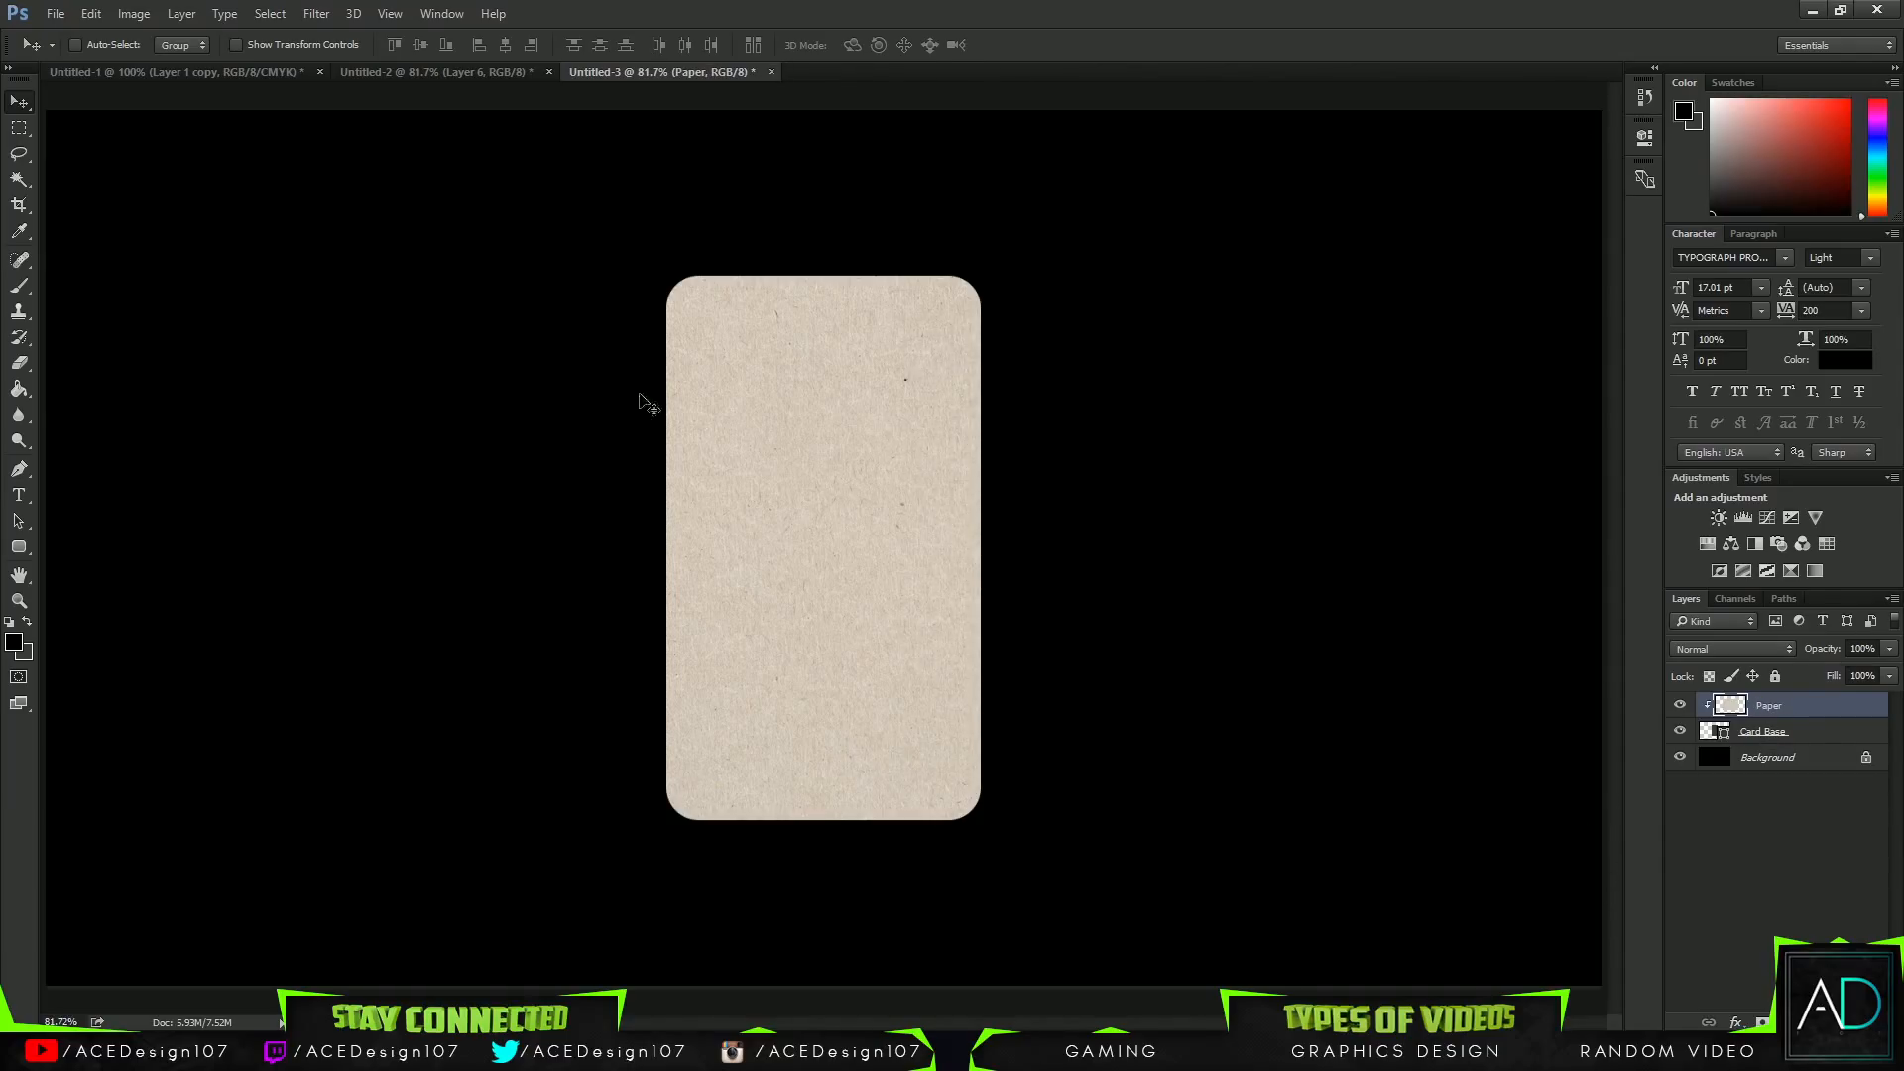
Adjust the Paper layer's Hue/Saturation to hue -49, saturation -49 and lightness +47.
key(ctrl+u)
drag(1531, 367, 1601, 462)
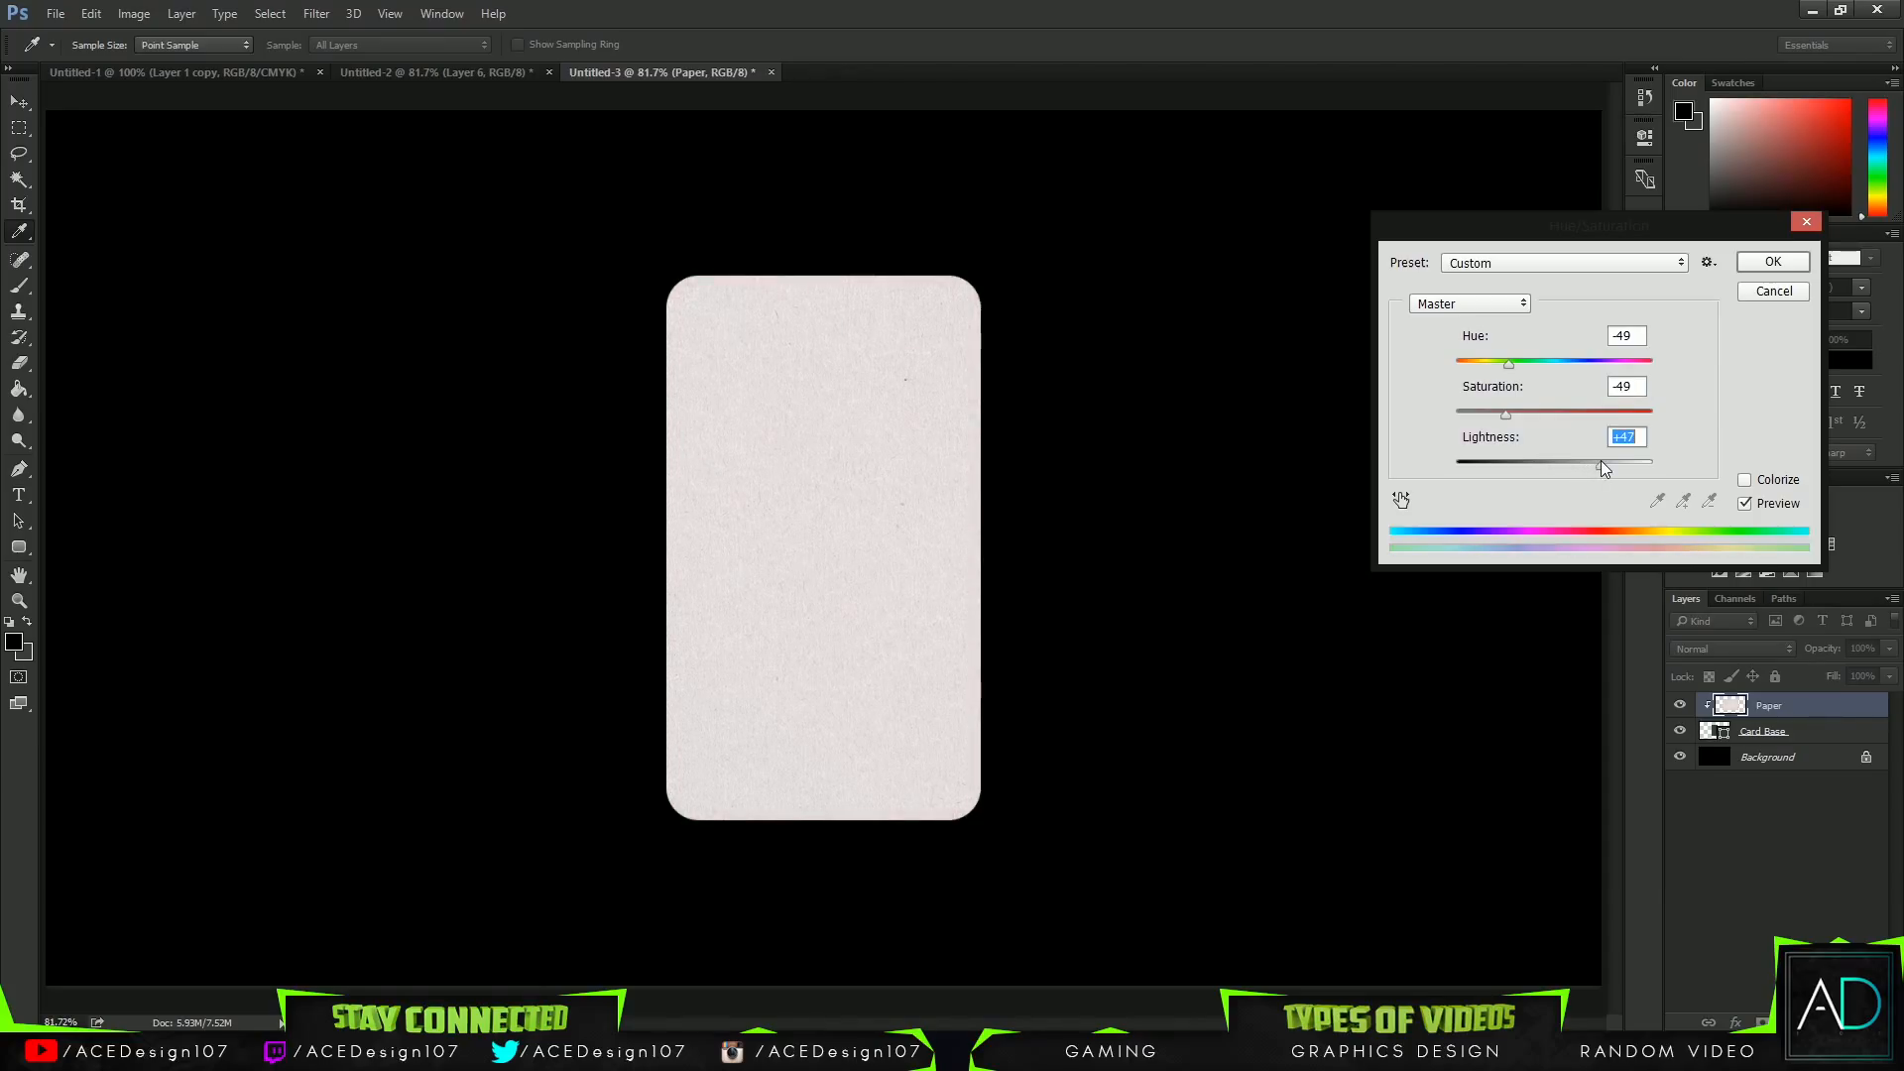
click(1771, 263)
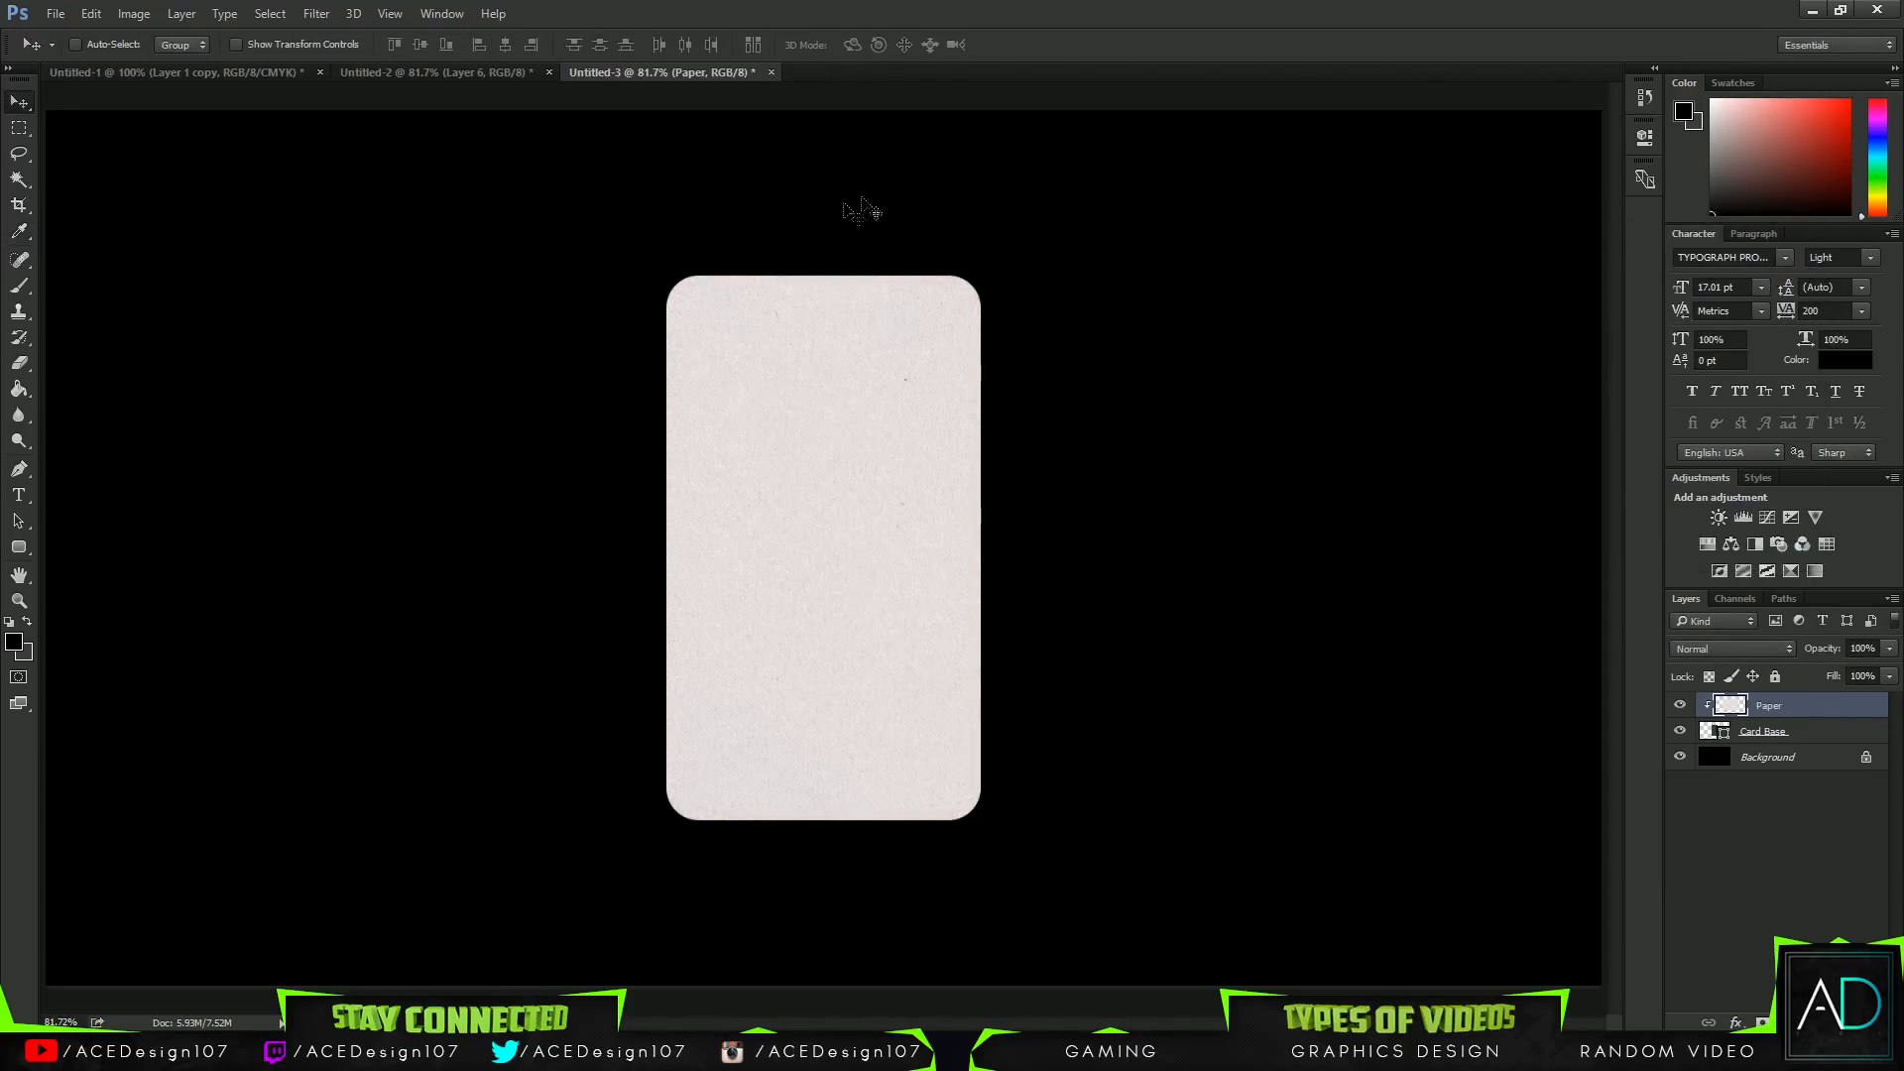
Review the finished burning card artwork in the Untitled-1 document as a reference for the card design.
click(367, 70)
click(188, 76)
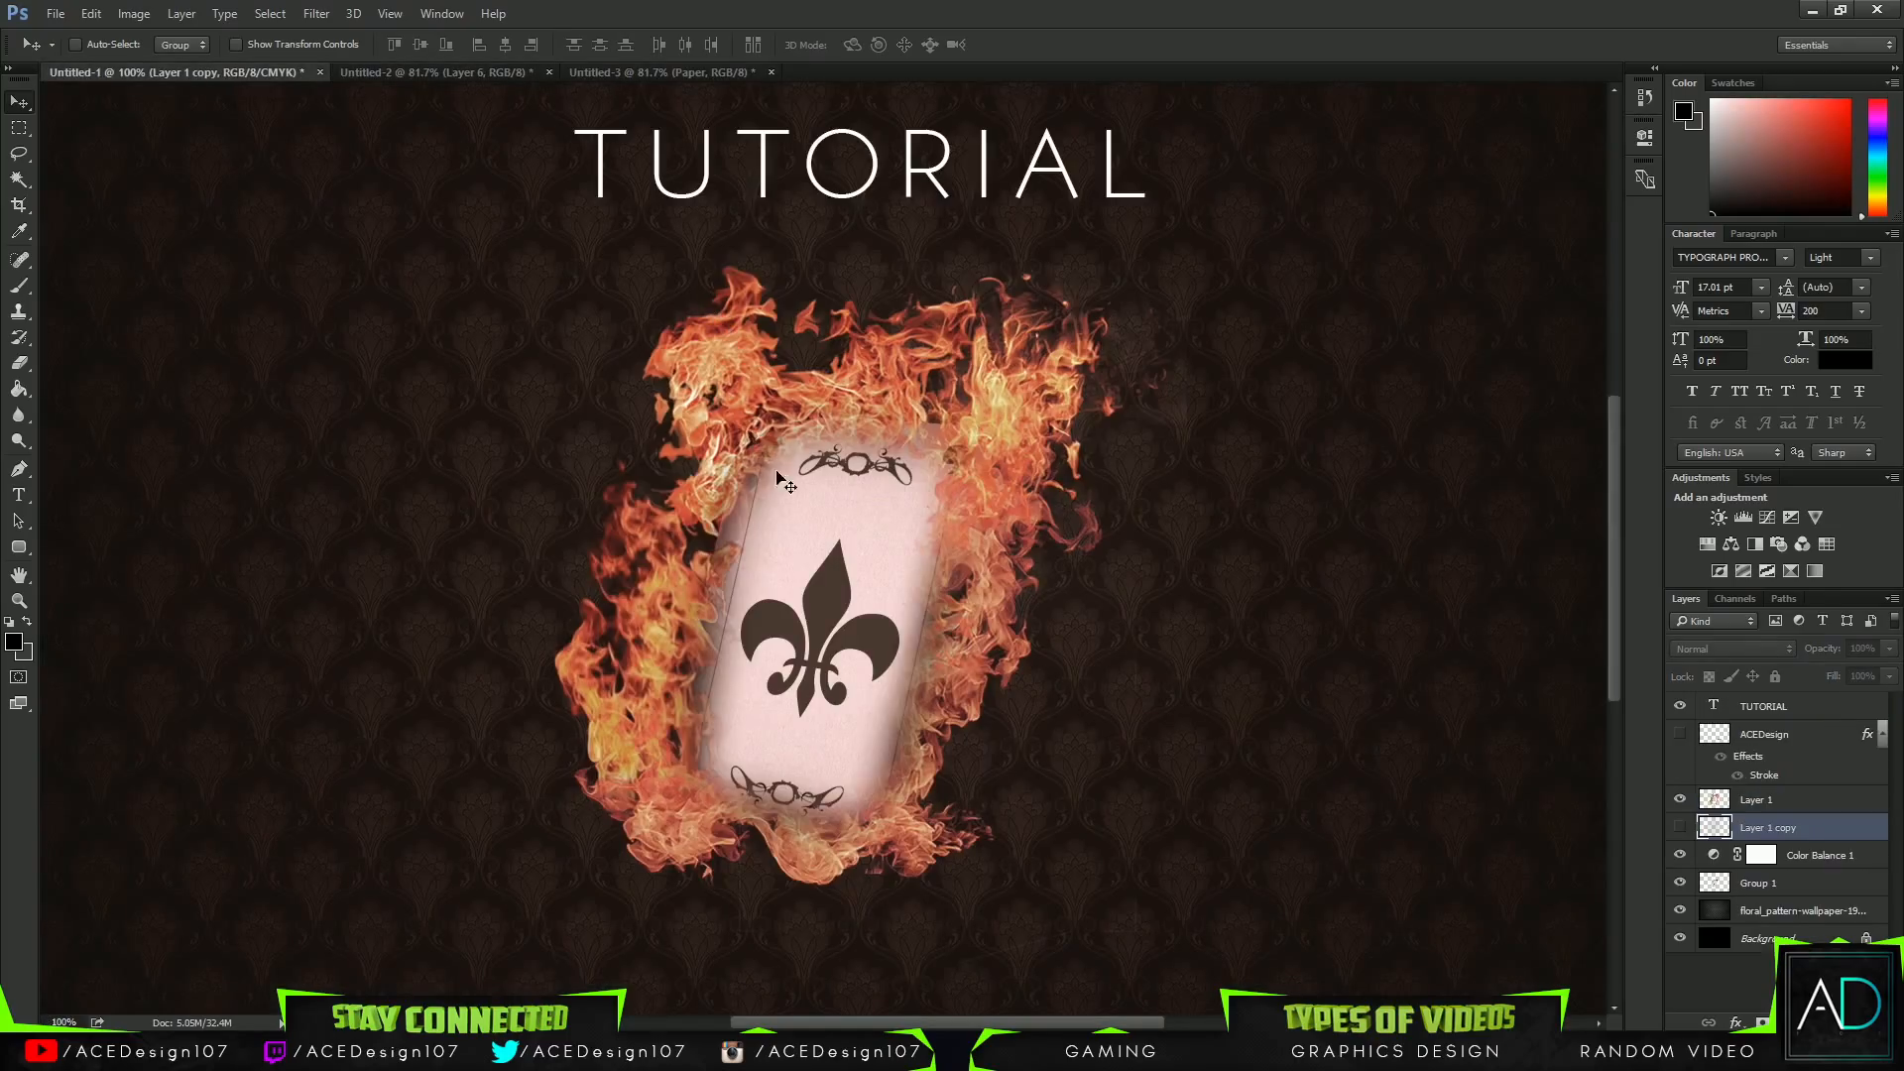
click(595, 73)
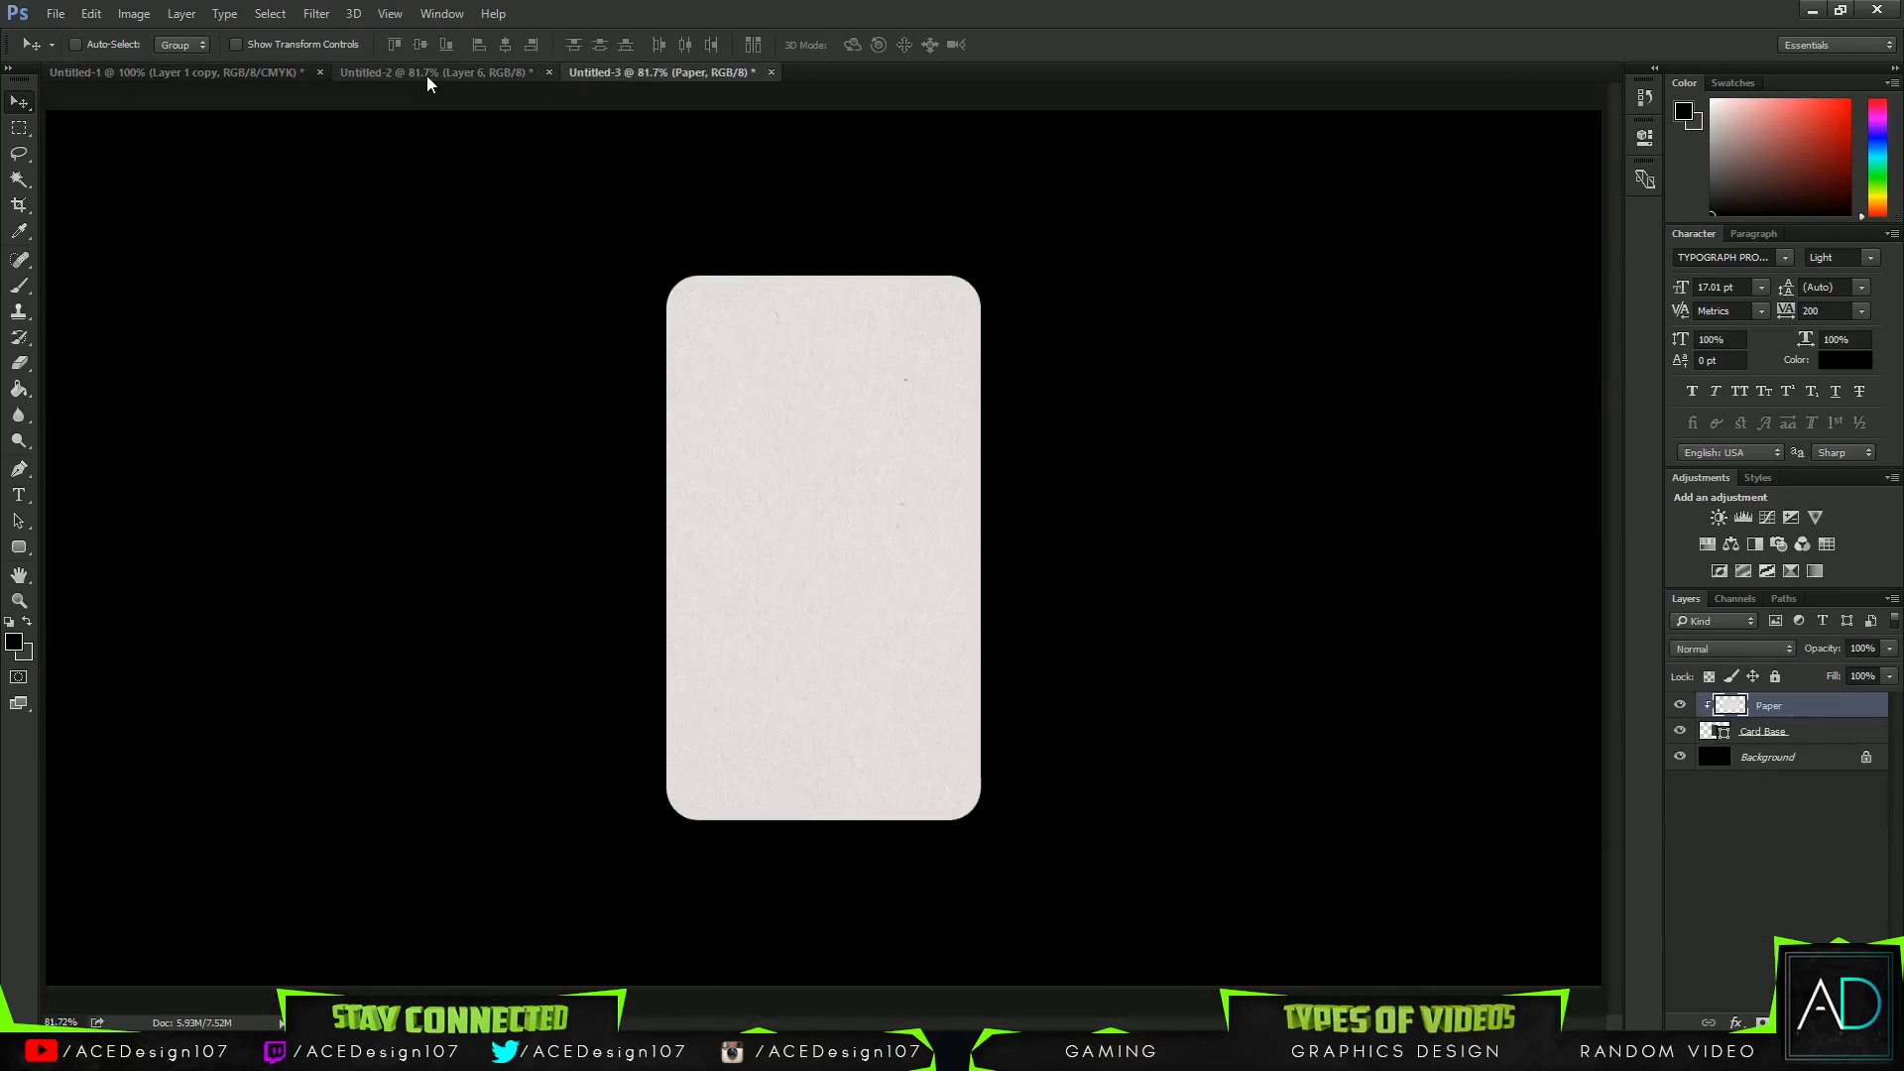
Hide and collapse the Paper Texture group in the Untitled-2 stock document.
click(419, 73)
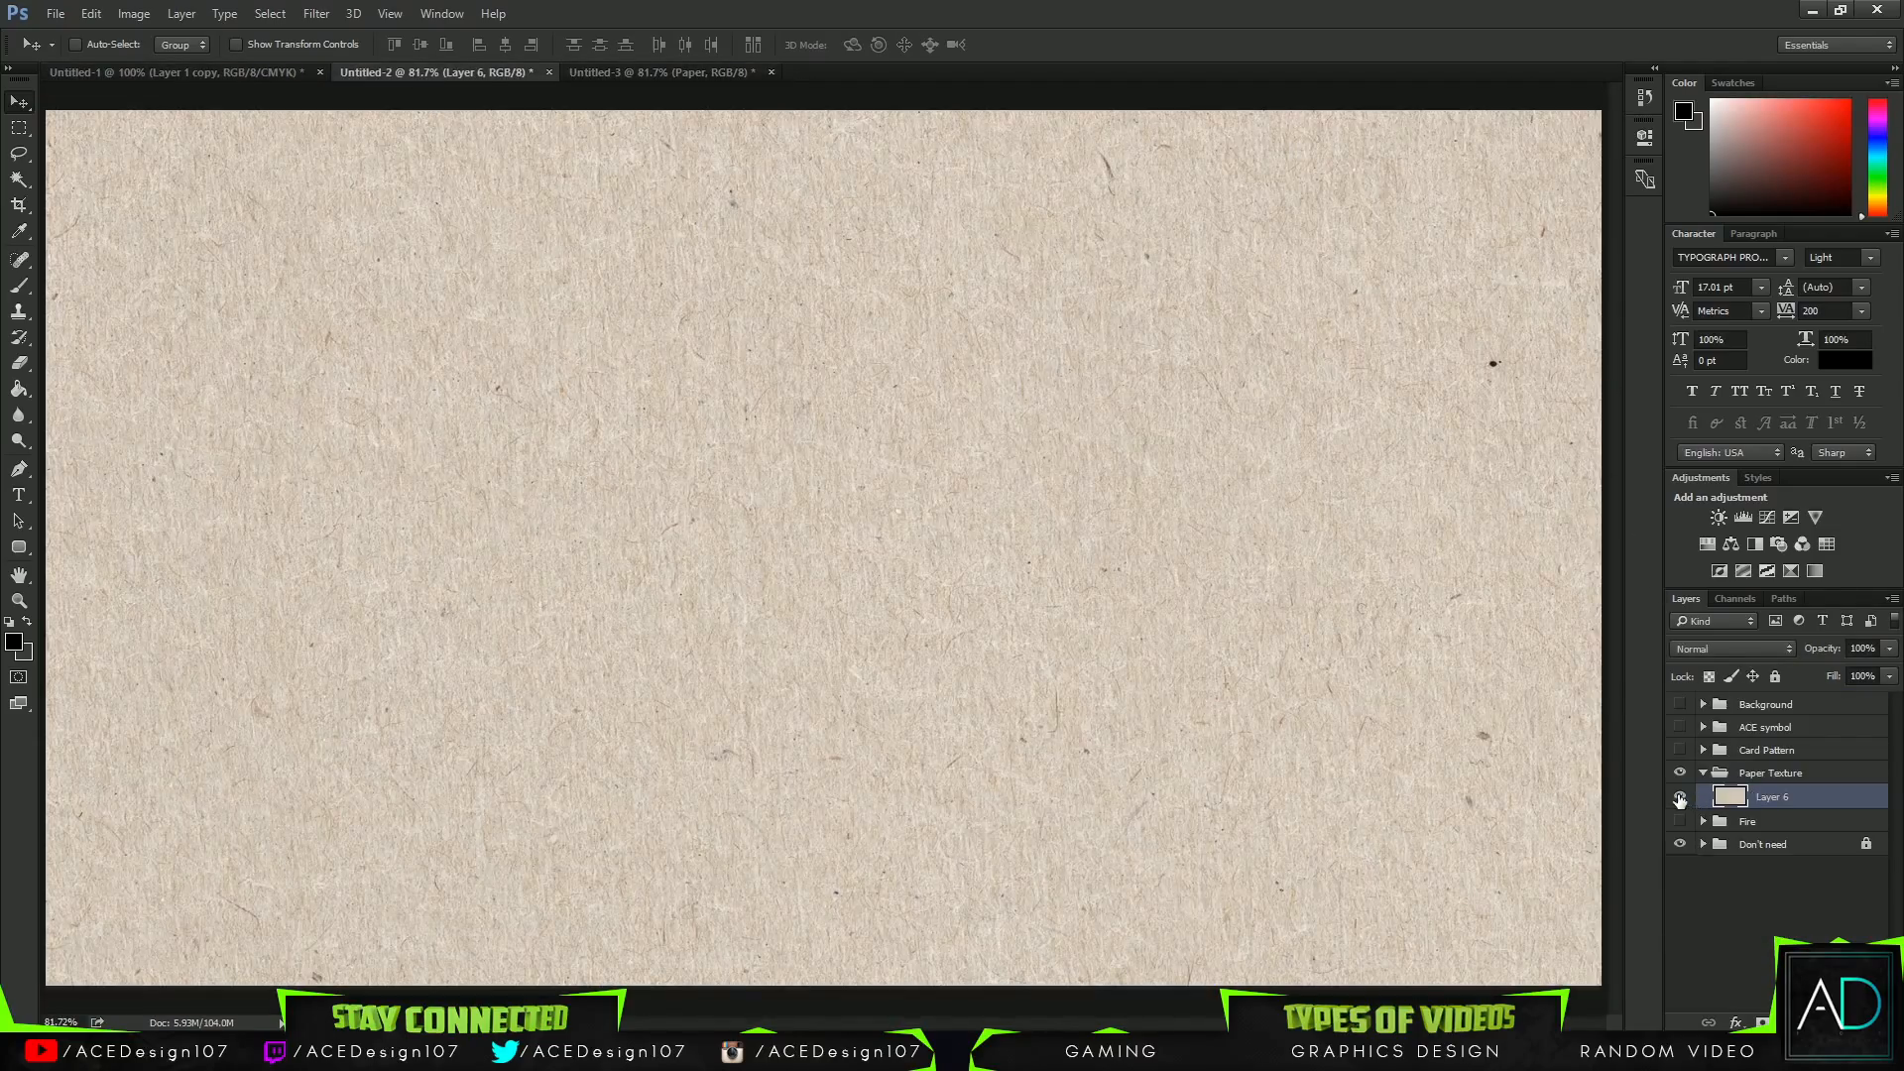
click(1682, 798)
click(1702, 773)
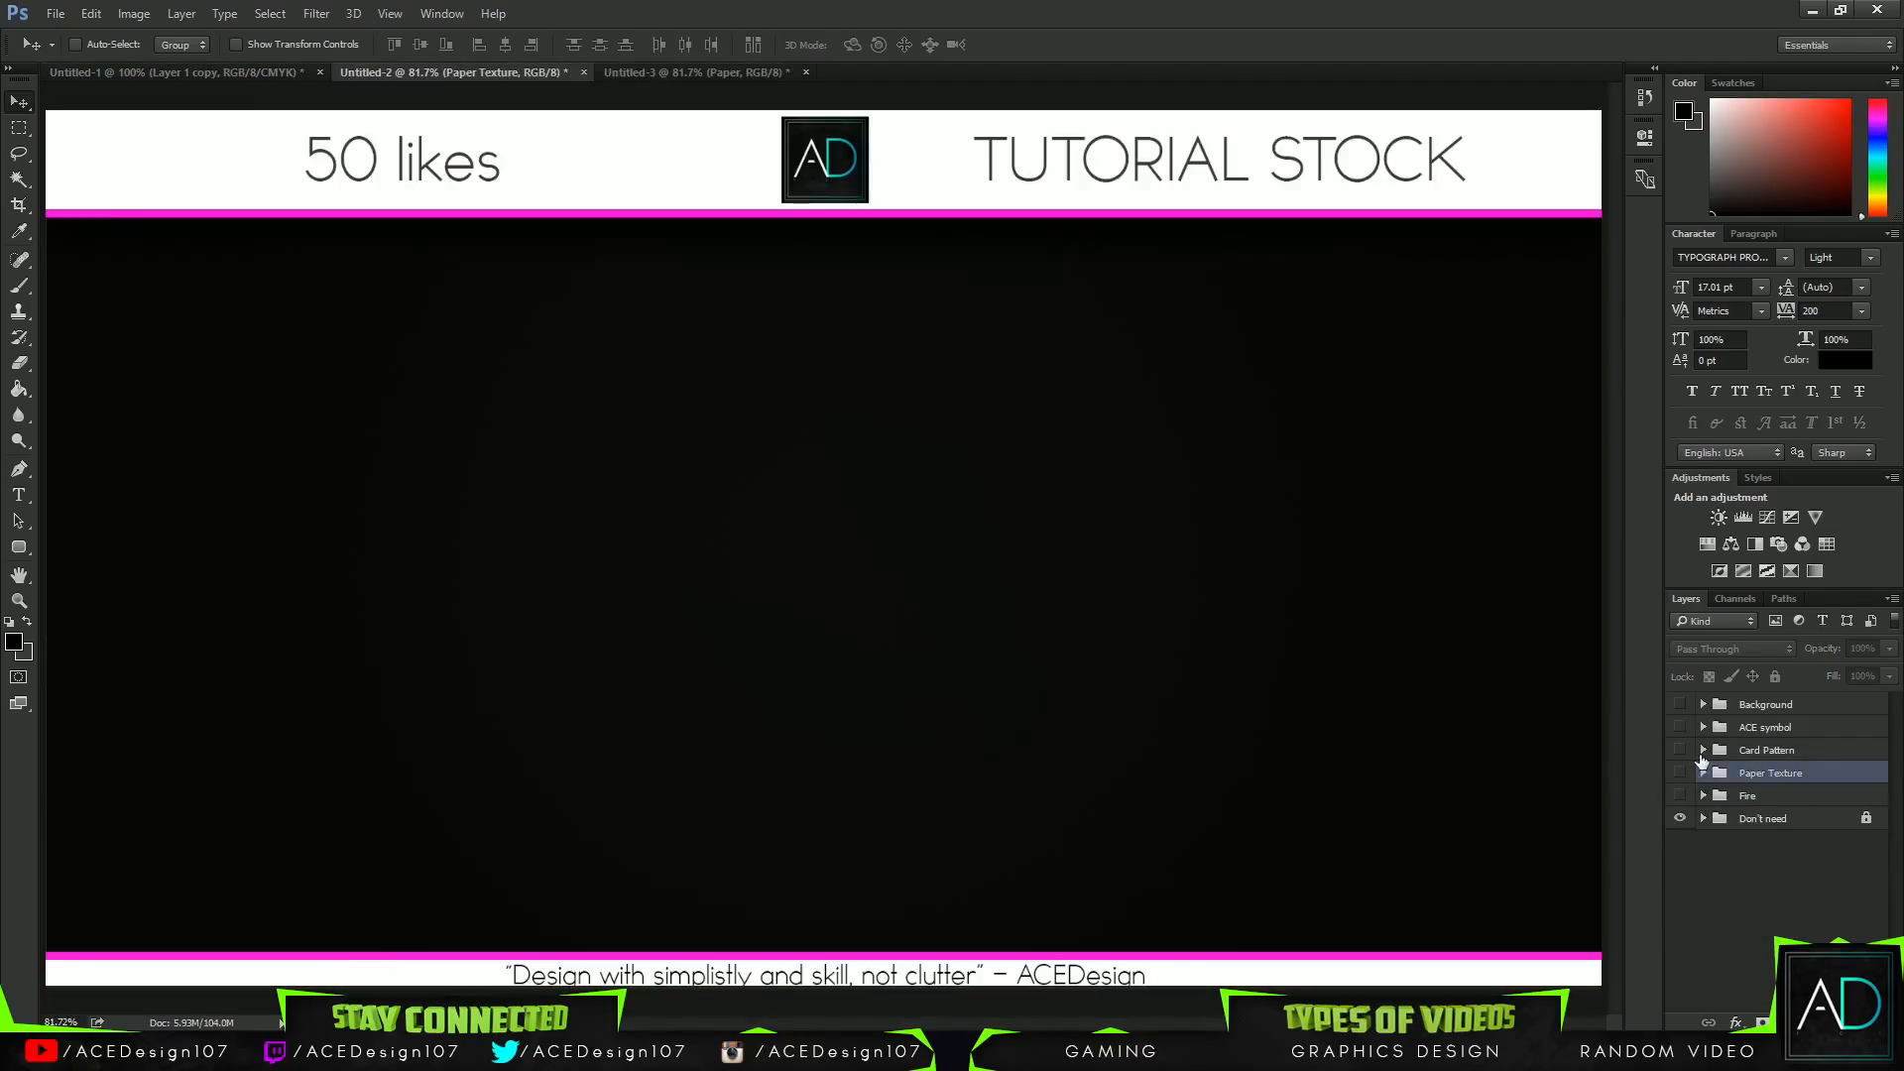
Reveal the spade in the stock document's ACE symbol group and copy it into the Untitled-3 card document.
click(1704, 727)
click(1680, 726)
click(1680, 751)
click(1770, 751)
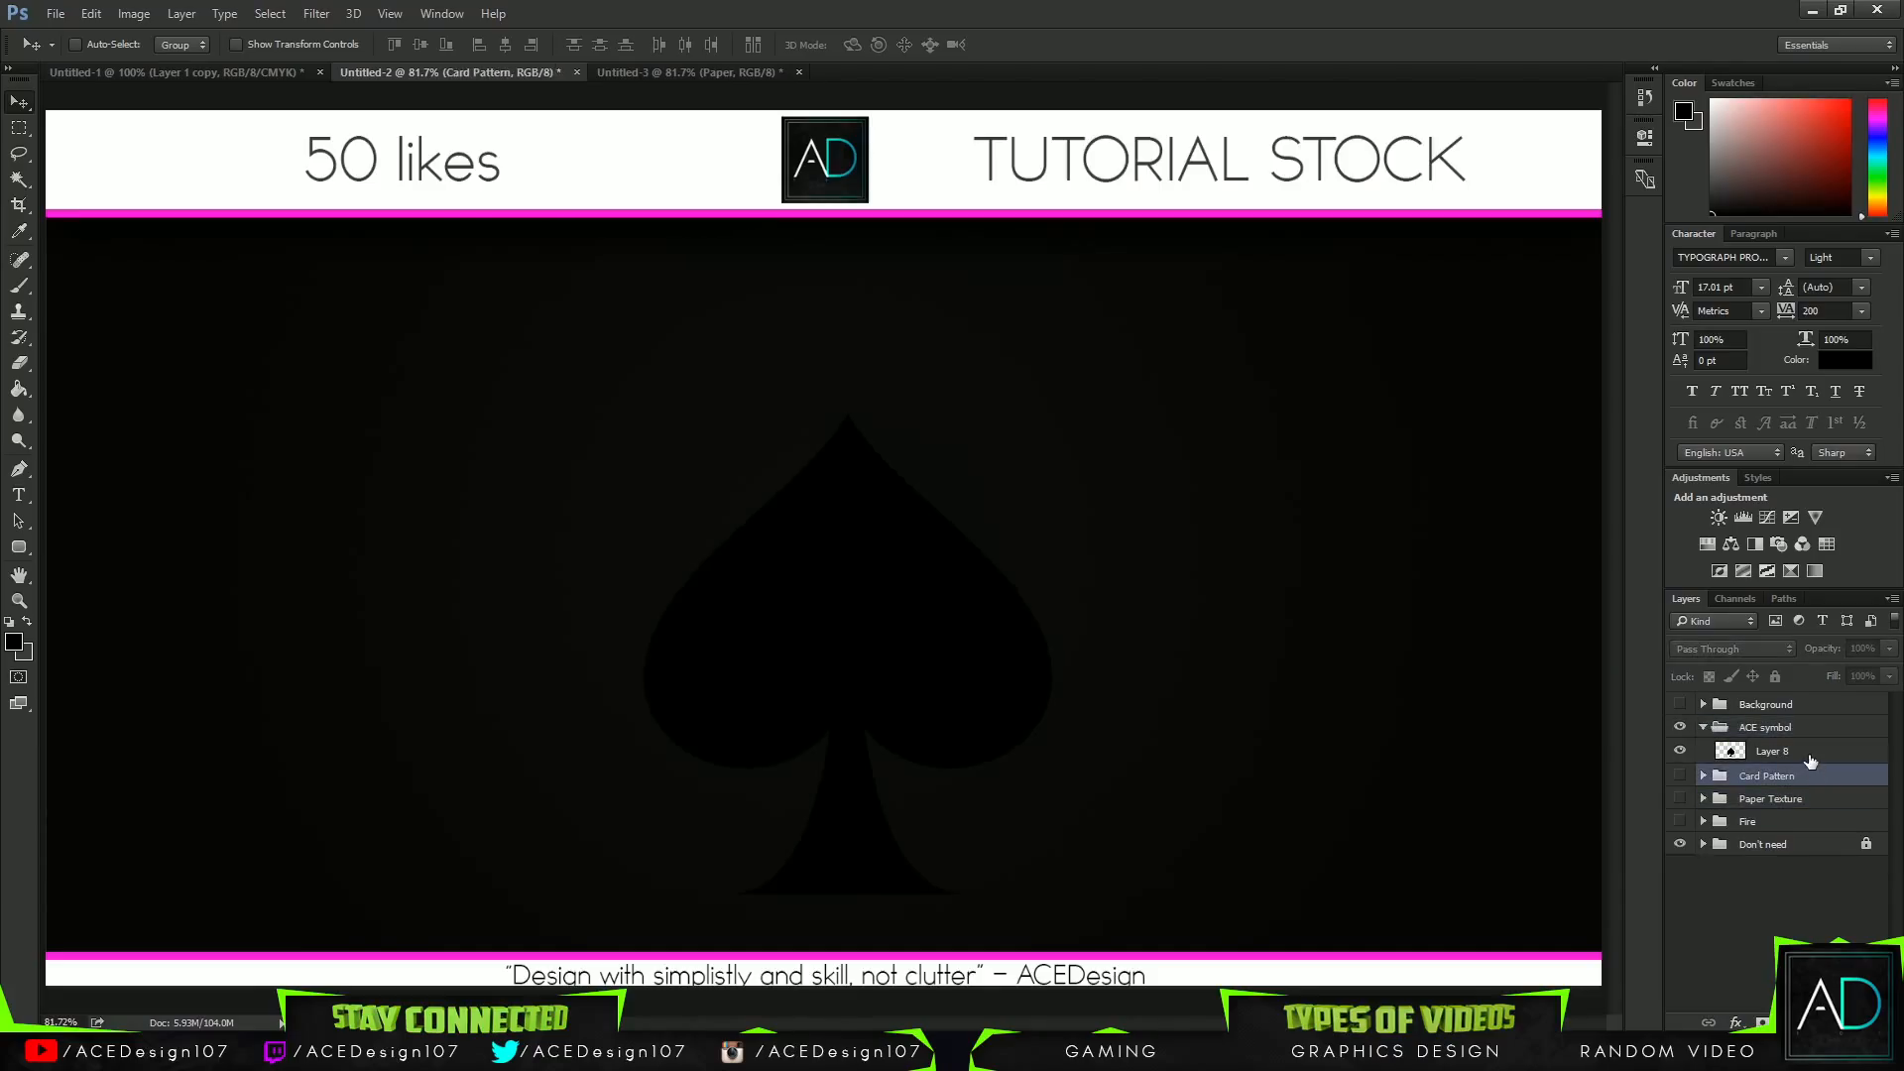
drag(739, 510, 693, 403)
Shrink the spade to a small corner symbol and place it in the card's upper-left corner.
key(ctrl+t)
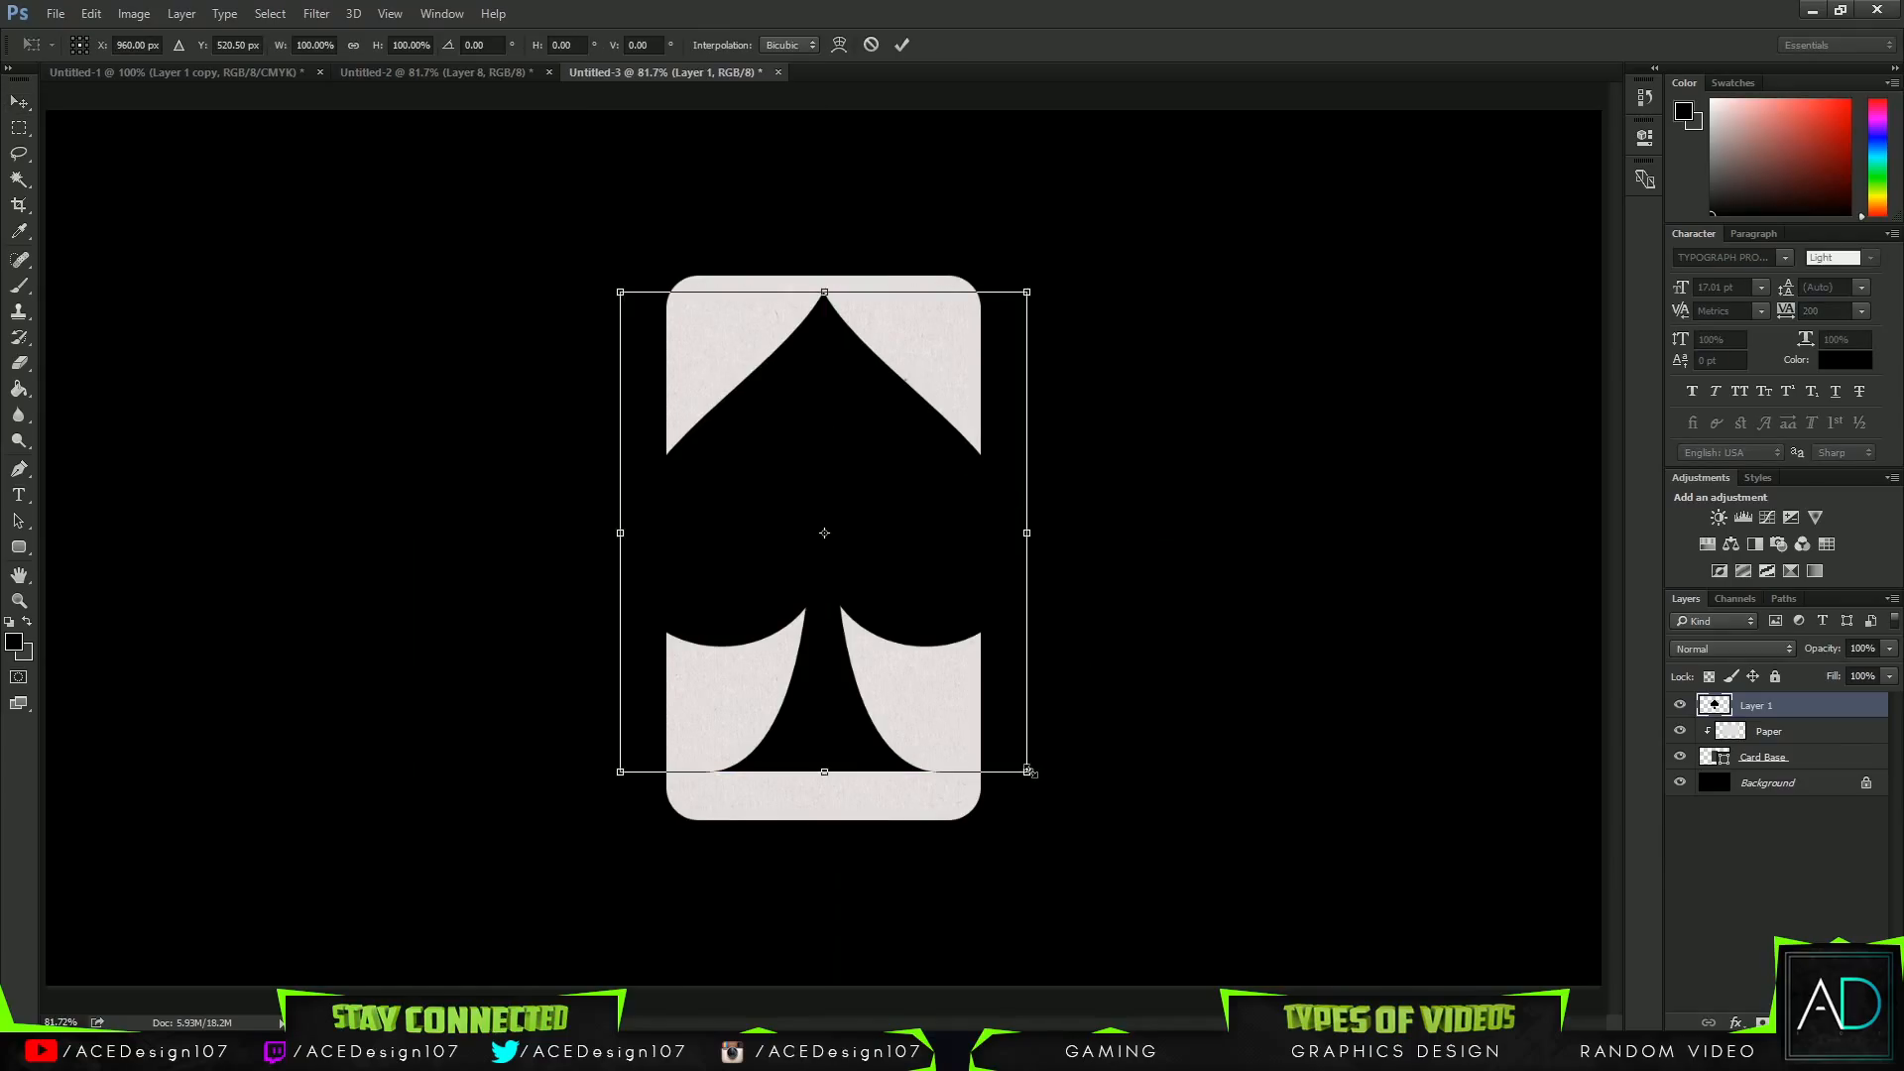
drag(1029, 771, 720, 338)
key(Return)
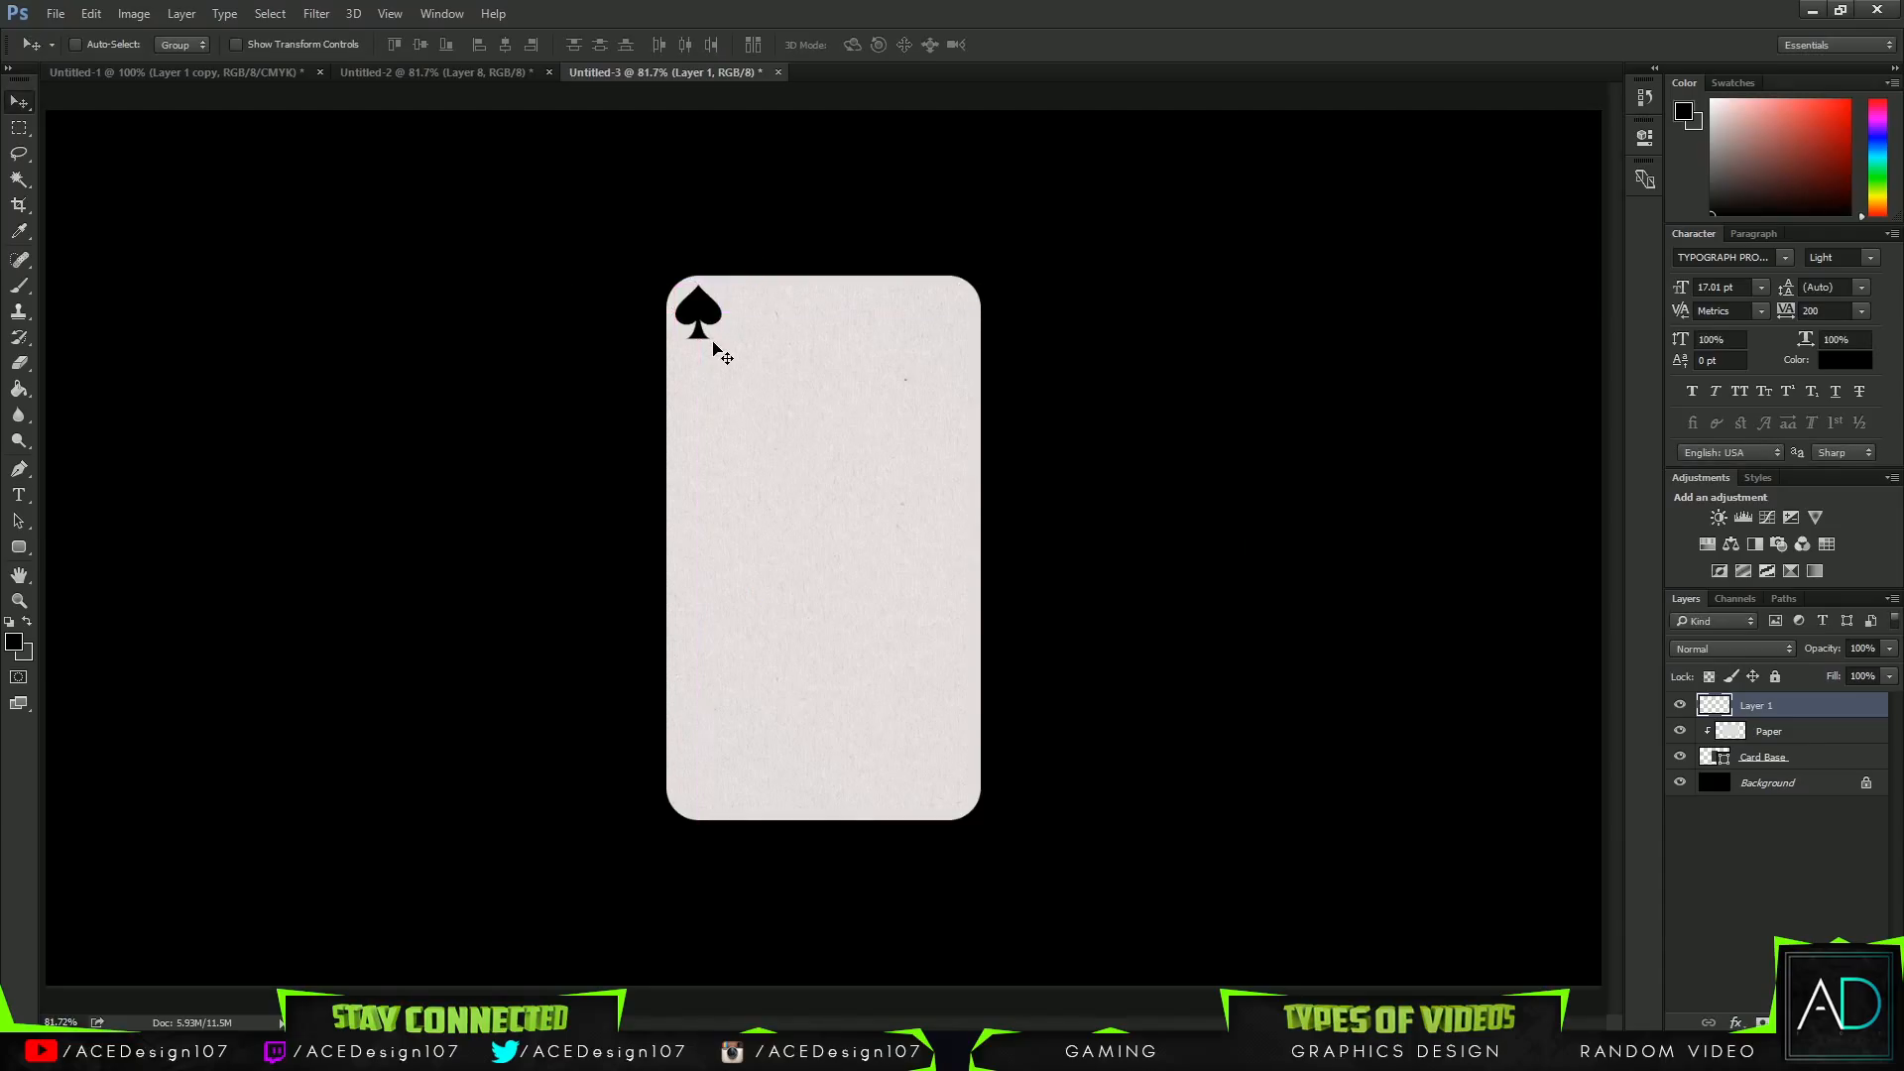
Duplicate the small spade and move the copy straight across to the card's upper-right corner.
key(ctrl+j)
key(ctrl+t)
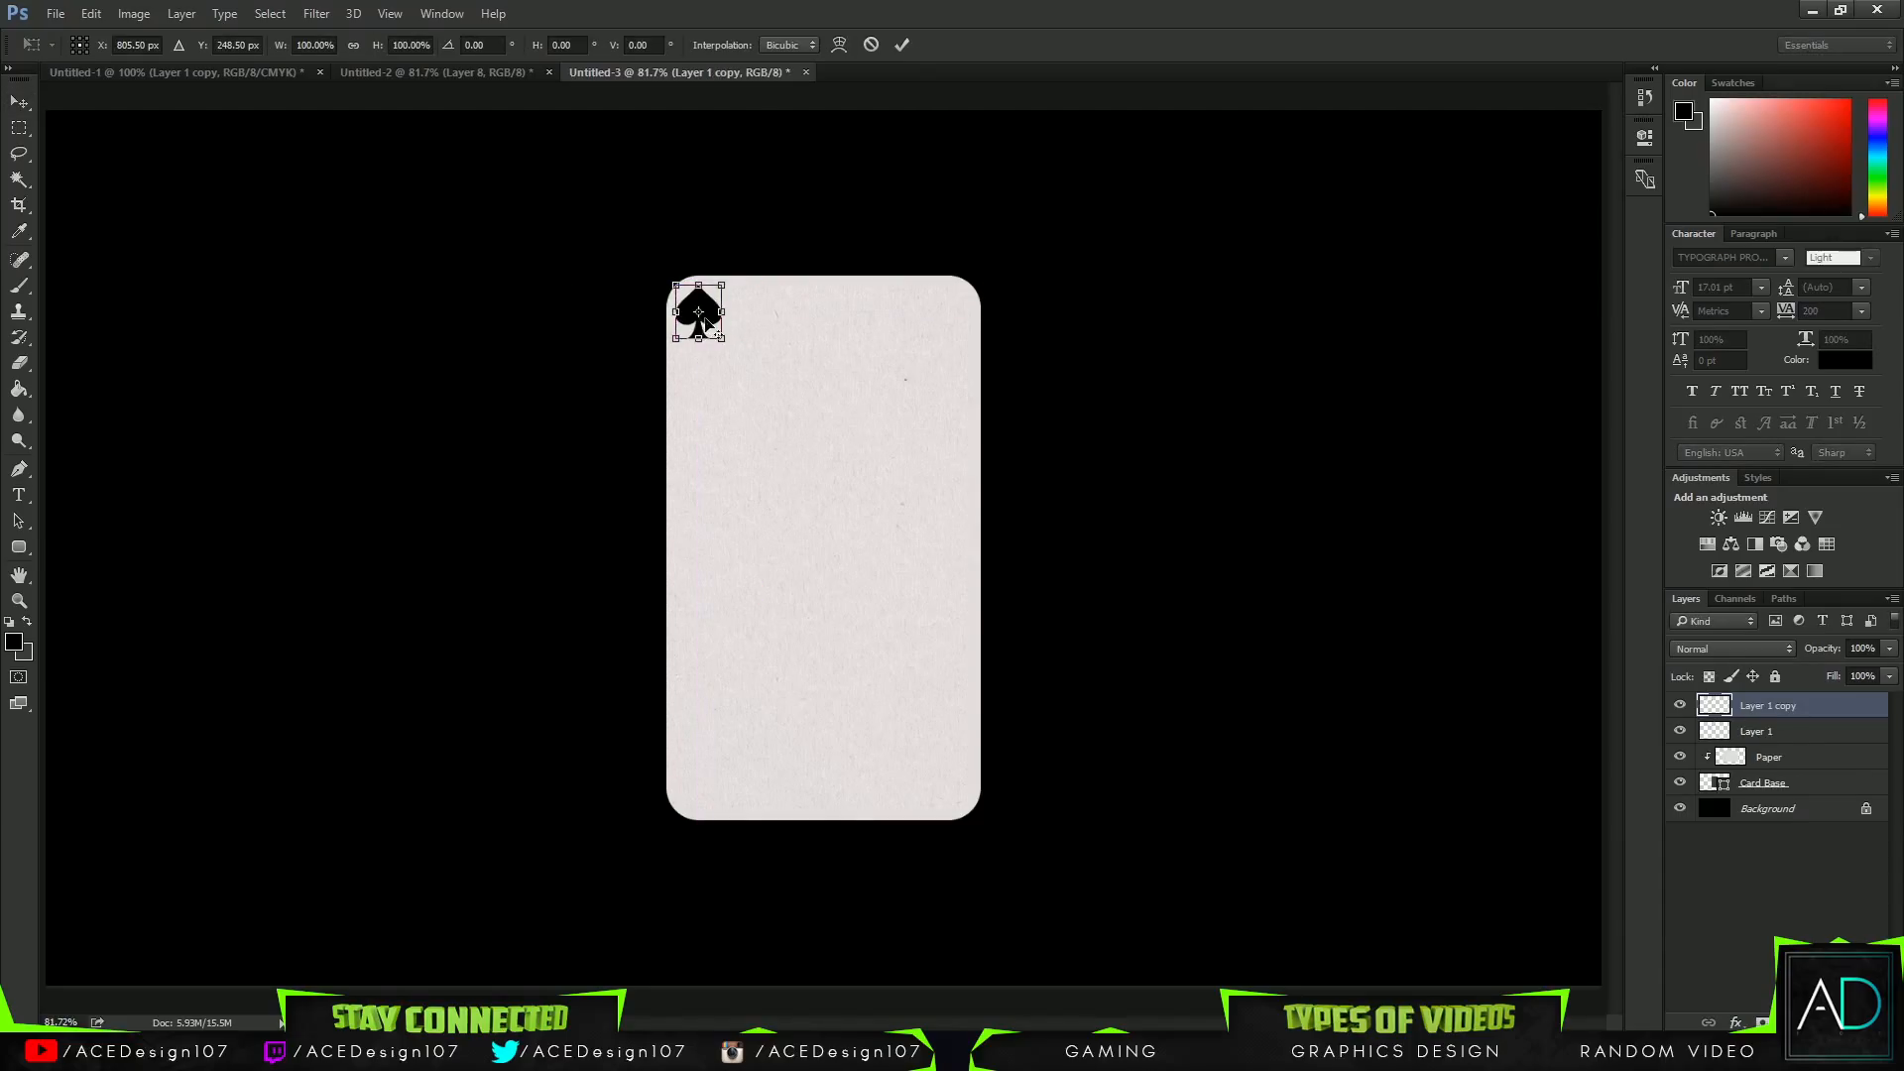
drag(710, 332, 968, 331)
key(Return)
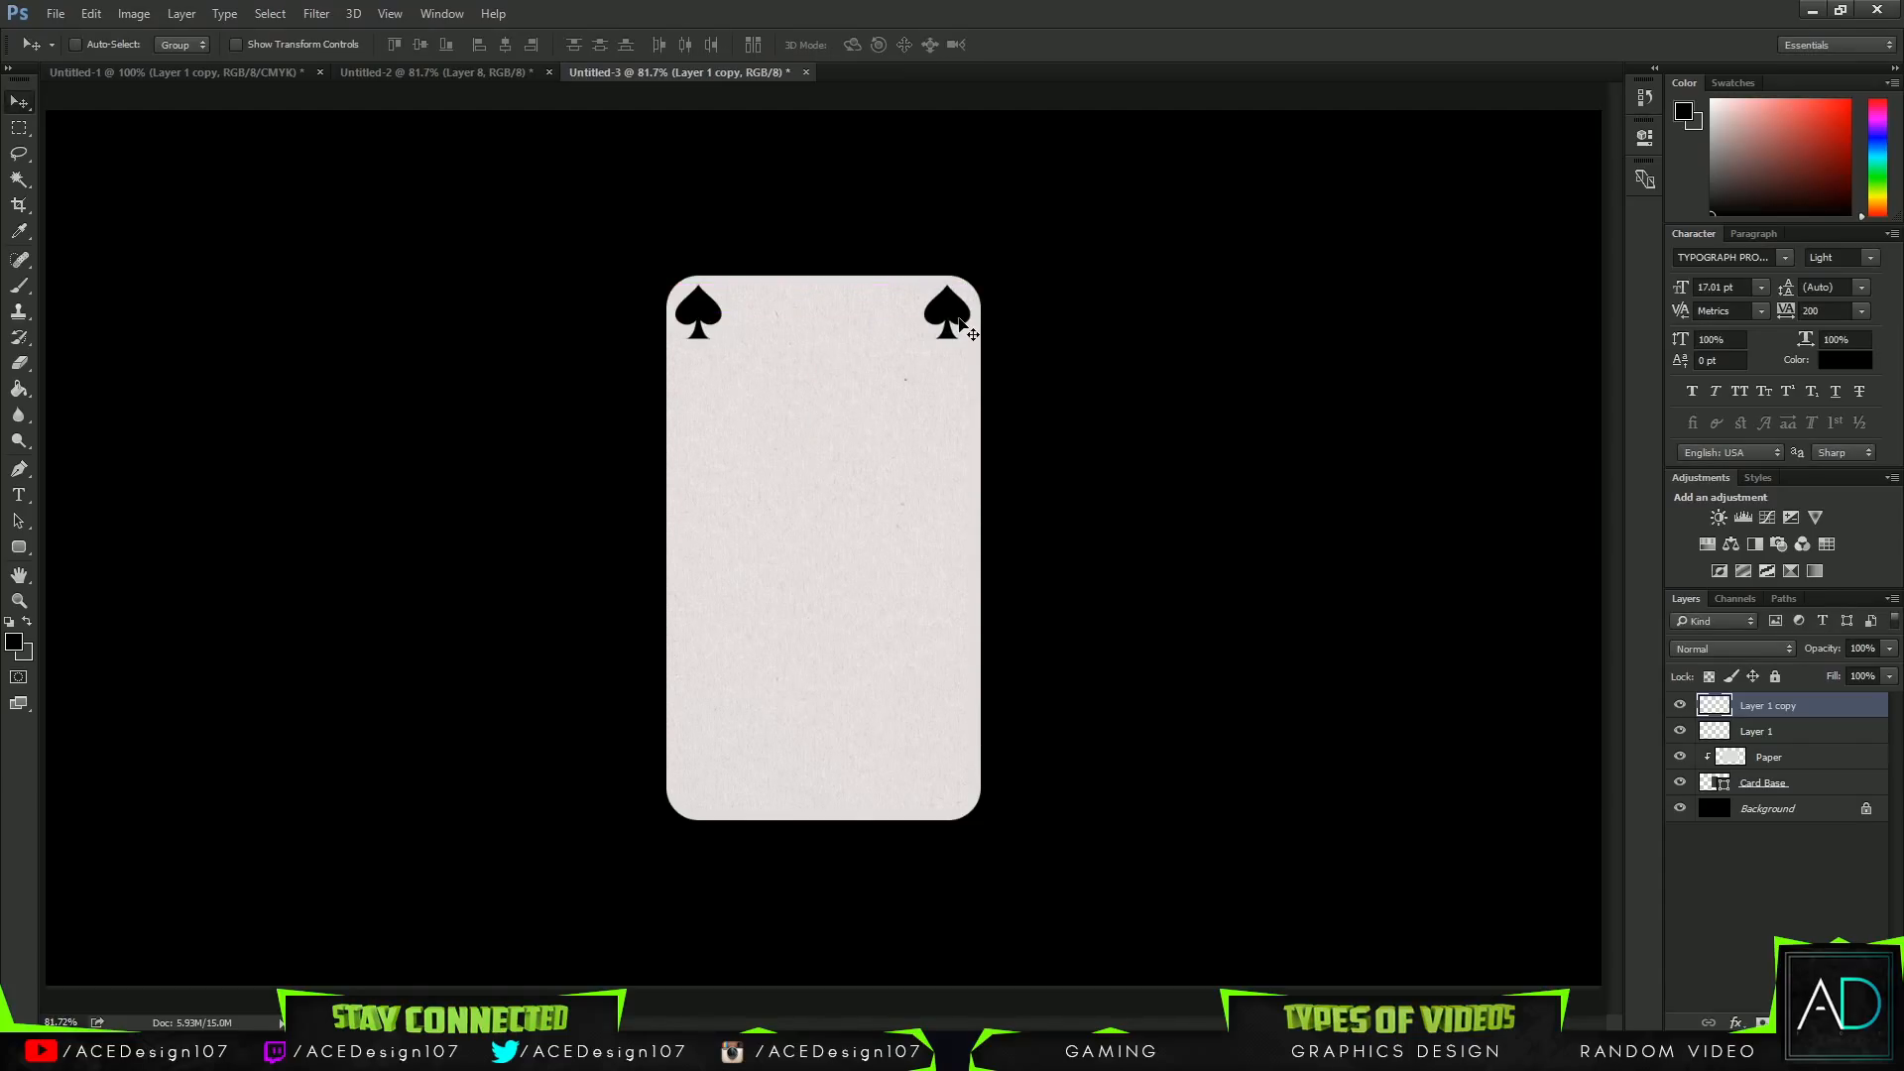
Merge the two corner spades into one layer and duplicate the merged layer.
key(ctrl+e)
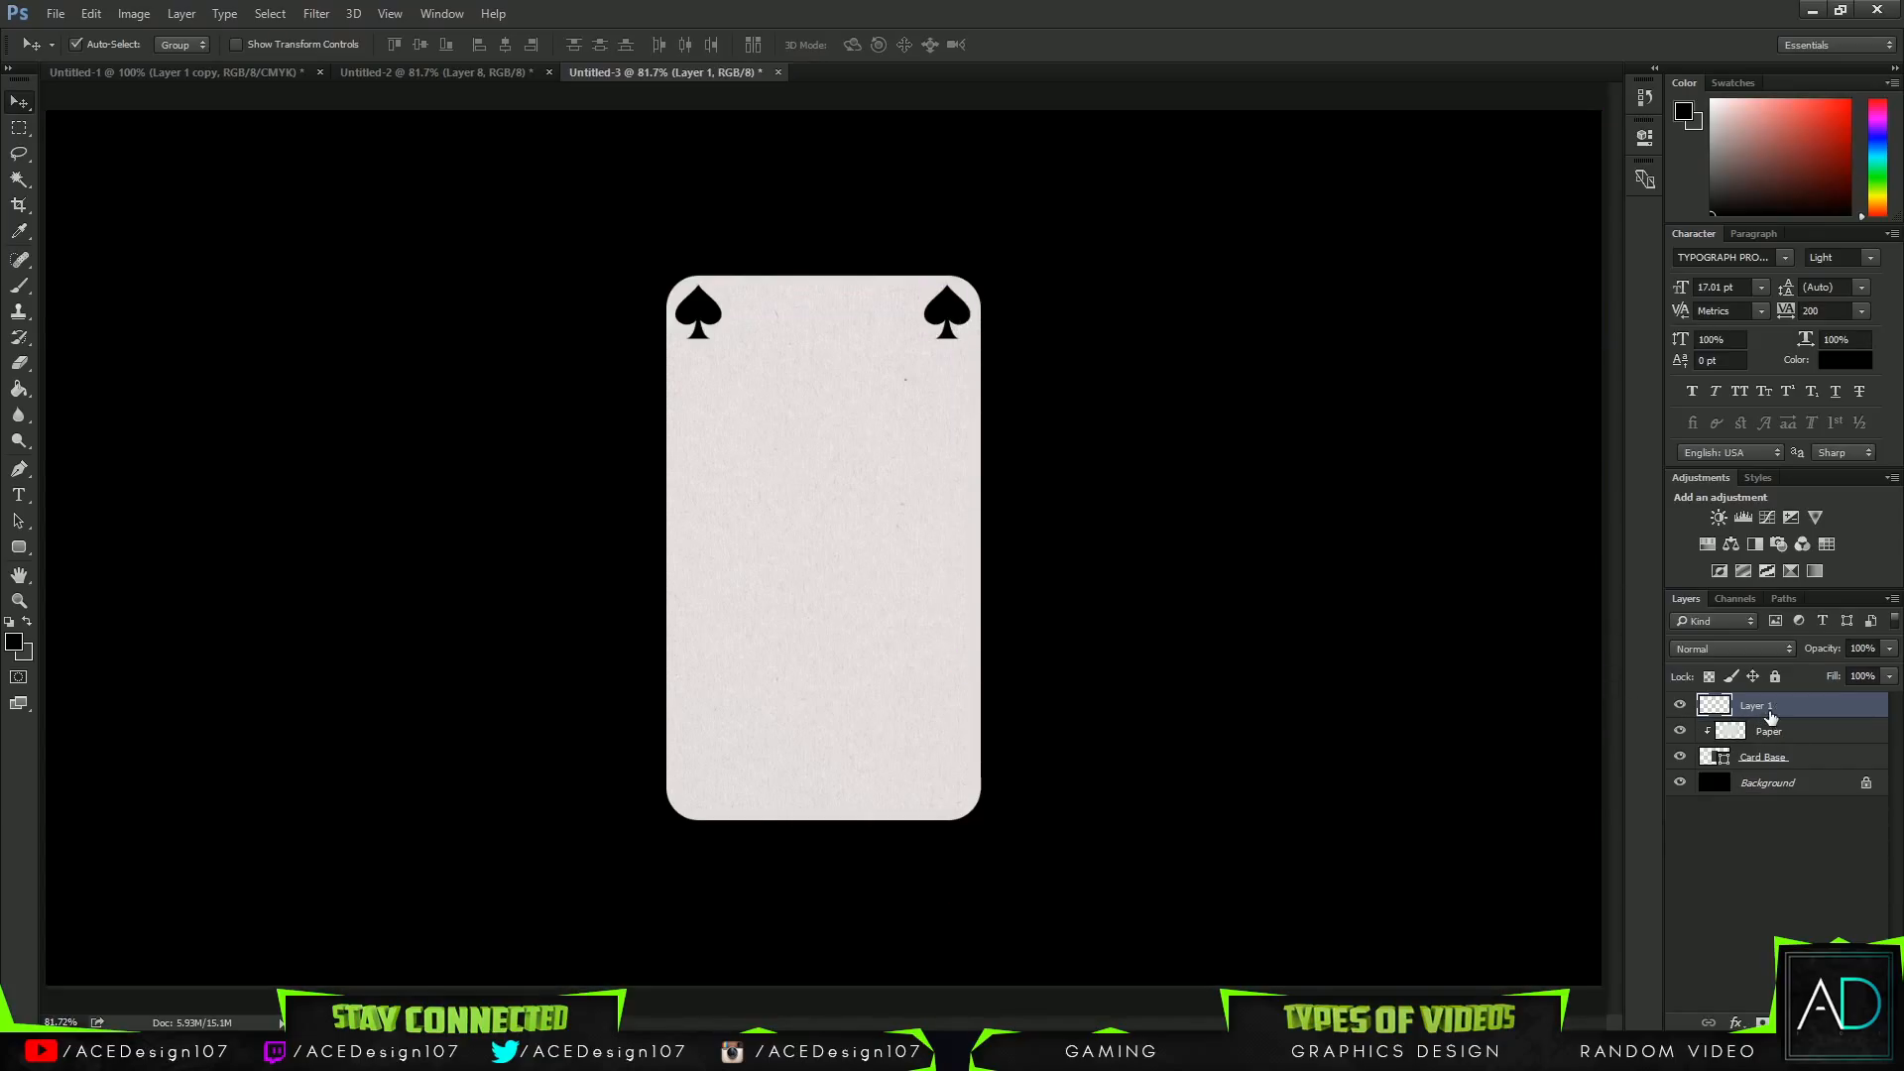
double_click(1766, 707)
key(Return)
key(ctrl+j)
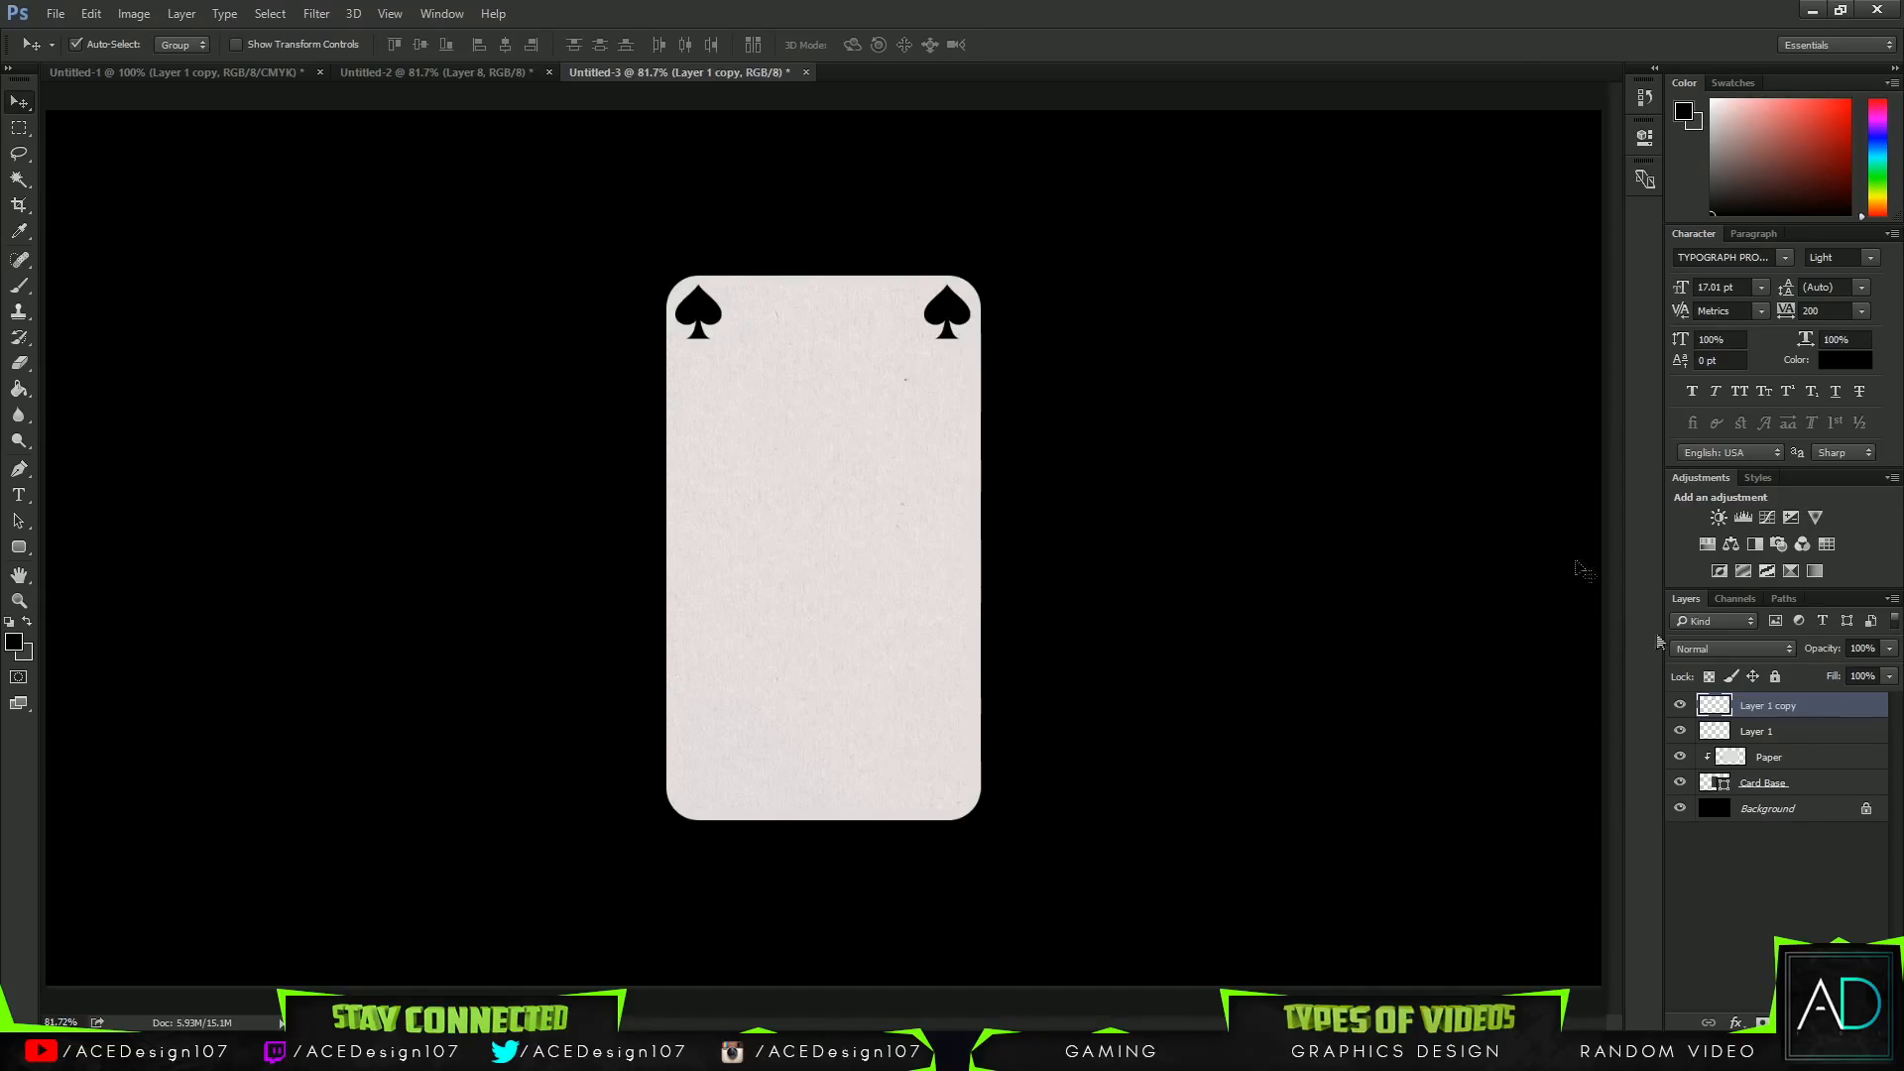
Flip the duplicated pair of spades vertically and move it straight down to the card's lower corners.
key(ctrl+t)
right_click(940, 319)
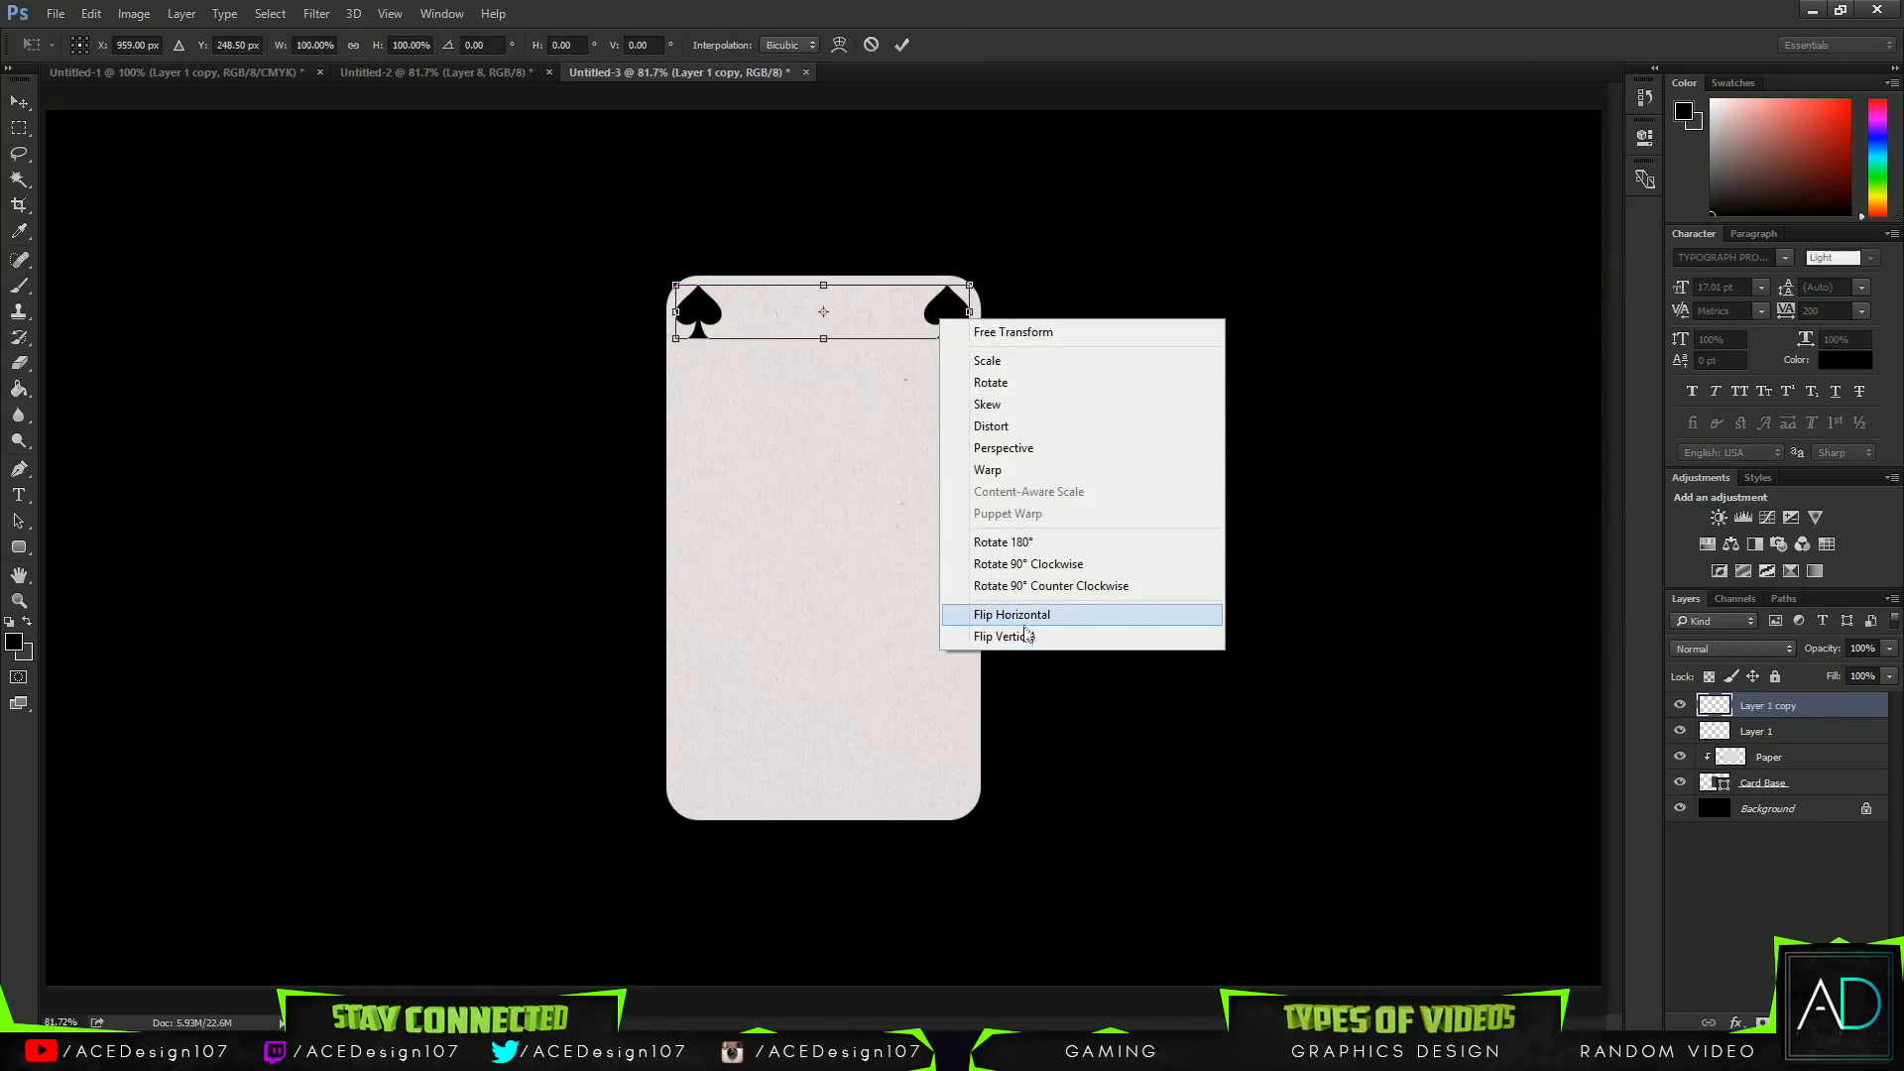
click(1026, 635)
drag(947, 322, 929, 788)
key(Return)
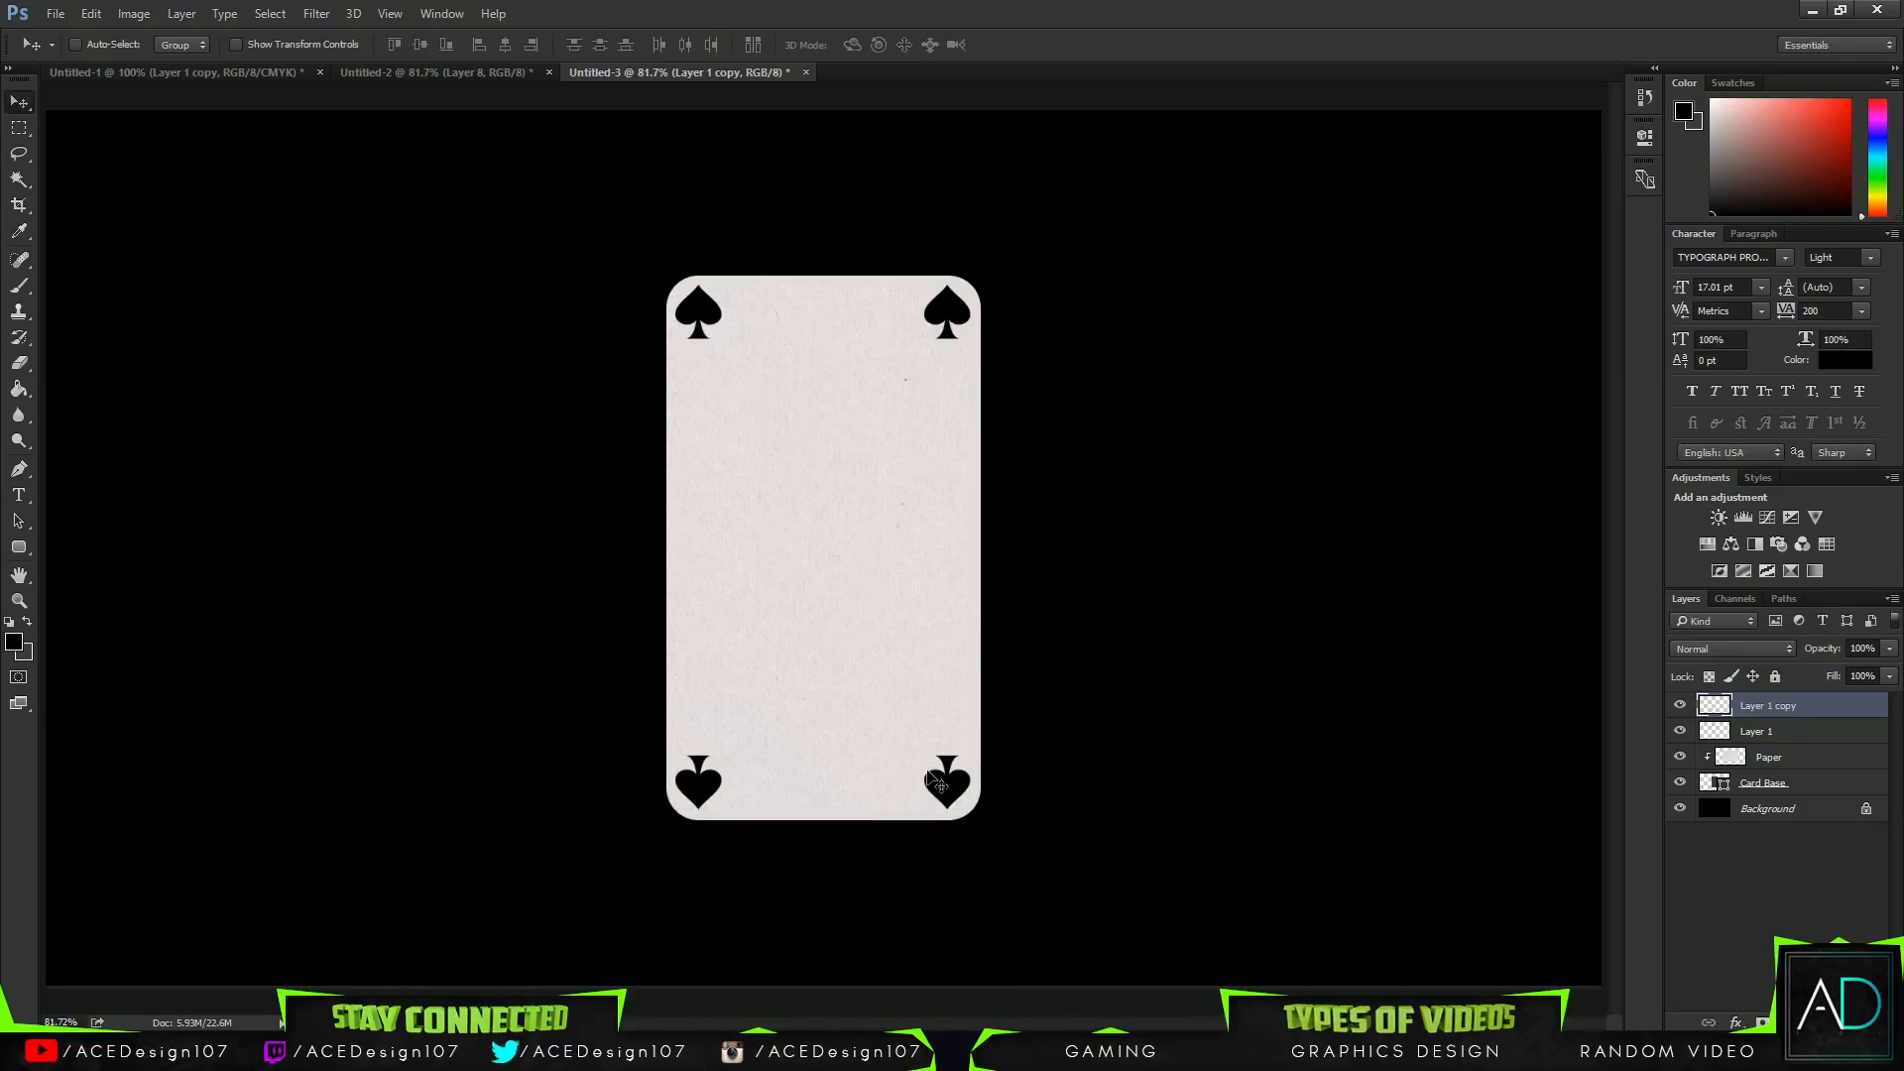
key(ctrl+t)
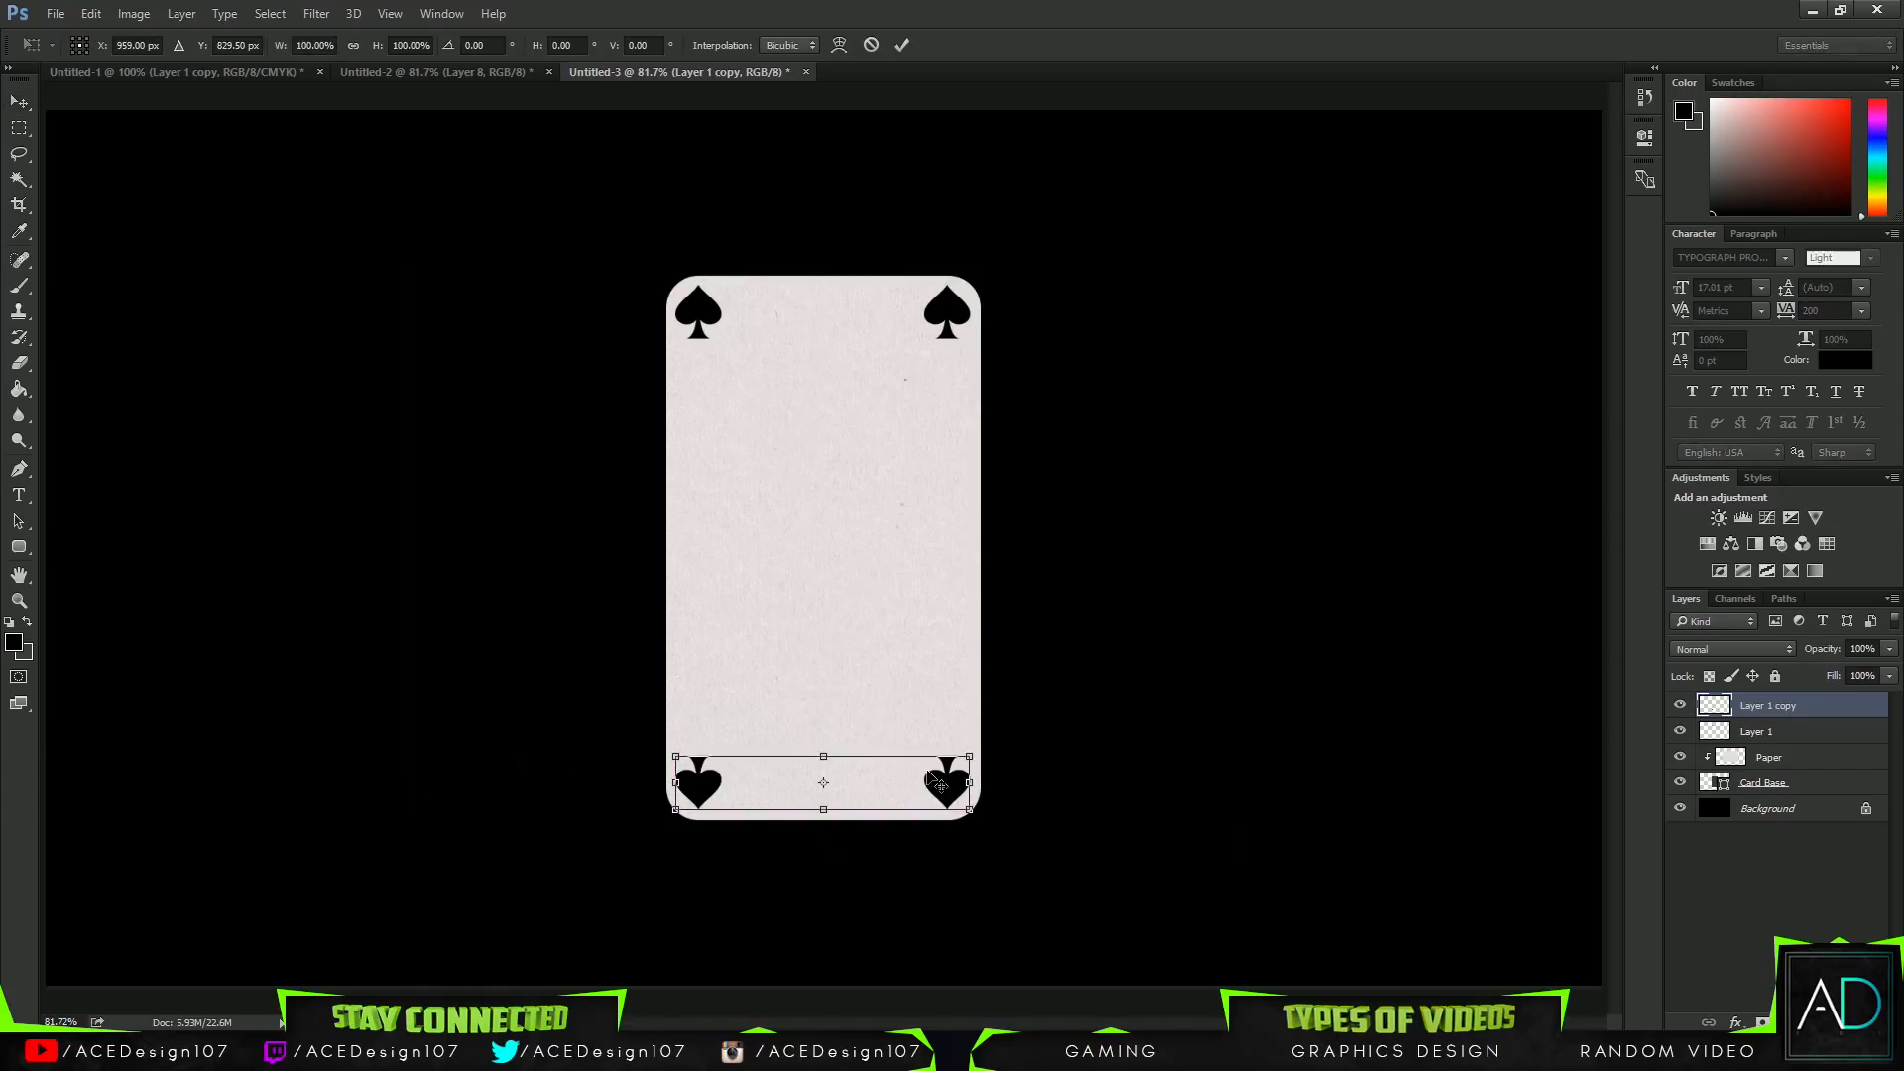
key(Return)
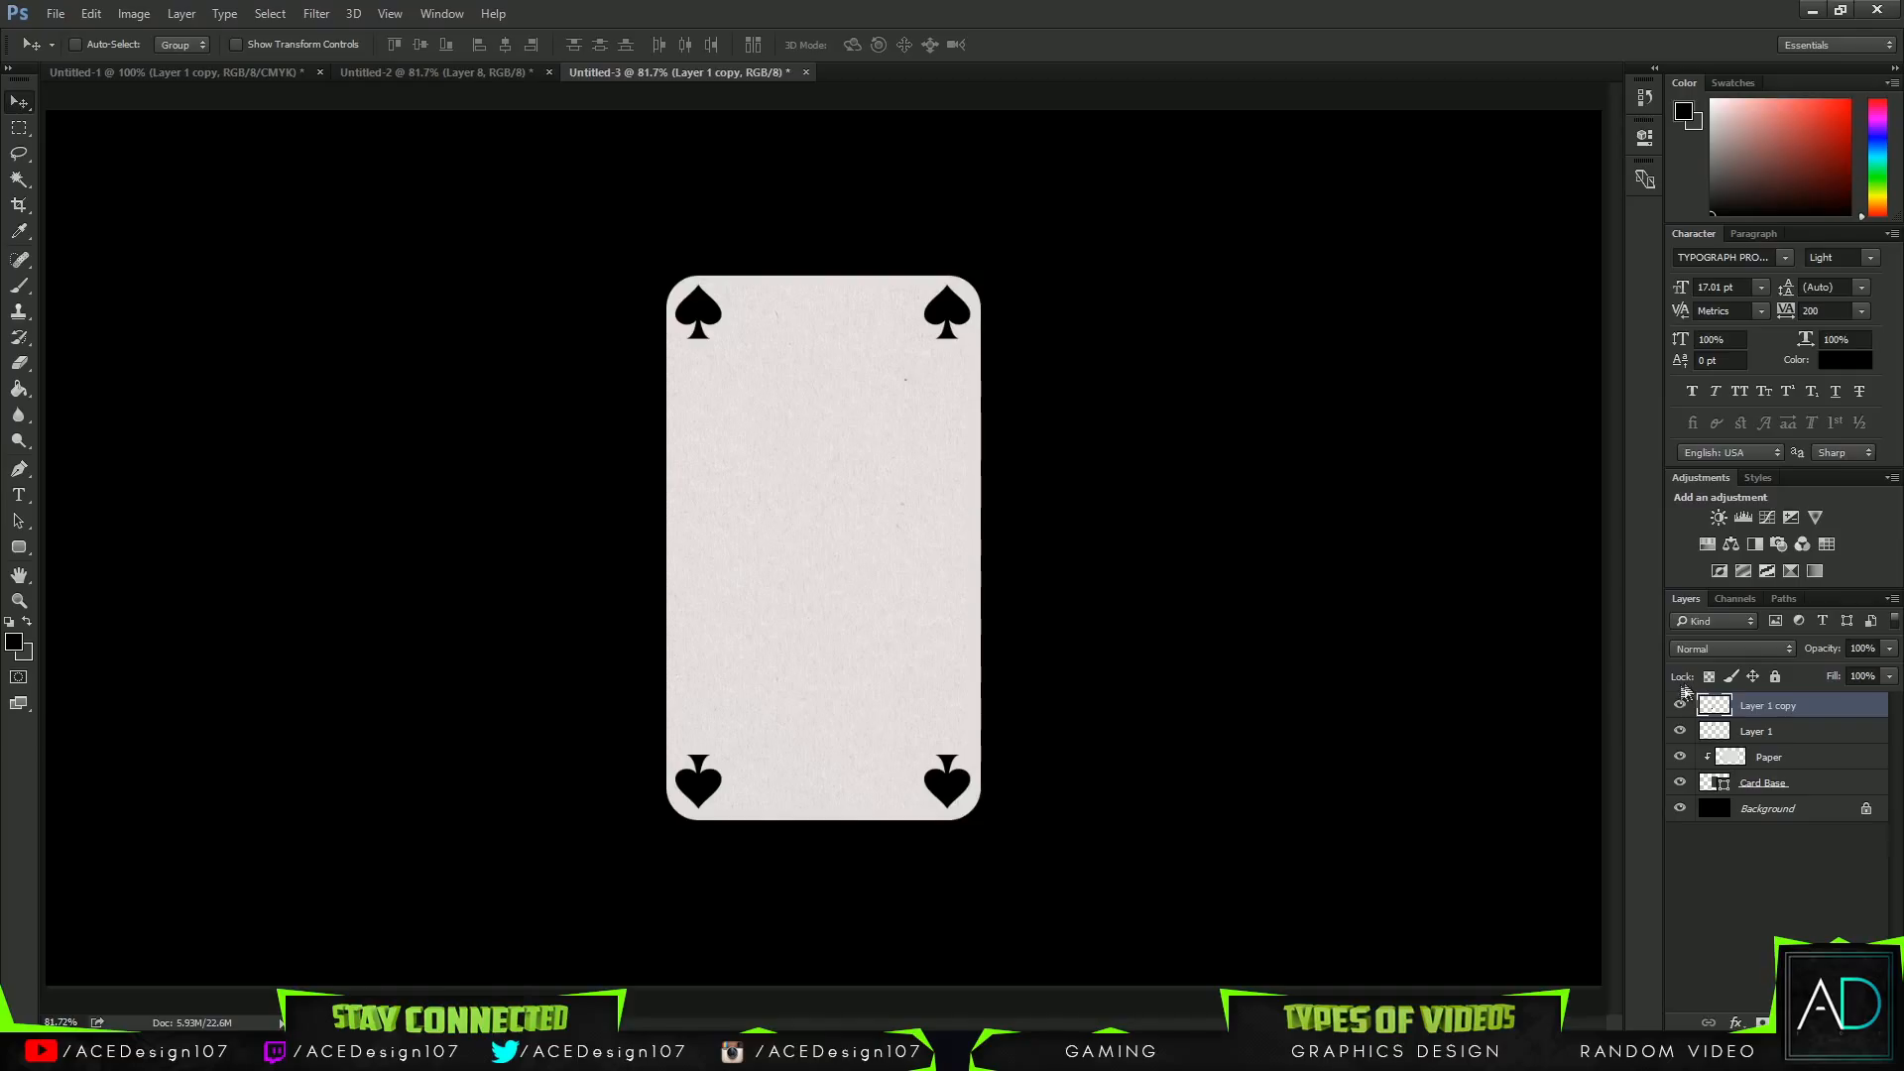
Merge the upper and lower spade layers into one and rename the merged layer Car Symbols.
key(ctrl+e)
double_click(1775, 705)
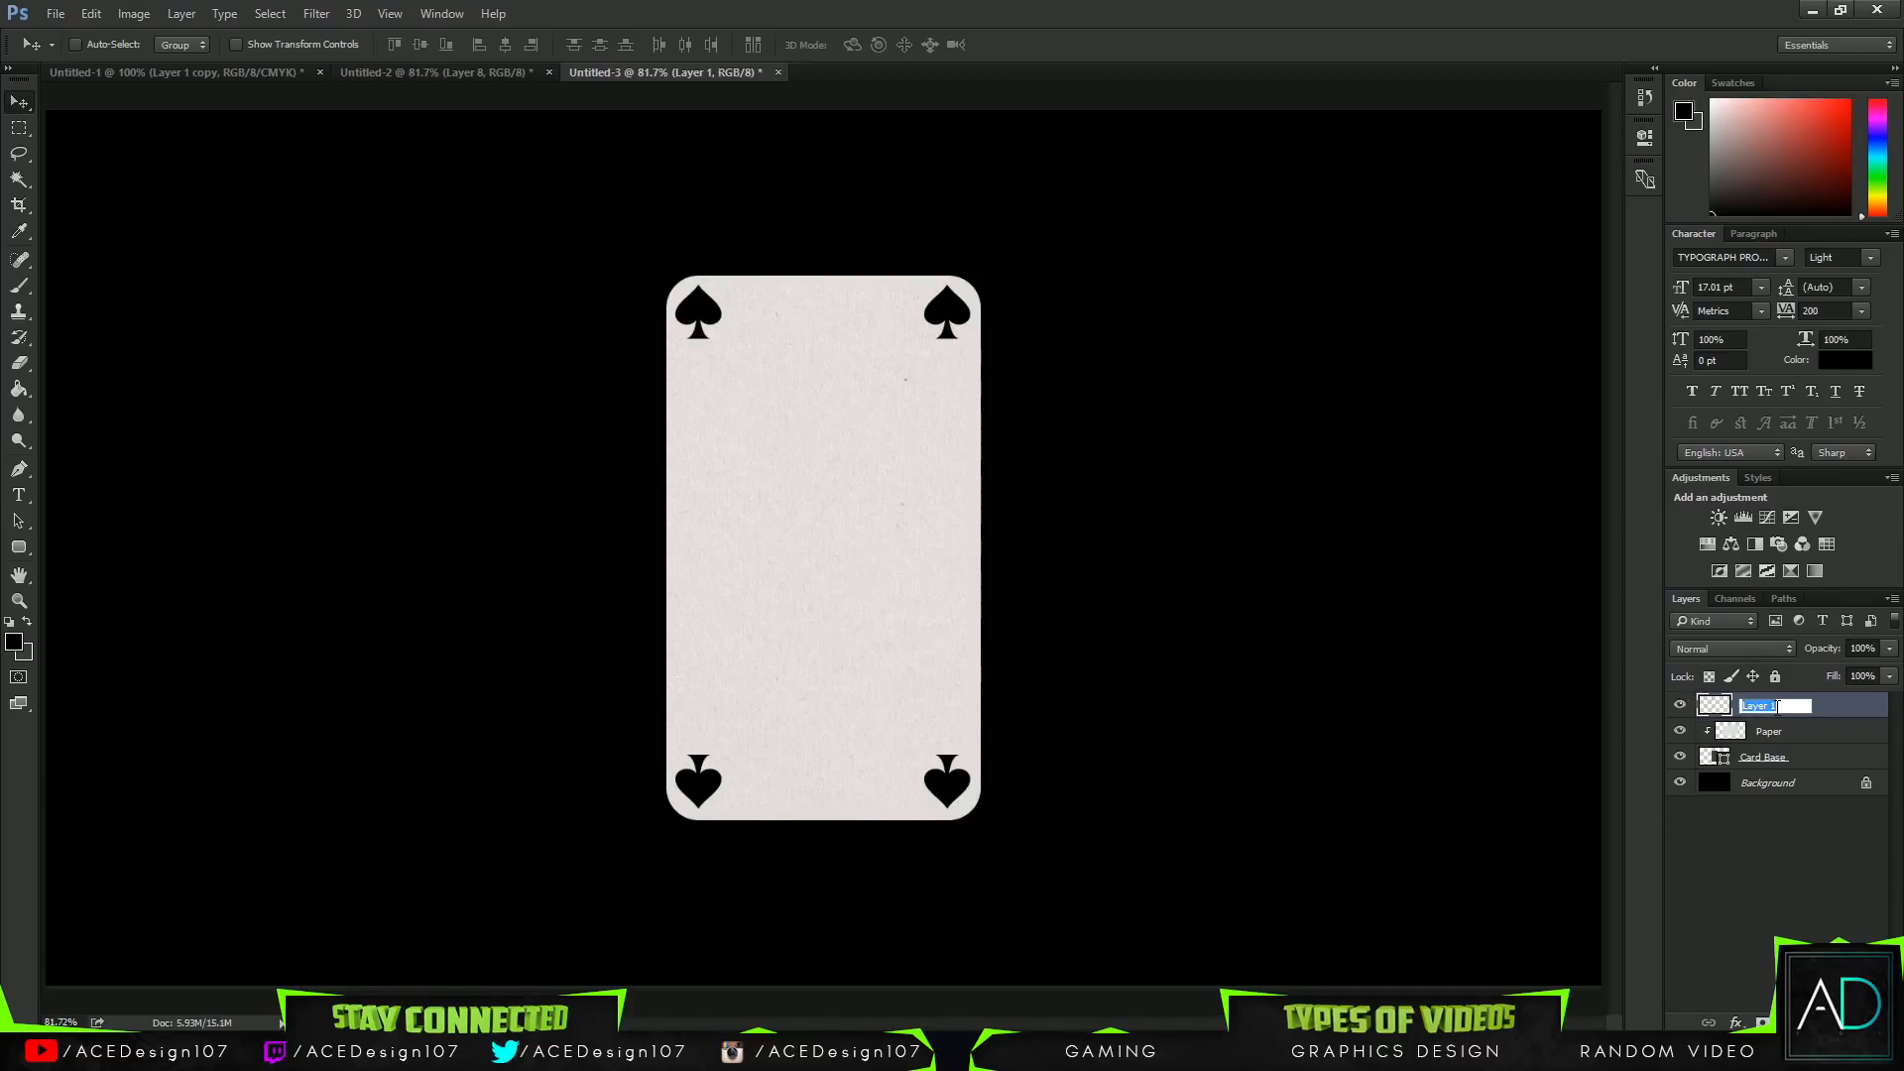
text(Car Symbols)
key(Return)
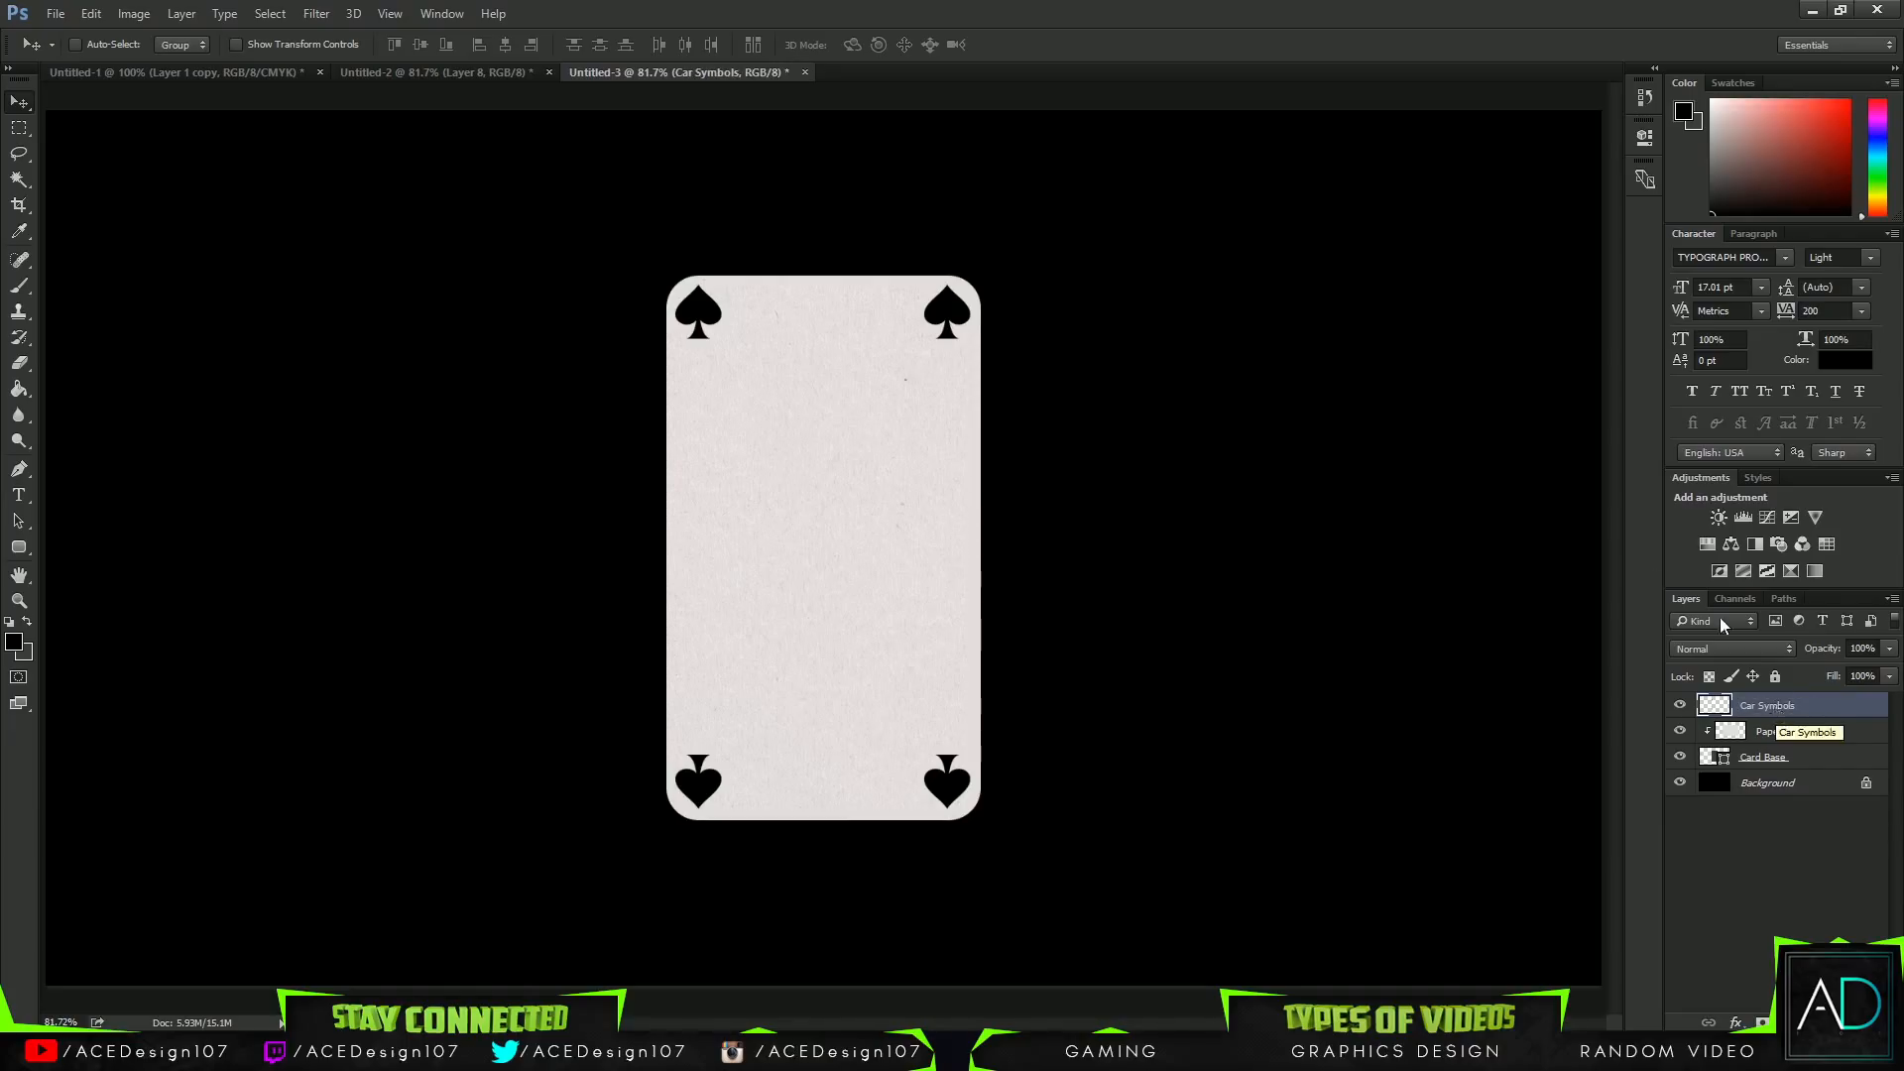
Draw a black fleur-de-lis custom shape about 248 px wide and 261 px high in the middle of the card.
right_click(20, 547)
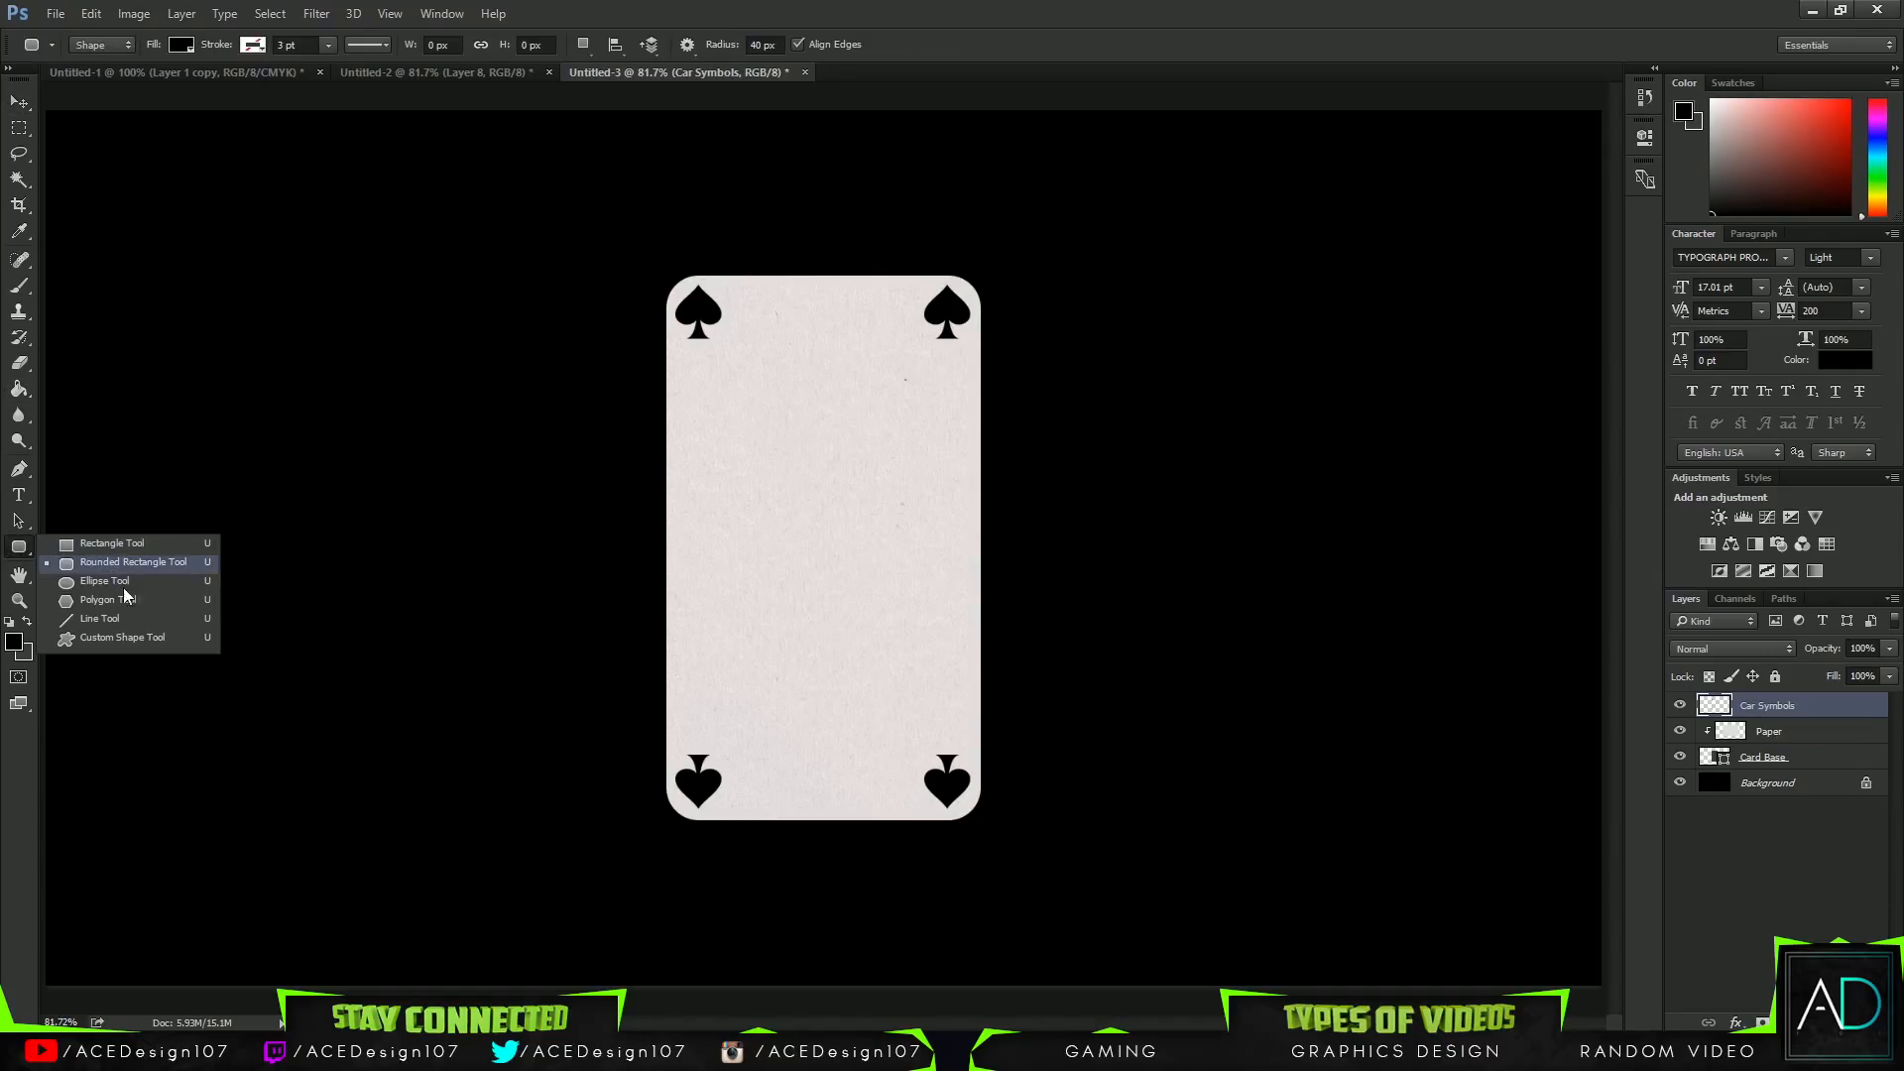
click(119, 635)
click(774, 52)
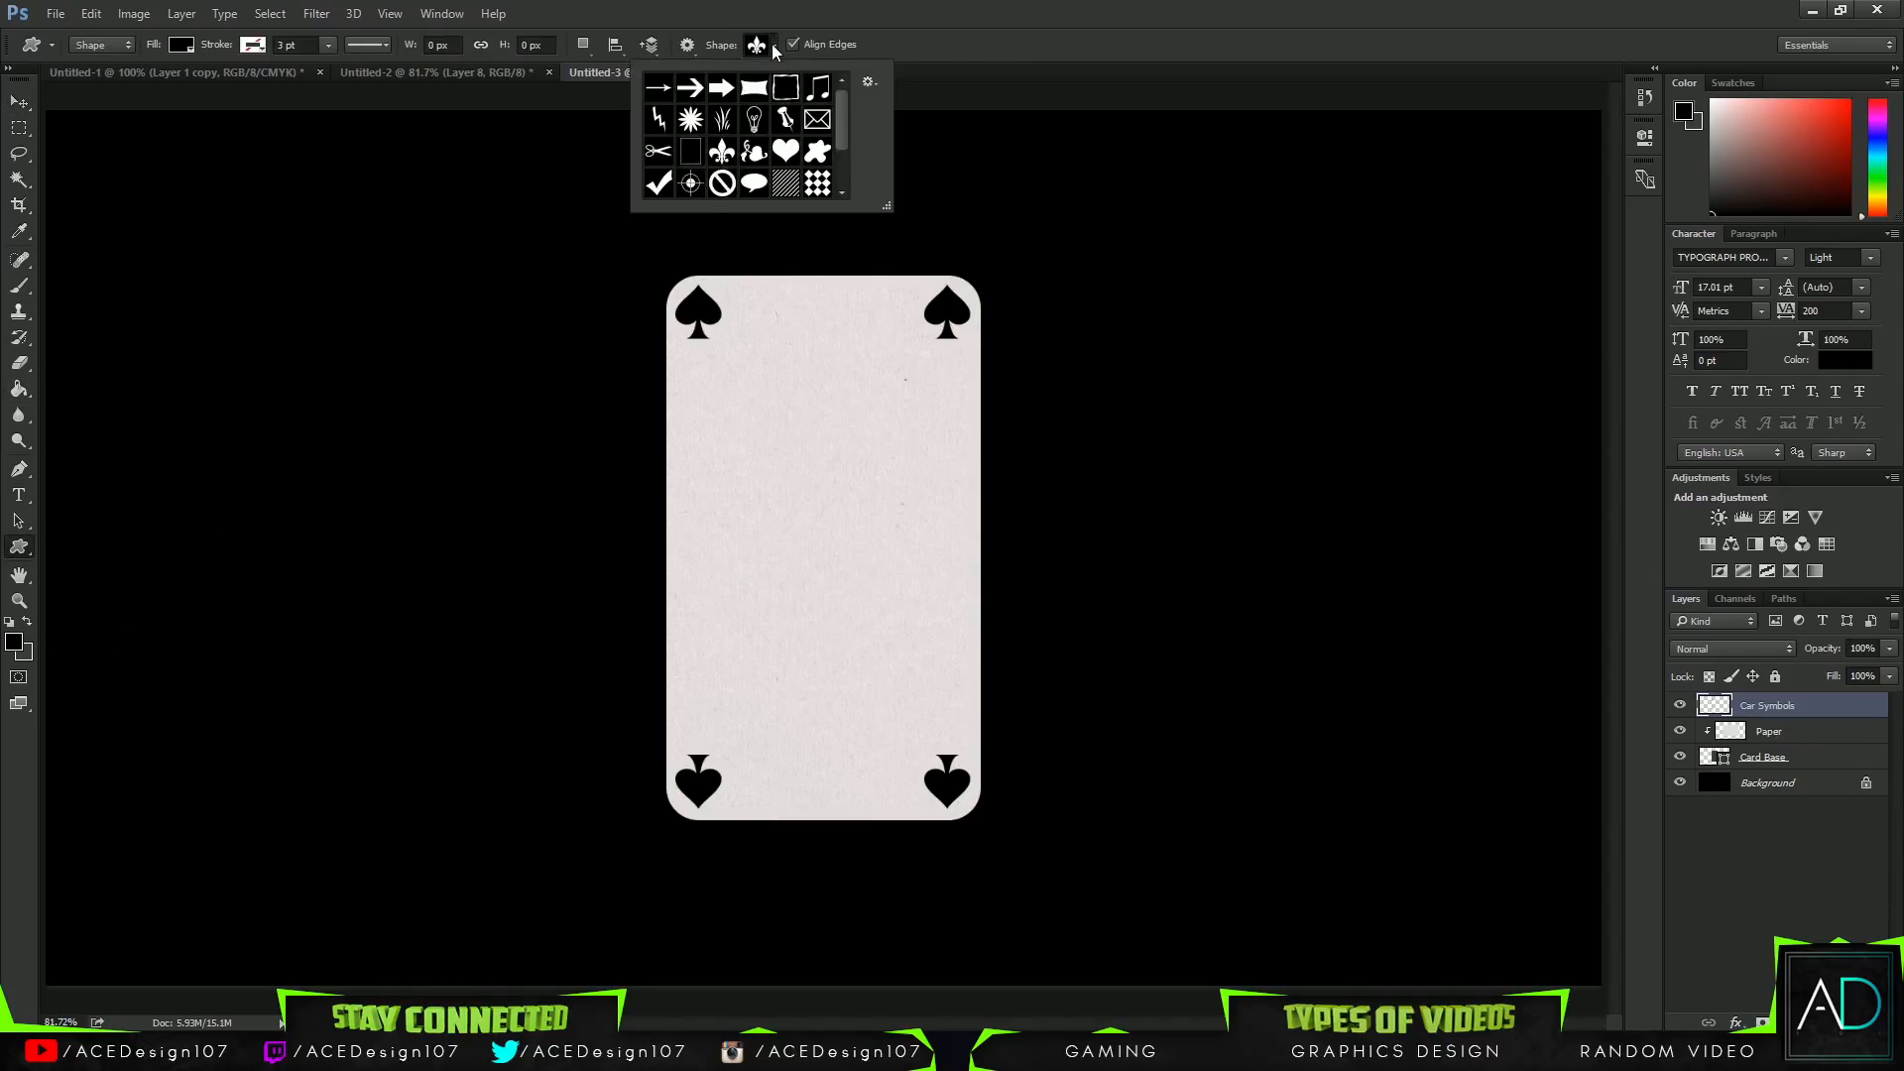
click(1005, 9)
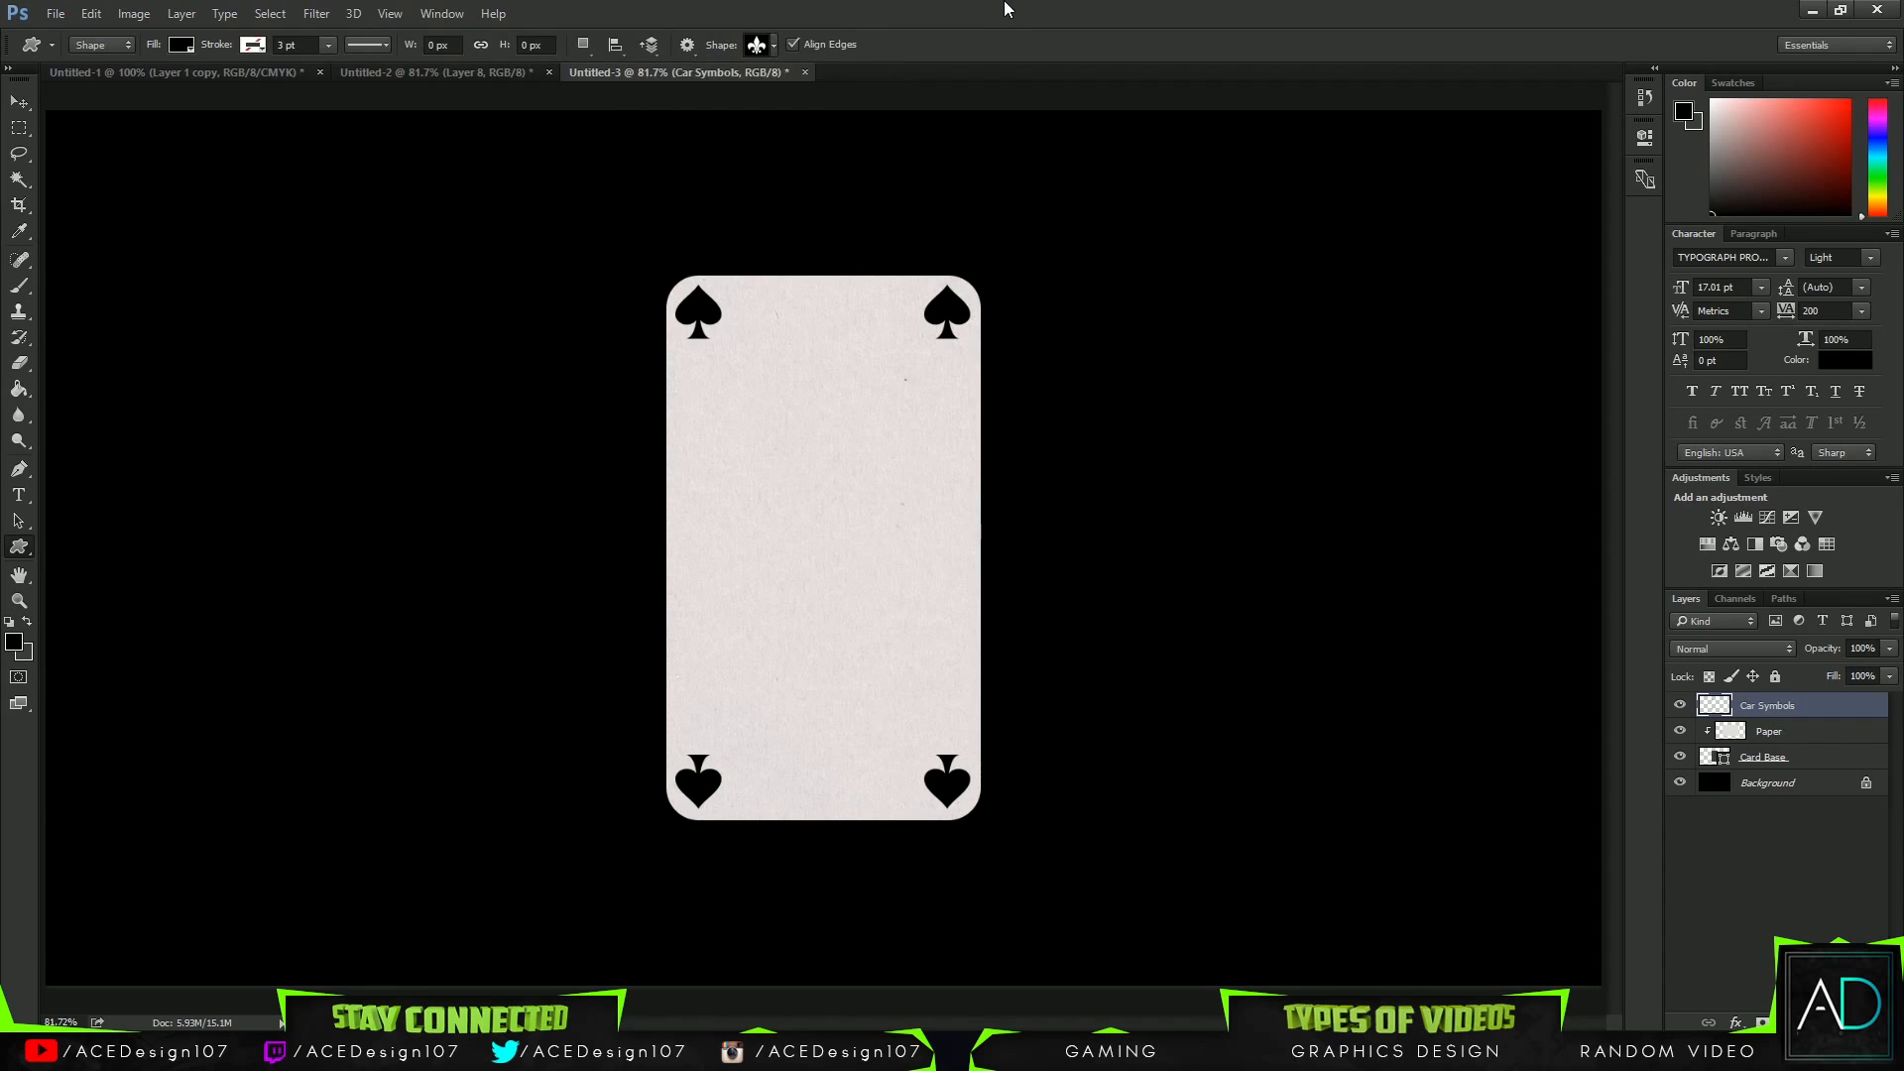
drag(725, 422, 929, 693)
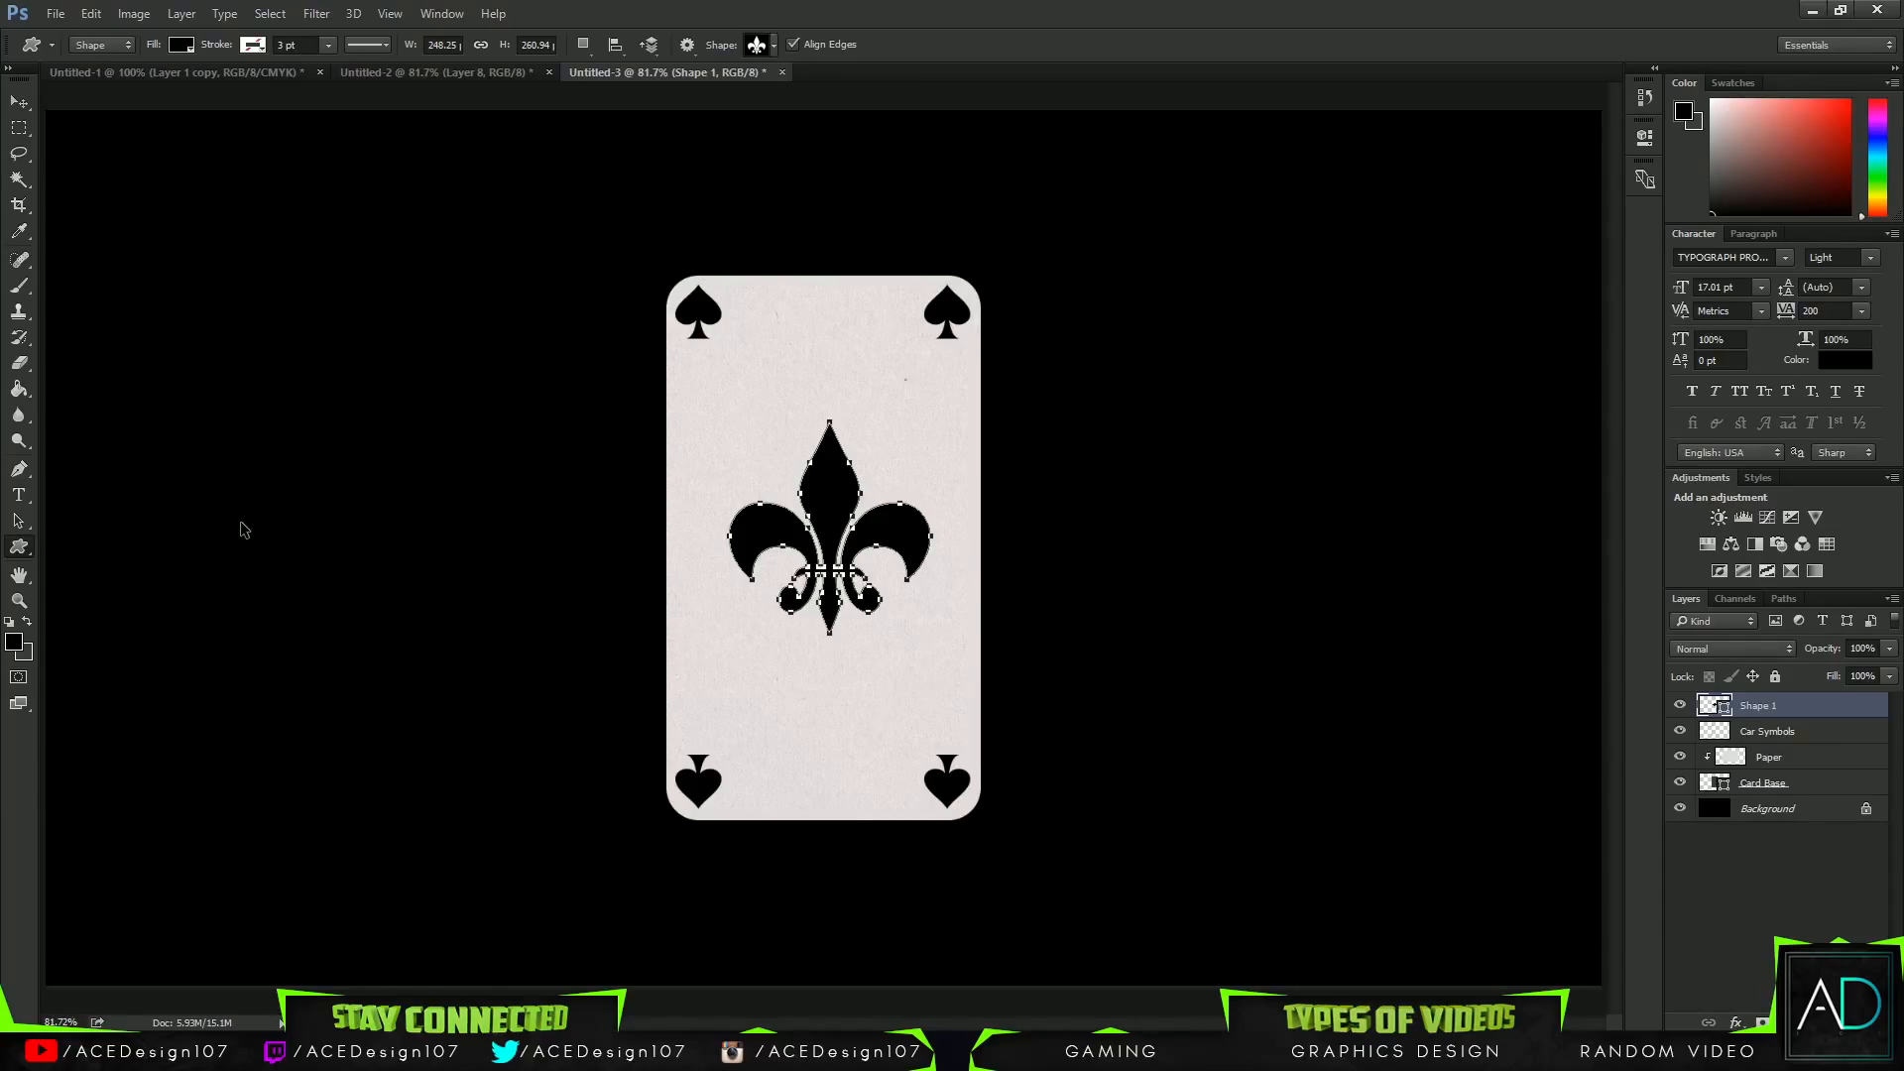
Centre the fleur-de-lis vertically and horizontally on the canvas and rename its layer Middle Symbol.
key(v)
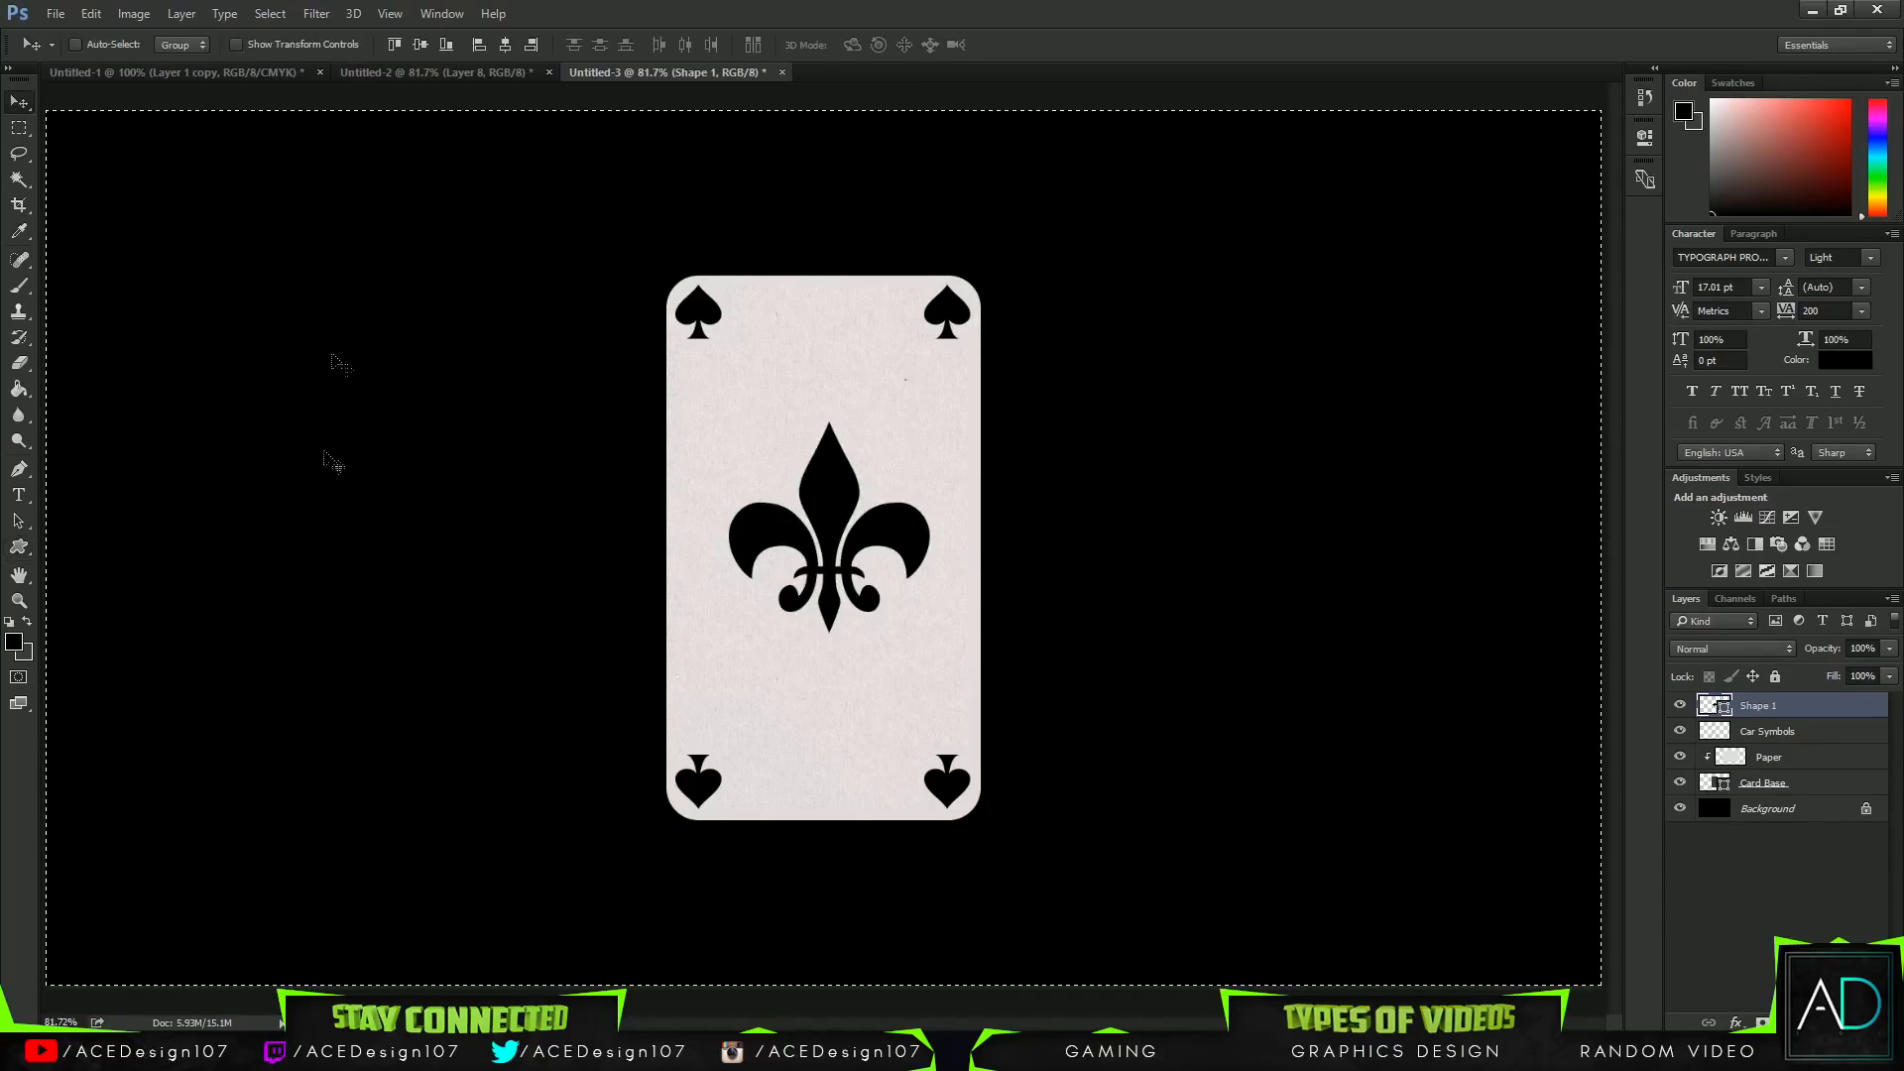
click(421, 45)
click(503, 45)
key(ctrl+d)
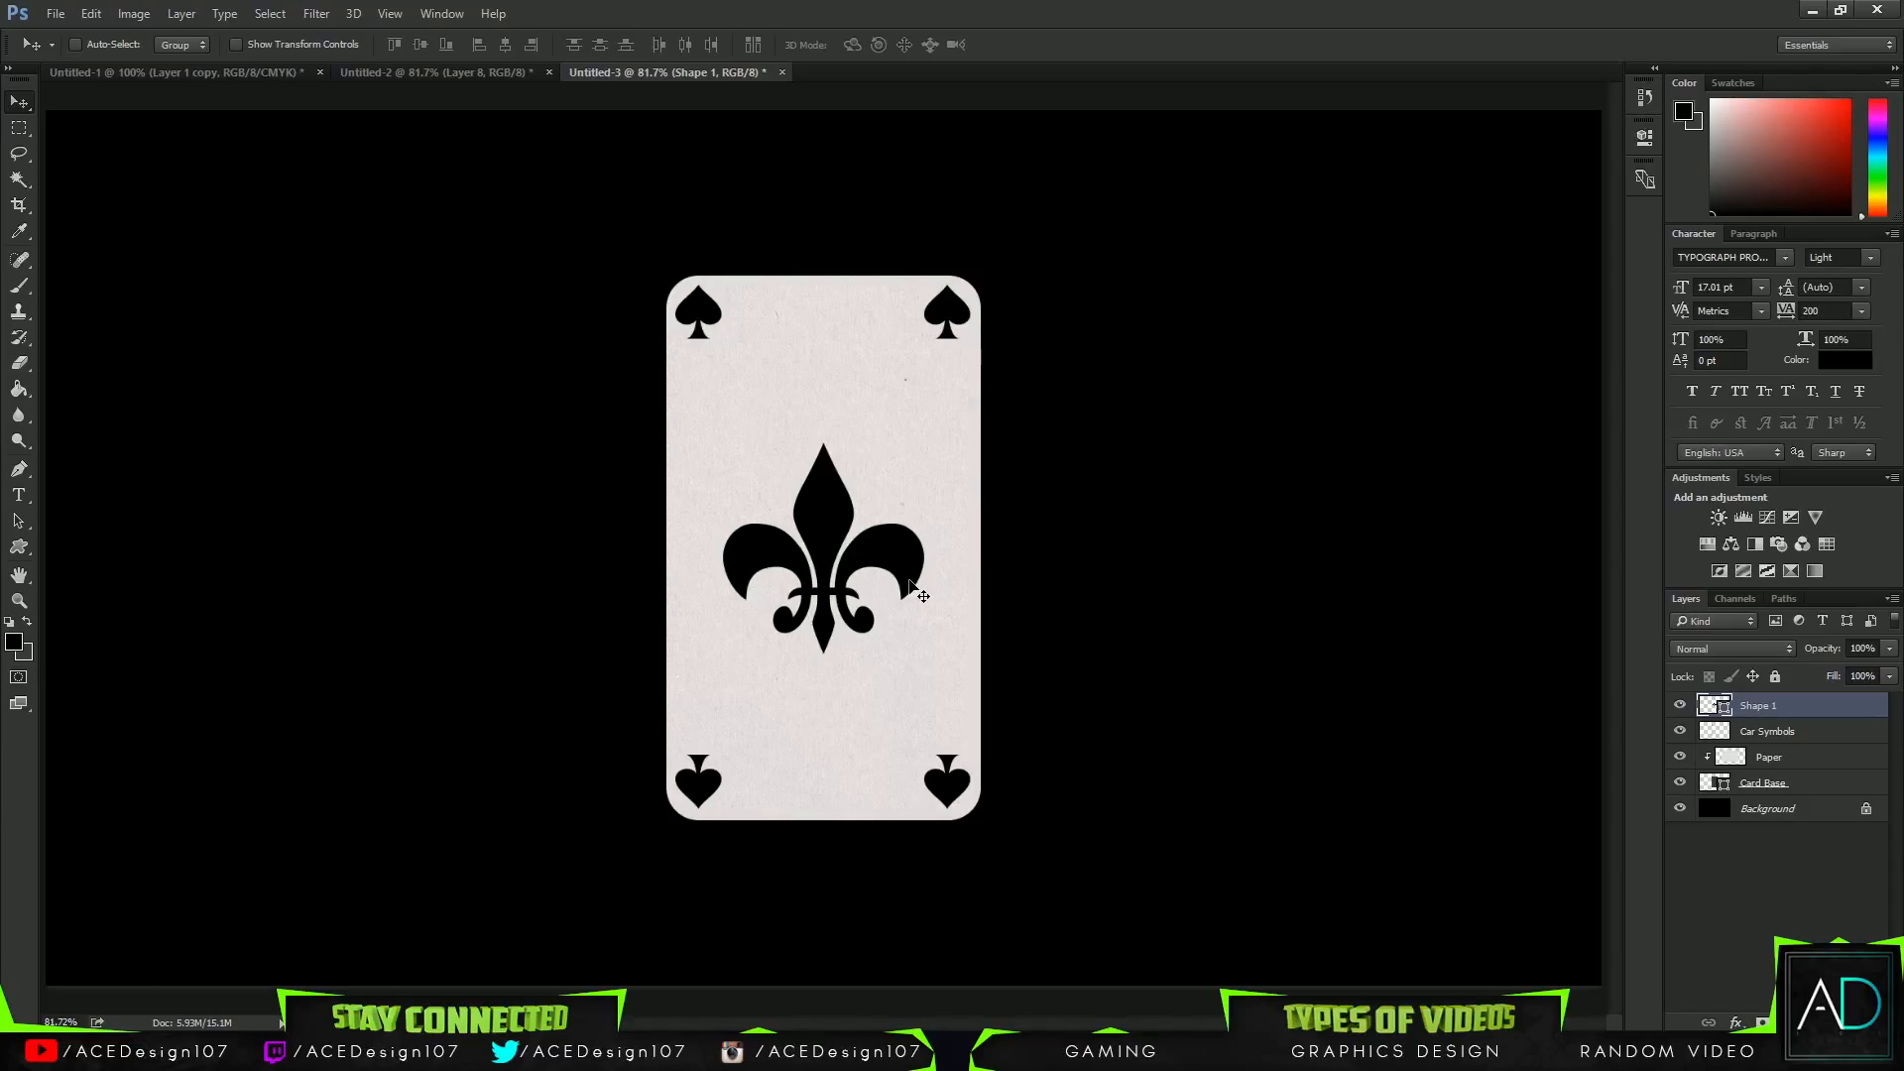
double_click(1756, 706)
text(Middle Symbol)
key(Return)
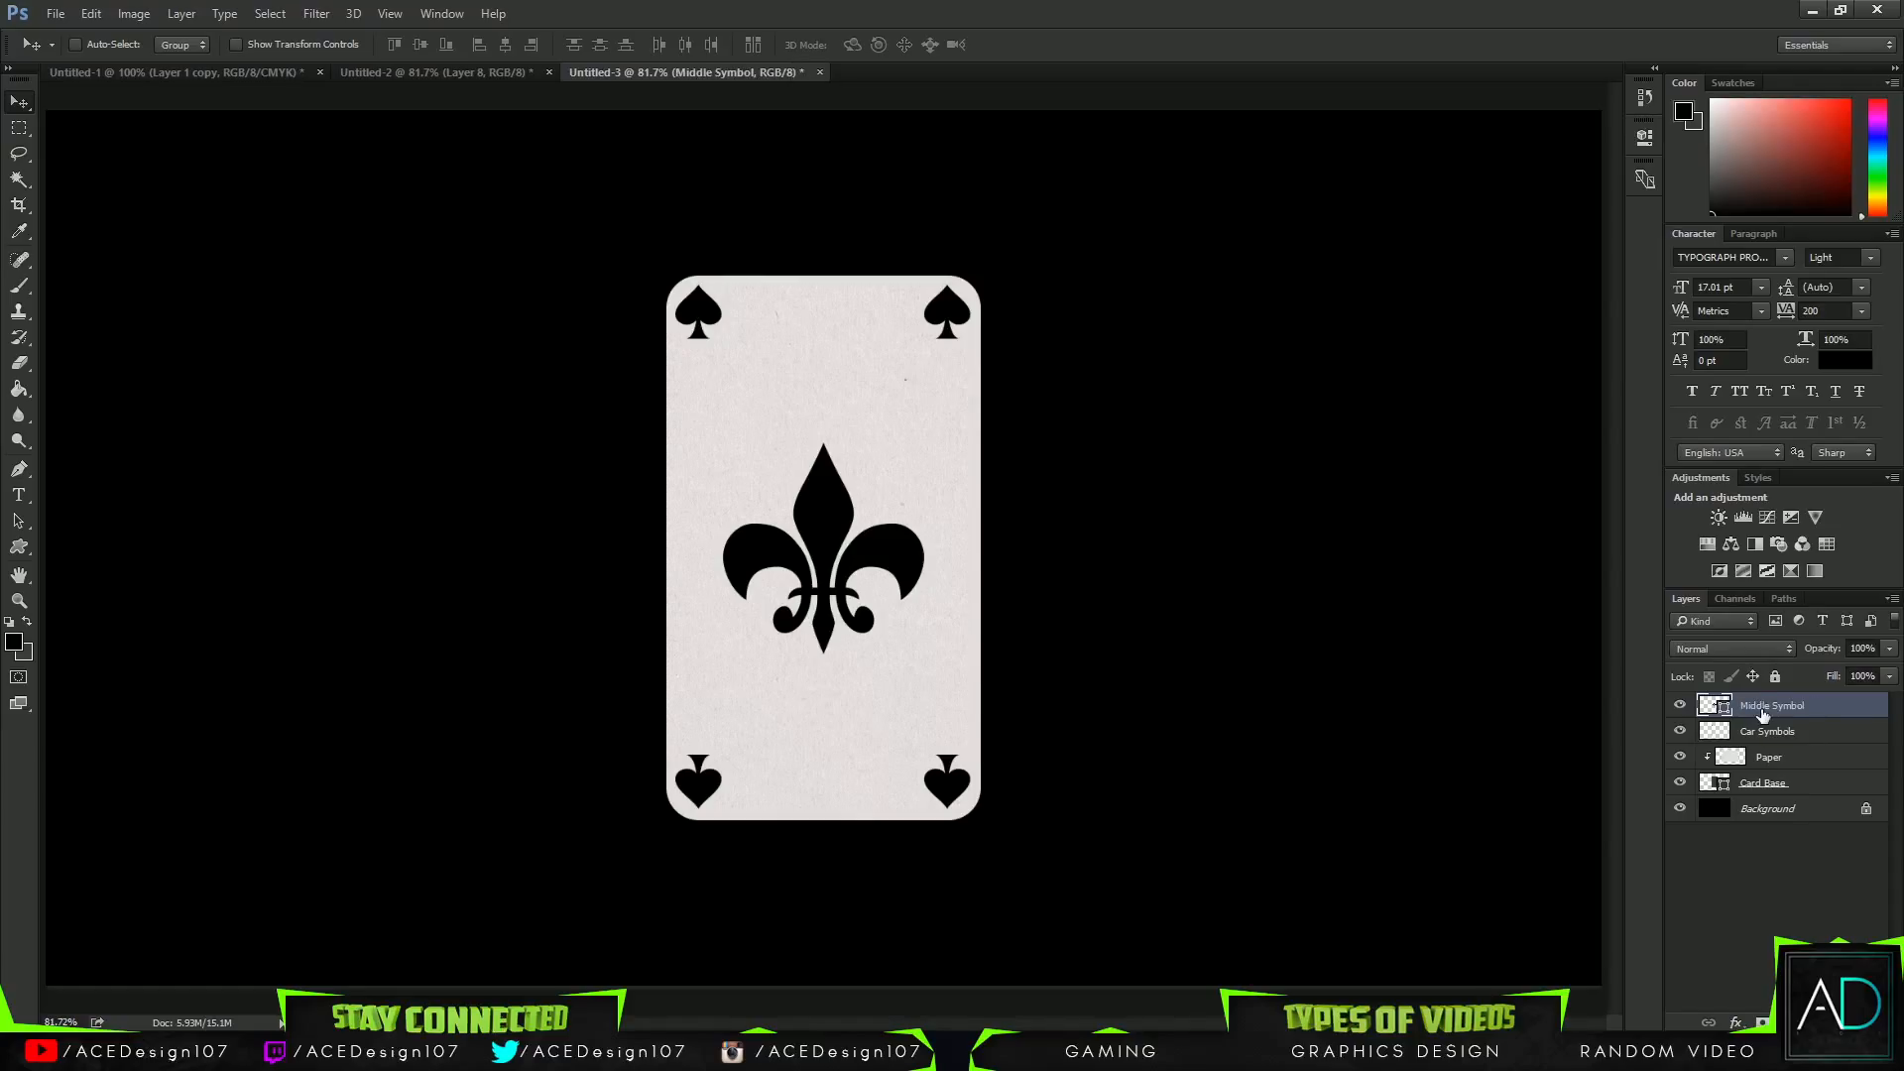
Switch to the Untitled-2 stock document and reveal the ornaments in its Card Pattern group at 200% zoom.
click(458, 78)
click(1683, 750)
click(1703, 728)
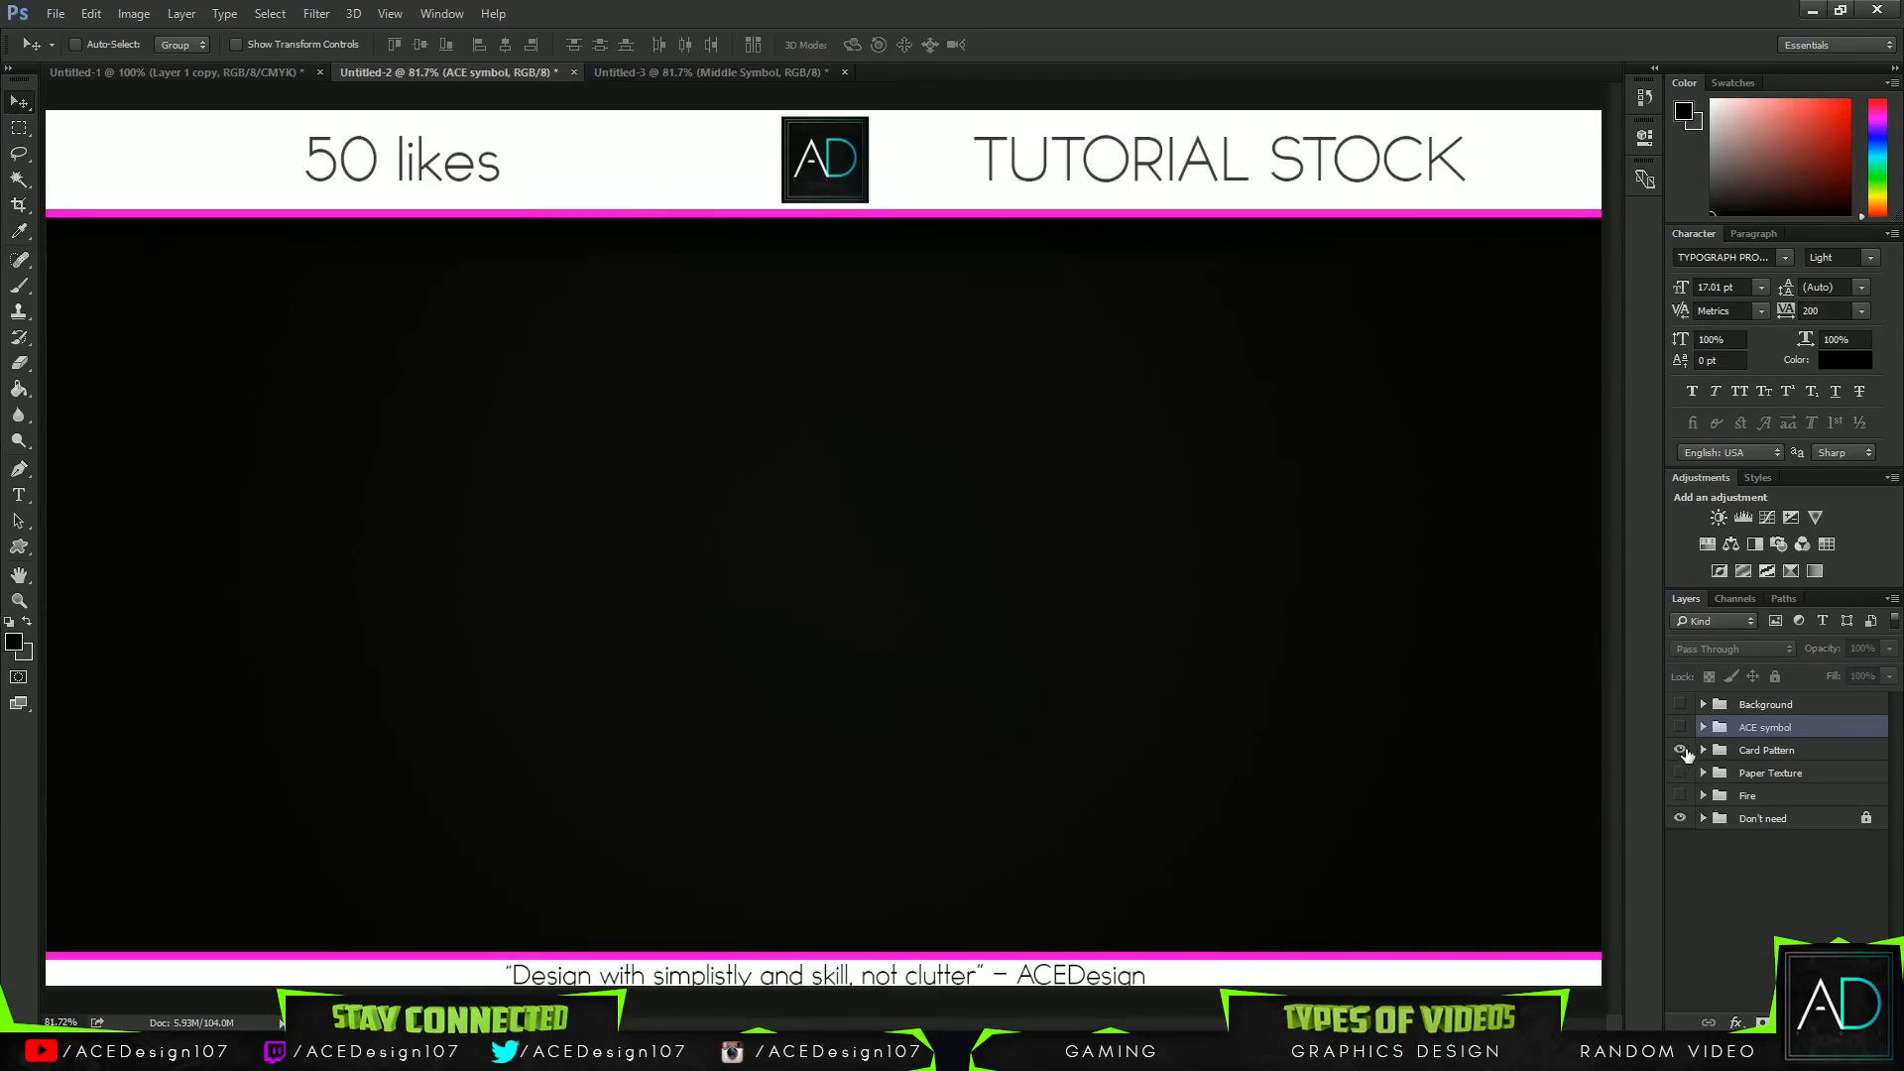
click(1680, 751)
click(1703, 750)
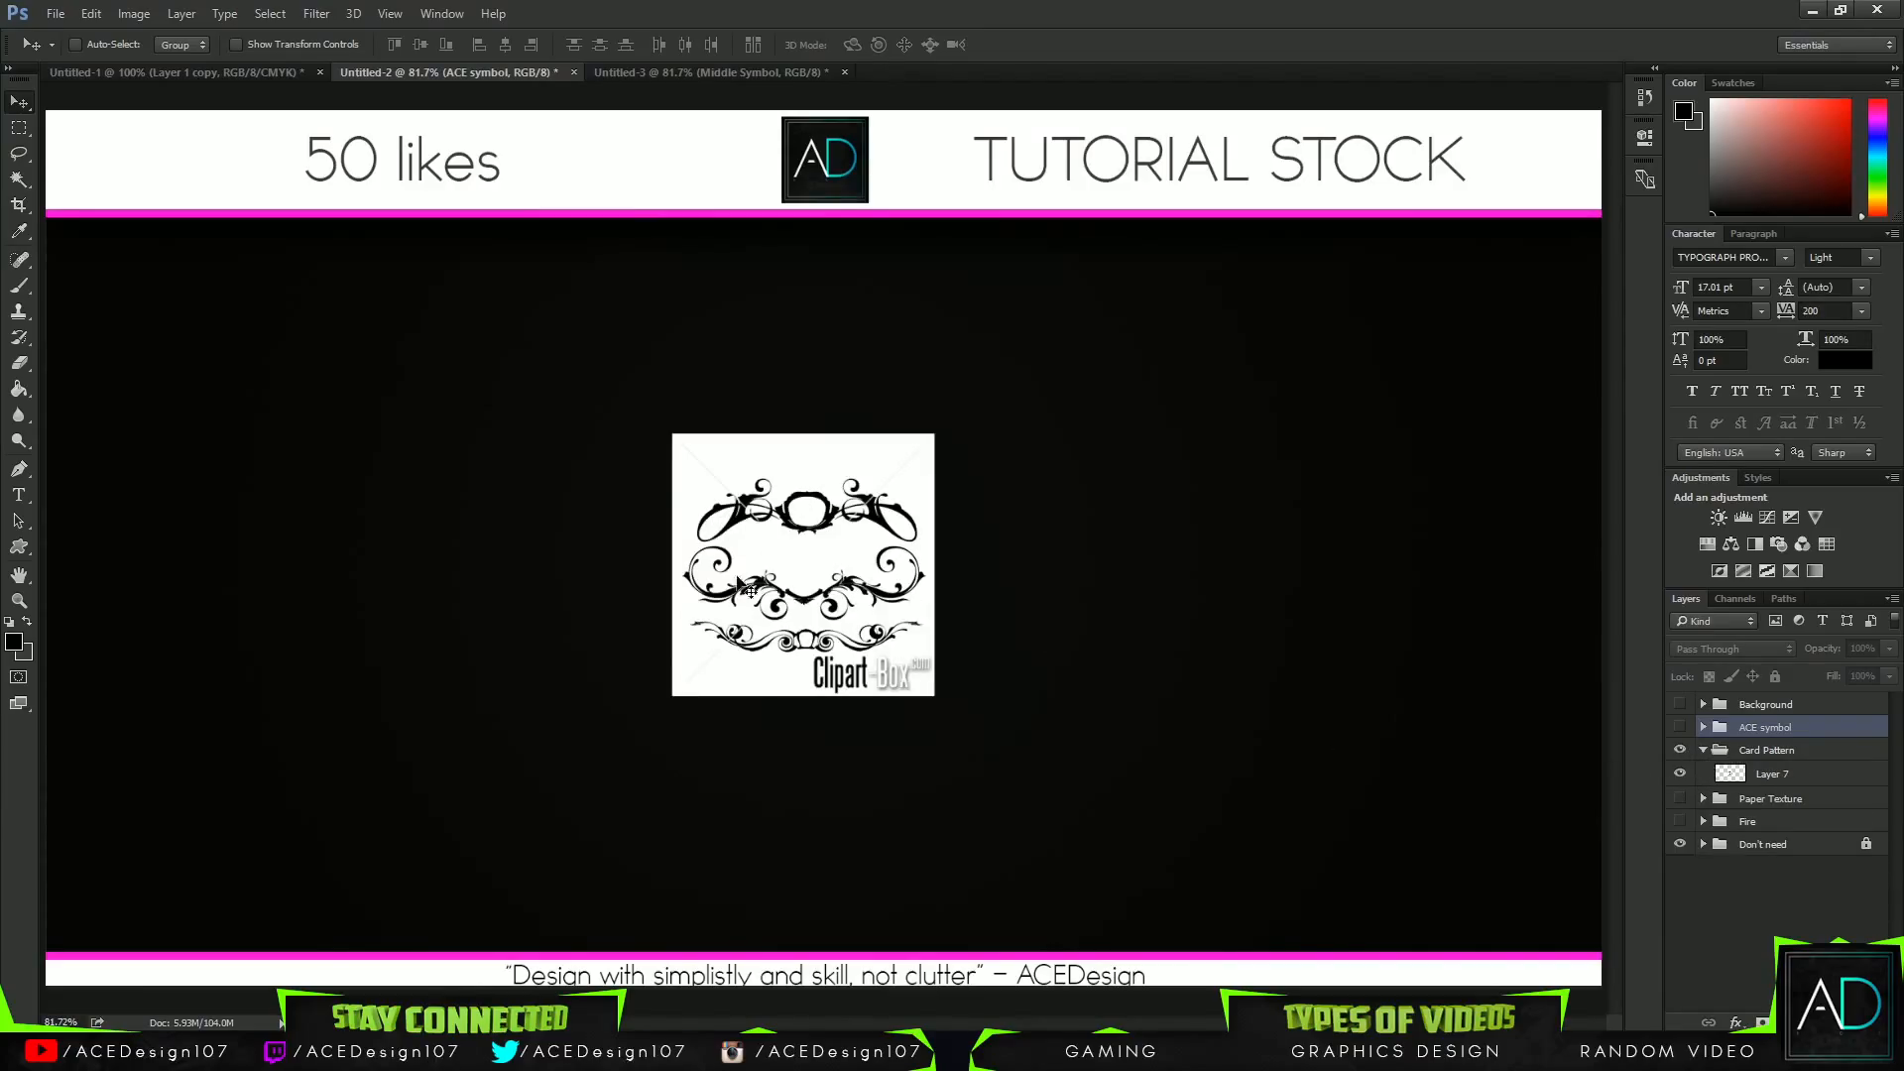
key(ctrl+plus)
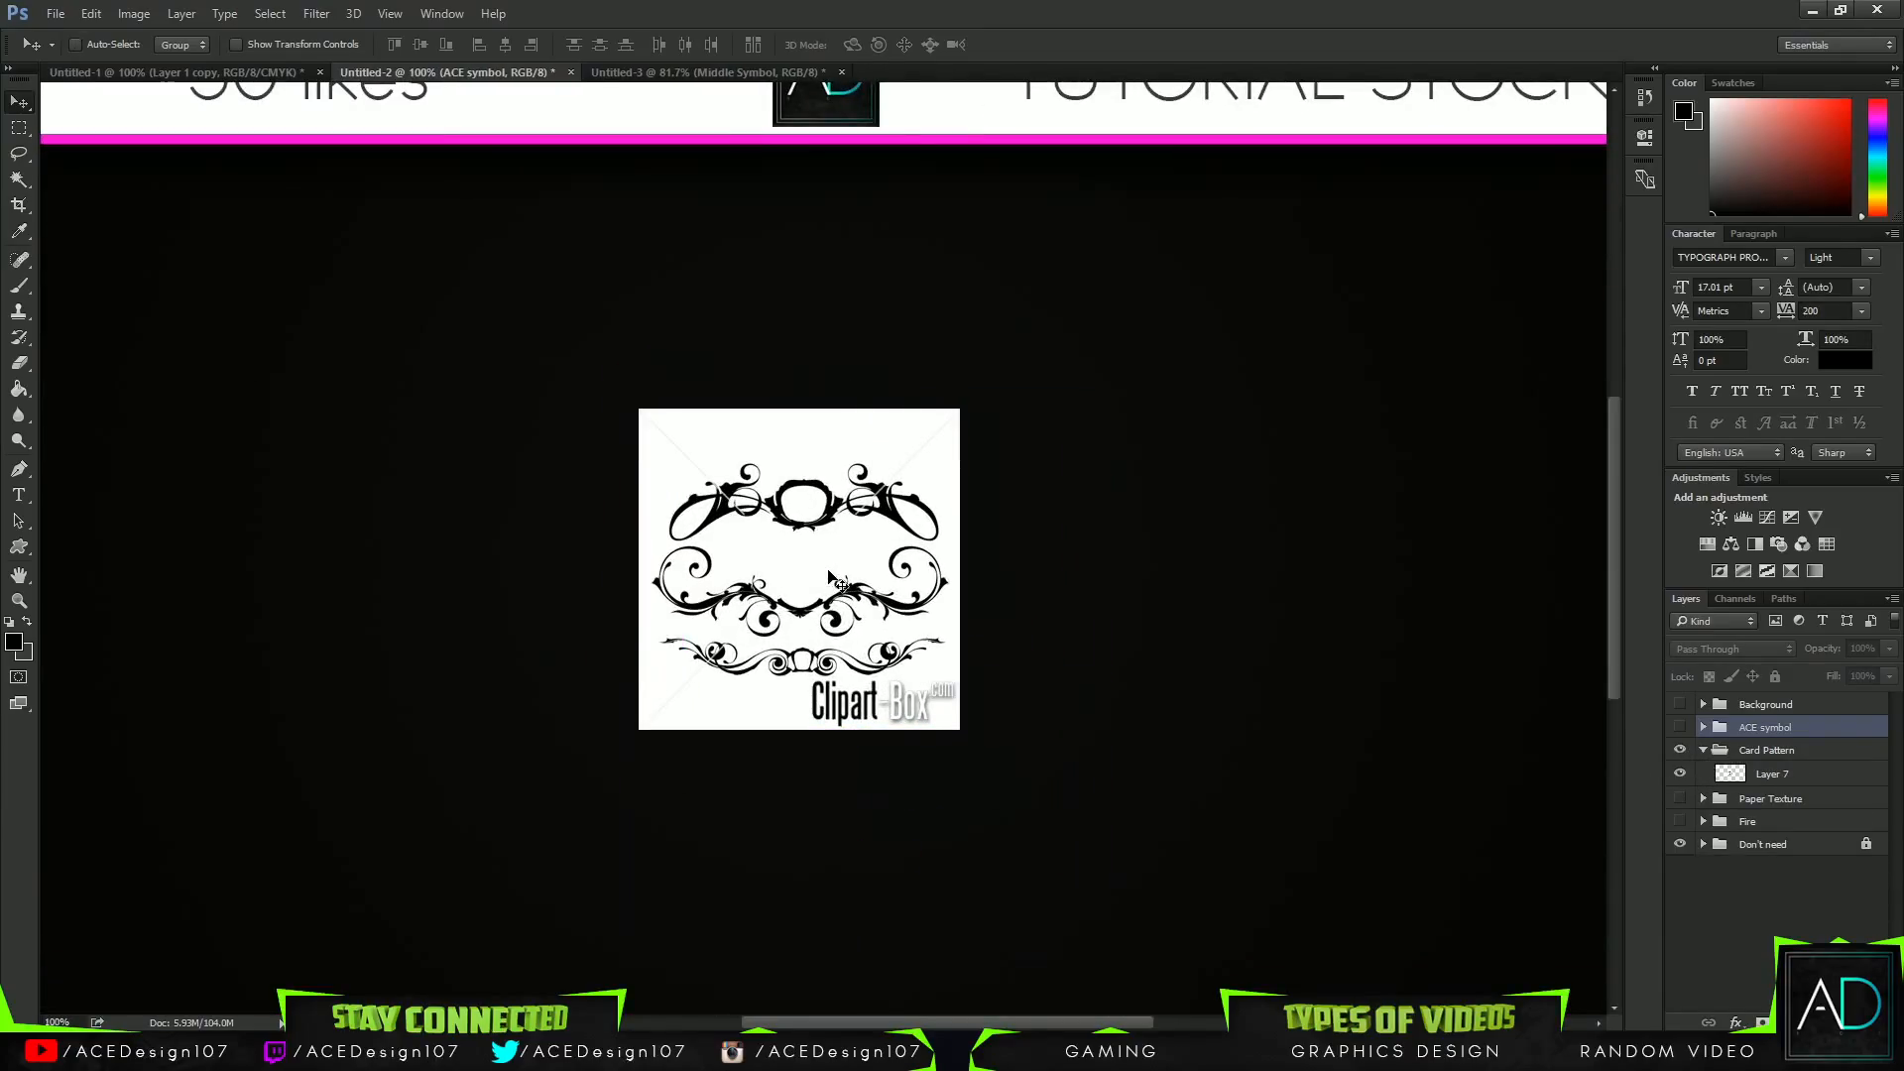
key(ctrl+plus)
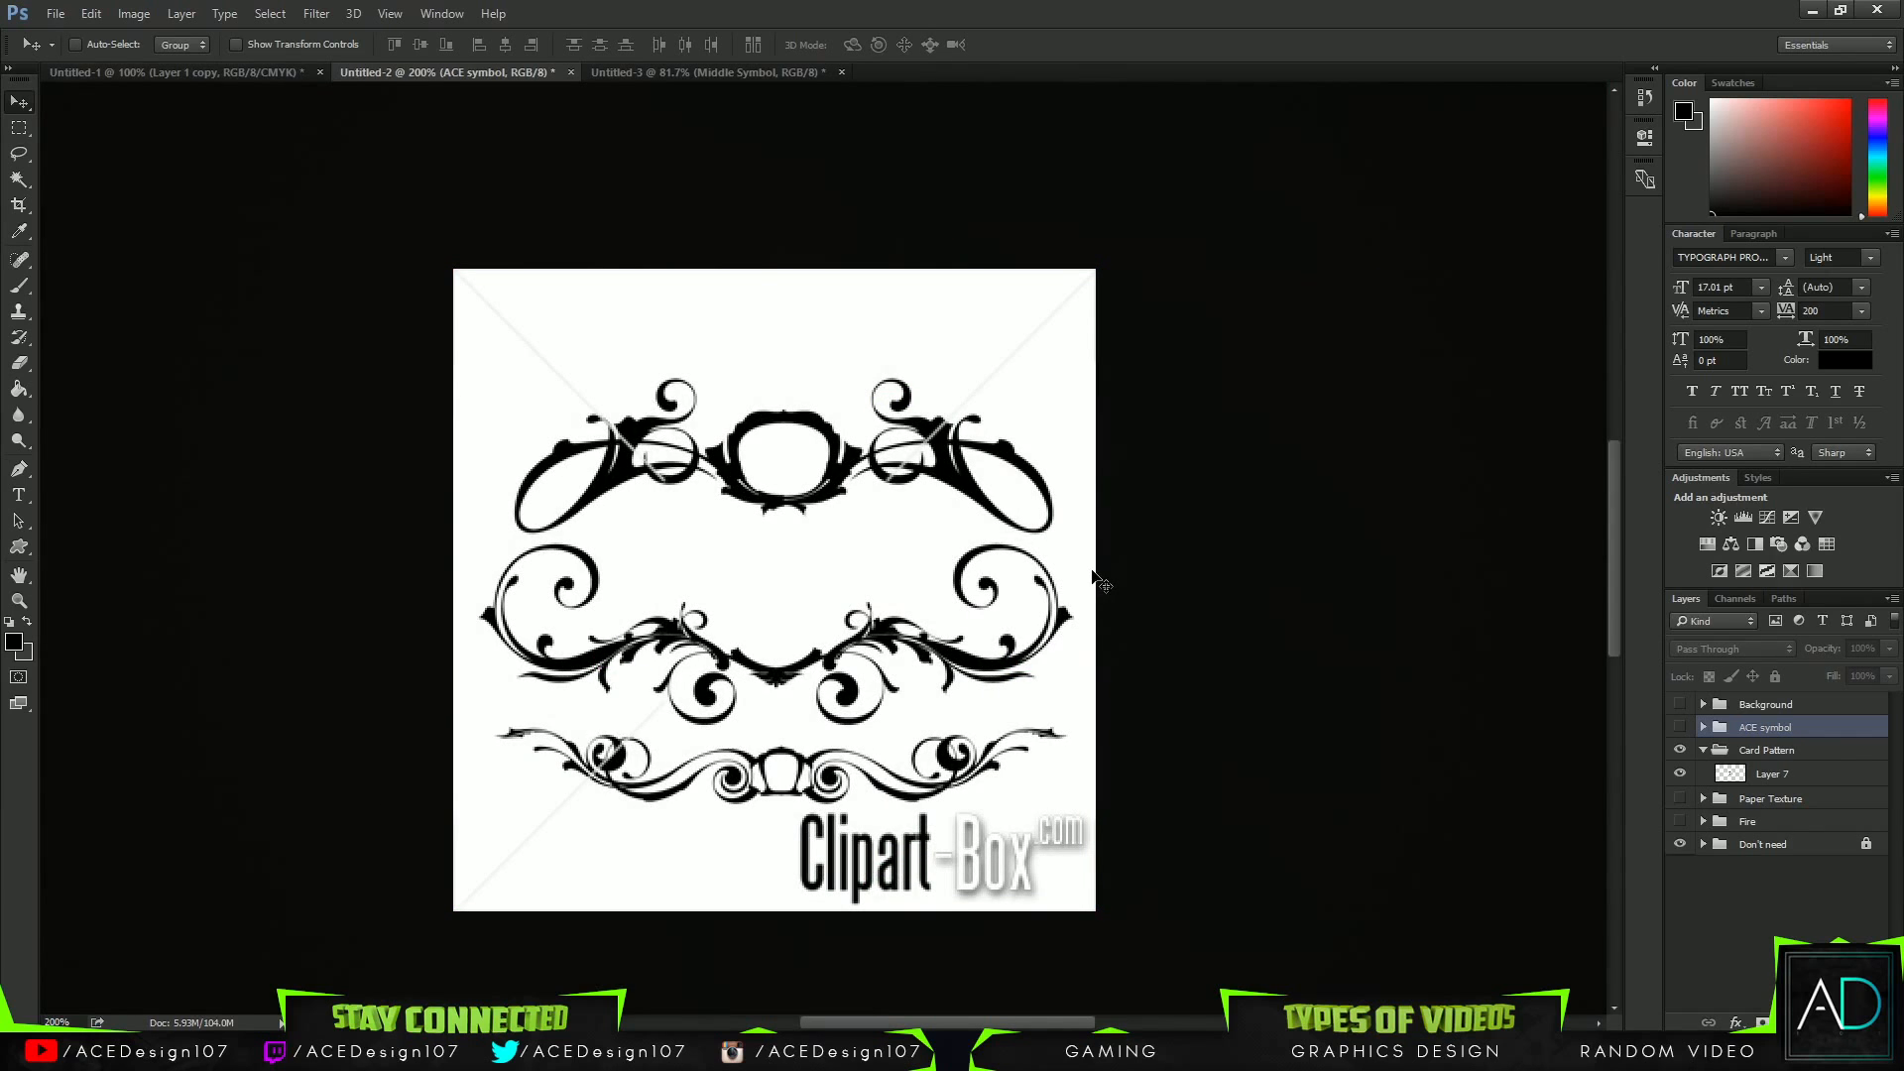
Cut the middle flourish from Layer 7 onto its own layer and bring it into the Untitled-3 card, above the fleur-de-lis.
key(m)
drag(1183, 543, 328, 727)
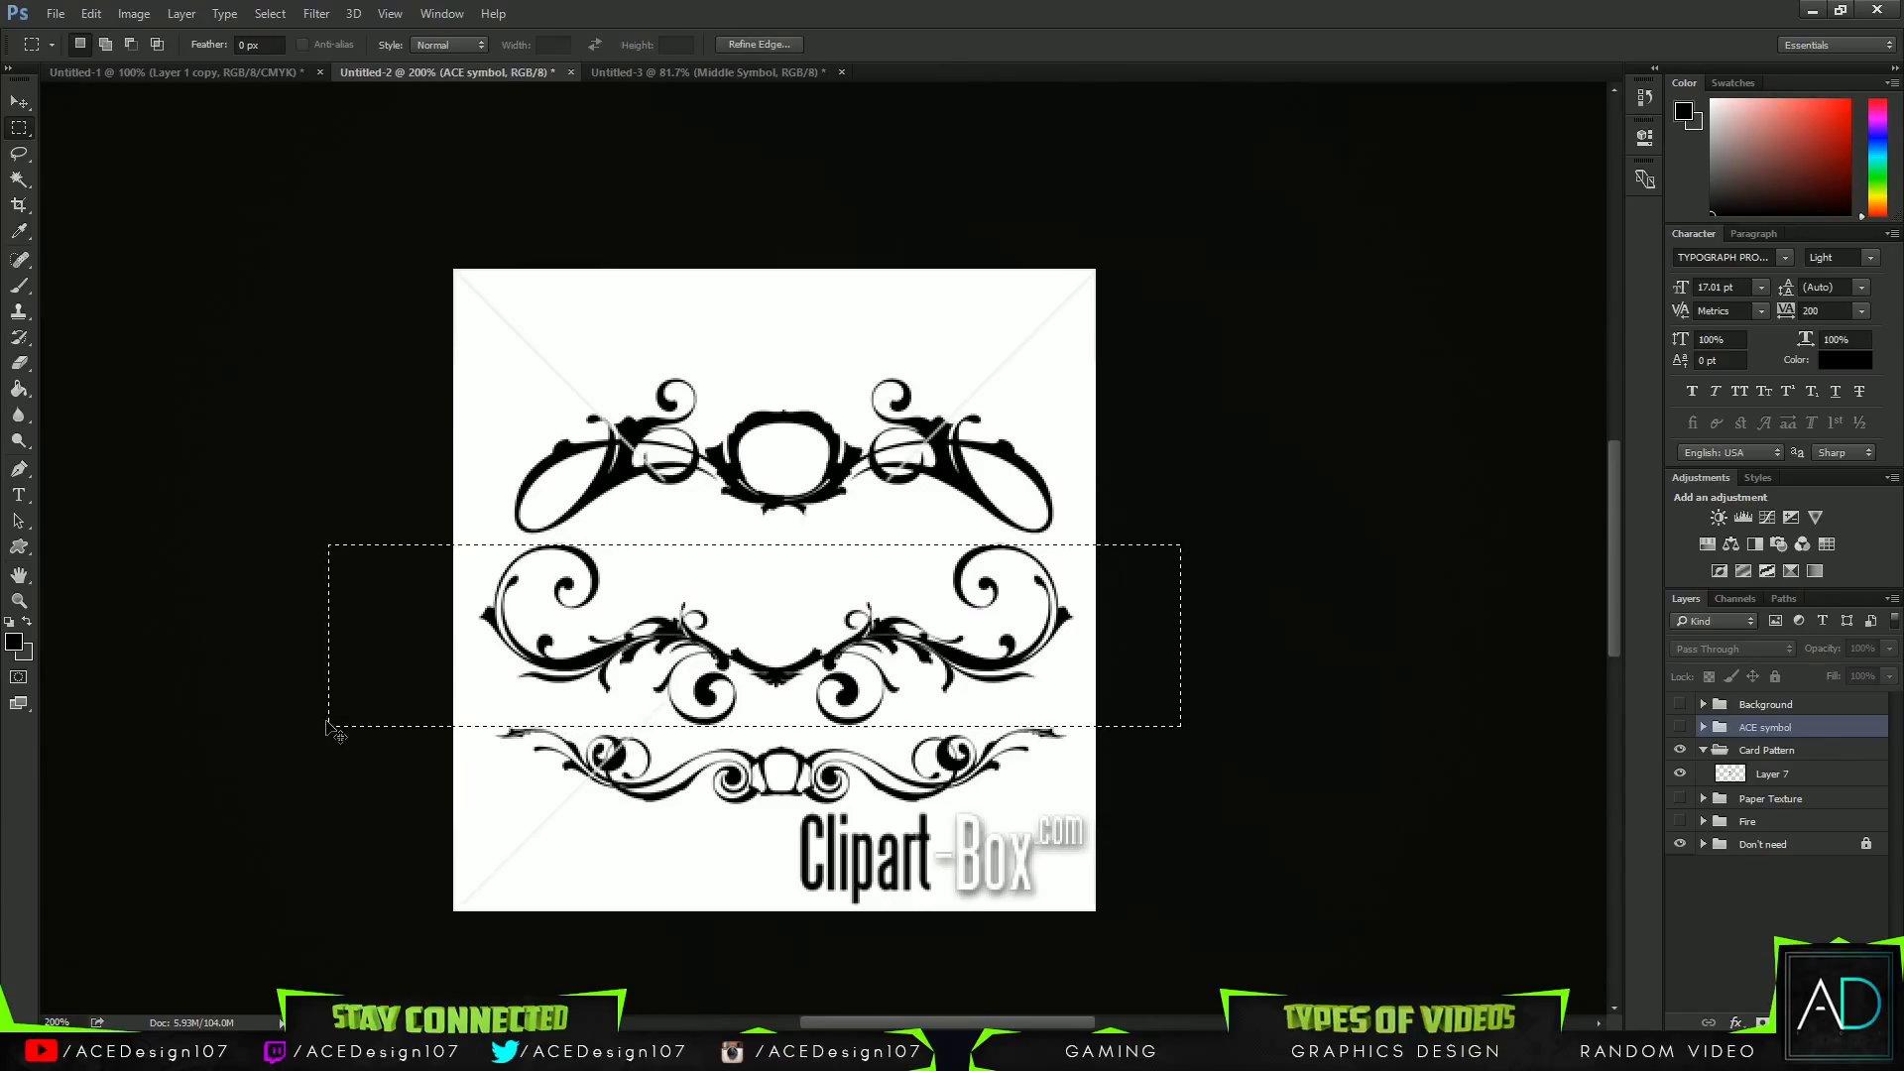
click(1820, 775)
key(ctrl+x)
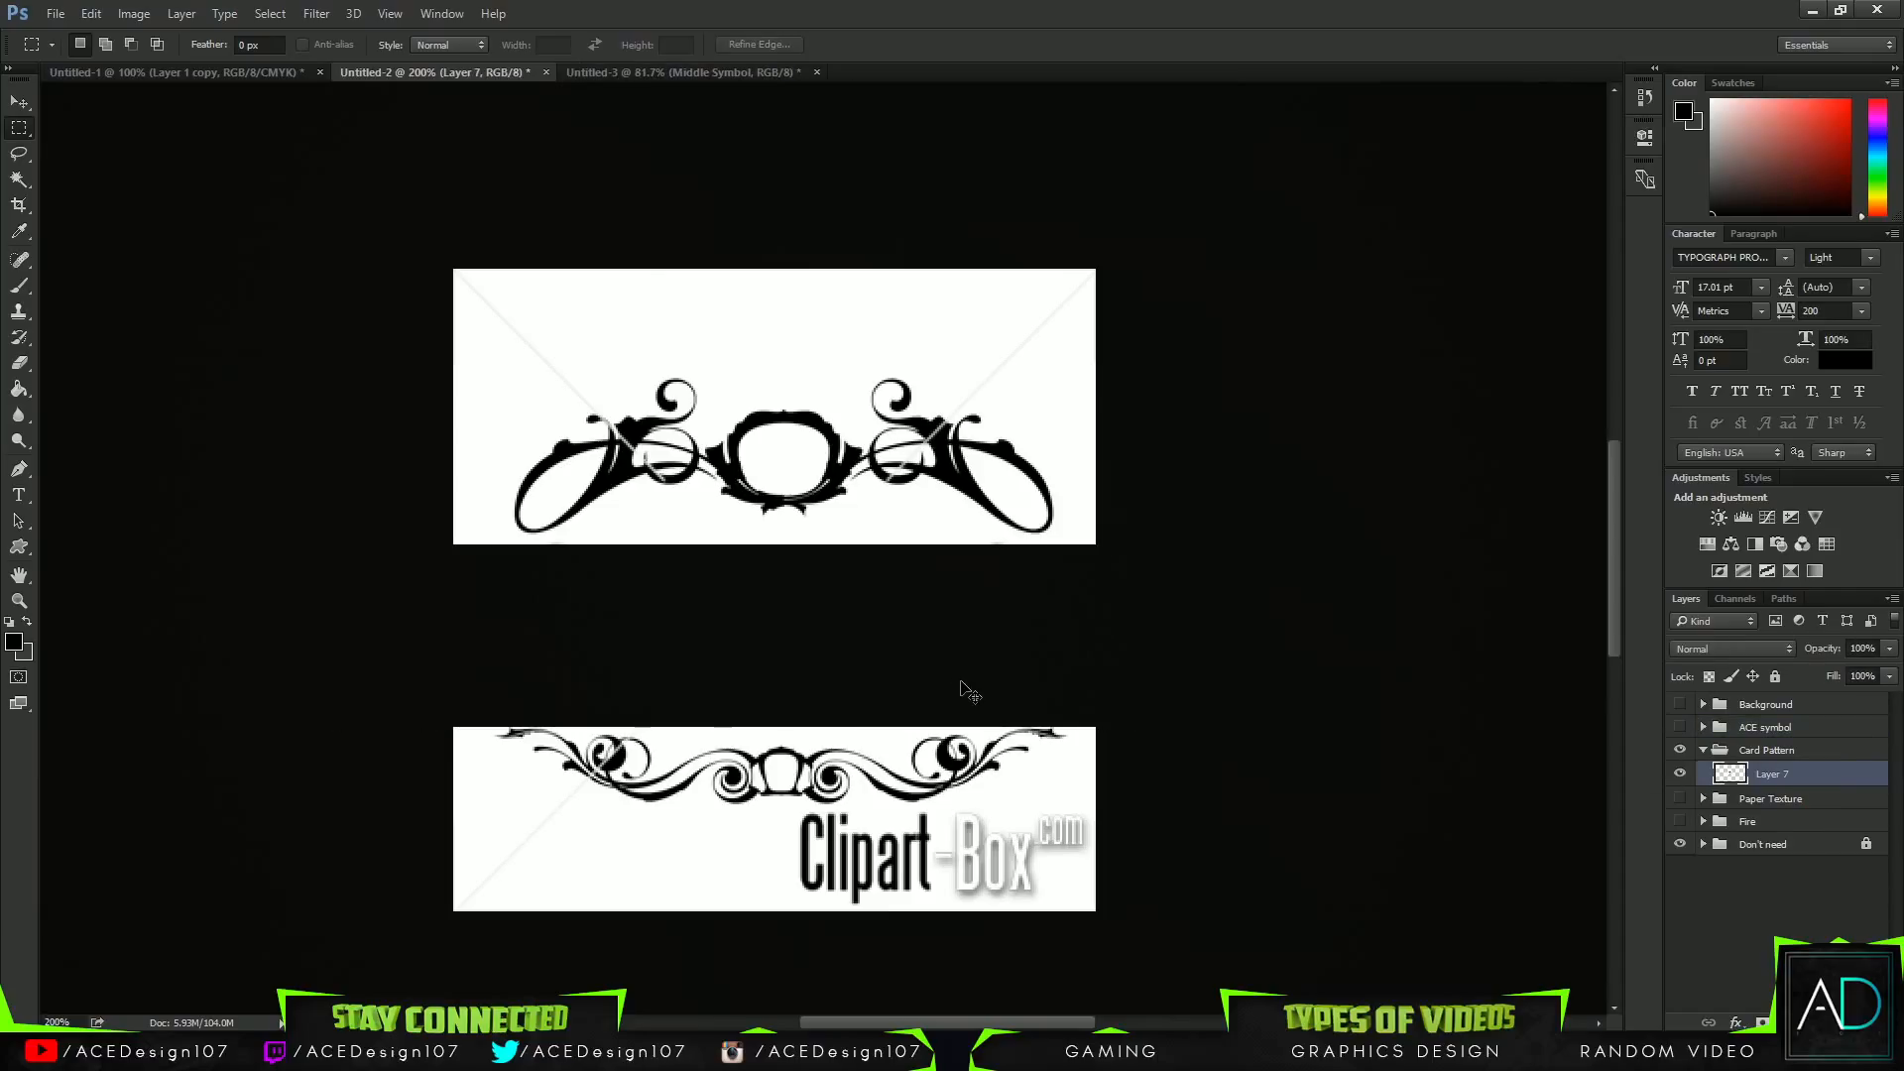
key(ctrl+v)
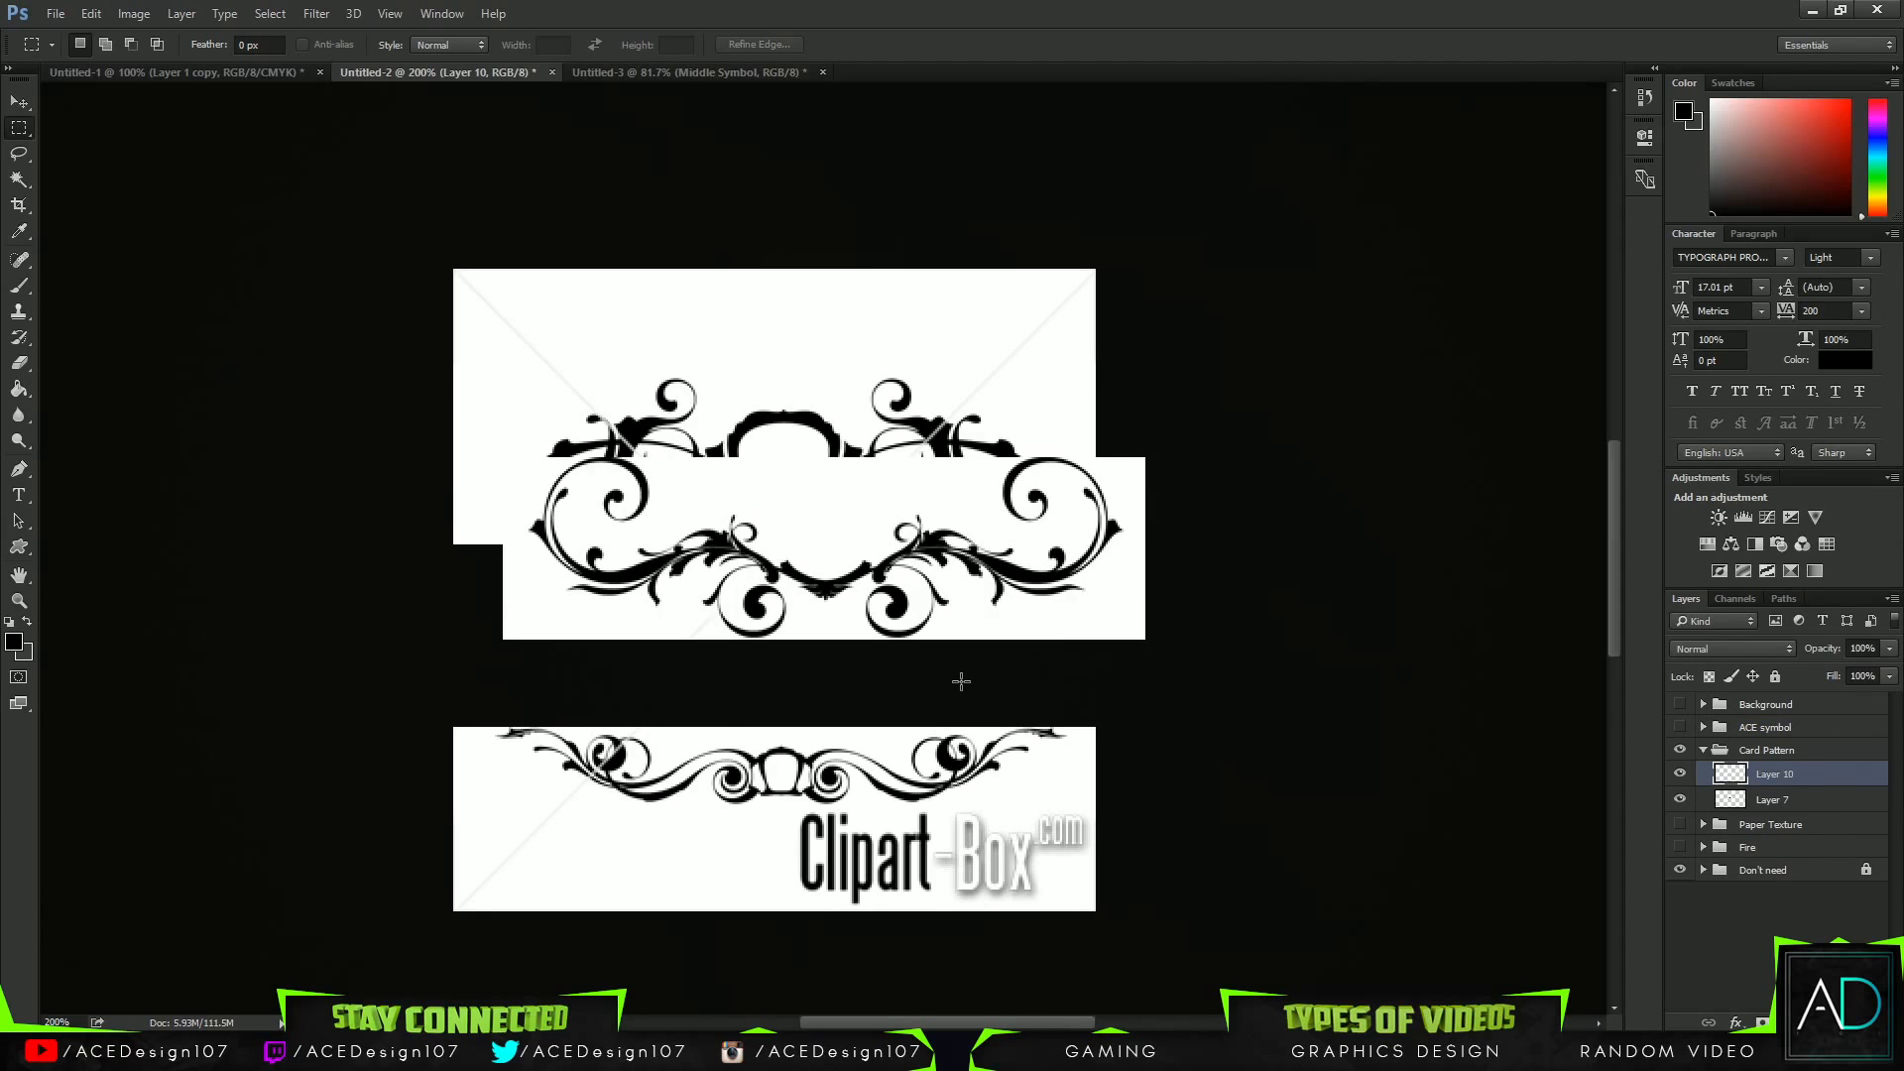
key(v)
drag(799, 558, 819, 378)
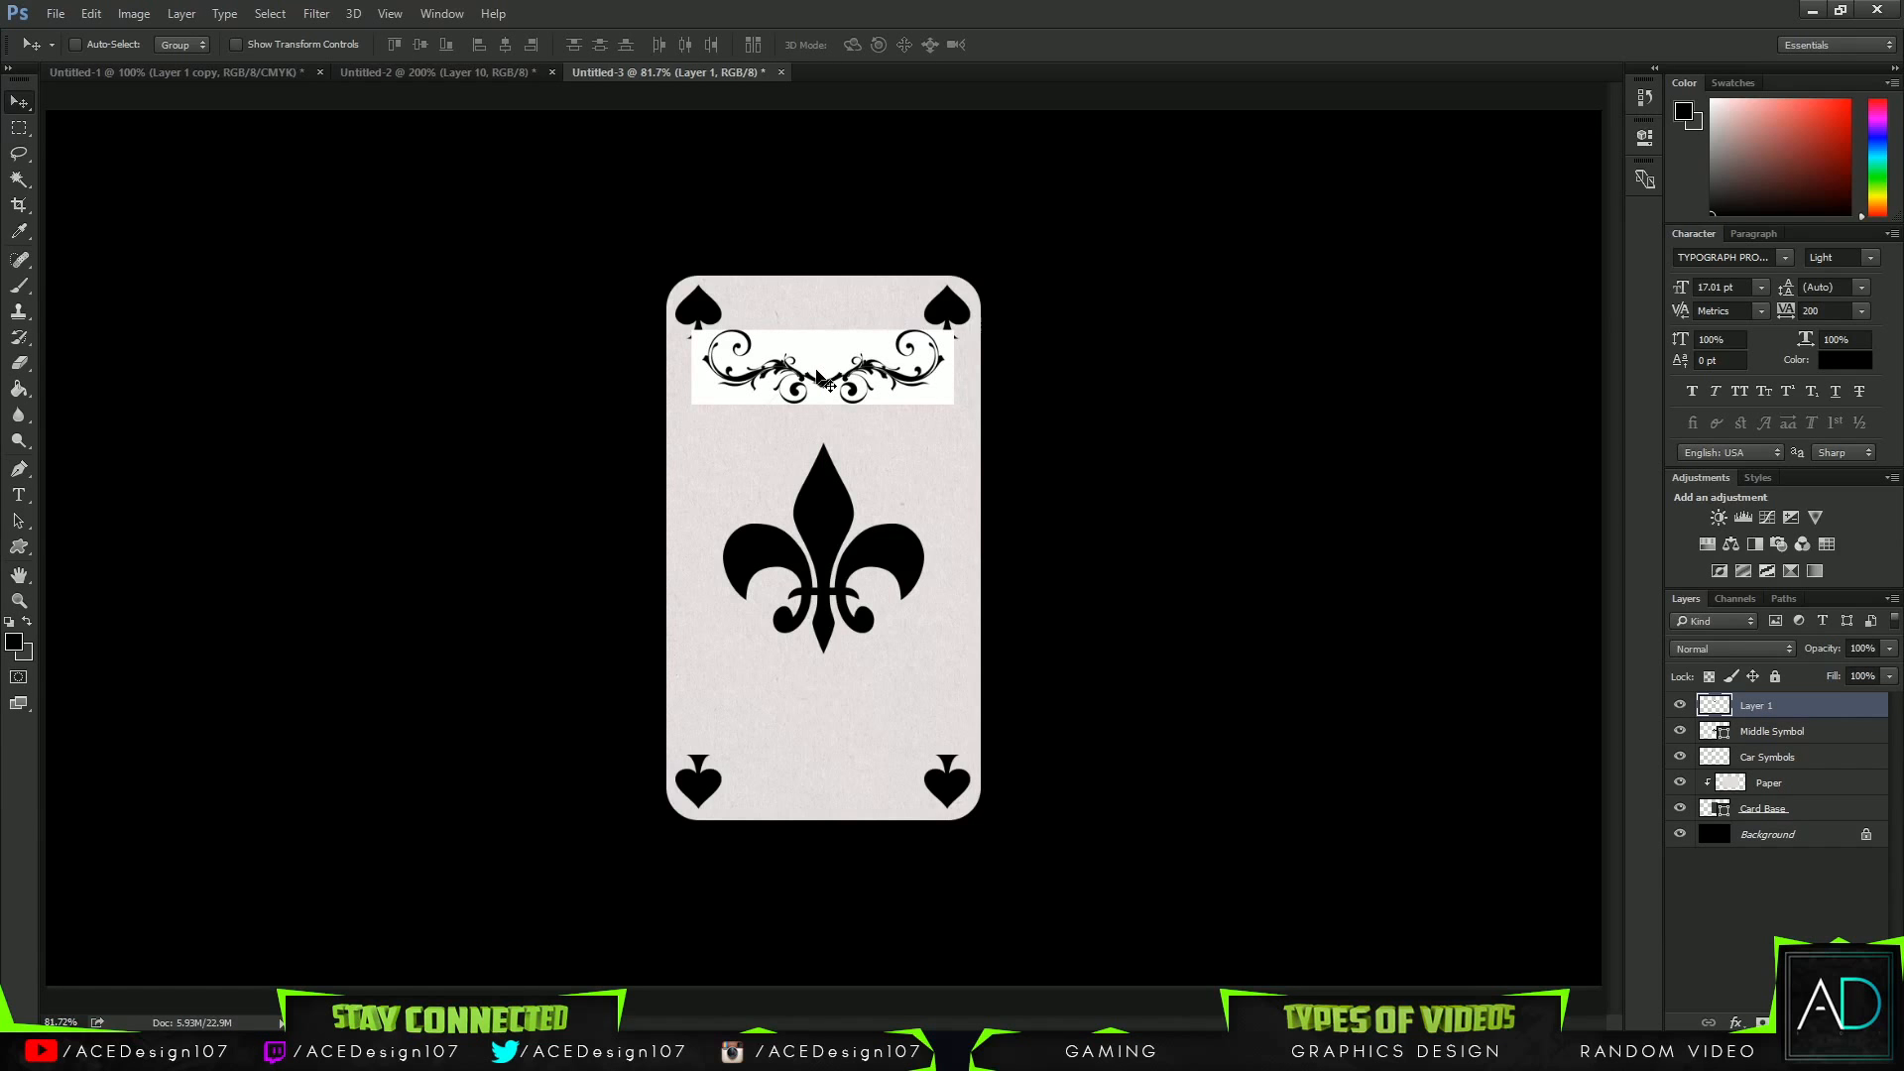
Remove the white background above and below the flourish on Layer 1 using the Magic Wand.
key(ctrl+plus)
key(ctrl+plus)
key(ctrl+plus)
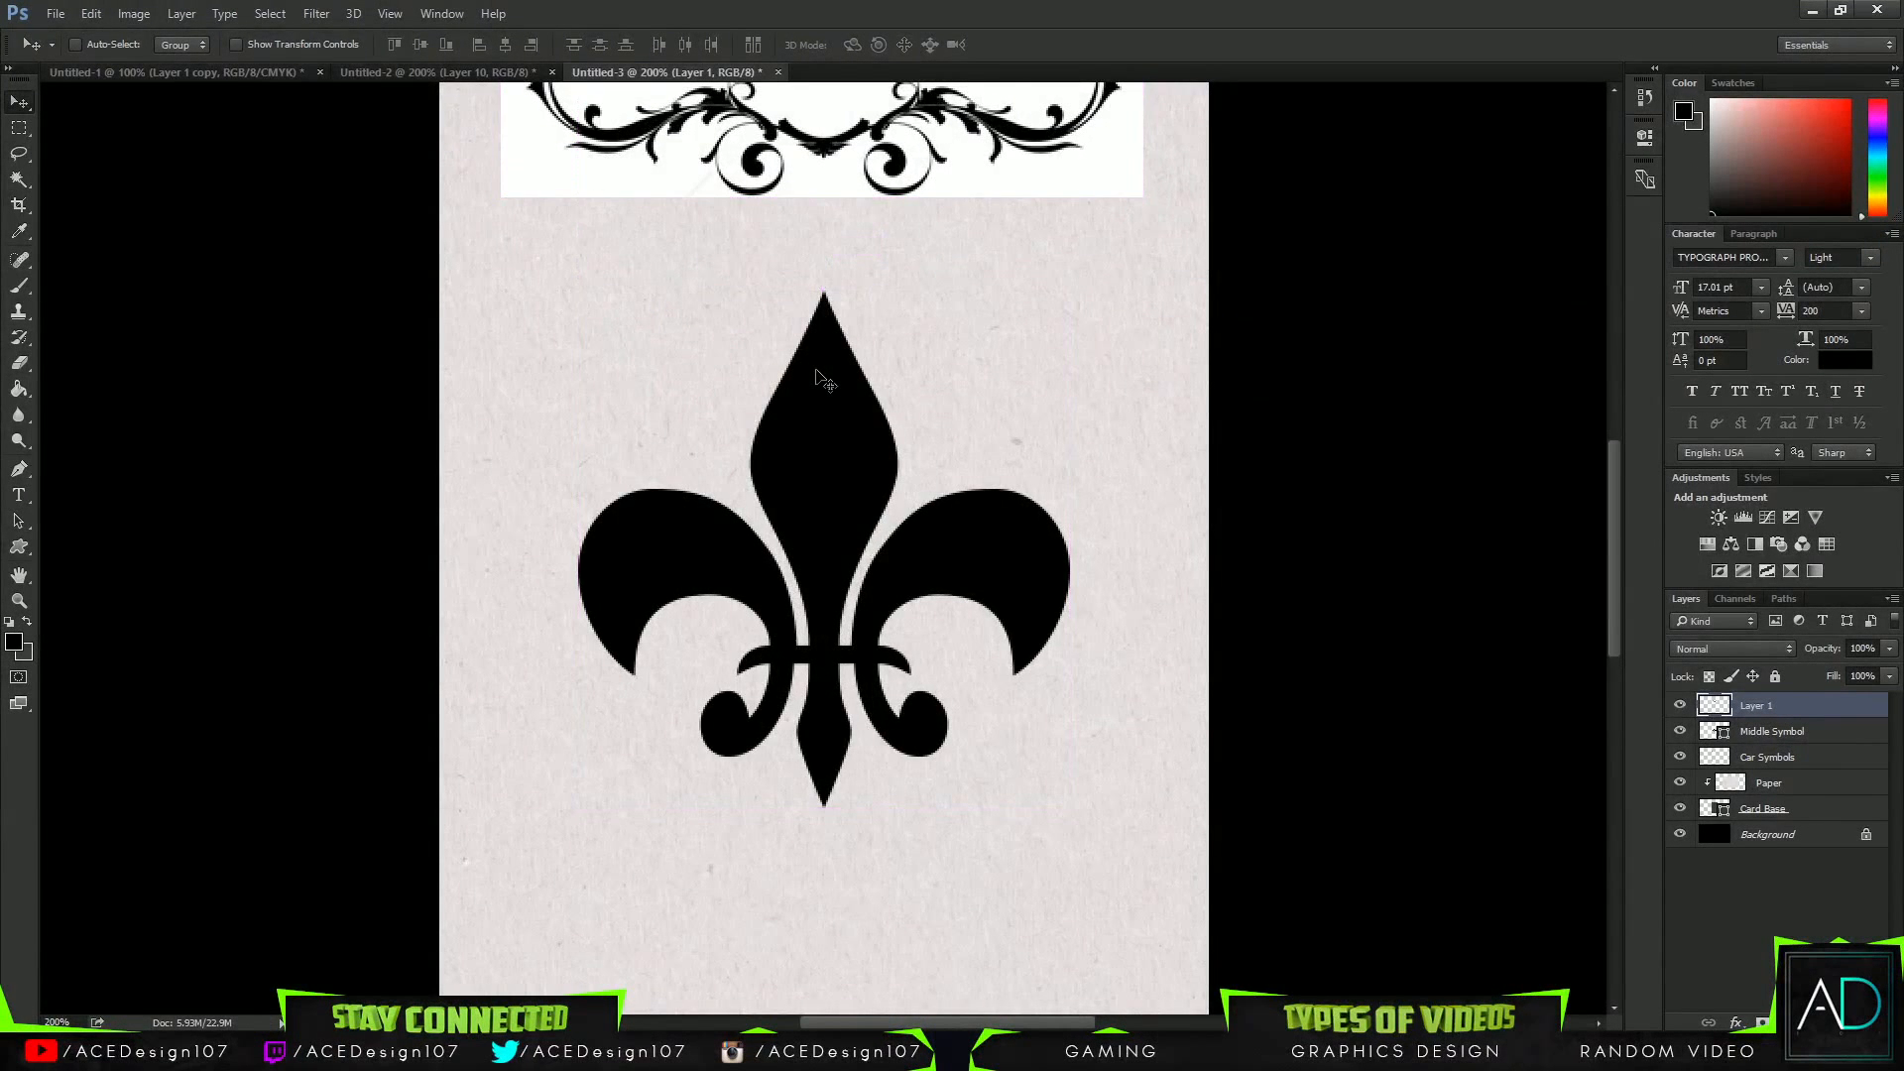
scroll(822, 337, up, 1)
scroll(831, 337, up, 1)
key(w)
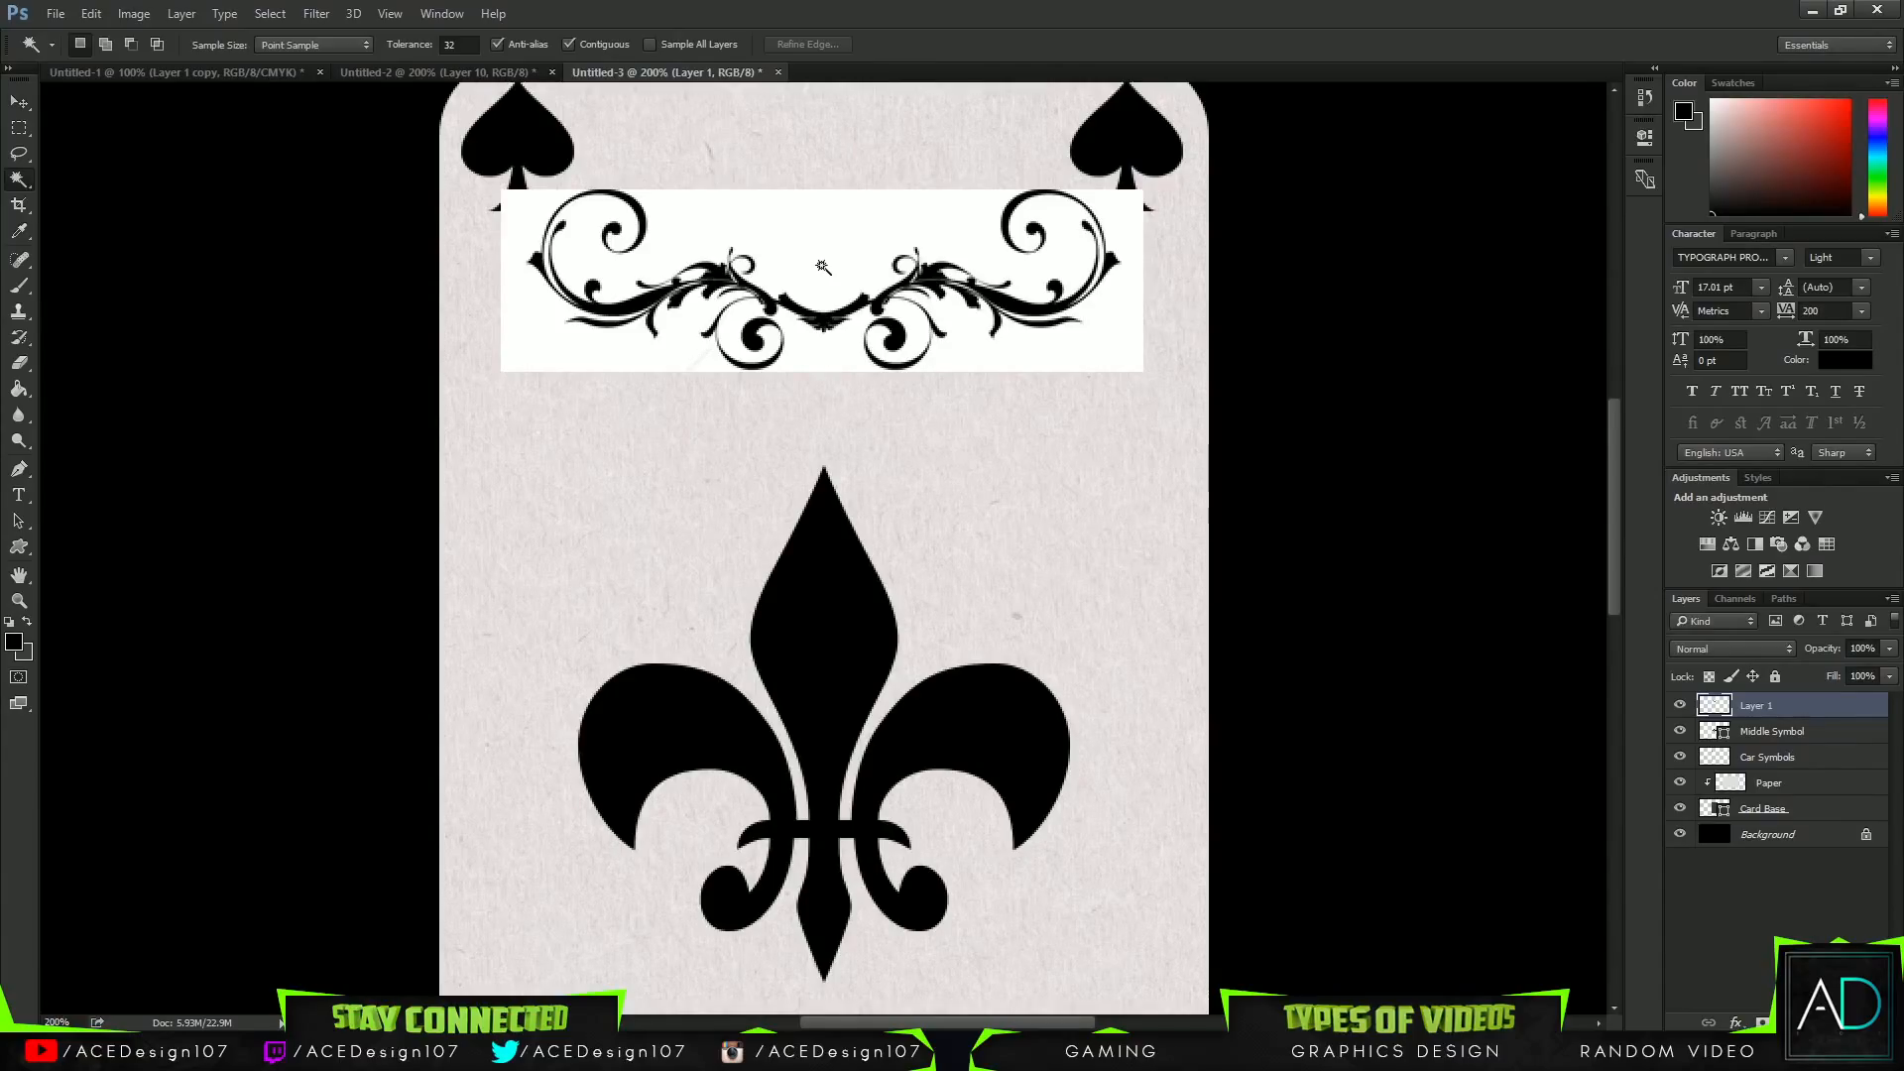
click(823, 265)
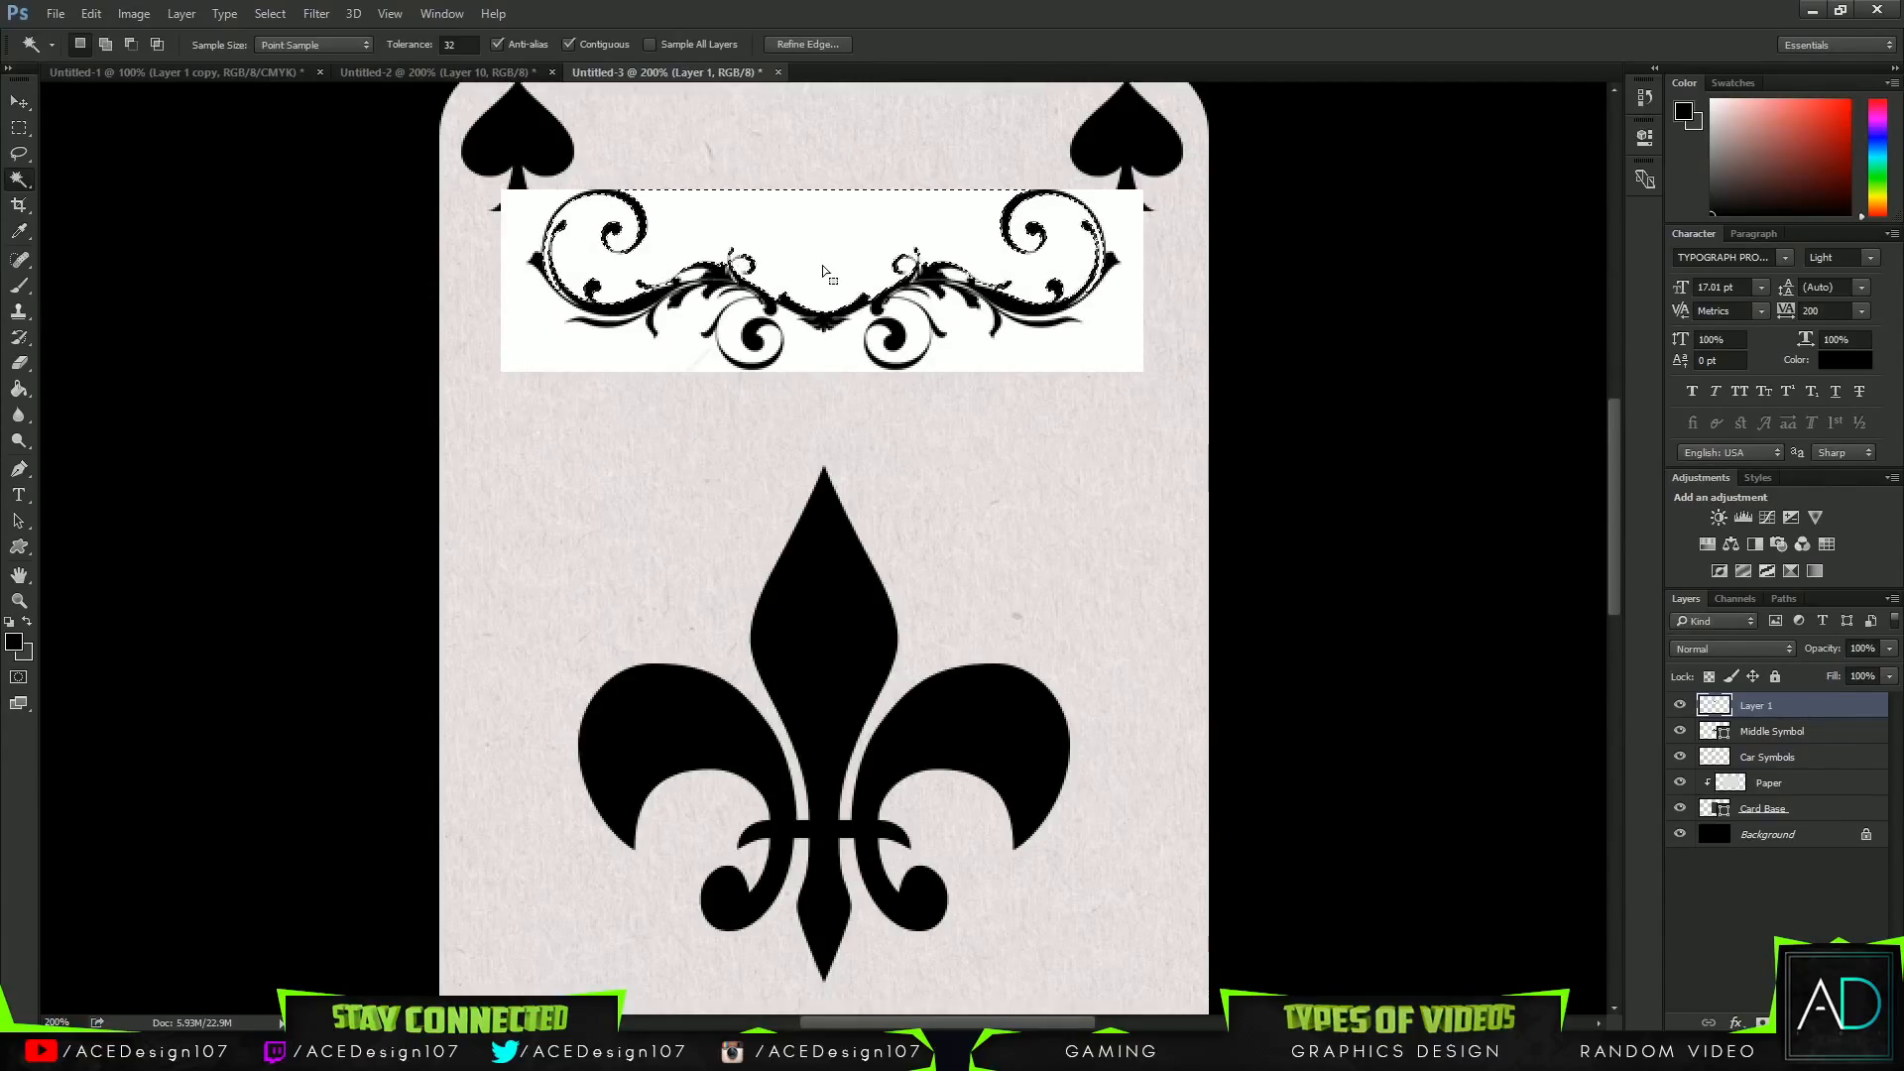
key(Delete)
click(1051, 369)
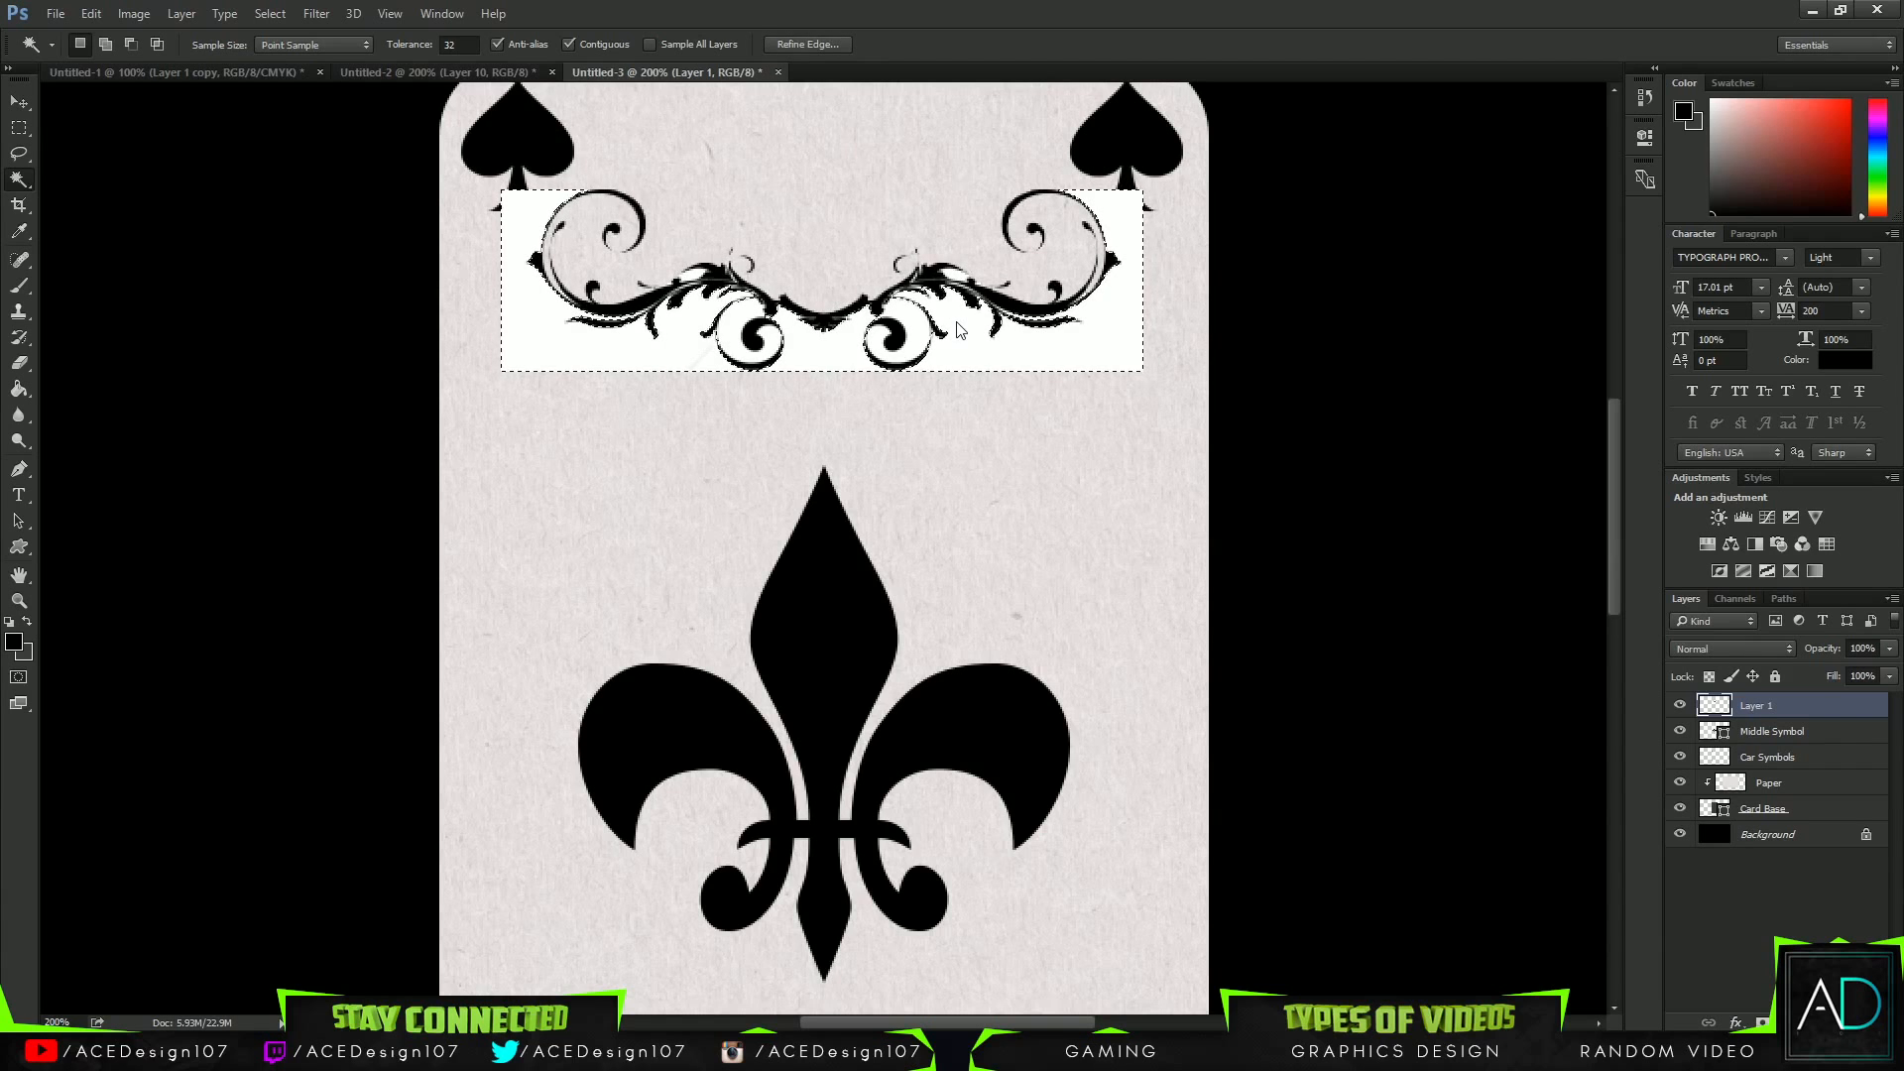
key(Delete)
key(ctrl+d)
Clear the remaining white areas enclosed by the flourish's curls and leaves, and deselect.
click(922, 342)
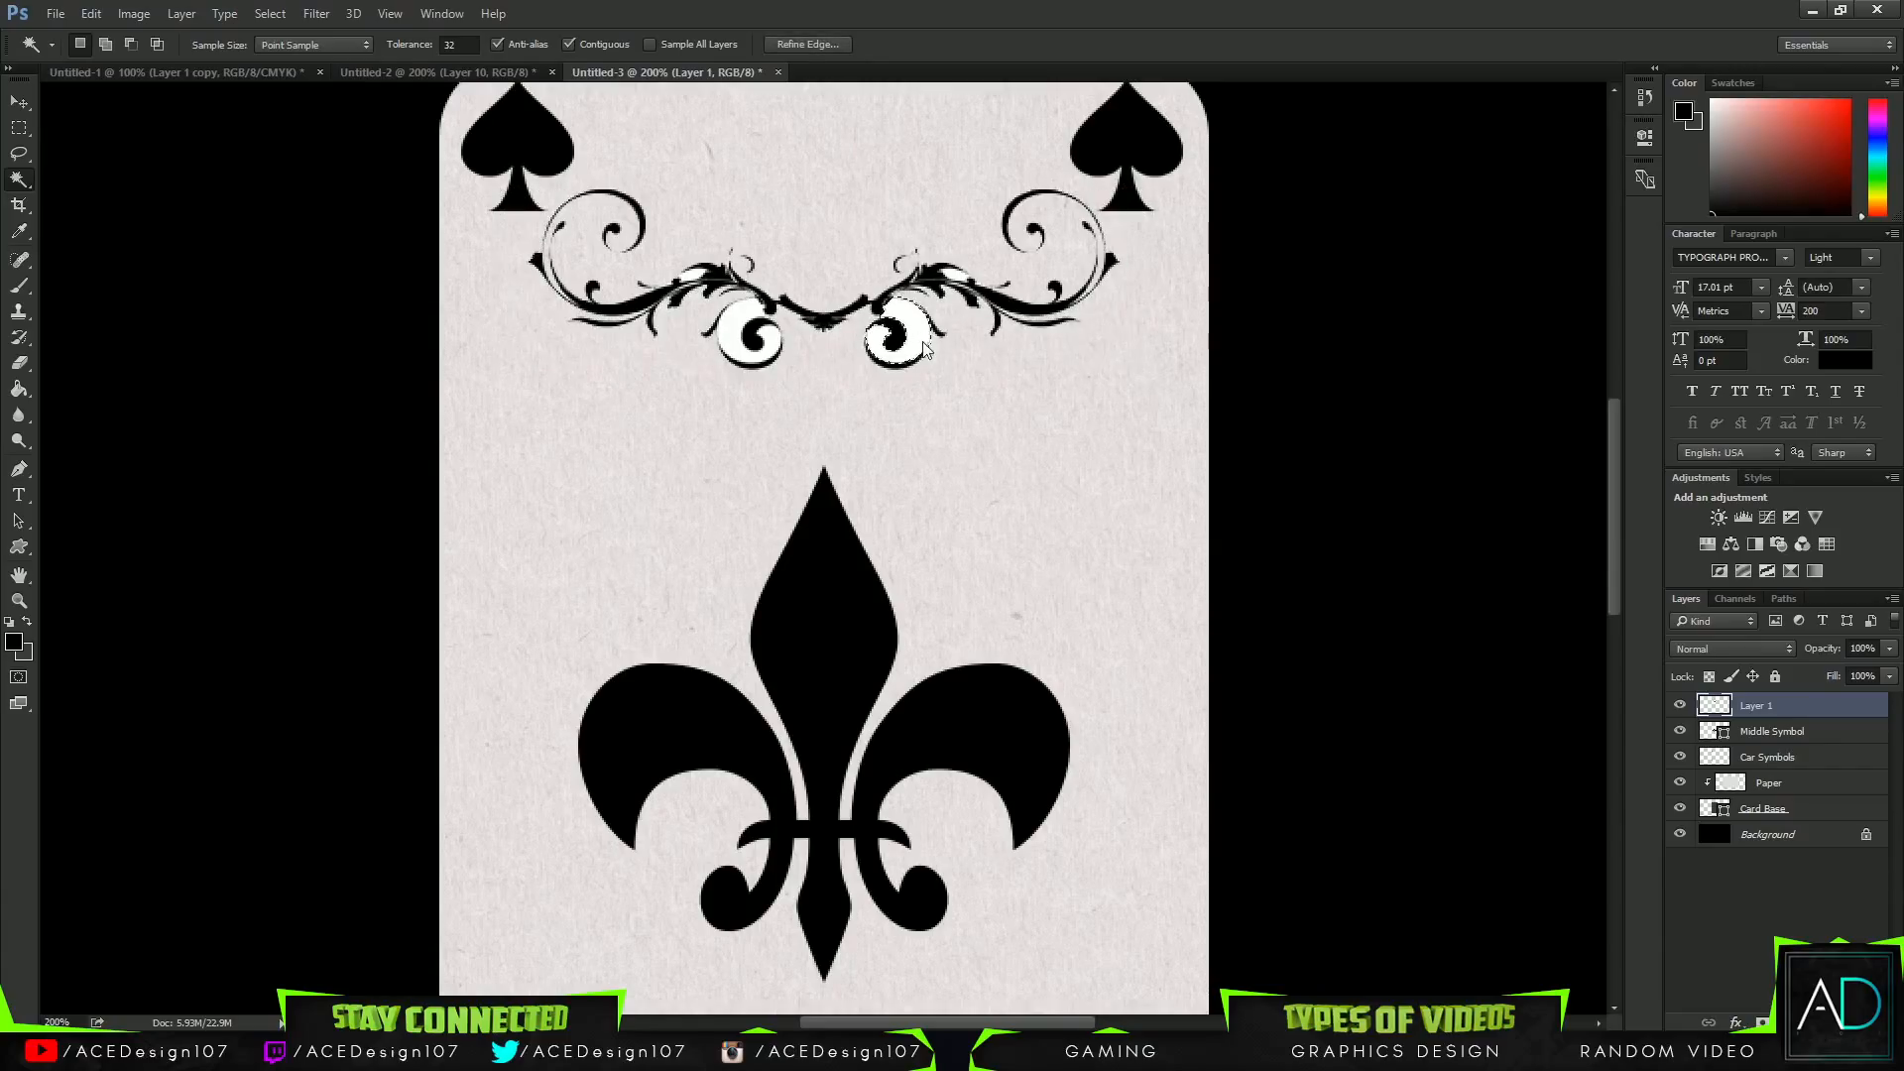
shift+click(754, 342)
key(Delete)
key(ctrl+d)
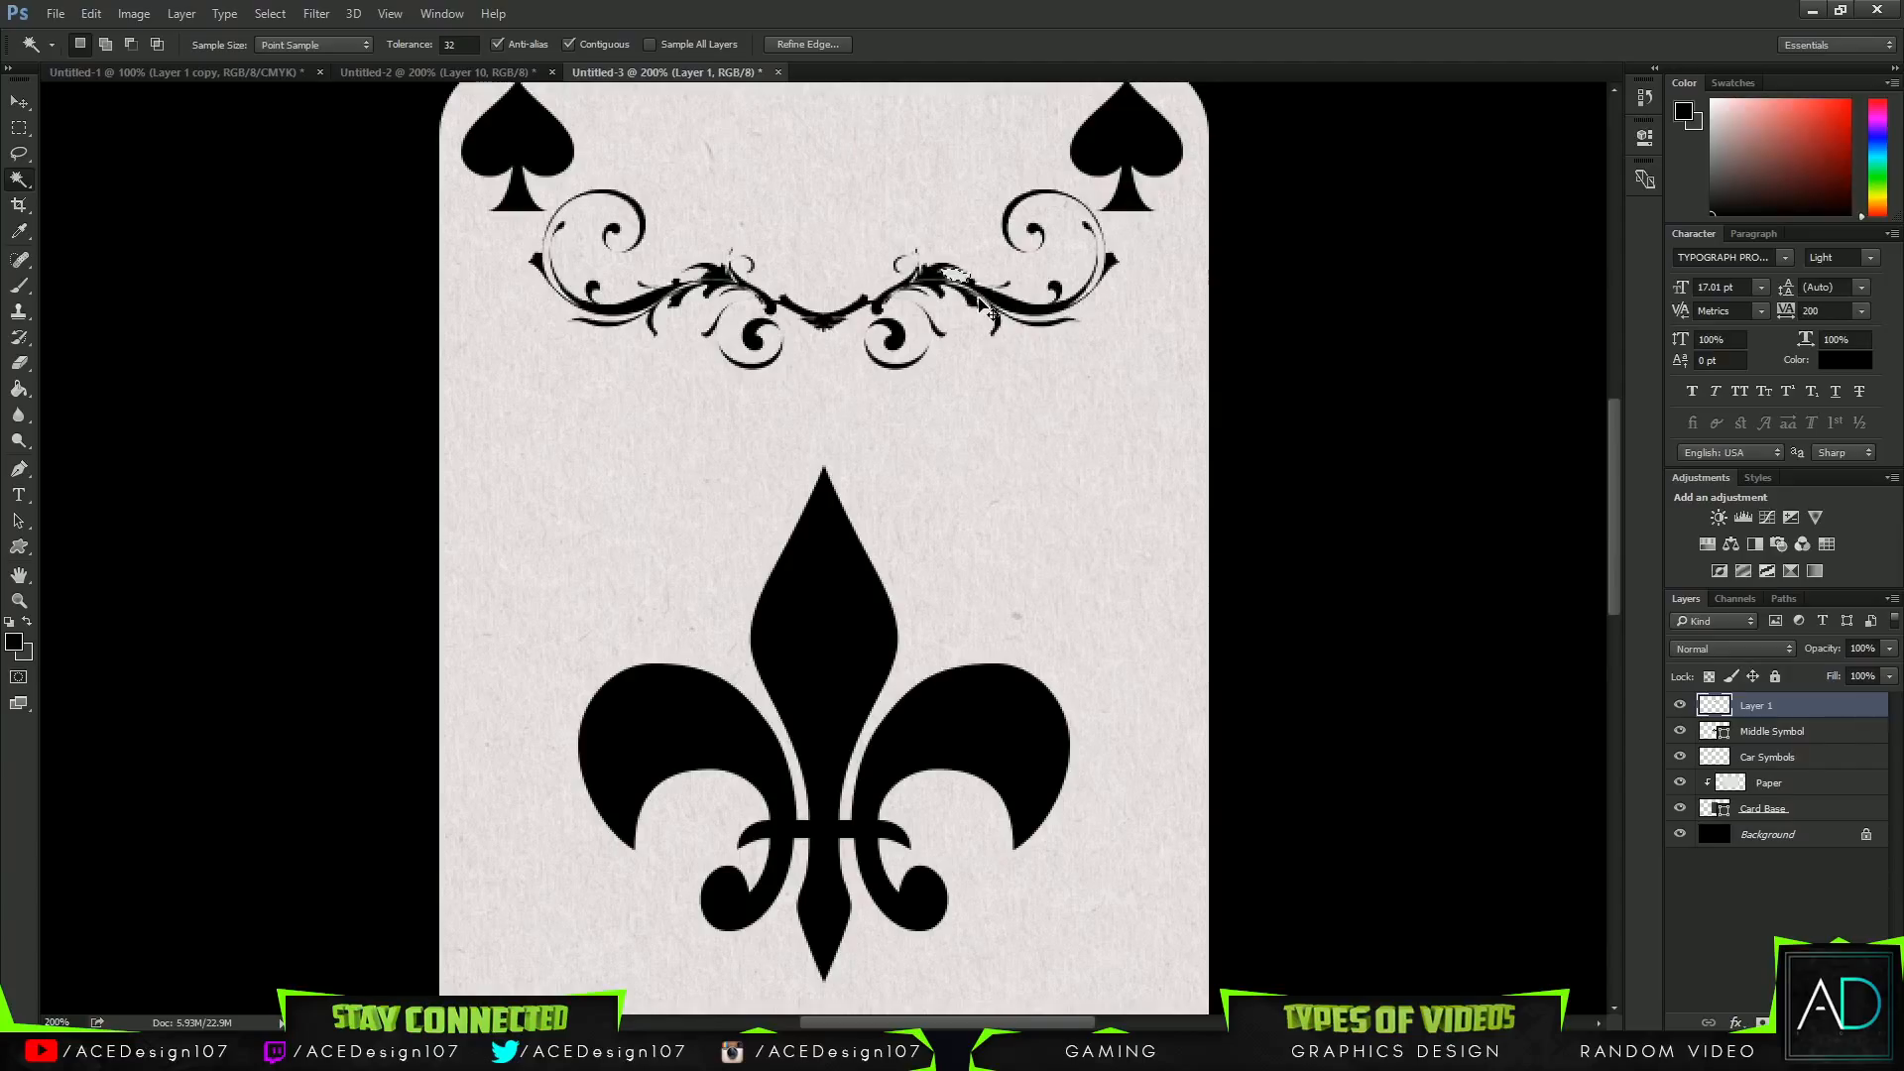
key(ctrl+d)
key(ctrl+0)
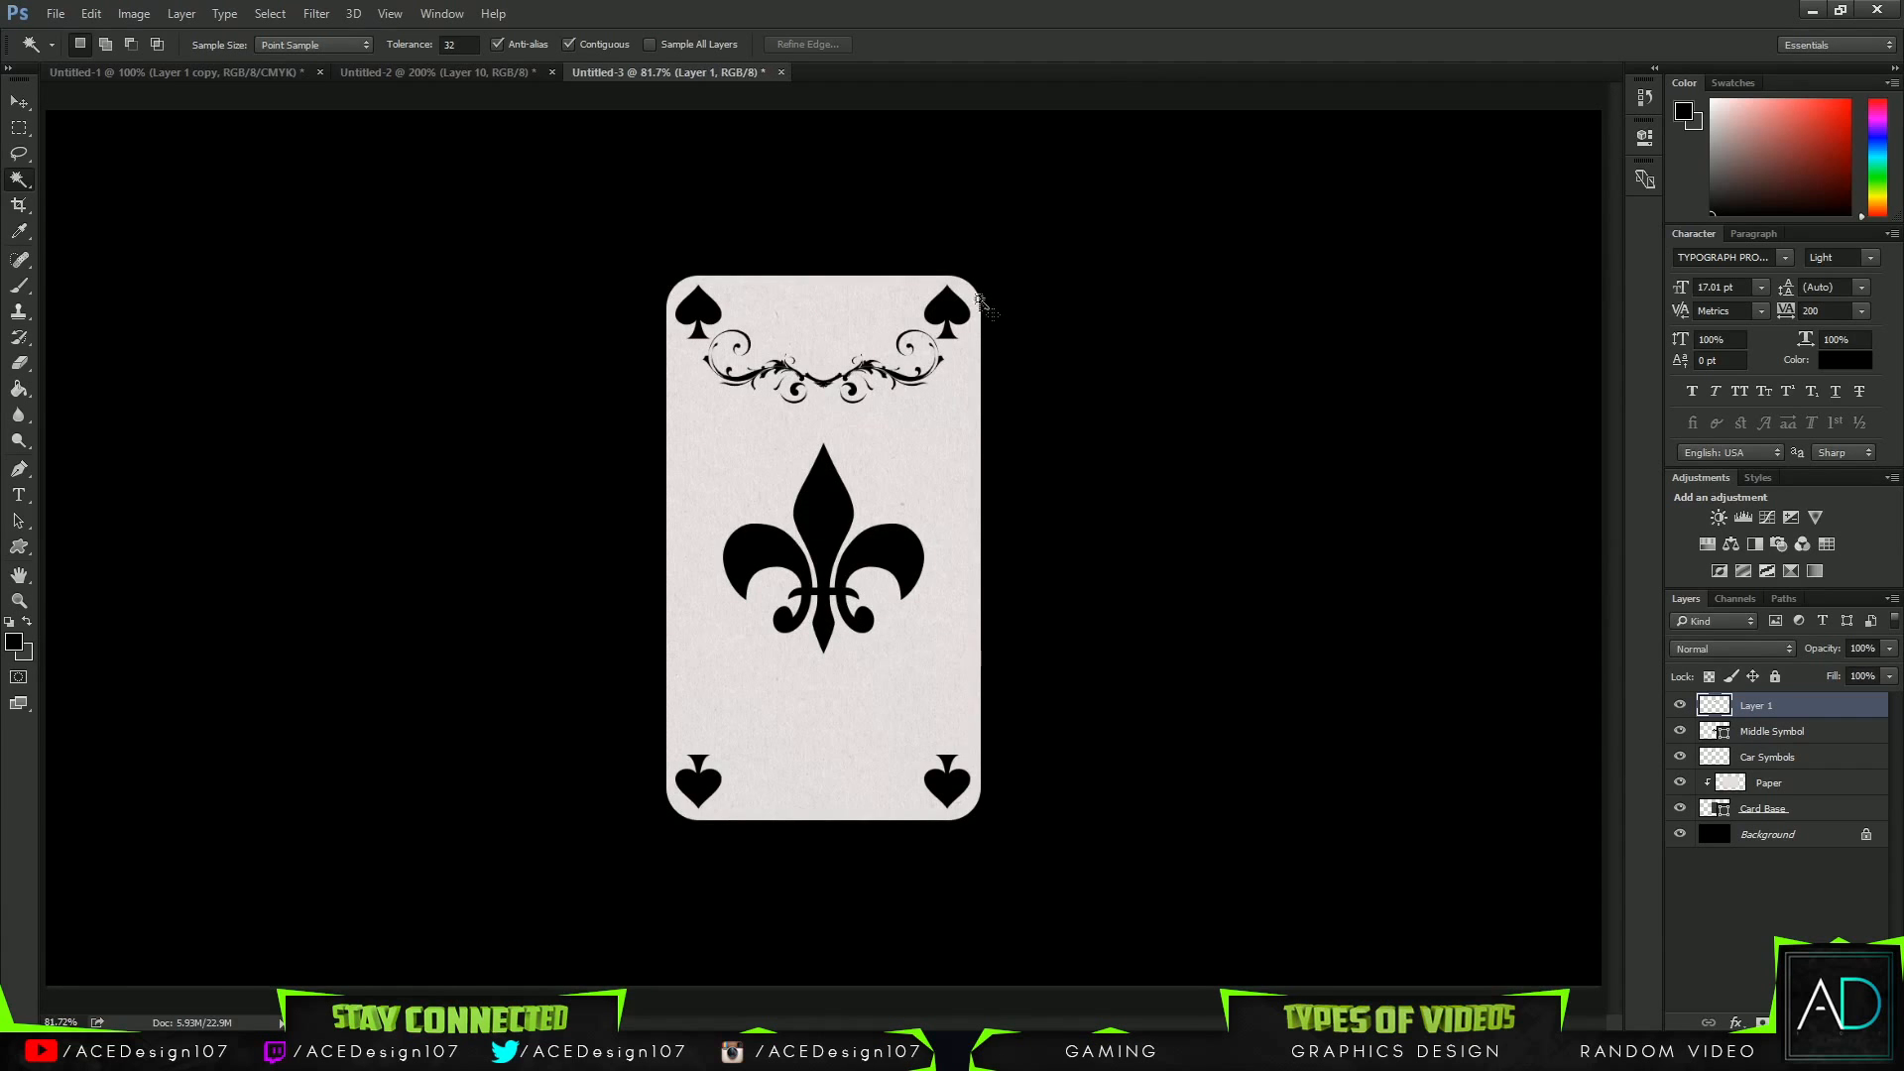
Scale the flourish down to about 63%, keeping it centred between the card's upper spades and the fleur-de-lis.
key(ctrl+t)
drag(950, 407, 900, 375)
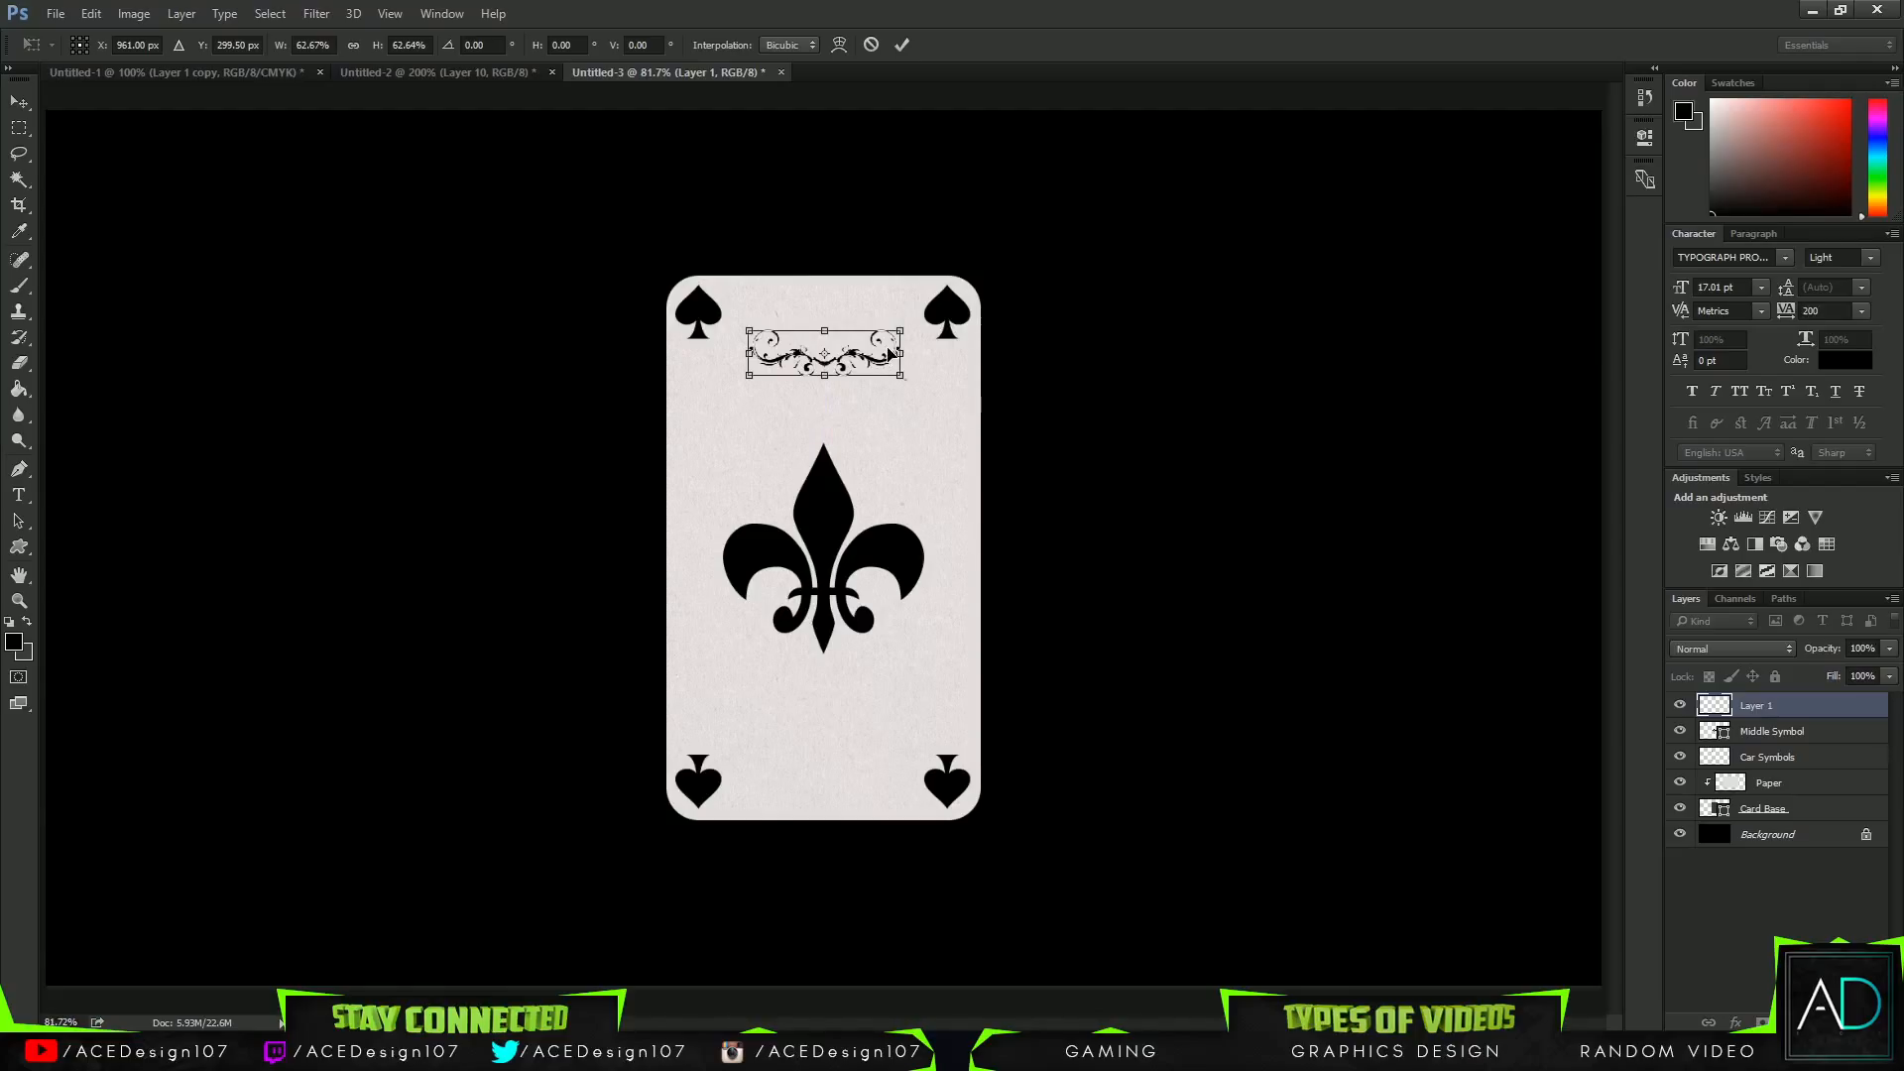
key(Return)
key(w)
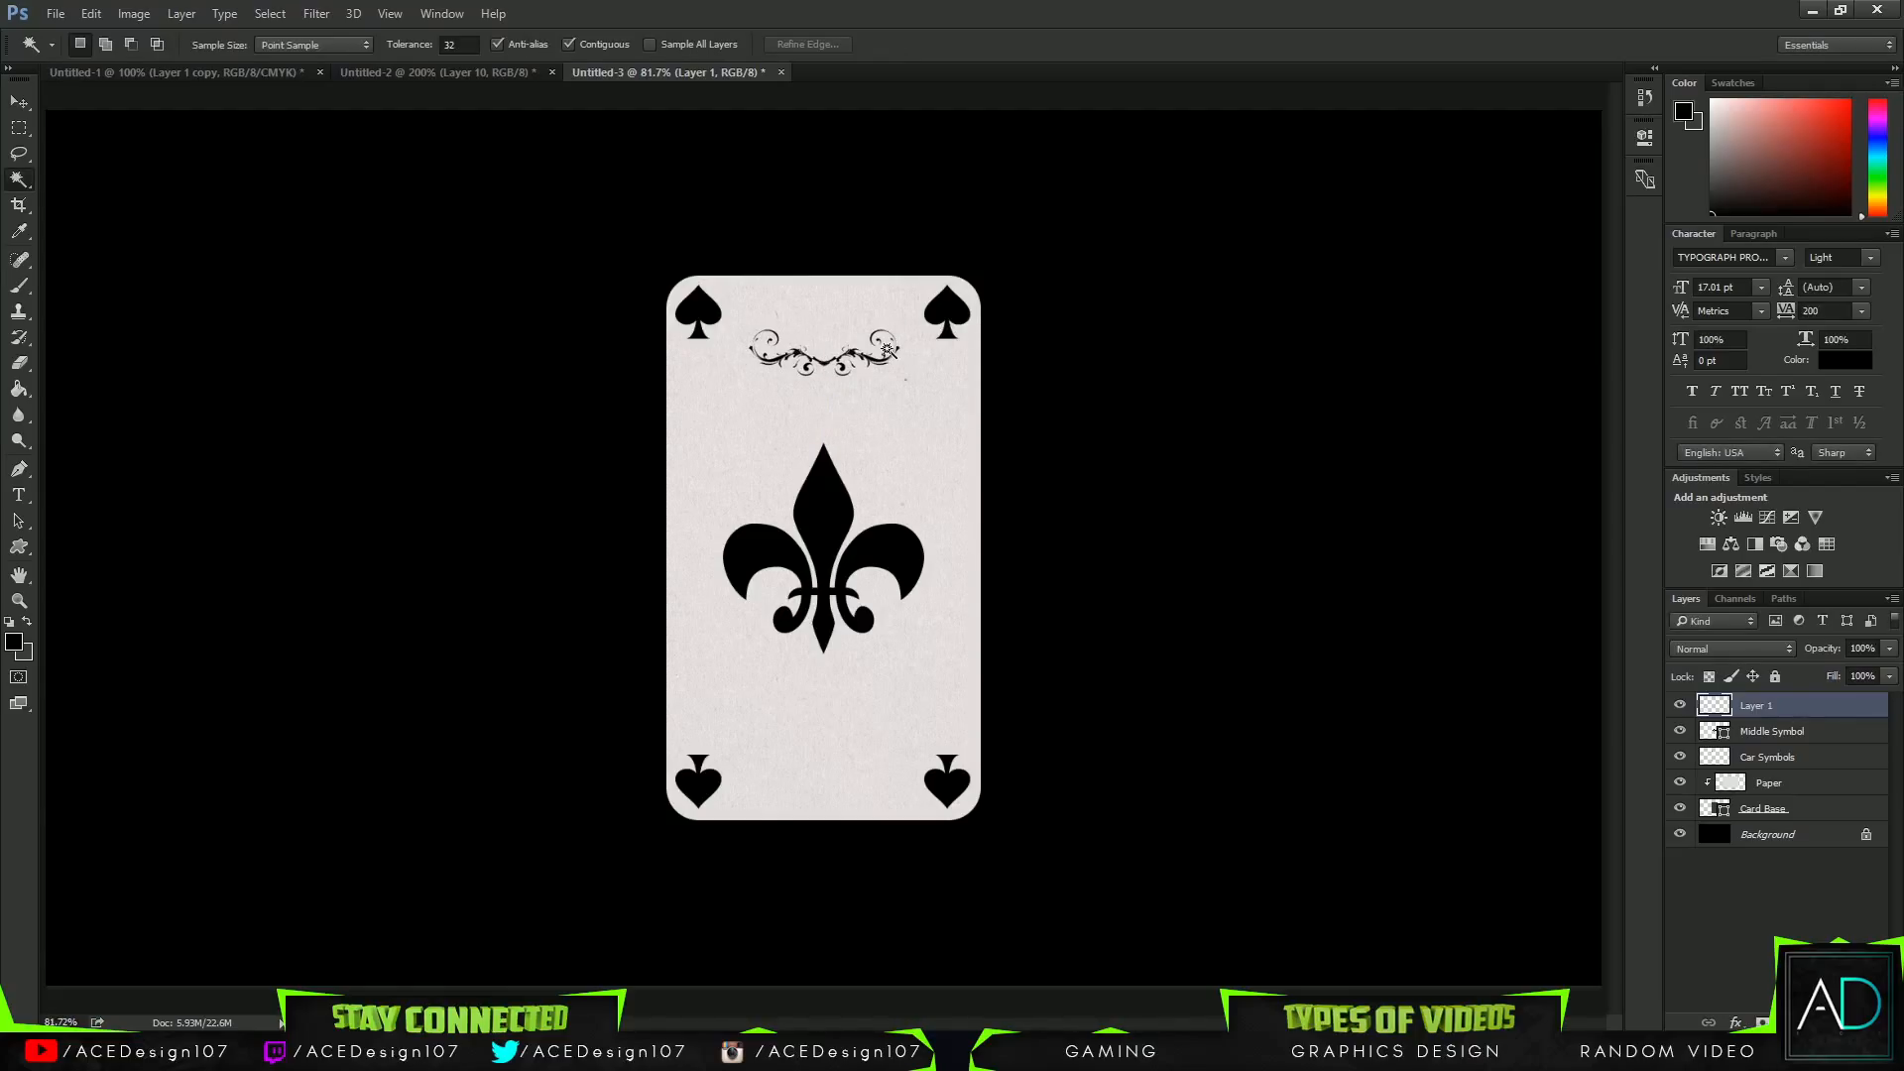
Duplicate the flourish, flip the copy vertically and move it straight down to the card's lower end.
key(ctrl+j)
key(ctrl+t)
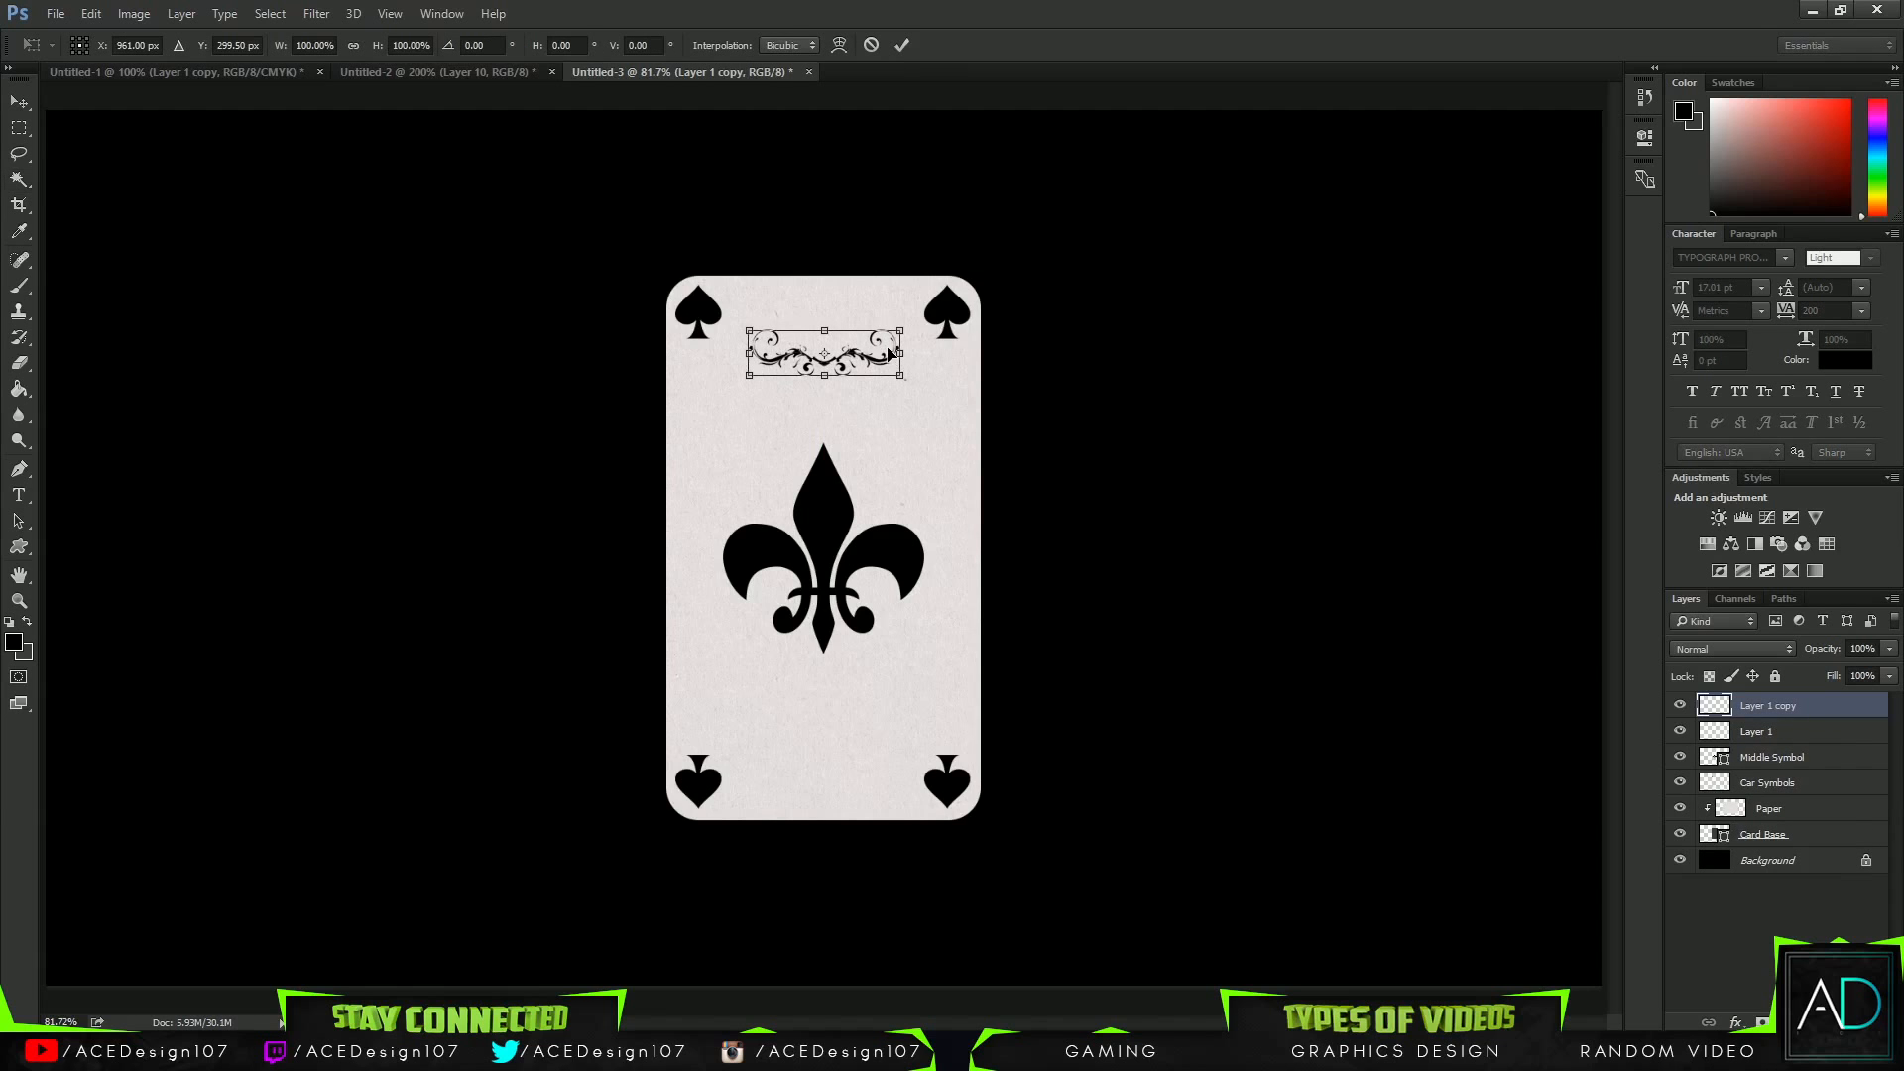
right_click(889, 351)
click(955, 669)
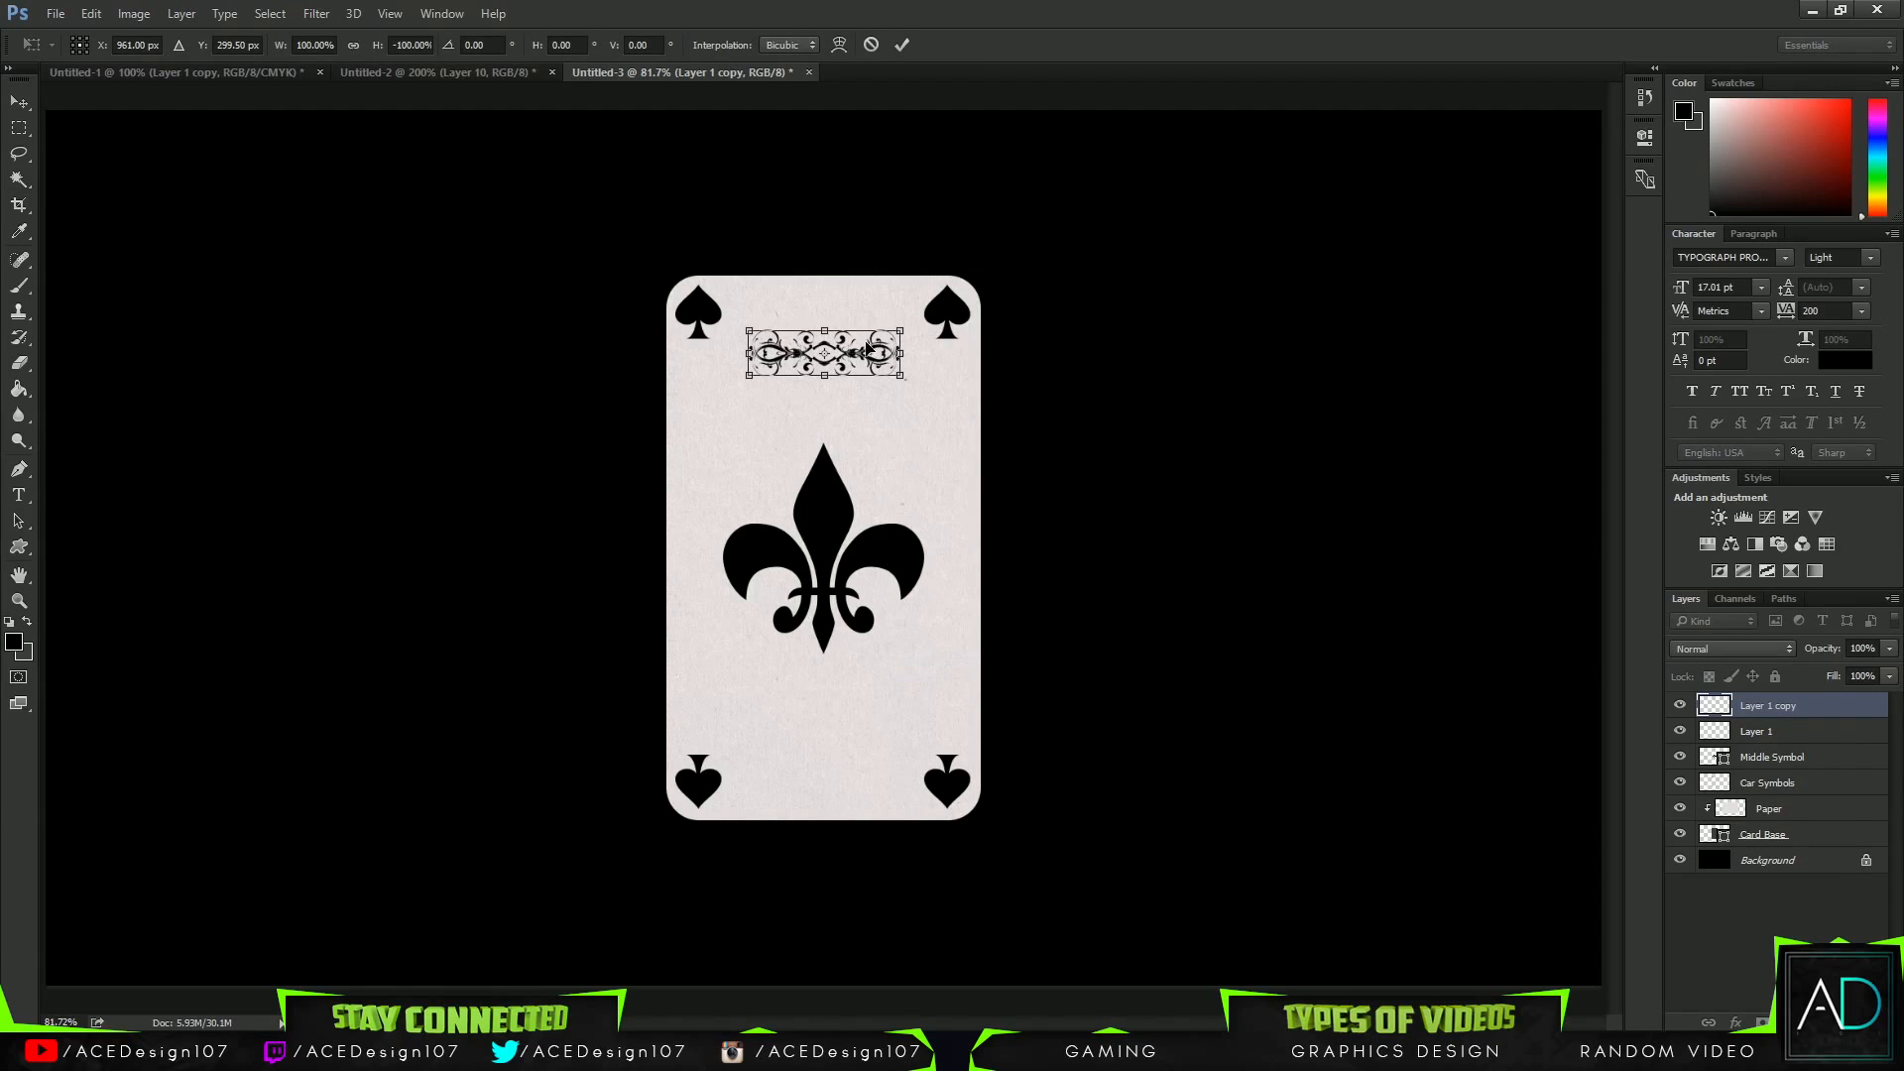
drag(863, 352, 847, 752)
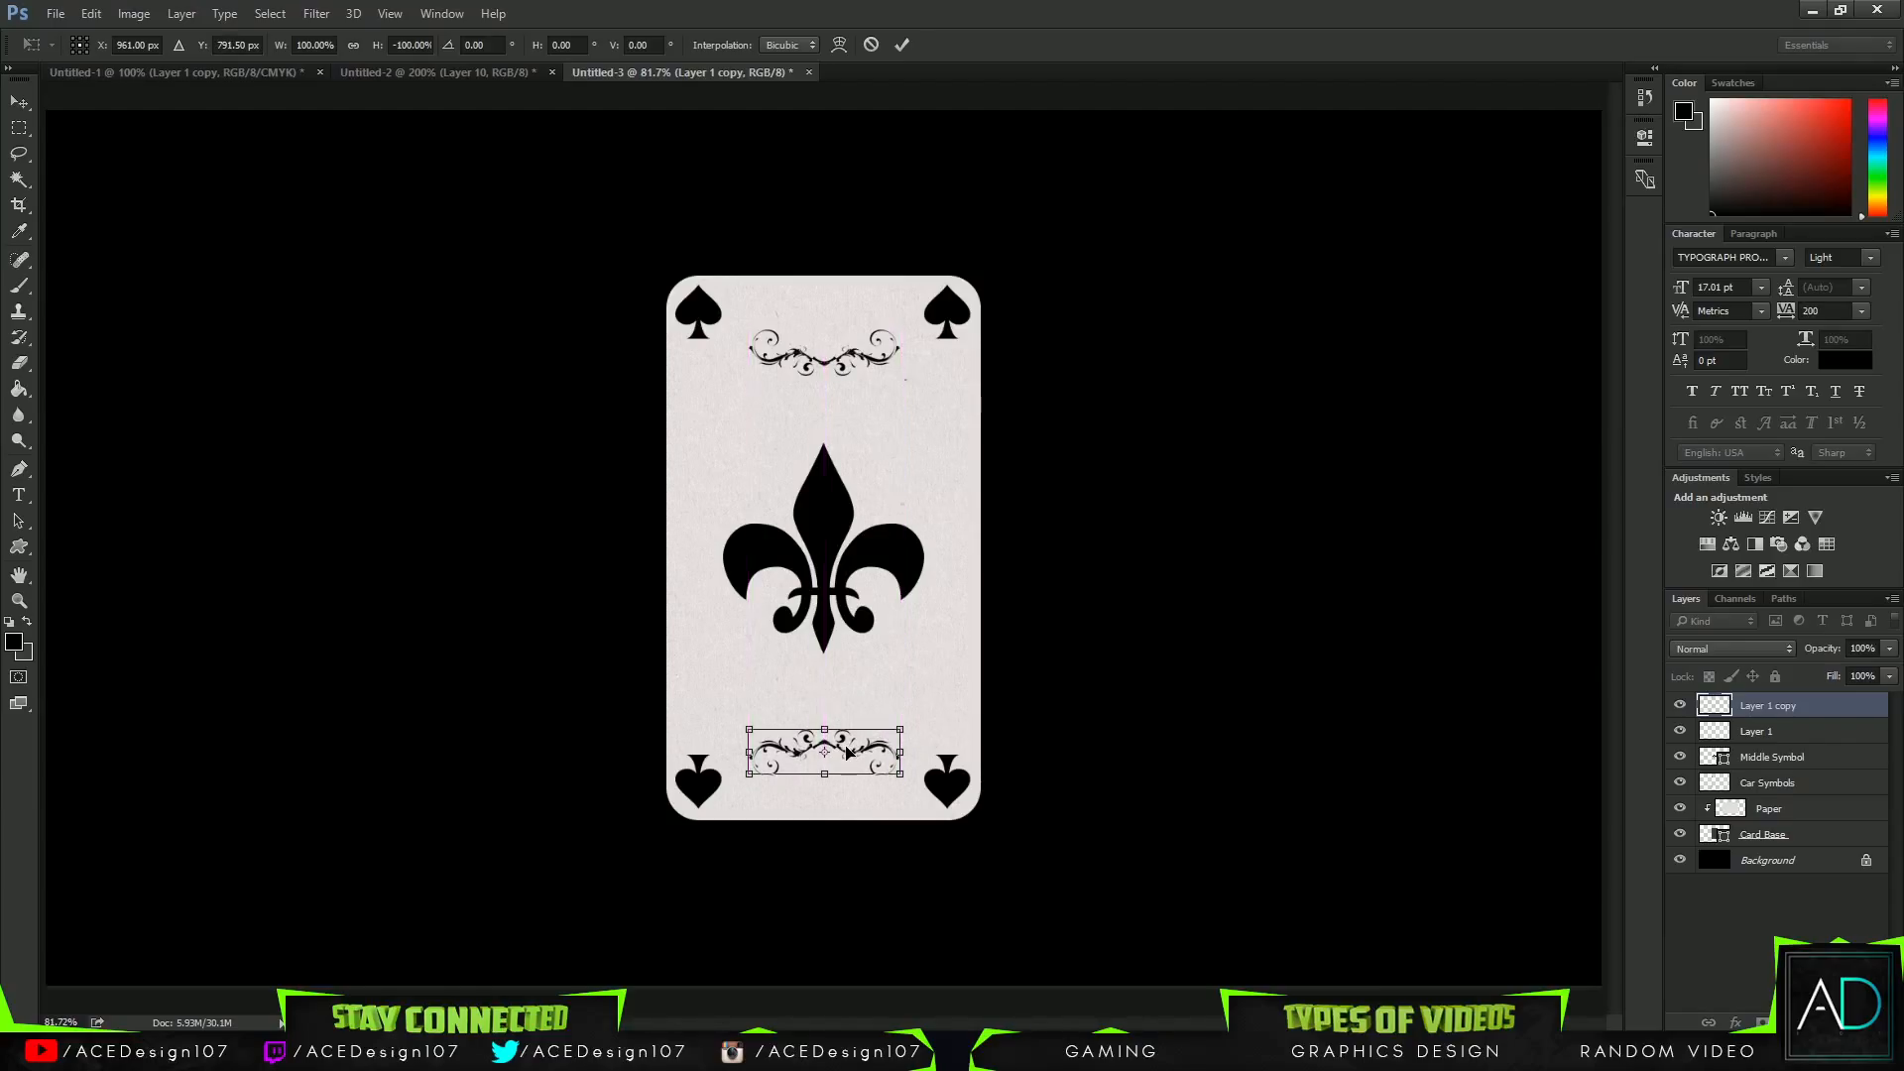
key(Return)
key(w)
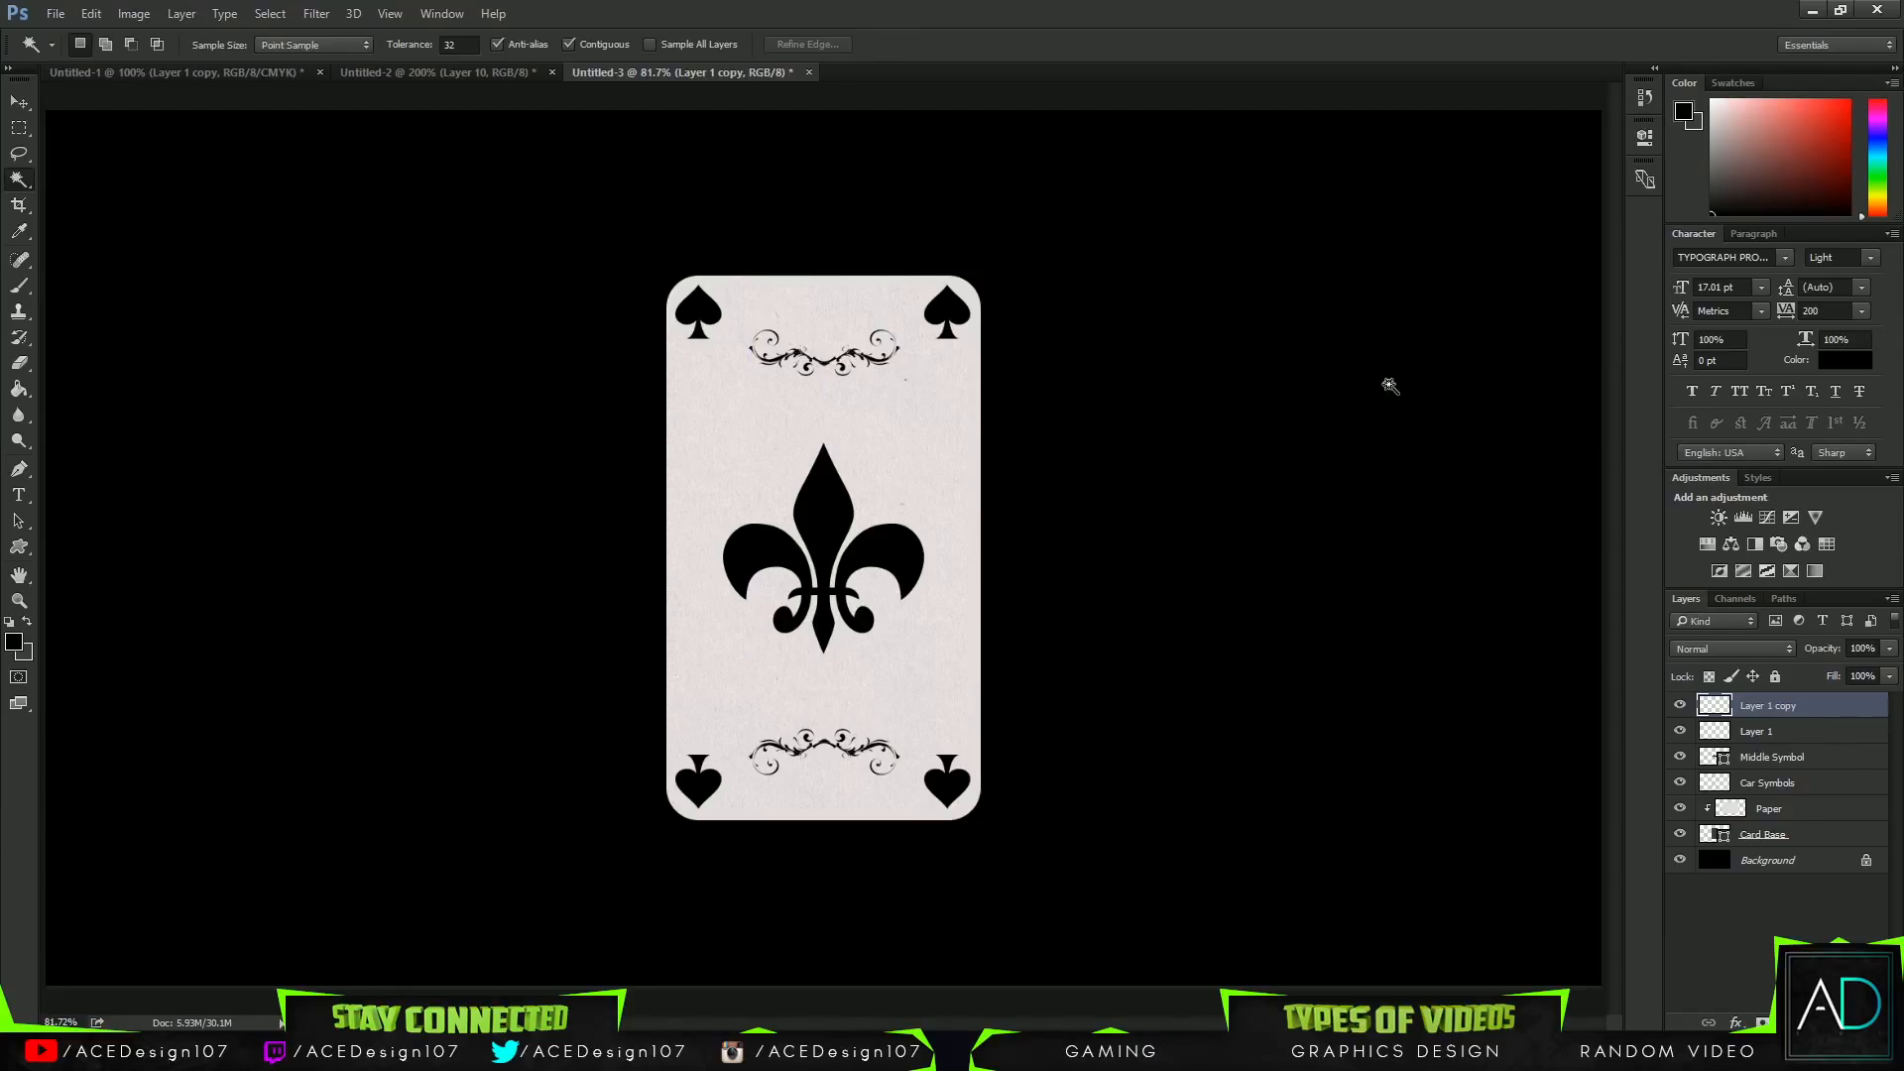
Merge the two flourish layers into one and rename the merged layer "Top".
key(Delete)
double_click(1757, 706)
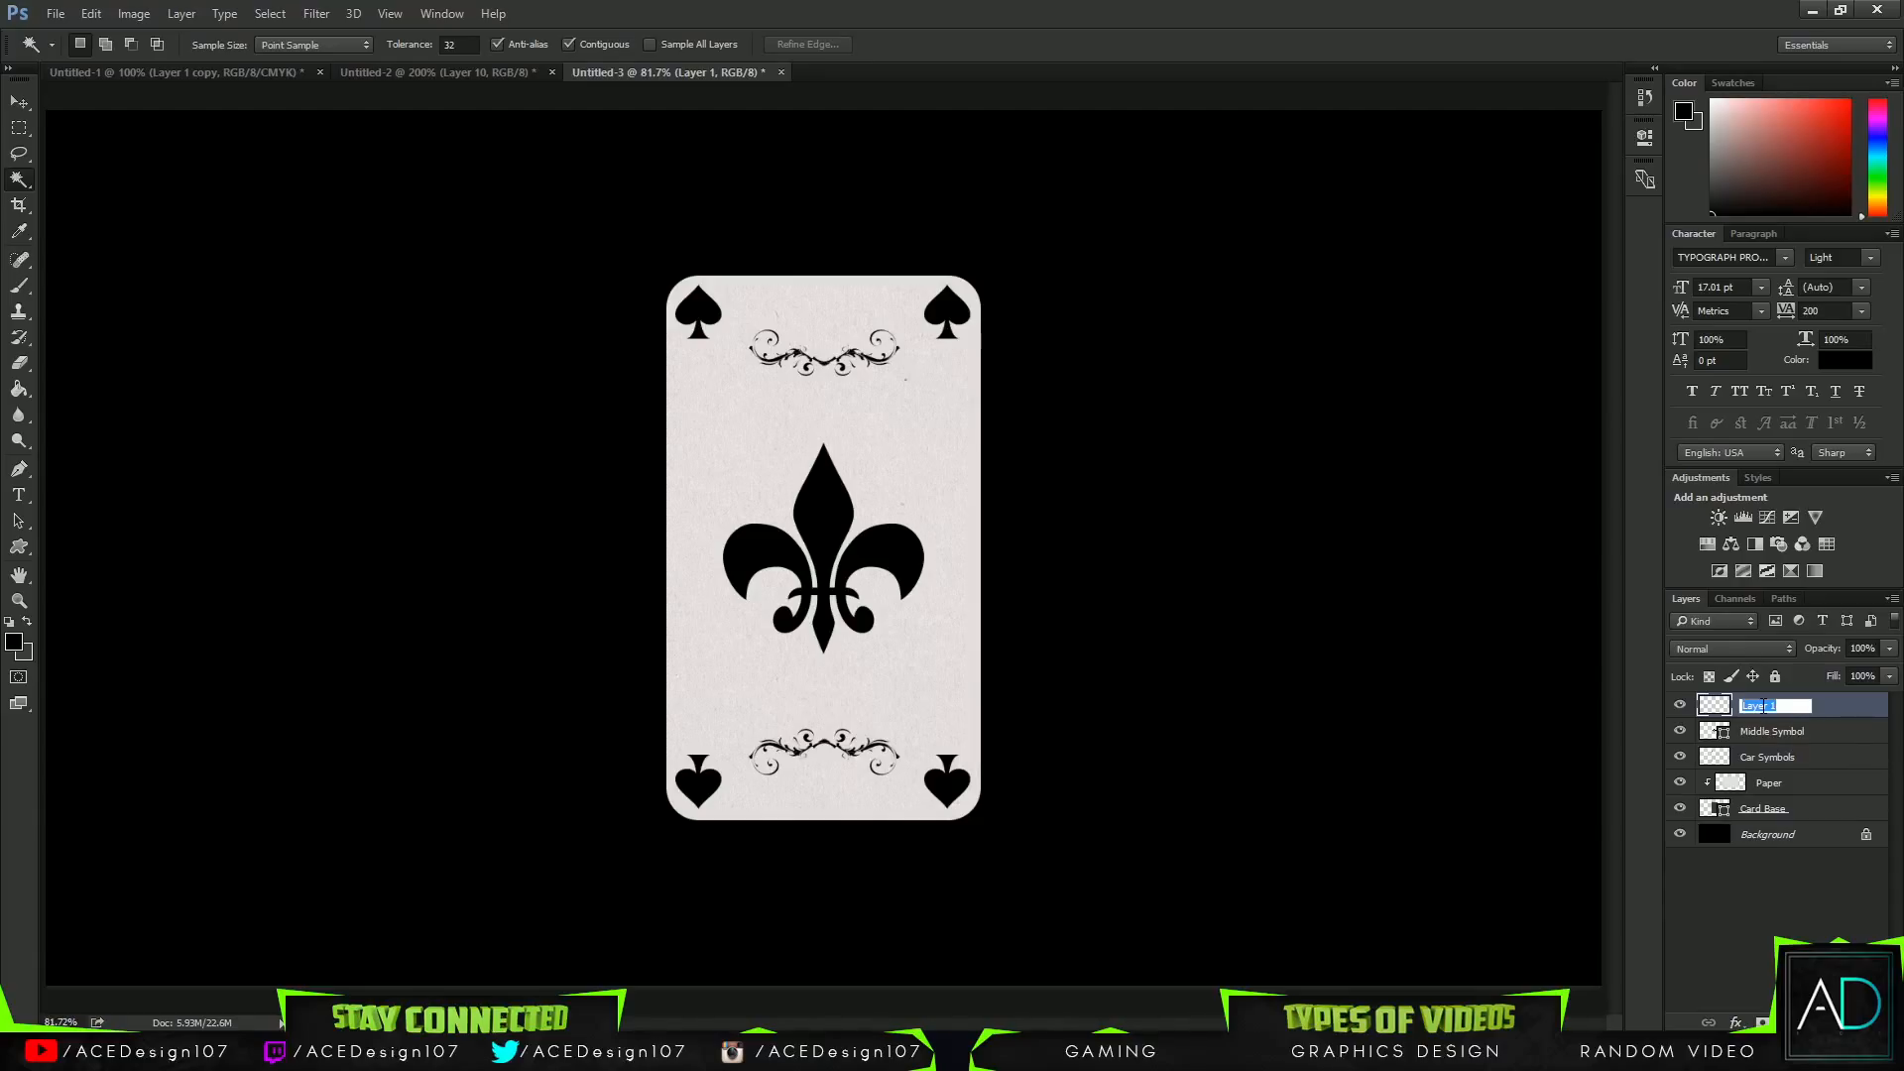
text(SYmbols)
key(BackSpace)
key(BackSpace)
key(BackSpace)
key(BackSpace)
key(BackSpace)
text(Top)
key(Return)
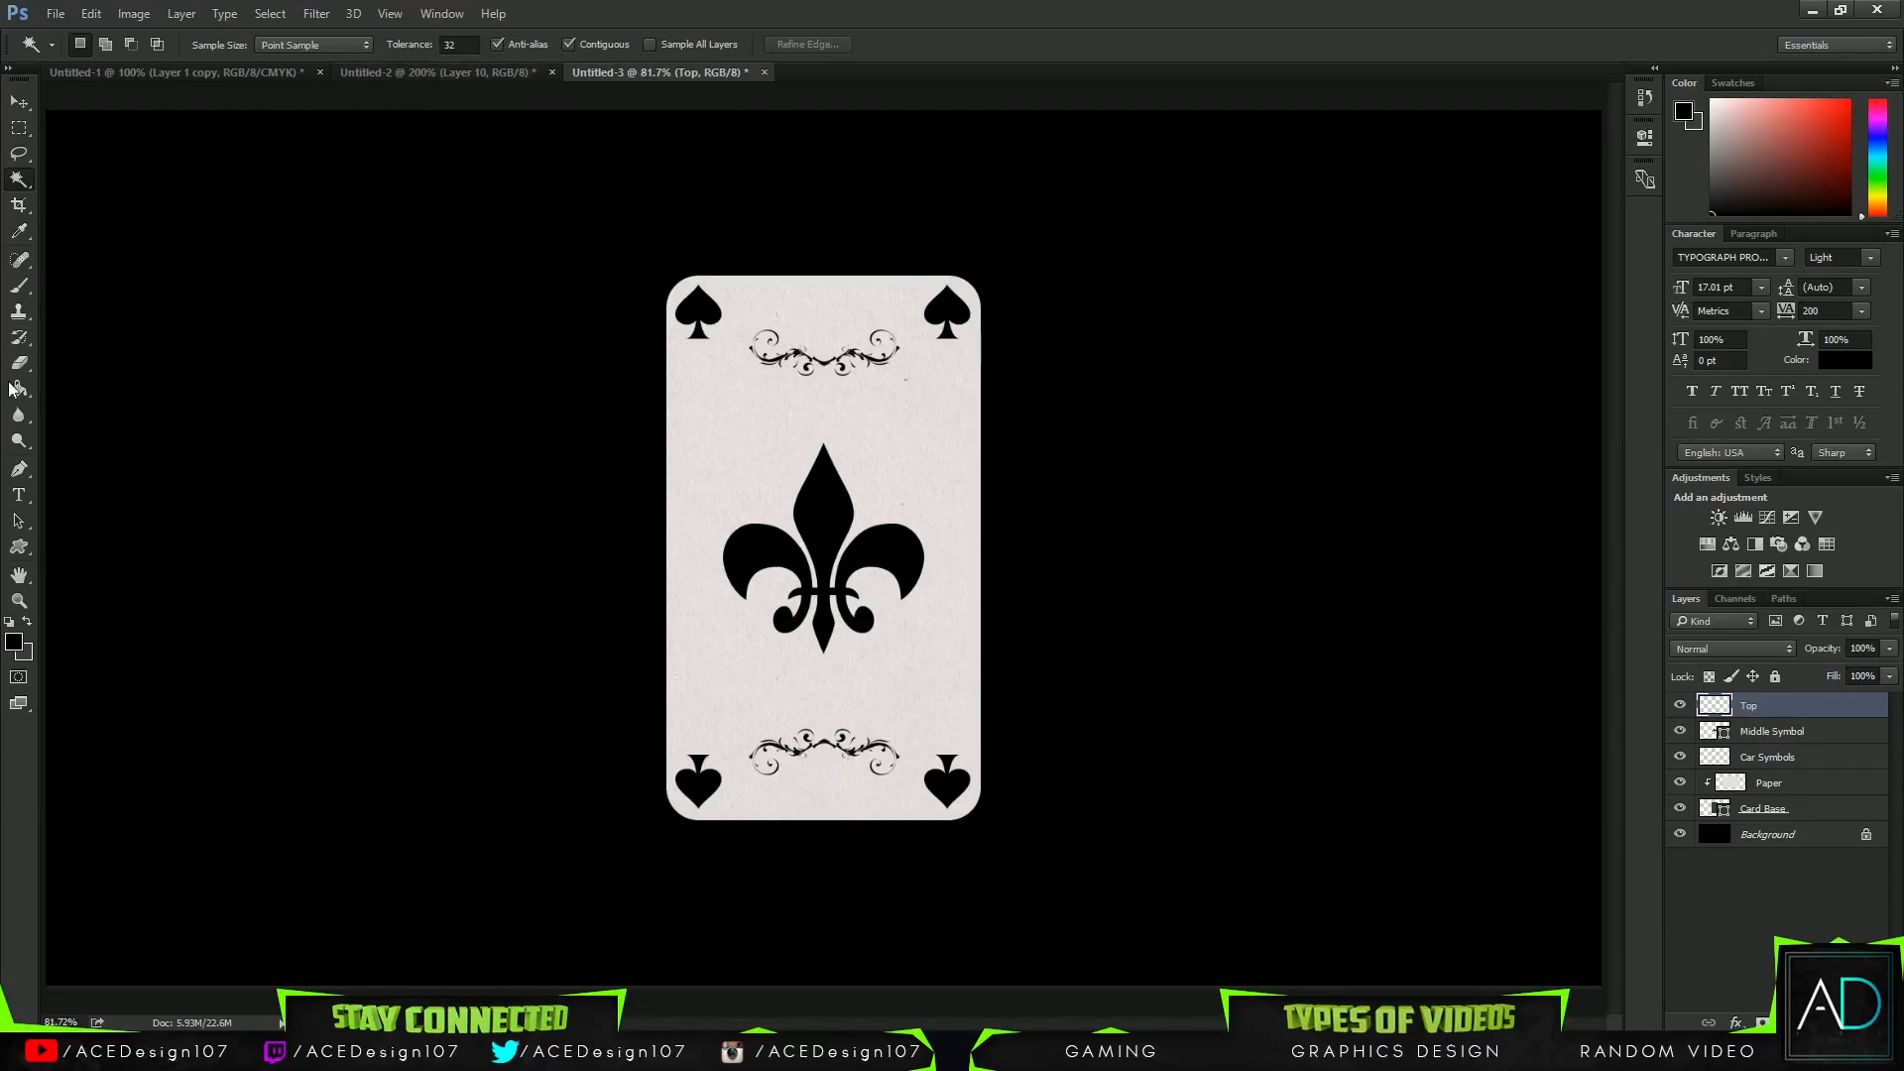
With the Line tool at 1 px weight, draw a vertical black line joining the card's upper-left and lower-left spades.
right_click(14, 554)
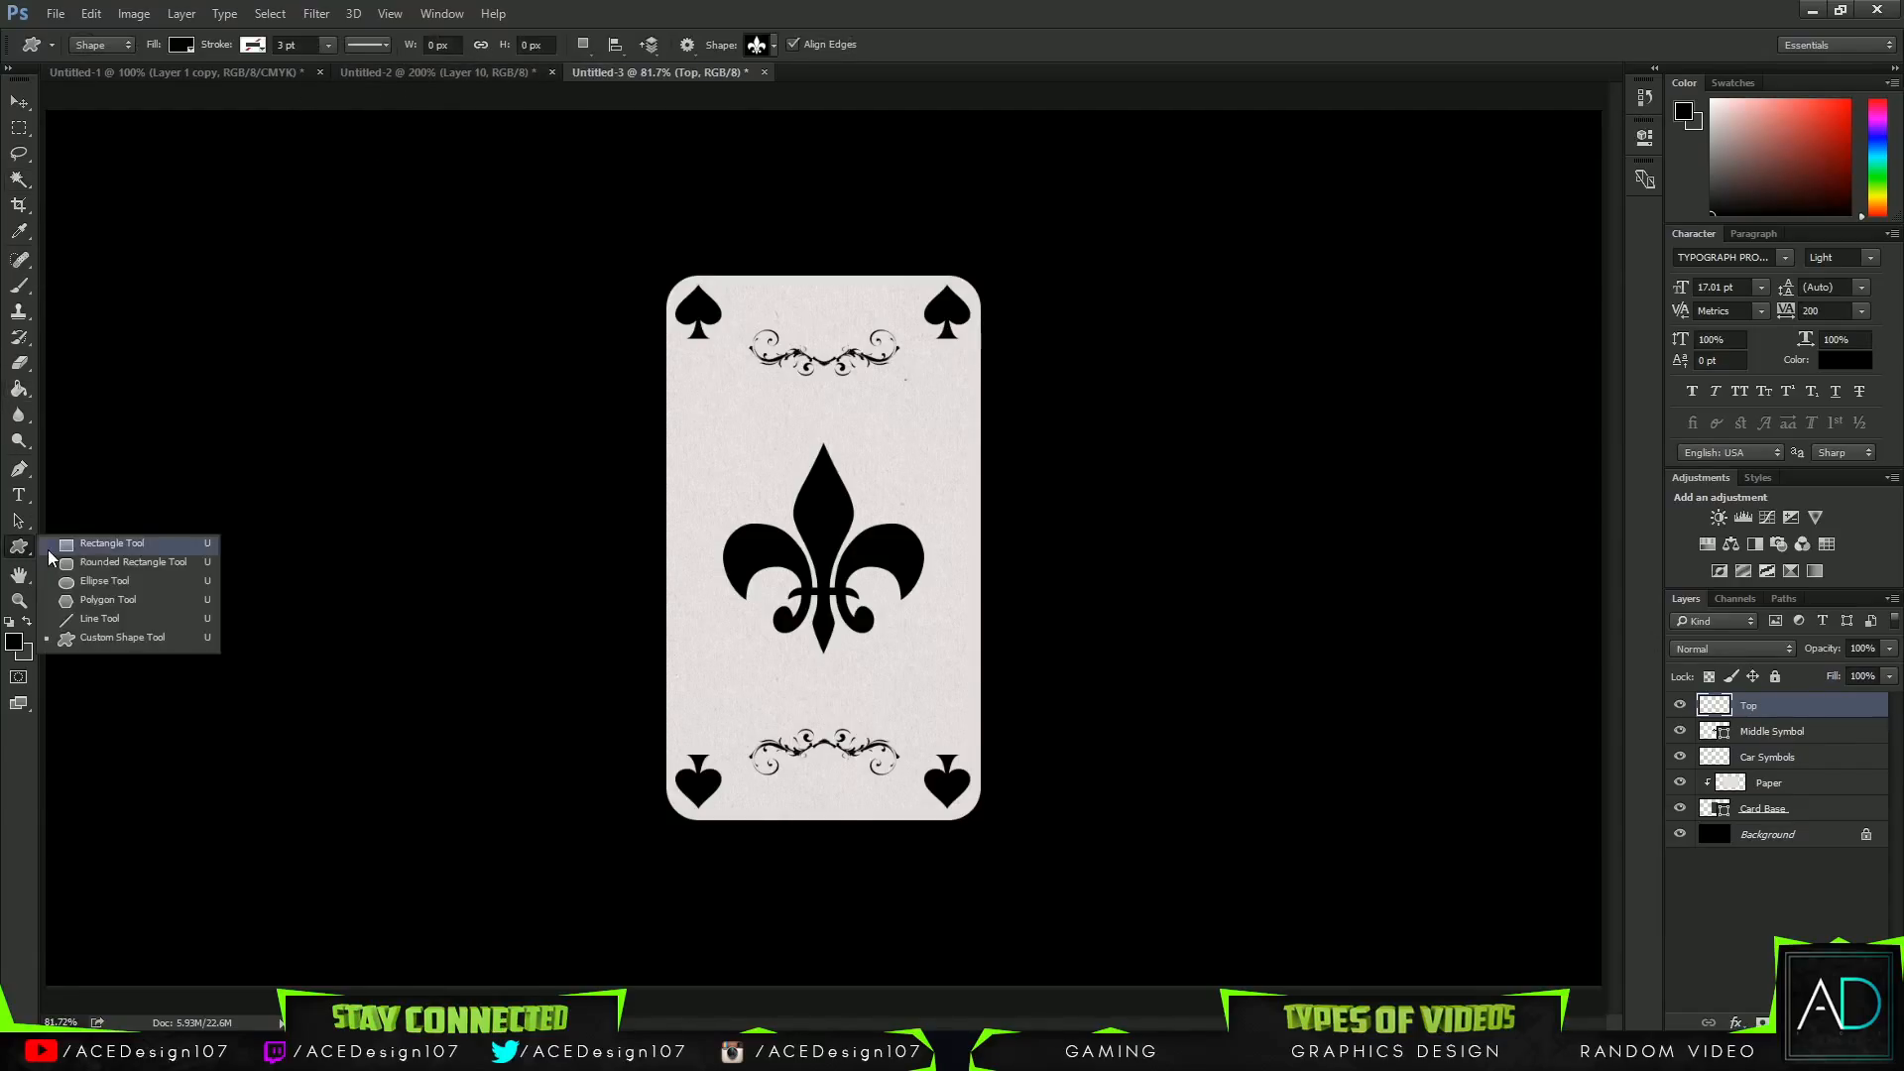
click(74, 622)
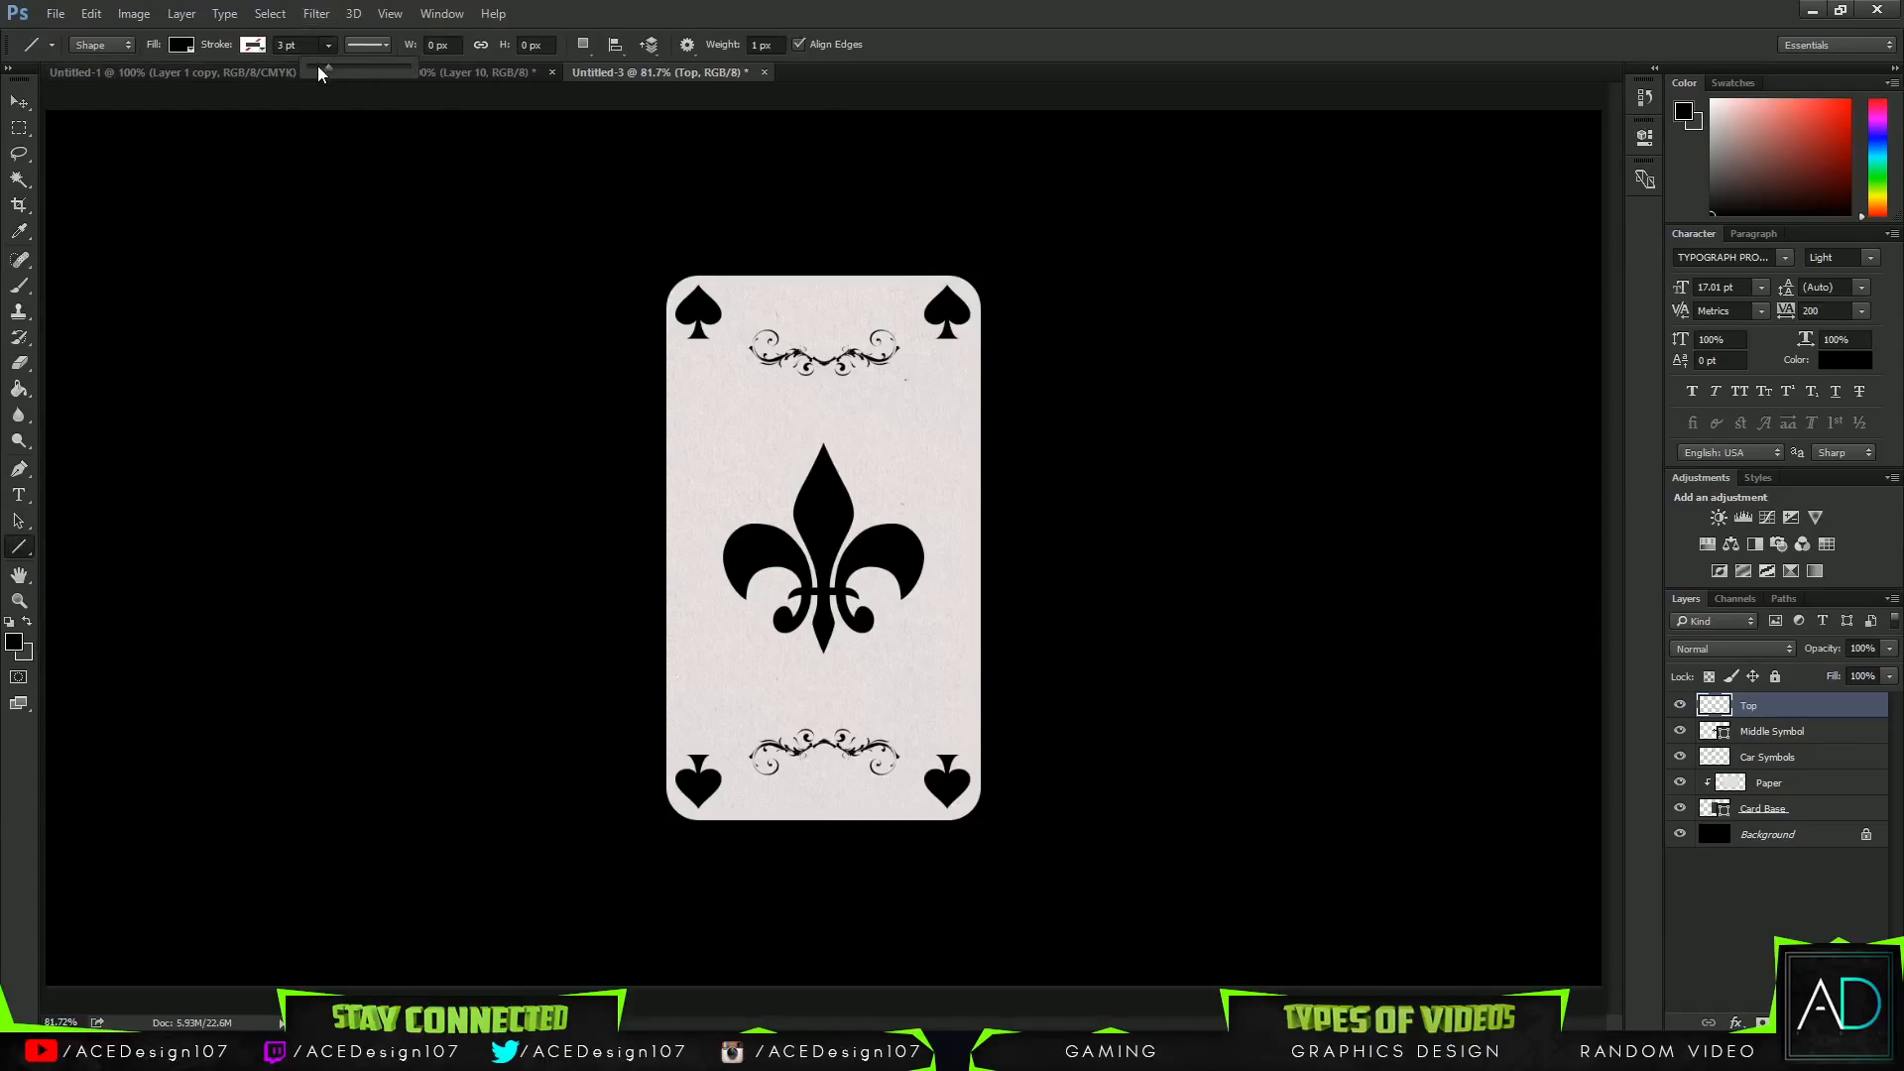
drag(697, 332, 688, 755)
Widen the vertical line to about 4 px, accepting its conversion to a regular path.
key(ctrl+t)
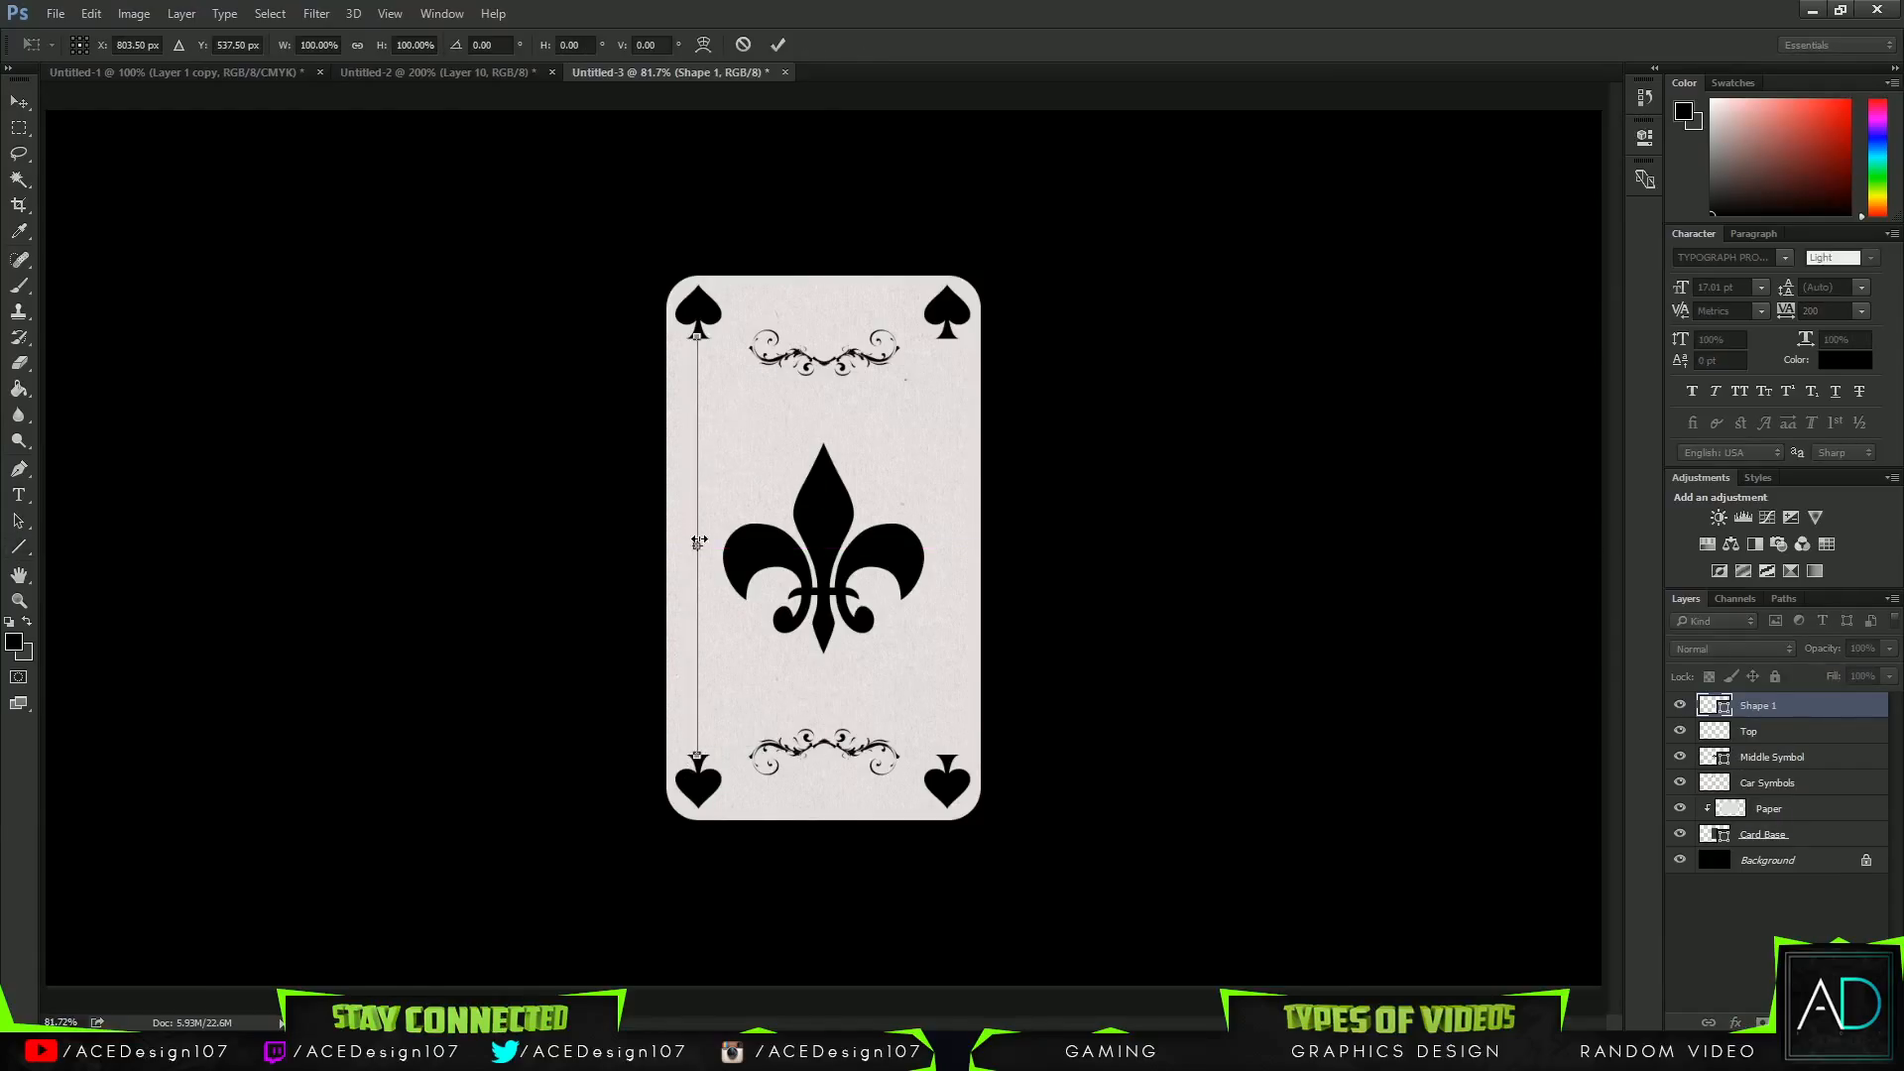
drag(699, 544, 701, 545)
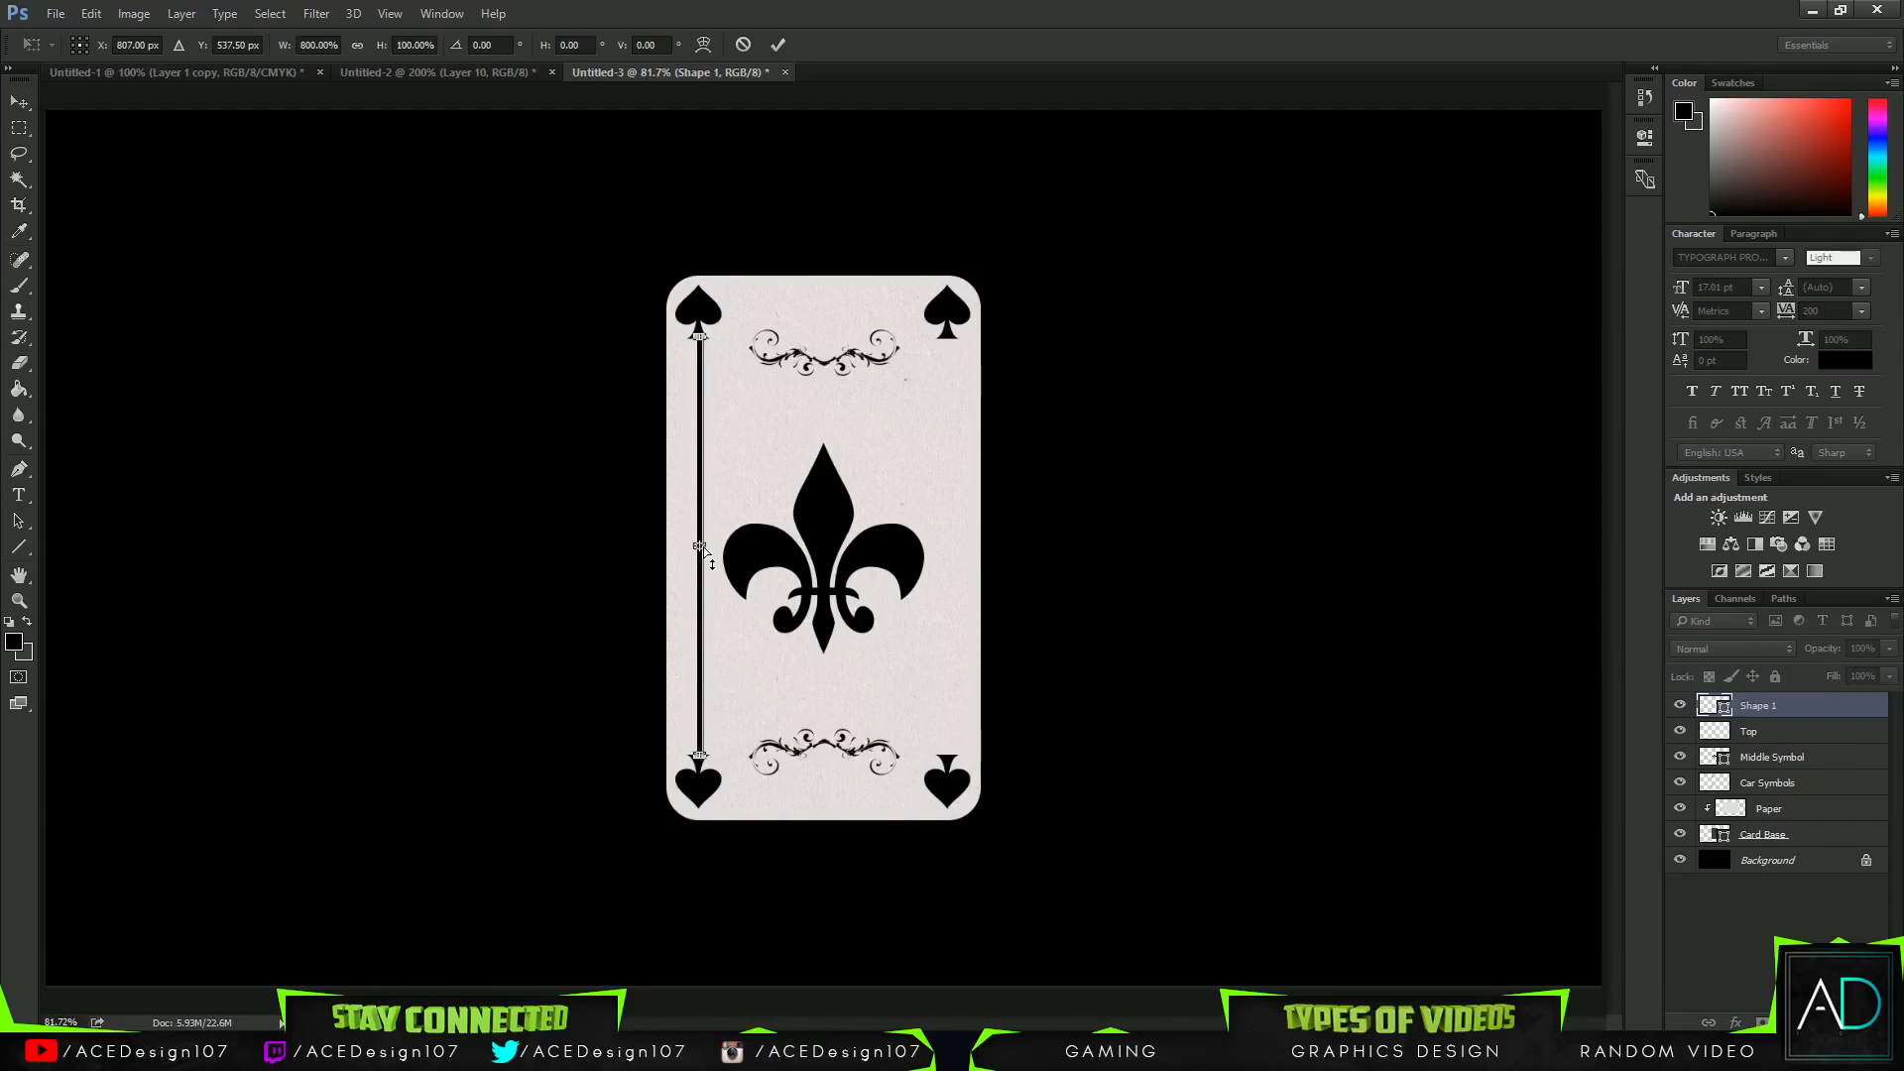
key(ctrl+plus)
key(ctrl+plus)
drag(524, 543, 518, 546)
key(Return)
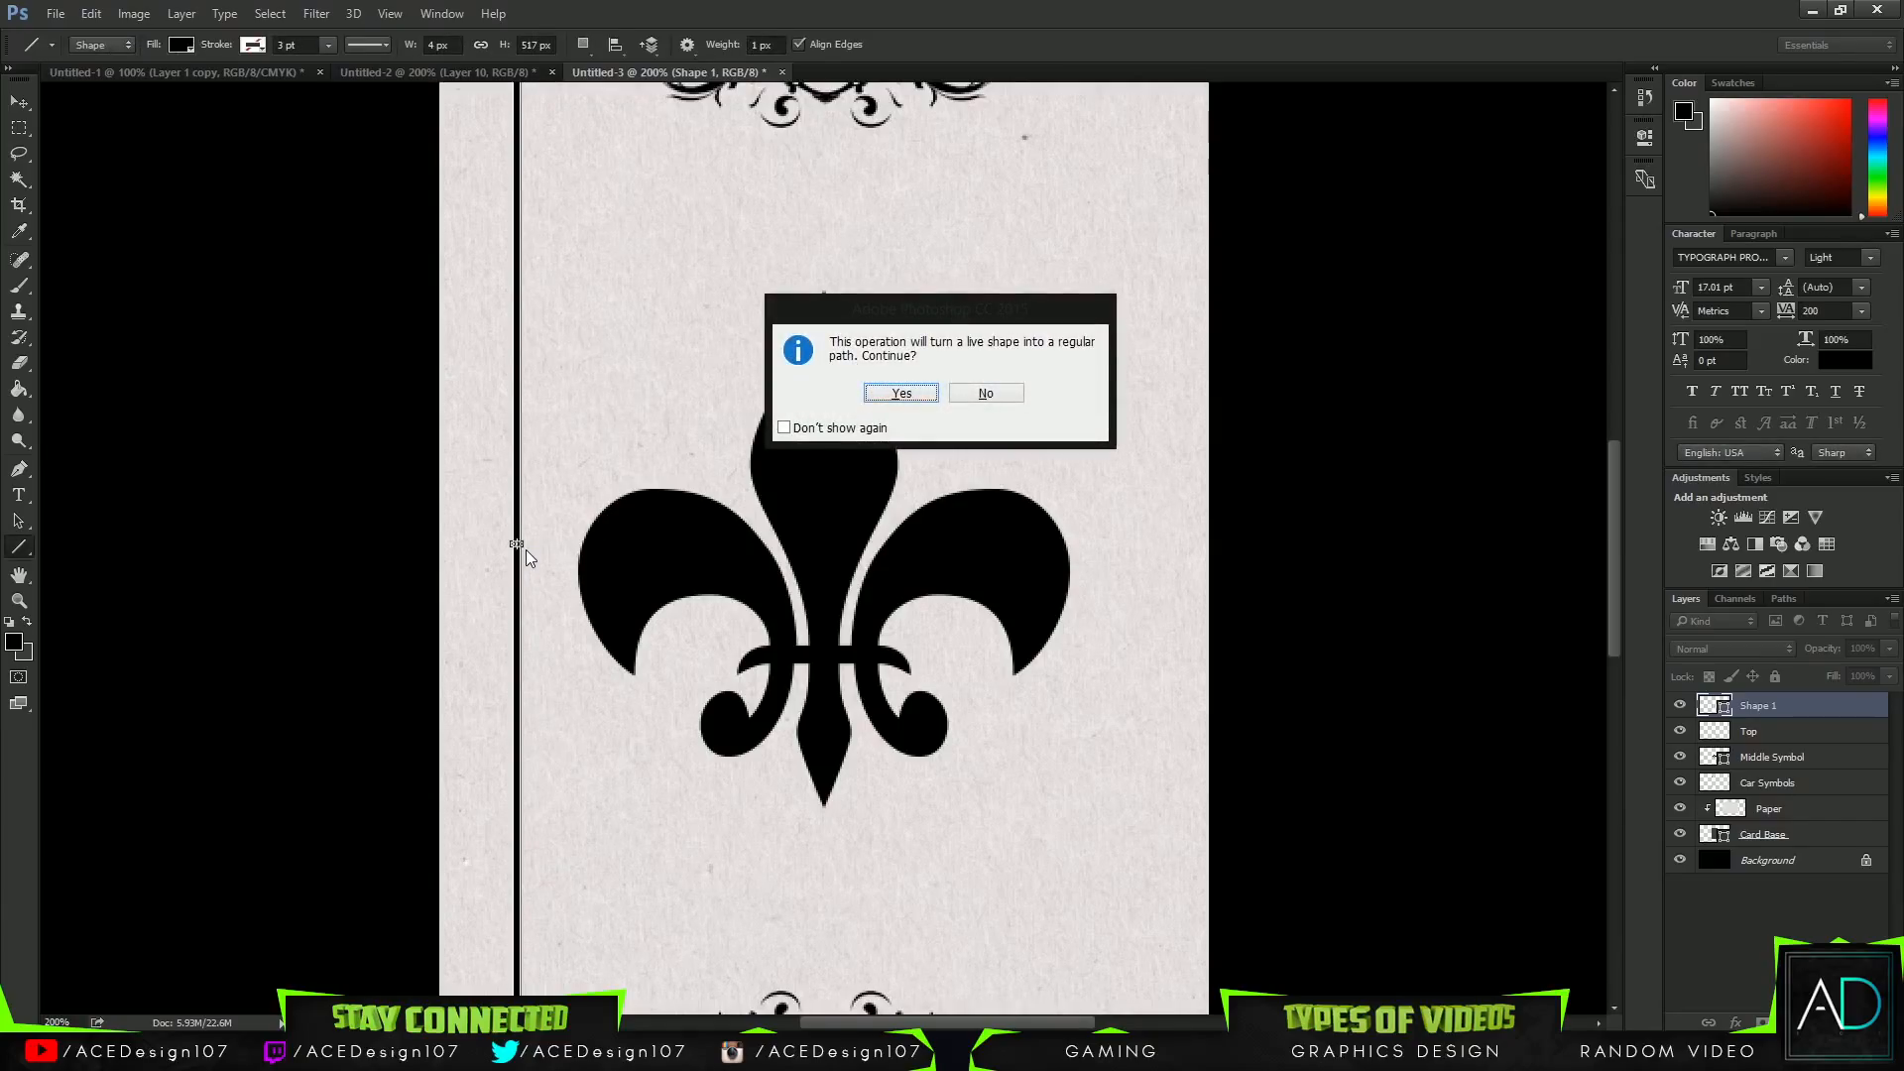
key(Return)
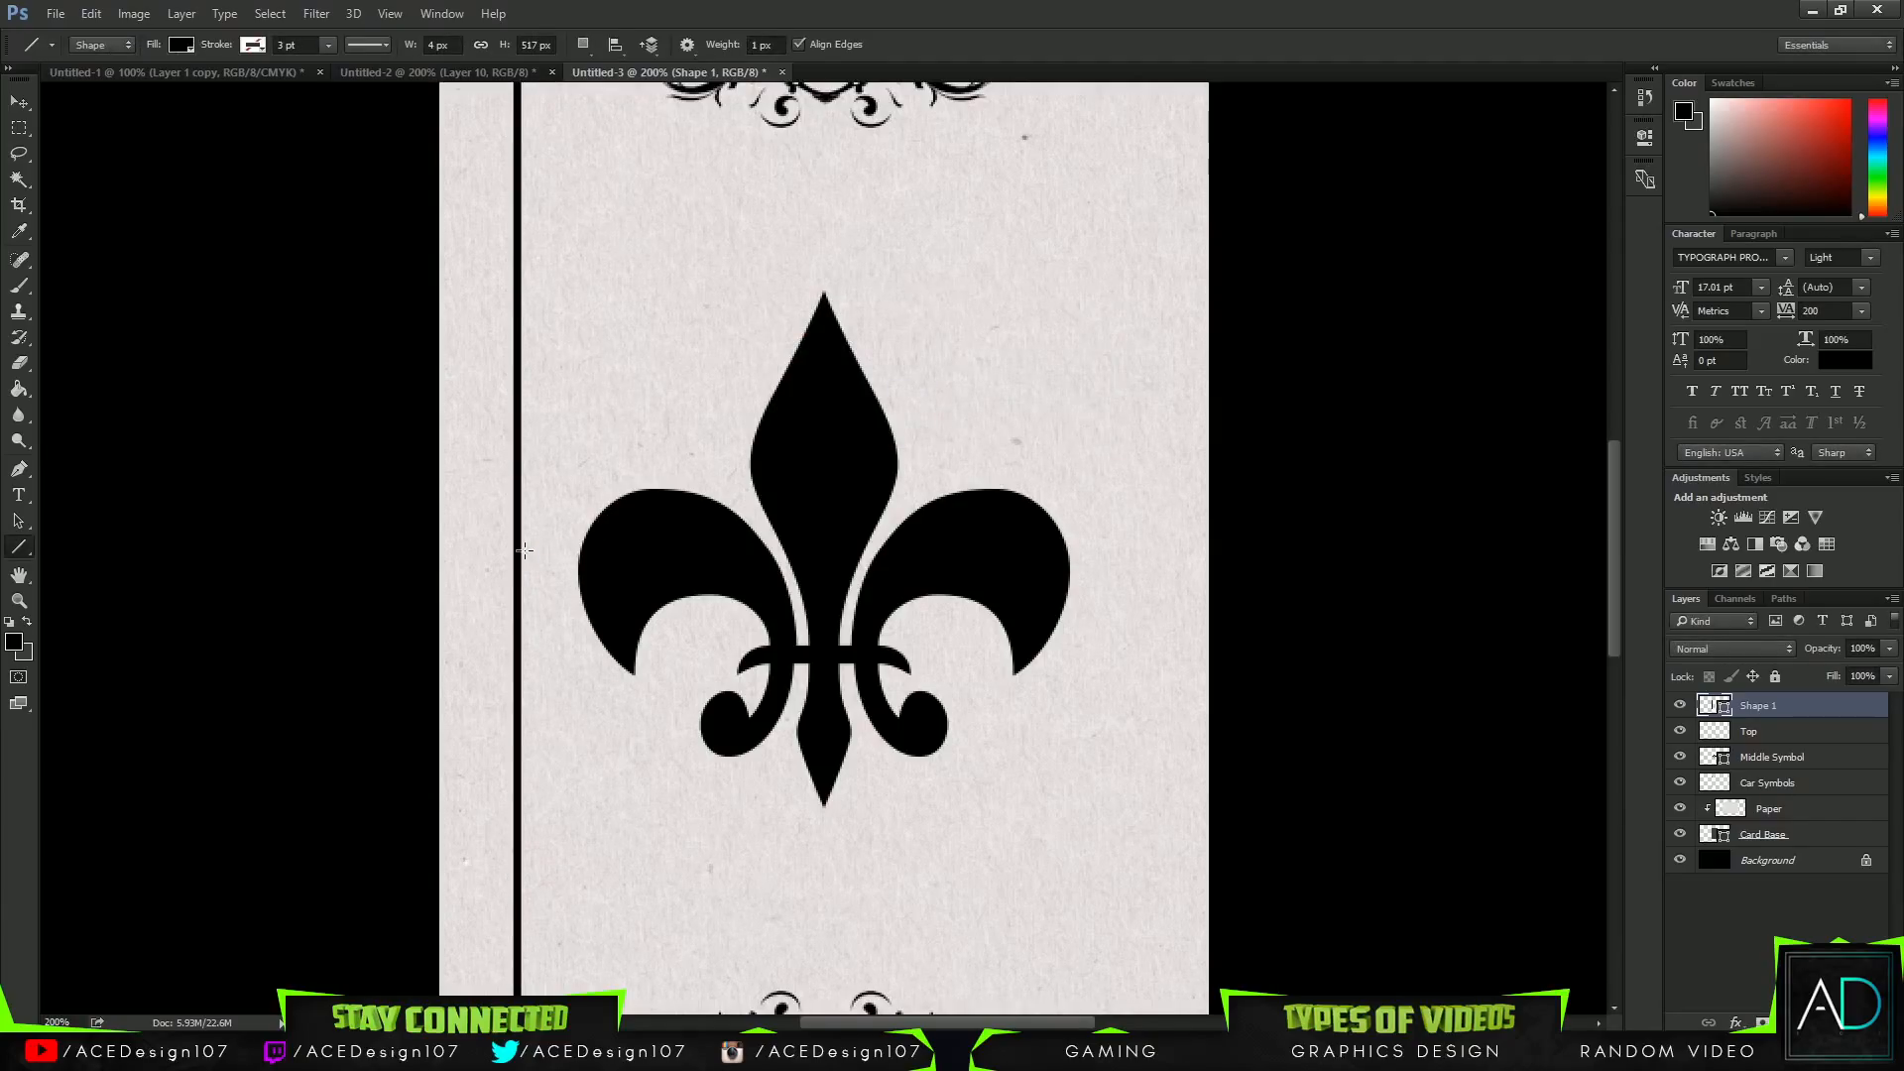
key(ctrl+0)
key(ctrl+t)
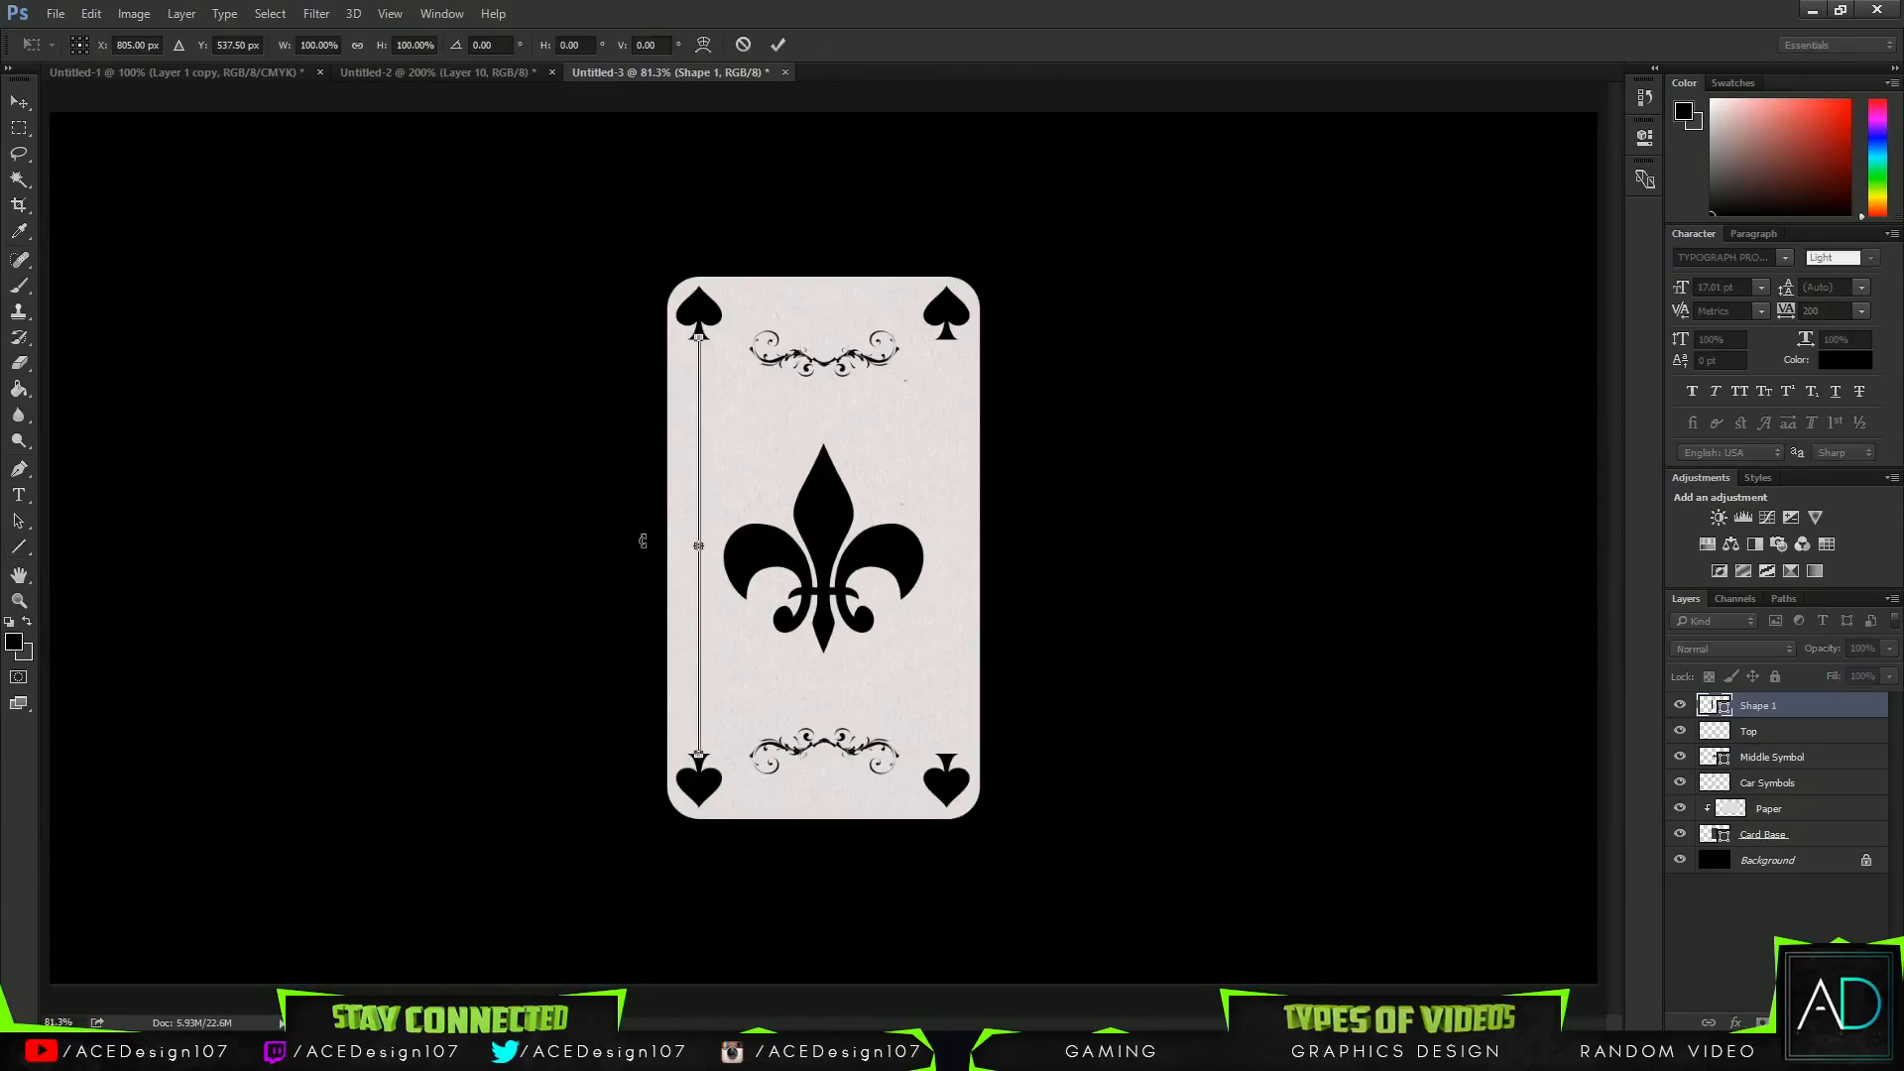
key(alt+Right)
key(alt+Right)
key(alt+Right)
key(alt+Right)
key(alt+Right)
key(alt+Right)
key(alt+Right)
key(alt+Right)
key(alt+Right)
key(alt+Right)
key(alt+Right)
key(alt+Right)
key(alt+Right)
key(alt+Right)
key(alt+Right)
key(alt+Right)
key(alt+Right)
key(alt+Right)
key(alt+Right)
key(alt+Right)
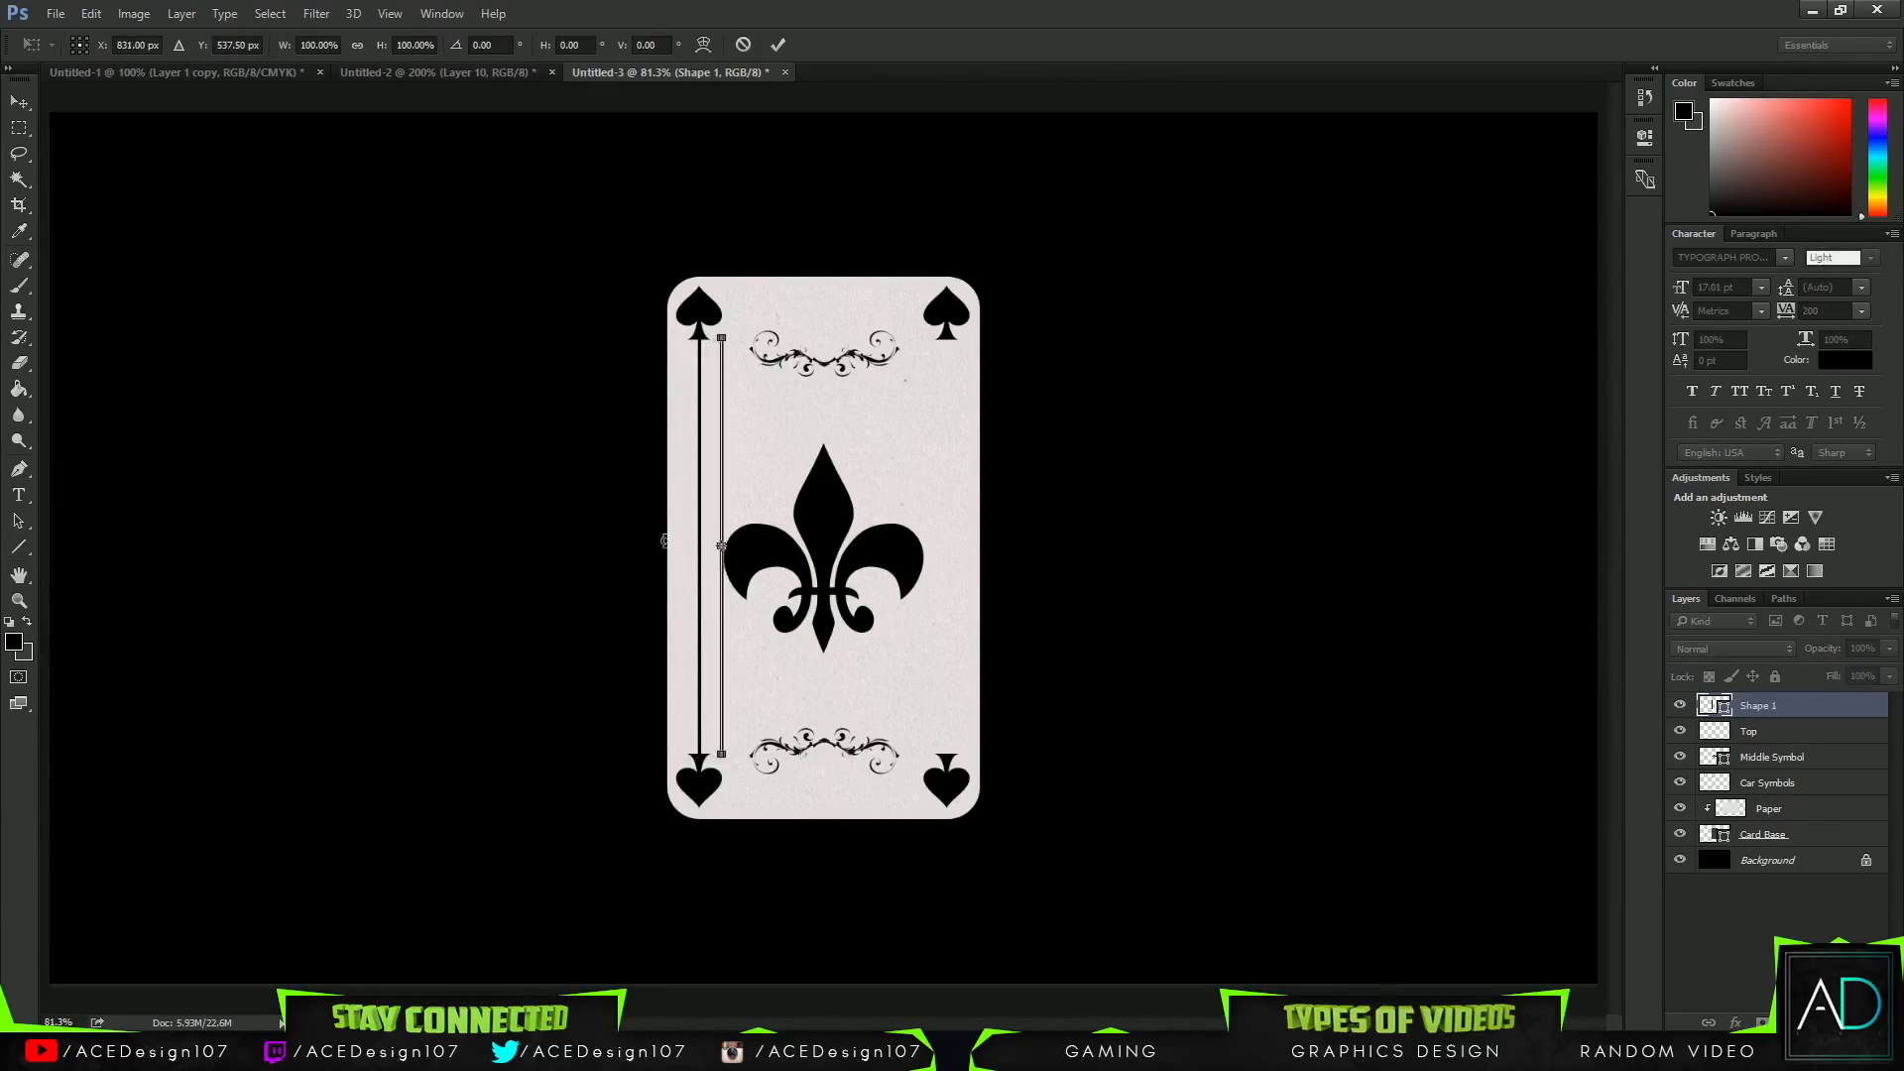
key(Right)
key(Right)
key(Right)
key(Right)
key(Right)
key(Right)
key(Right)
key(Right)
key(Right)
key(Right)
key(Right)
key(Right)
key(Right)
key(Right)
key(Right)
key(Right)
key(Right)
key(Right)
key(Right)
key(Right)
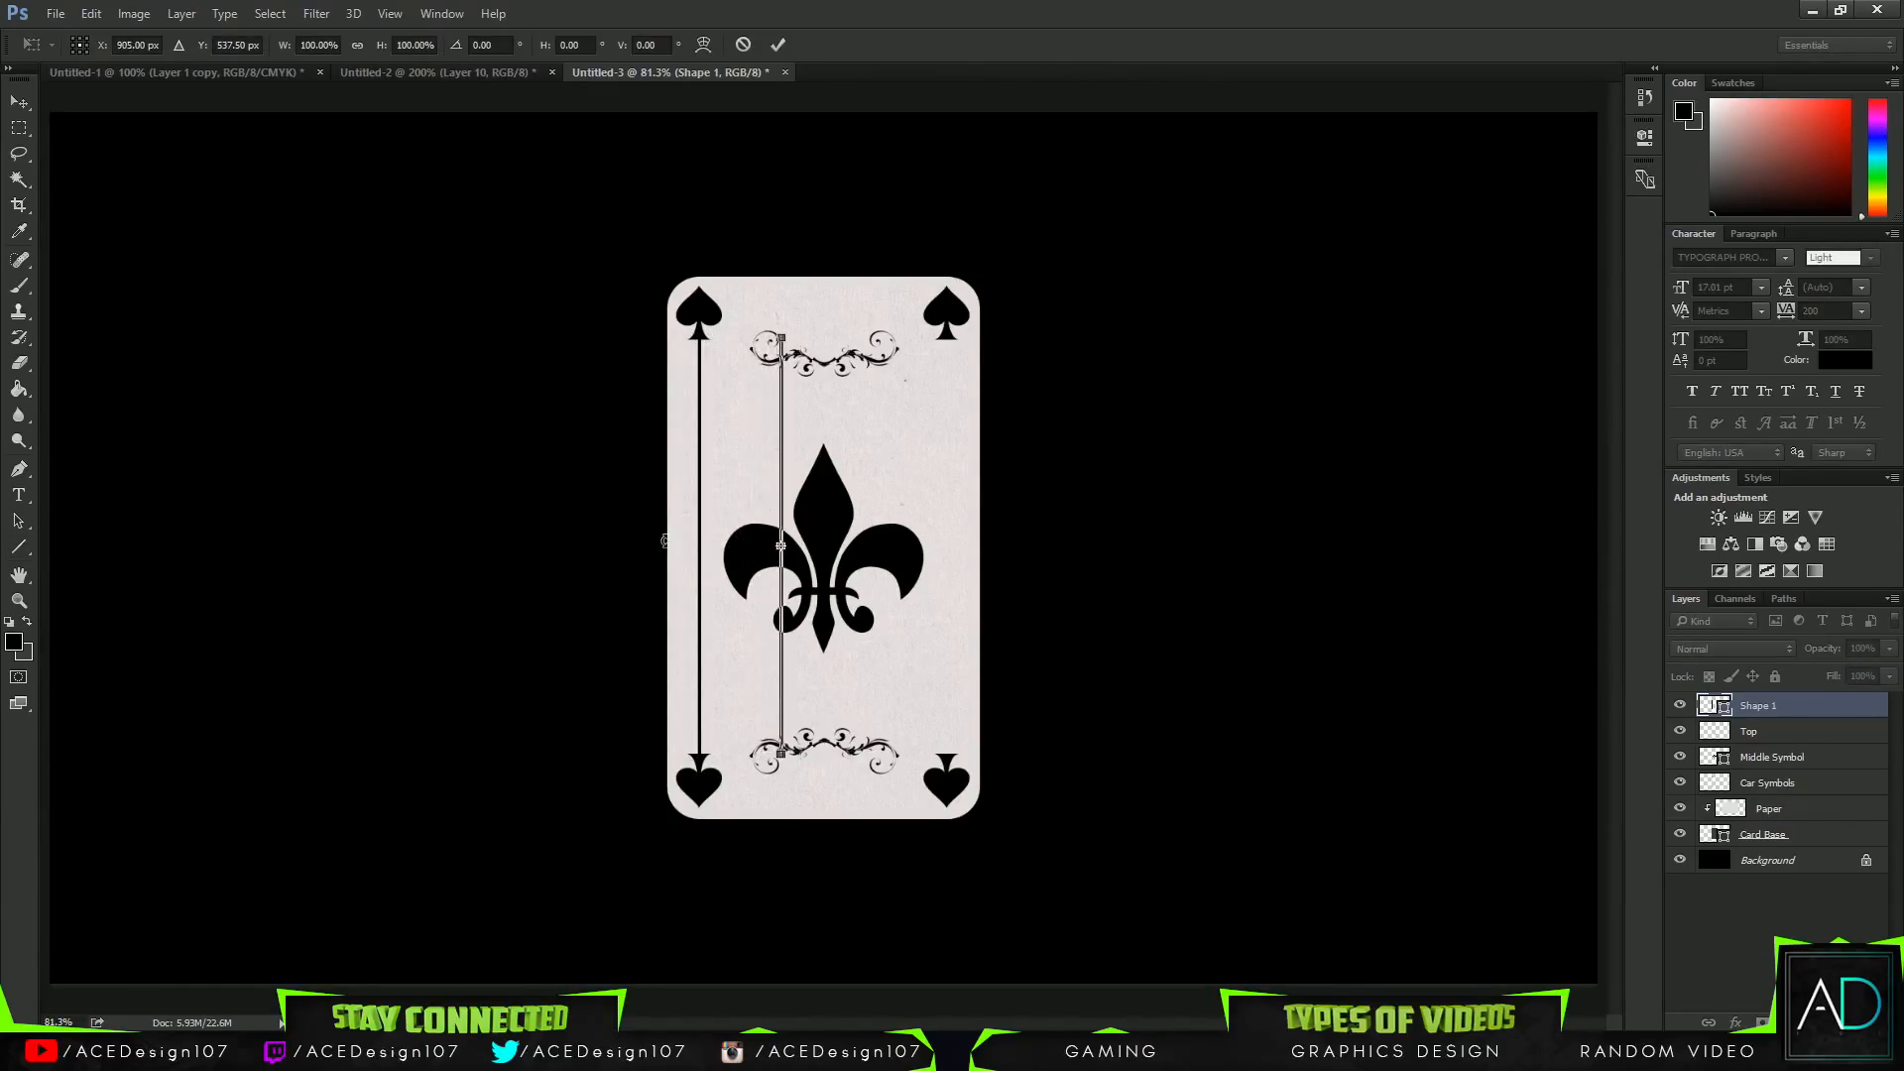
key(Right)
key(Right)
key(Right)
key(Right)
key(Right)
key(Right)
key(Right)
key(Right)
key(Right)
key(Right)
key(Right)
key(Right)
key(Right)
key(Right)
key(Right)
key(Right)
key(Right)
key(Right)
key(Right)
key(Right)
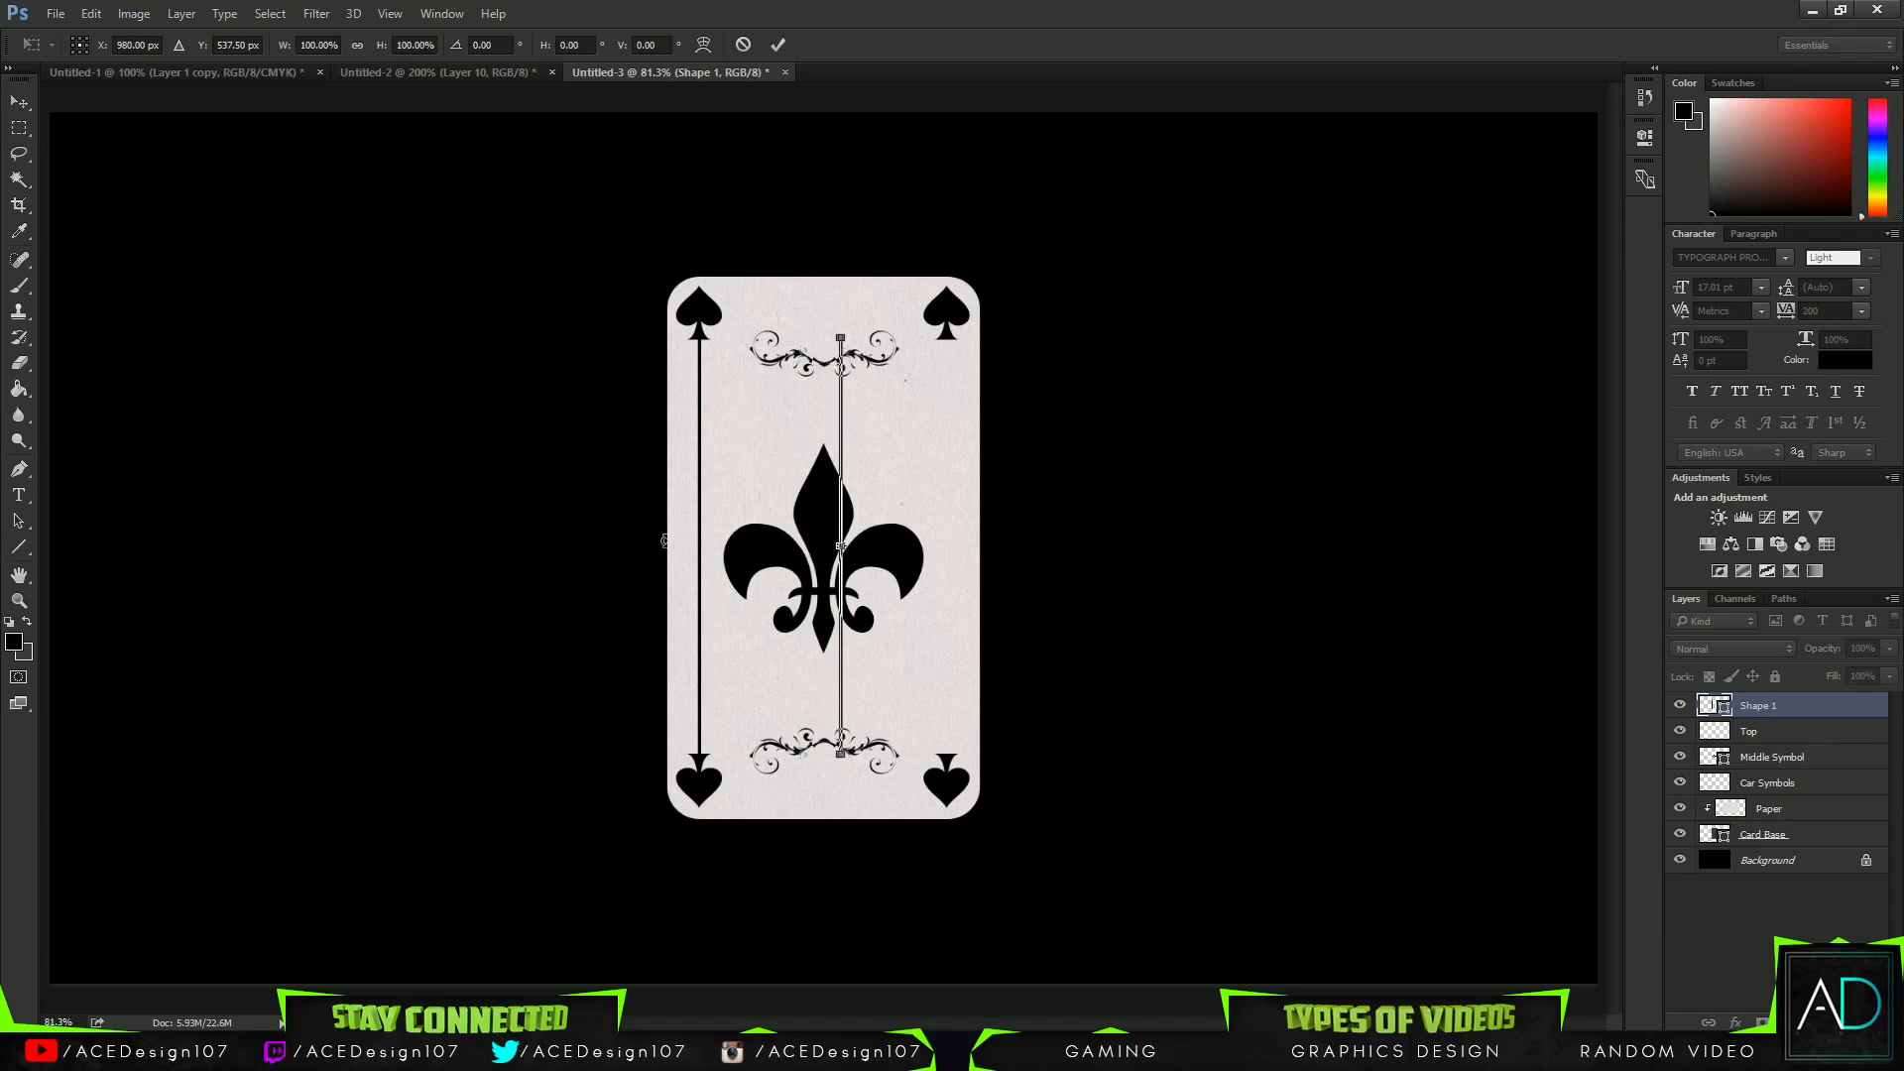
key(Right)
key(Right)
key(Right)
key(Right)
key(Right)
key(Right)
key(Right)
key(Right)
key(Right)
key(Right)
key(Right)
key(Right)
key(Right)
key(Right)
key(Right)
key(Right)
key(Right)
key(Right)
key(Right)
key(Right)
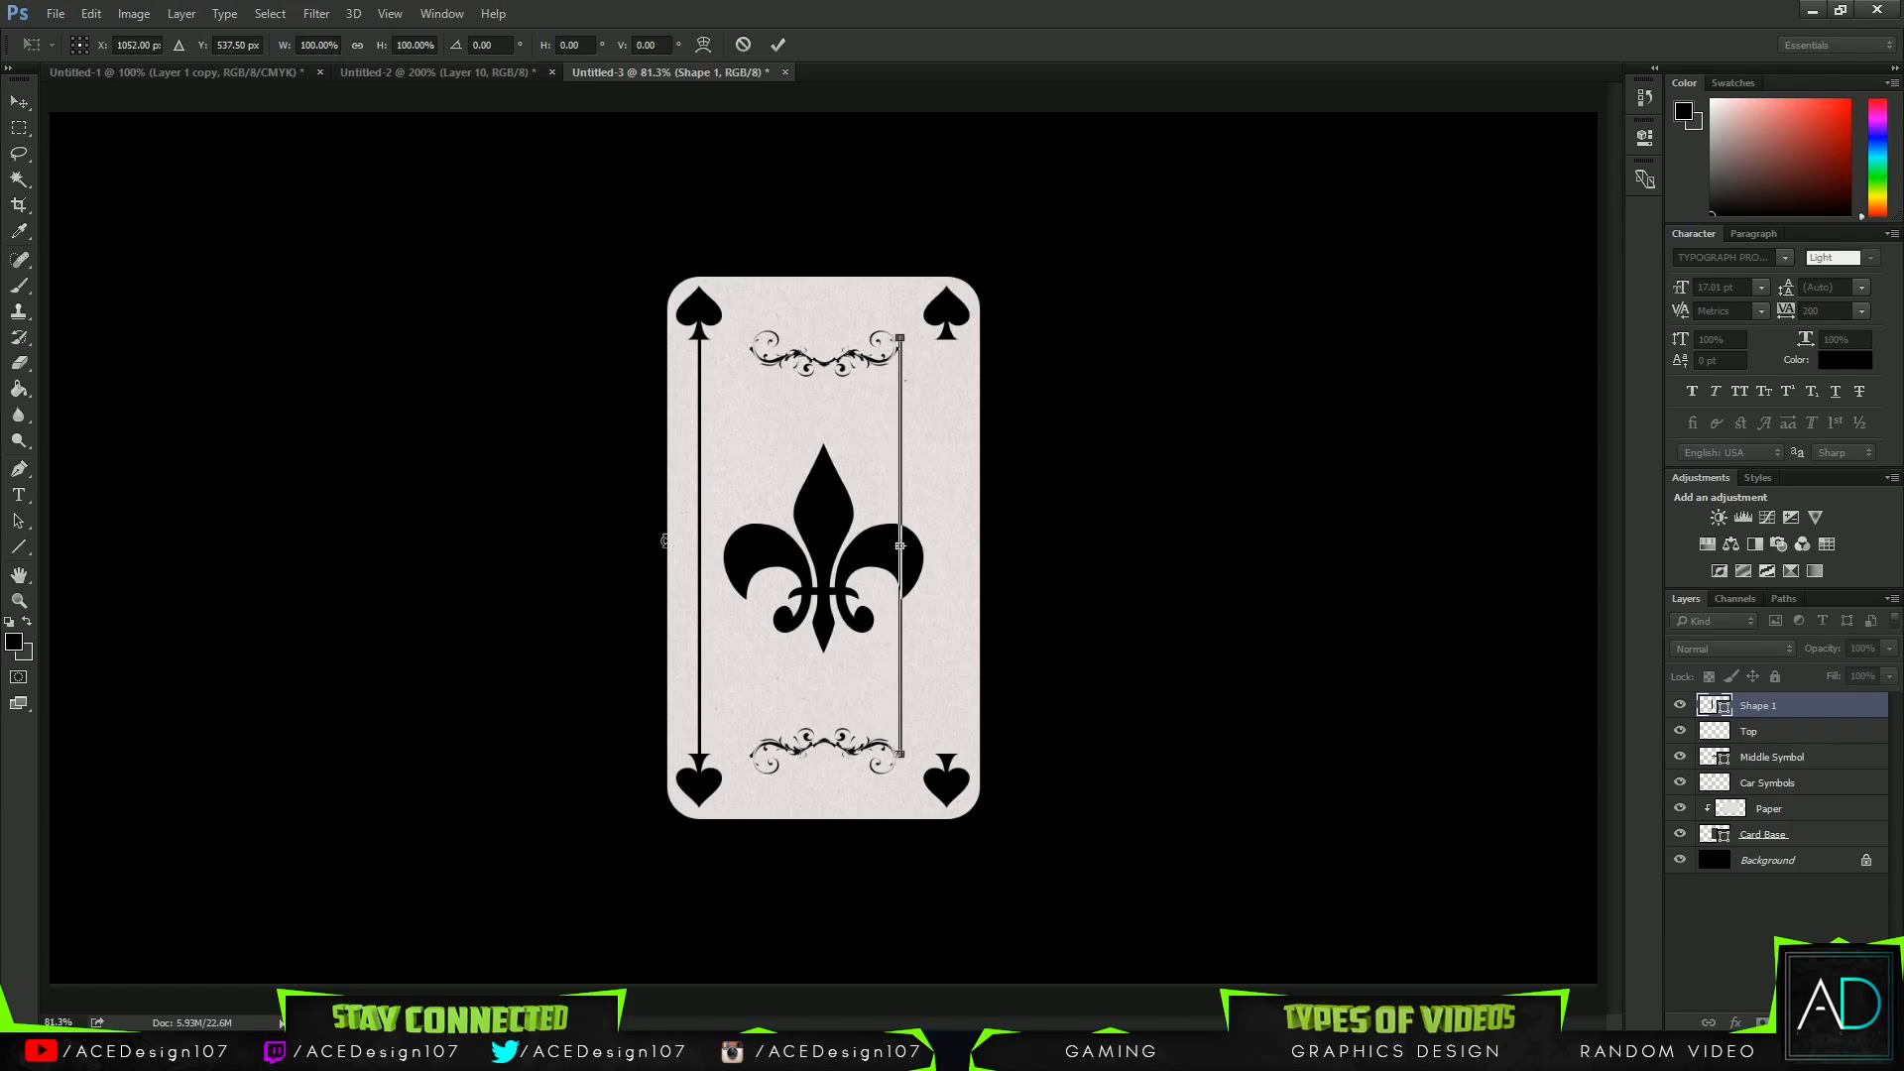
key(Right)
key(Right)
key(Right)
key(Right)
key(Right)
key(Right)
key(Right)
key(Right)
key(Right)
key(Right)
key(Right)
key(Right)
key(Right)
key(Right)
key(Right)
key(Right)
key(Right)
key(Right)
key(Right)
key(Right)
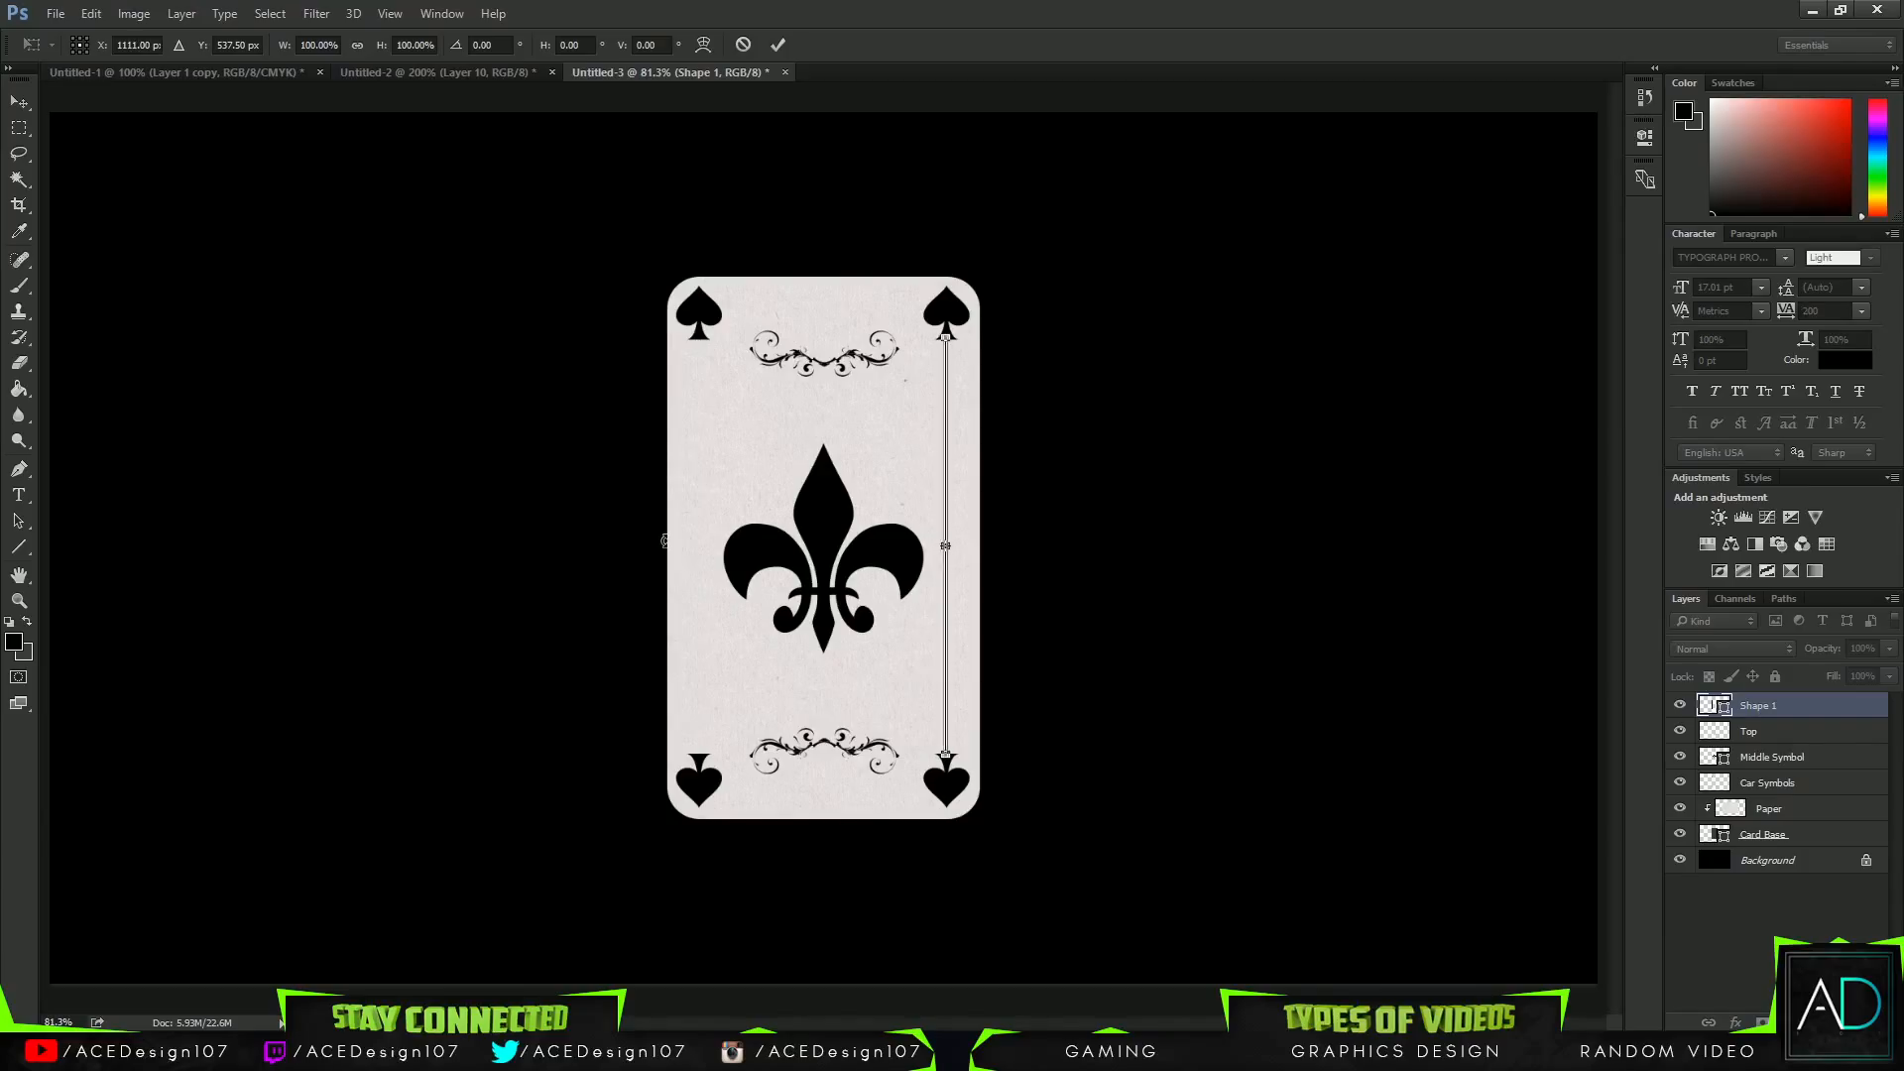
key(ctrl+z)
key(Return)
Duplicate the vertical line and move the copy straight right until it joins the card's upper-right and lower-right spades.
key(ctrl+j)
key(ctrl+t)
key(Right)
key(Right)
key(Right)
key(Right)
key(Right)
key(Right)
key(Right)
key(Right)
key(Right)
key(Right)
key(Right)
key(Right)
key(Right)
key(Right)
key(Right)
key(Right)
key(Right)
key(Right)
key(Right)
key(Right)
key(Right)
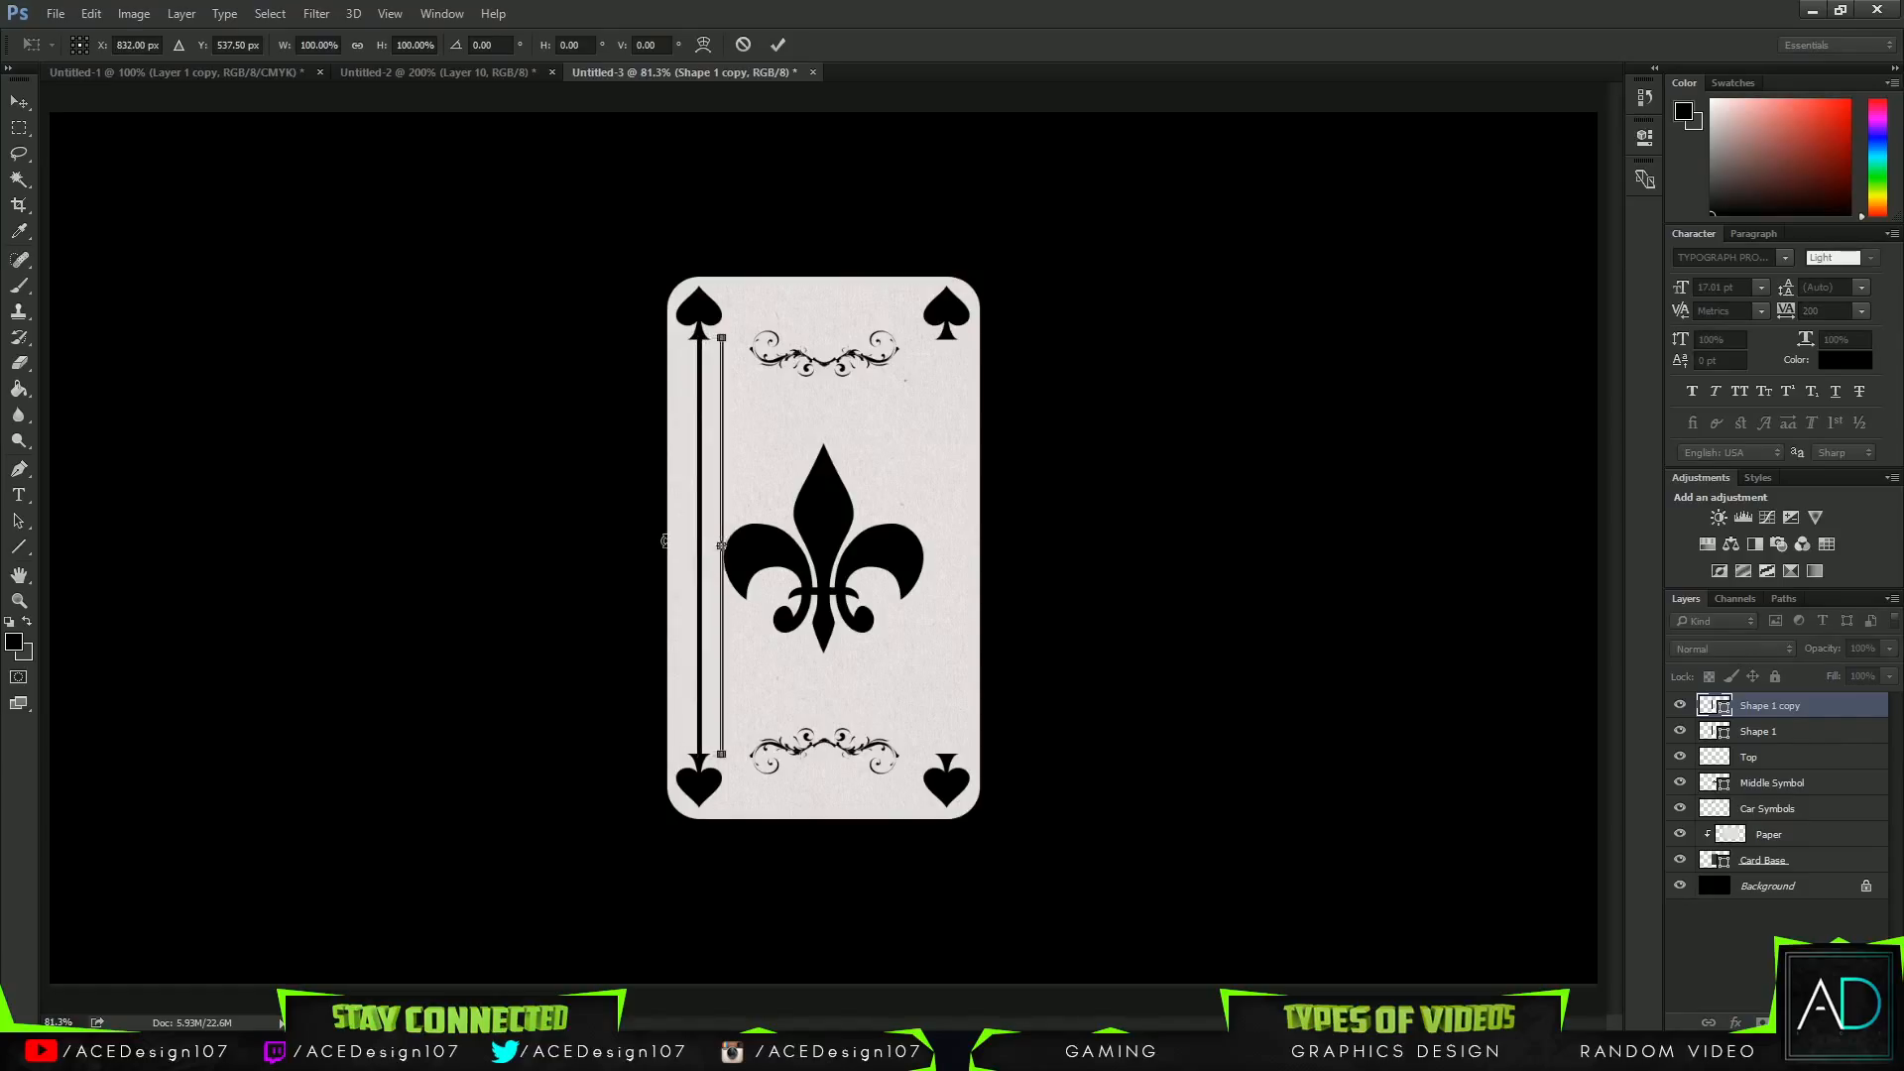
key(Right)
key(Right)
key(Right)
key(Right)
key(Right)
key(Right)
key(Right)
key(Right)
key(Right)
key(Right)
key(Right)
key(Right)
key(Right)
key(Right)
key(Right)
key(Right)
key(Right)
key(Right)
key(Right)
key(Right)
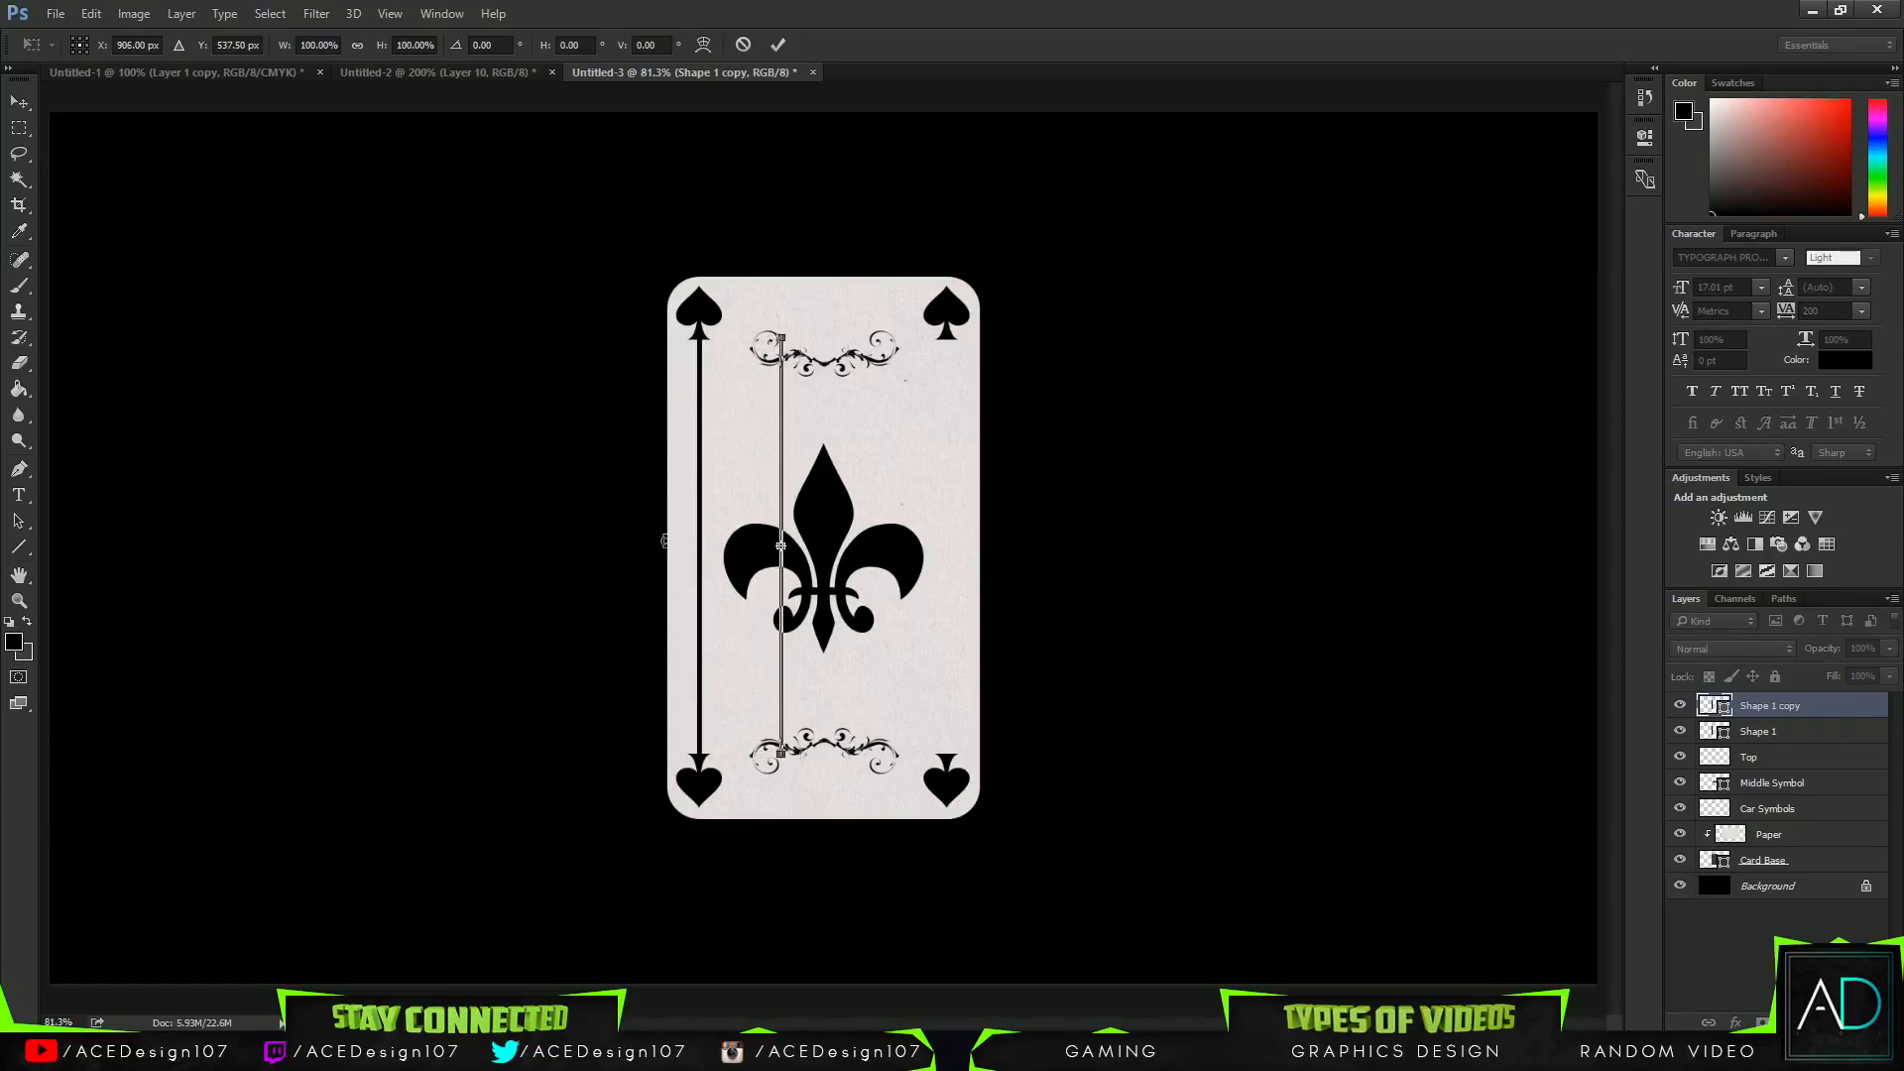
key(Right)
key(Right)
key(Right)
key(Right)
key(Right)
key(Right)
key(Right)
key(Right)
key(Right)
key(Right)
key(Right)
key(Right)
key(Right)
key(Right)
key(Right)
key(Right)
key(Right)
key(Right)
key(Right)
key(Right)
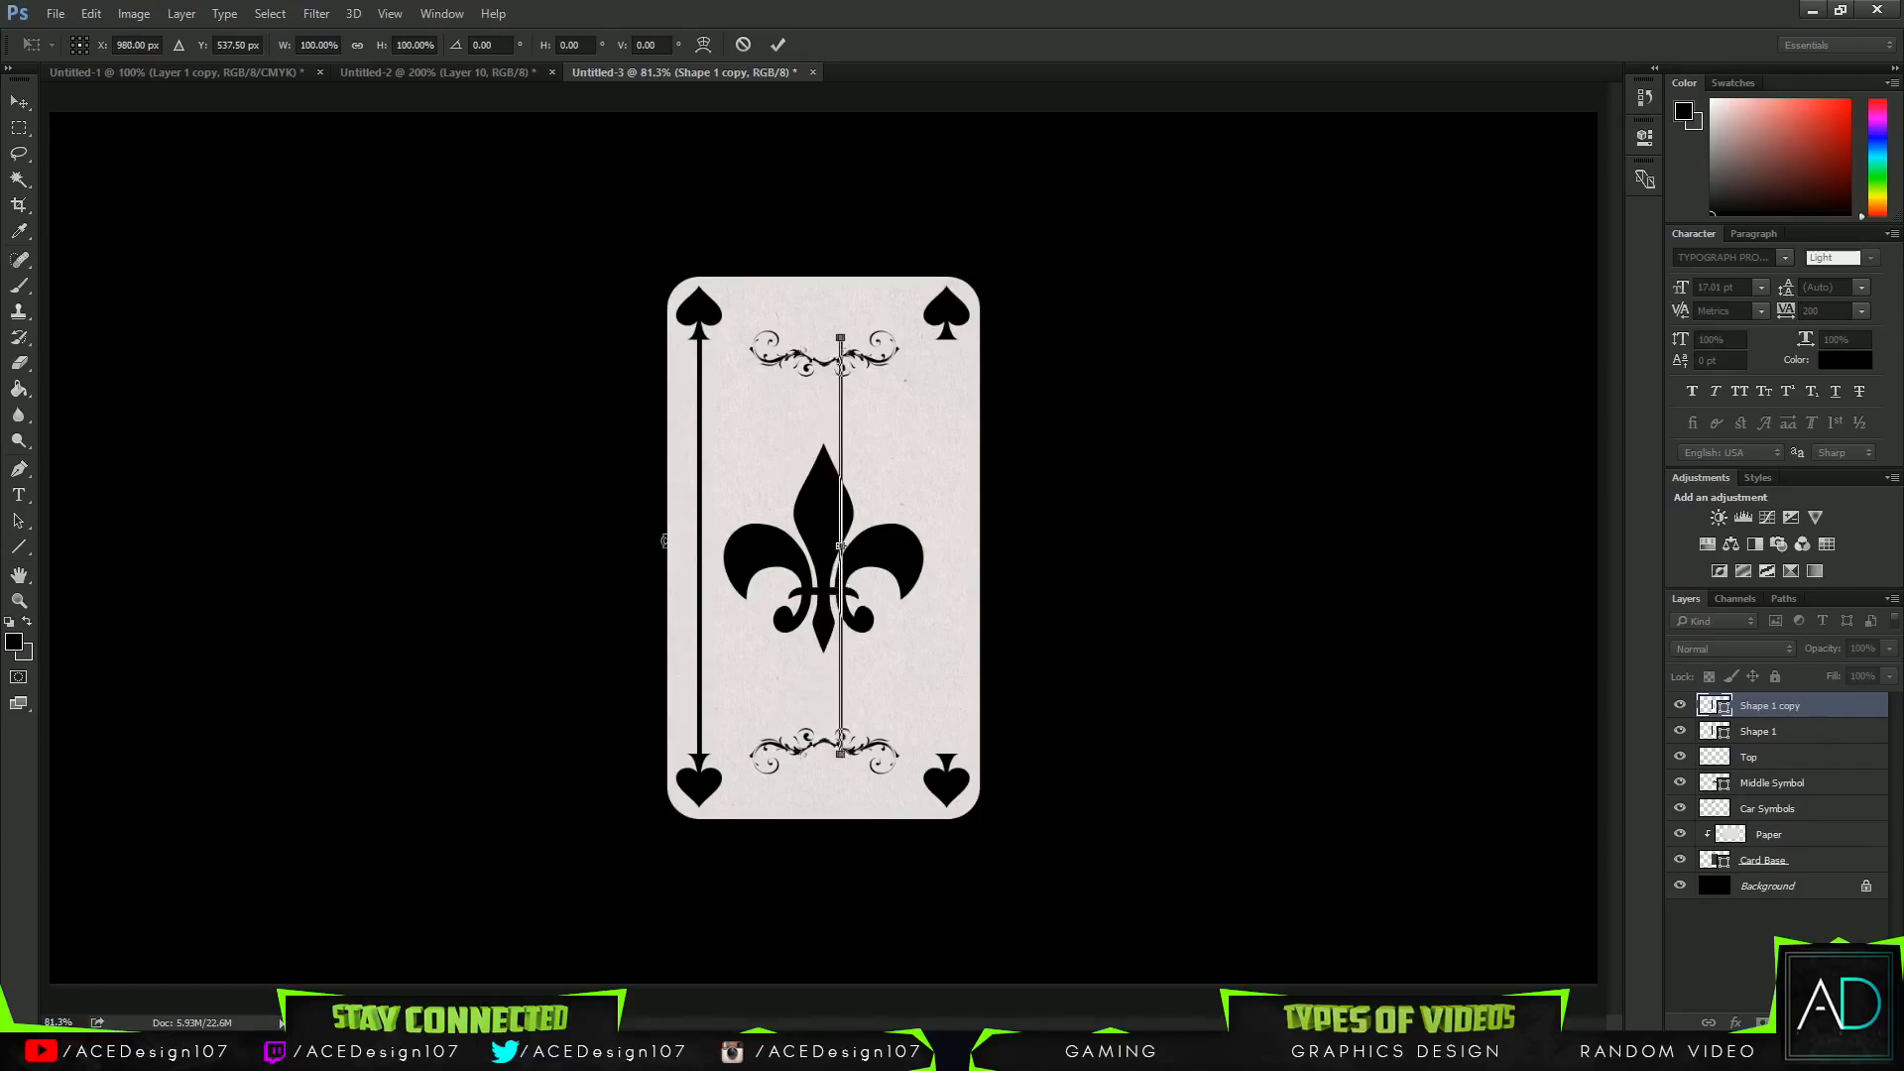
key(Right)
key(Right)
key(Right)
key(Right)
key(Right)
key(Right)
key(Right)
key(Right)
key(Right)
key(Right)
key(Right)
key(Right)
key(Right)
key(Right)
key(Right)
key(Right)
key(Right)
key(Right)
key(Right)
key(Right)
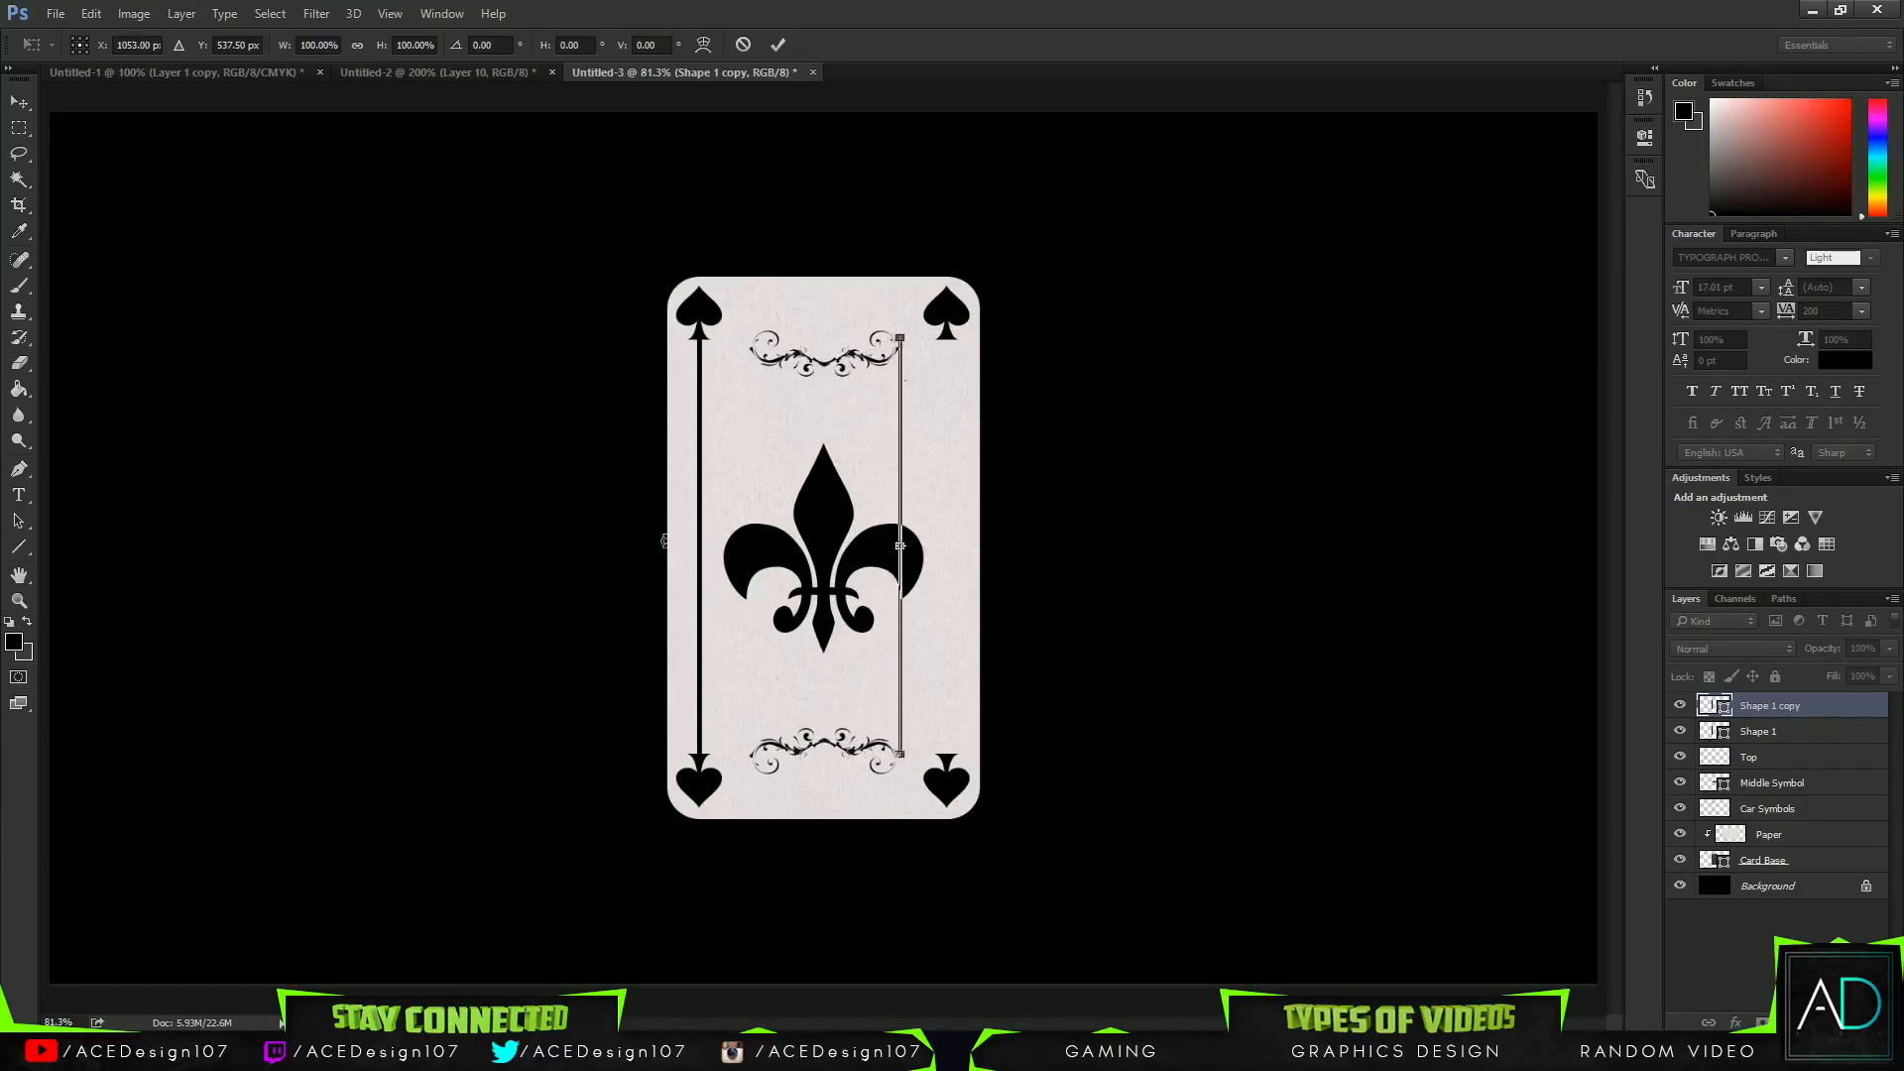
key(Right)
key(Right)
key(Right)
key(Right)
key(Right)
key(Right)
key(Right)
key(Right)
key(Right)
key(Right)
key(Right)
key(Right)
key(Right)
key(Right)
key(Right)
key(Right)
key(Right)
key(Right)
key(Right)
key(Right)
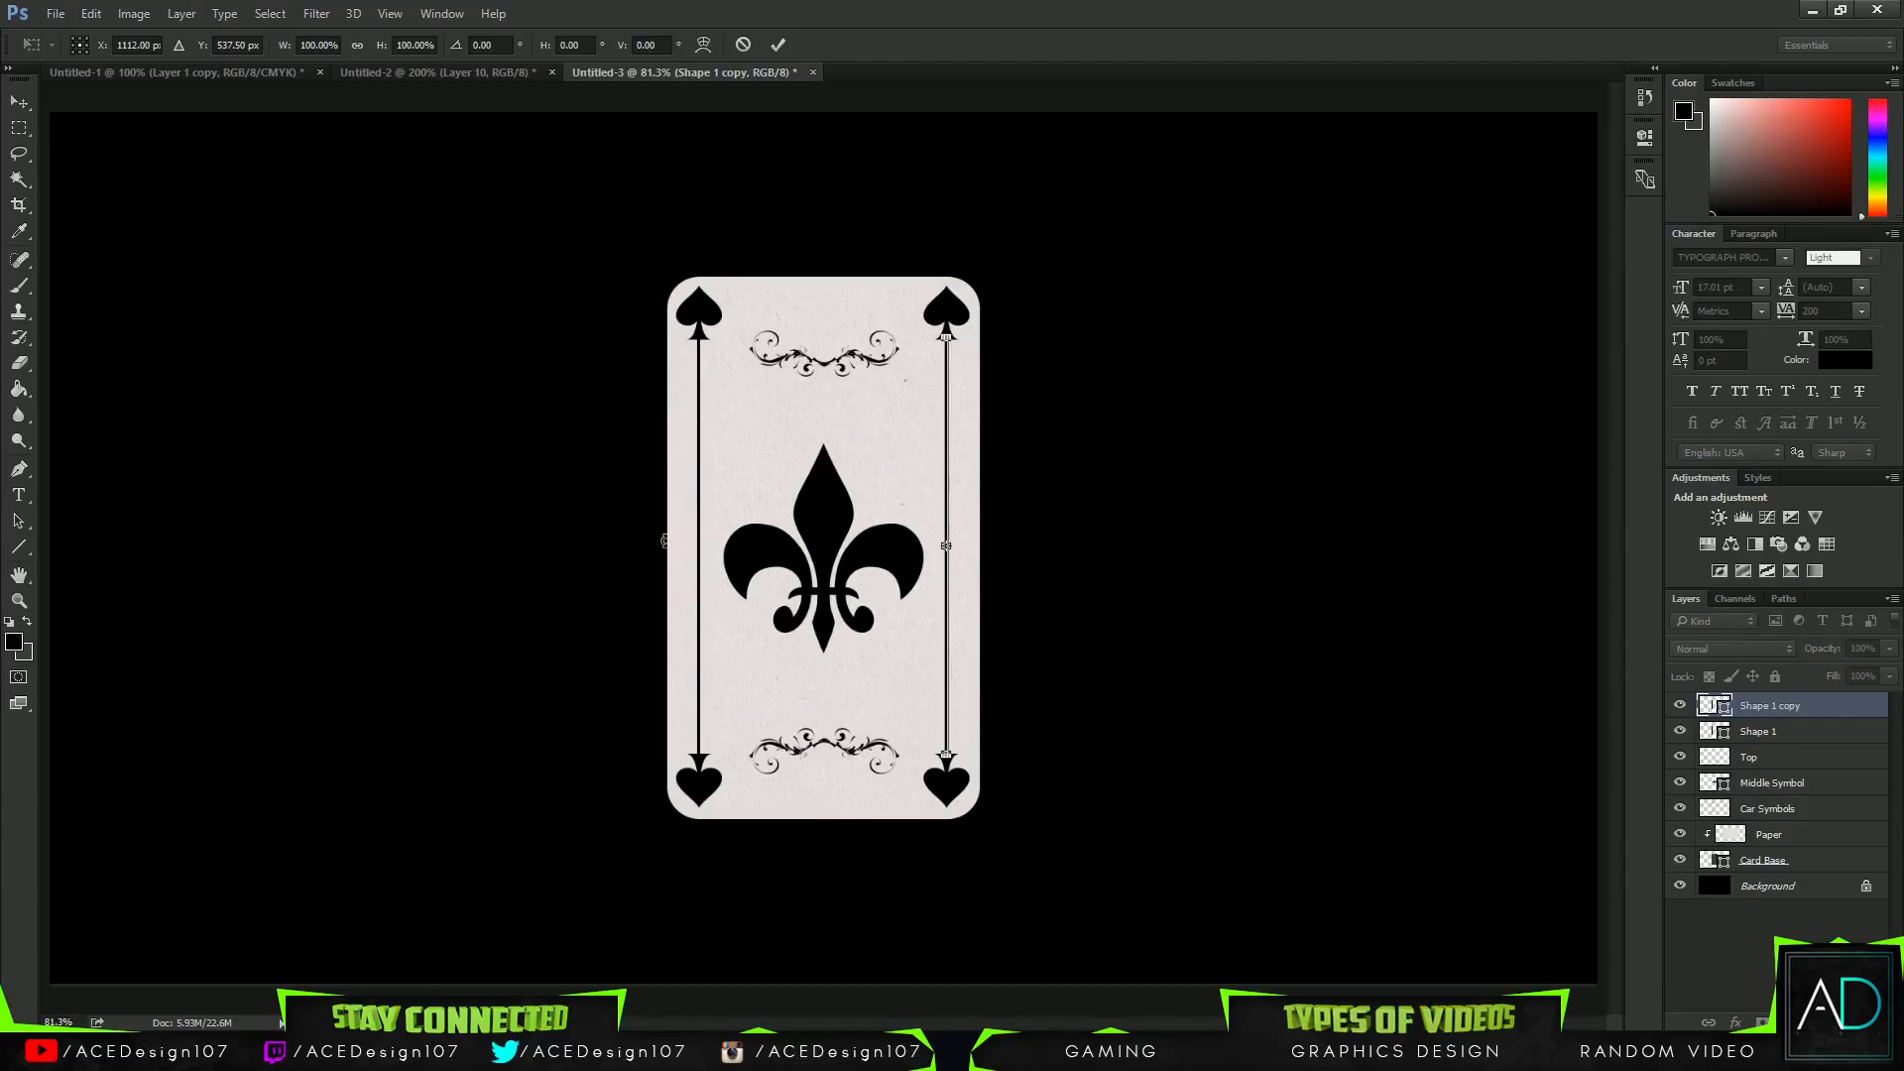
key(Return)
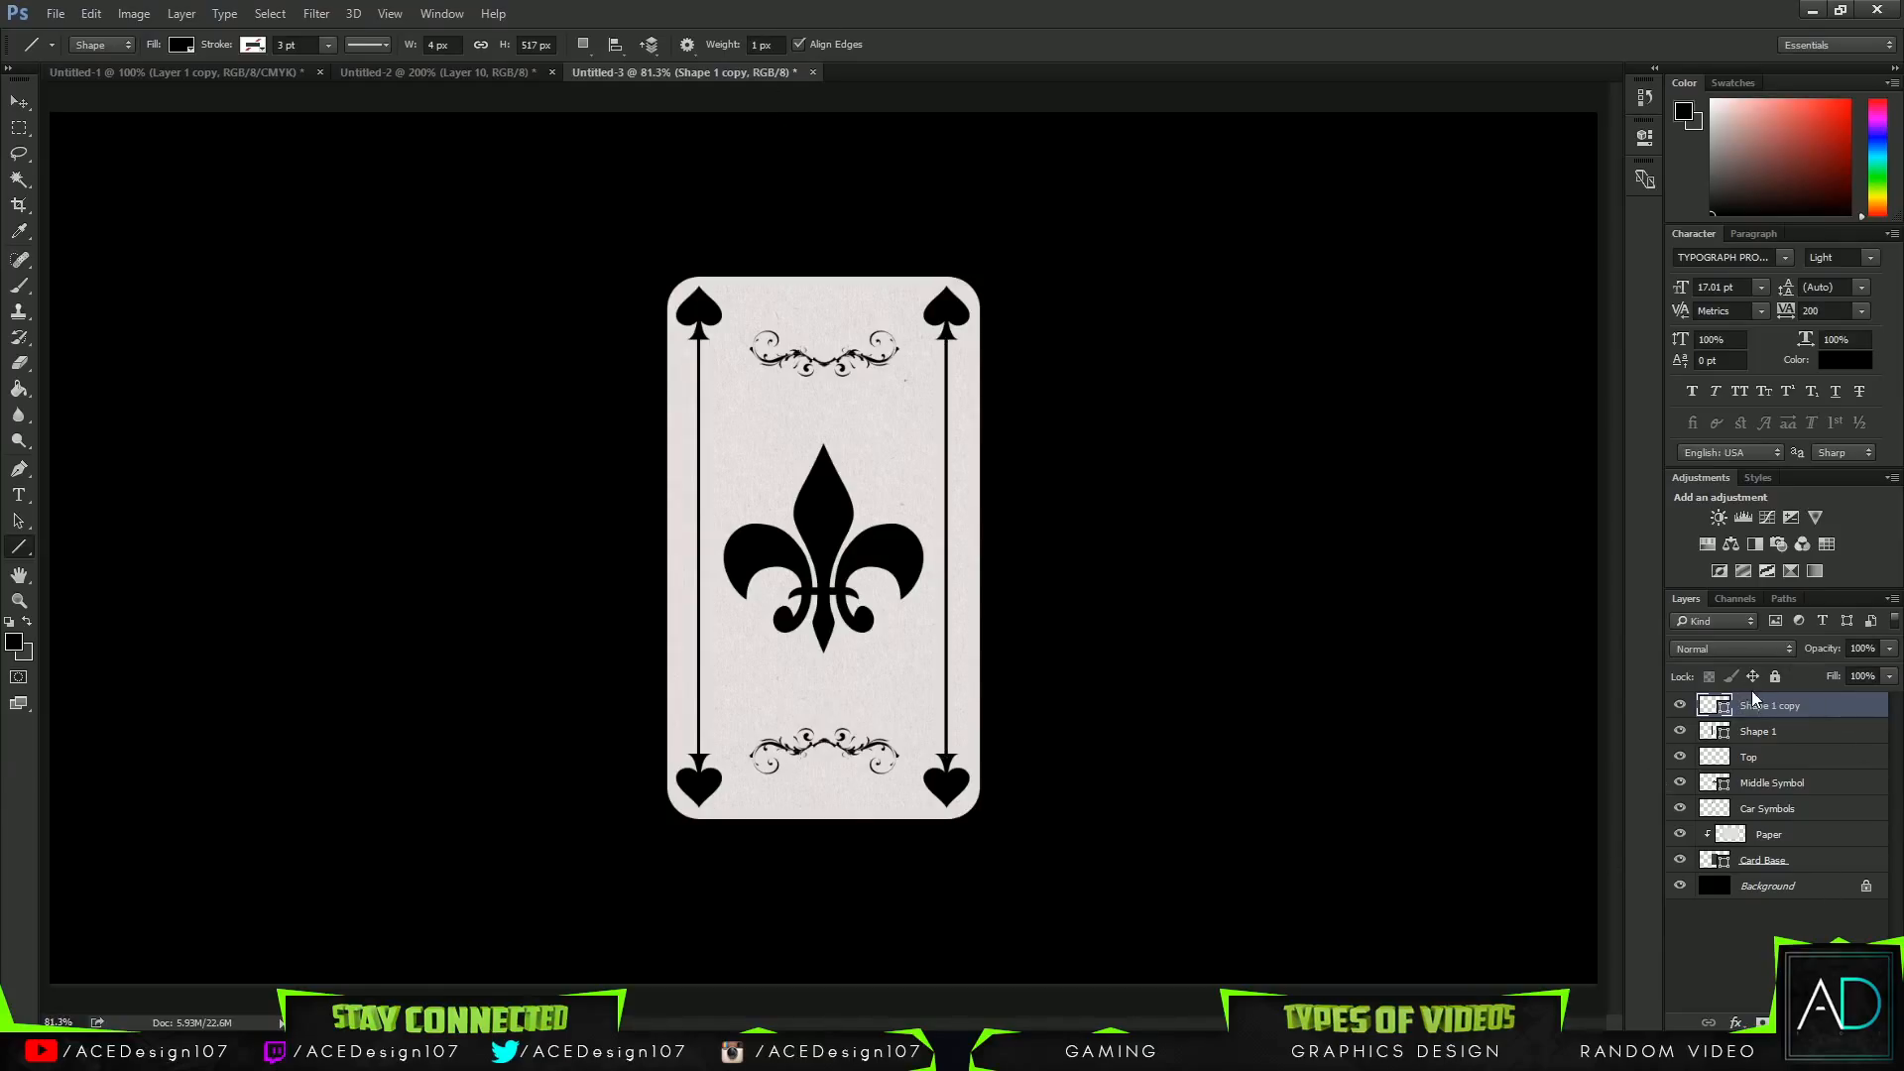
Change the fill of both vertical lines to the recently used dark grey.
click(181, 45)
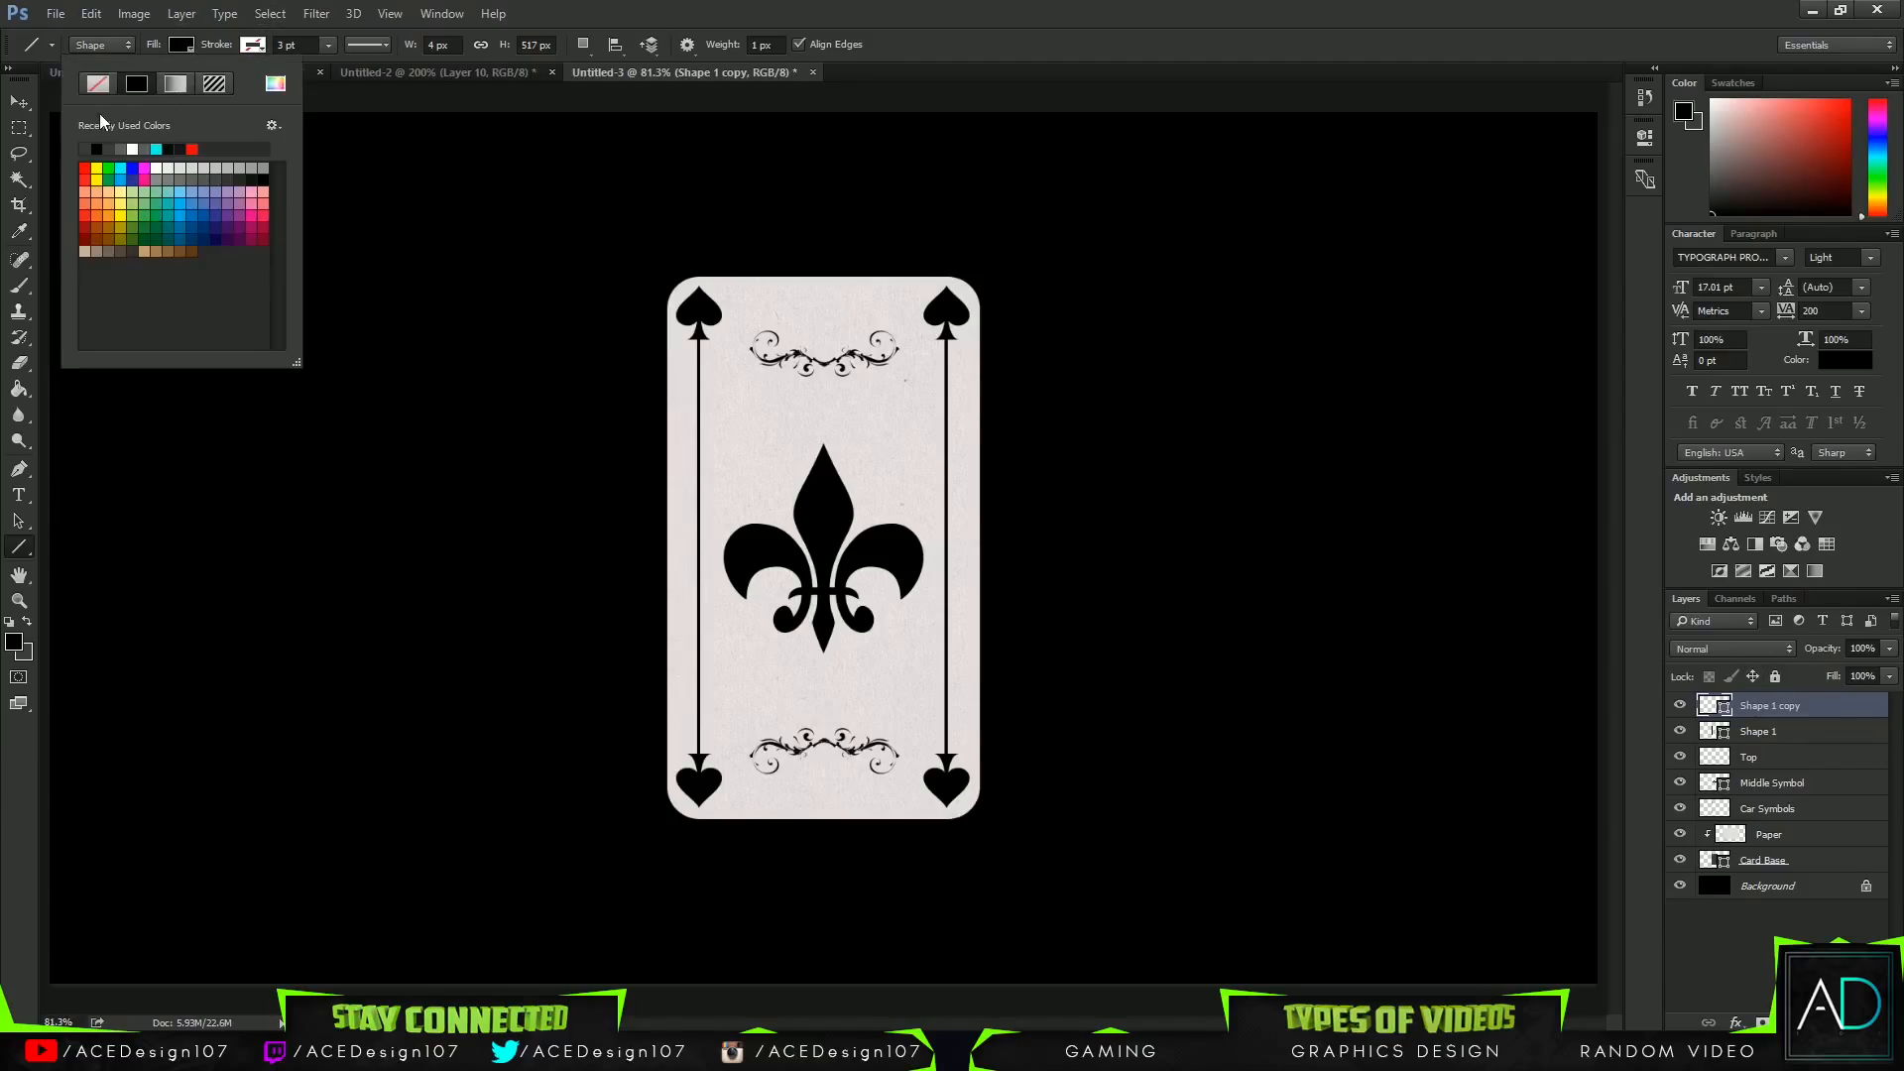
click(1156, 9)
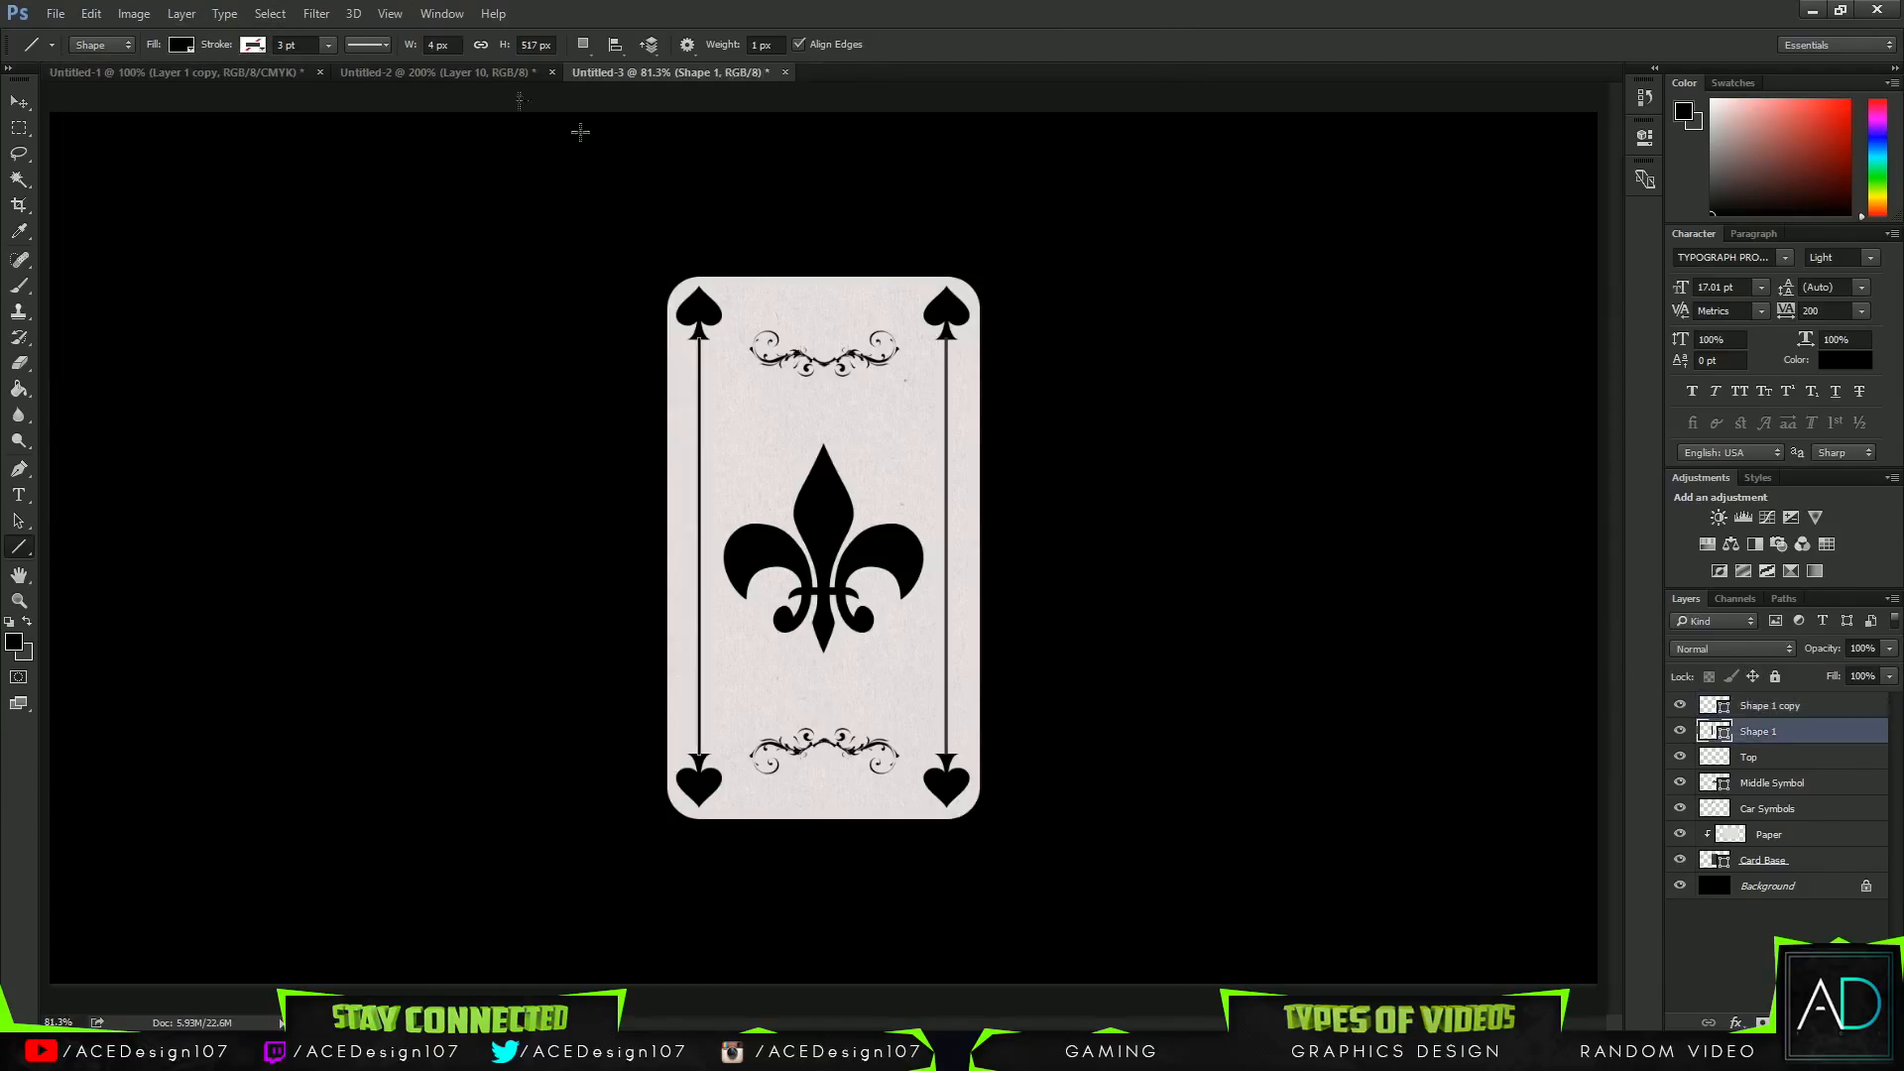
click(181, 46)
click(81, 150)
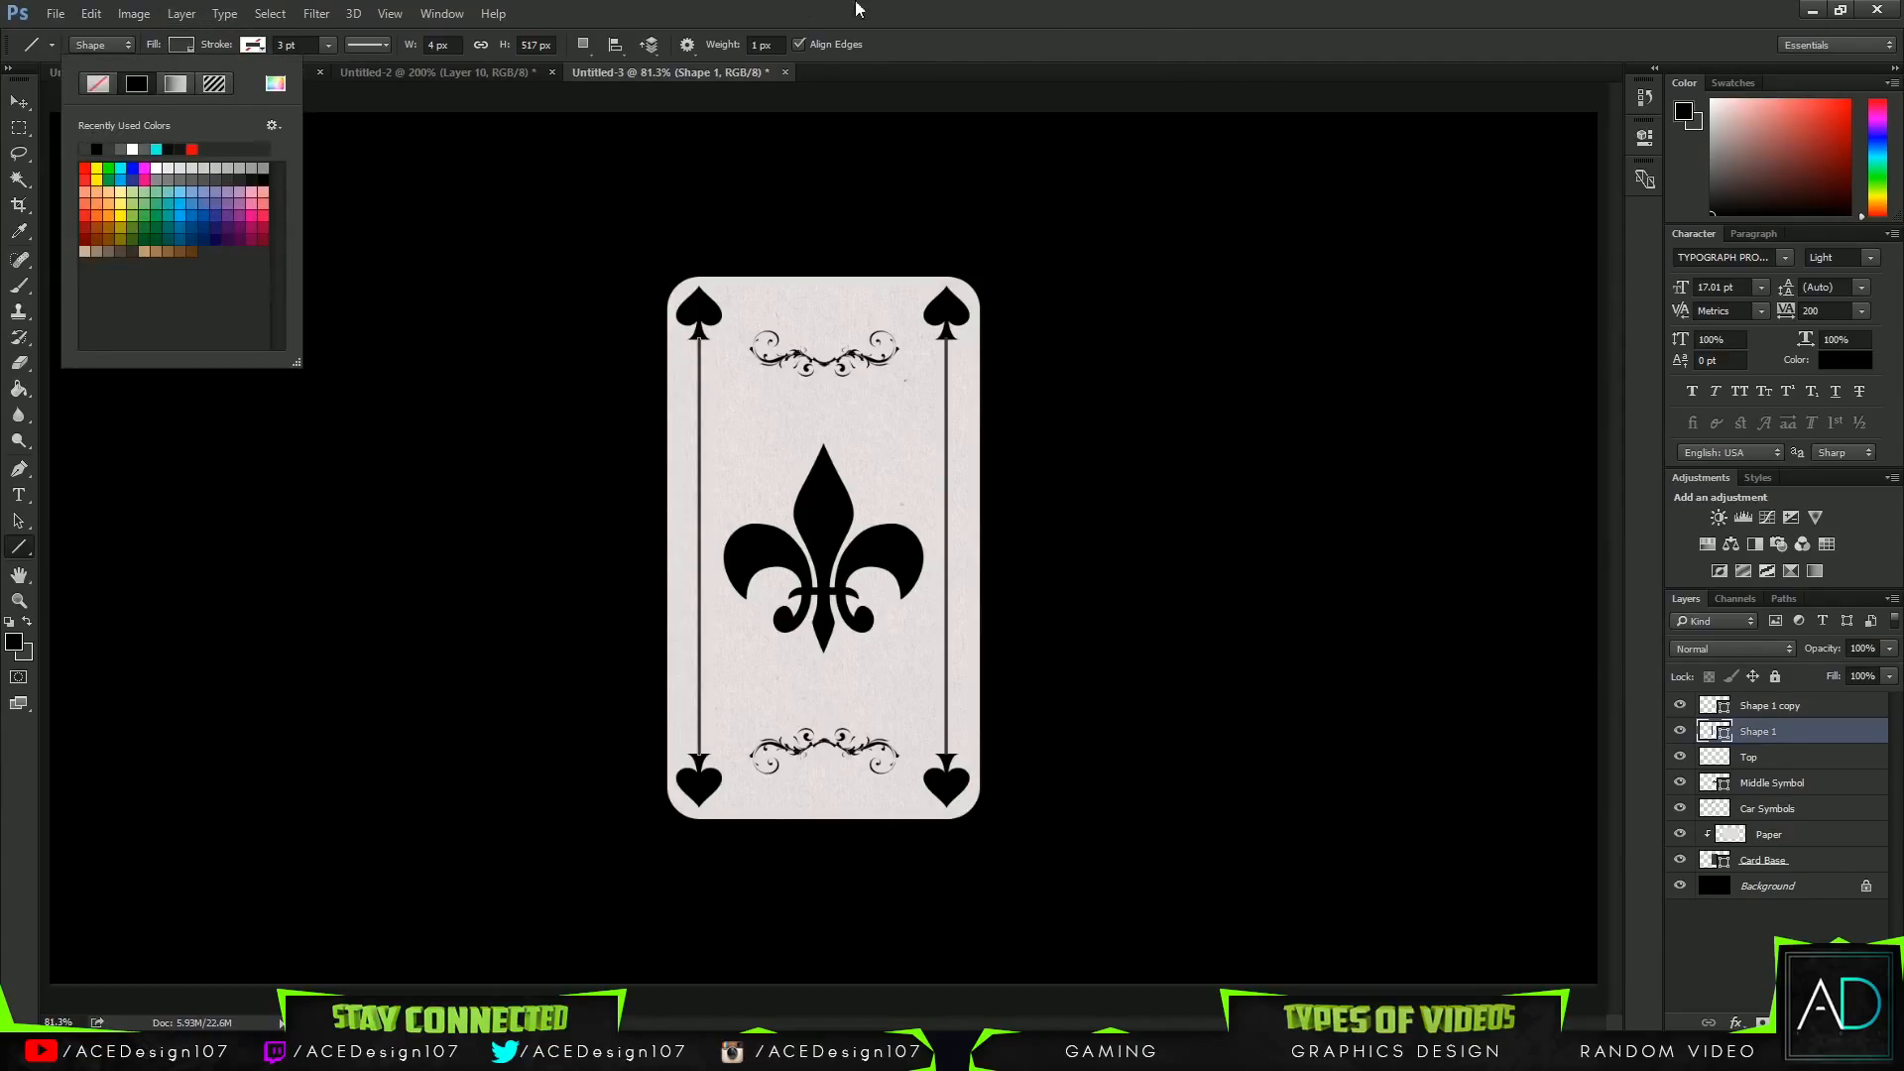
click(895, 5)
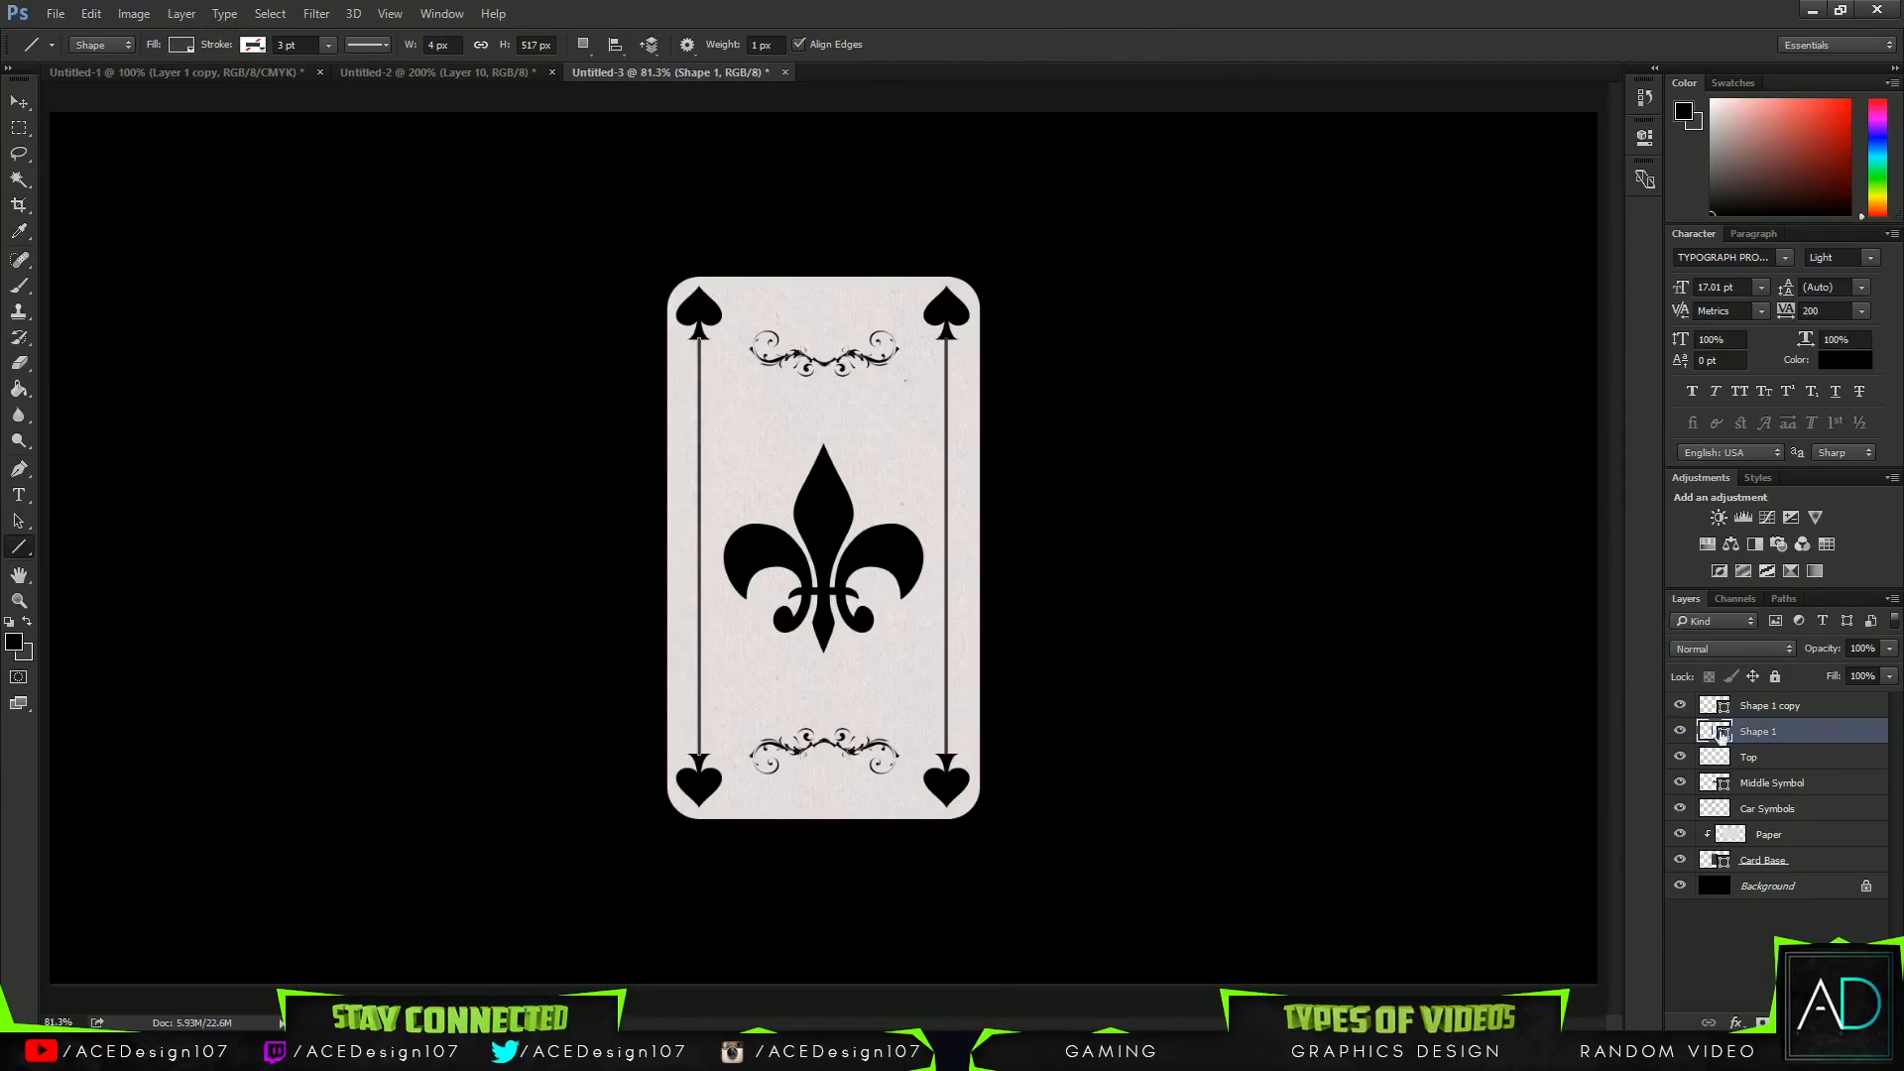
Rename the "Car Symbols" layer as "Corner Symbols".
click(1832, 782)
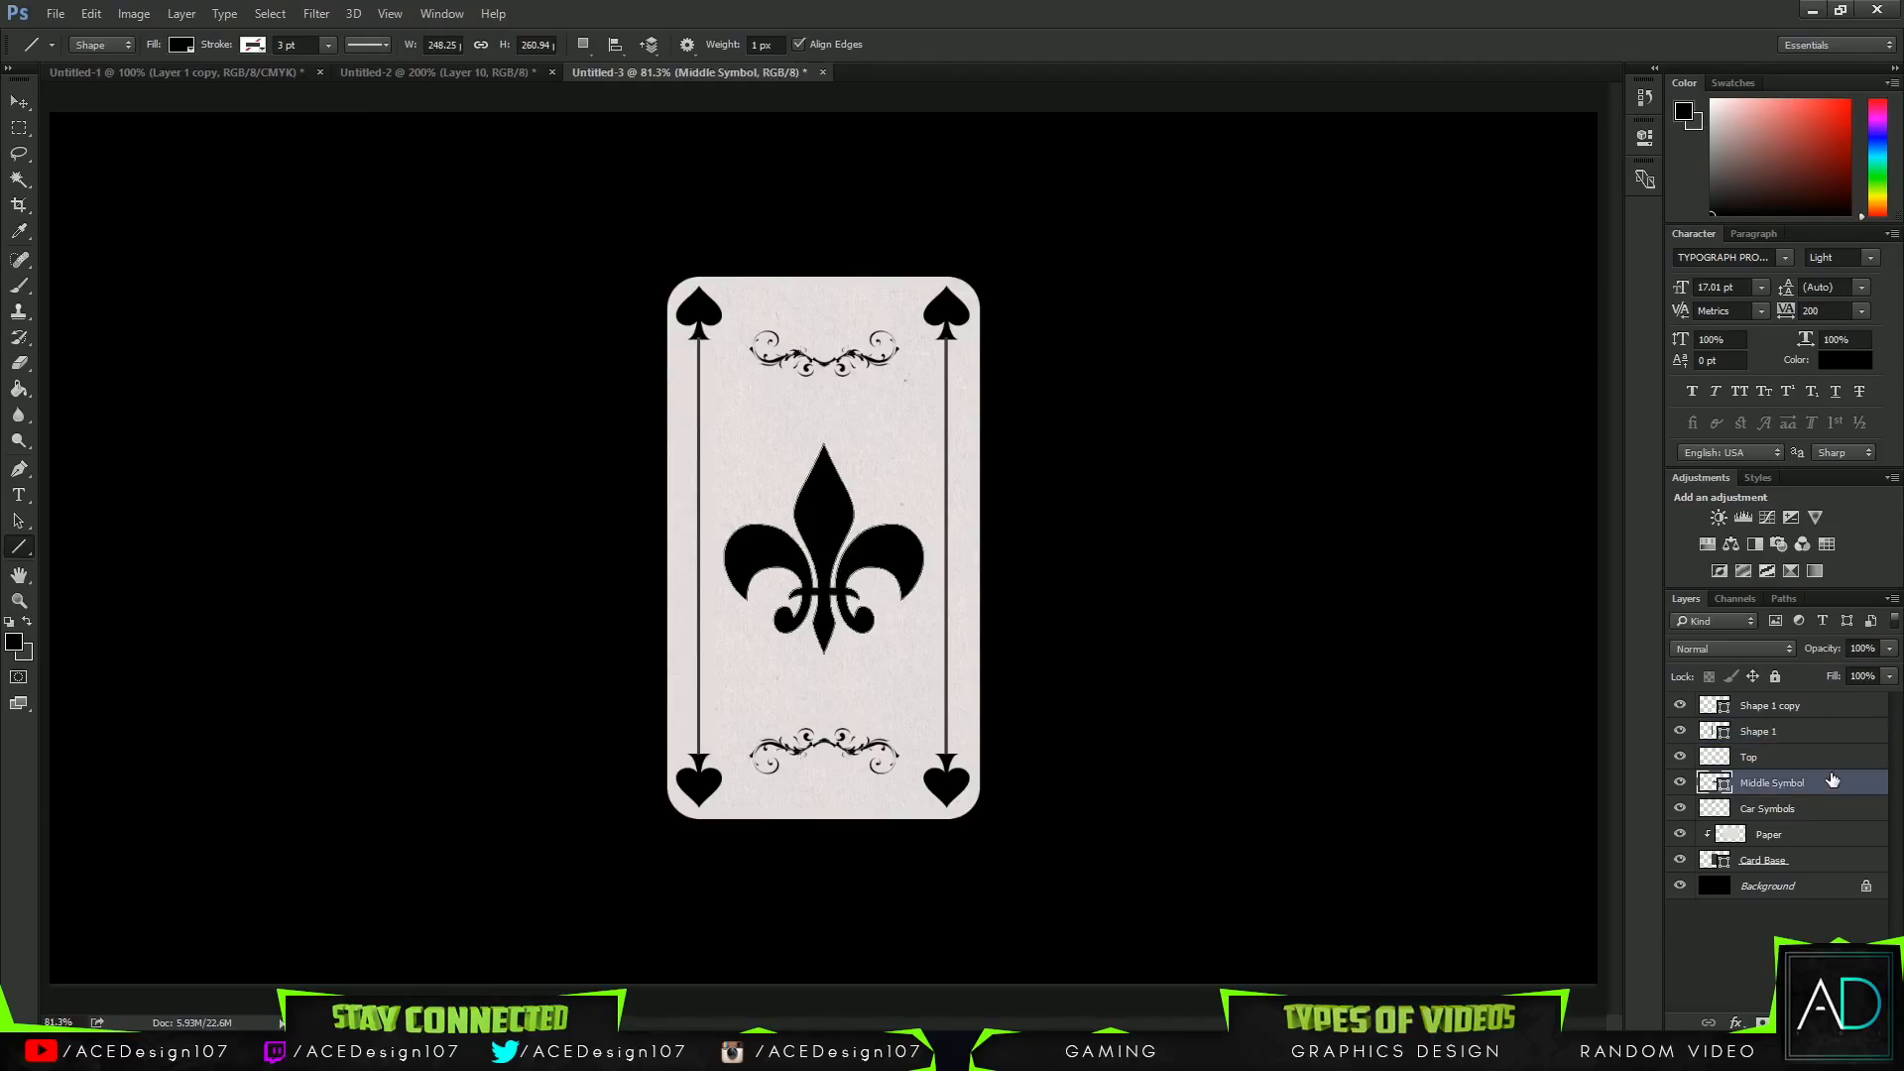
click(1782, 808)
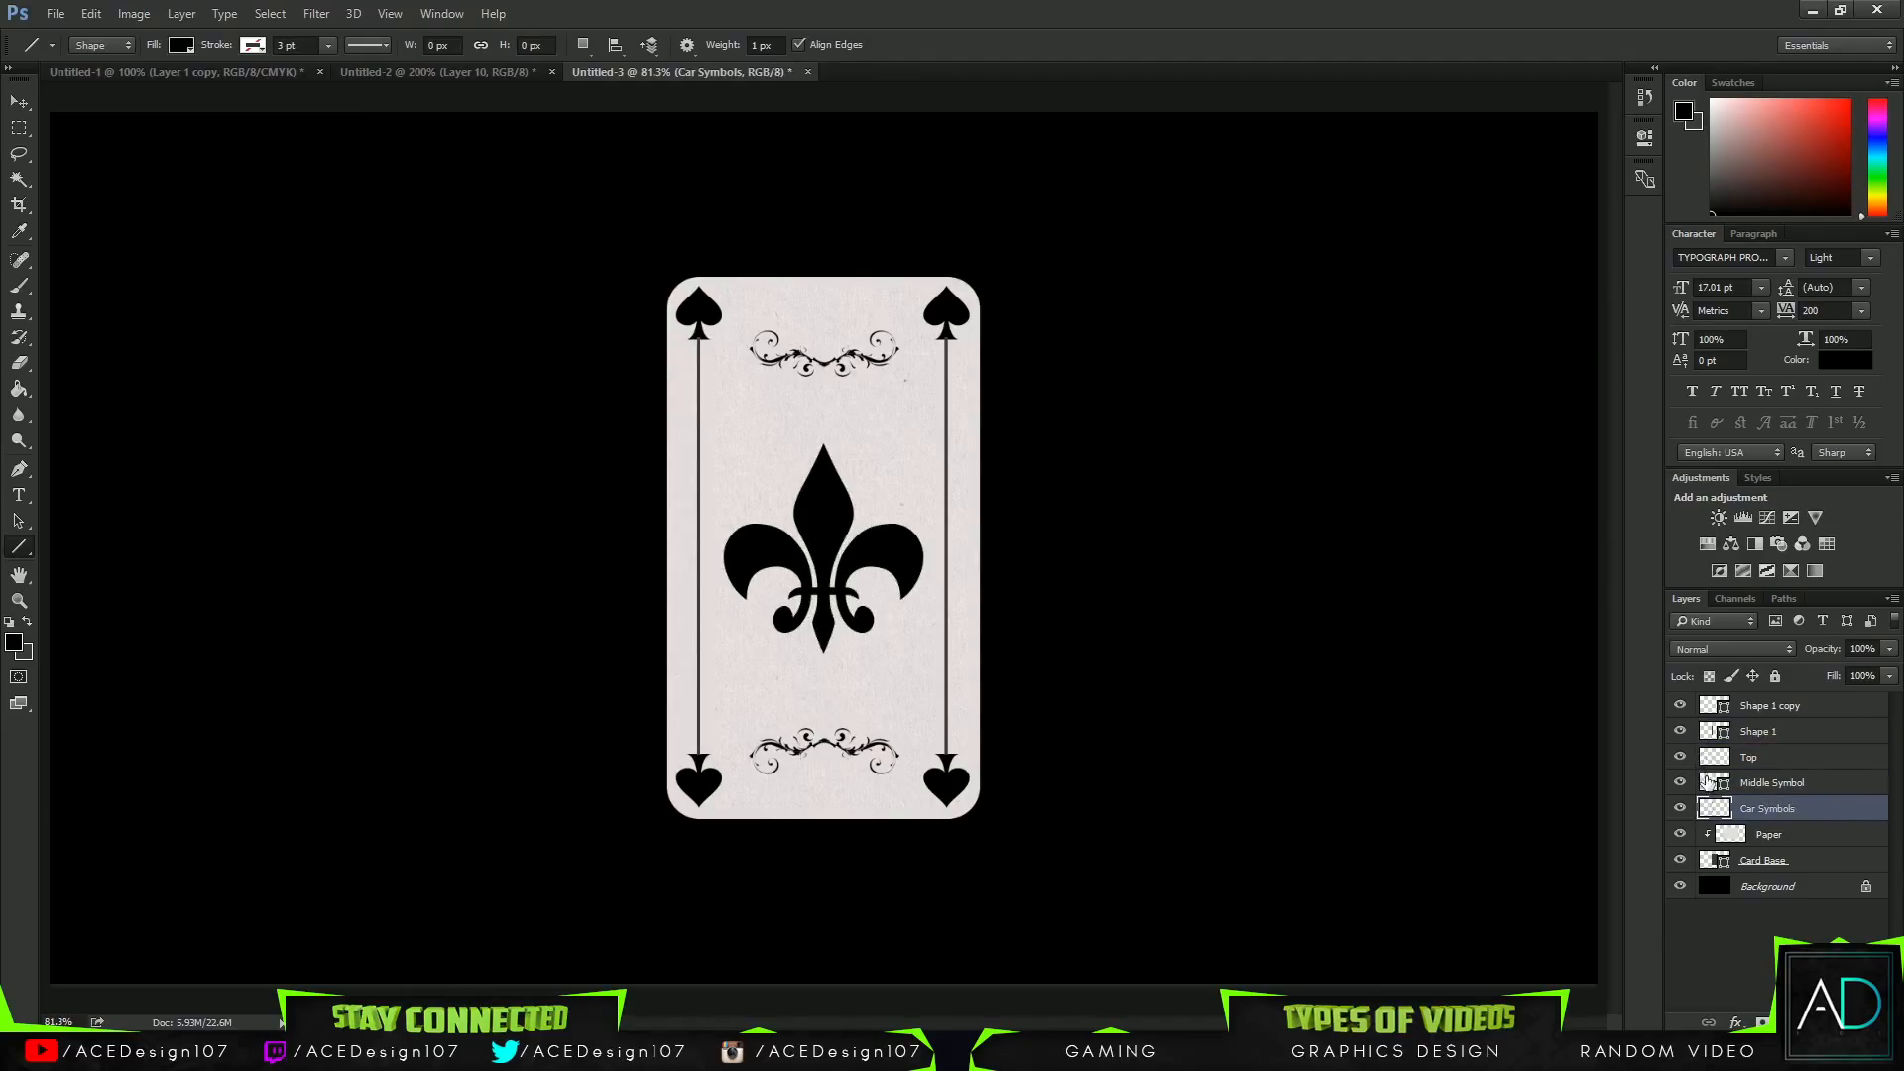
click(1844, 709)
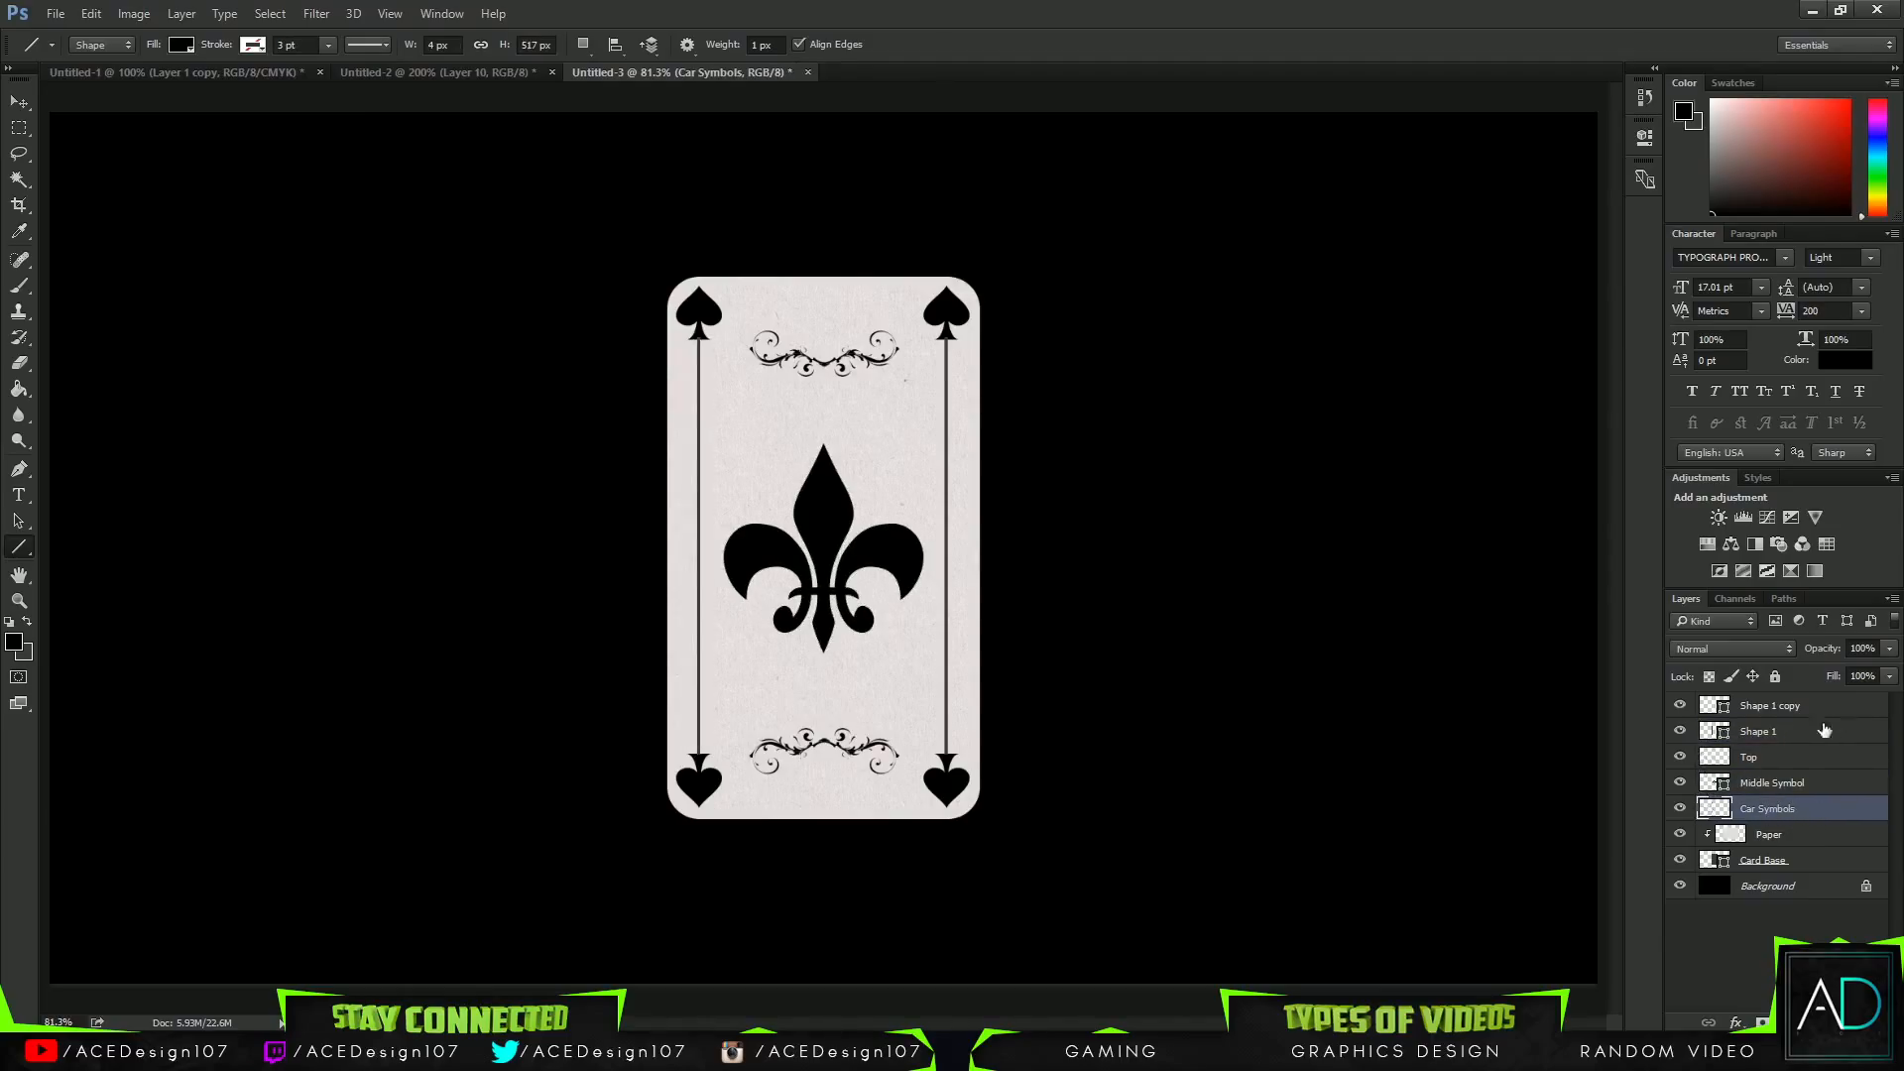
click(1679, 810)
click(1679, 810)
double_click(1759, 808)
key(BackSpace)
key(BackSpace)
text(orner)
key(Return)
Try to recolor the corner spades by applying the dark grey shape fill to their layer.
click(181, 46)
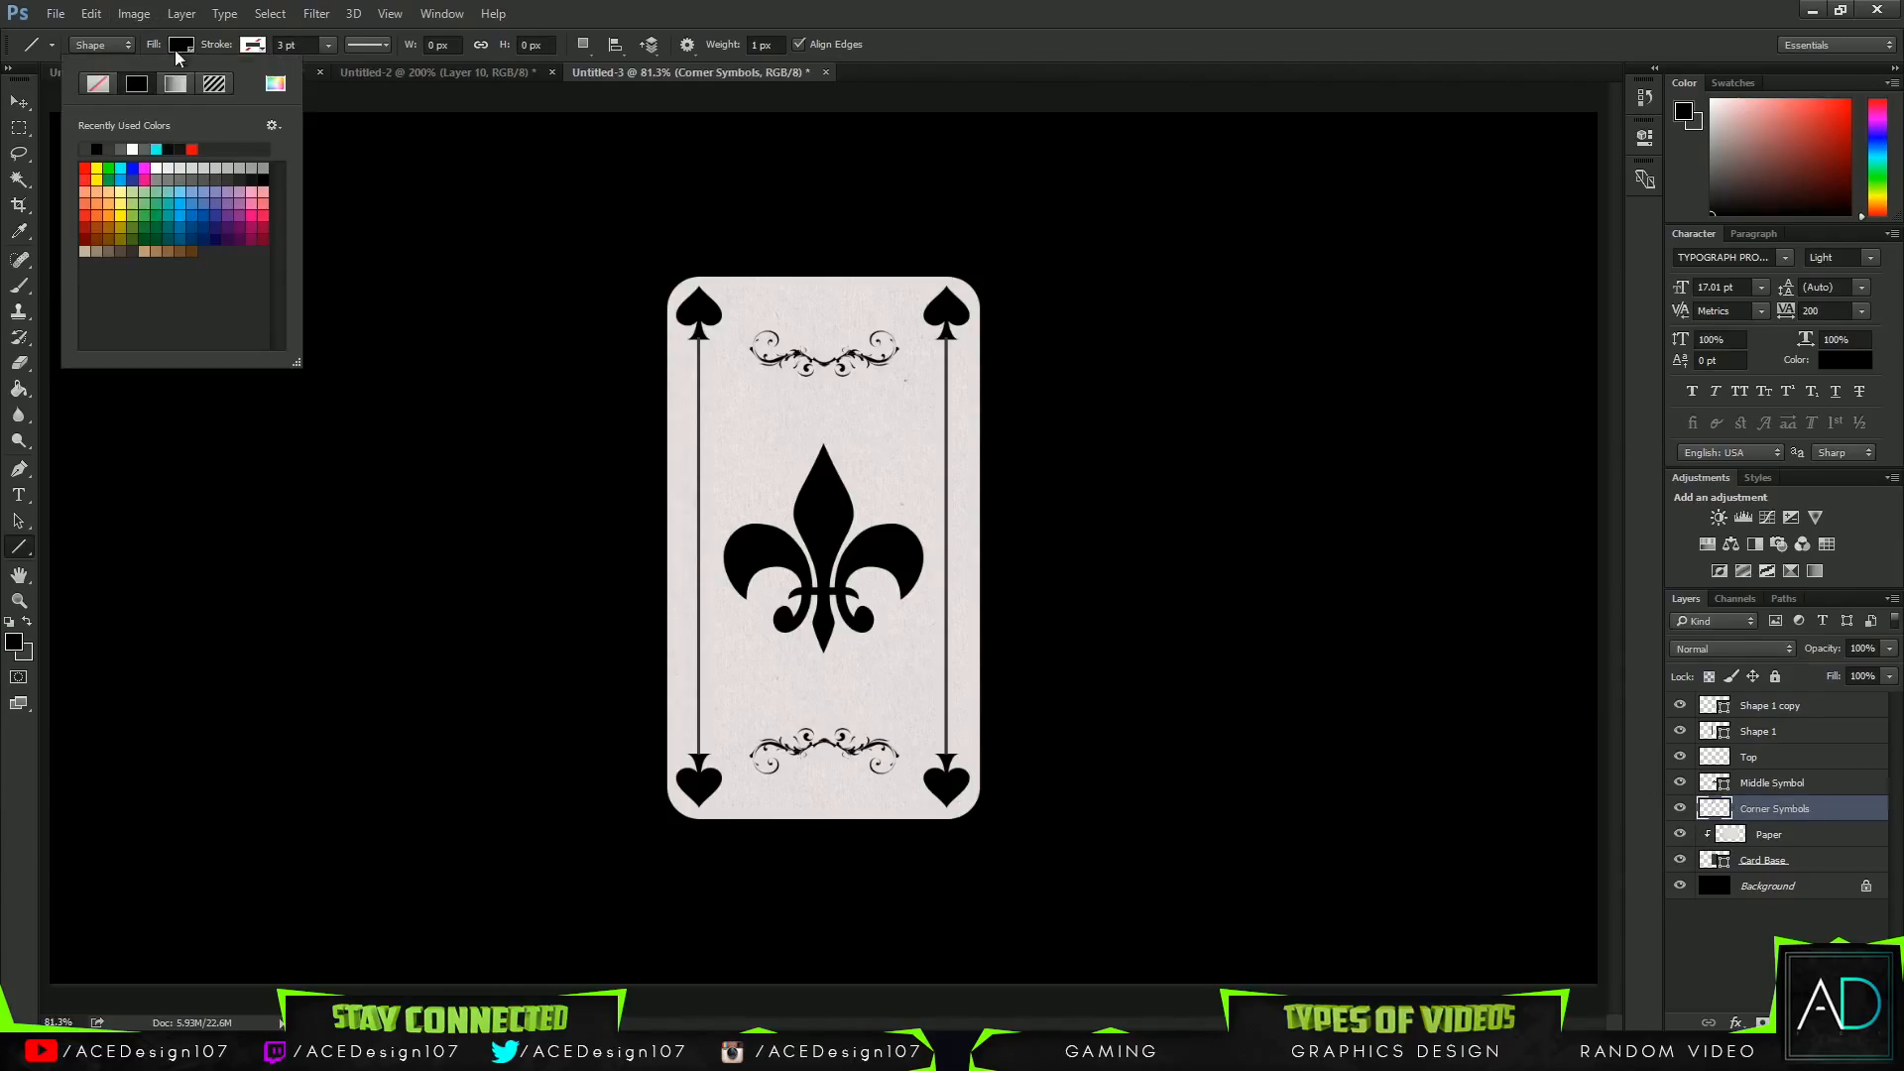
click(86, 145)
click(1305, 5)
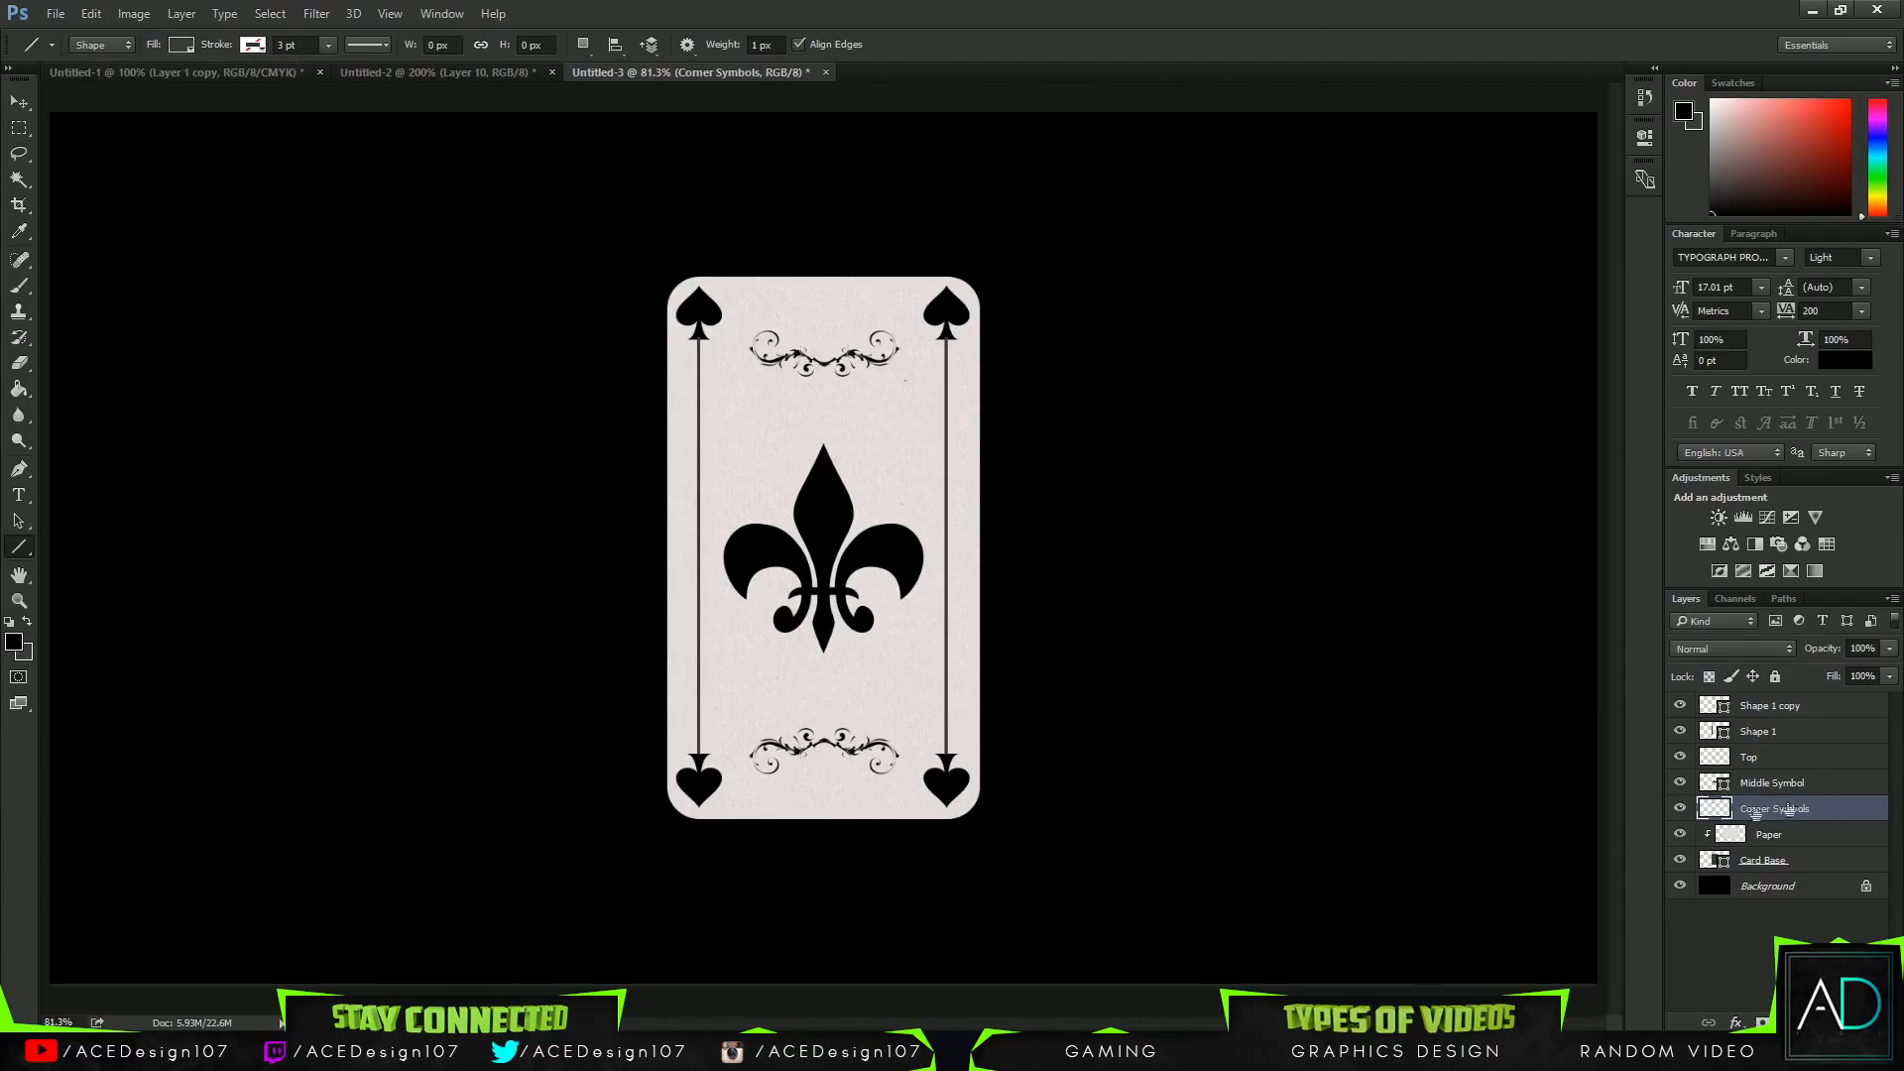
Load the Corner Symbols layer's outline as a selection and fill all four spades with dark grey using the Paint Bucket.
ctrl+click(1707, 813)
click(181, 45)
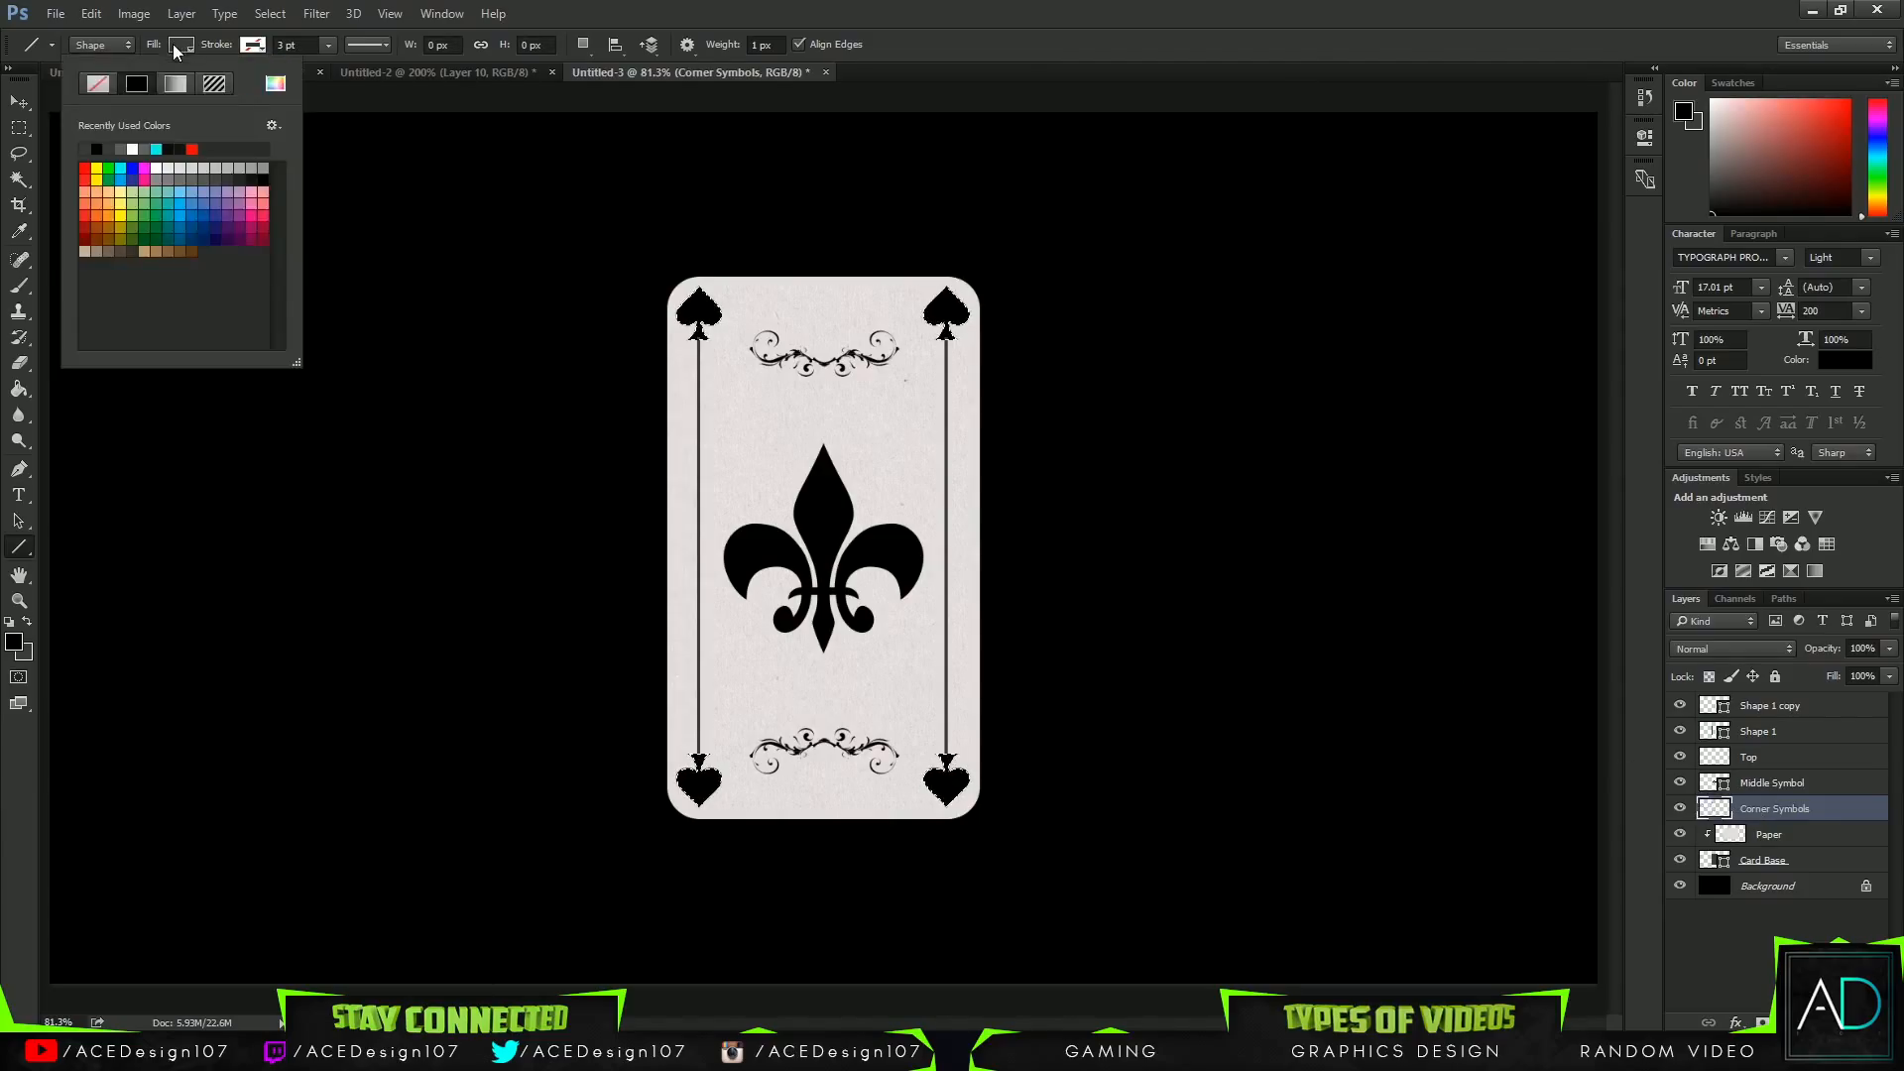
key(Escape)
key(g)
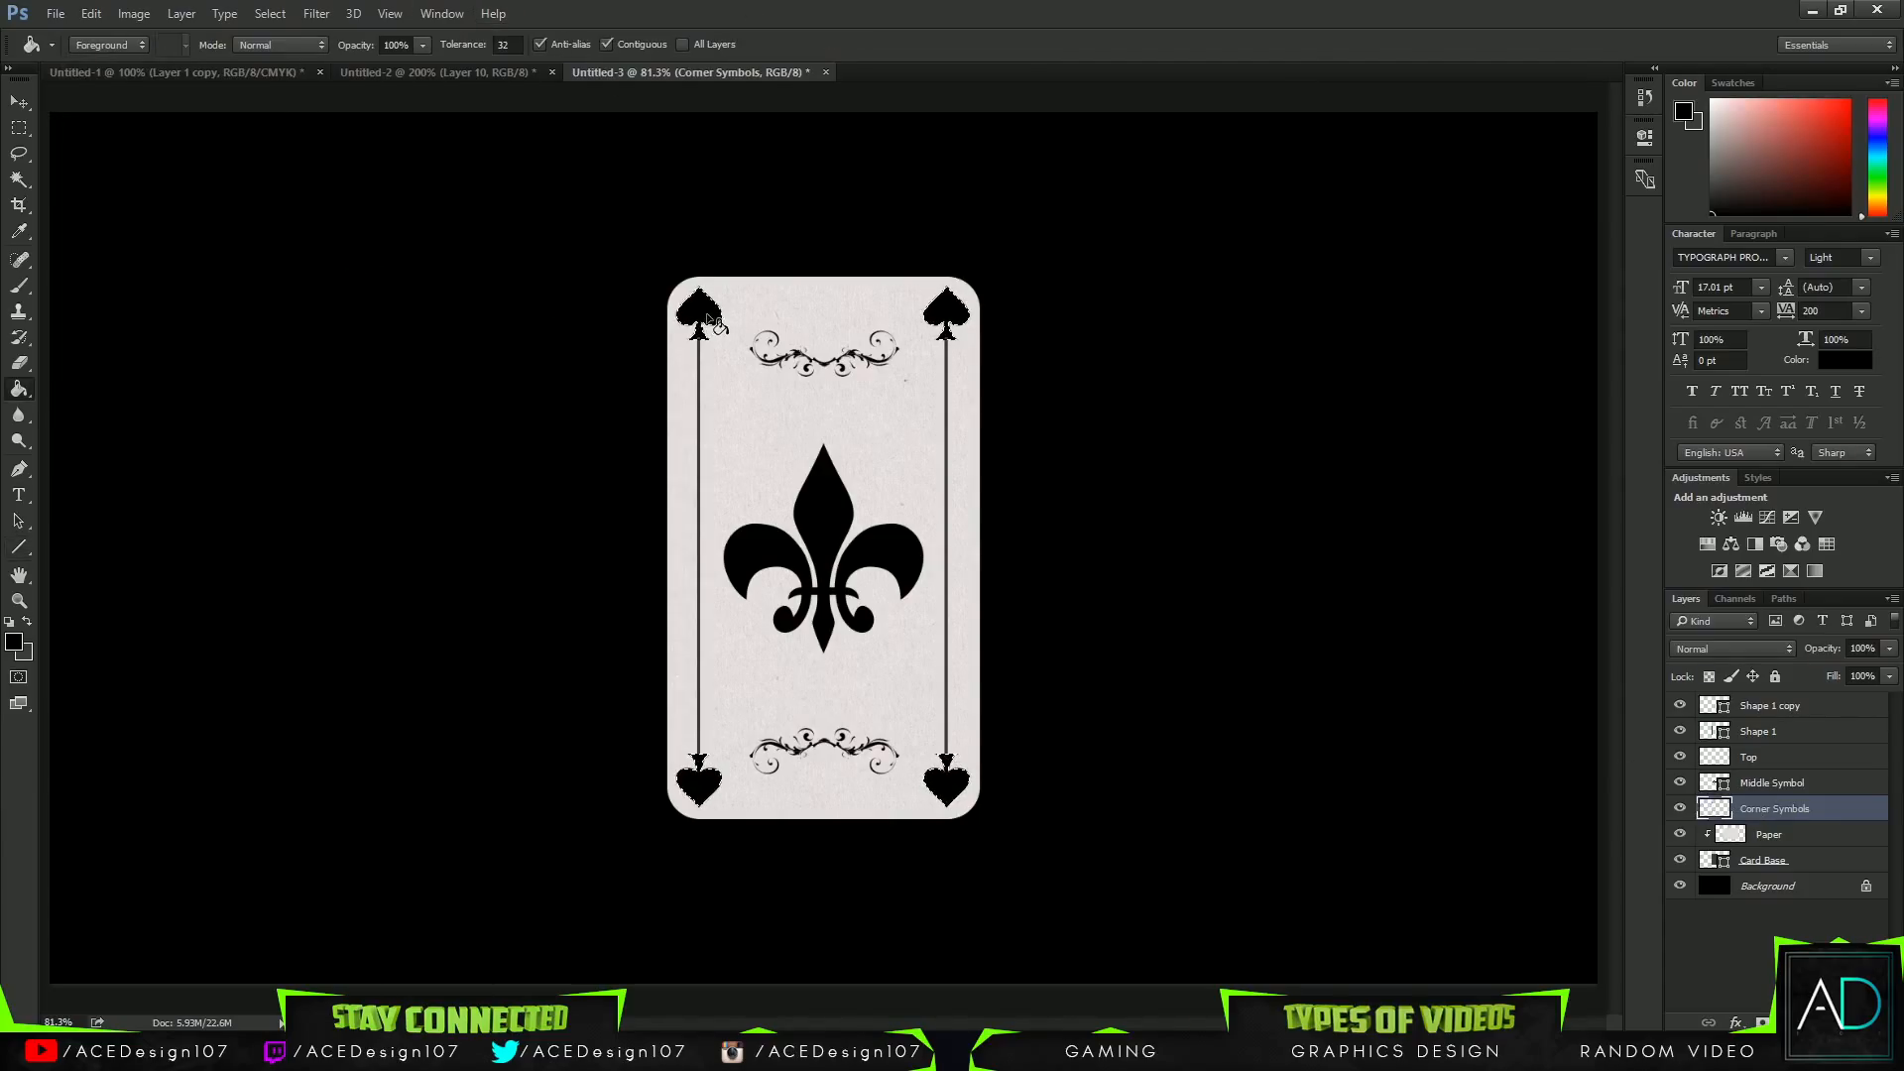
click(27, 622)
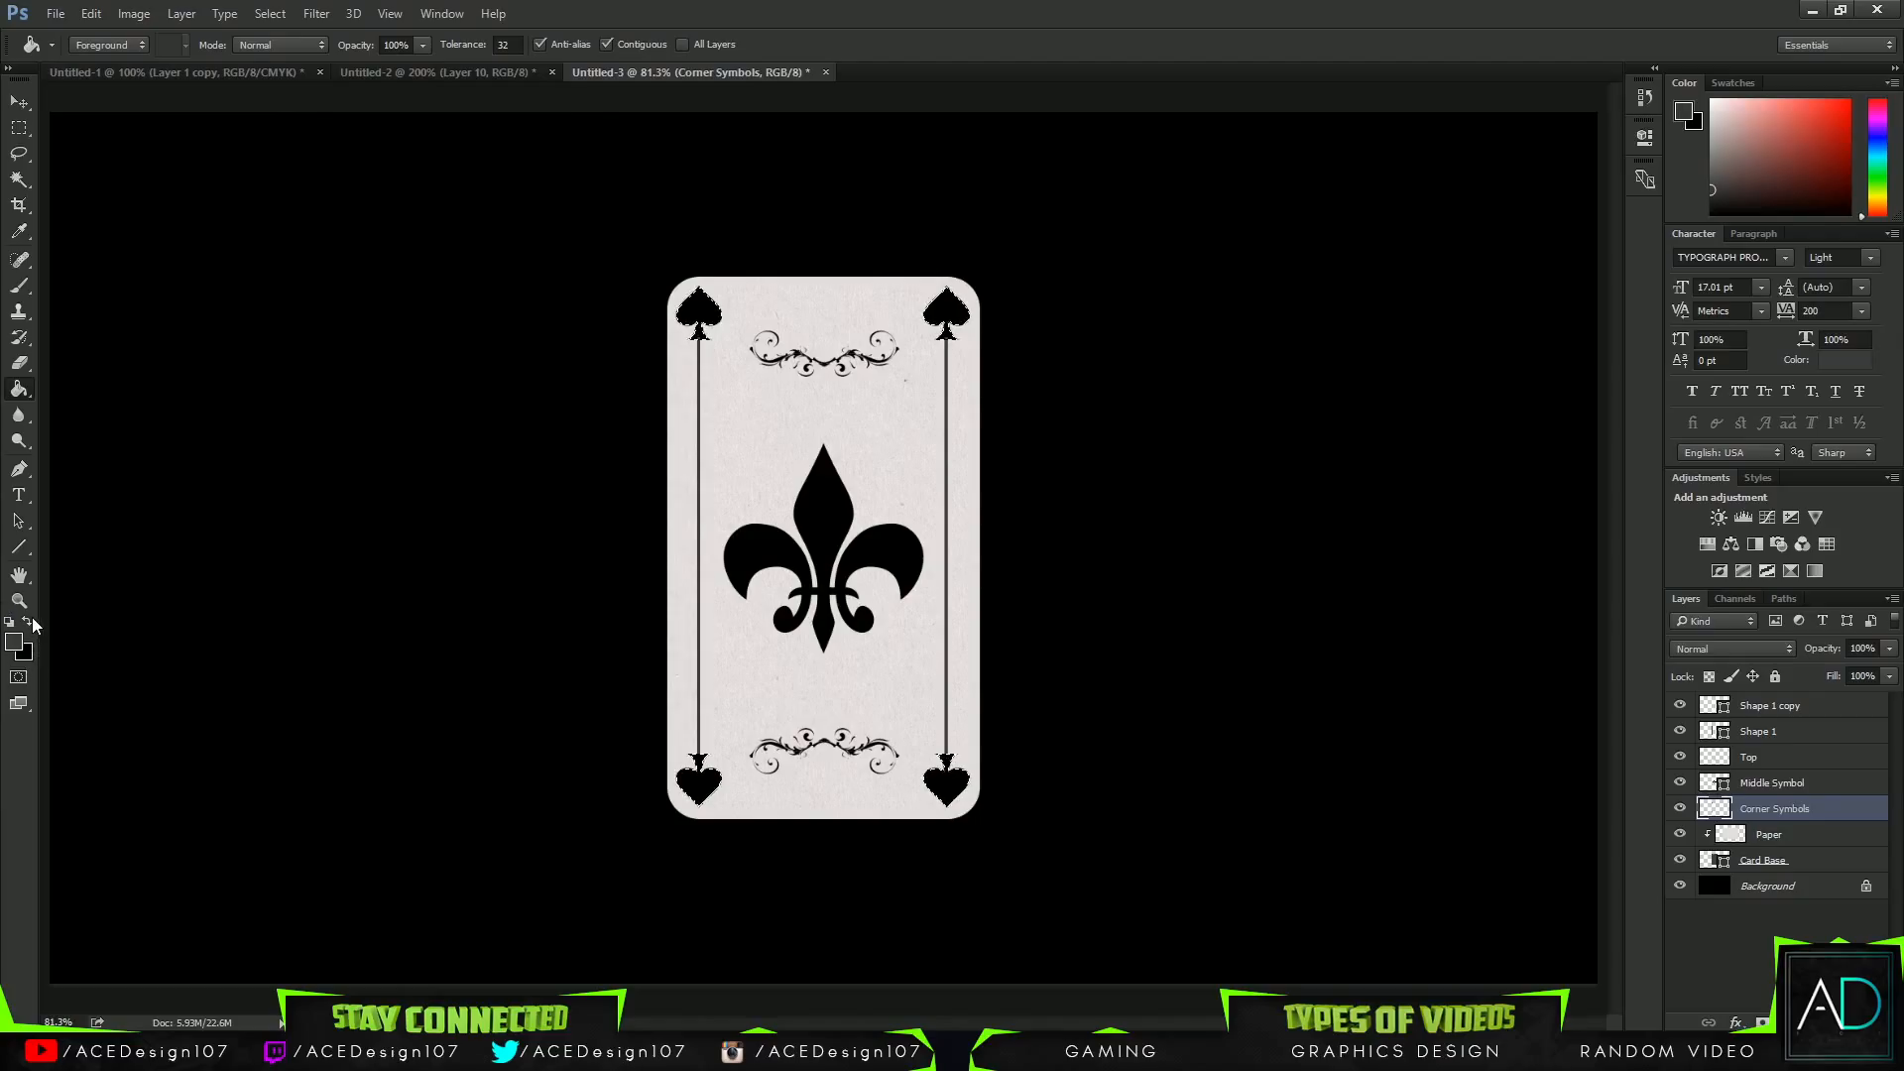
click(703, 327)
click(939, 311)
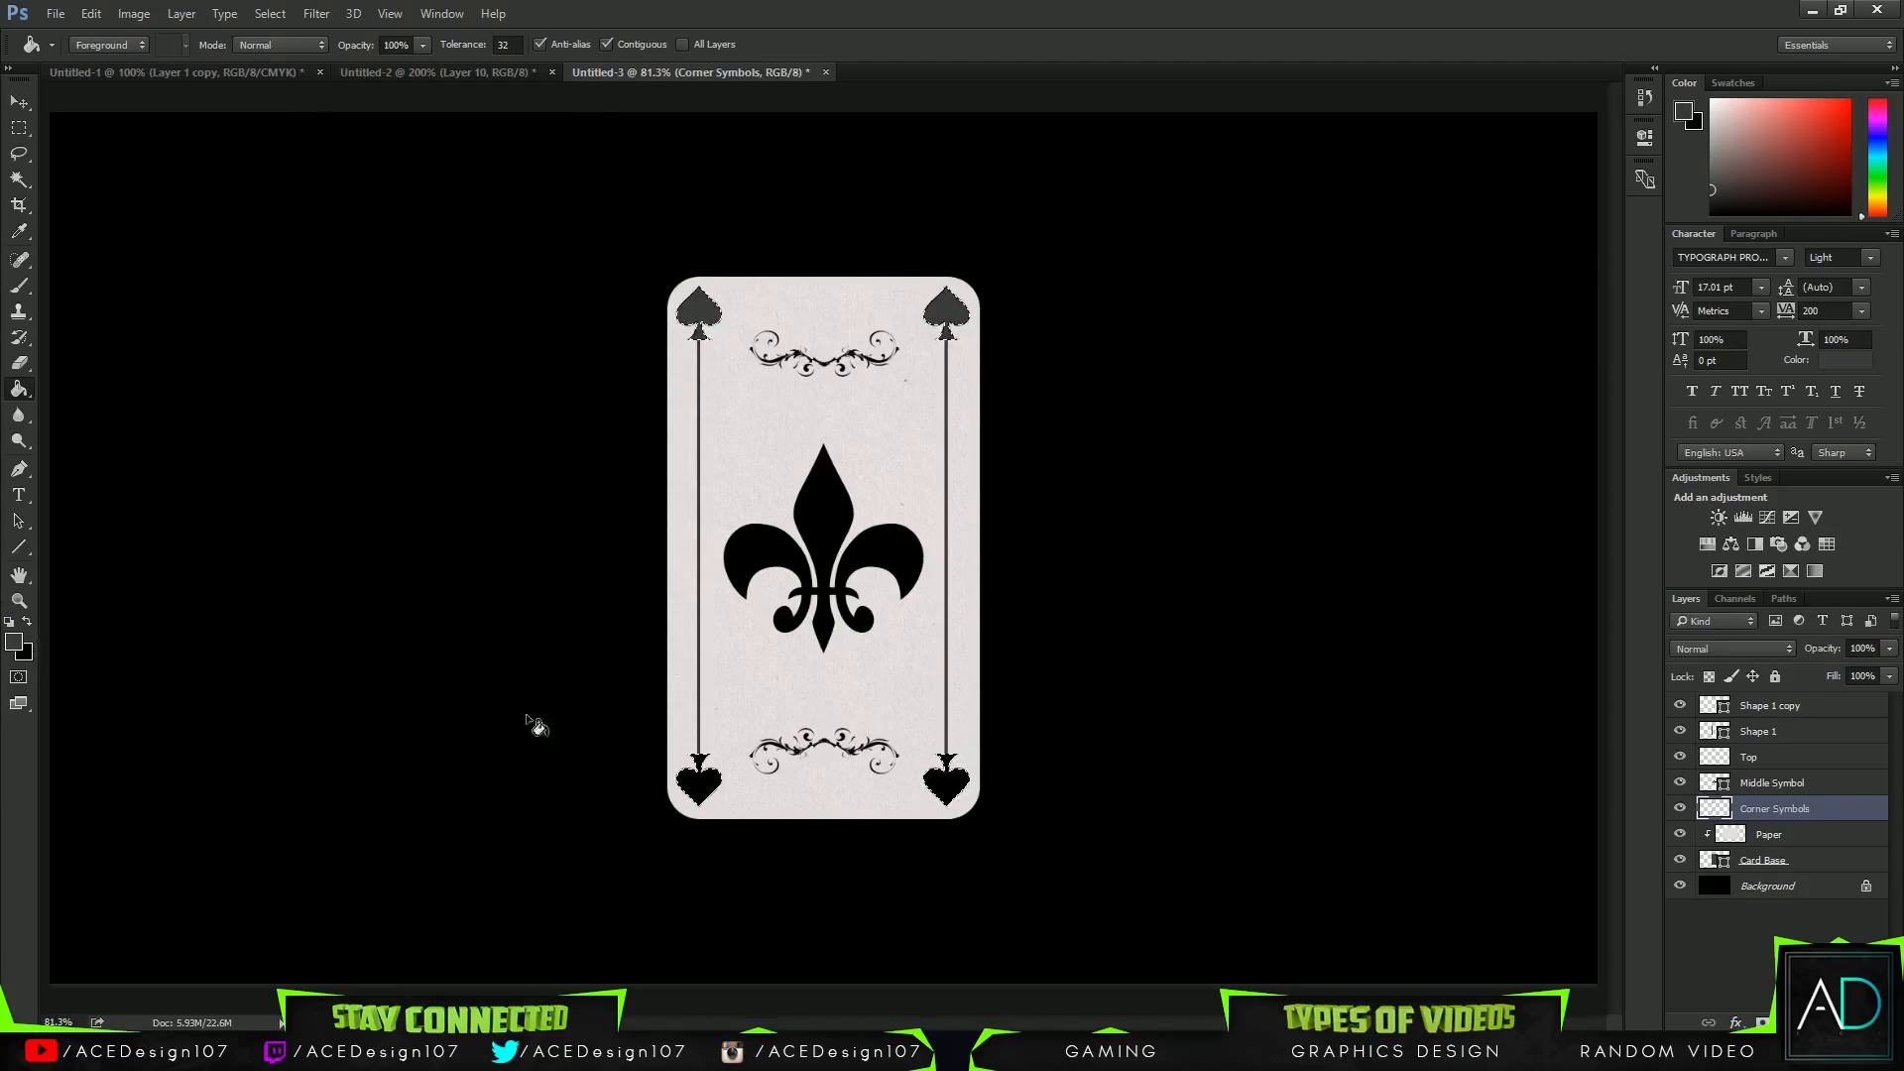
click(702, 788)
click(947, 788)
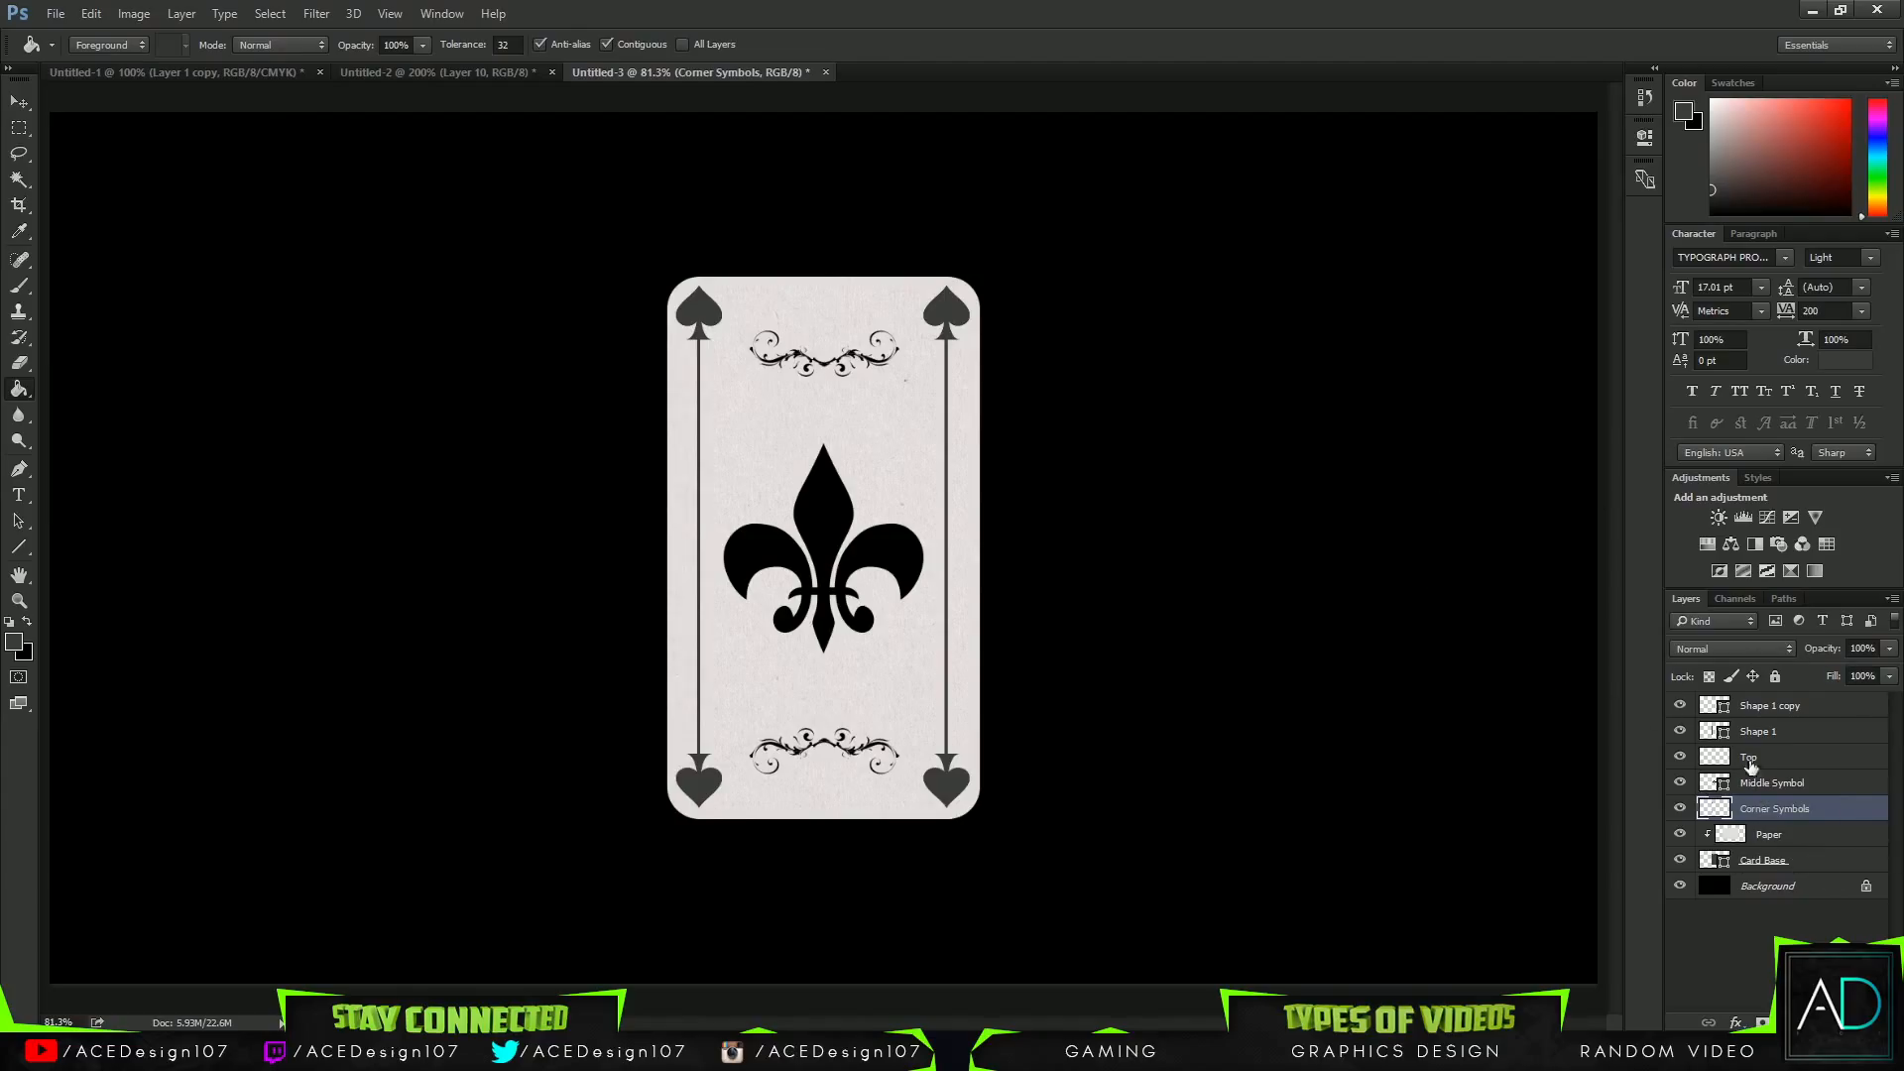
Merge the two vertical line shape layers into one.
click(1775, 706)
key(t)
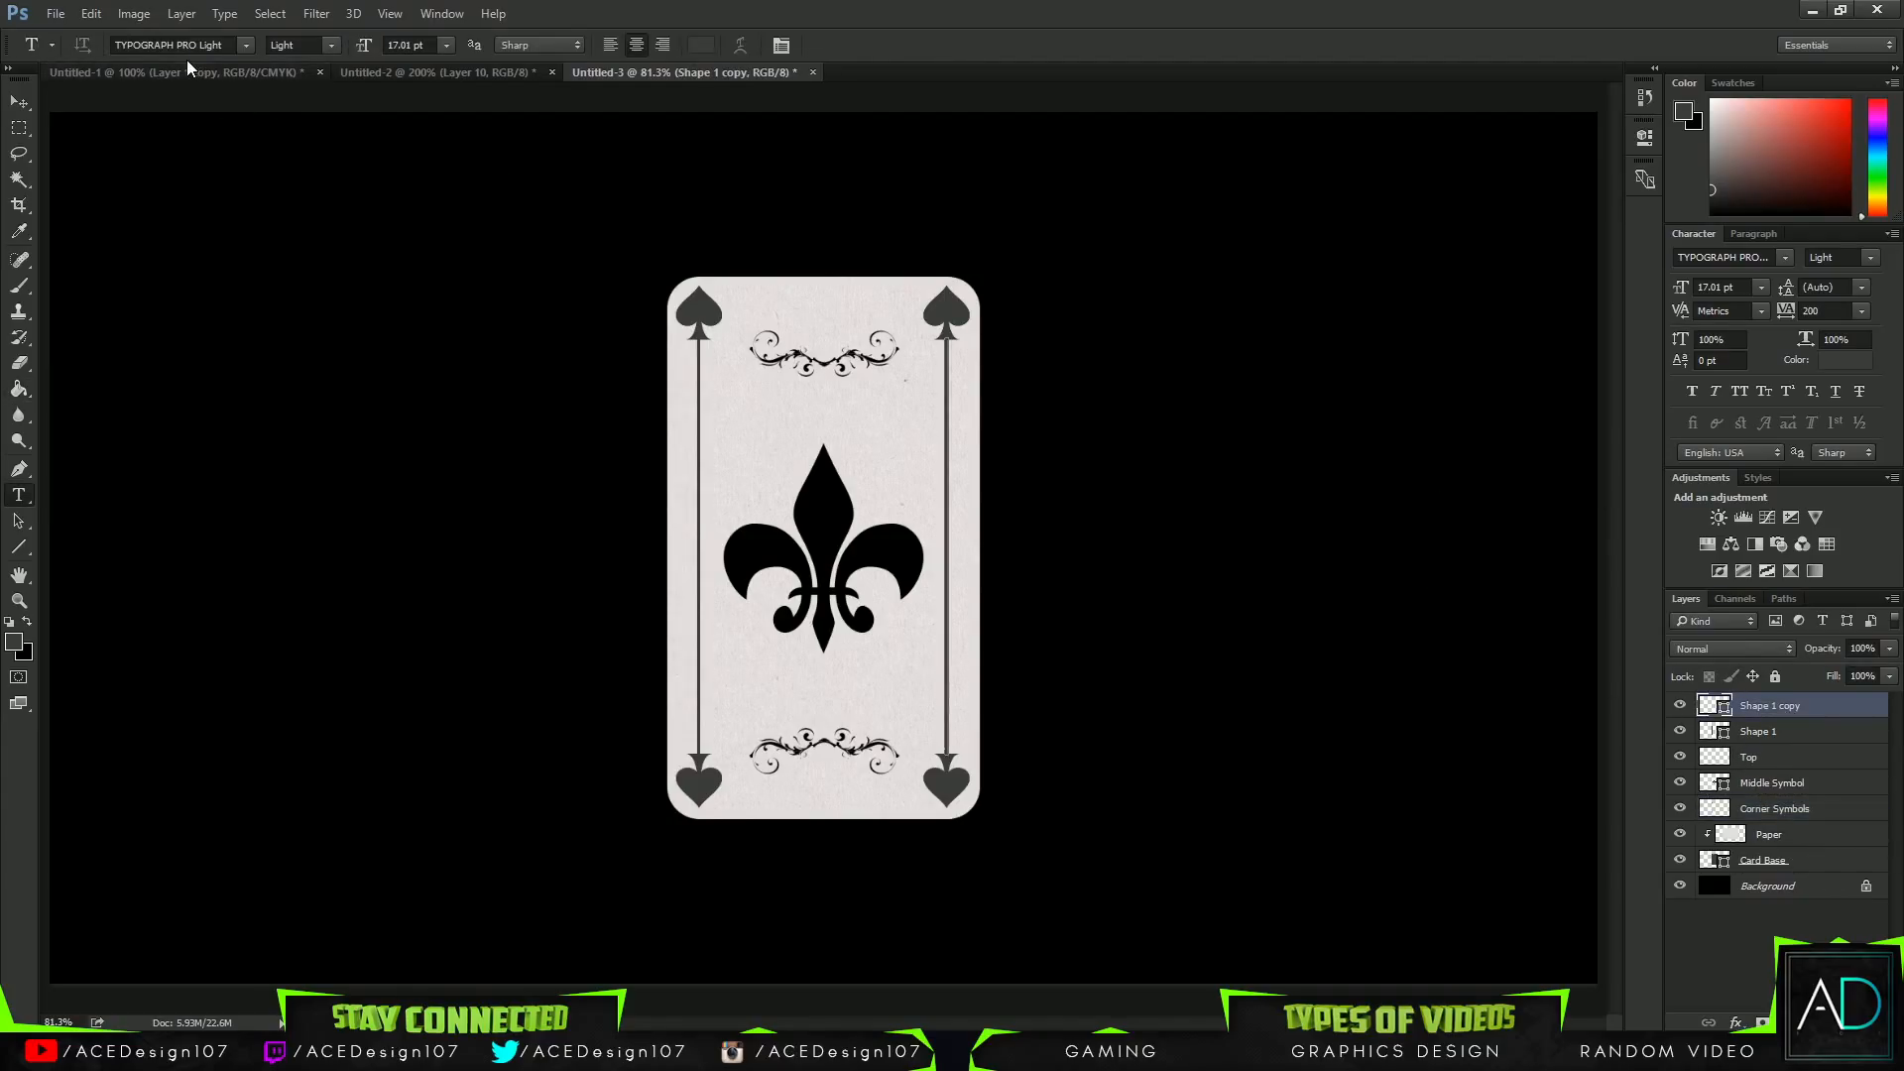
key(l)
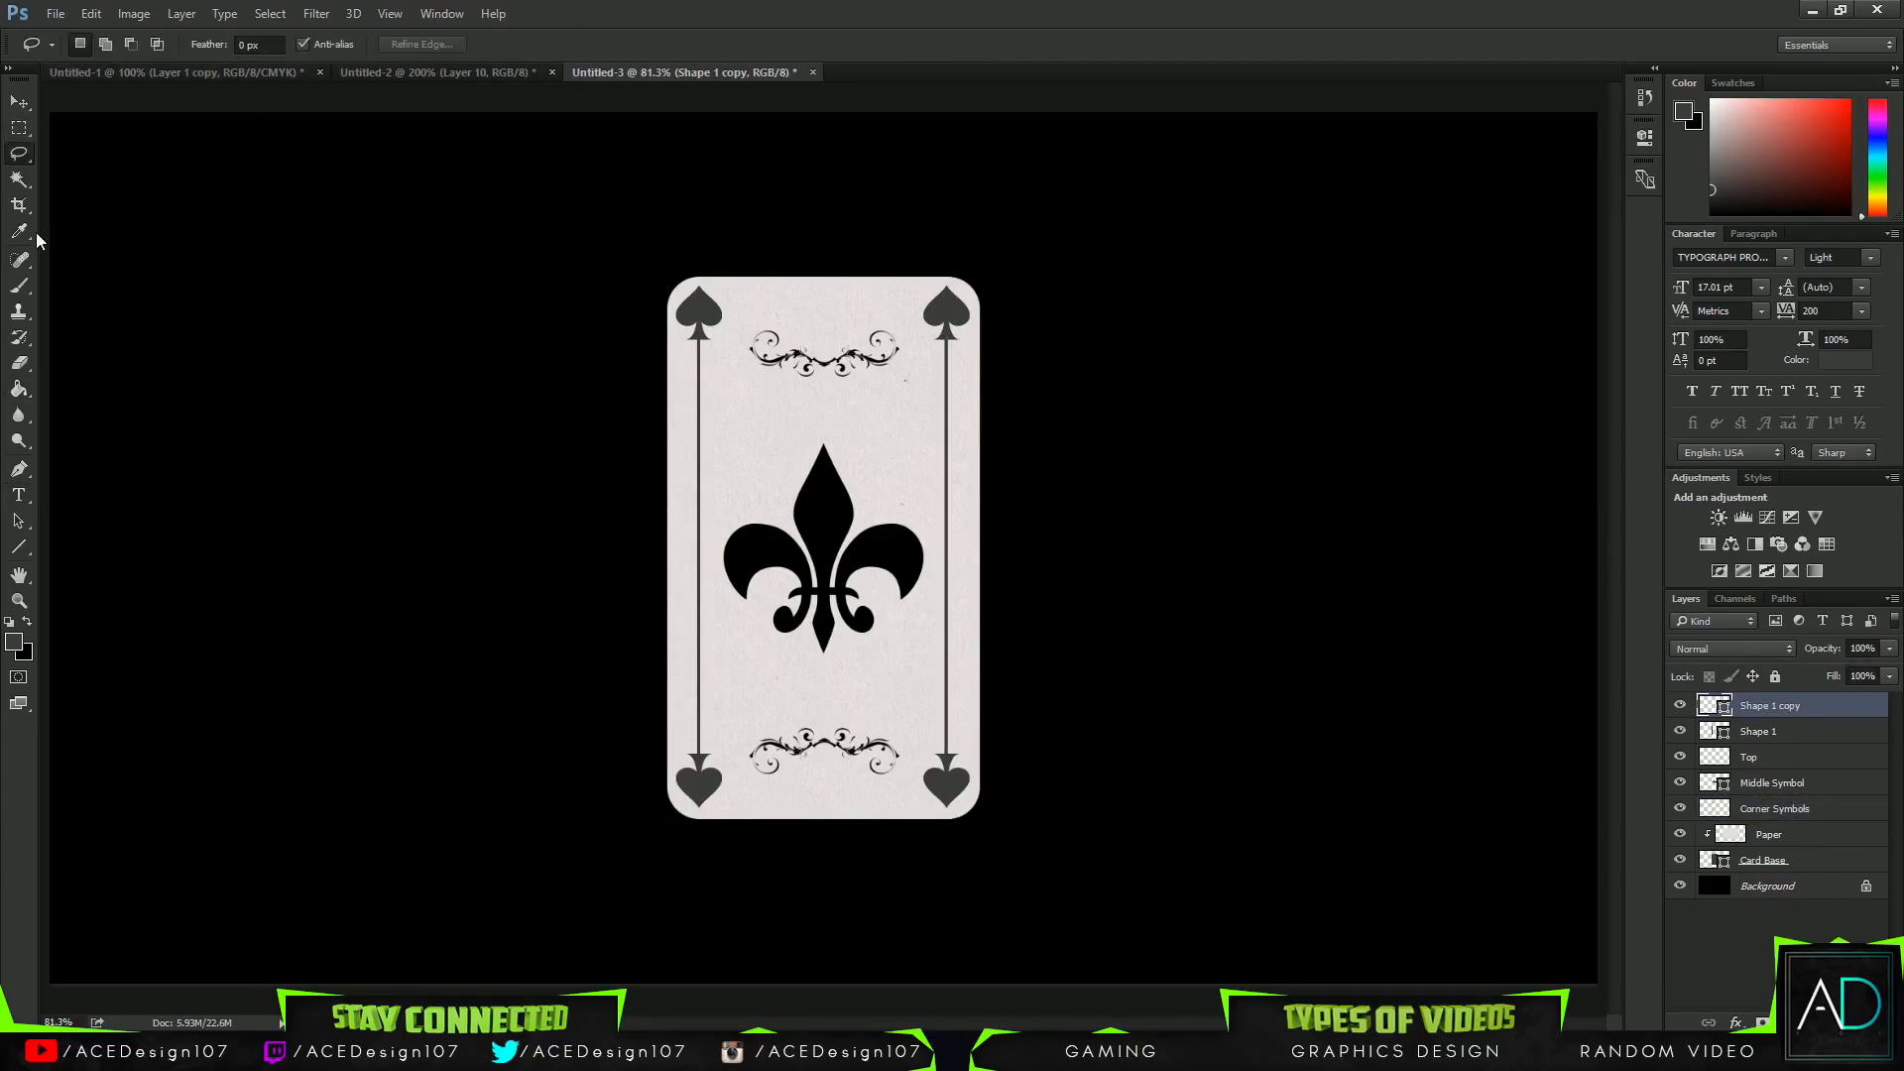
click(12, 547)
click(1826, 739)
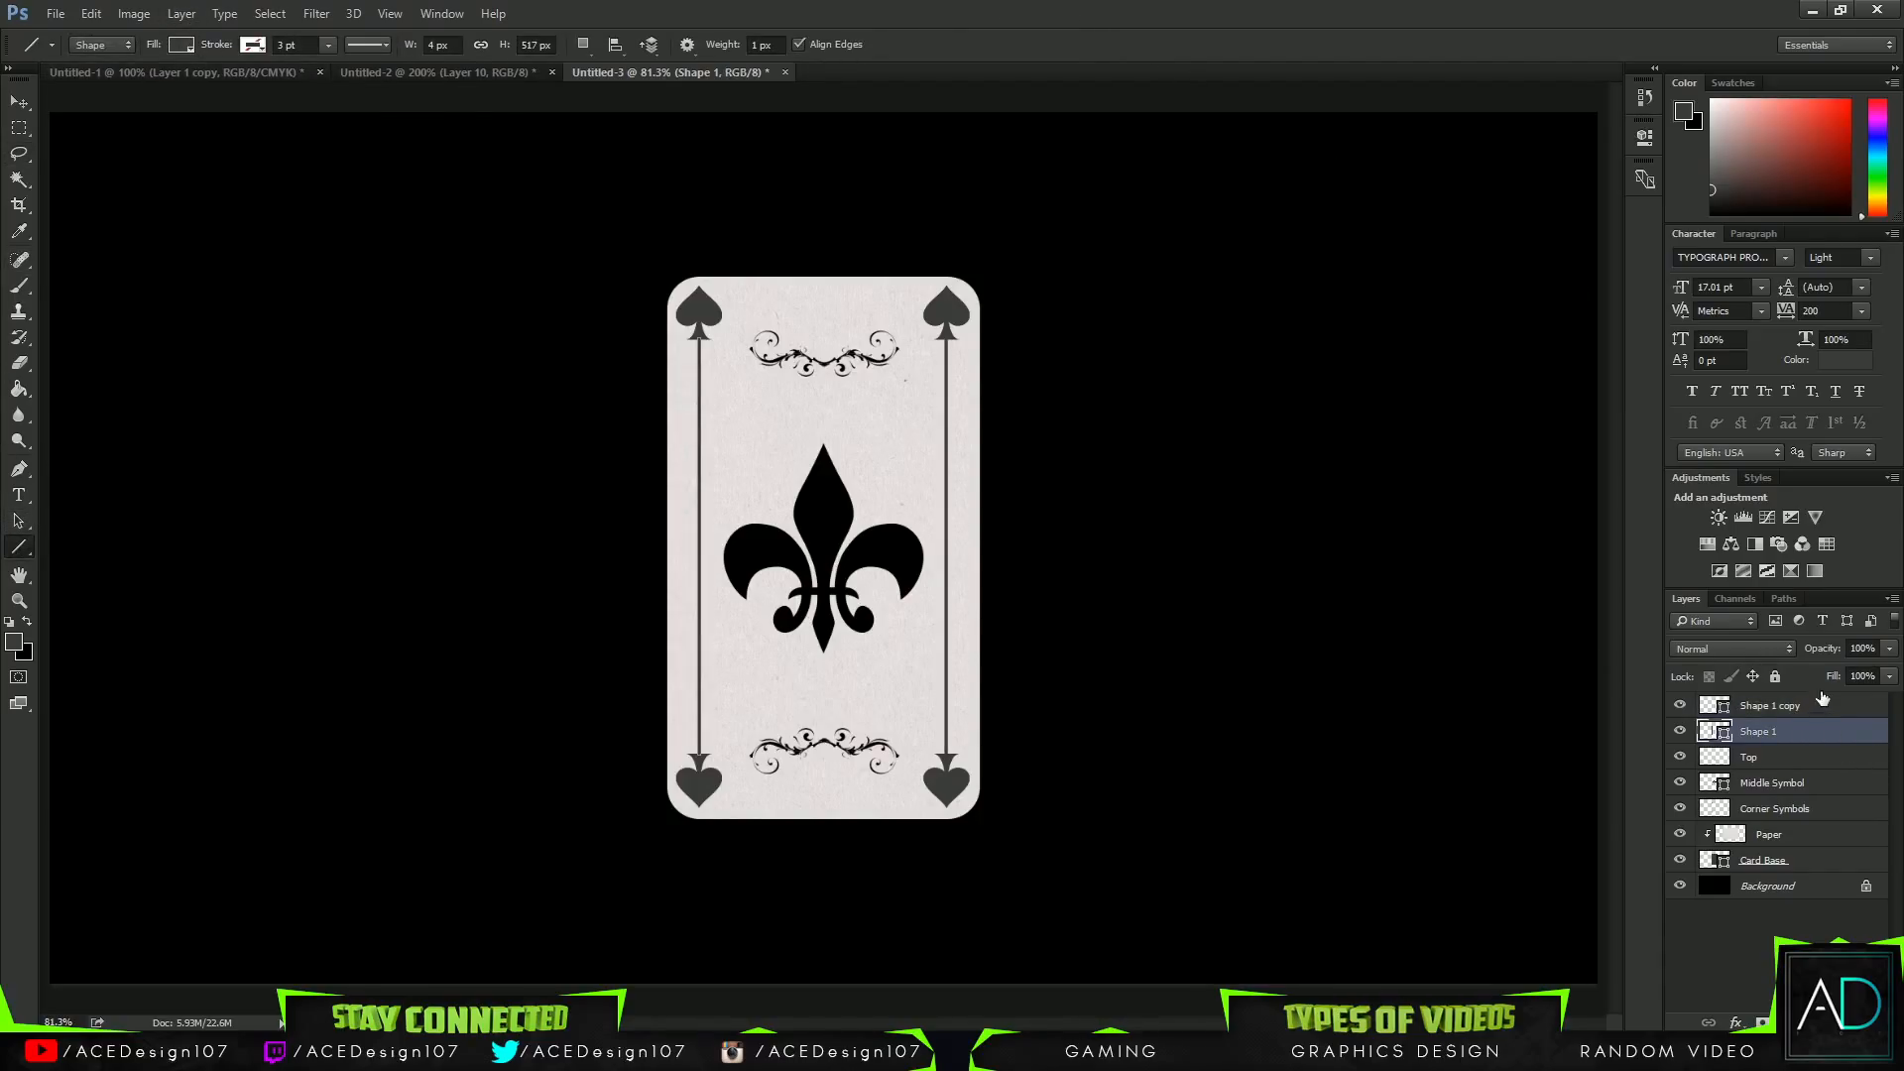
click(1830, 706)
shift+click(1819, 734)
key(ctrl+e)
Set the fleur-de-lis shape's fill to dark grey and rasterize its Middle Symbol layer.
click(1730, 758)
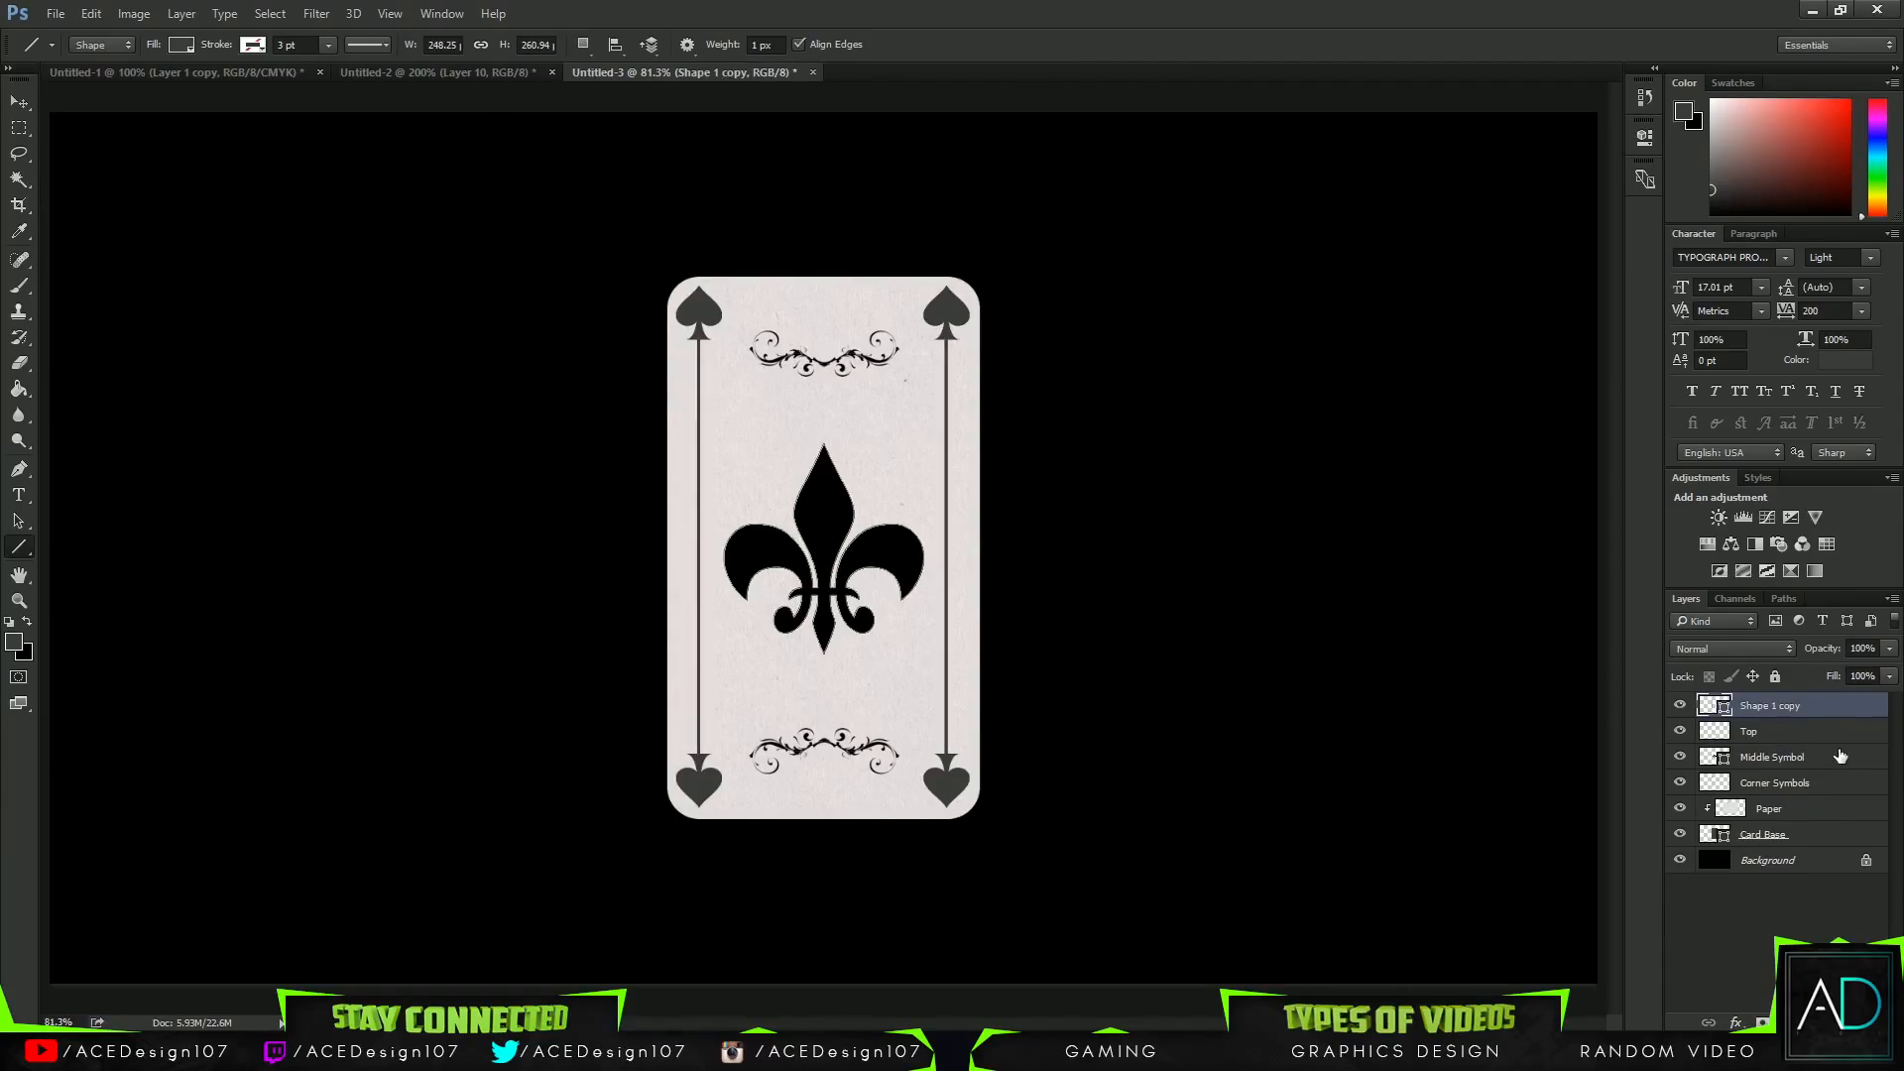
click(181, 44)
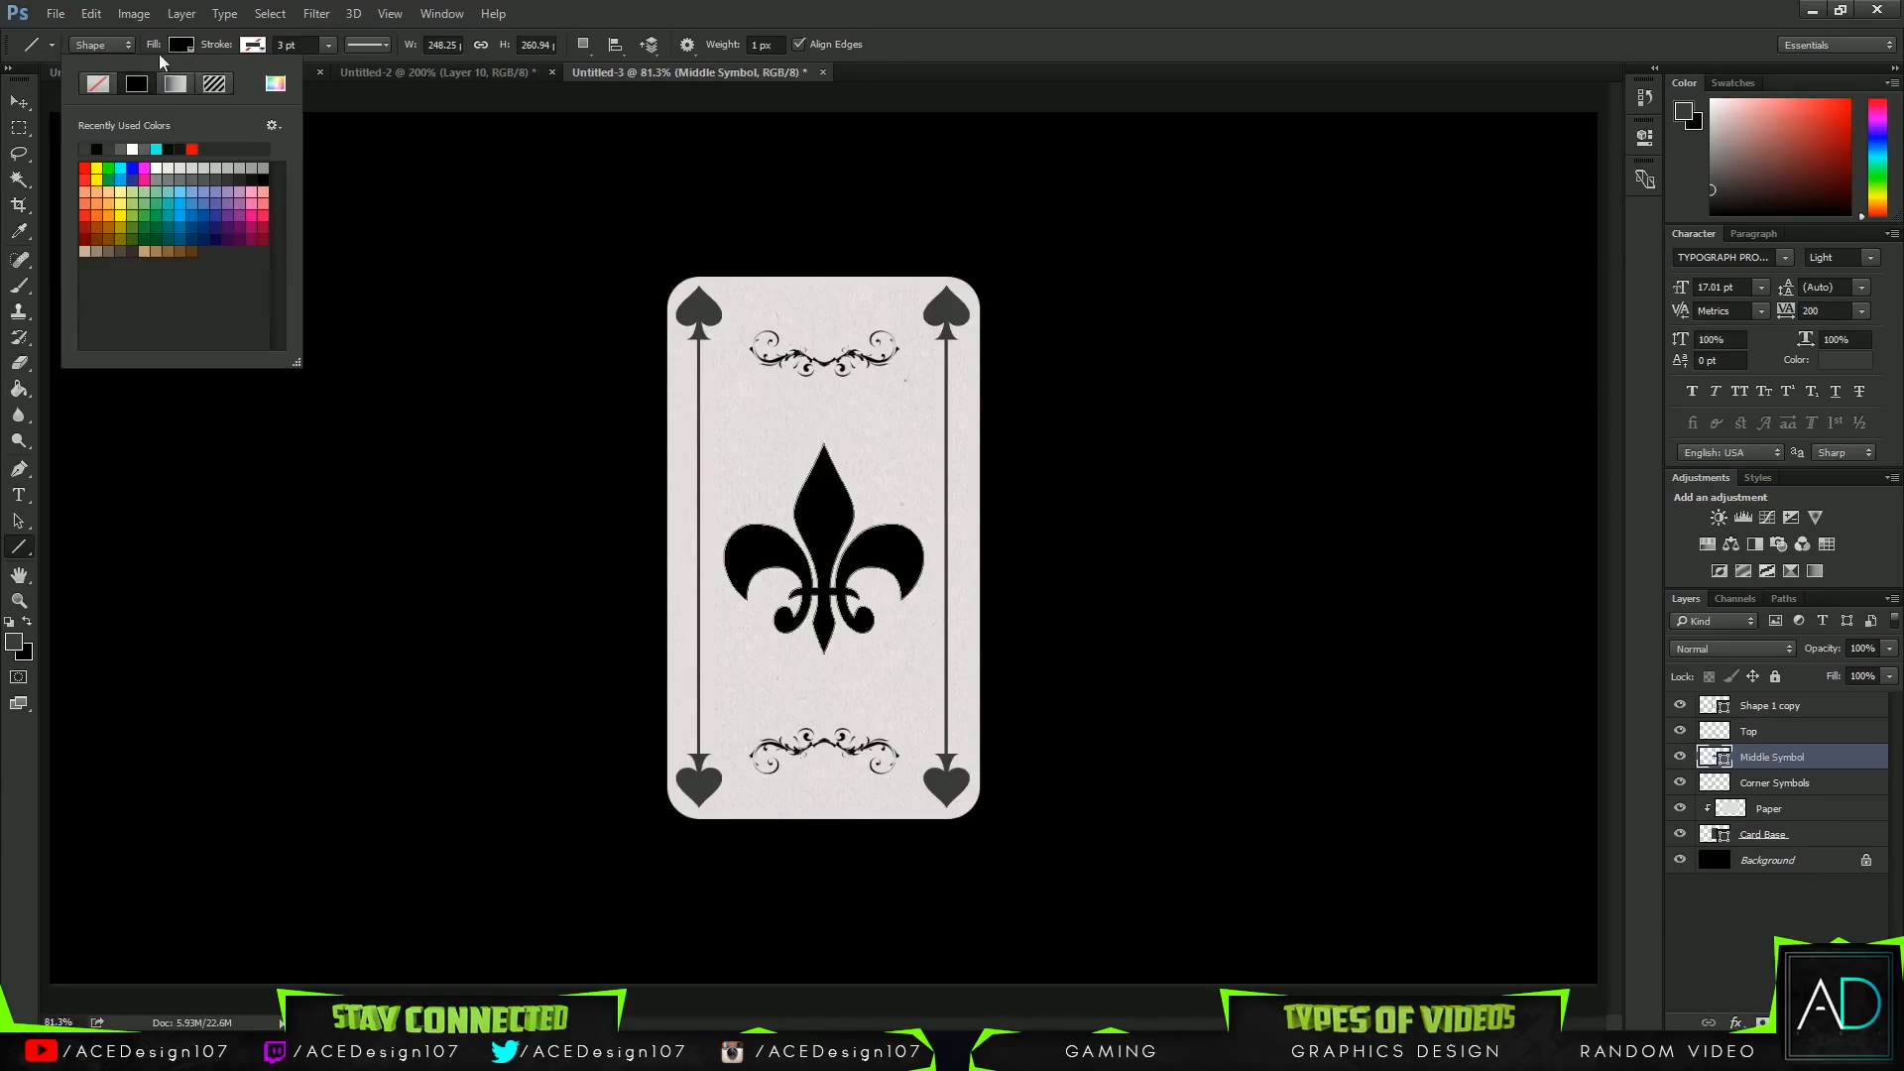
click(84, 148)
key(Return)
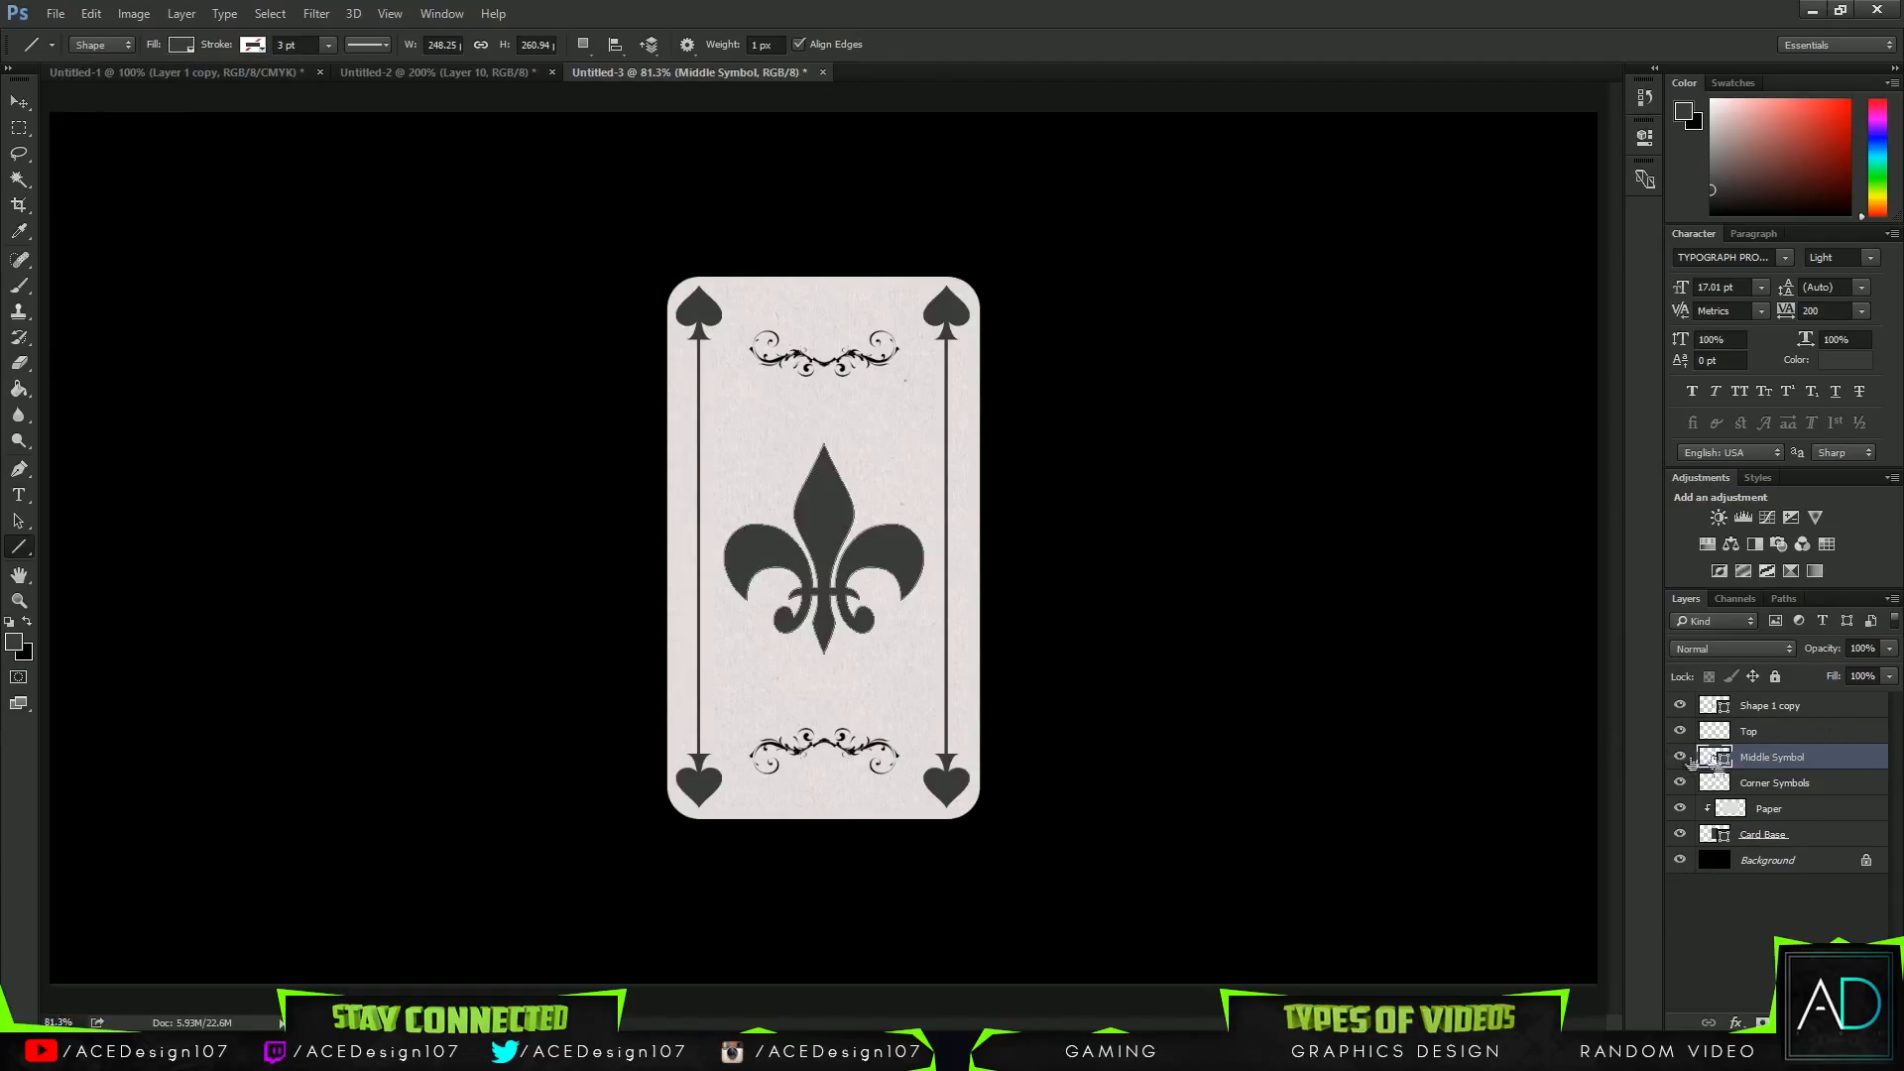
right_click(1847, 771)
click(1614, 391)
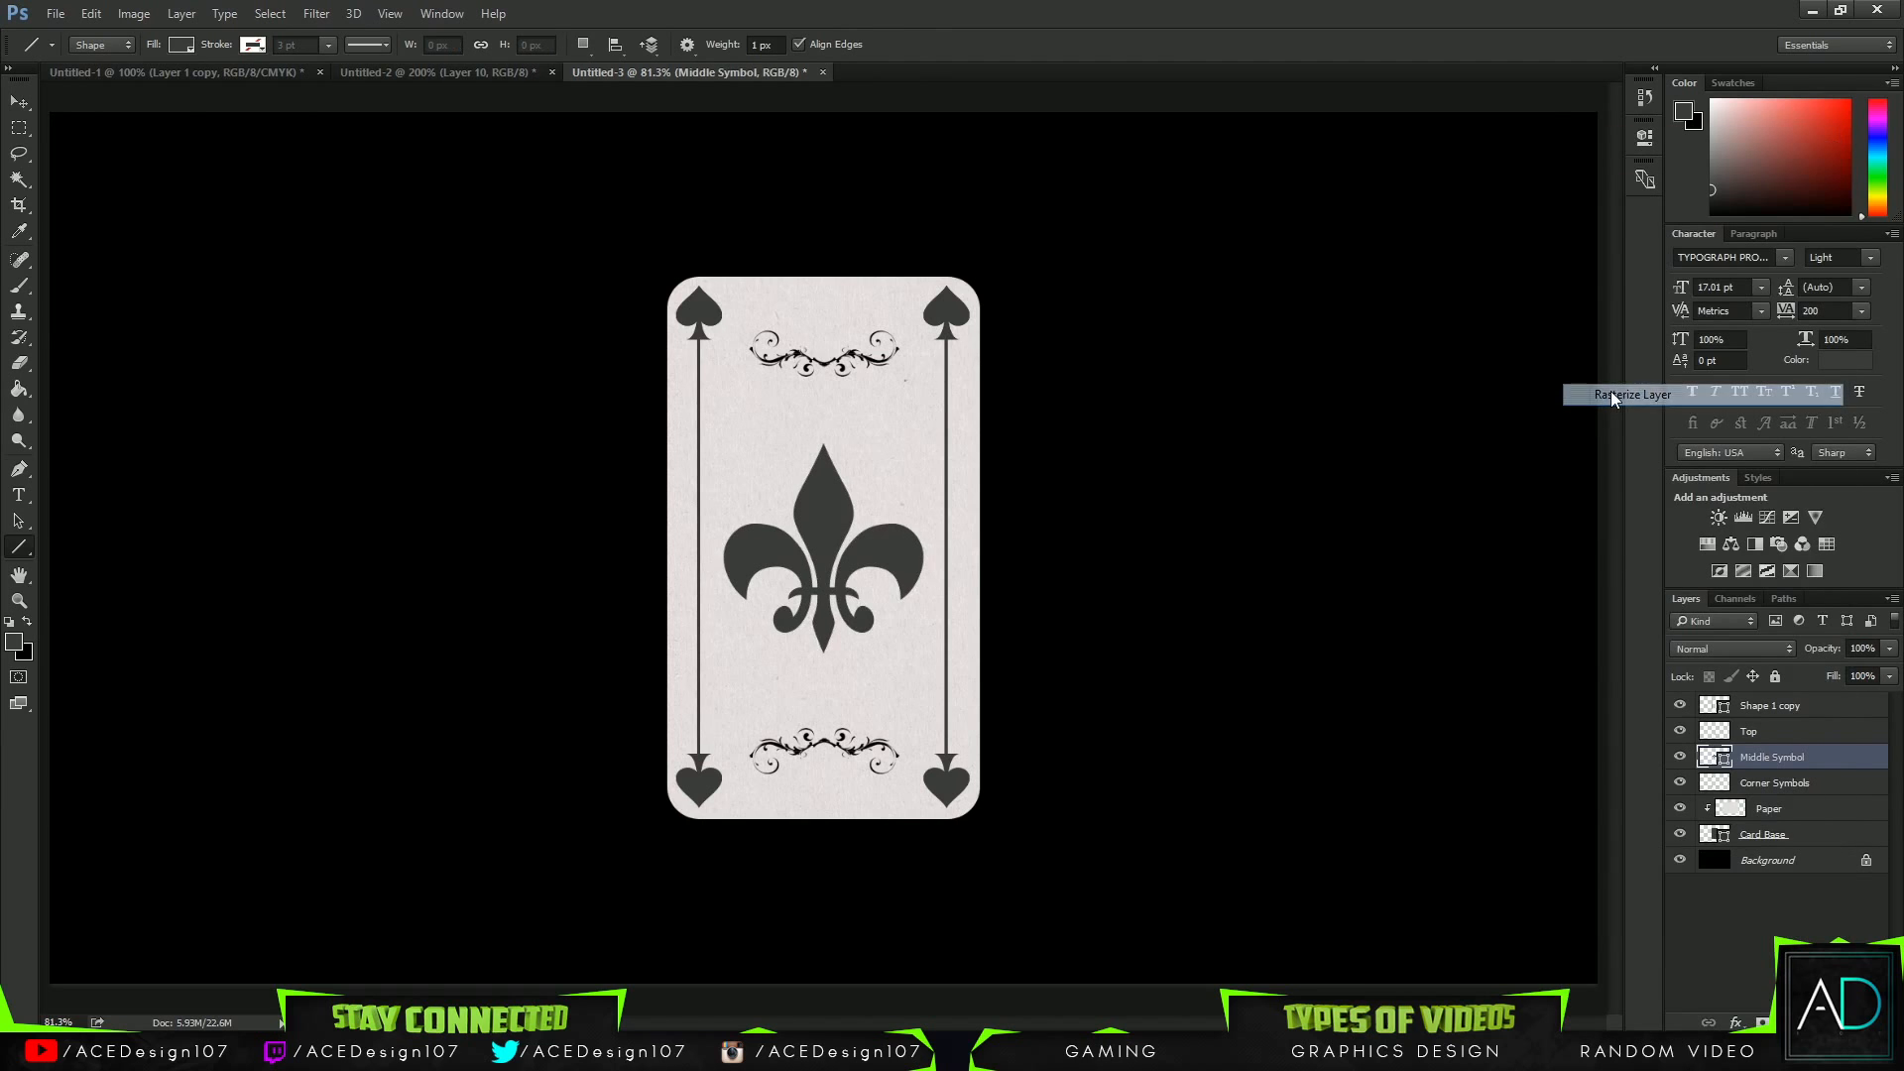
Load the Top layer's outline as a selection and fill the card's upper flourish with dark grey using the Paint Bucket.
click(1822, 785)
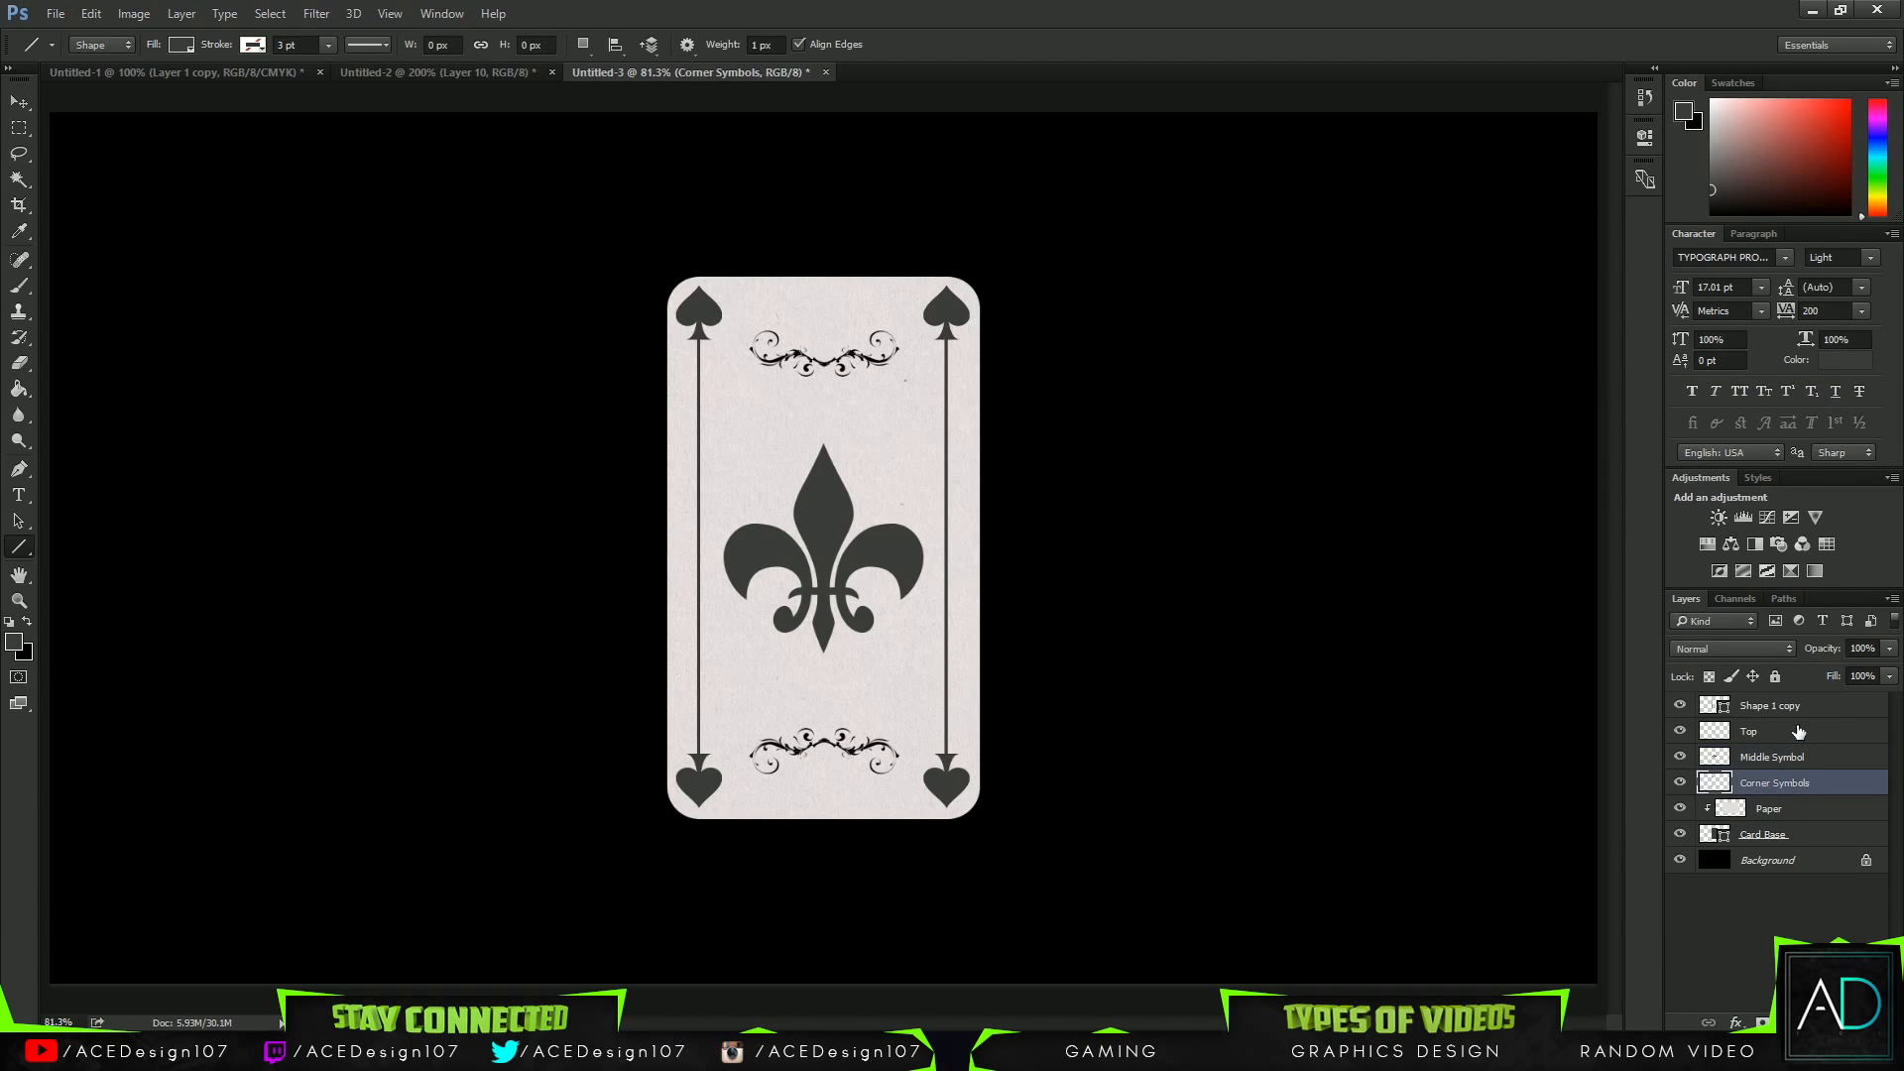
click(1750, 730)
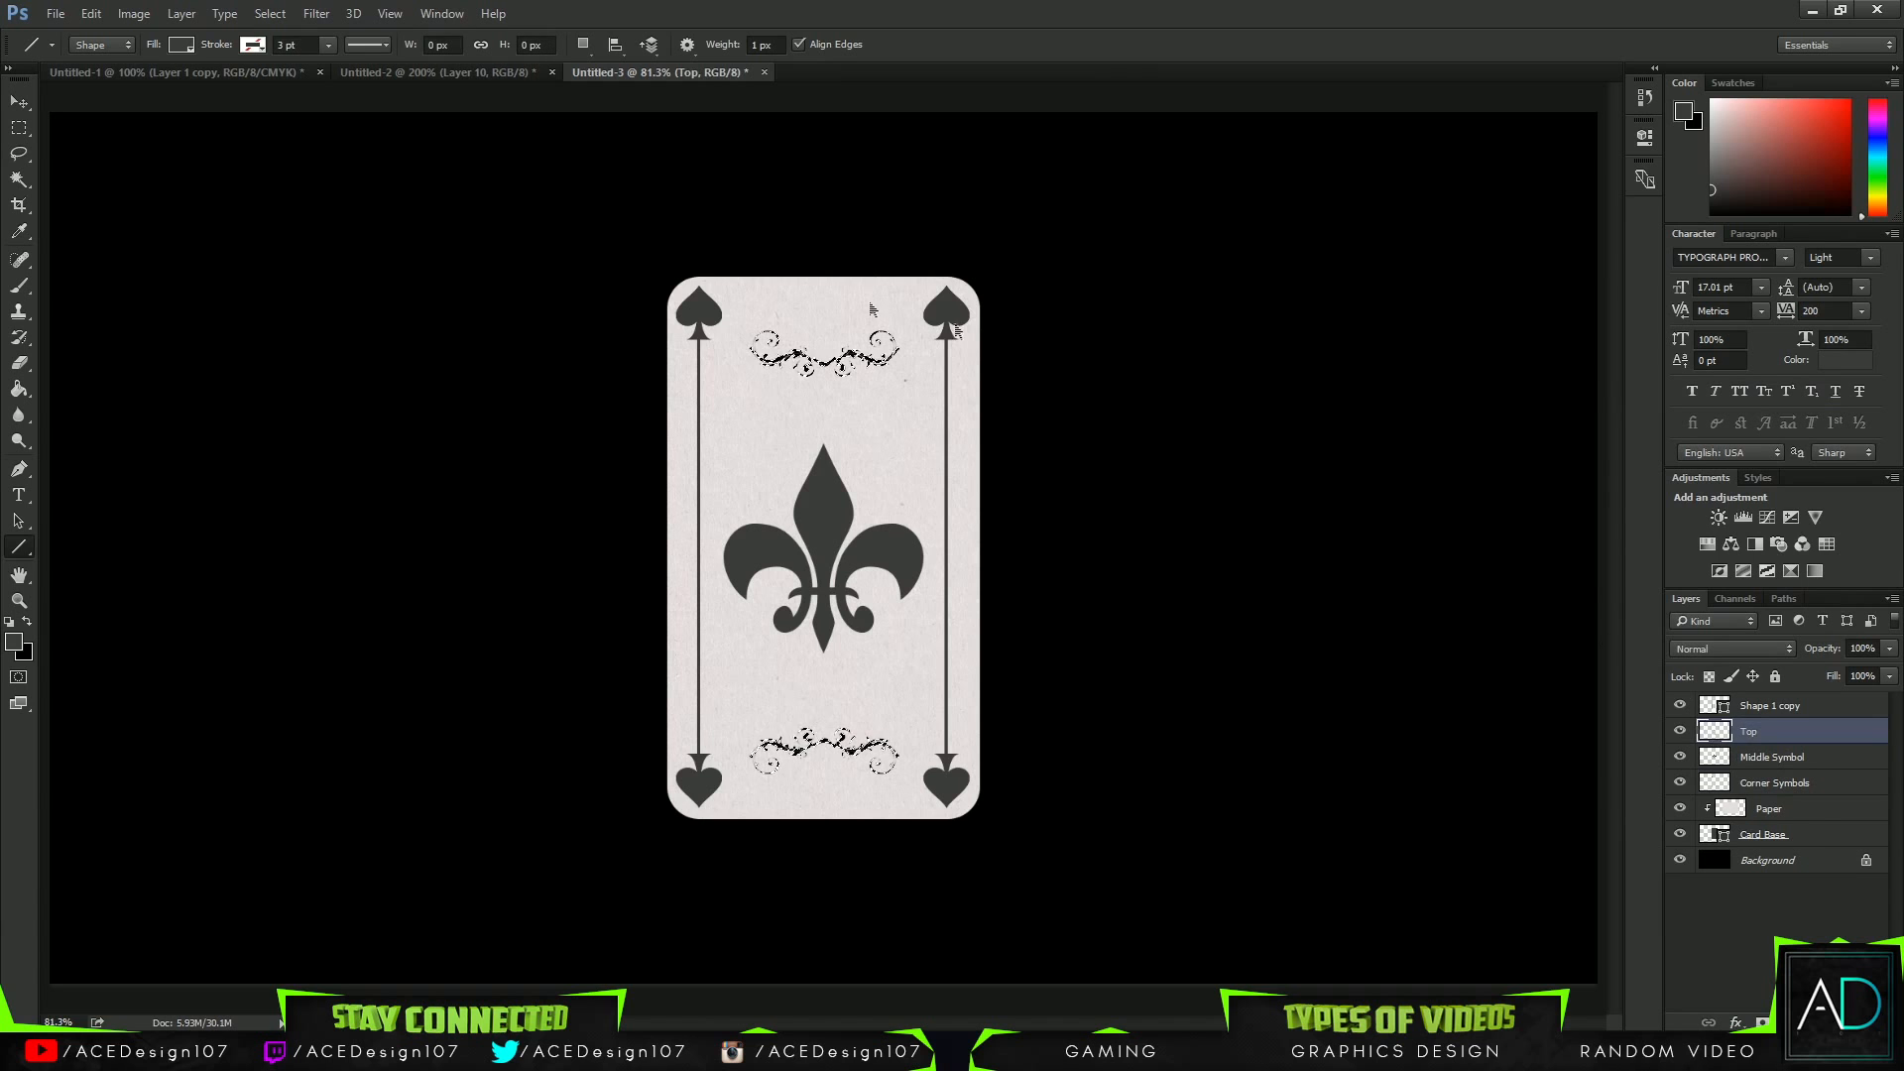
key(ctrl+plus)
key(ctrl+plus)
key(ctrl+plus)
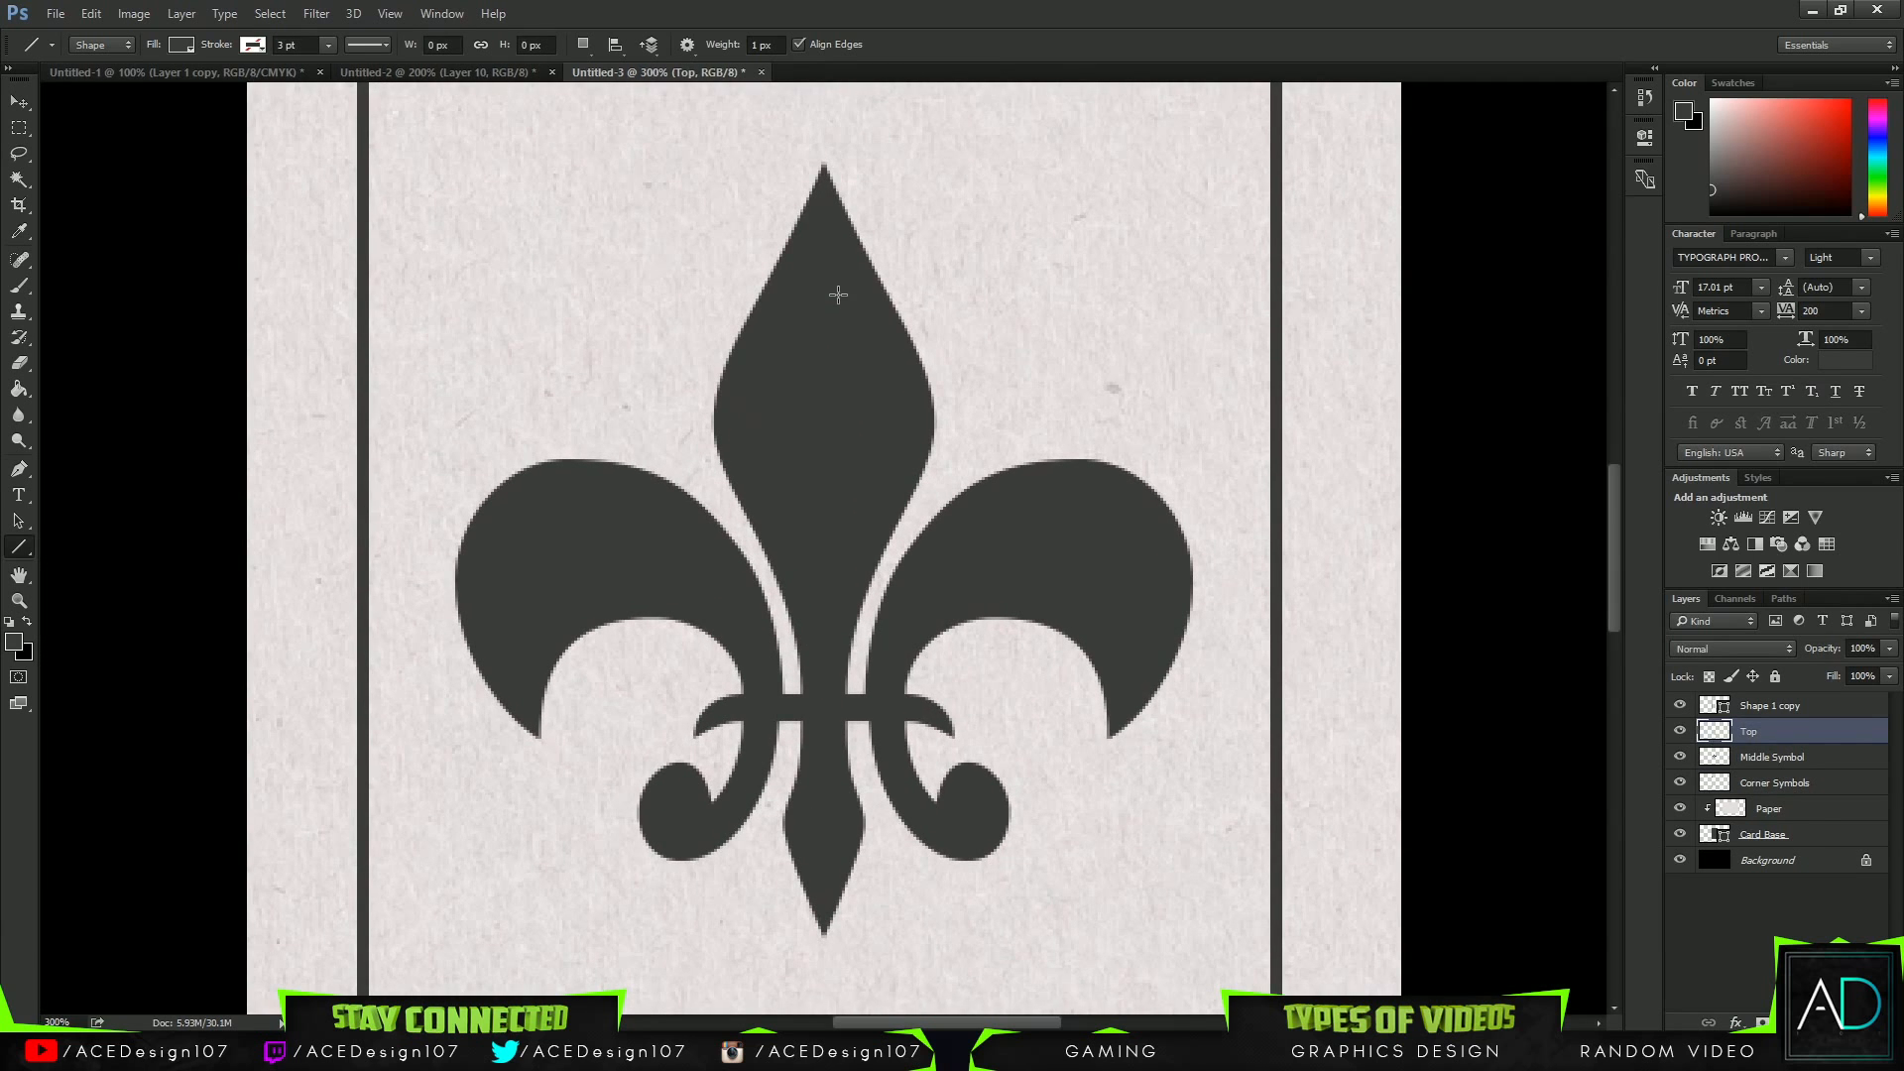
scroll(838, 293, up, 5)
key(g)
click(807, 186)
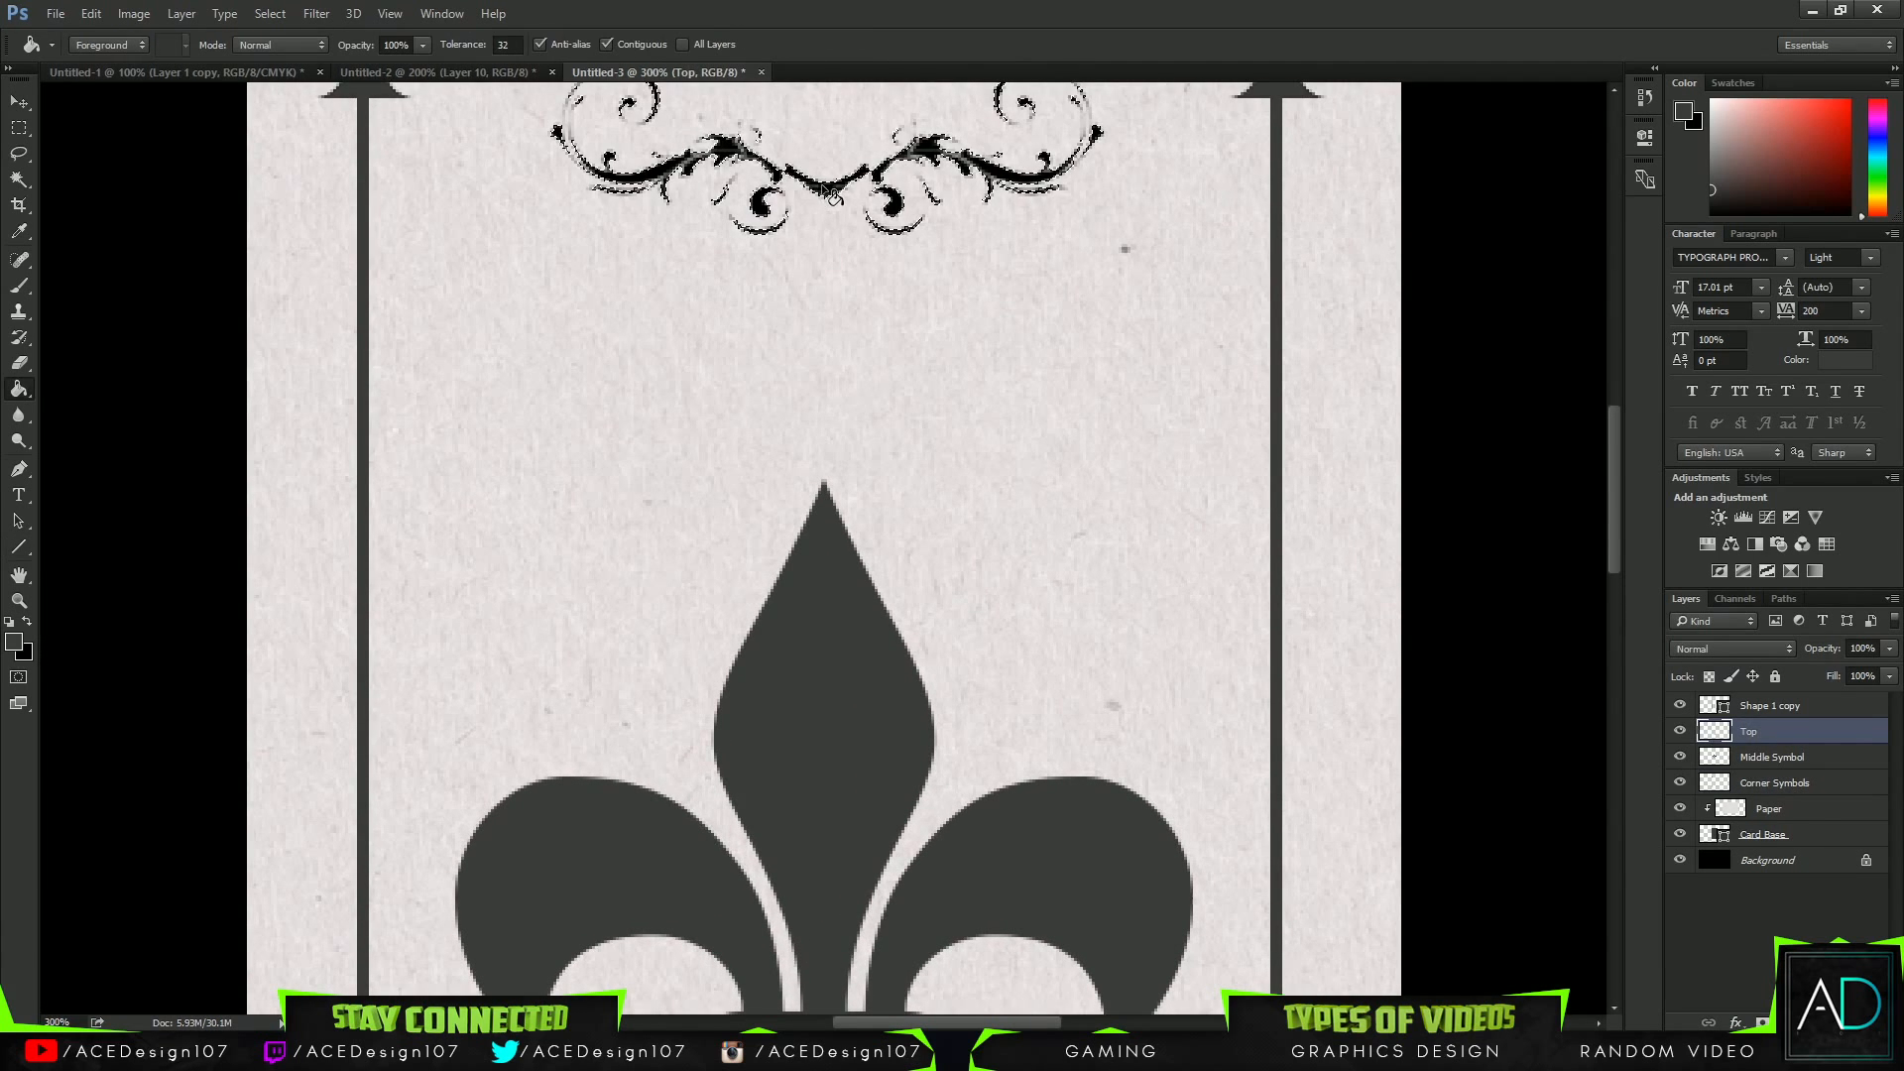
click(763, 205)
click(673, 181)
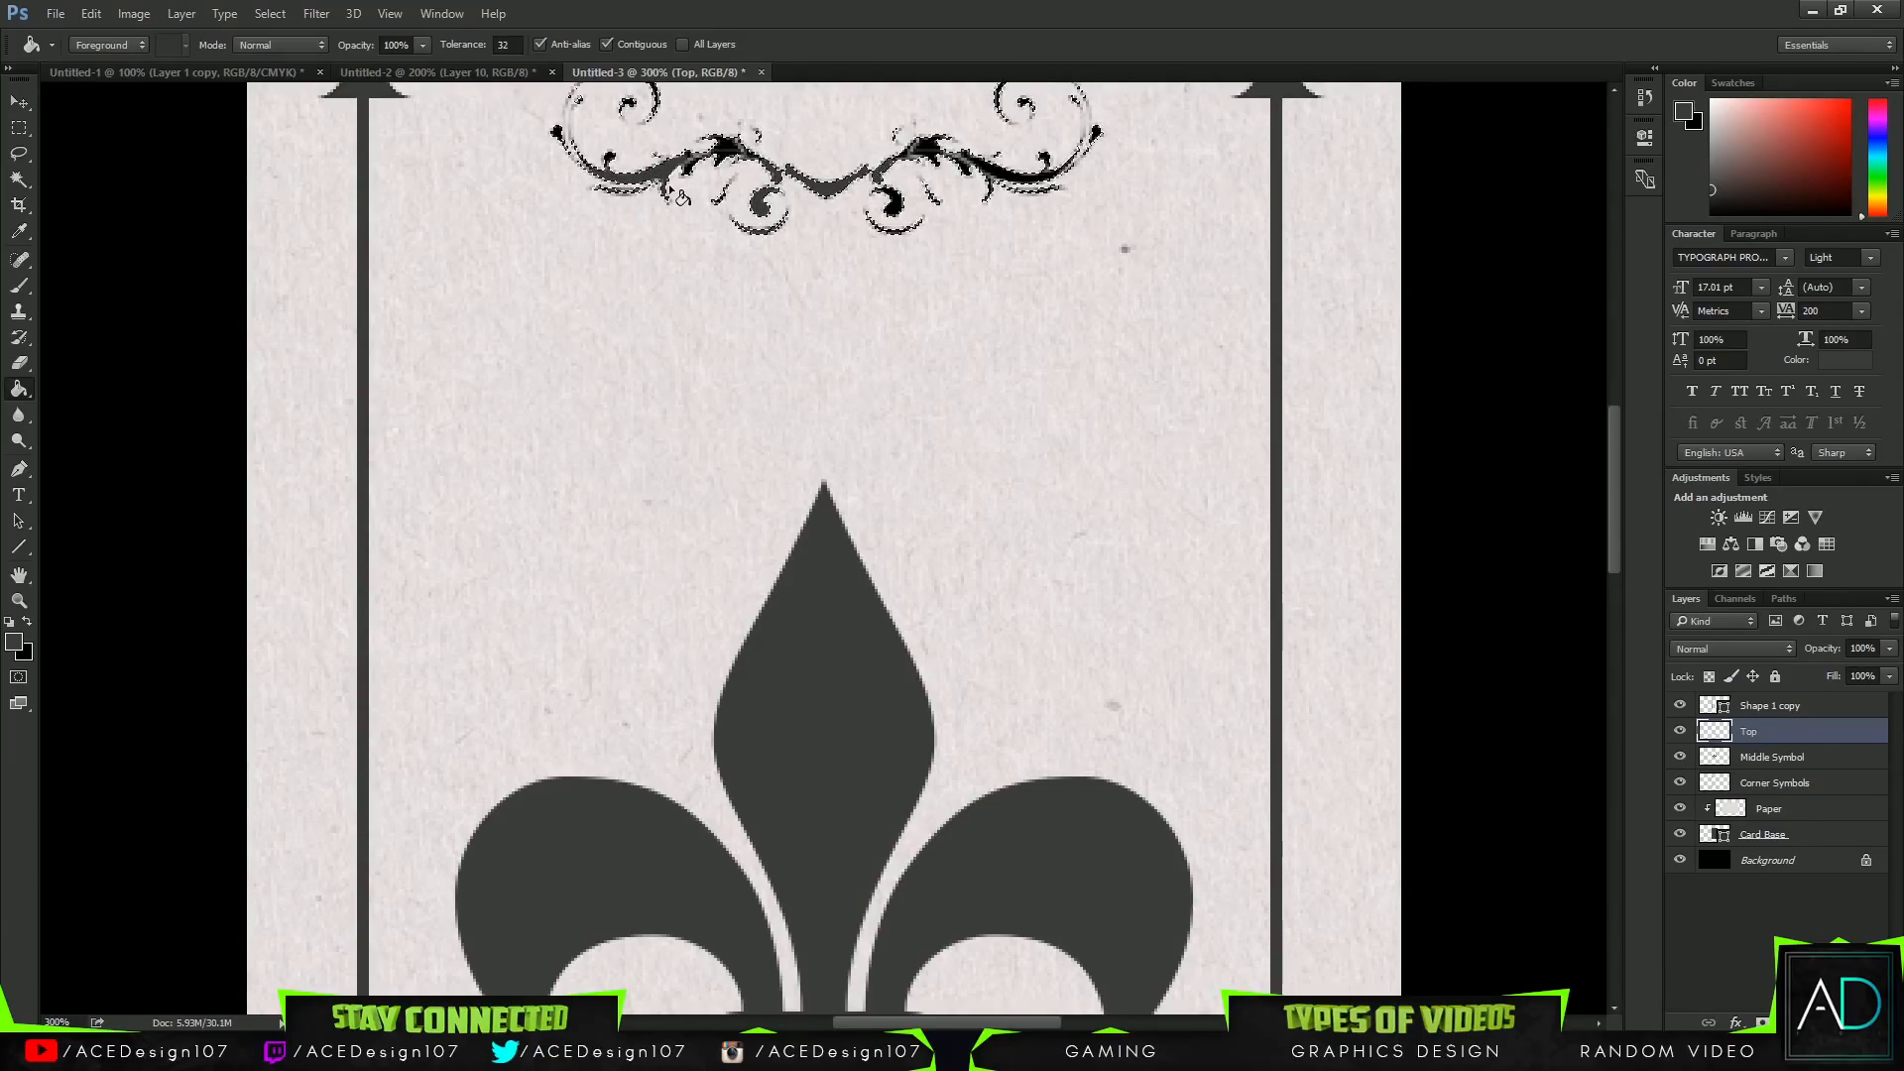
click(725, 151)
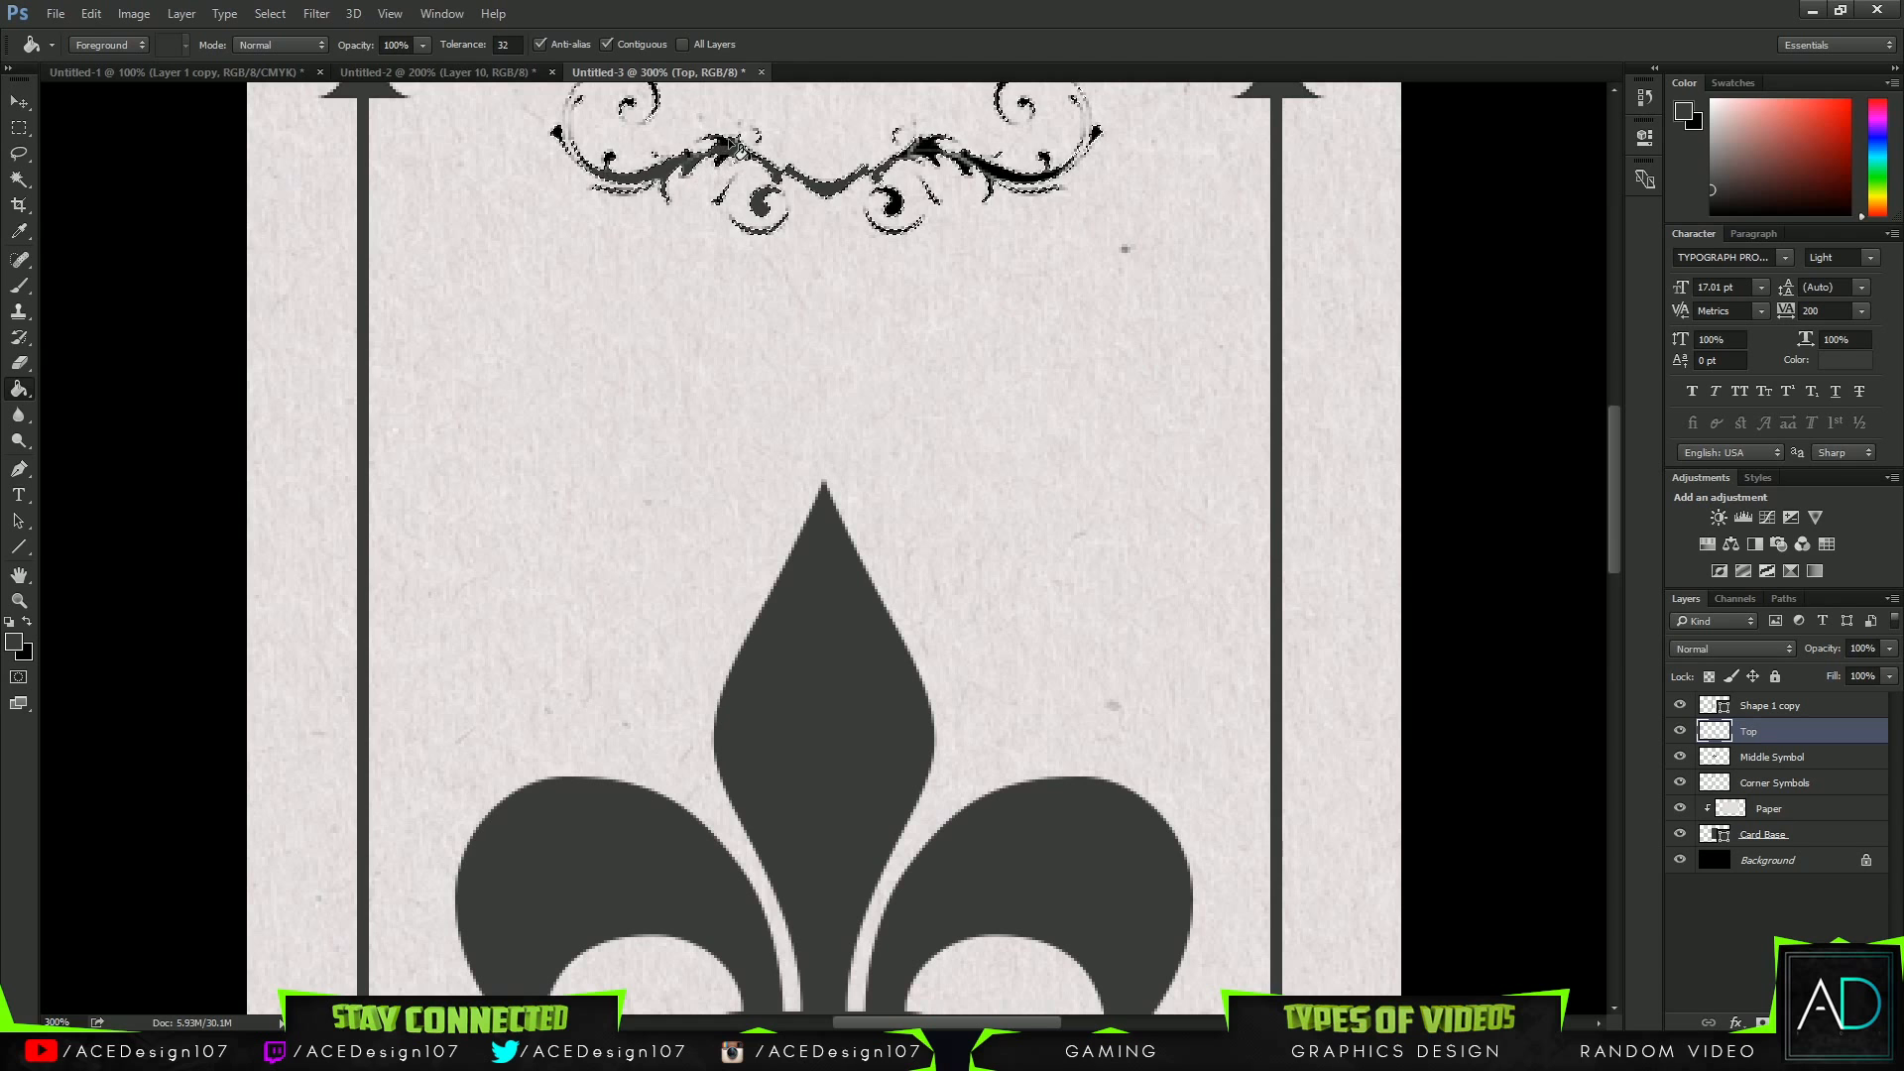
scroll(714, 198, up, 2)
scroll(731, 220, up, 1)
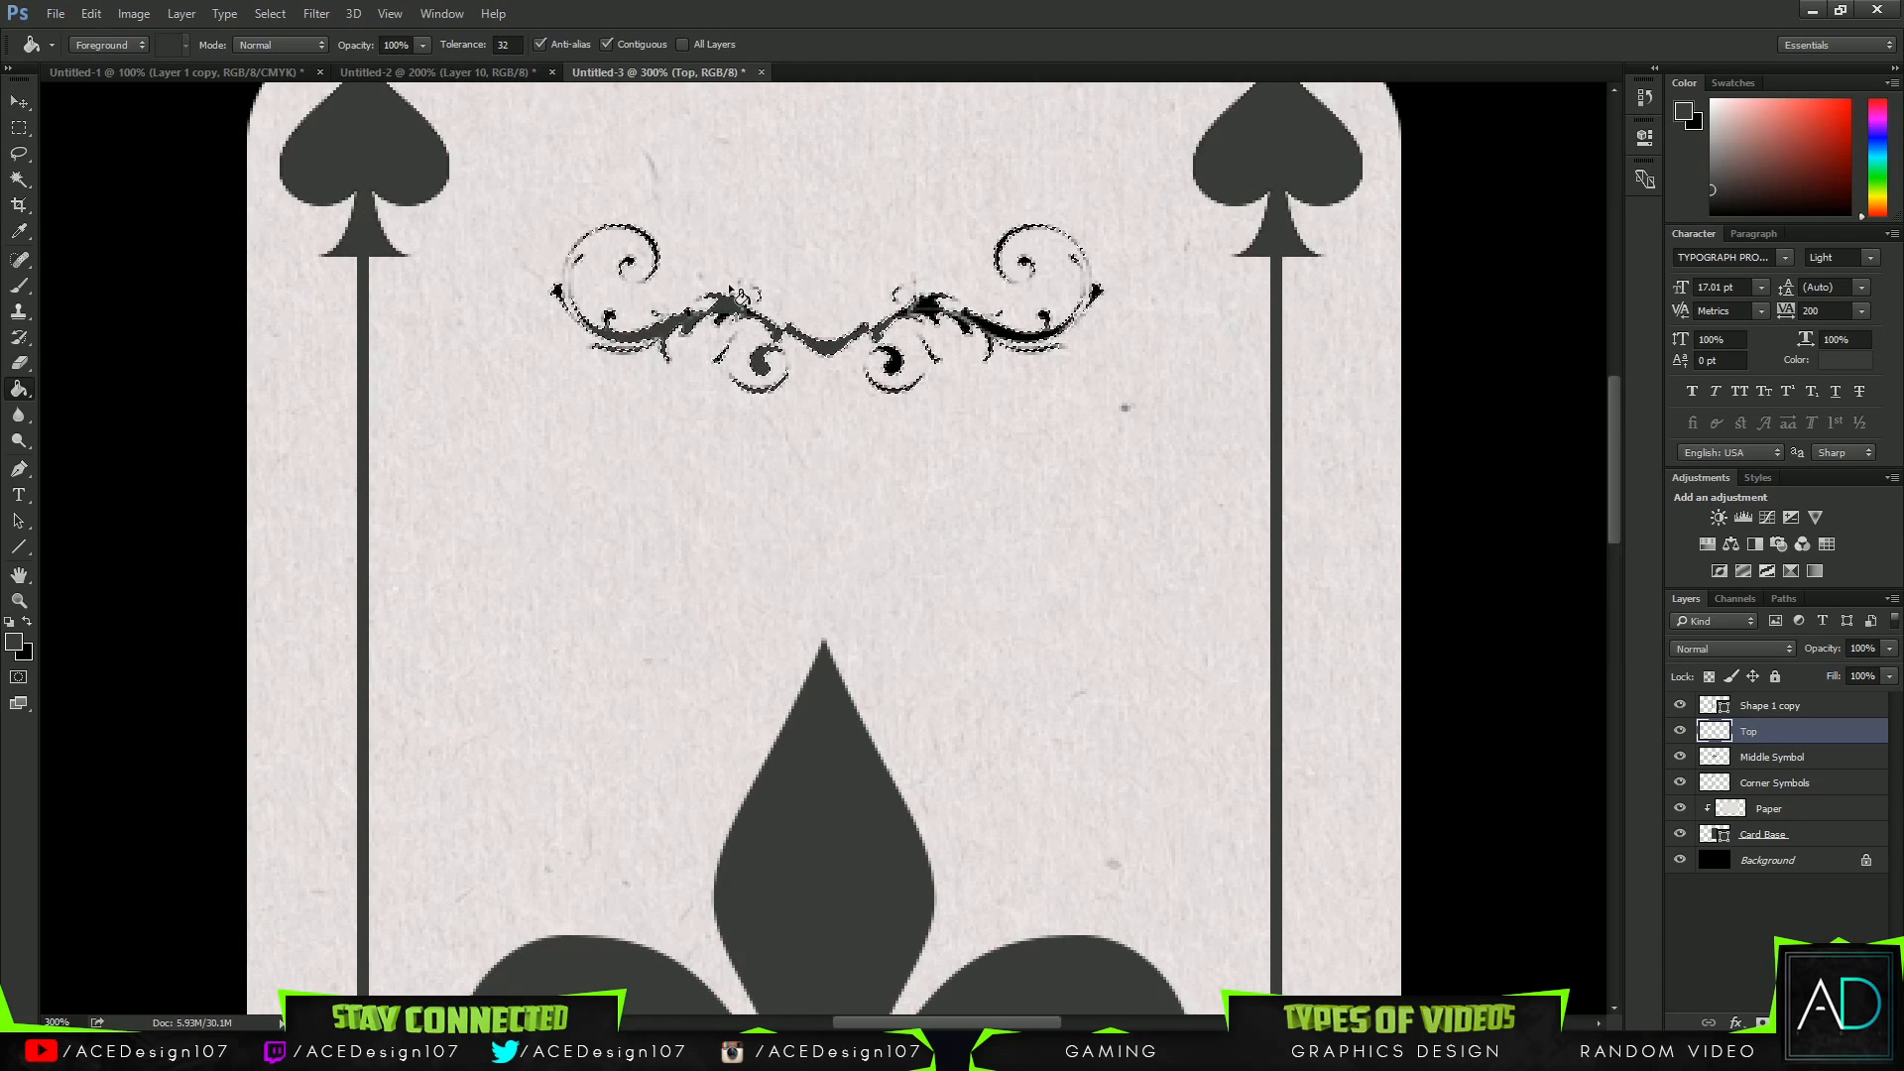
click(609, 318)
click(558, 292)
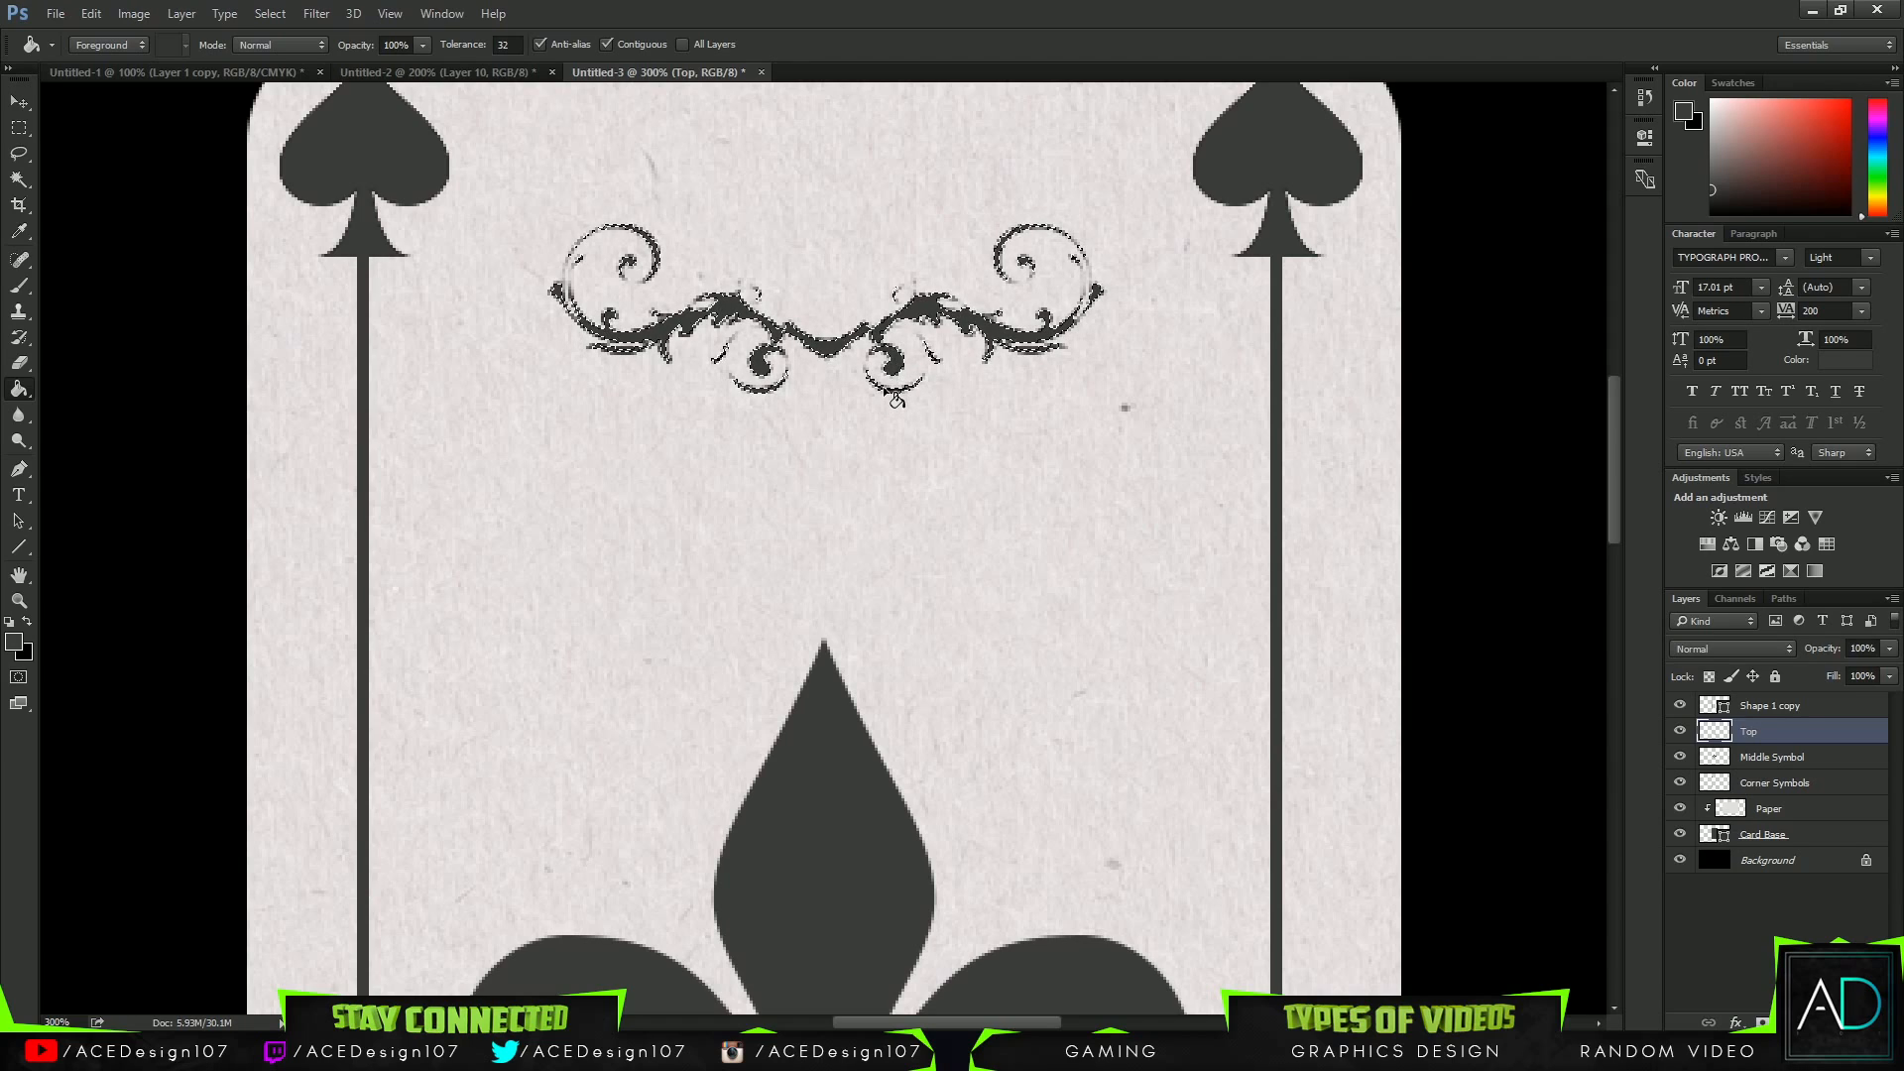
Fill all parts of the card's lower flourish with dark grey using the Paint Bucket and deselect.
key(ctrl+minus)
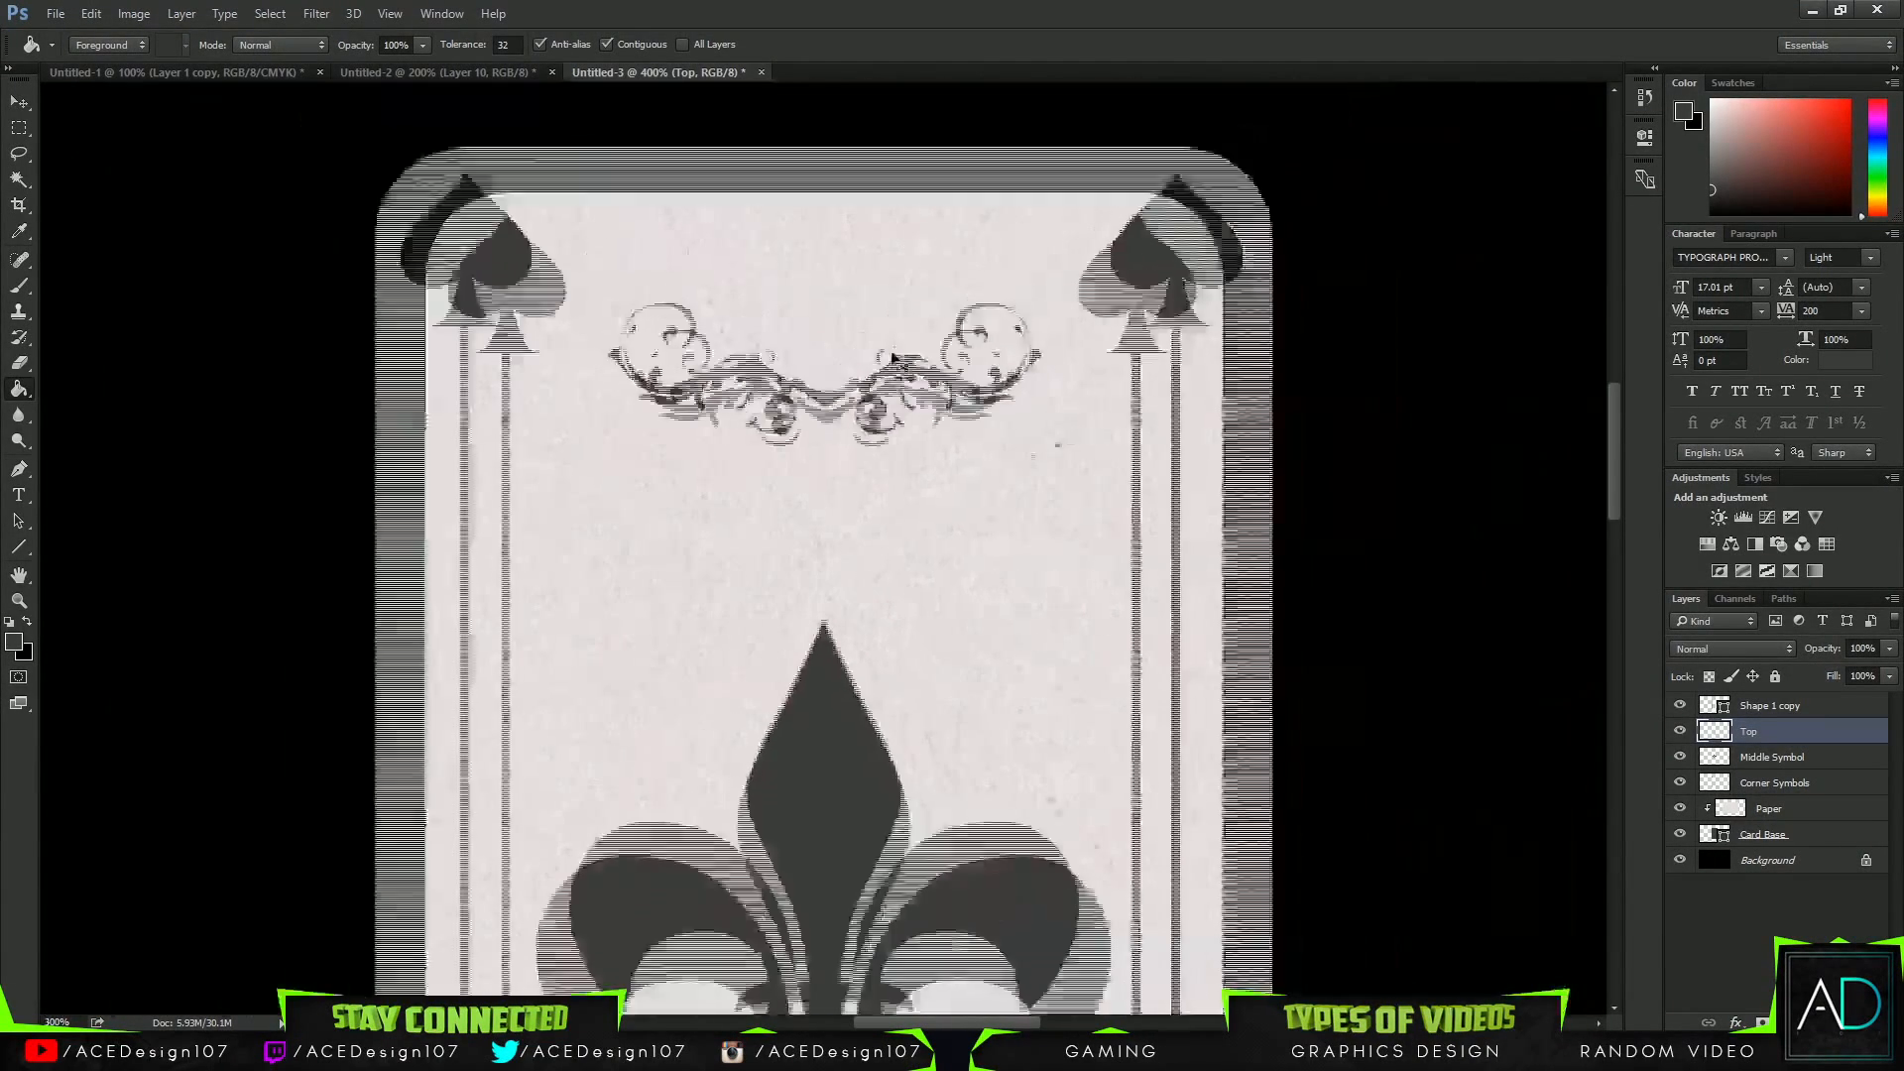
scroll(1329, 394, down, 1)
drag(1614, 430, 1613, 582)
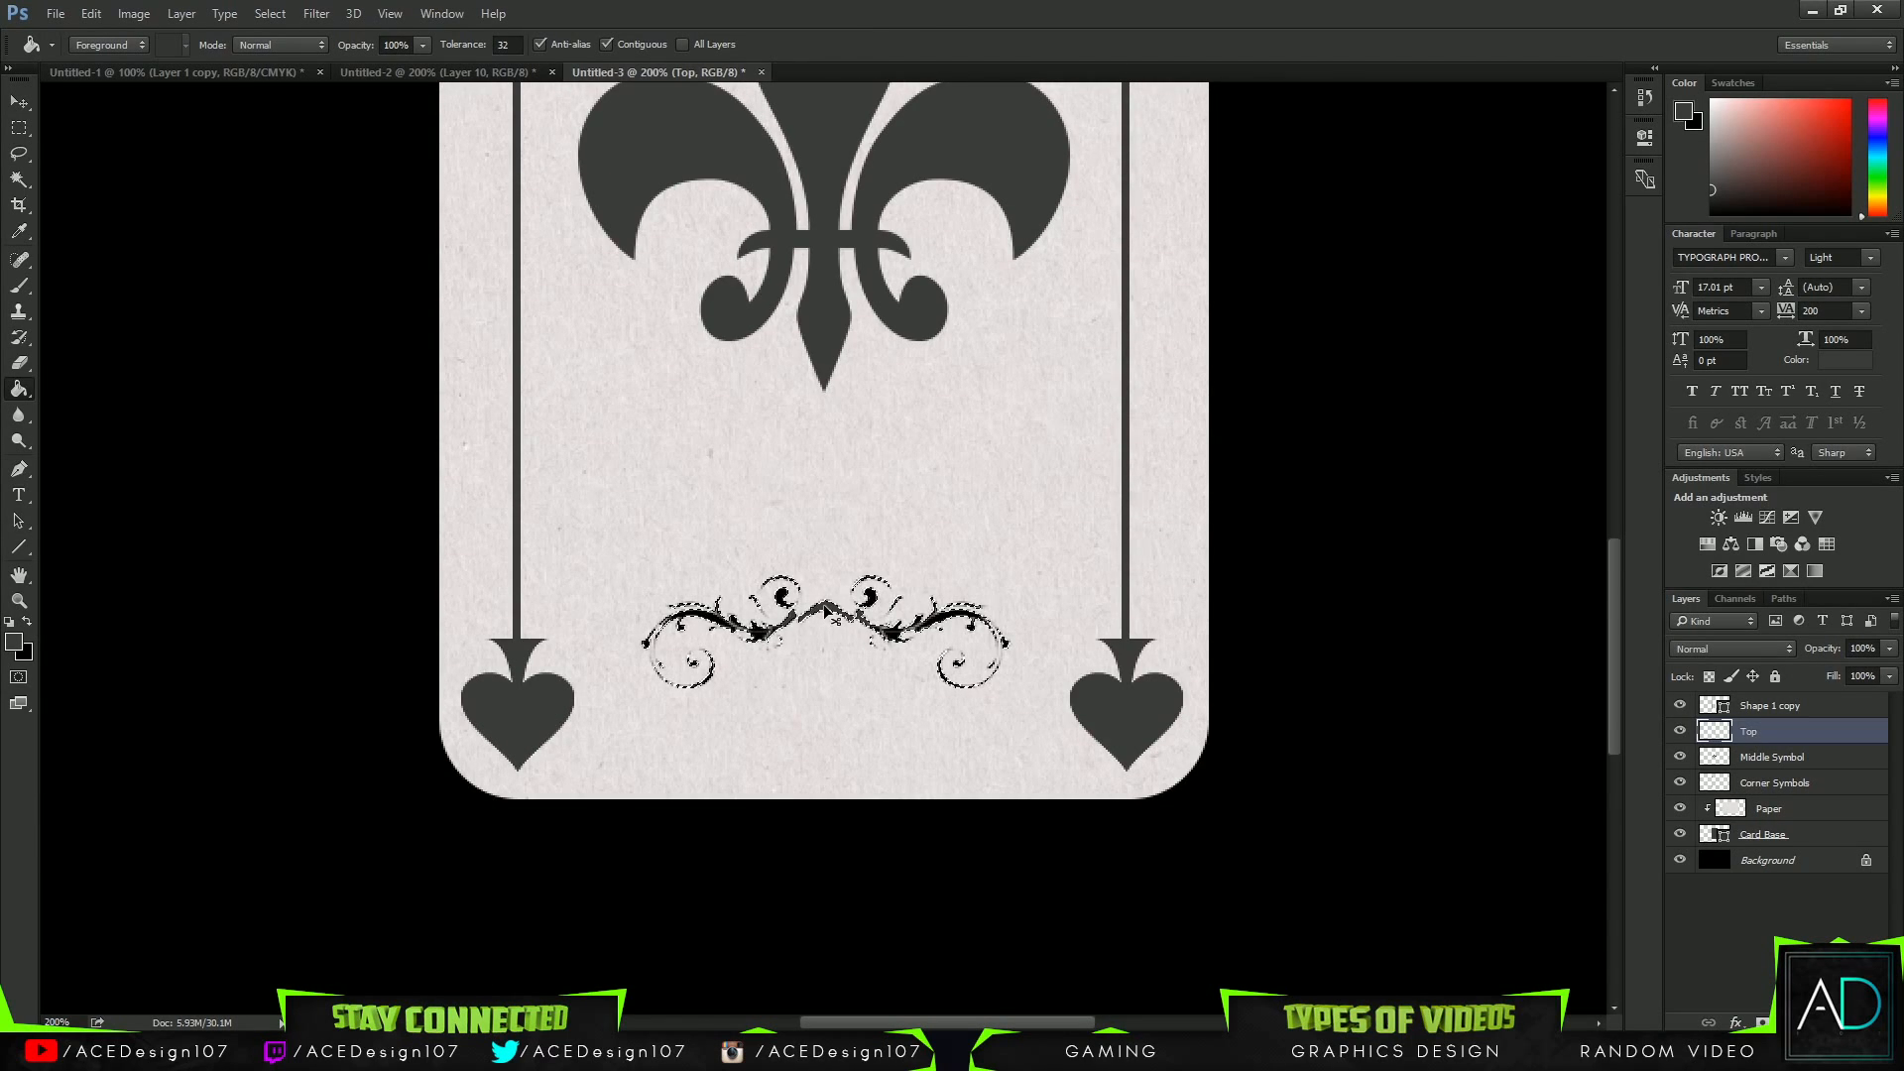
key(ctrl+plus)
key(ctrl+plus)
key(ctrl+plus)
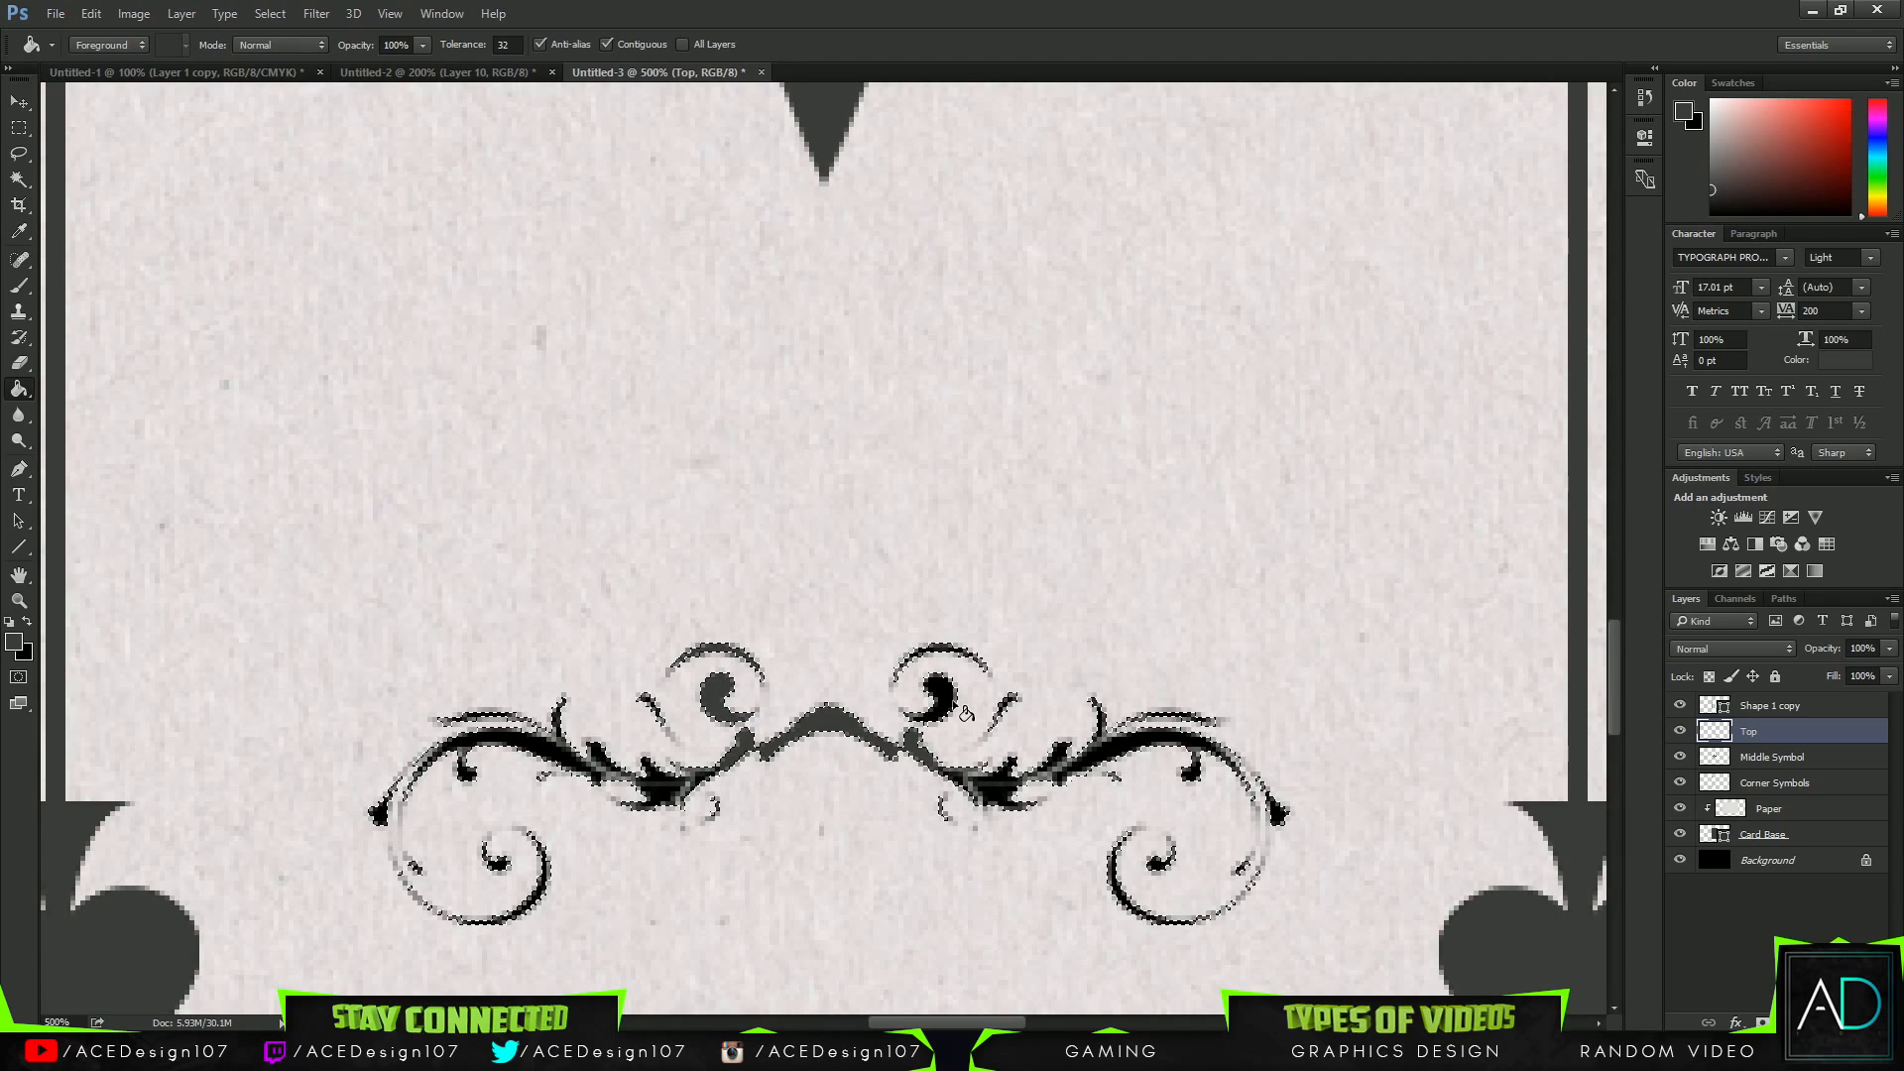
click(967, 792)
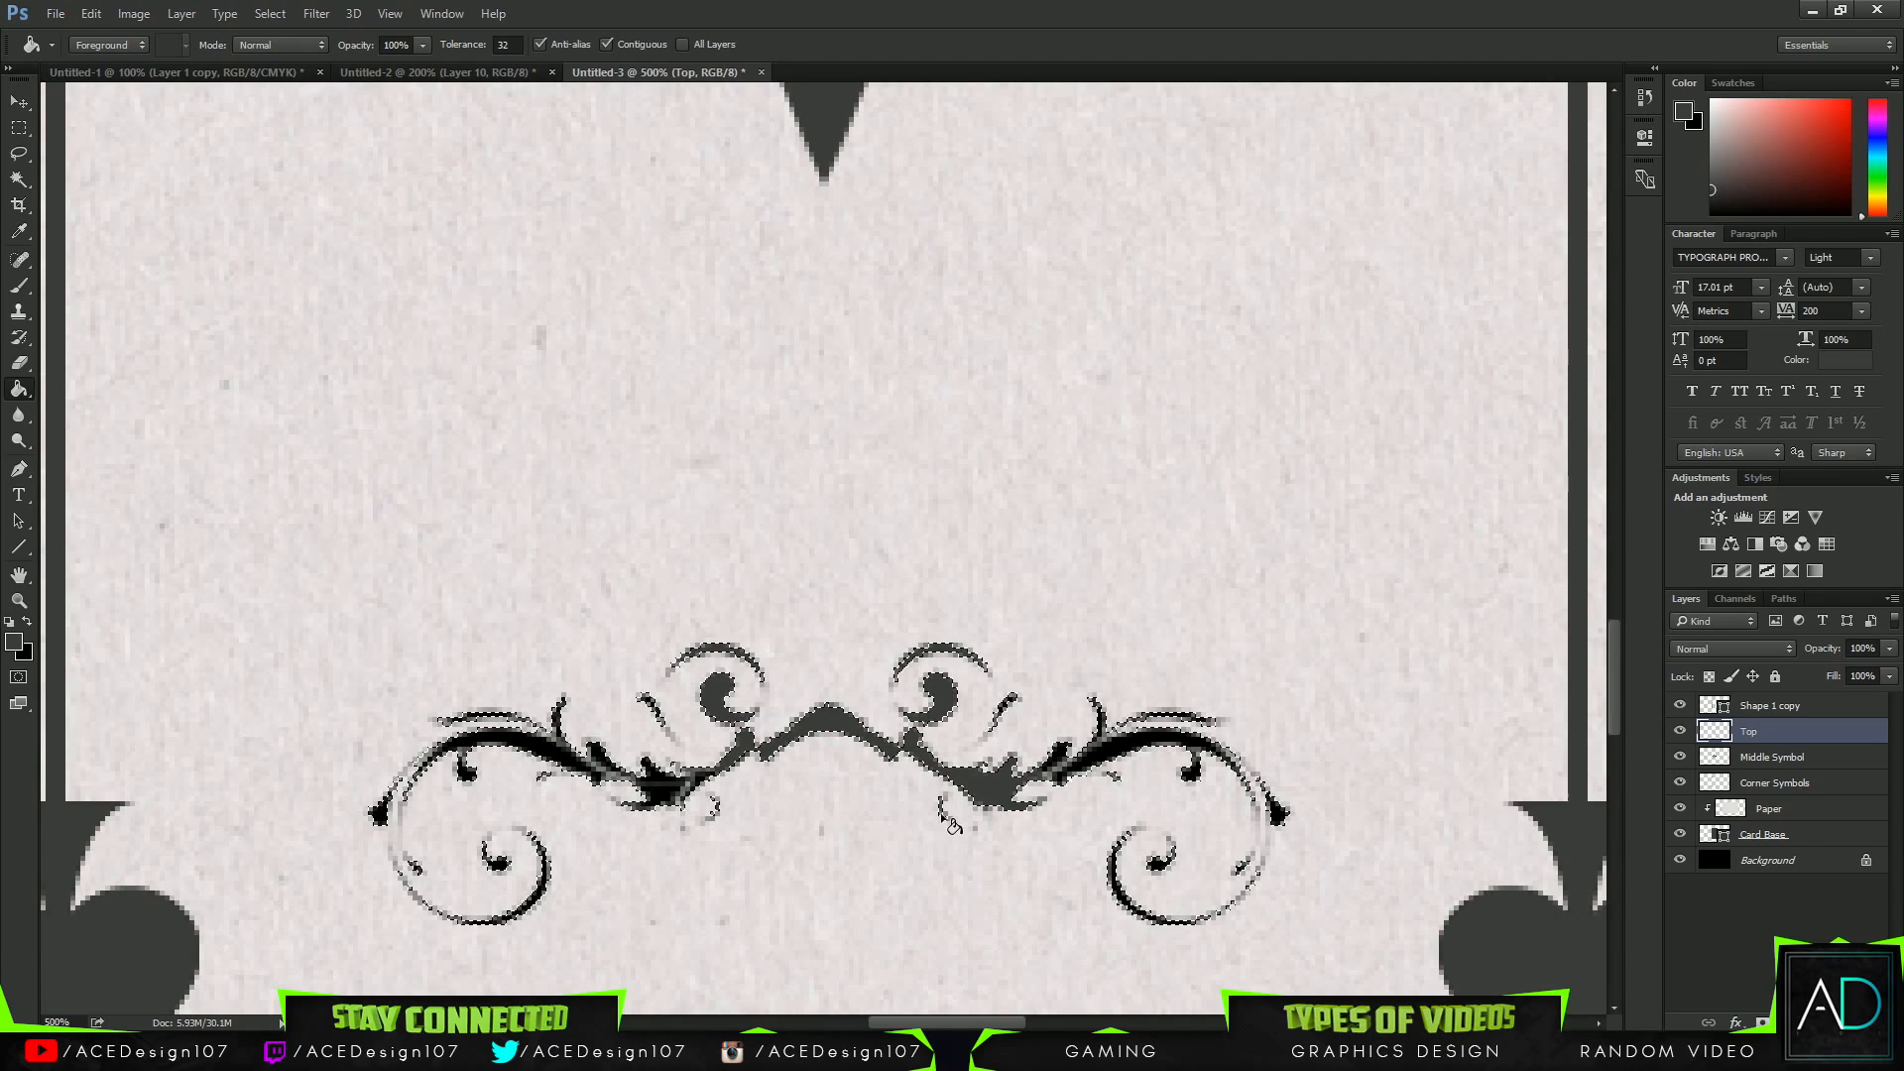
click(1109, 754)
click(1073, 755)
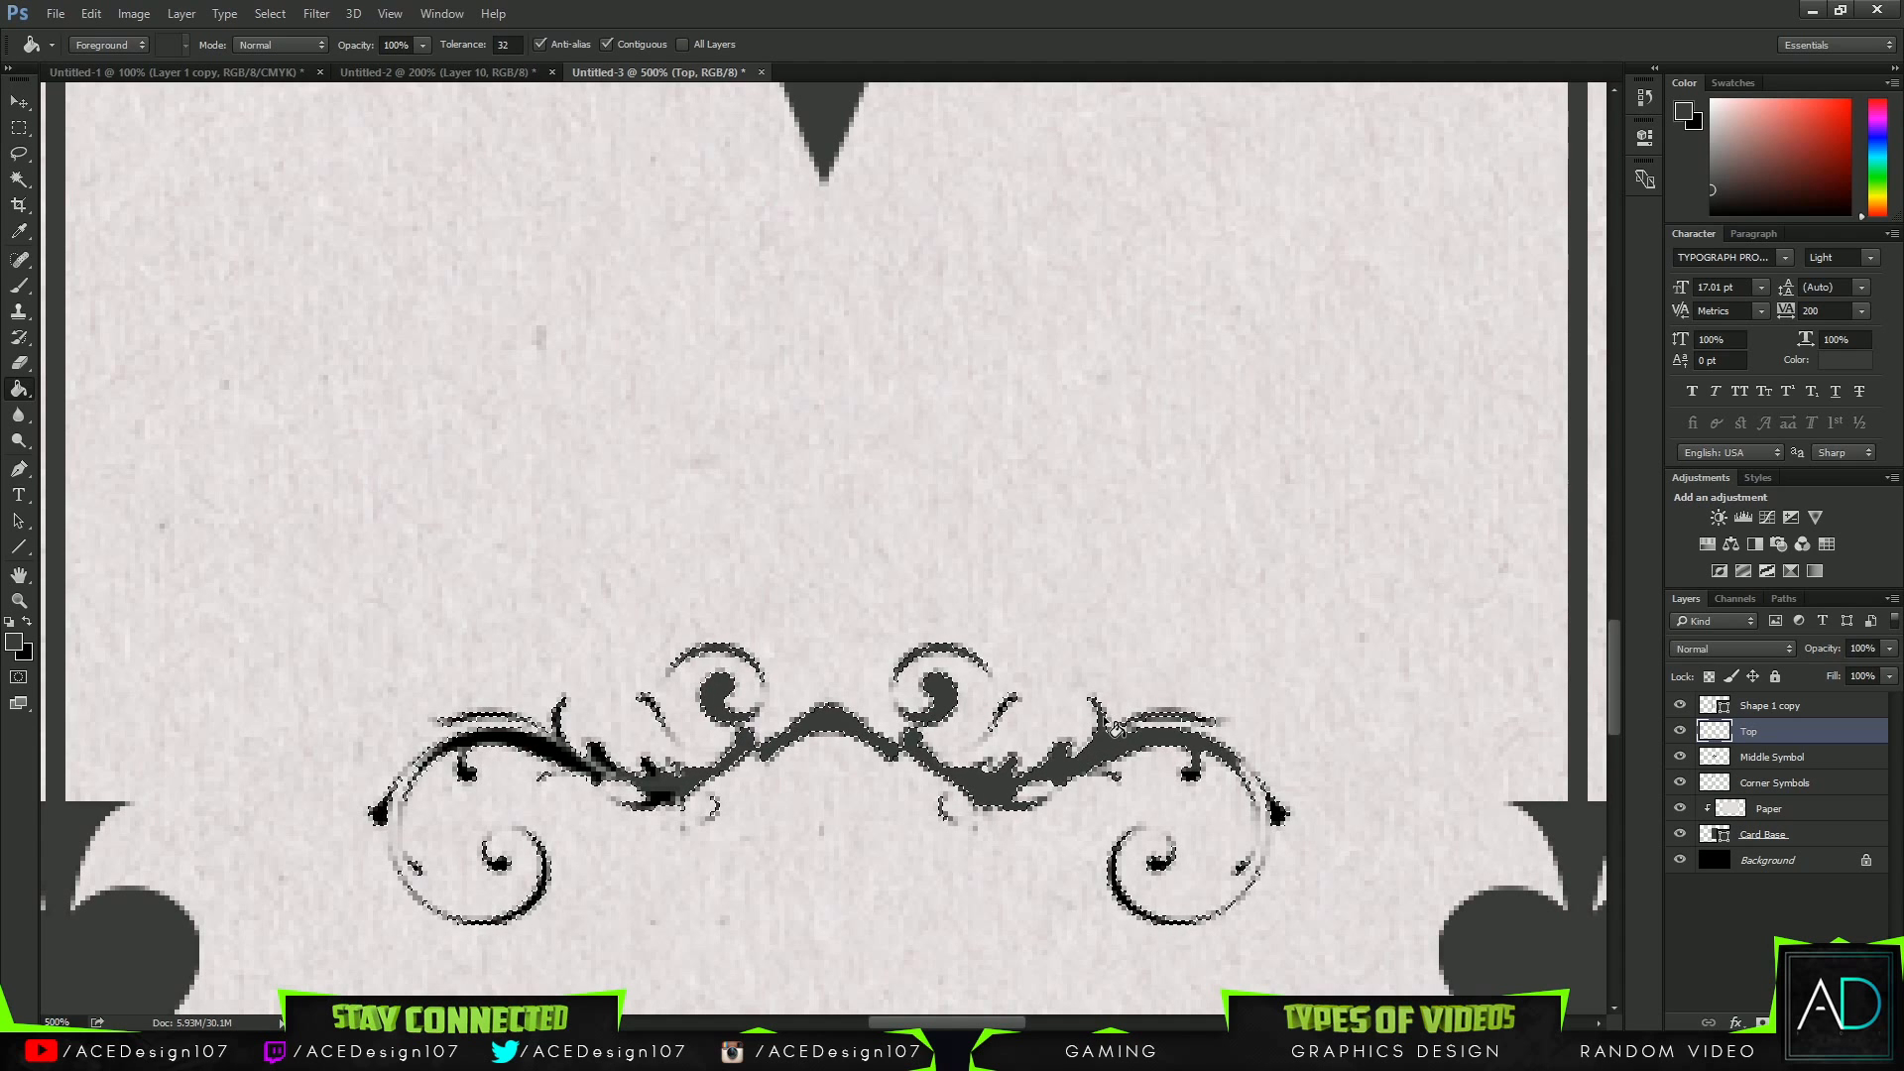
click(1203, 757)
click(1188, 781)
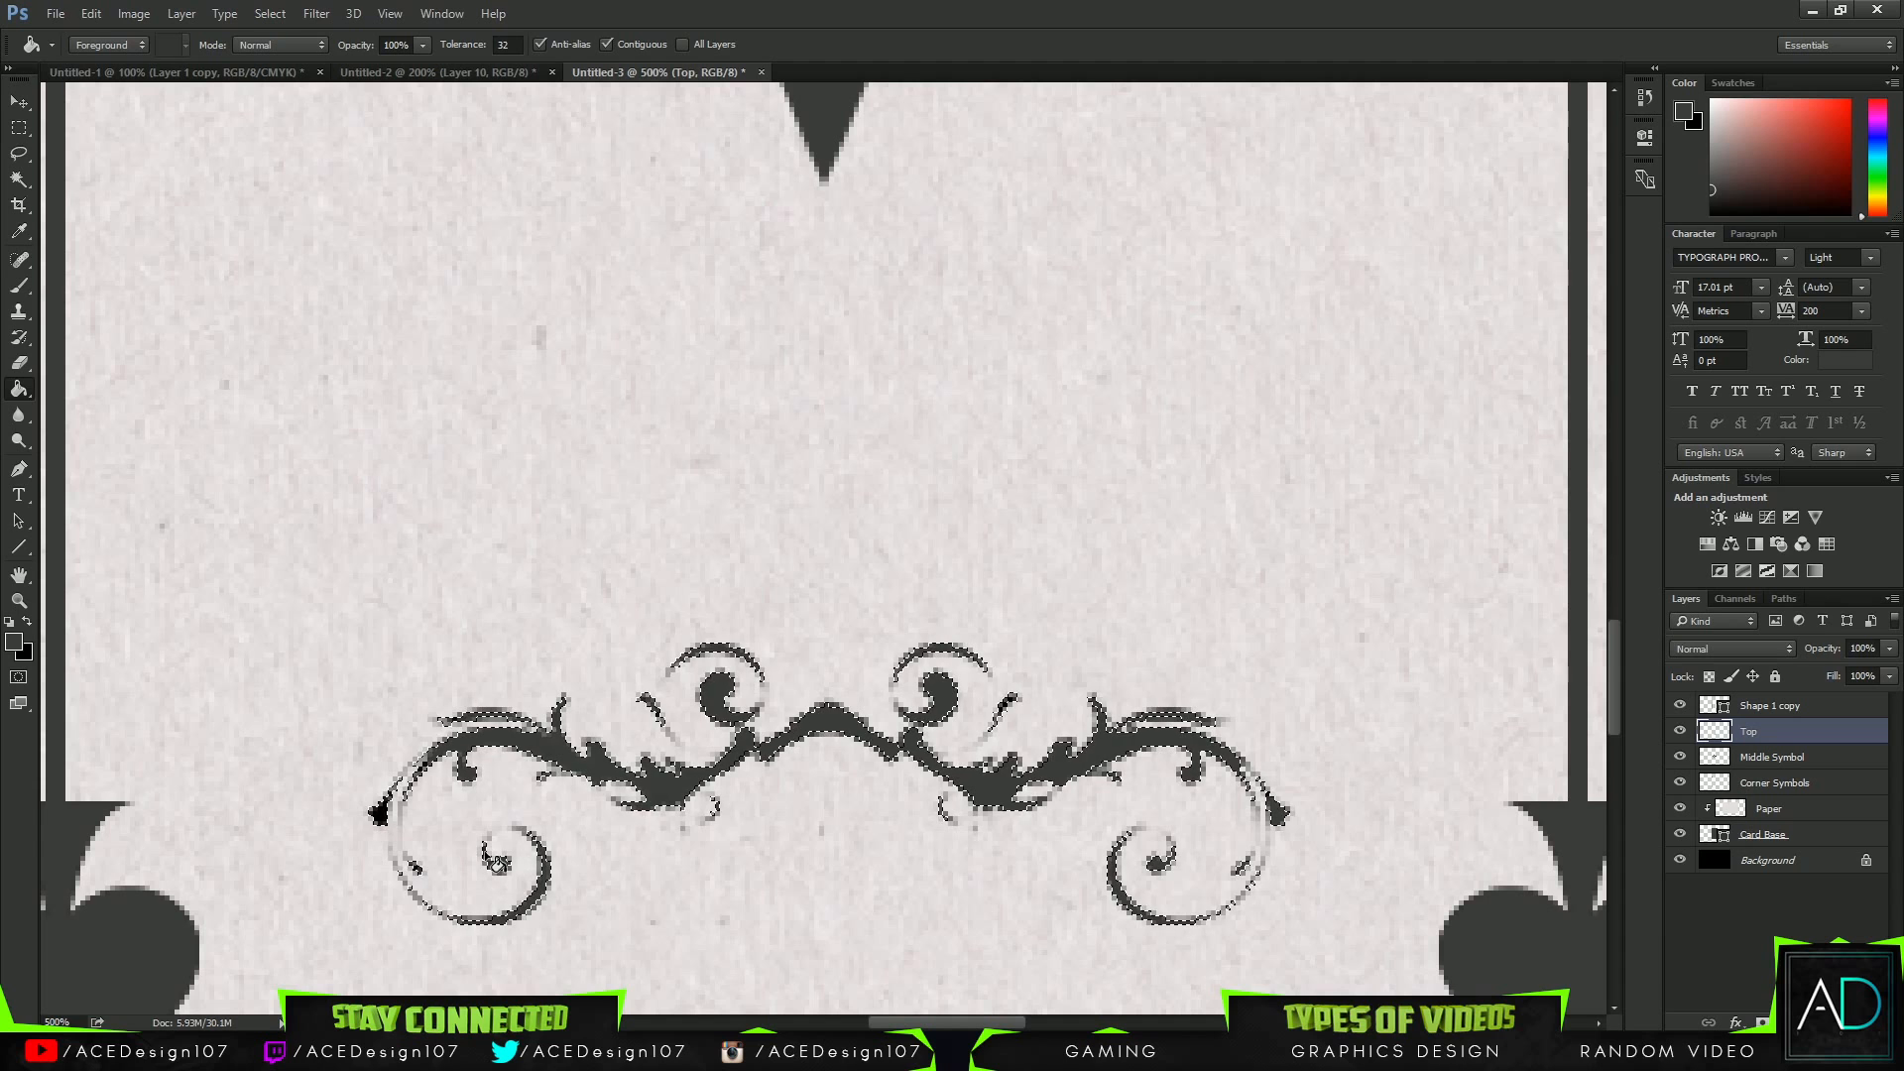
key(ctrl+d)
key(ctrl+0)
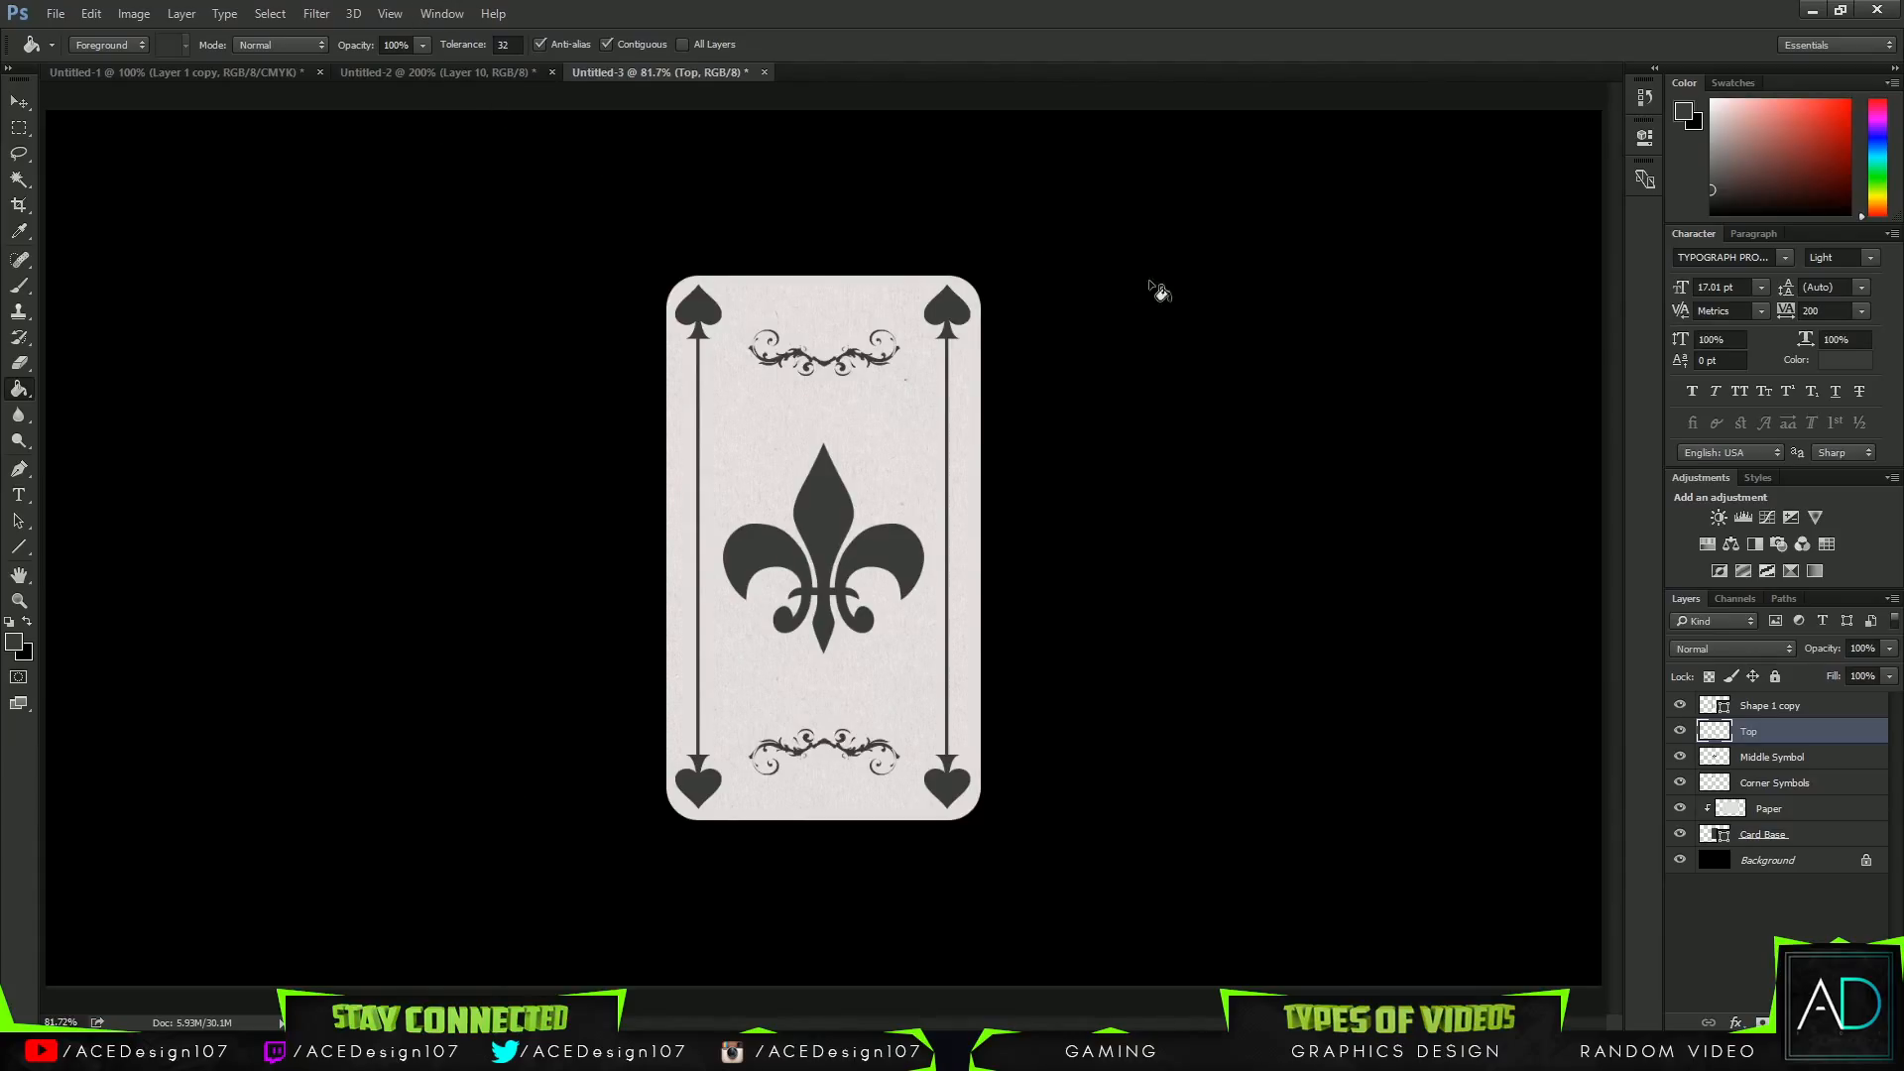
Switch to the tutorial stock document, hide the Card Pattern images and collapse their group.
click(412, 77)
click(644, 75)
click(457, 65)
key(ctrl+0)
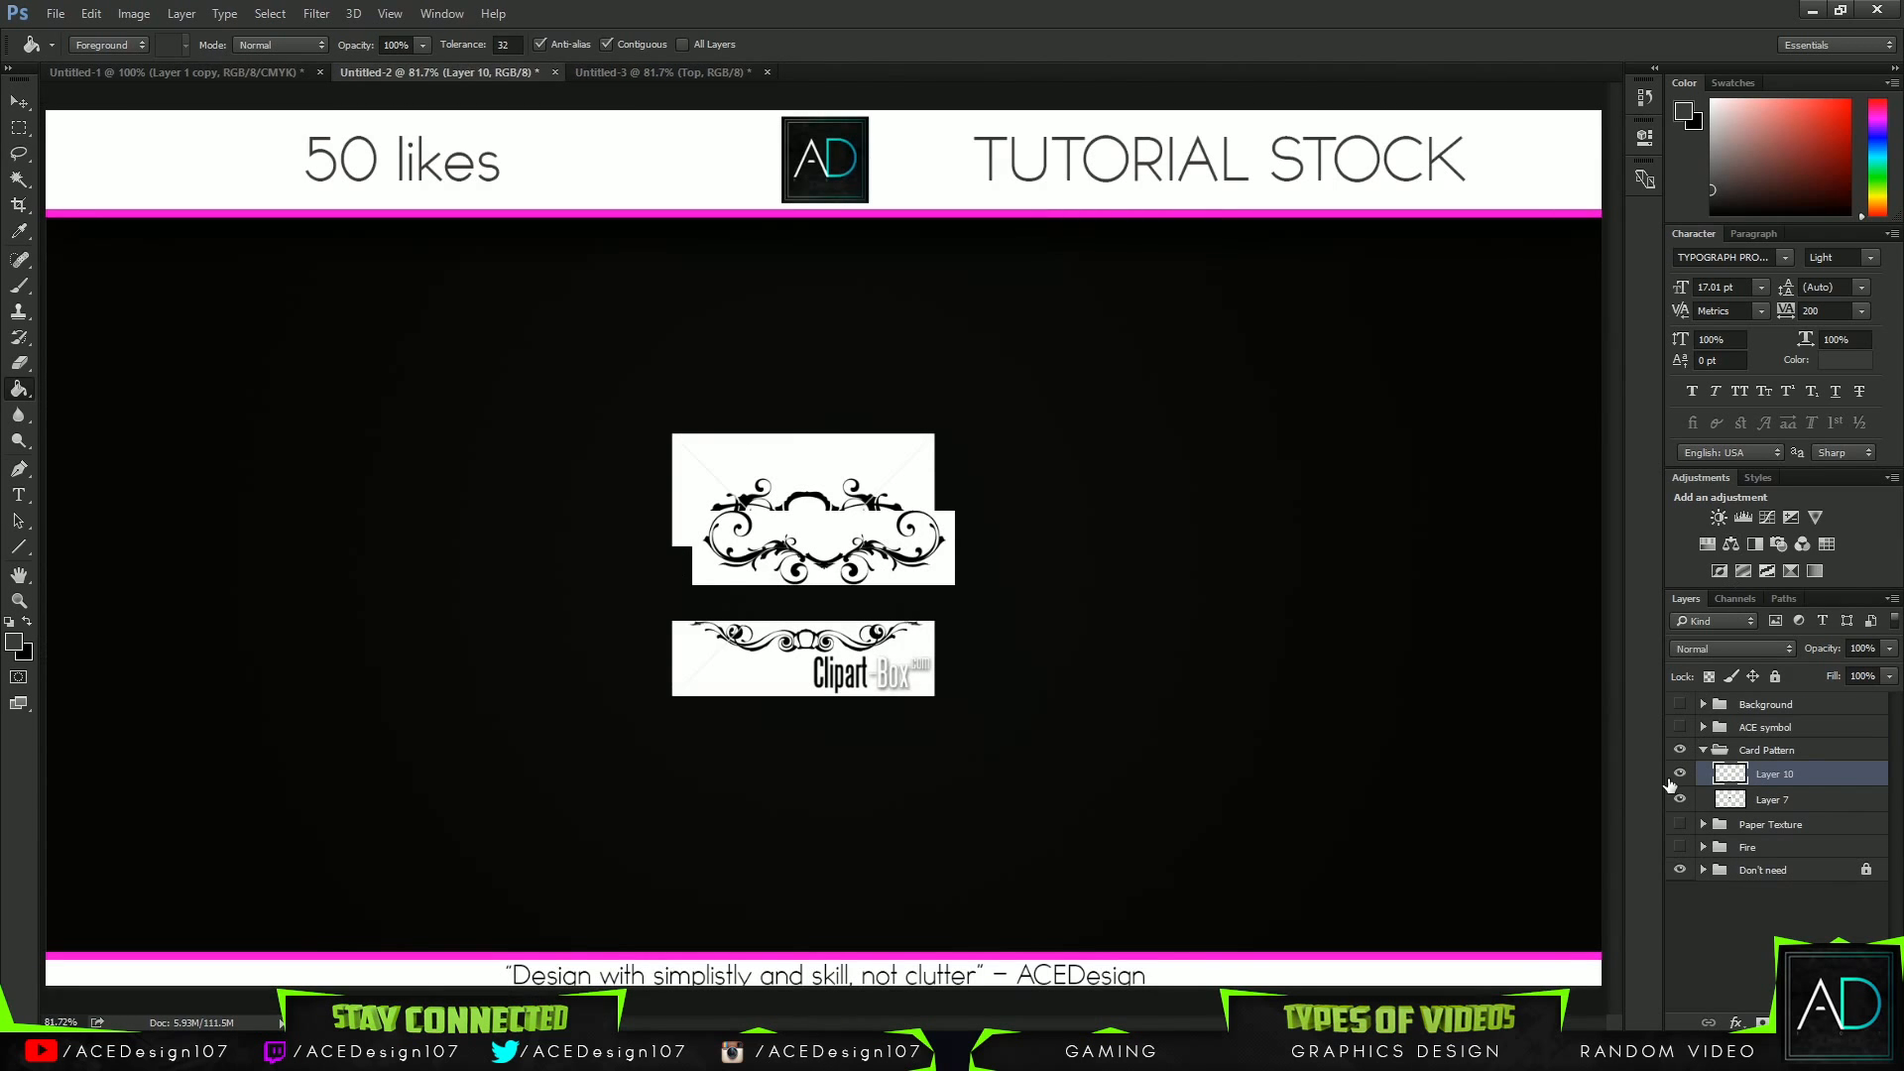
drag(1680, 798, 1680, 773)
click(1703, 749)
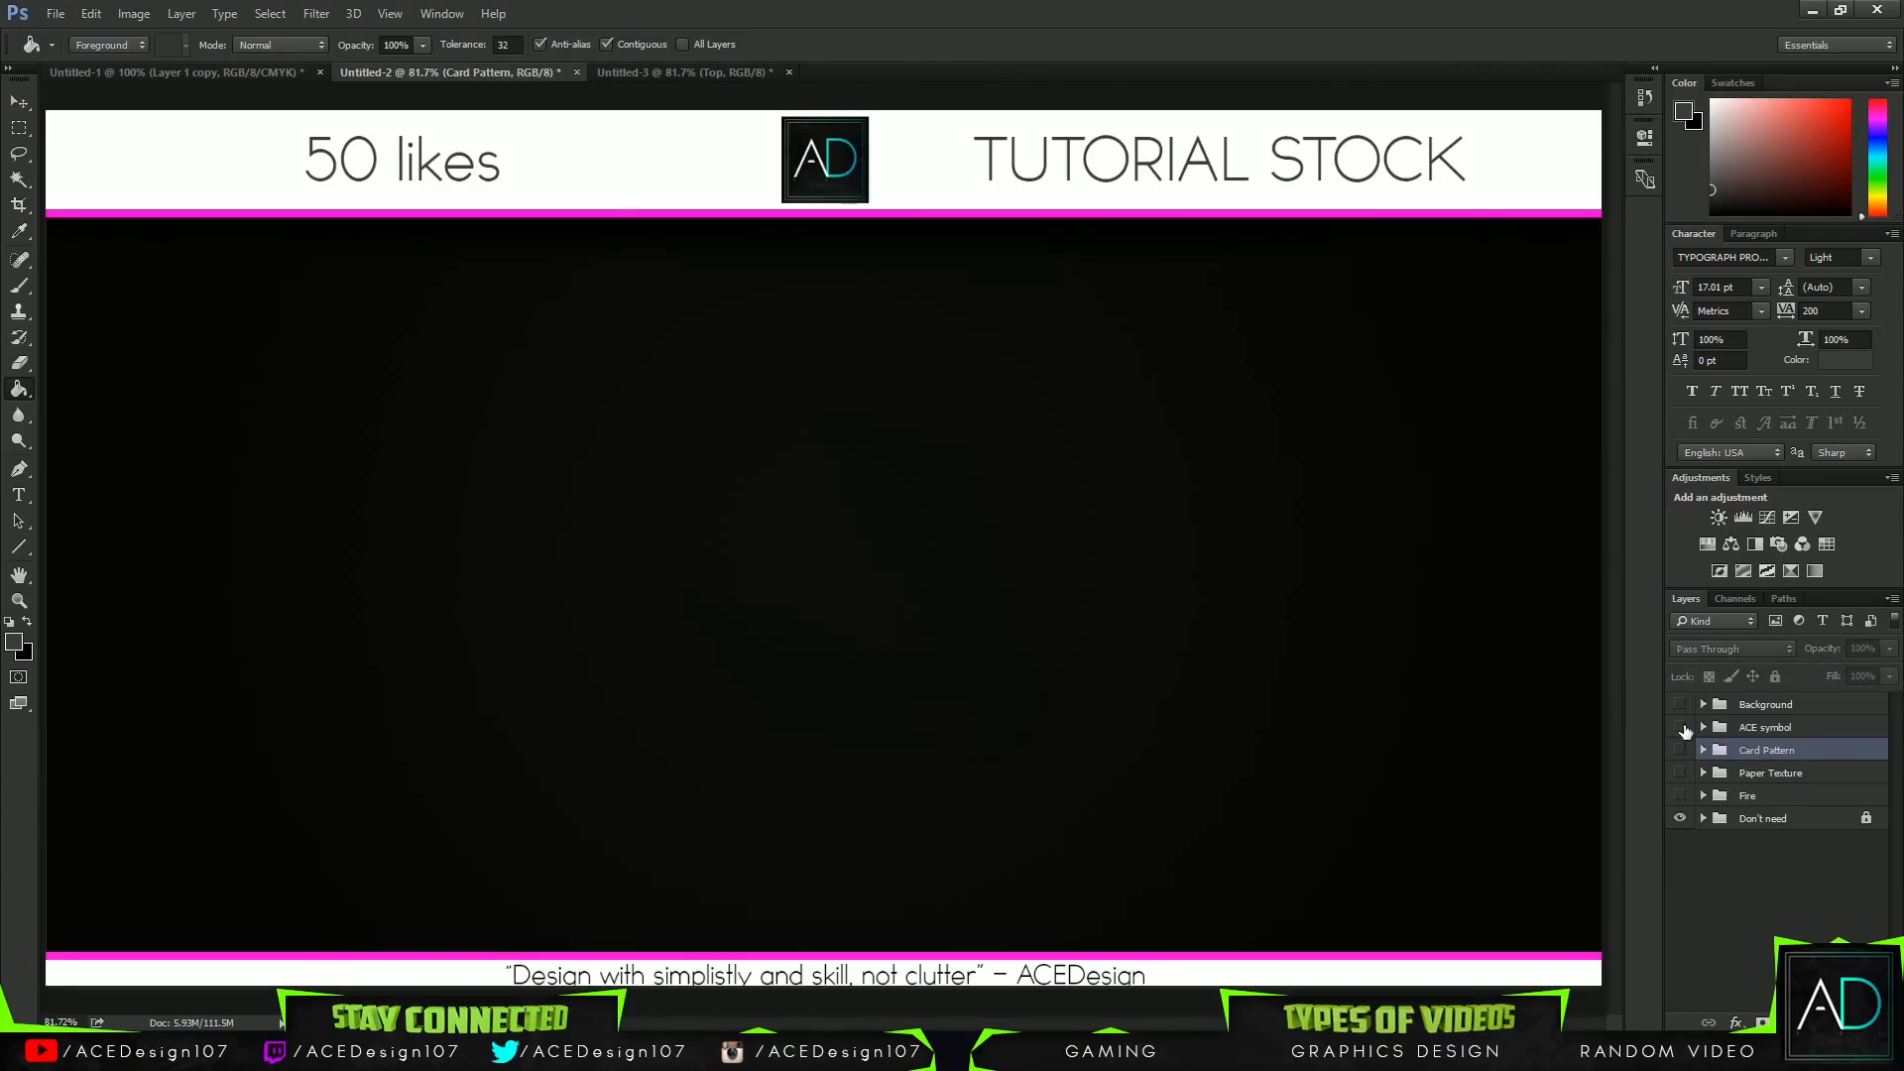
Show Layer 9 in the stock document's Background group and copy this damask wallpaper into the card document, filling the canvas.
click(1703, 704)
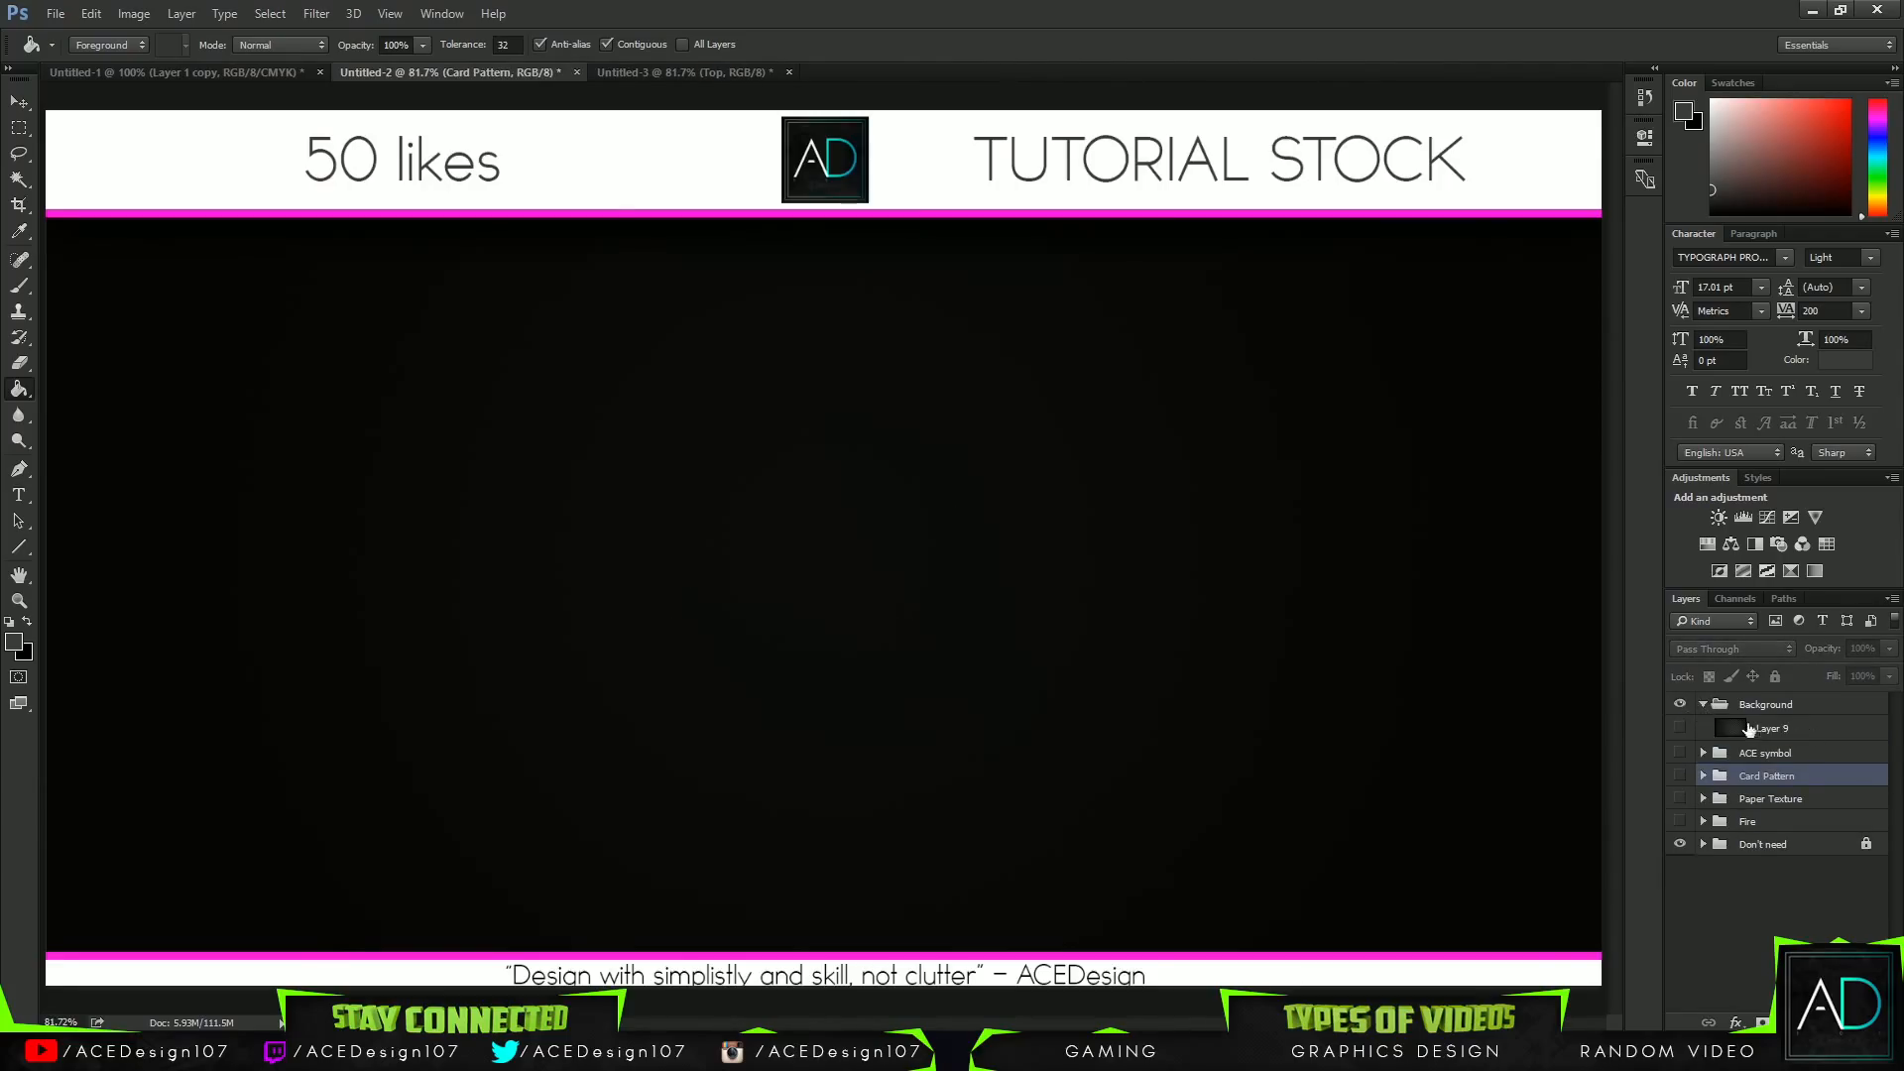
click(1770, 728)
click(1679, 728)
key(v)
mouse_move(957, 540)
mouse_down()
mouse_move(812, 169)
mouse_move(648, 71)
mouse_move(818, 597)
mouse_move(794, 446)
mouse_move(974, 528)
mouse_move(913, 529)
mouse_up()
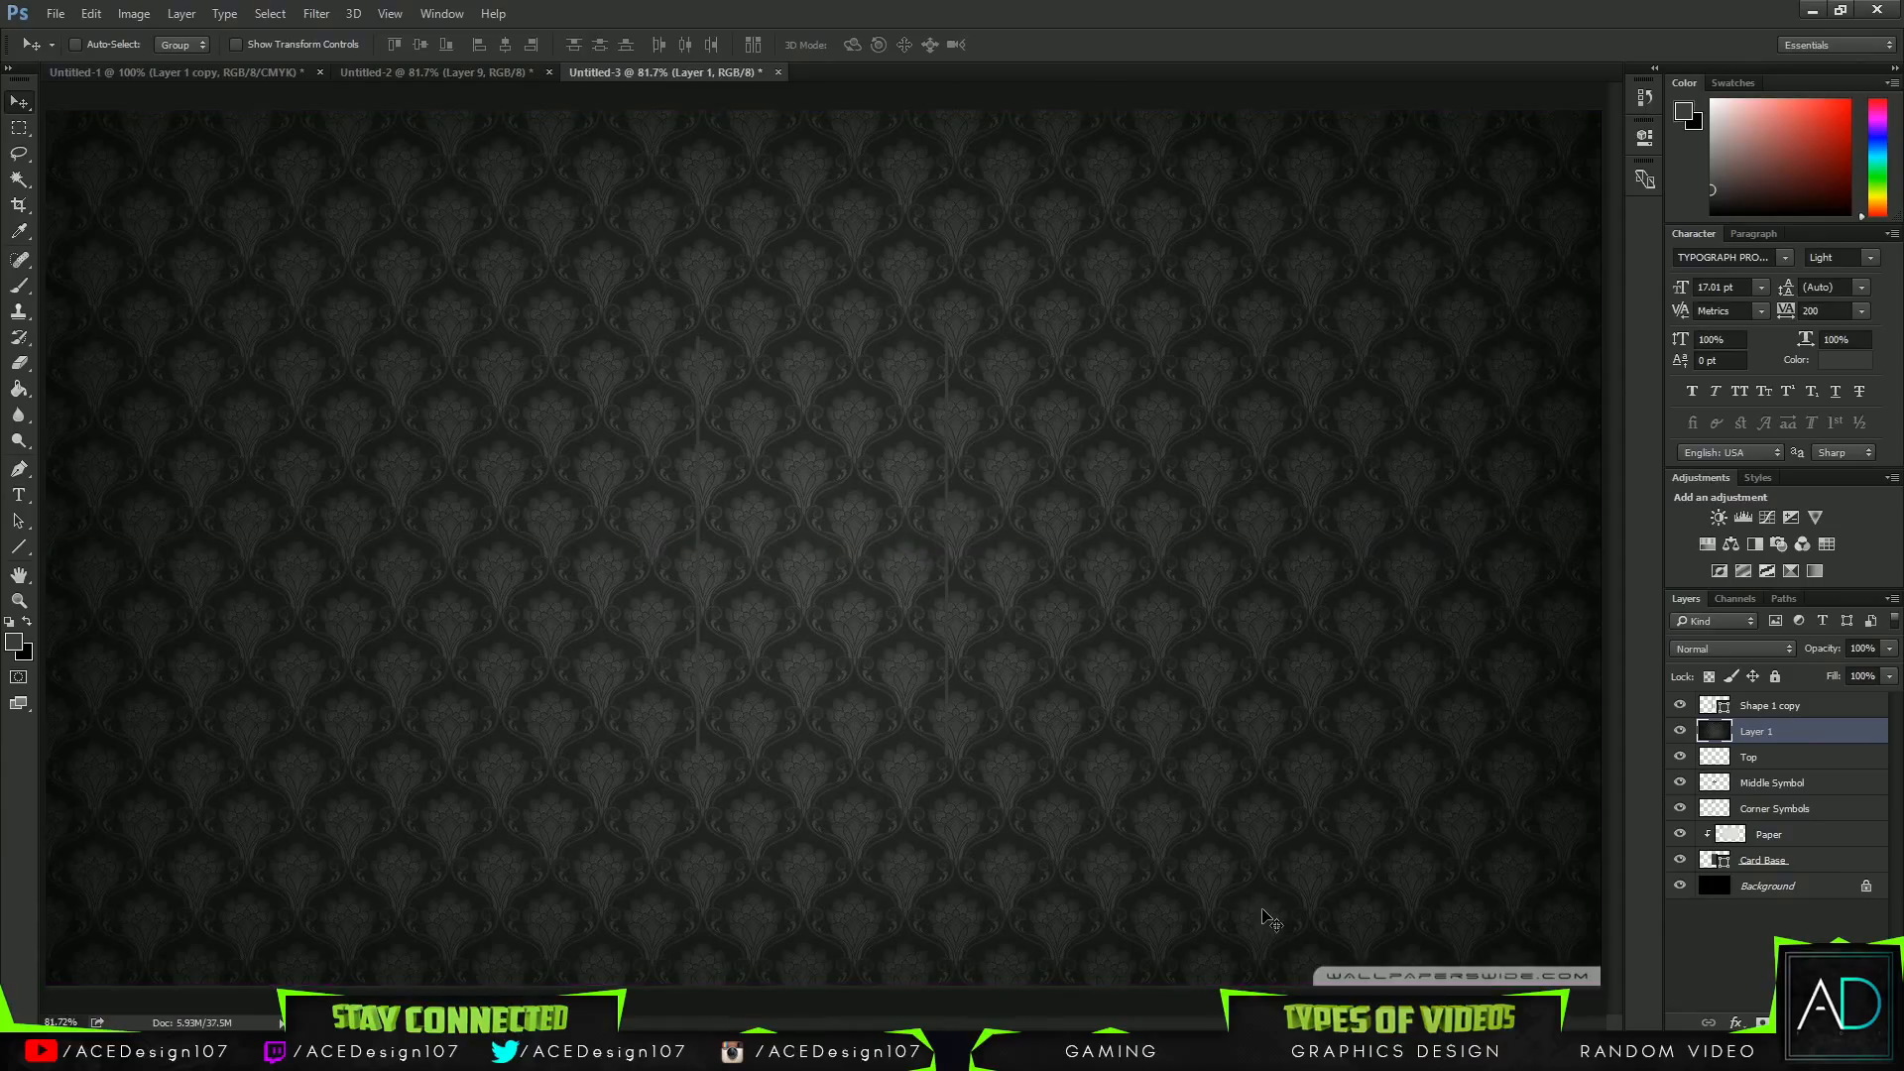
Remove the website watermark from the wallpaper's lower corner with a Content-Aware fill at 100% opacity and deselect.
key(m)
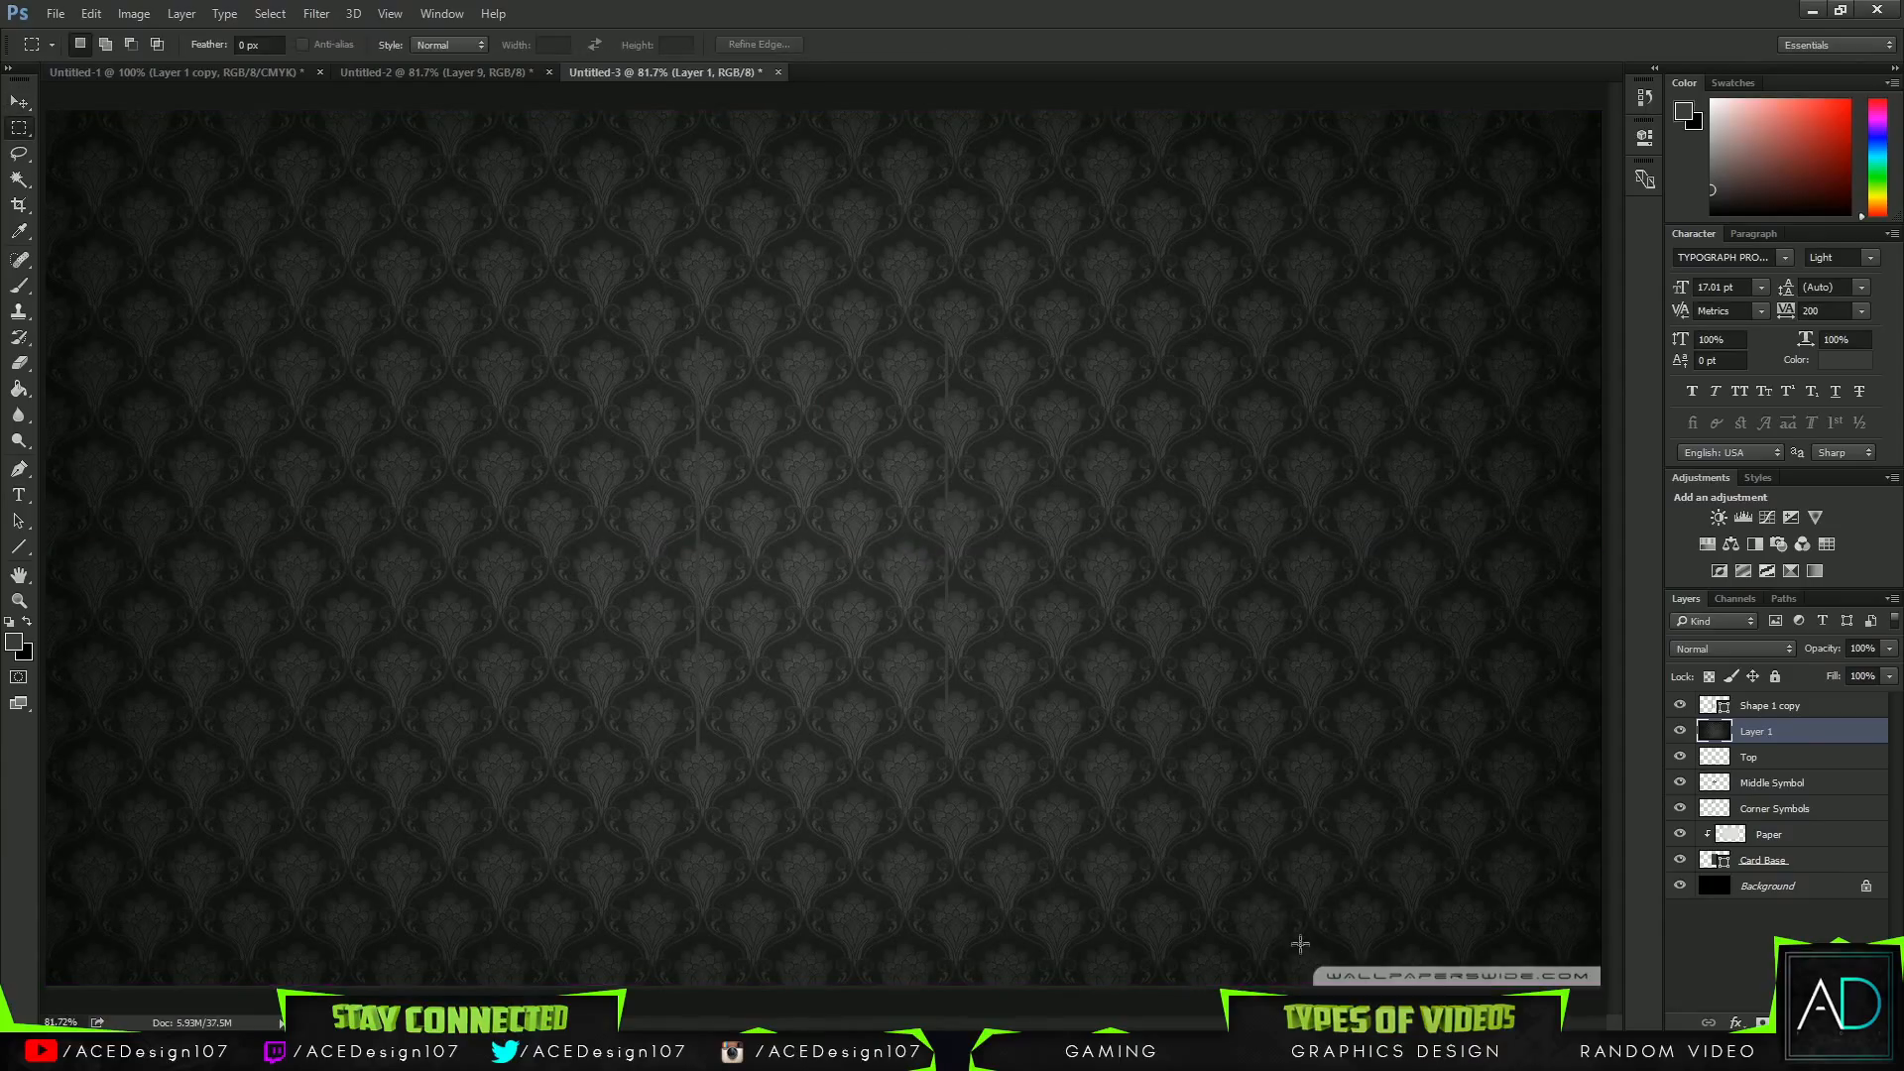
drag(1302, 945, 1602, 988)
right_click(1525, 937)
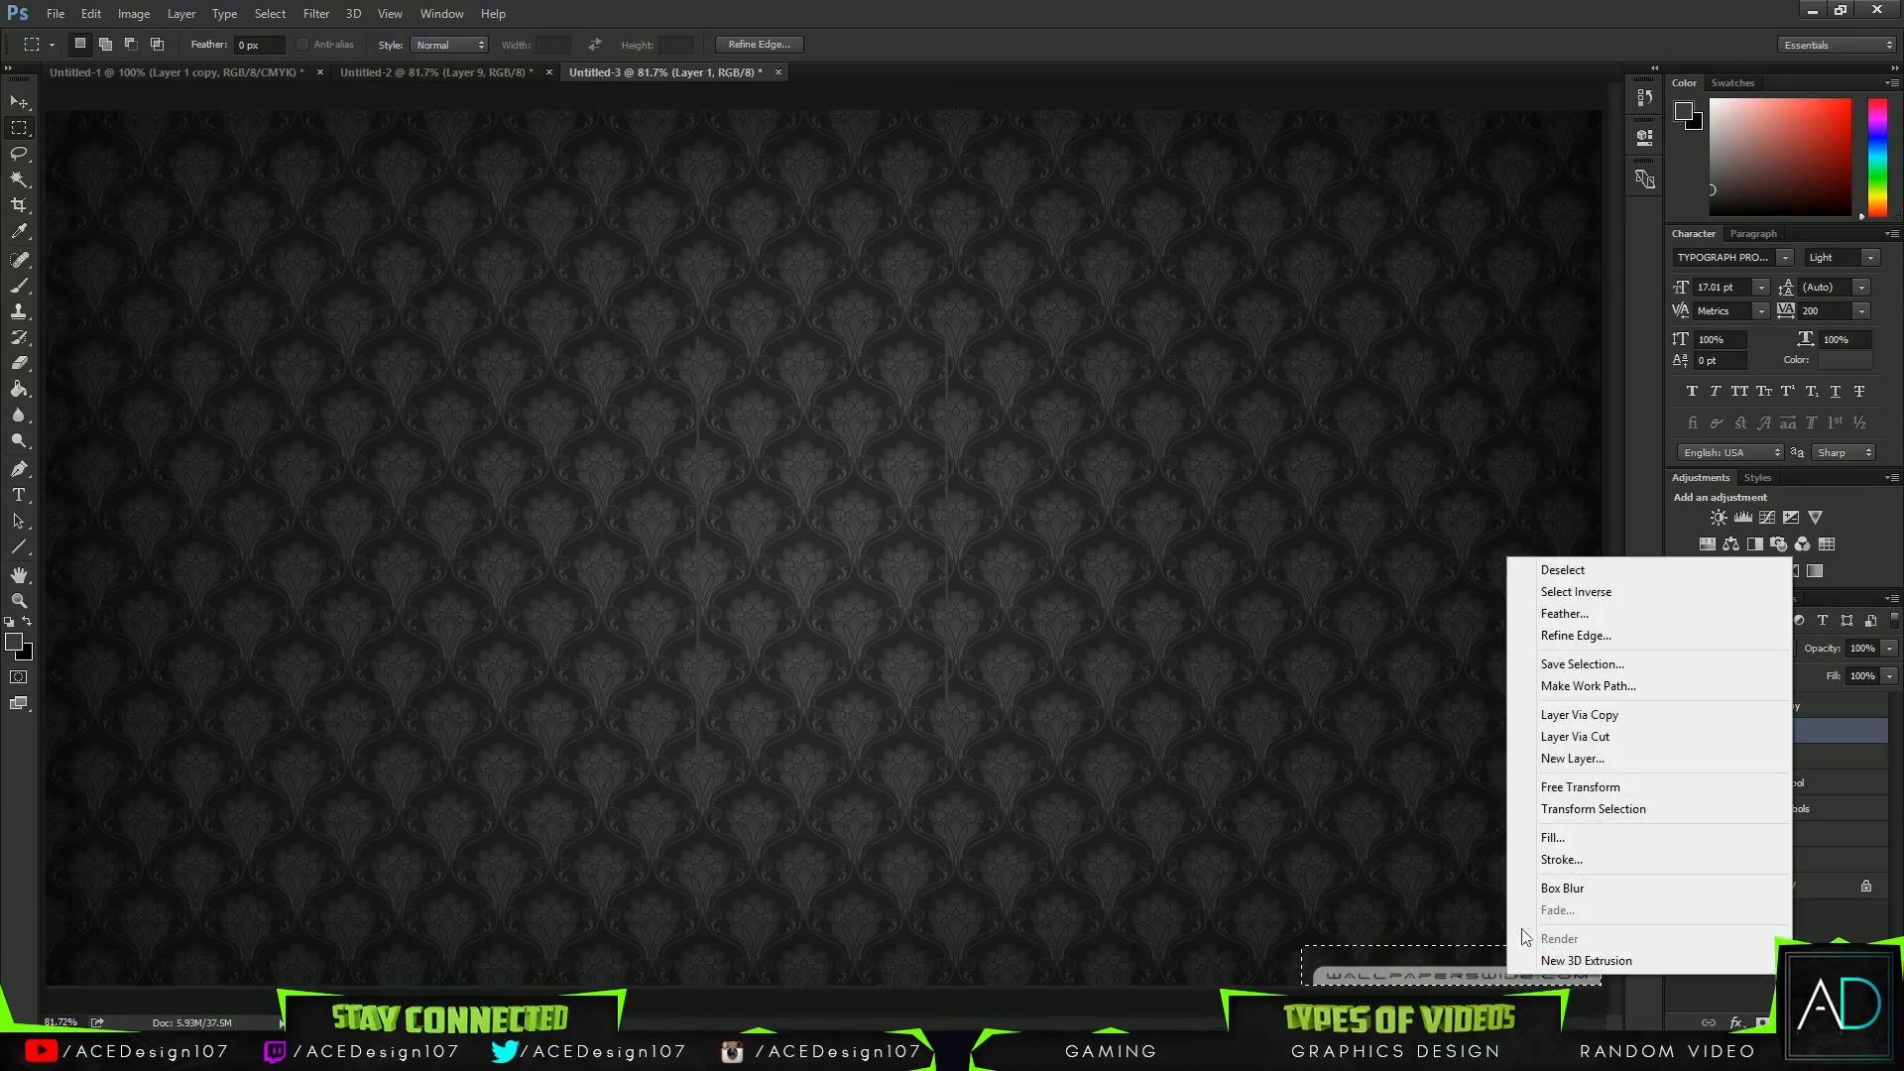
click(1543, 843)
click(1071, 303)
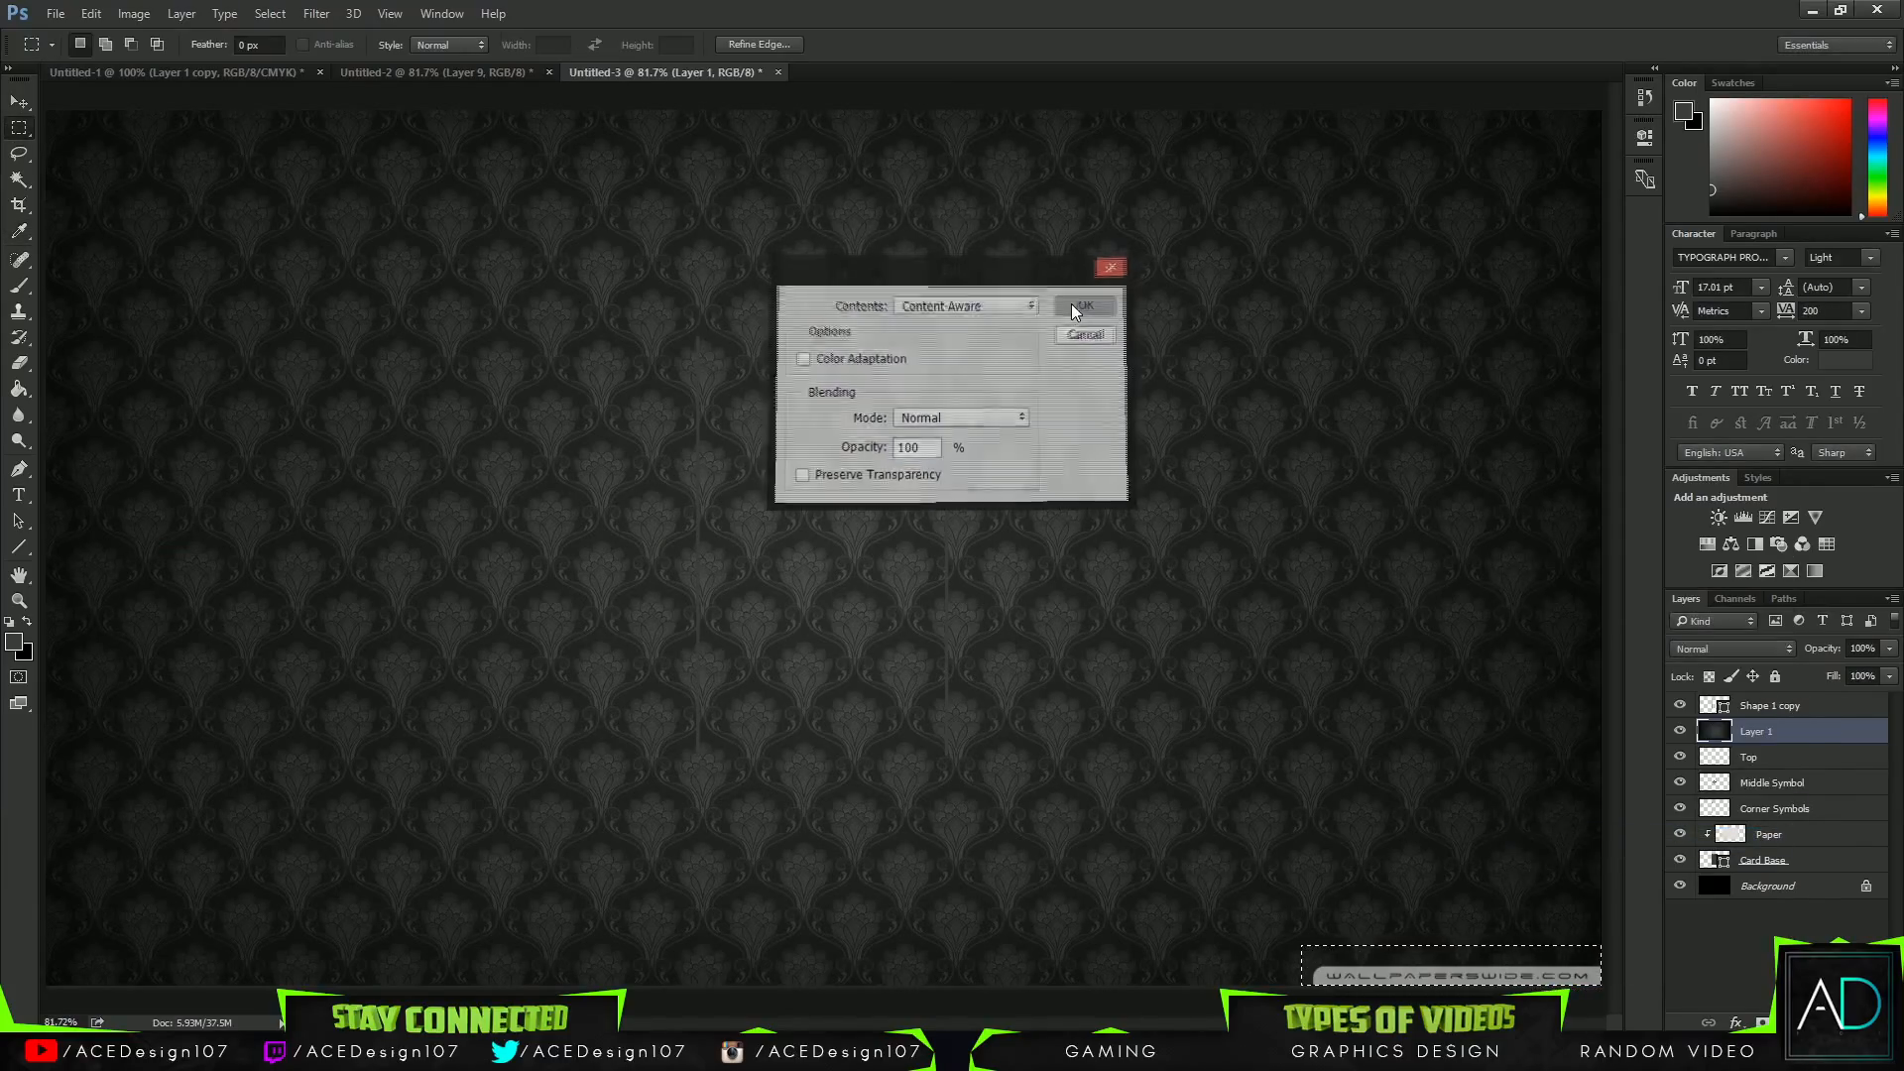
key(ctrl+d)
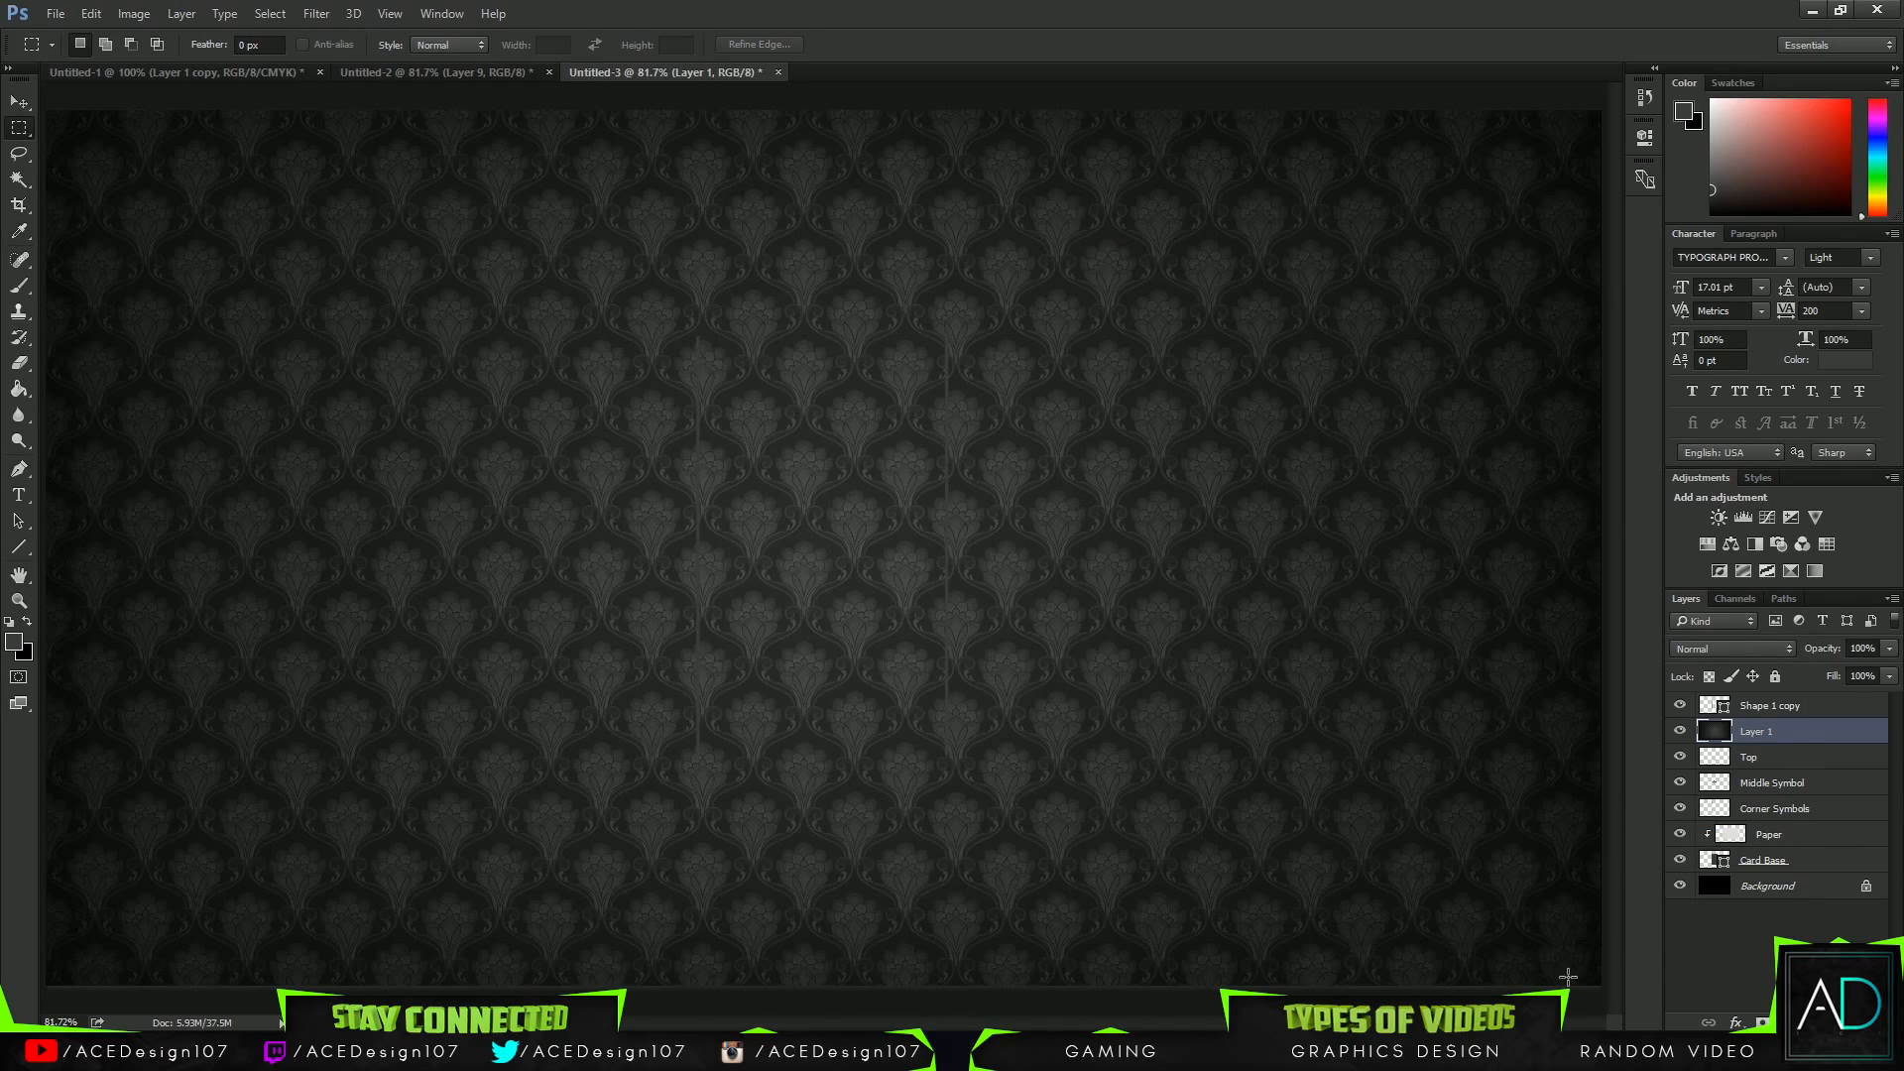
key(ctrl+plus)
key(ctrl+plus)
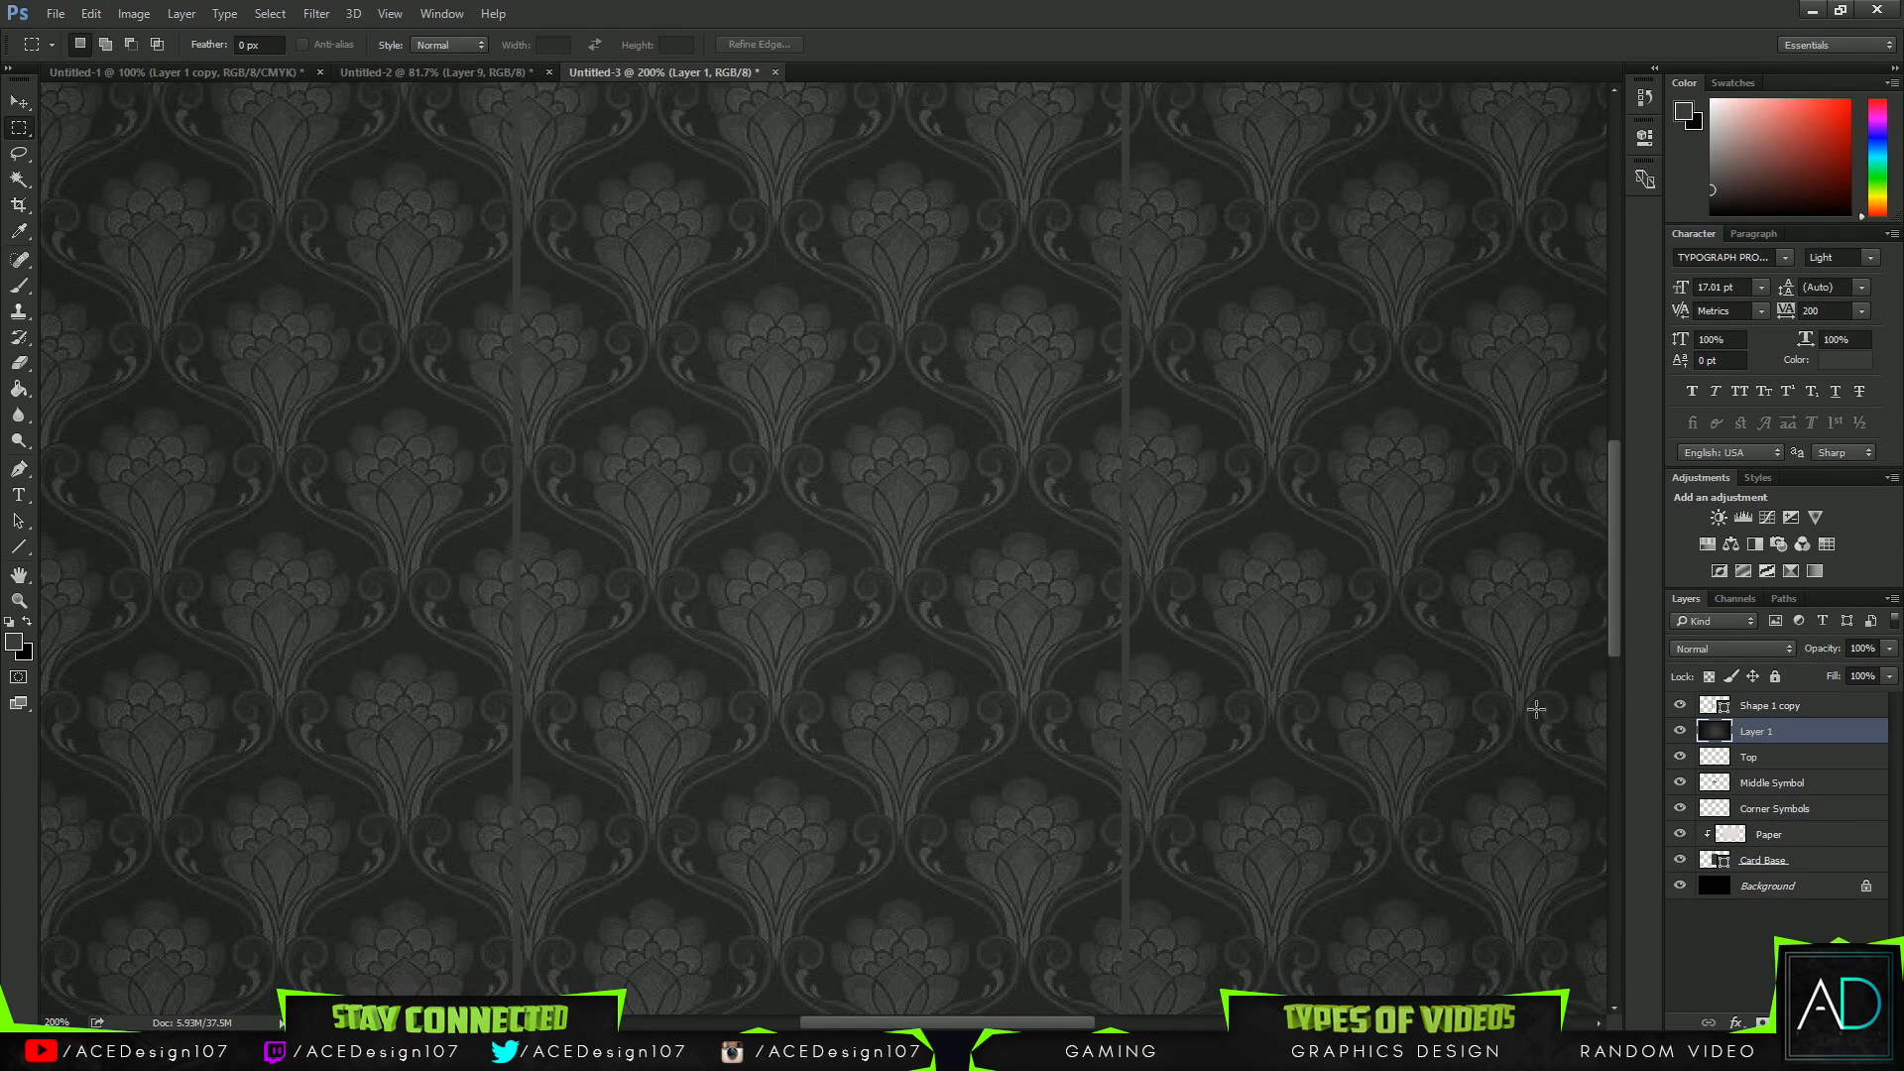
key(ctrl+0)
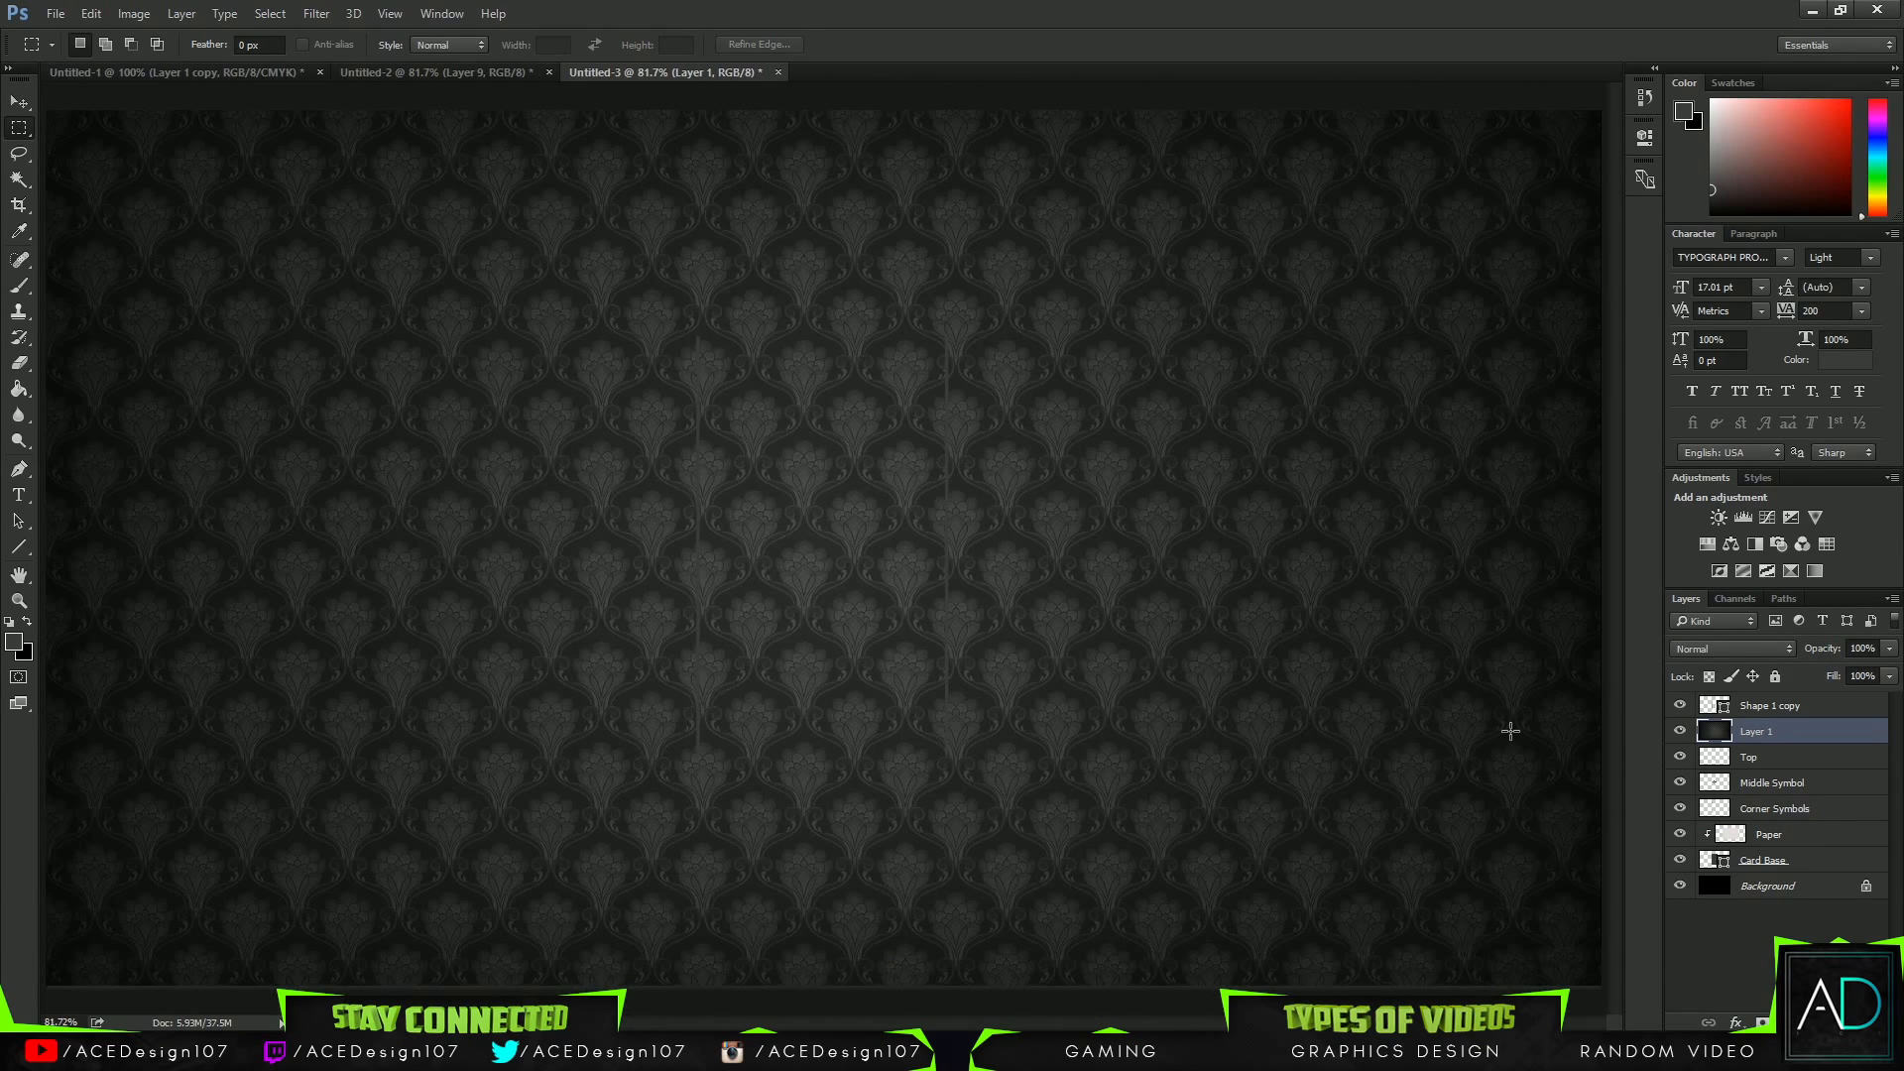
Move the wallpaper layer directly below Card Base and lower its opacity to about 36% in Normal blend mode.
drag(1842, 735, 1806, 871)
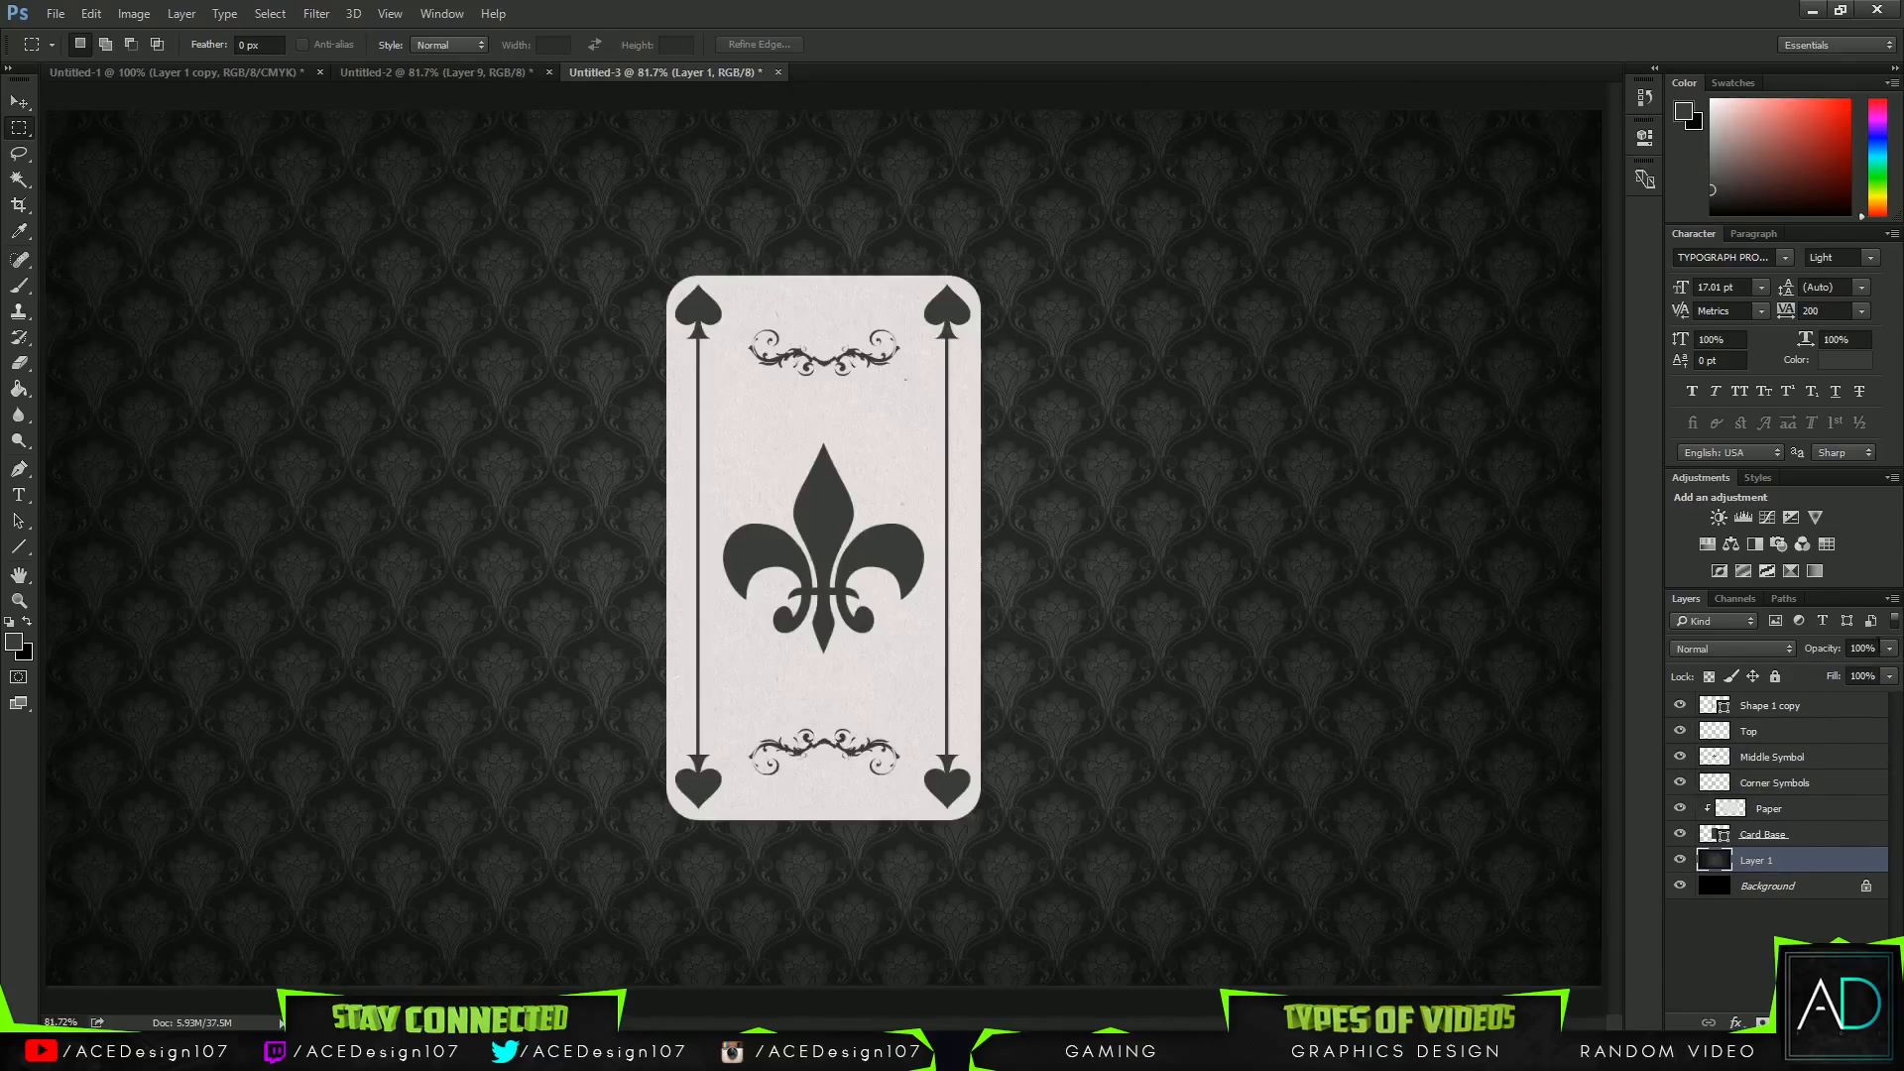
click(1735, 648)
click(1698, 841)
key(shift+minus)
click(1730, 648)
click(1722, 666)
click(1889, 649)
drag(1889, 675, 1810, 676)
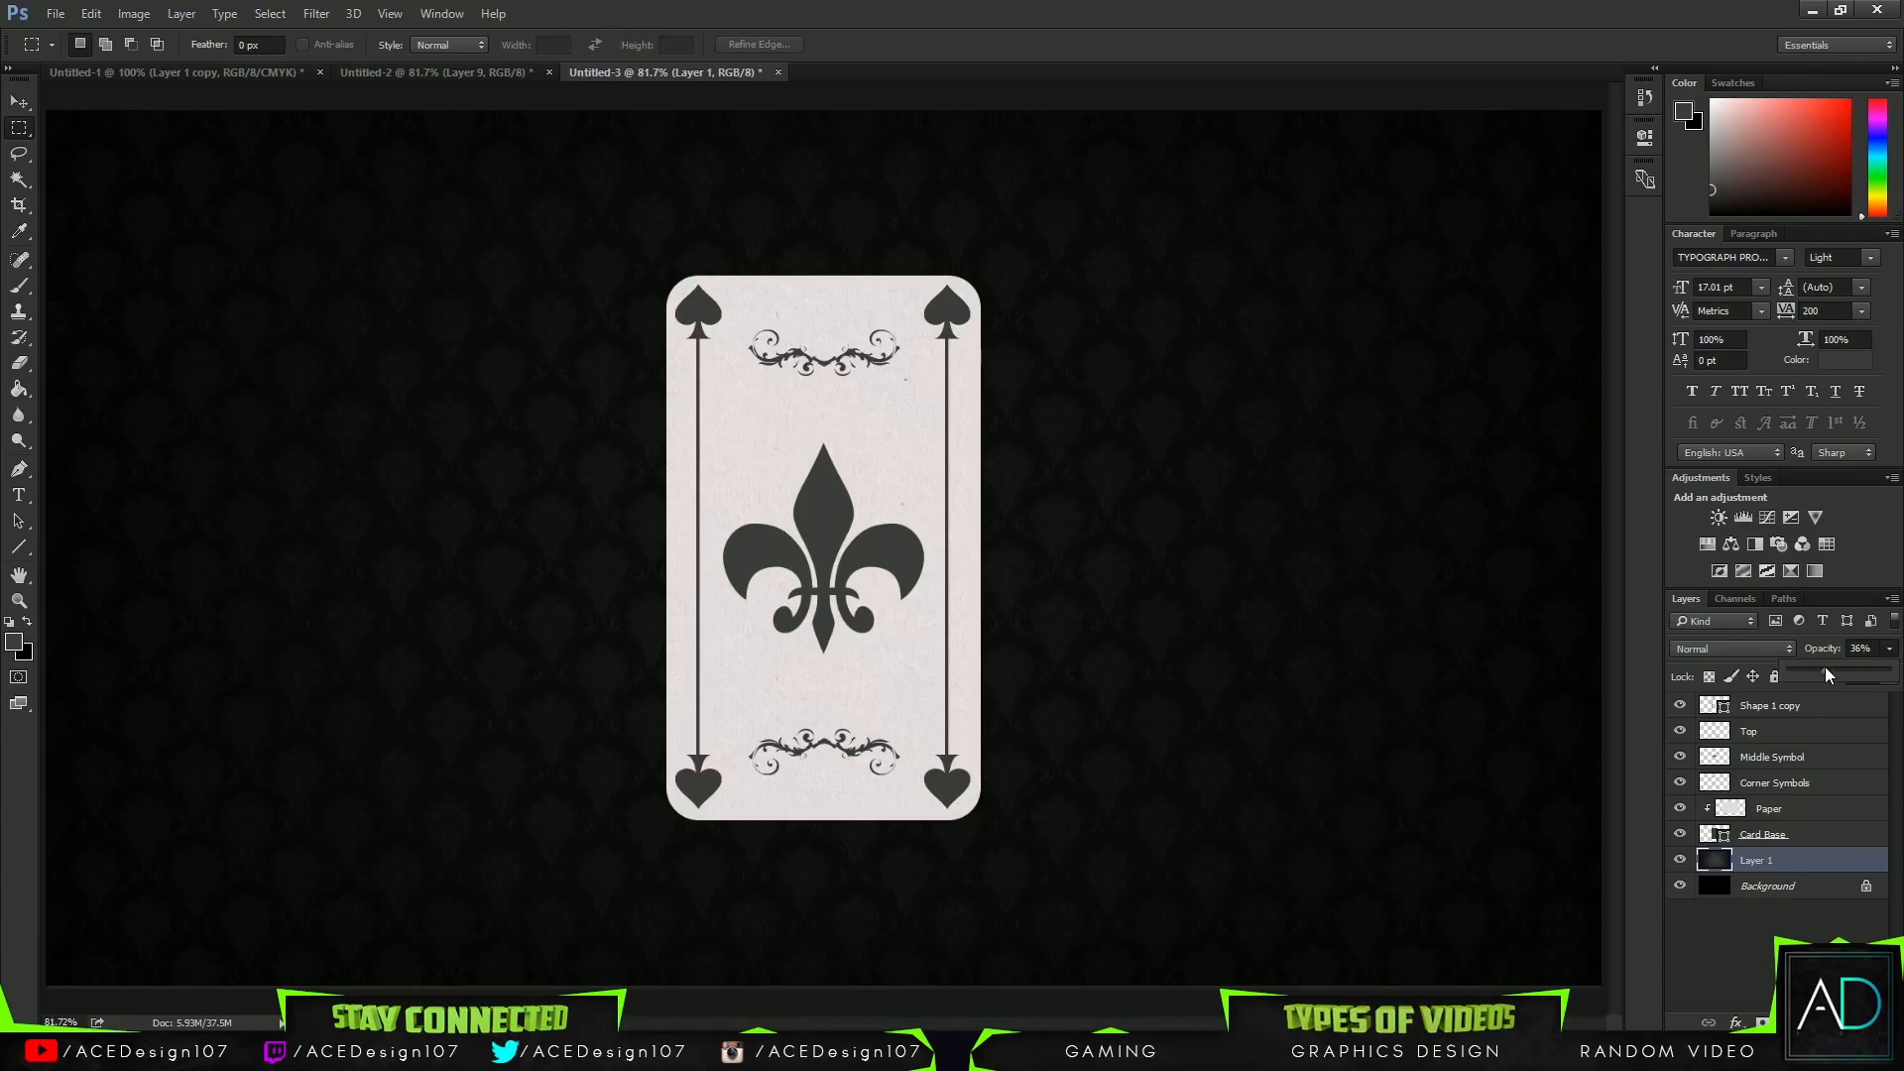
click(1239, 5)
click(1444, 40)
Merge all card layers from Card Base up to Shape 1 copy into a single layer.
click(1828, 831)
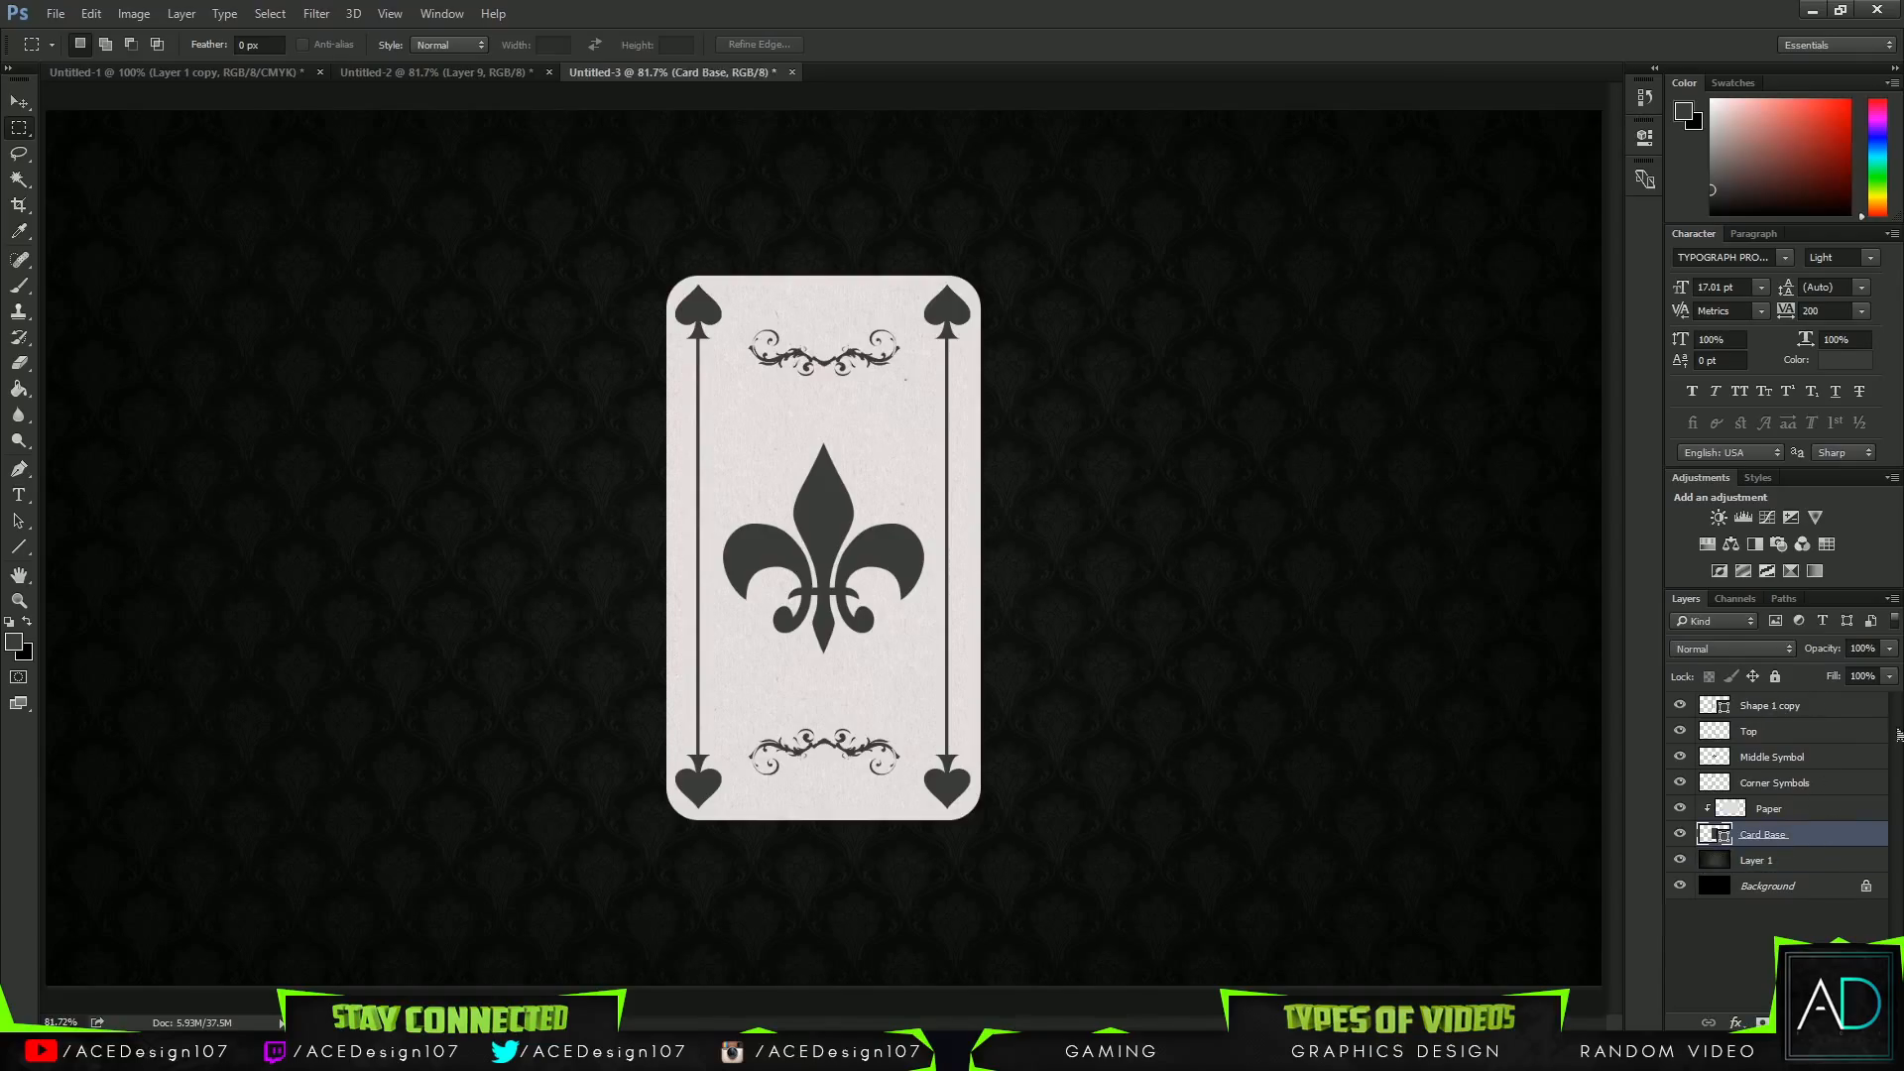
shift+click(1857, 716)
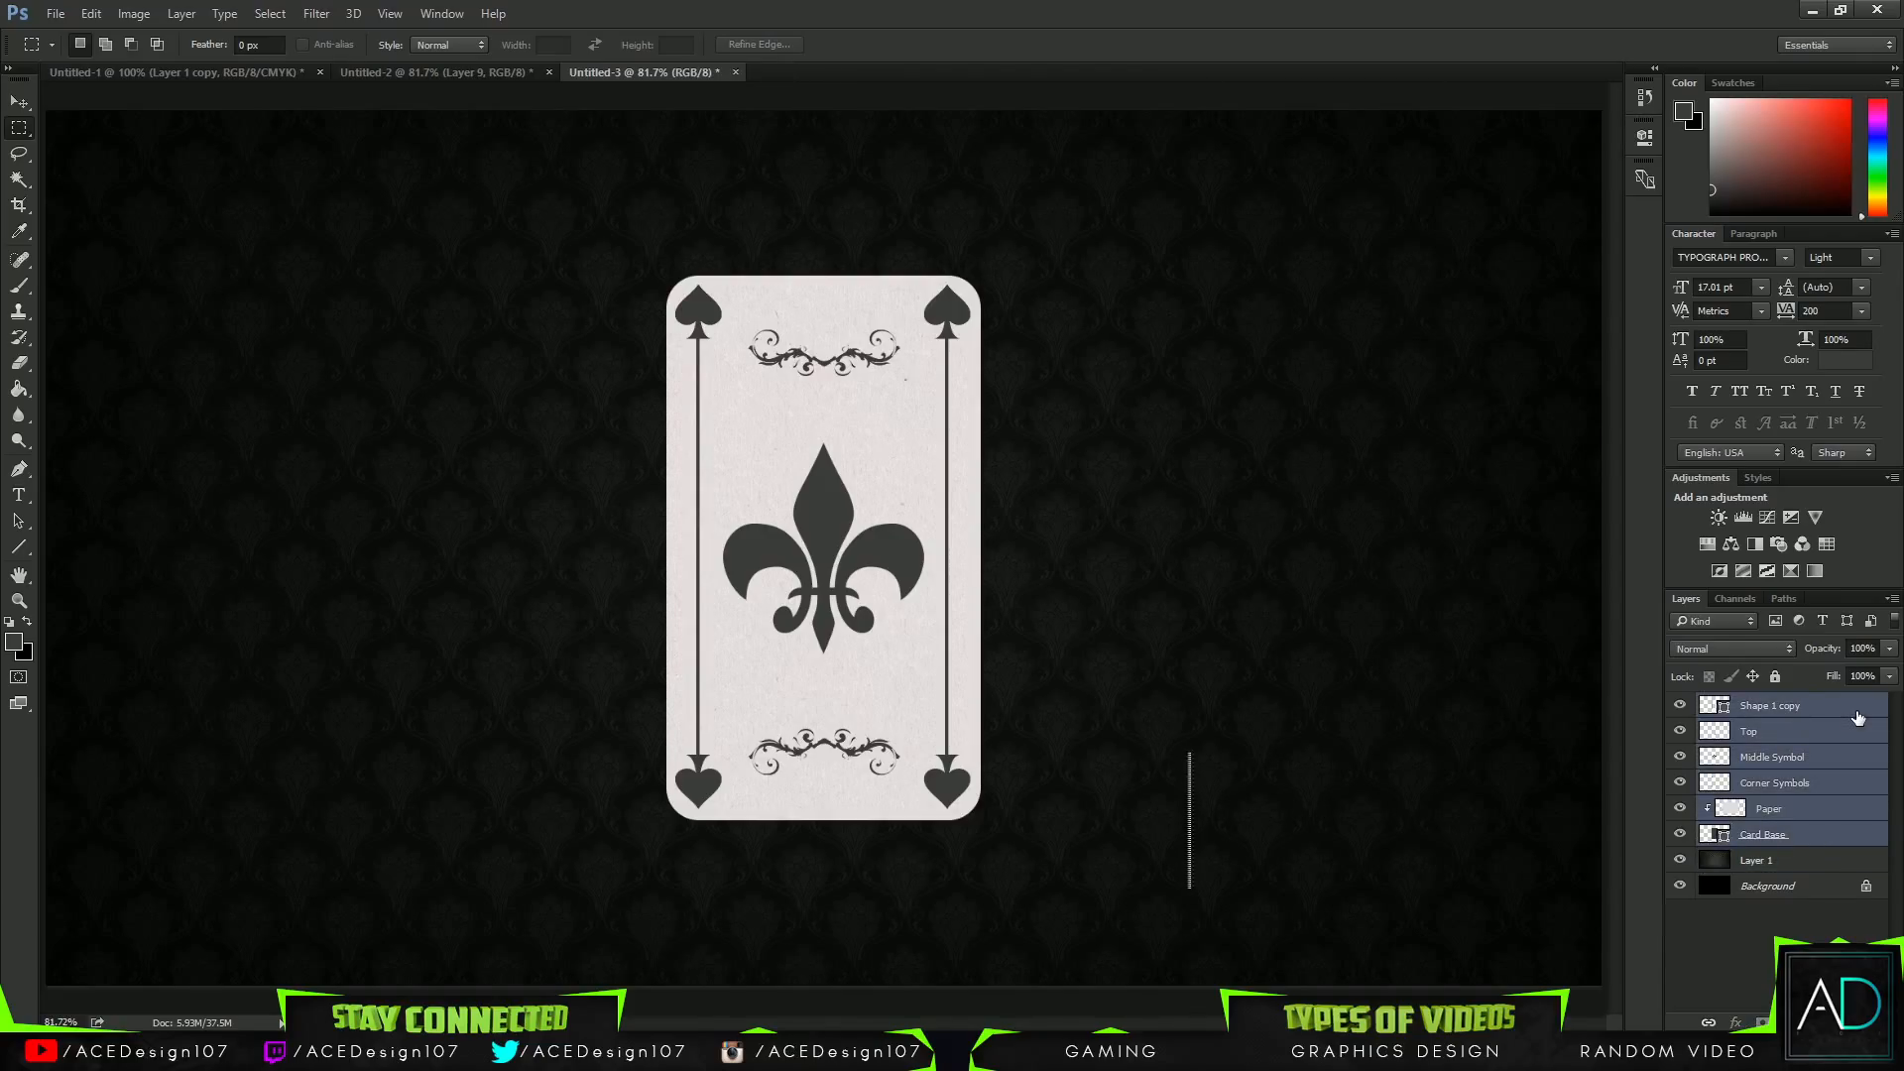
key(ctrl+e)
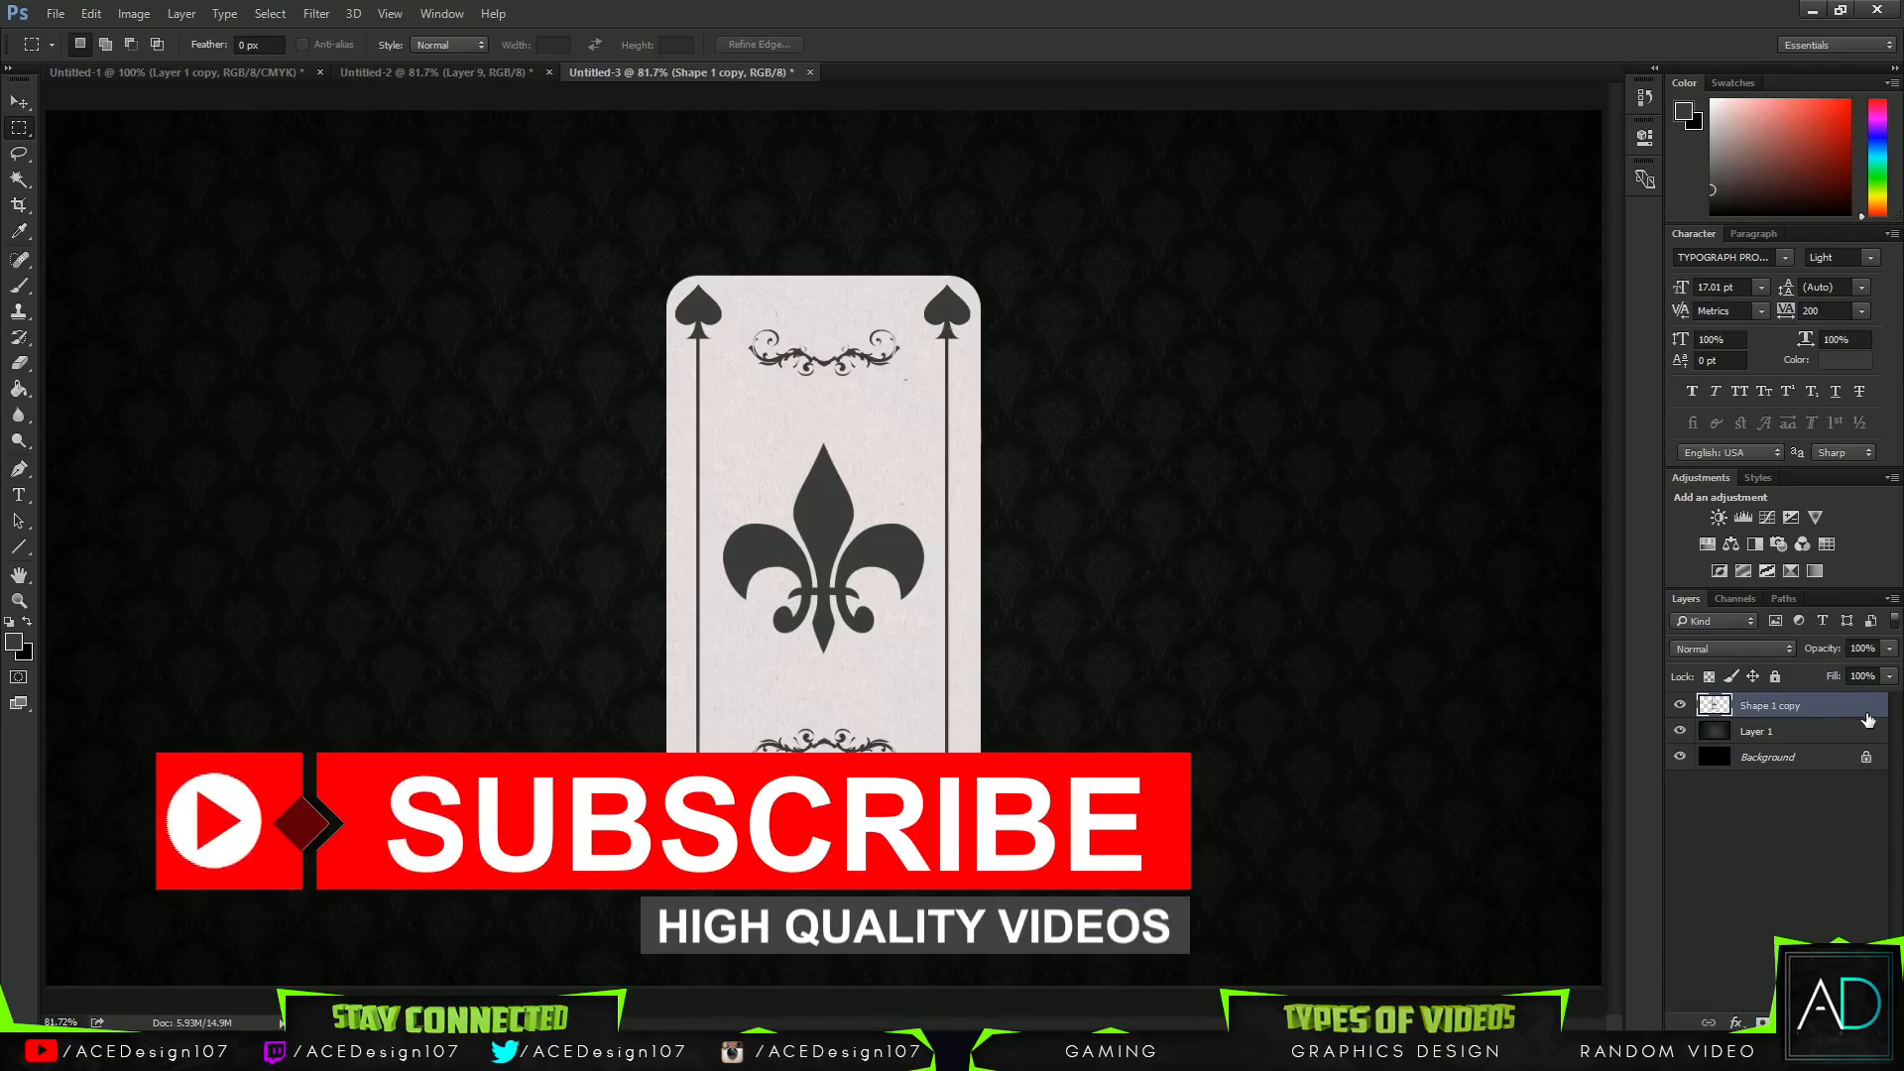
Try to distort the merged card with a Perspective transform, widening its corners, and cancel the transform.
key(ctrl+t)
right_click(944, 526)
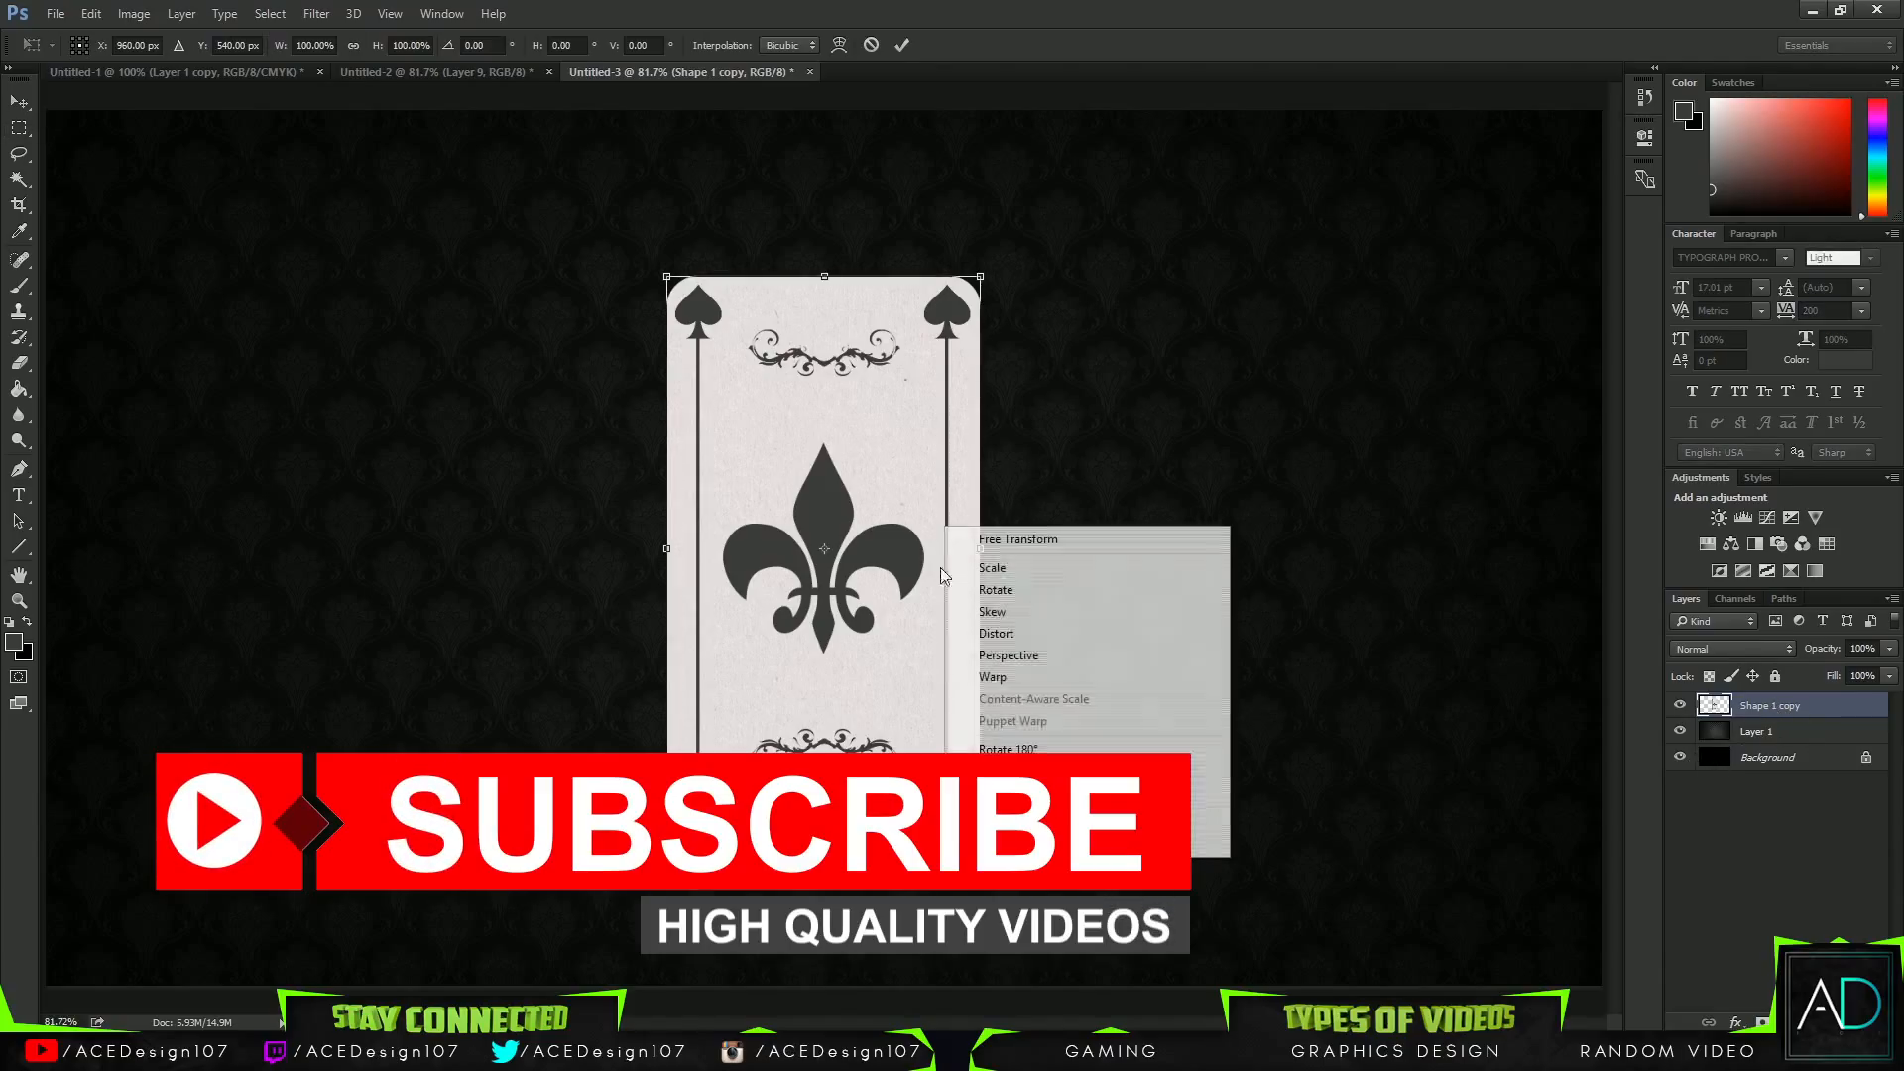
click(1005, 654)
drag(978, 283, 1003, 277)
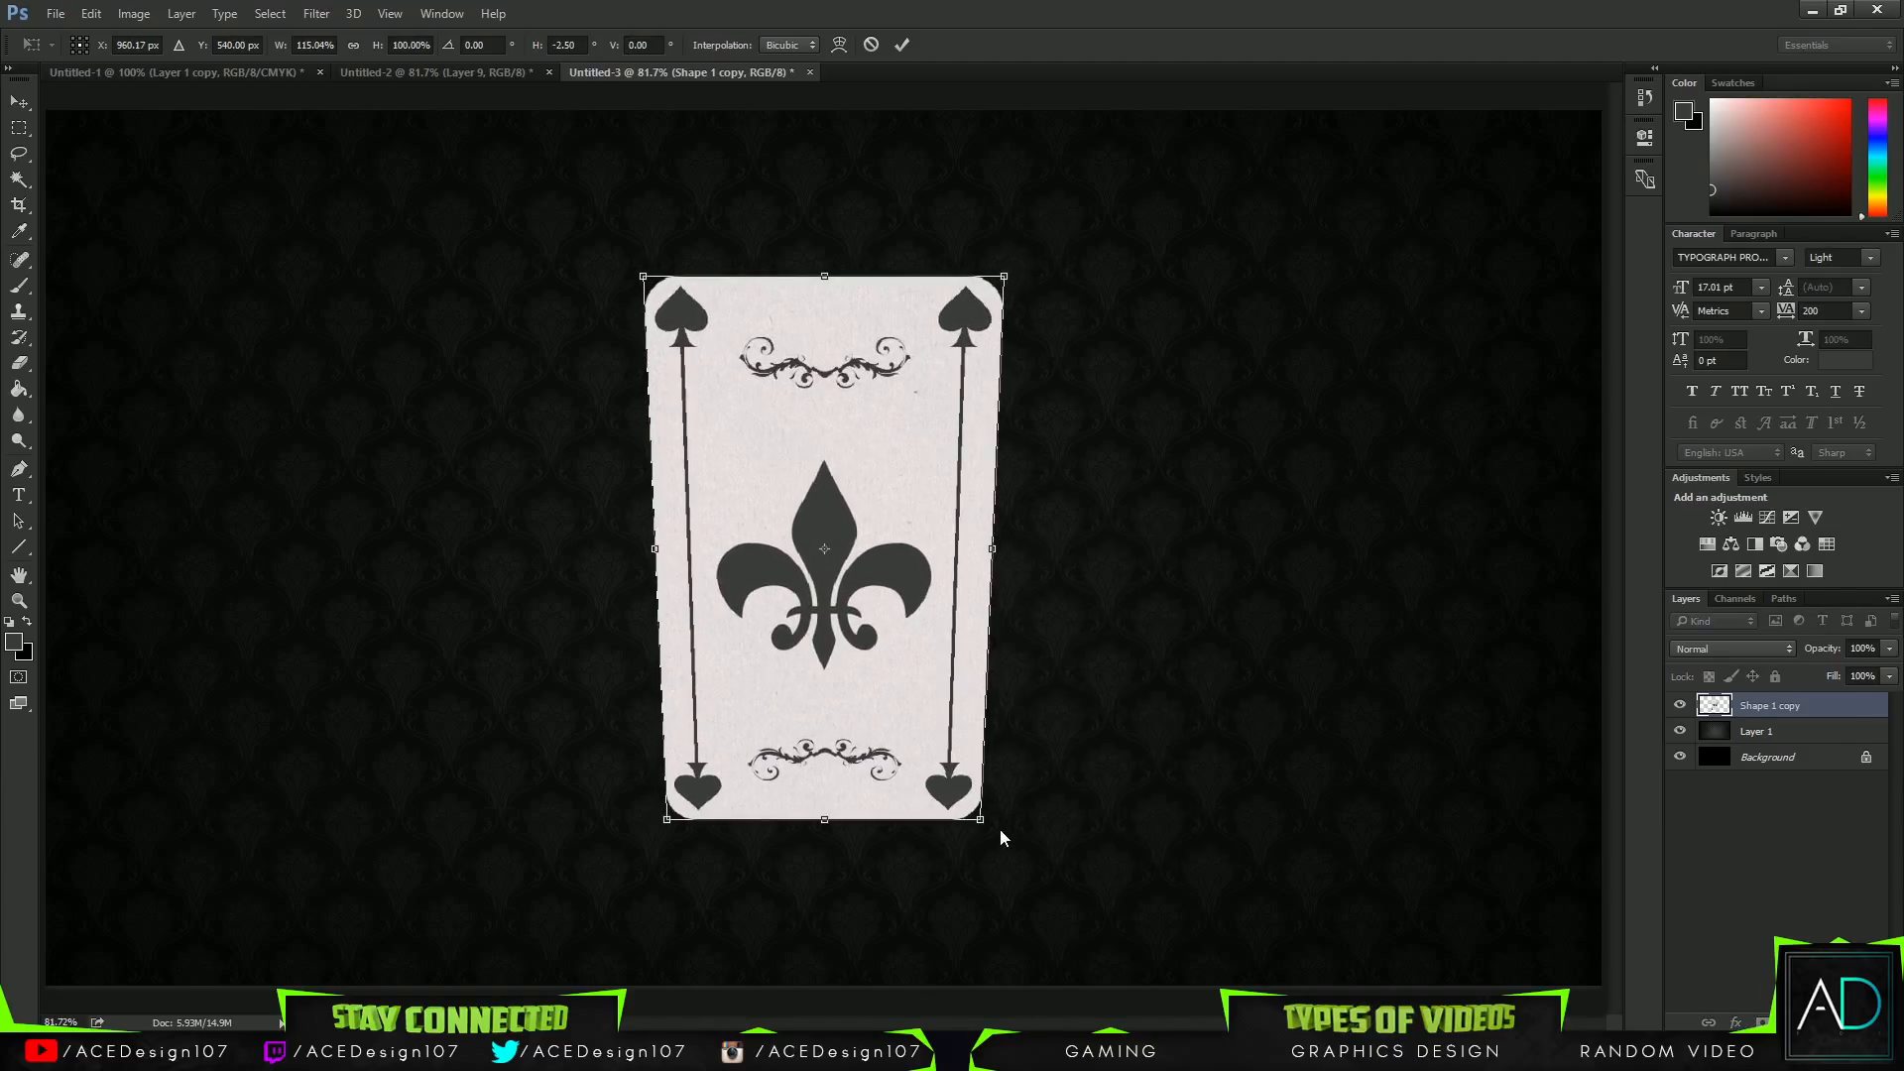
mouse_move(987, 825)
mouse_down()
mouse_move(982, 801)
mouse_move(1097, 778)
mouse_move(1013, 819)
mouse_up()
mouse_move(1035, 286)
mouse_down()
mouse_move(1021, 272)
mouse_move(1004, 290)
mouse_up()
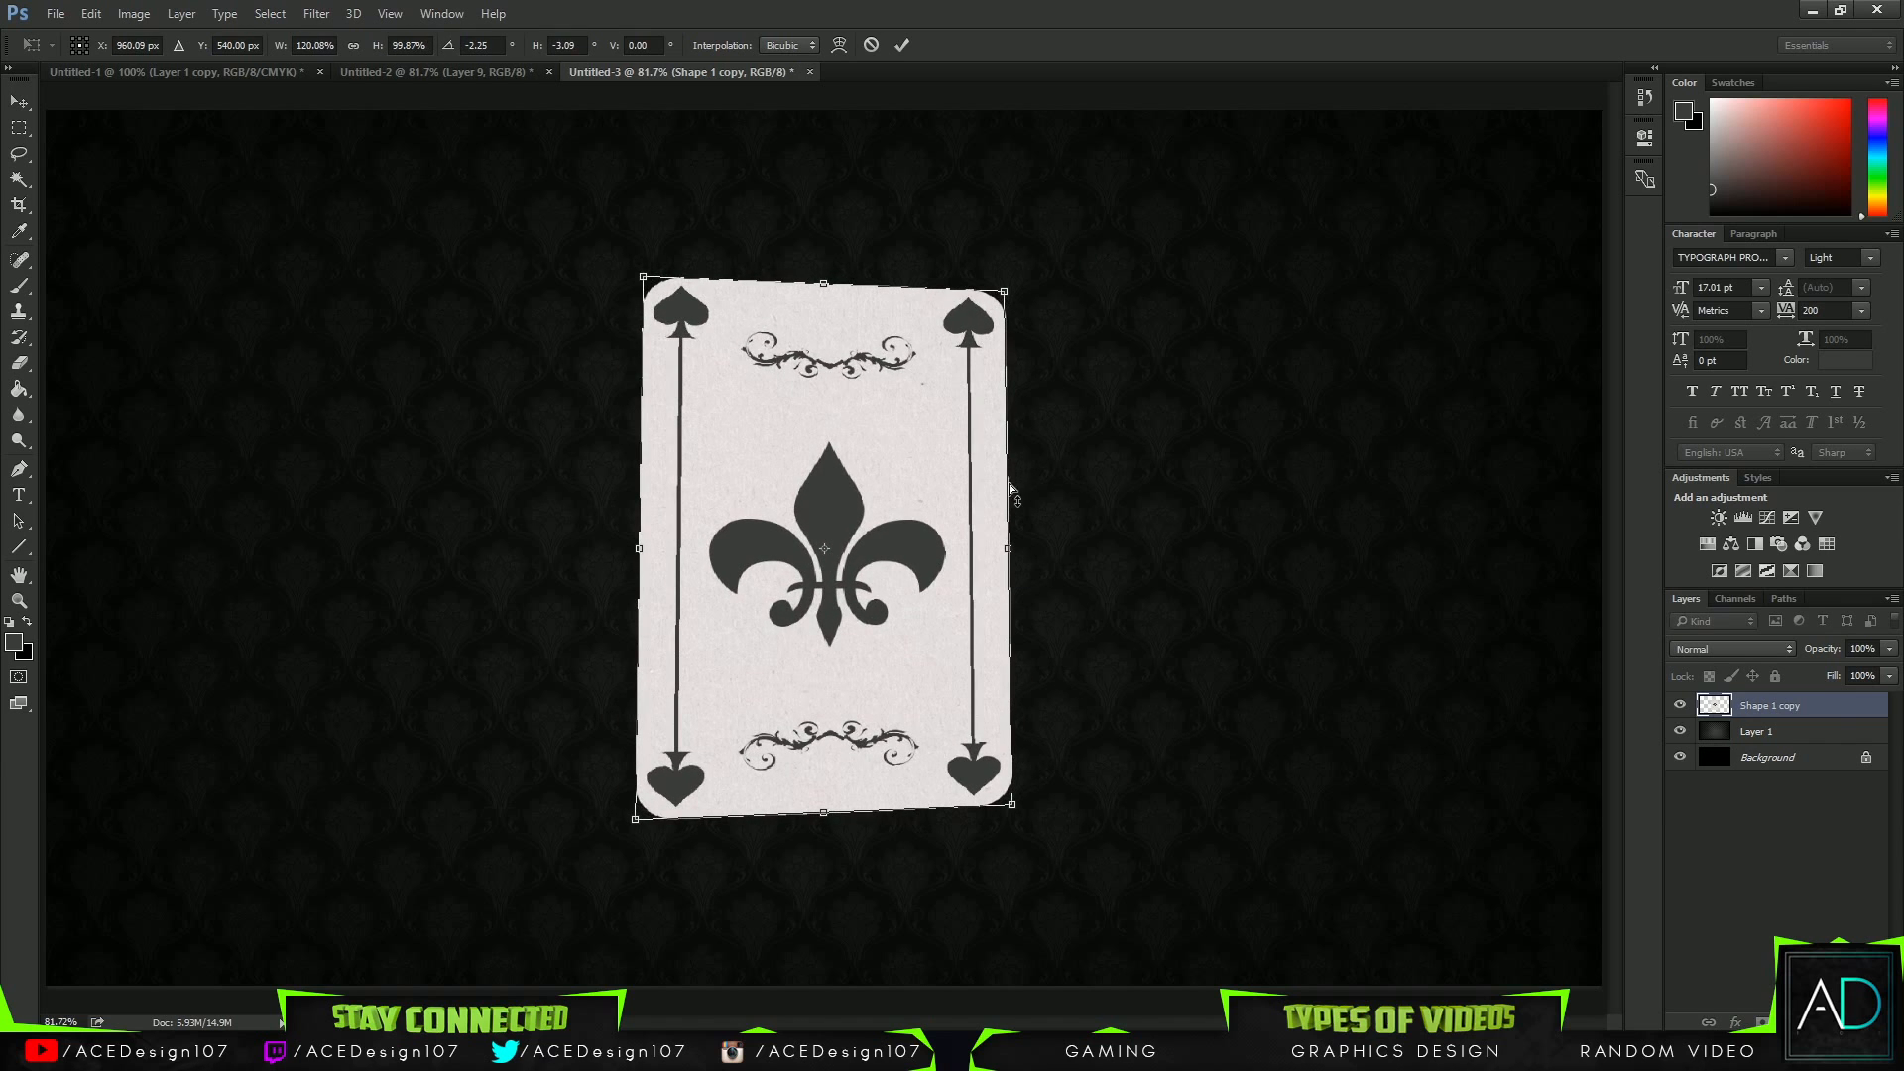
drag(1013, 551, 906, 511)
key(ctrl+z)
key(ctrl+z)
key(ctrl+z)
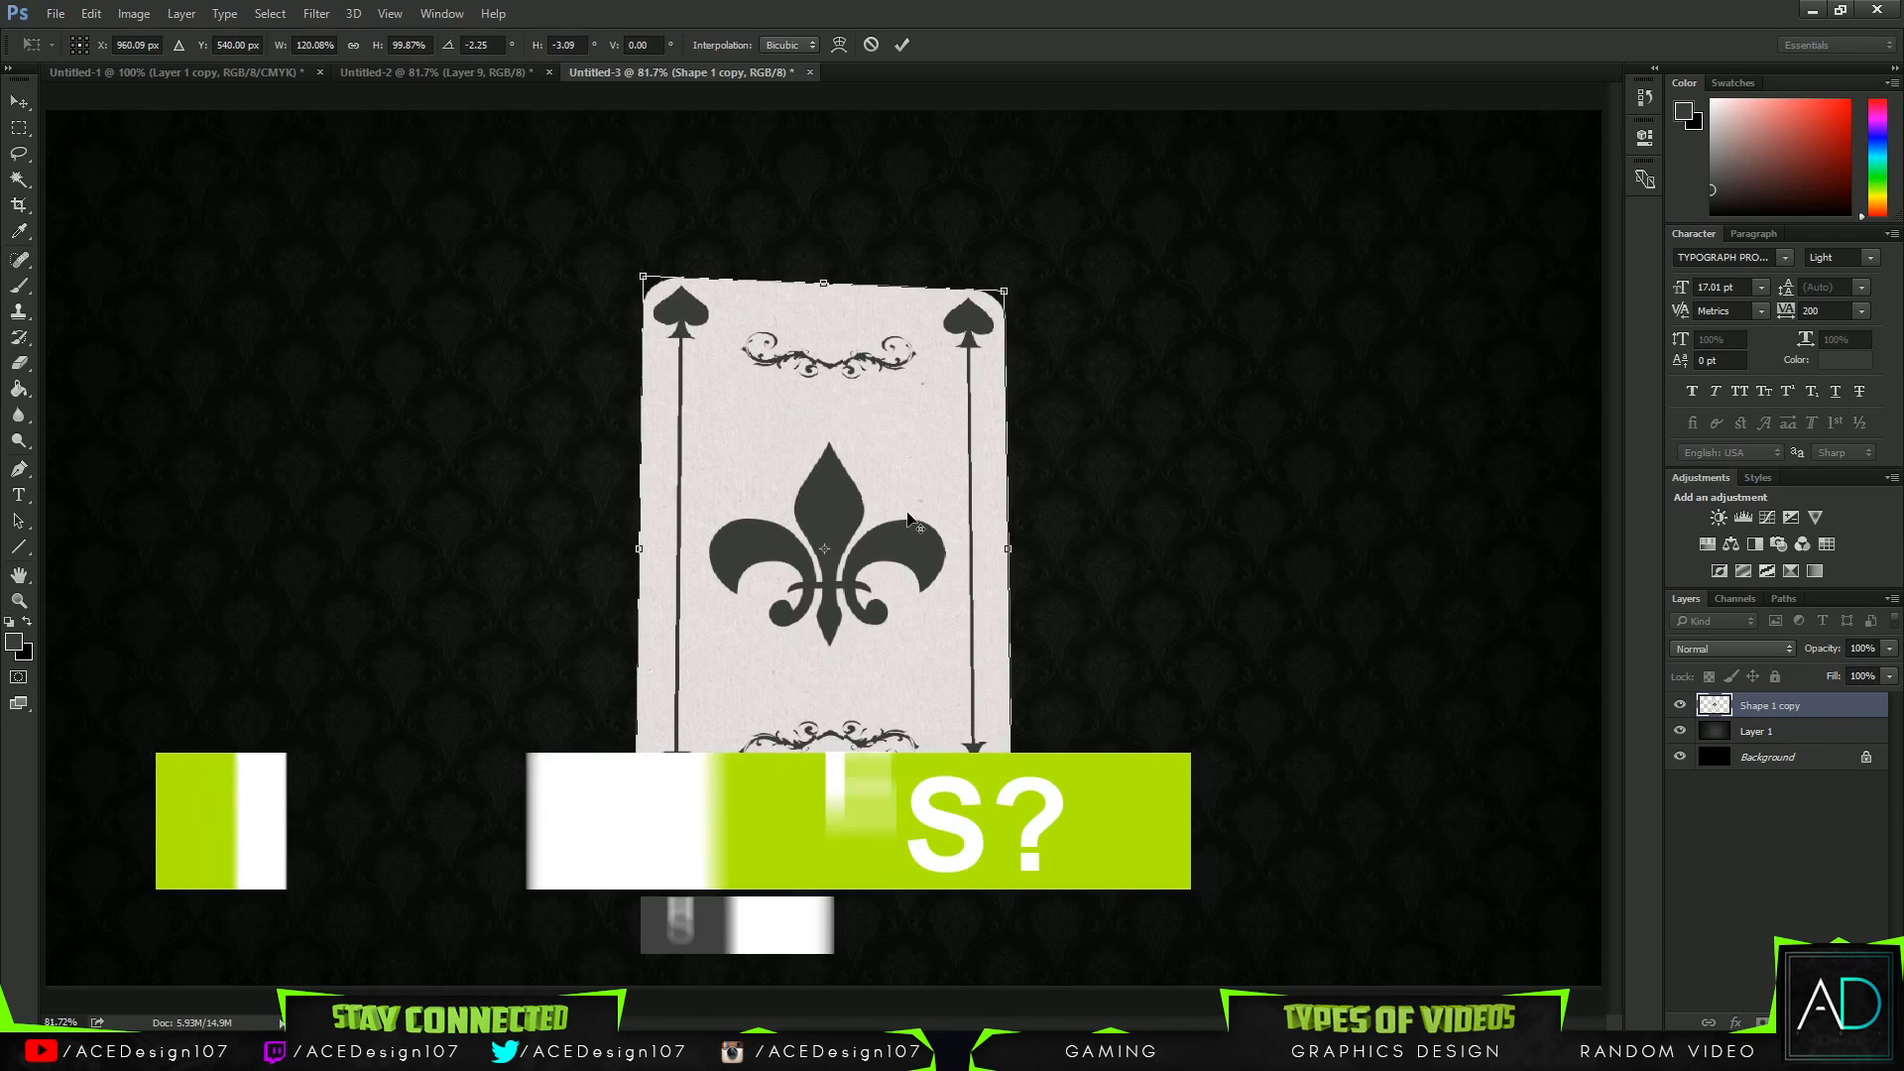
click(872, 44)
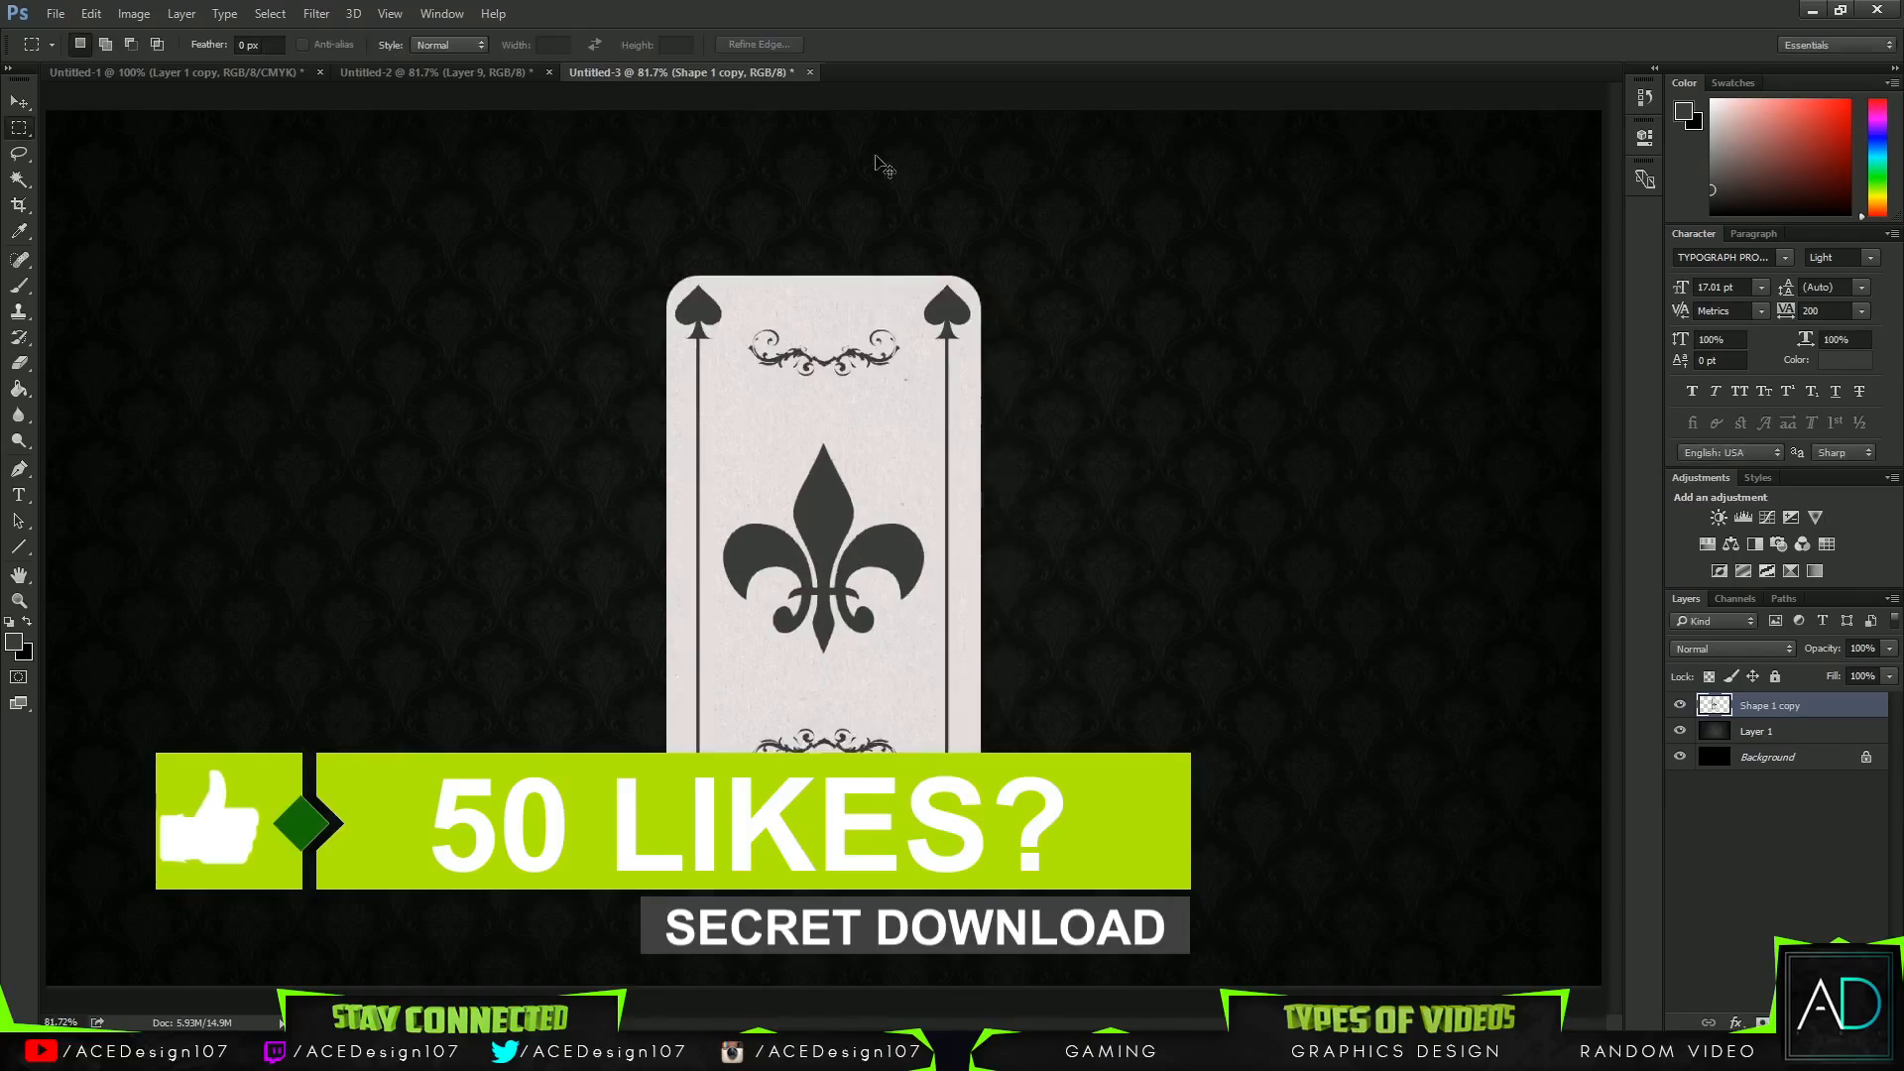
Apply a Perspective transform to the merged card, making its right edge taller than its left edge.
right_click(903, 461)
click(958, 12)
key(ctrl+r)
key(ctrl+t)
right_click(854, 442)
click(913, 573)
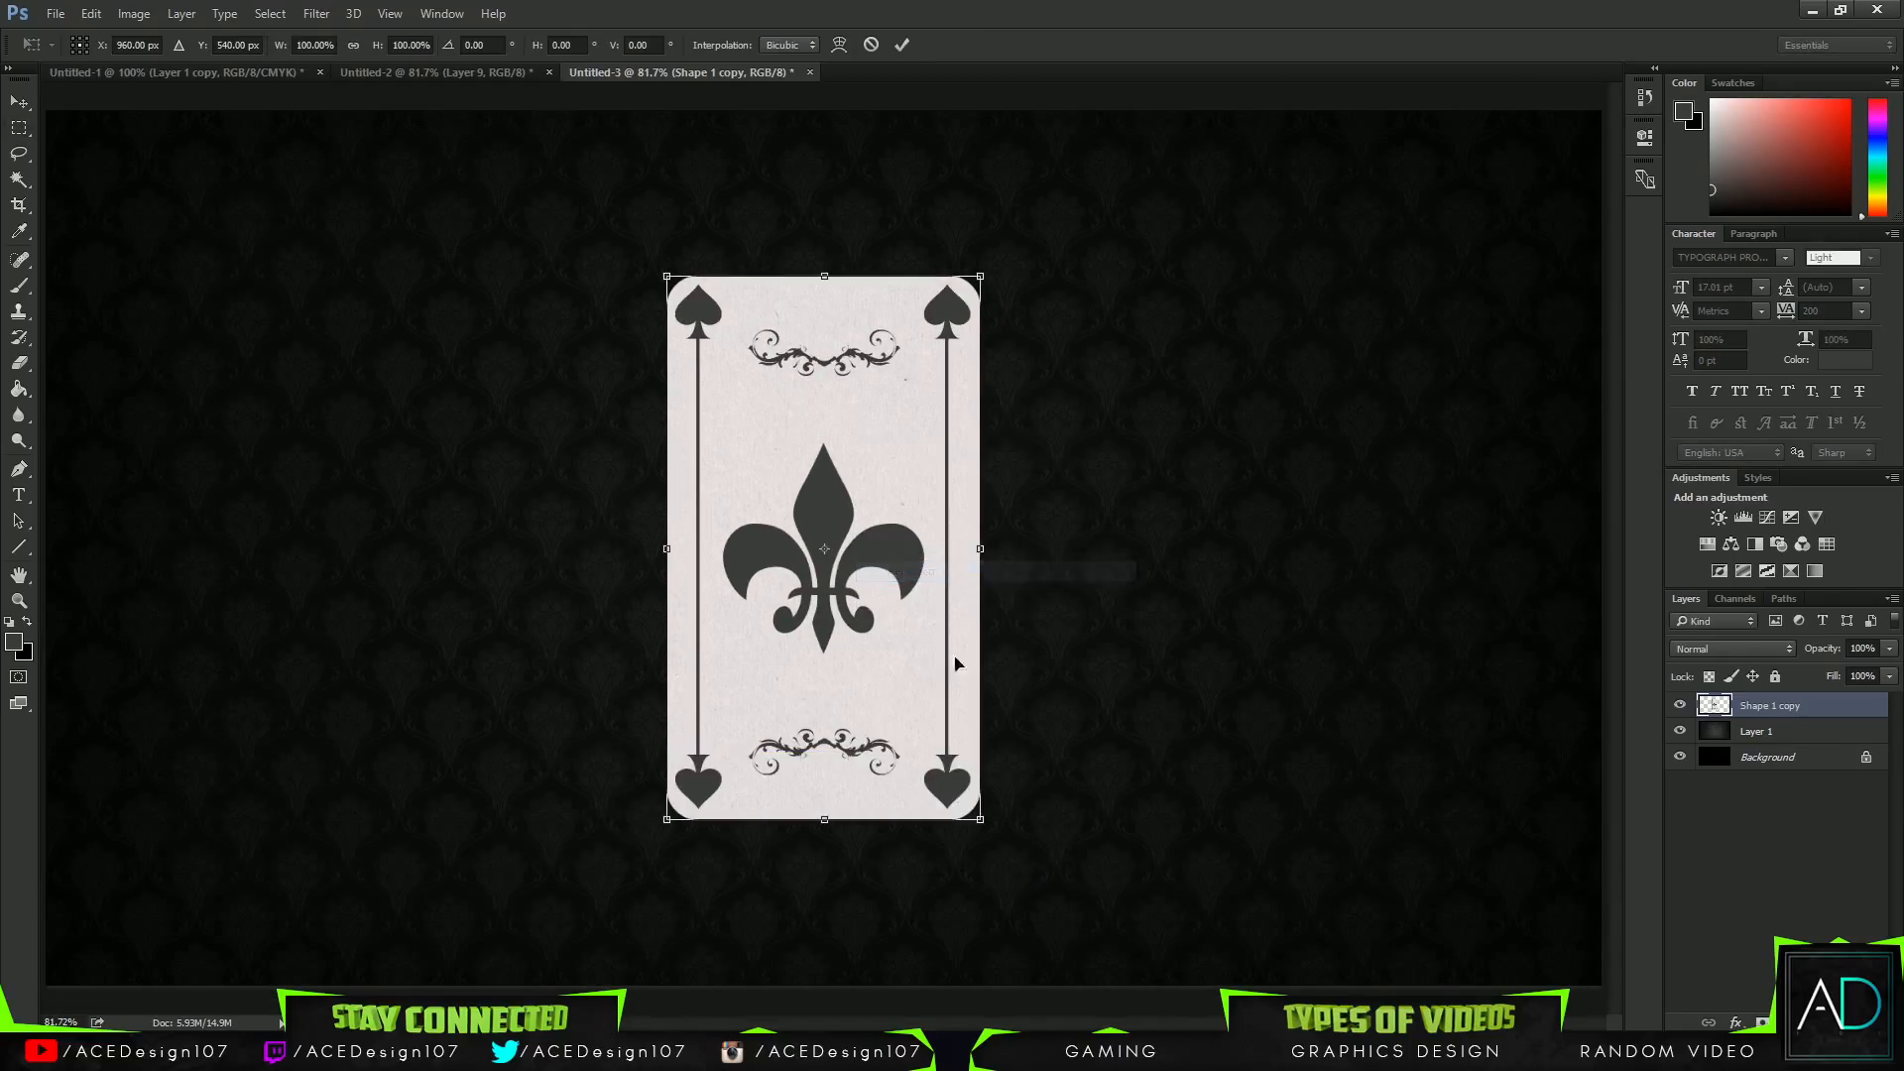
drag(979, 824, 980, 849)
drag(982, 250, 988, 255)
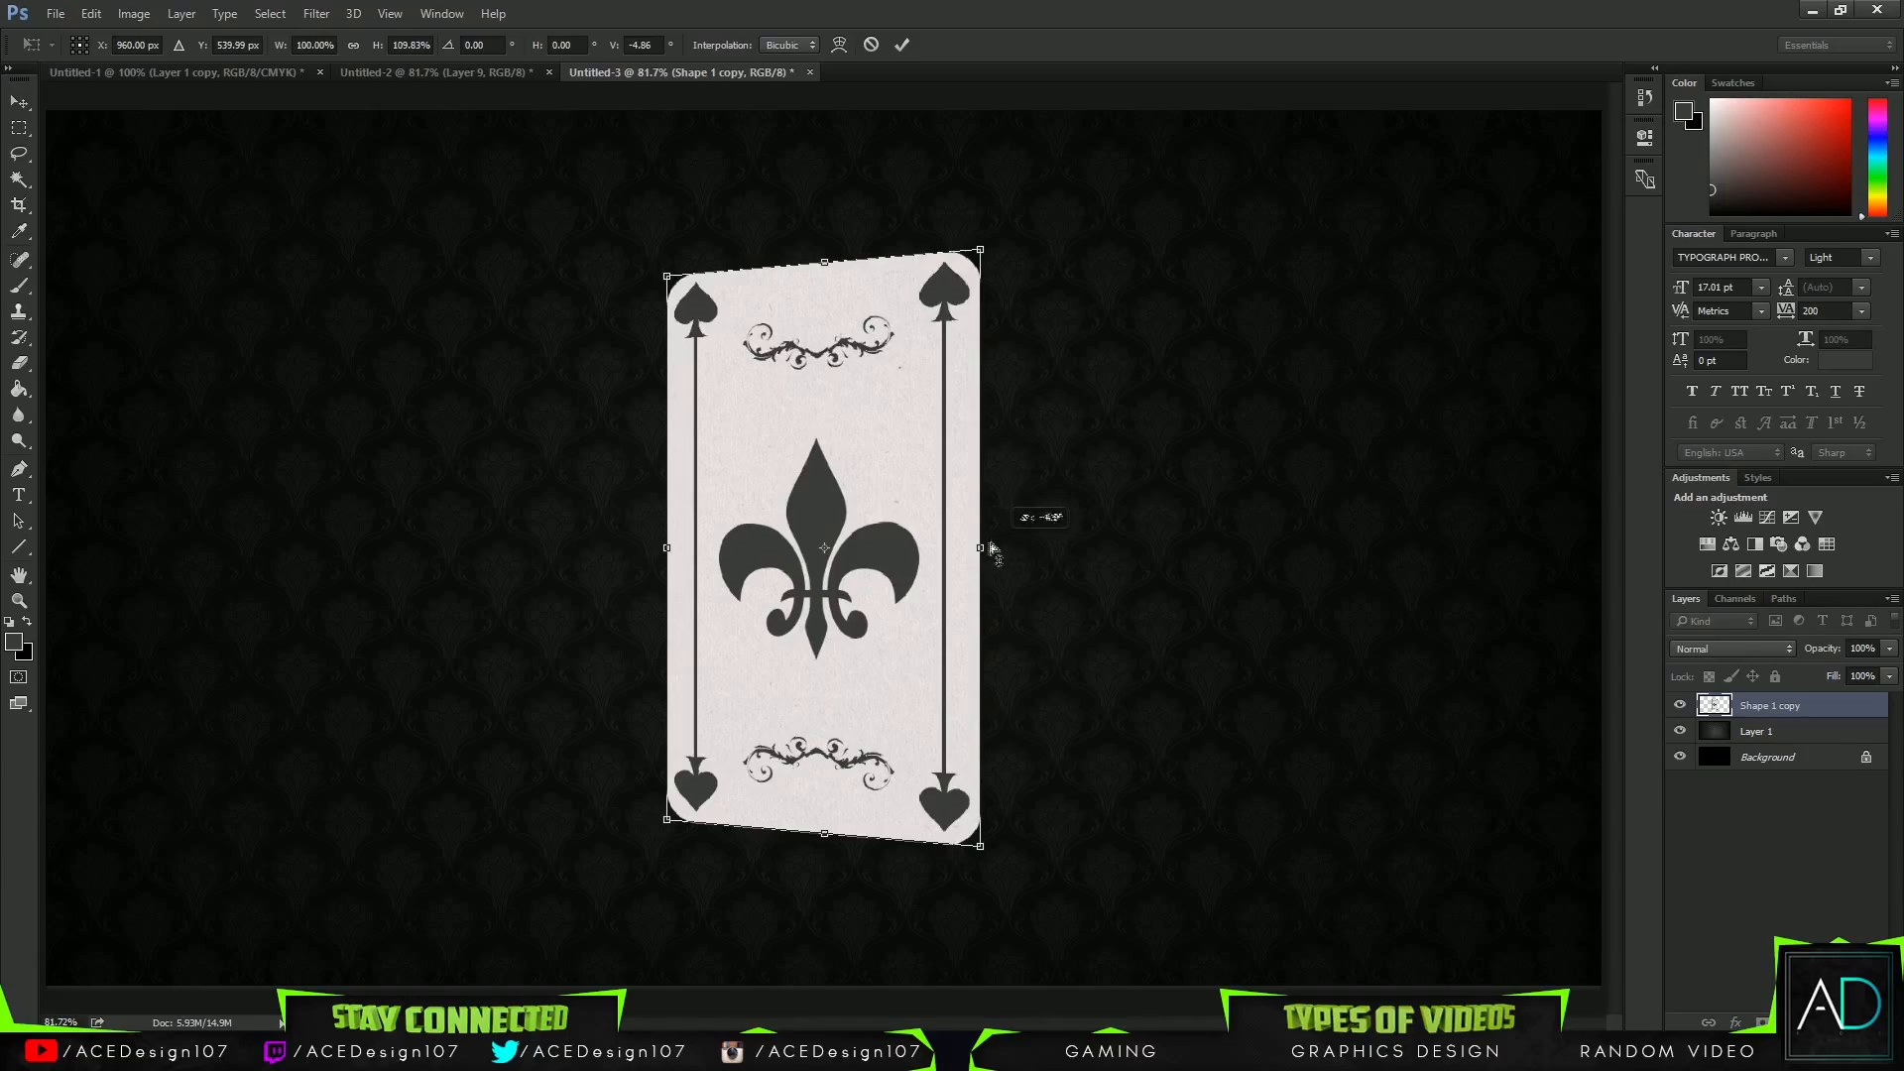
Skew the card by raising its right edge and commit the transform.
drag(667, 549, 675, 522)
key(ctrl+z)
drag(980, 548, 987, 513)
mouse_move(980, 812)
mouse_down()
mouse_move(1001, 782)
mouse_move(963, 810)
mouse_up()
key(ctrl+z)
mouse_move(668, 550)
mouse_down()
mouse_move(706, 524)
mouse_move(702, 544)
mouse_up()
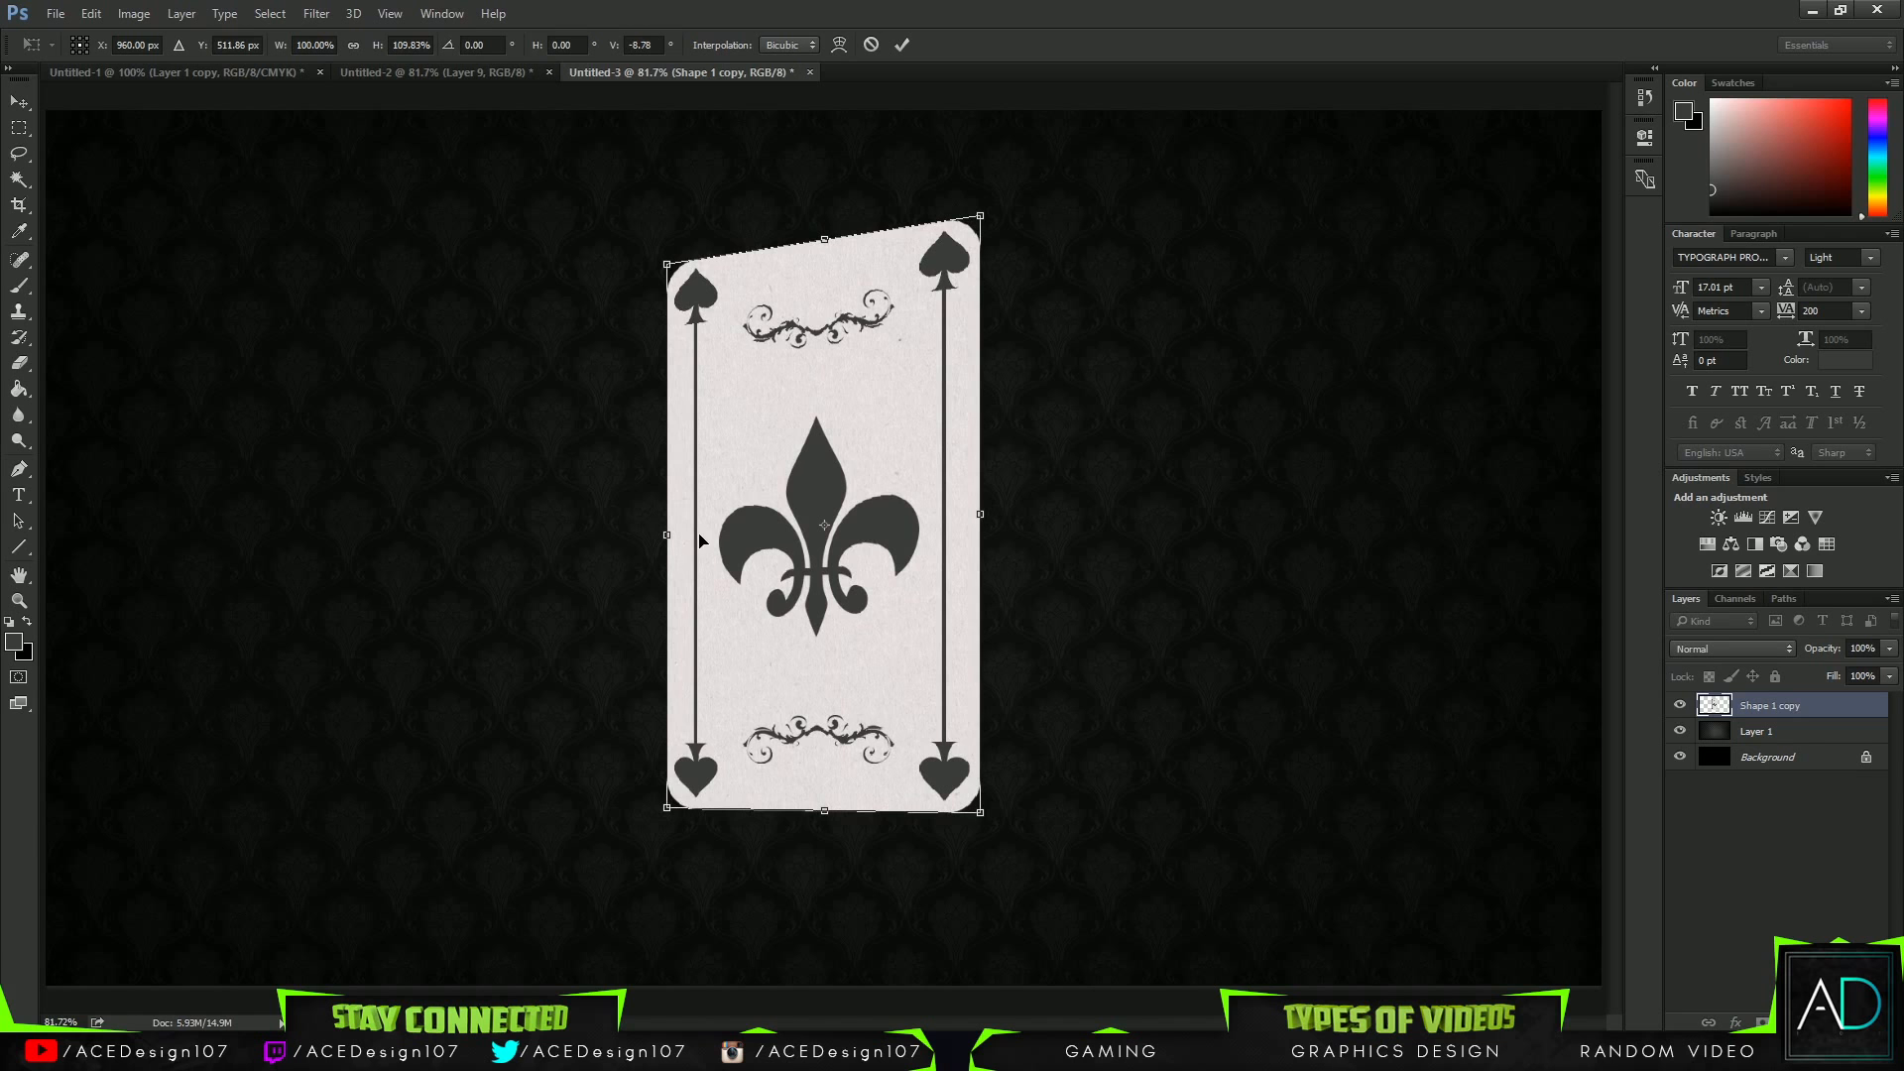
key(Return)
Check the skewed card against the finished burning card in the Untitled-1 document.
key(ctrl+r)
key(ctrl+t)
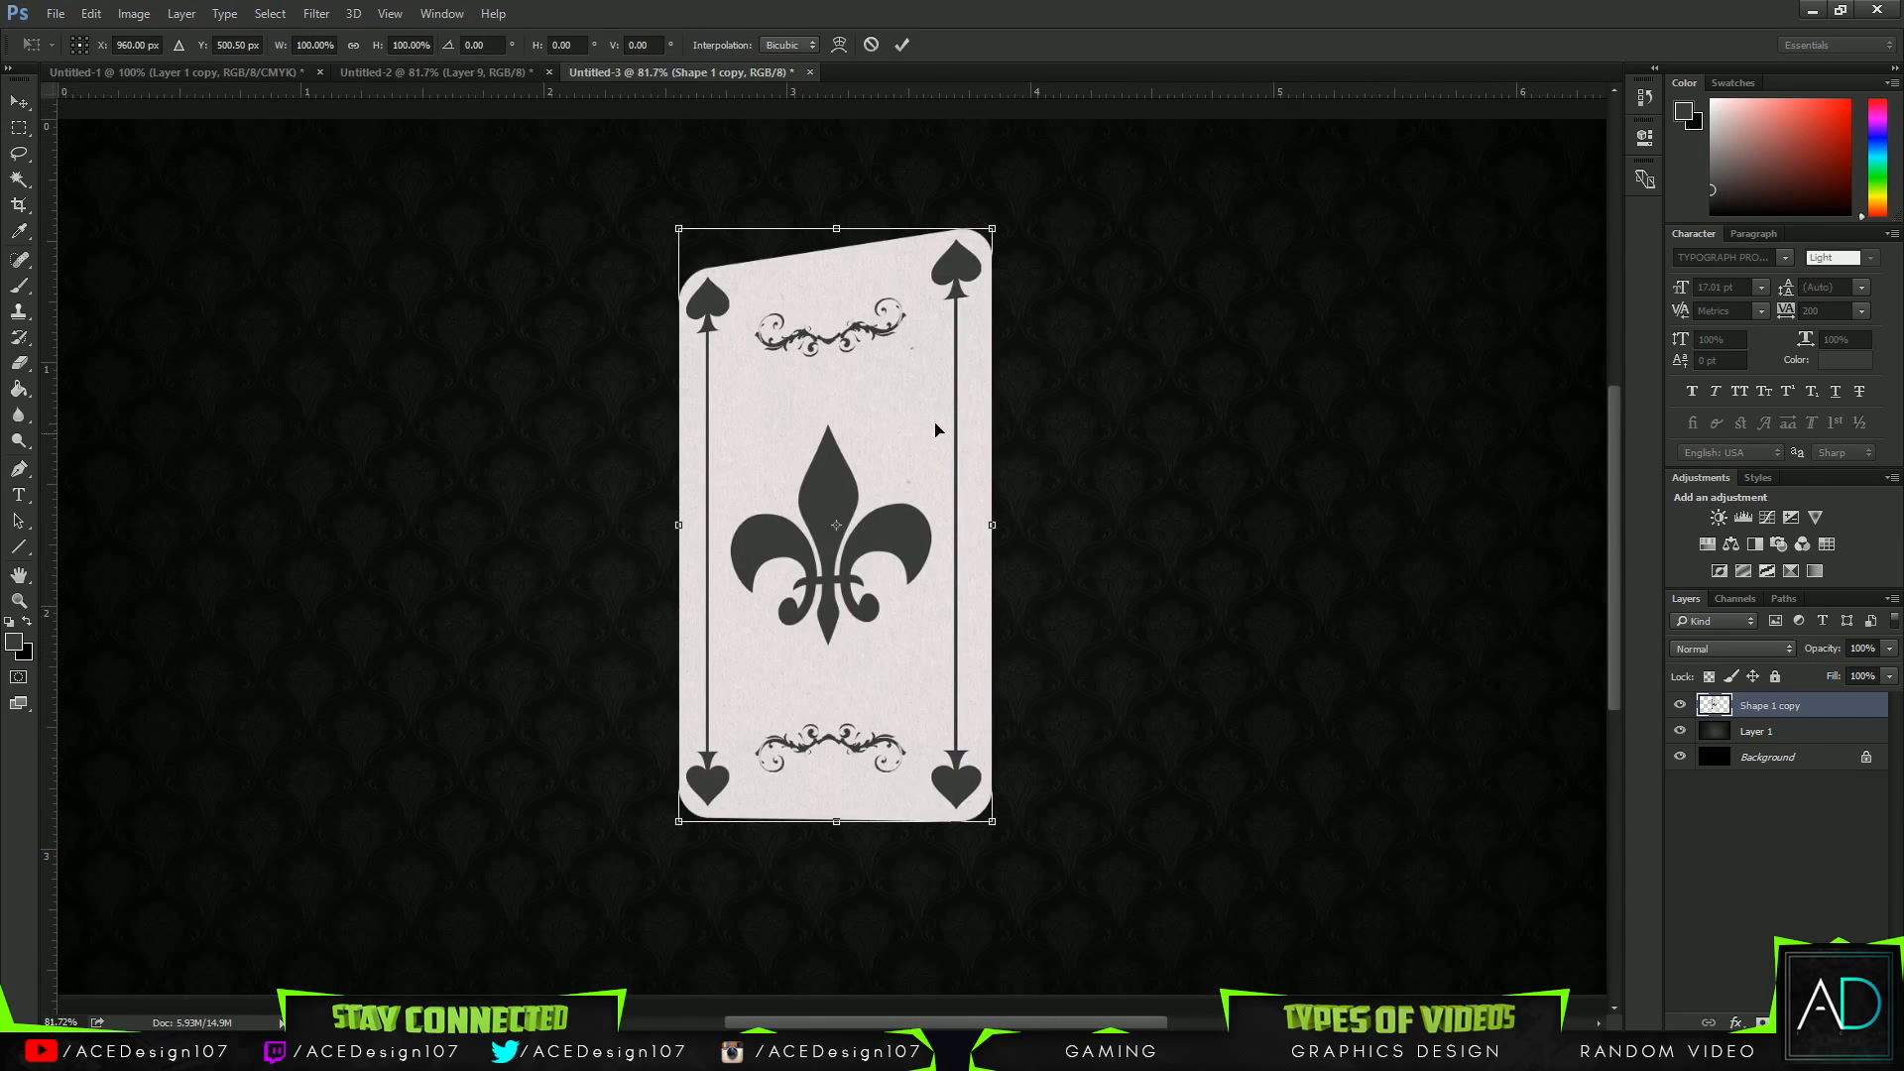
click(884, 44)
key(ctrl+minus)
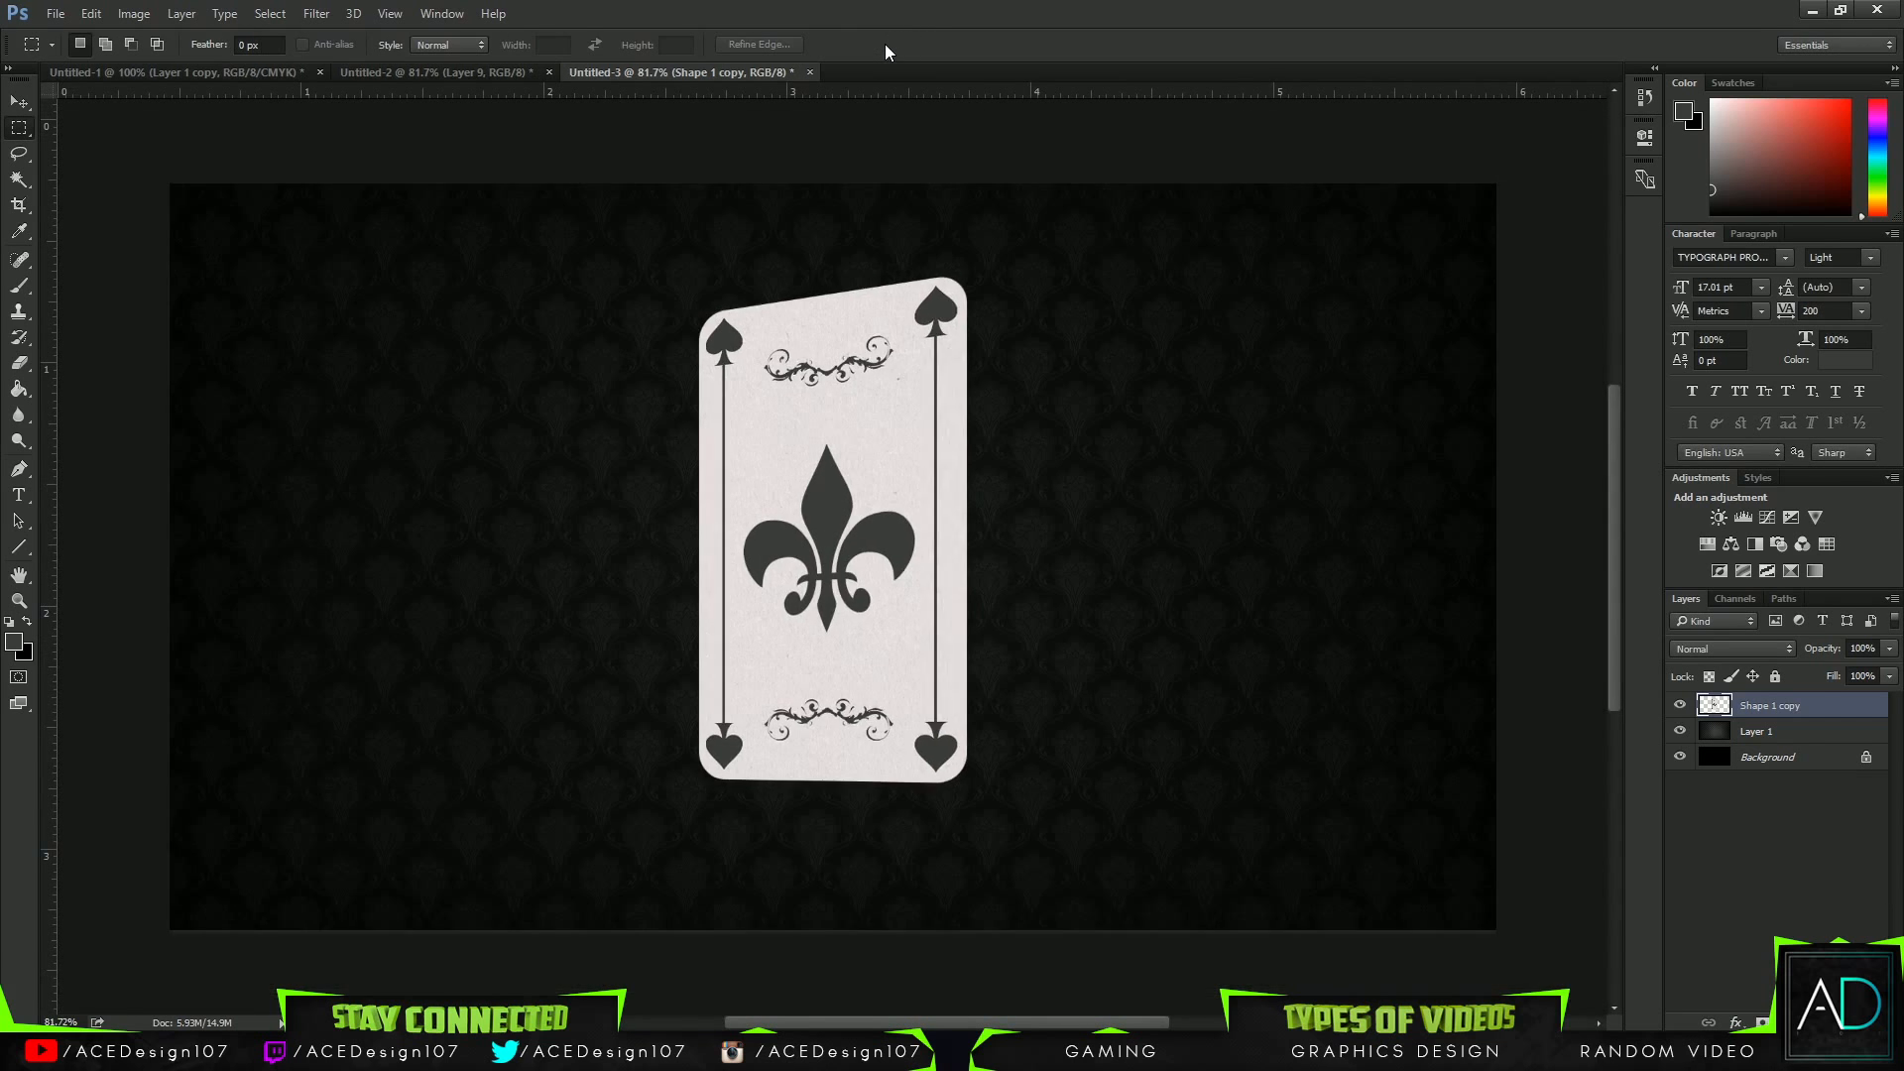
click(170, 73)
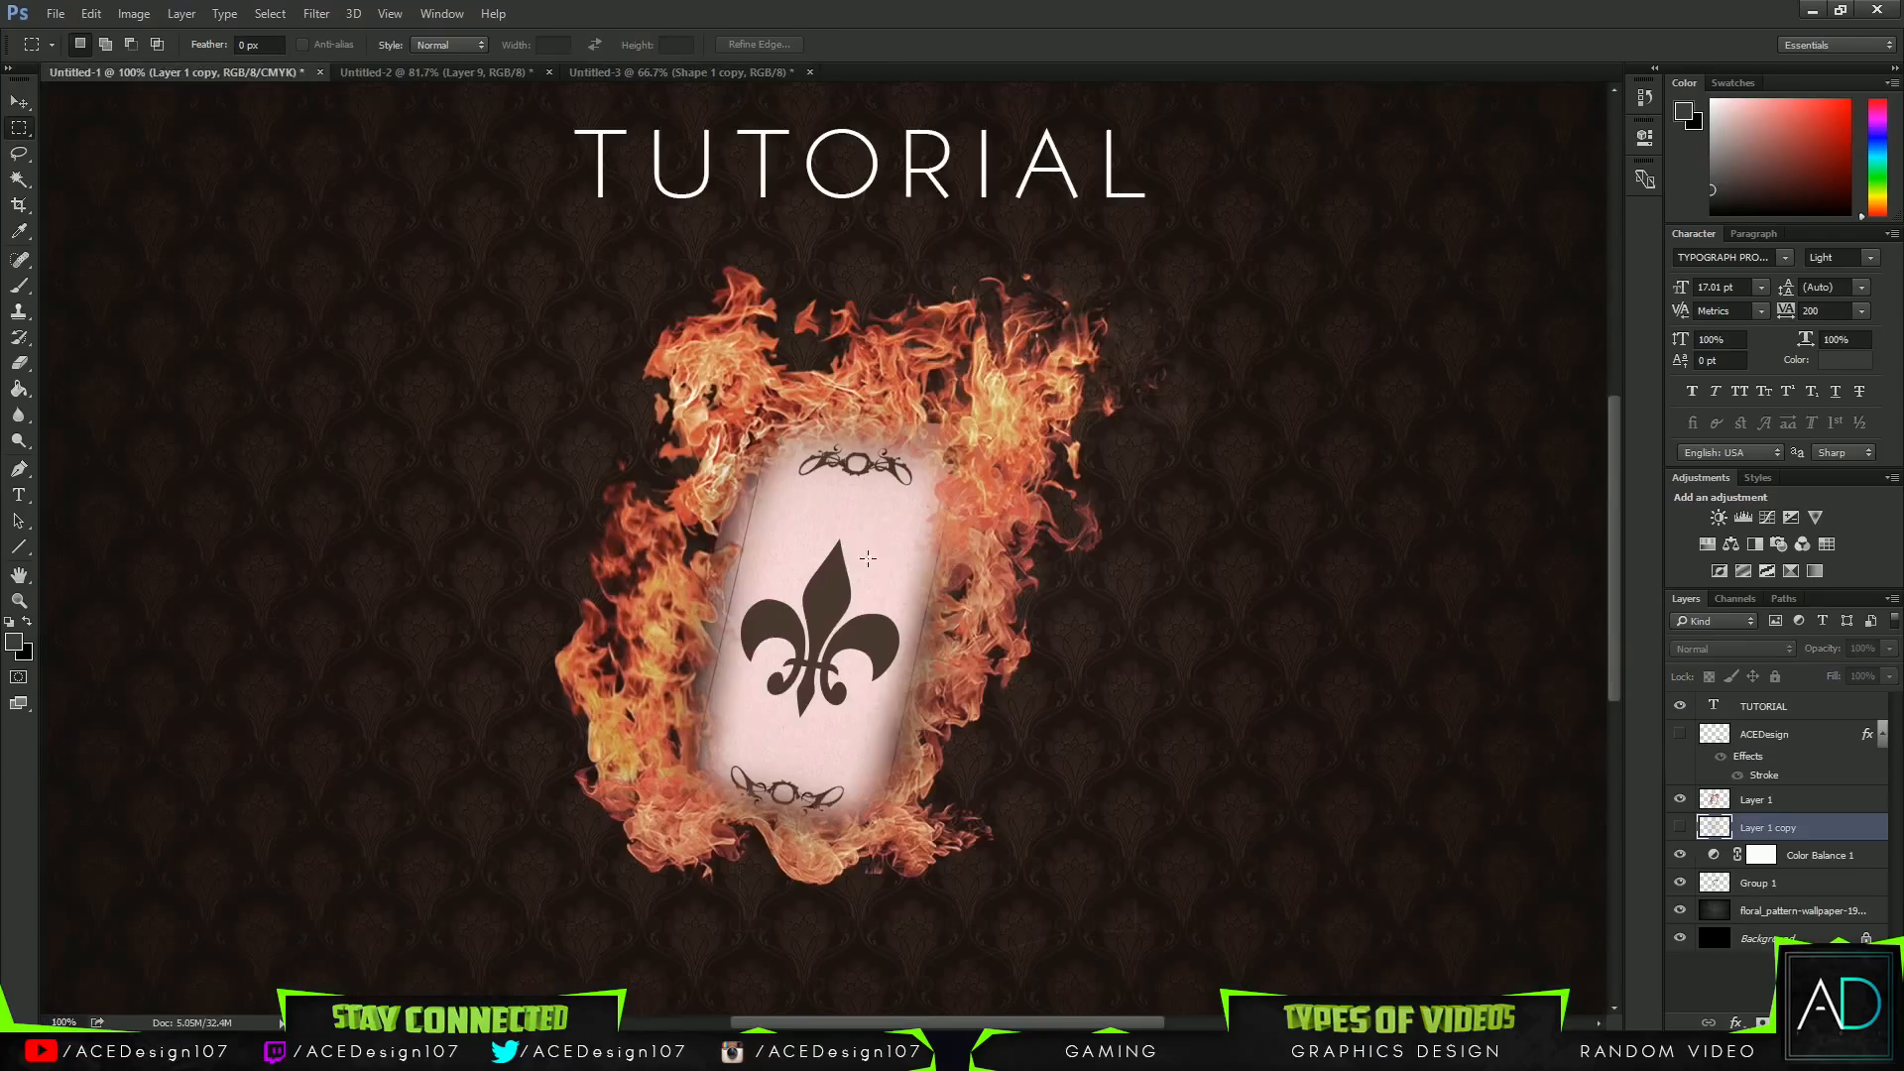
click(690, 74)
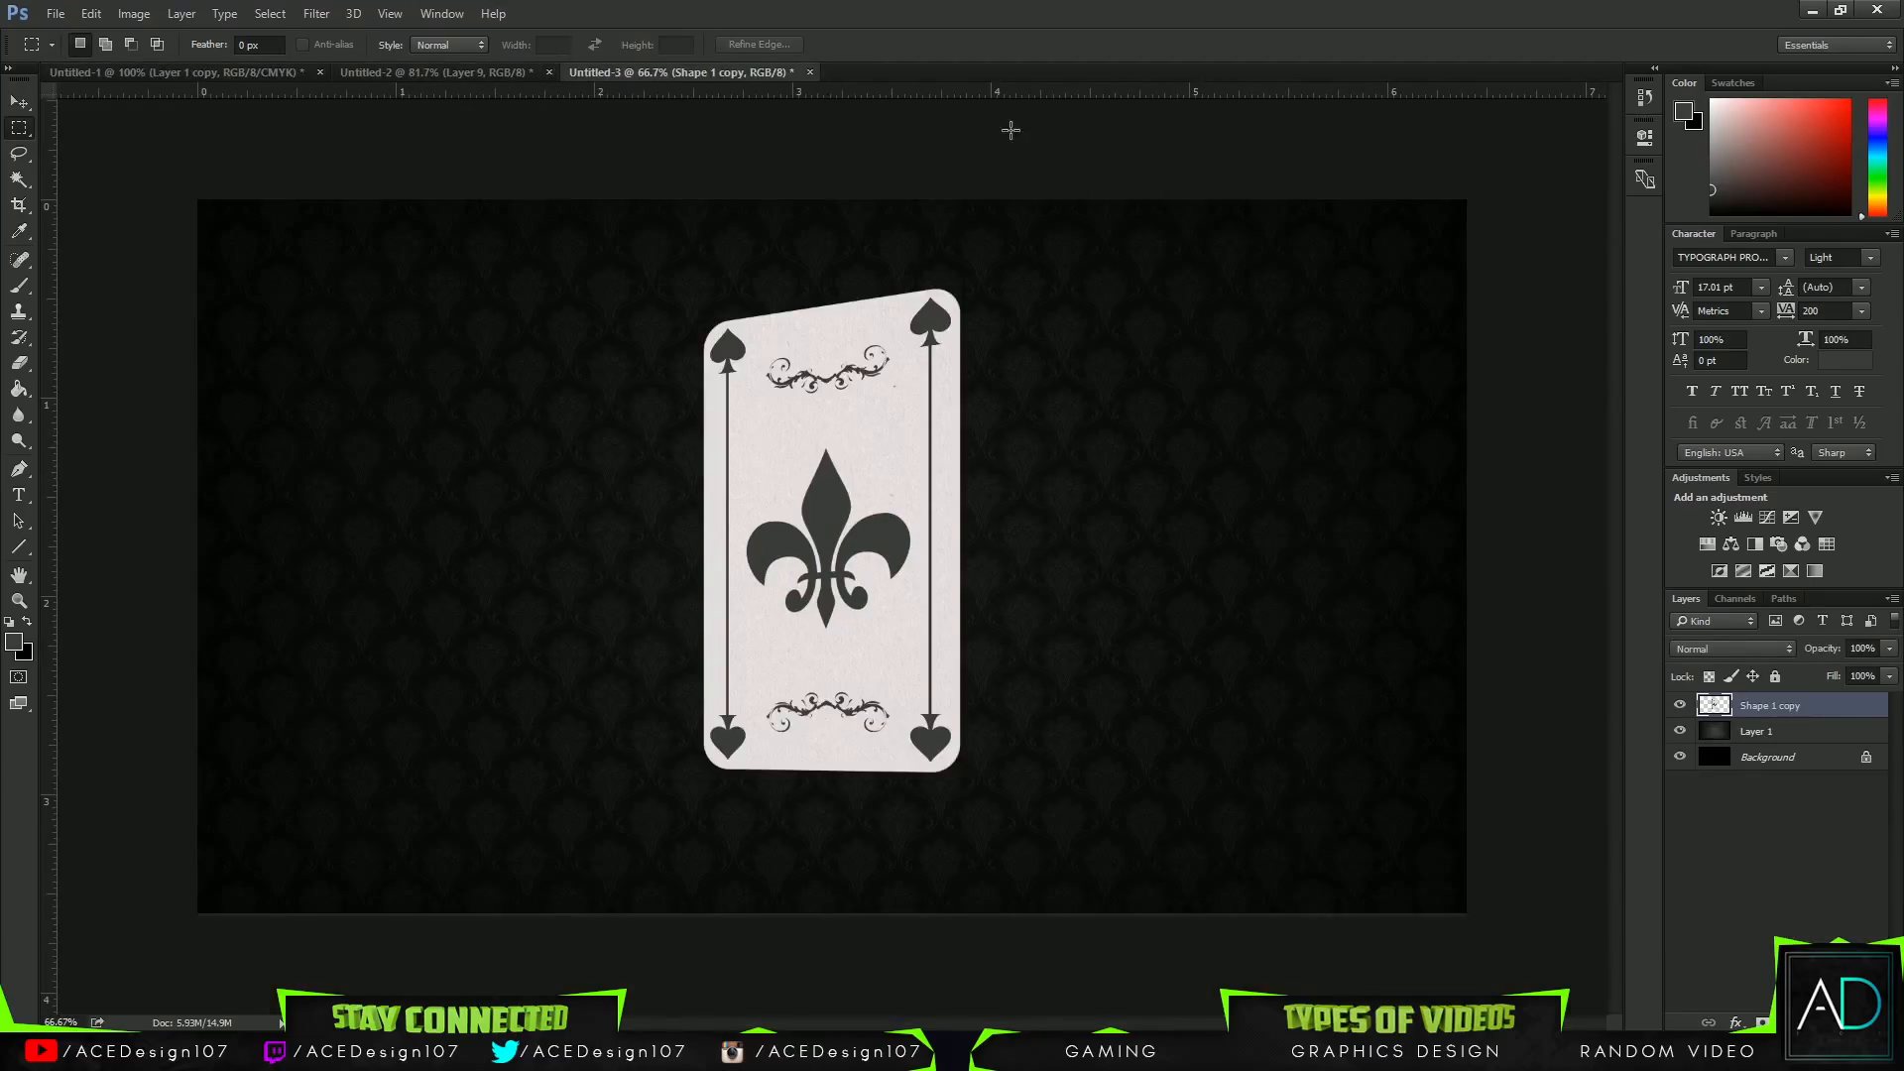
Scale the card down about its centre, align it to the centre of the canvas and deselect.
key(ctrl+r)
key(ctrl+t)
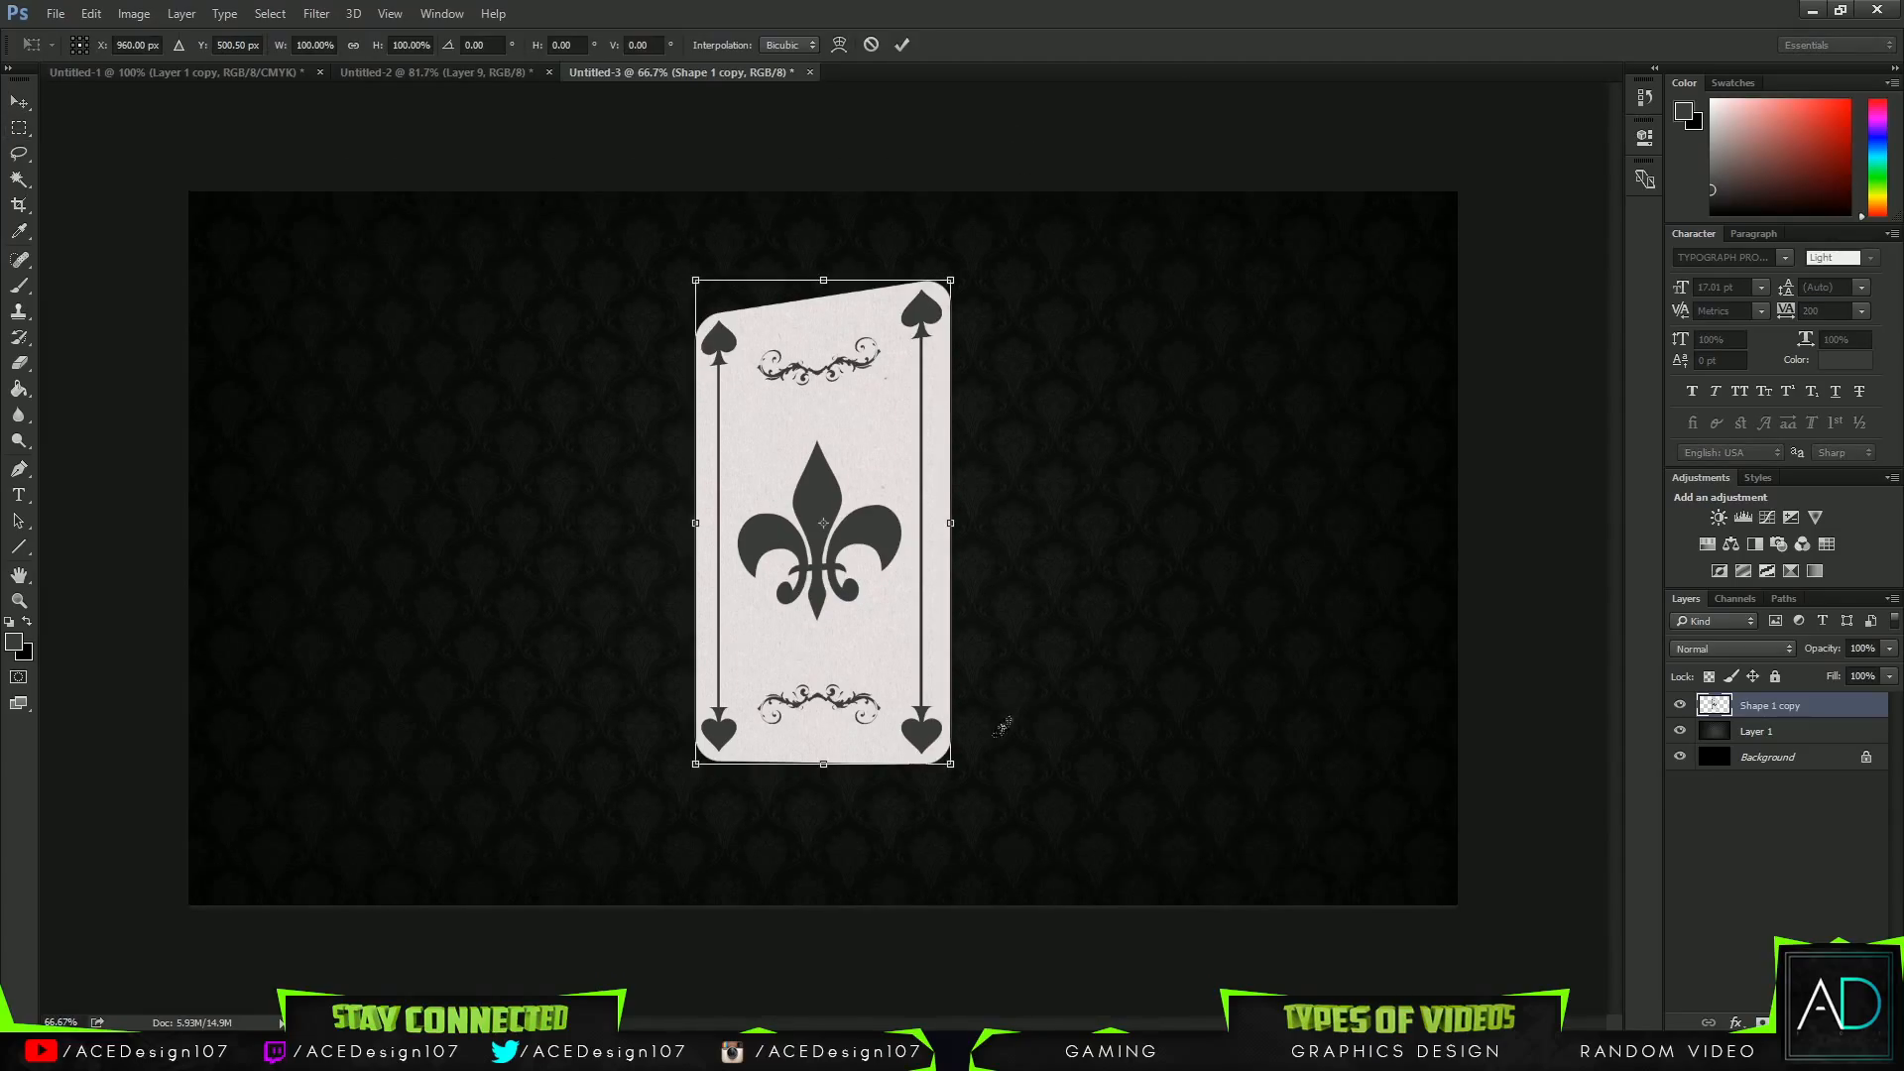
drag(947, 765, 895, 689)
key(Return)
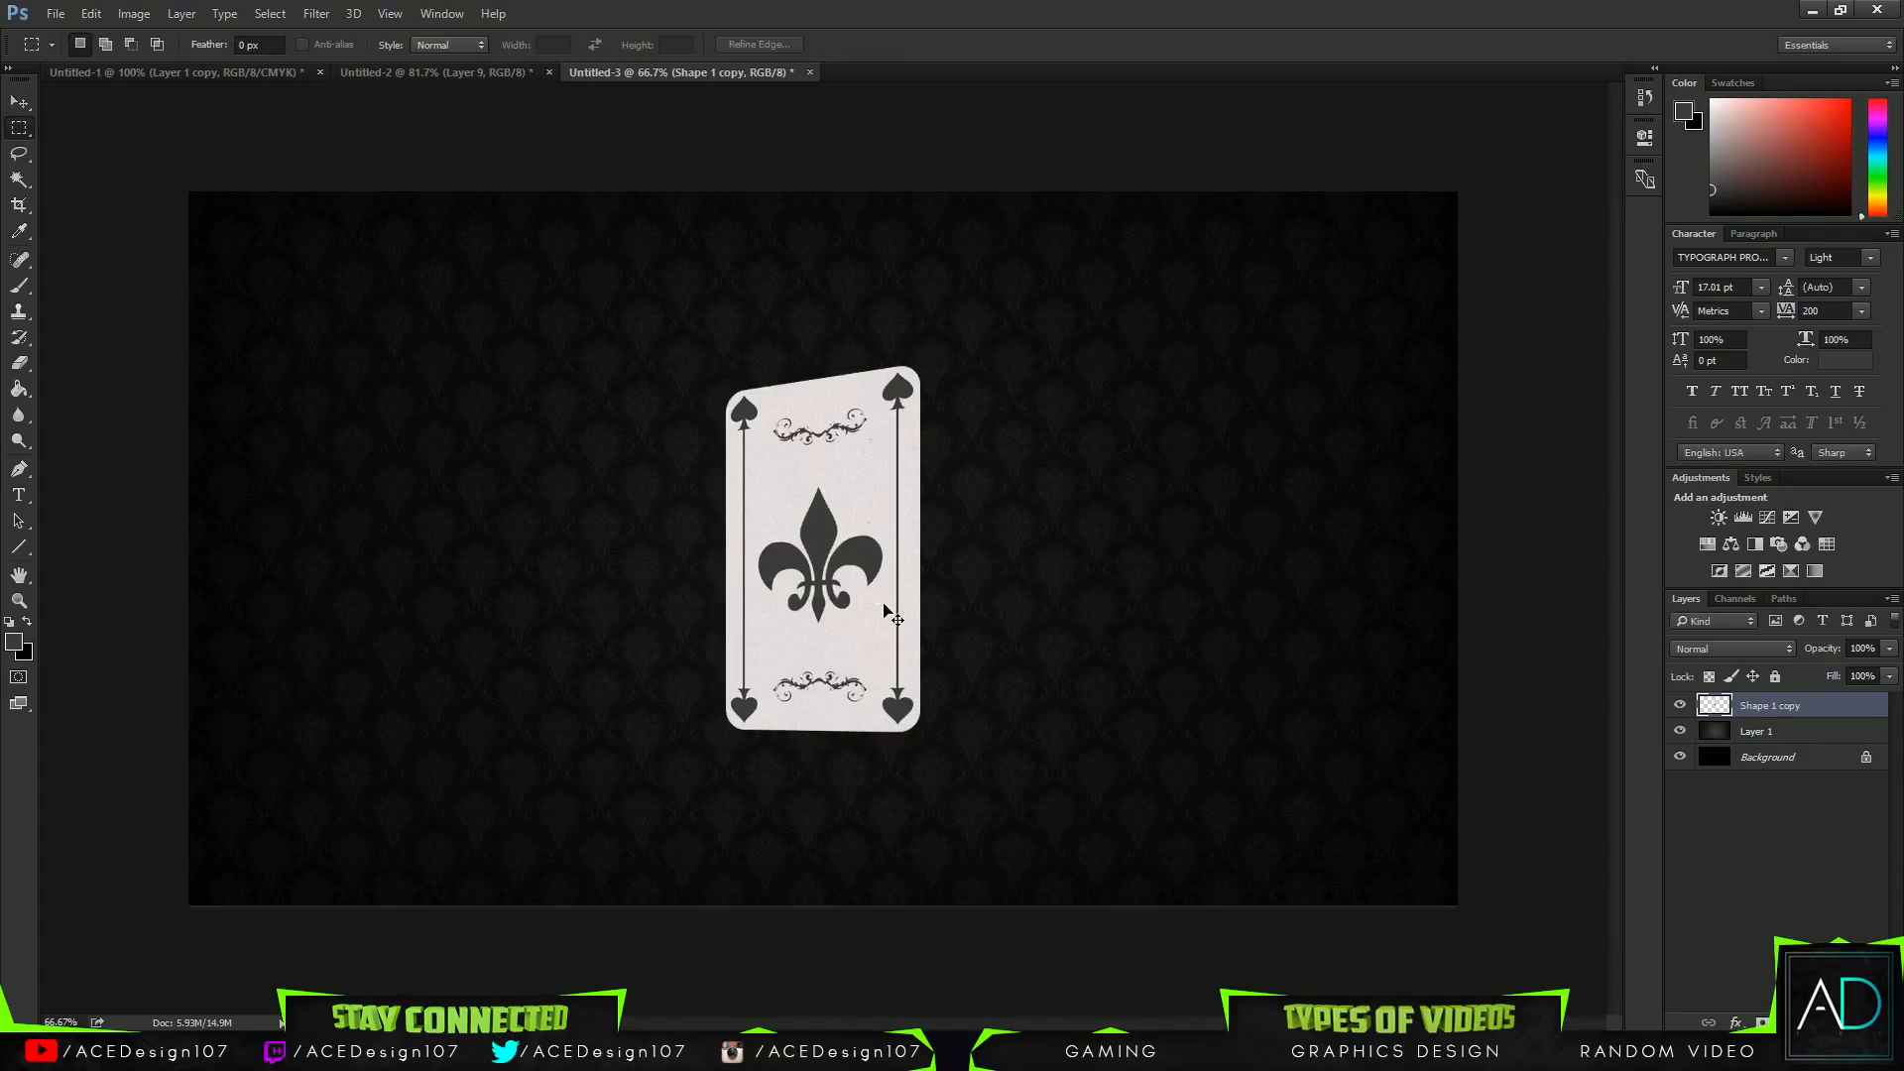
key(v)
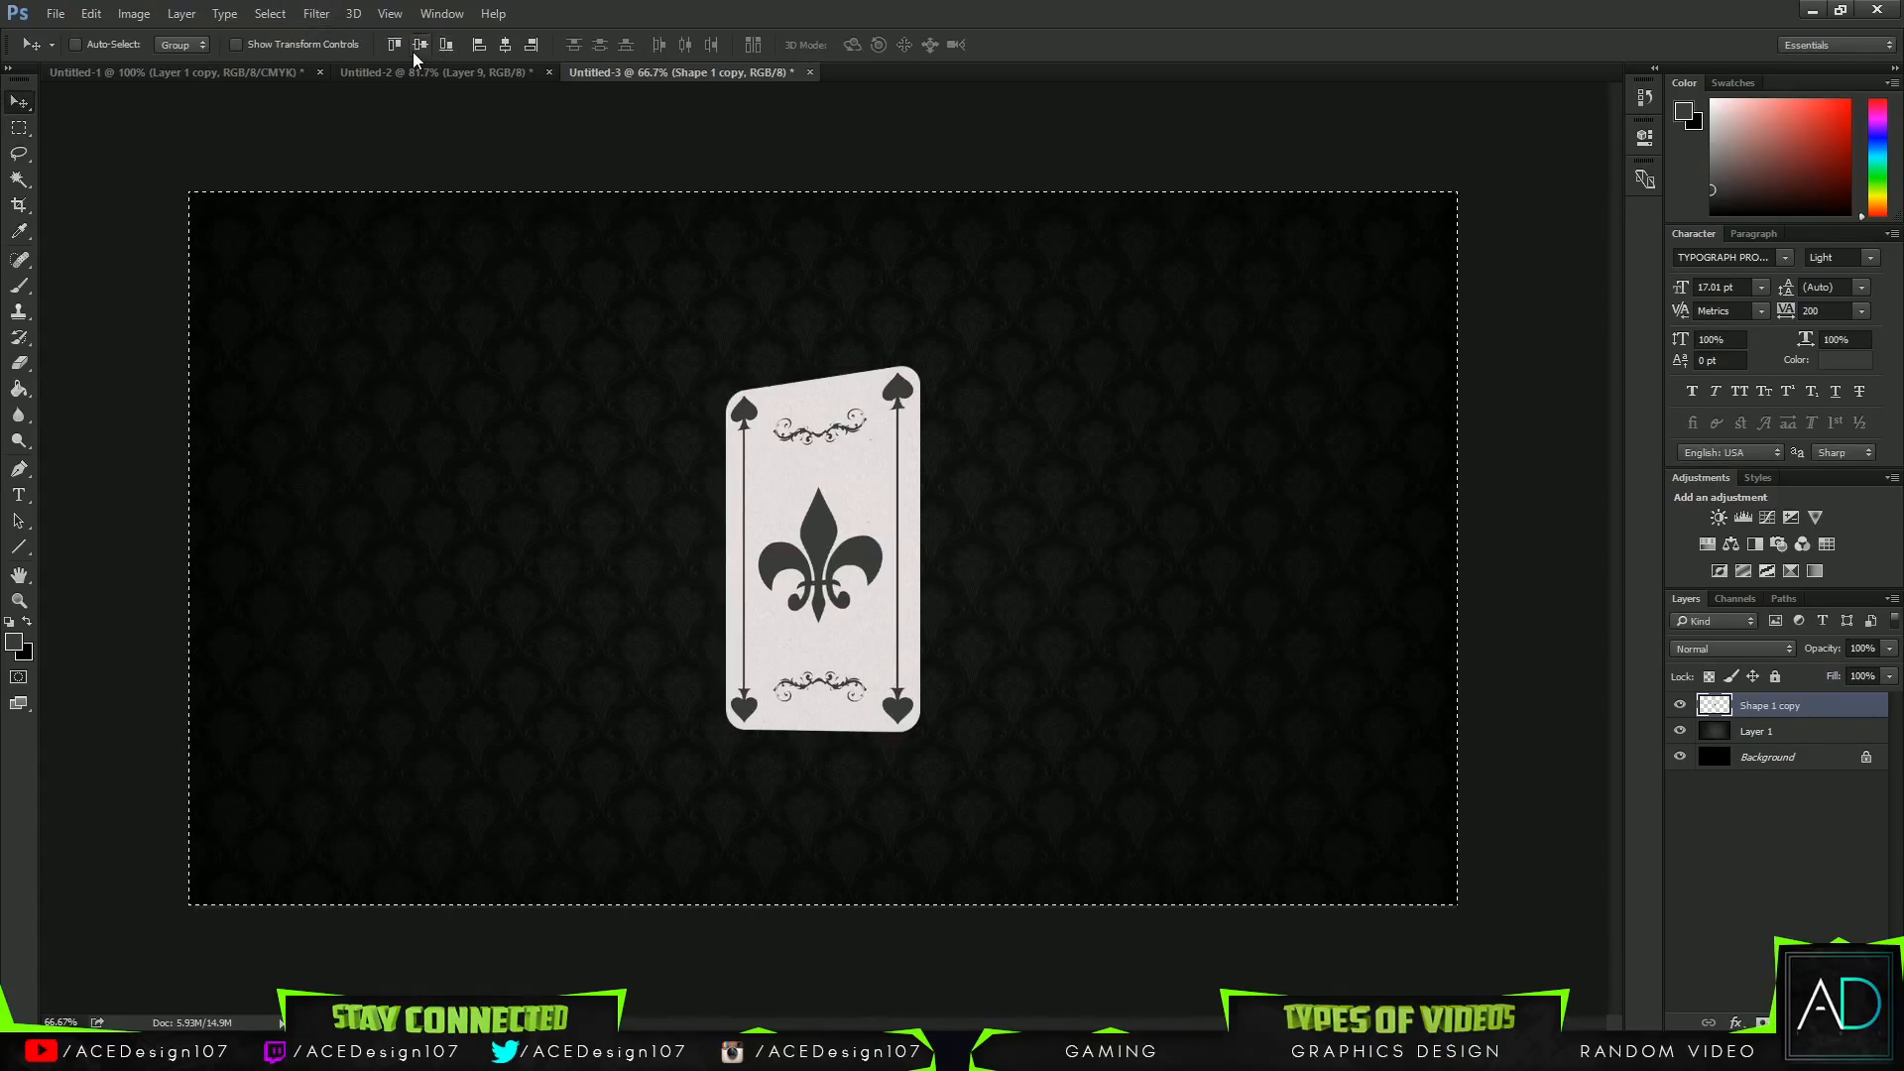
click(505, 44)
key(ctrl+d)
In the Untitled-2 stock document, hide the Background group's wallpaper and show the Layer 5 flame in the Fire group.
click(512, 70)
click(91, 69)
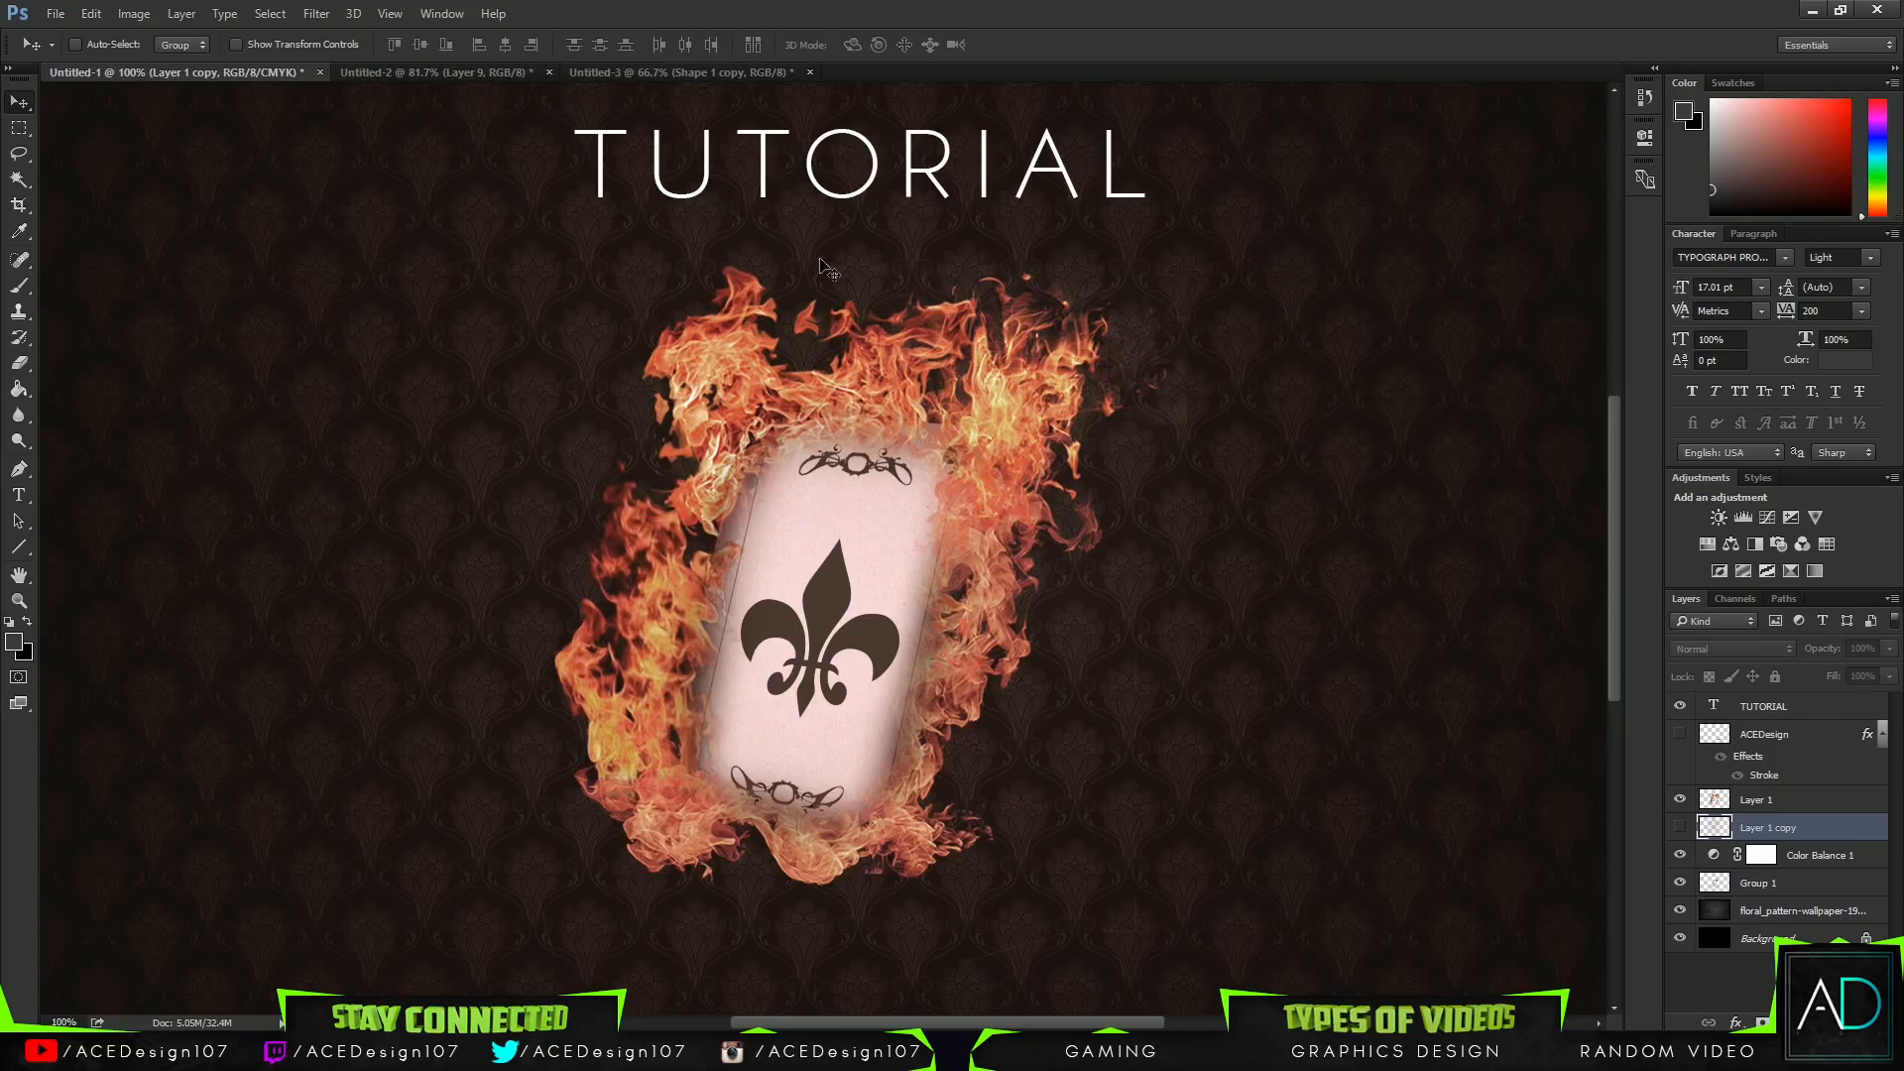
click(654, 68)
click(419, 71)
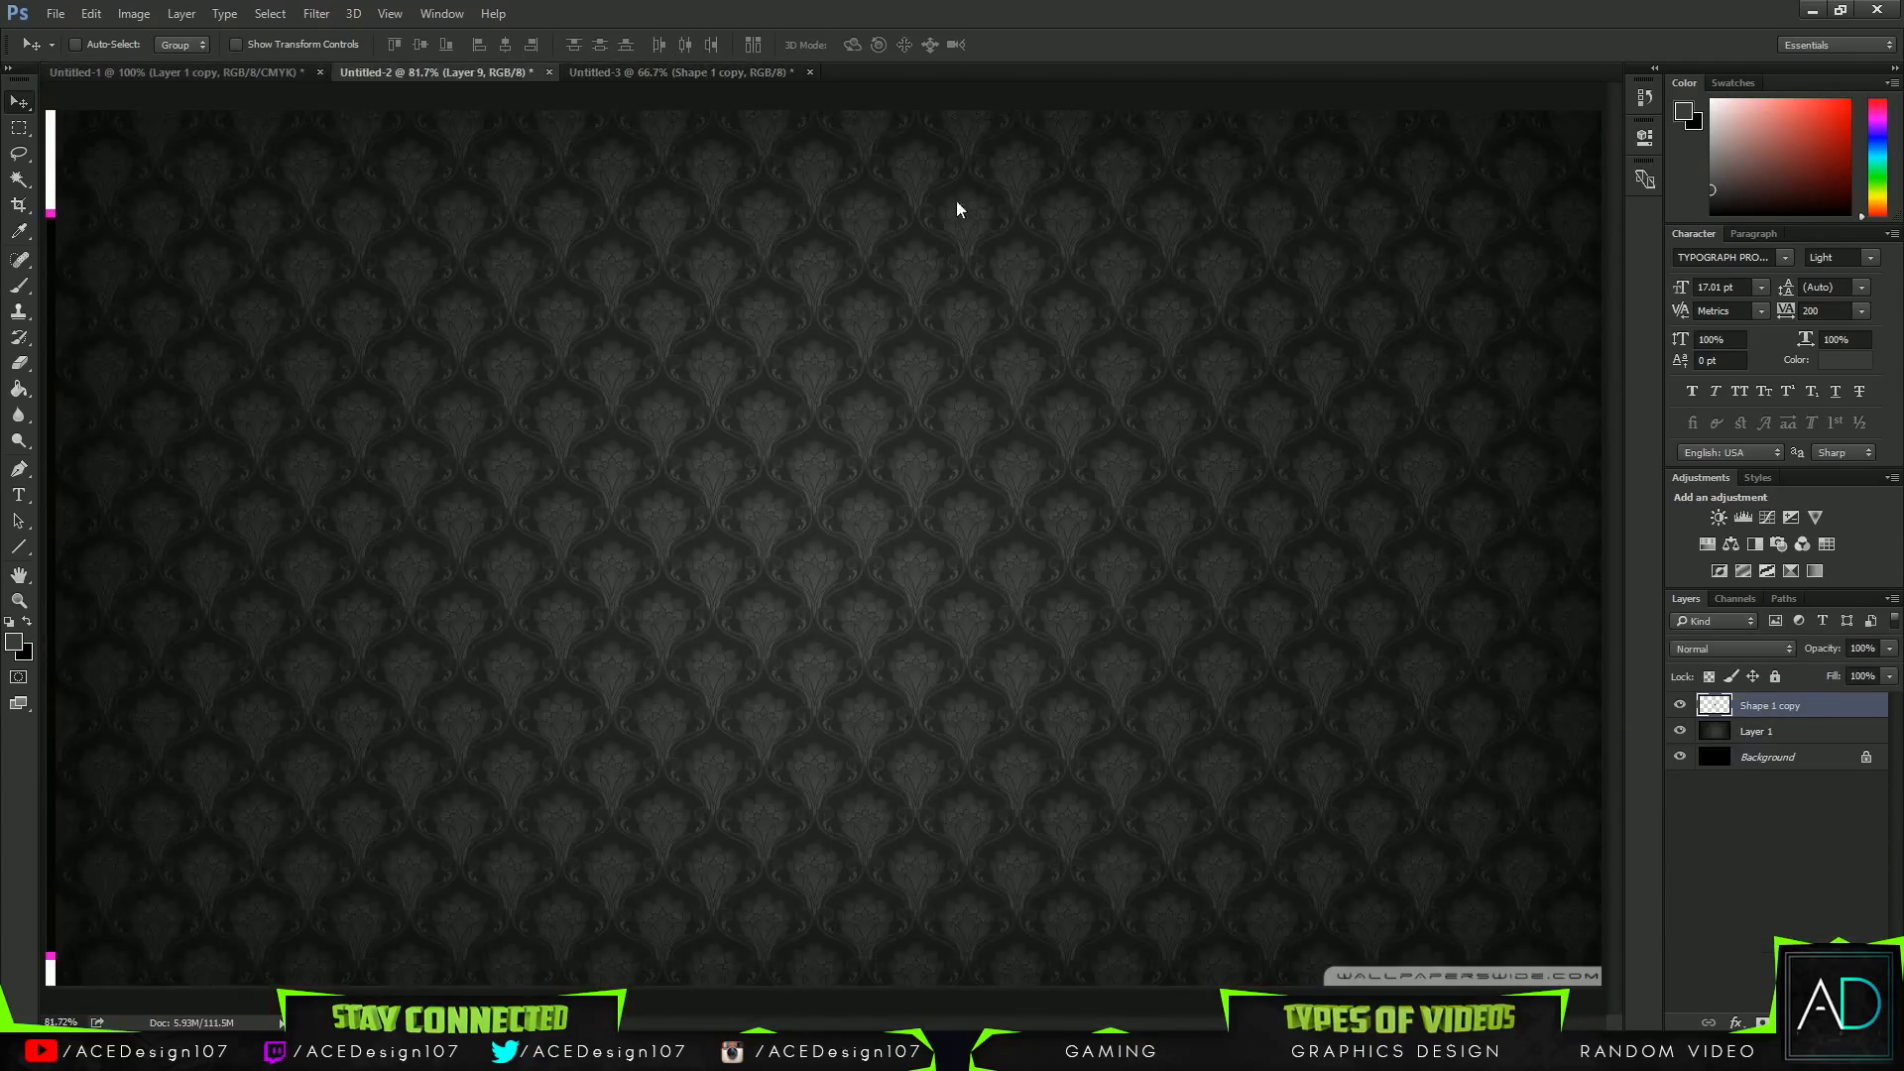
click(1680, 727)
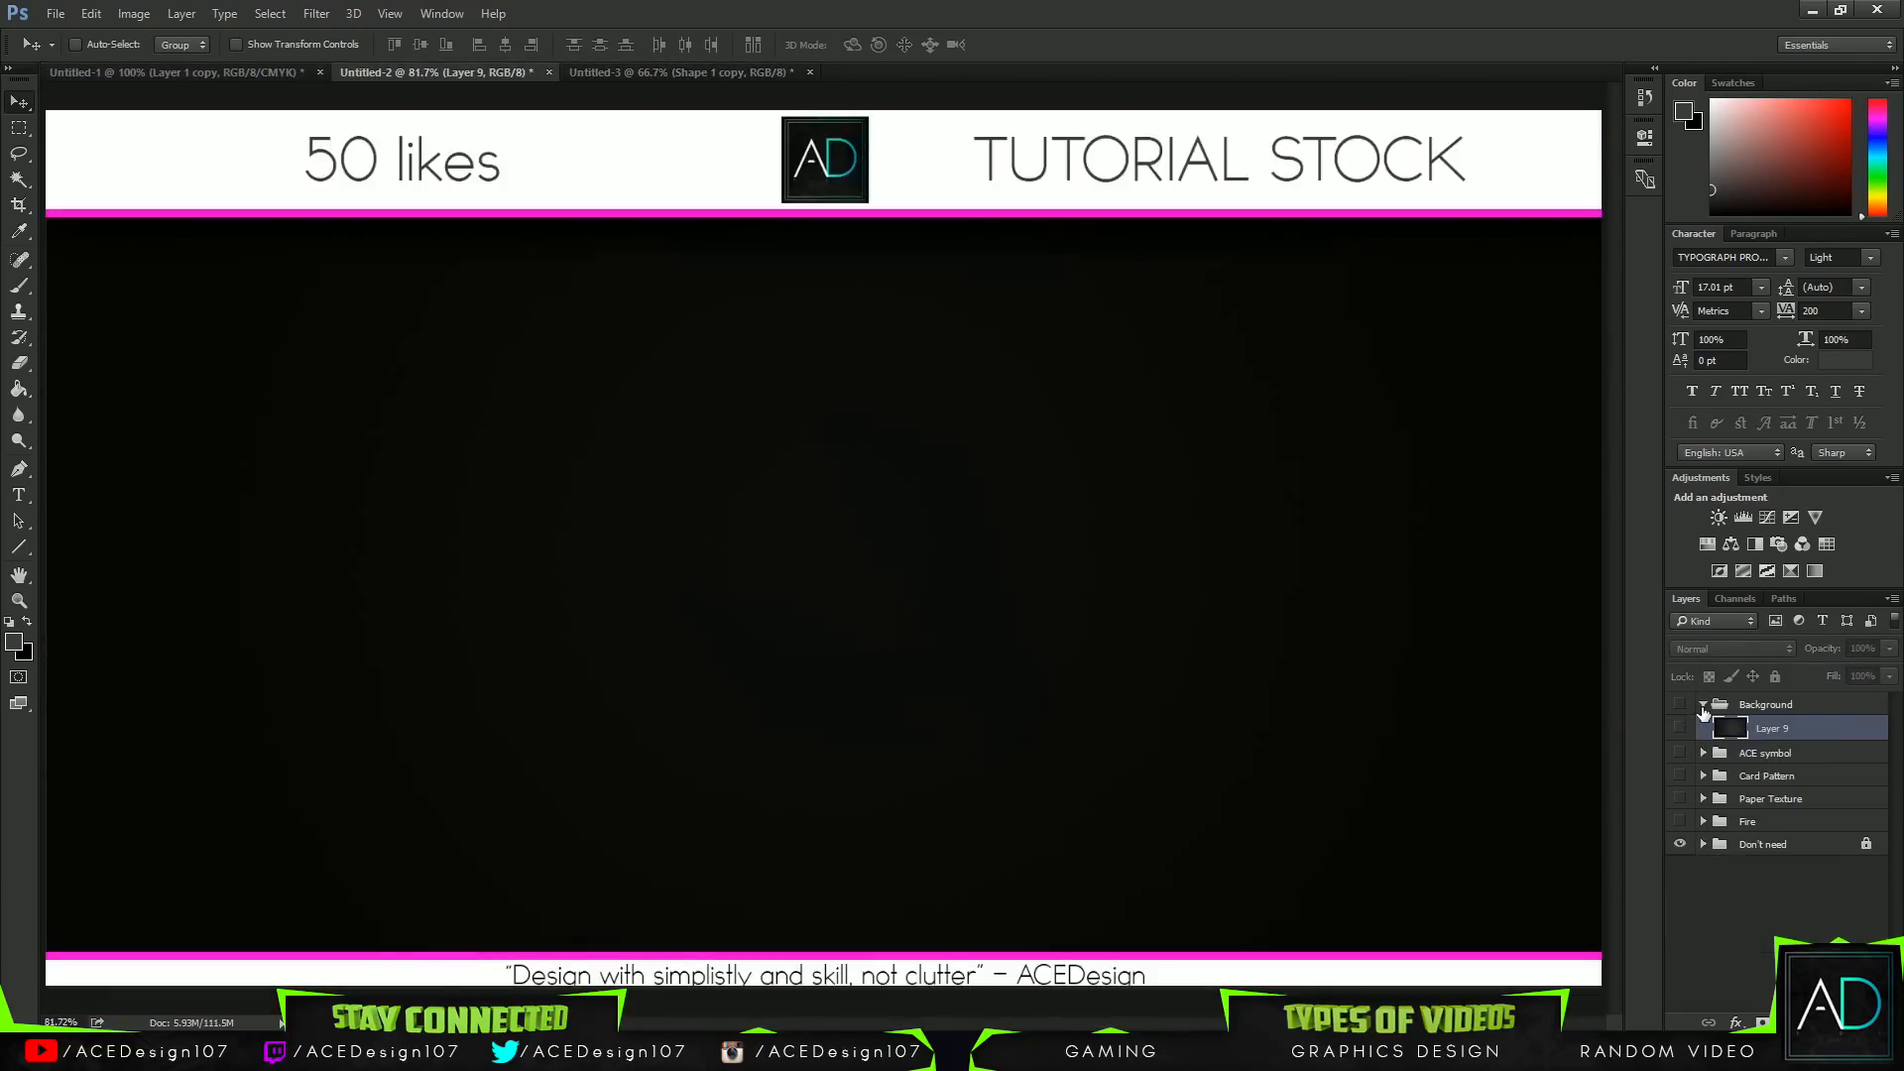
click(1703, 705)
click(1703, 798)
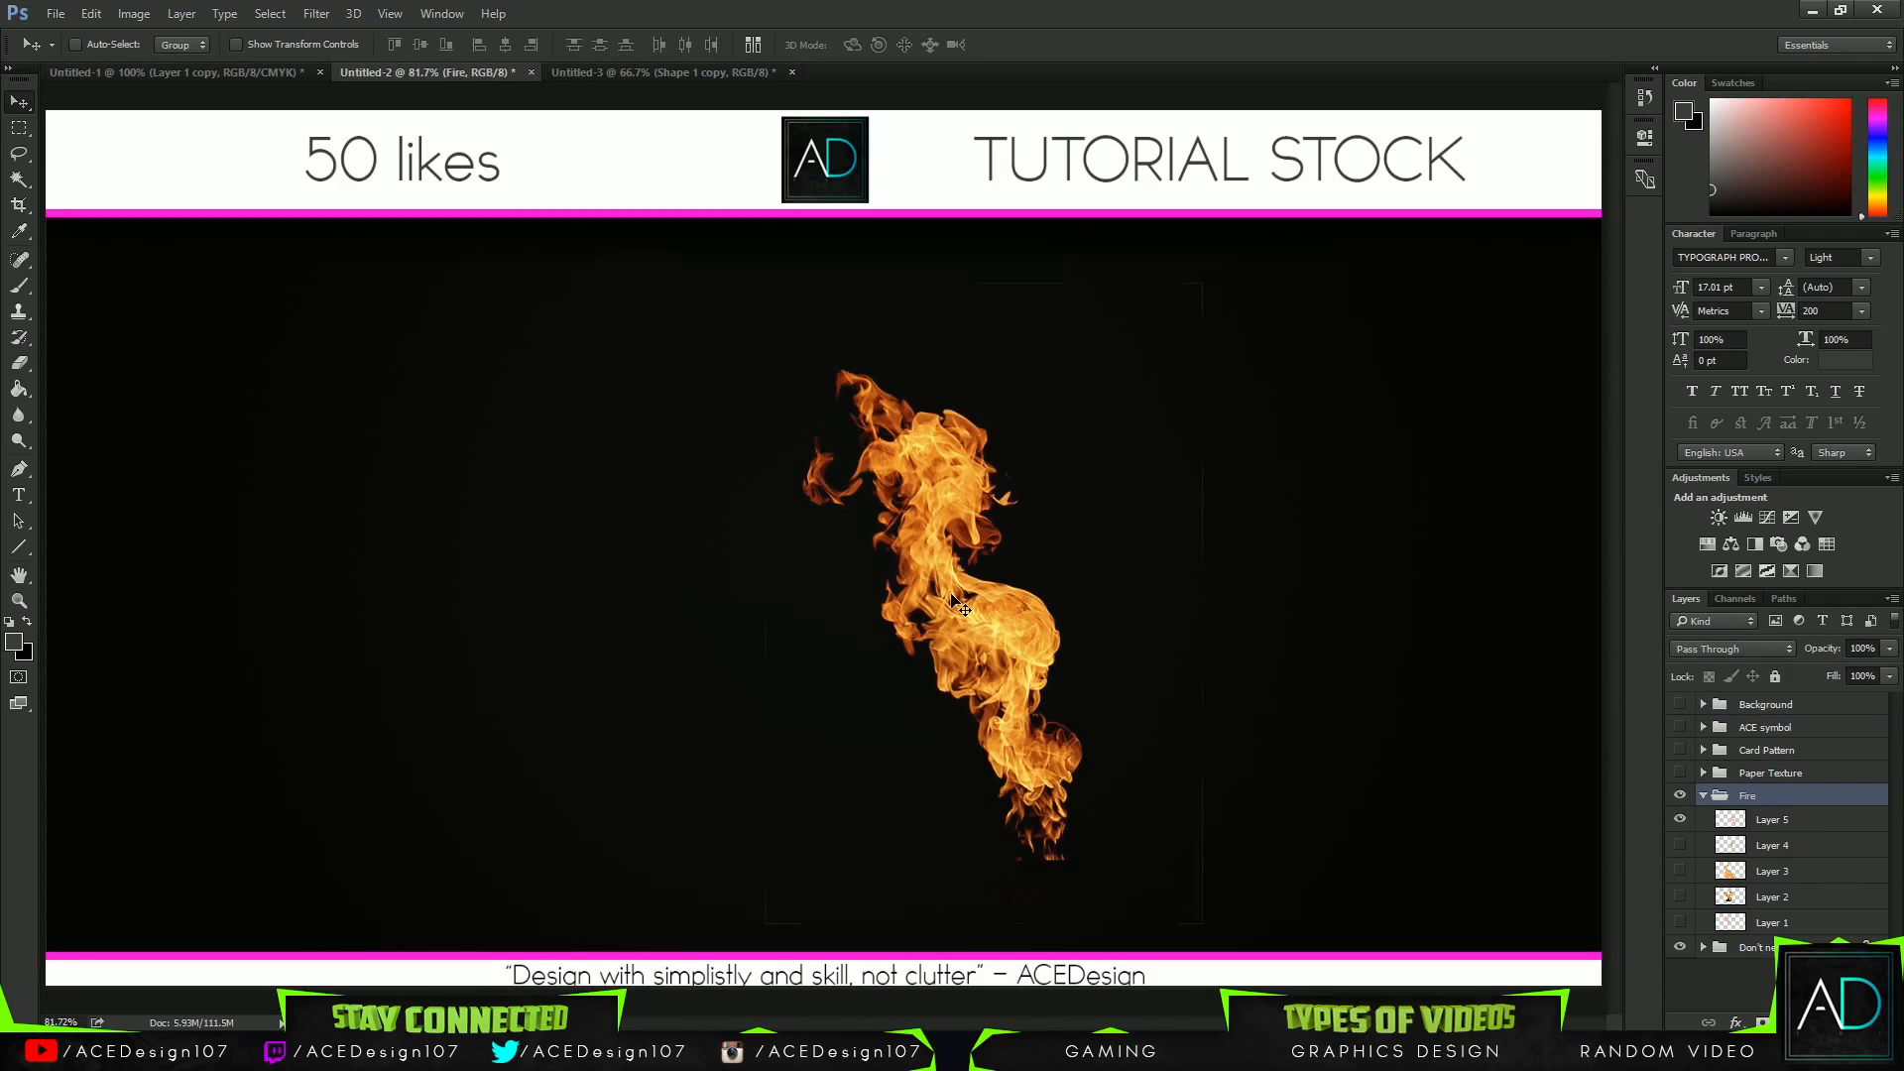
Try to place the whole Fire group over the card in Untitled-3, flipped horizontally and narrowed.
drag(957, 605, 790, 433)
key(ctrl+t)
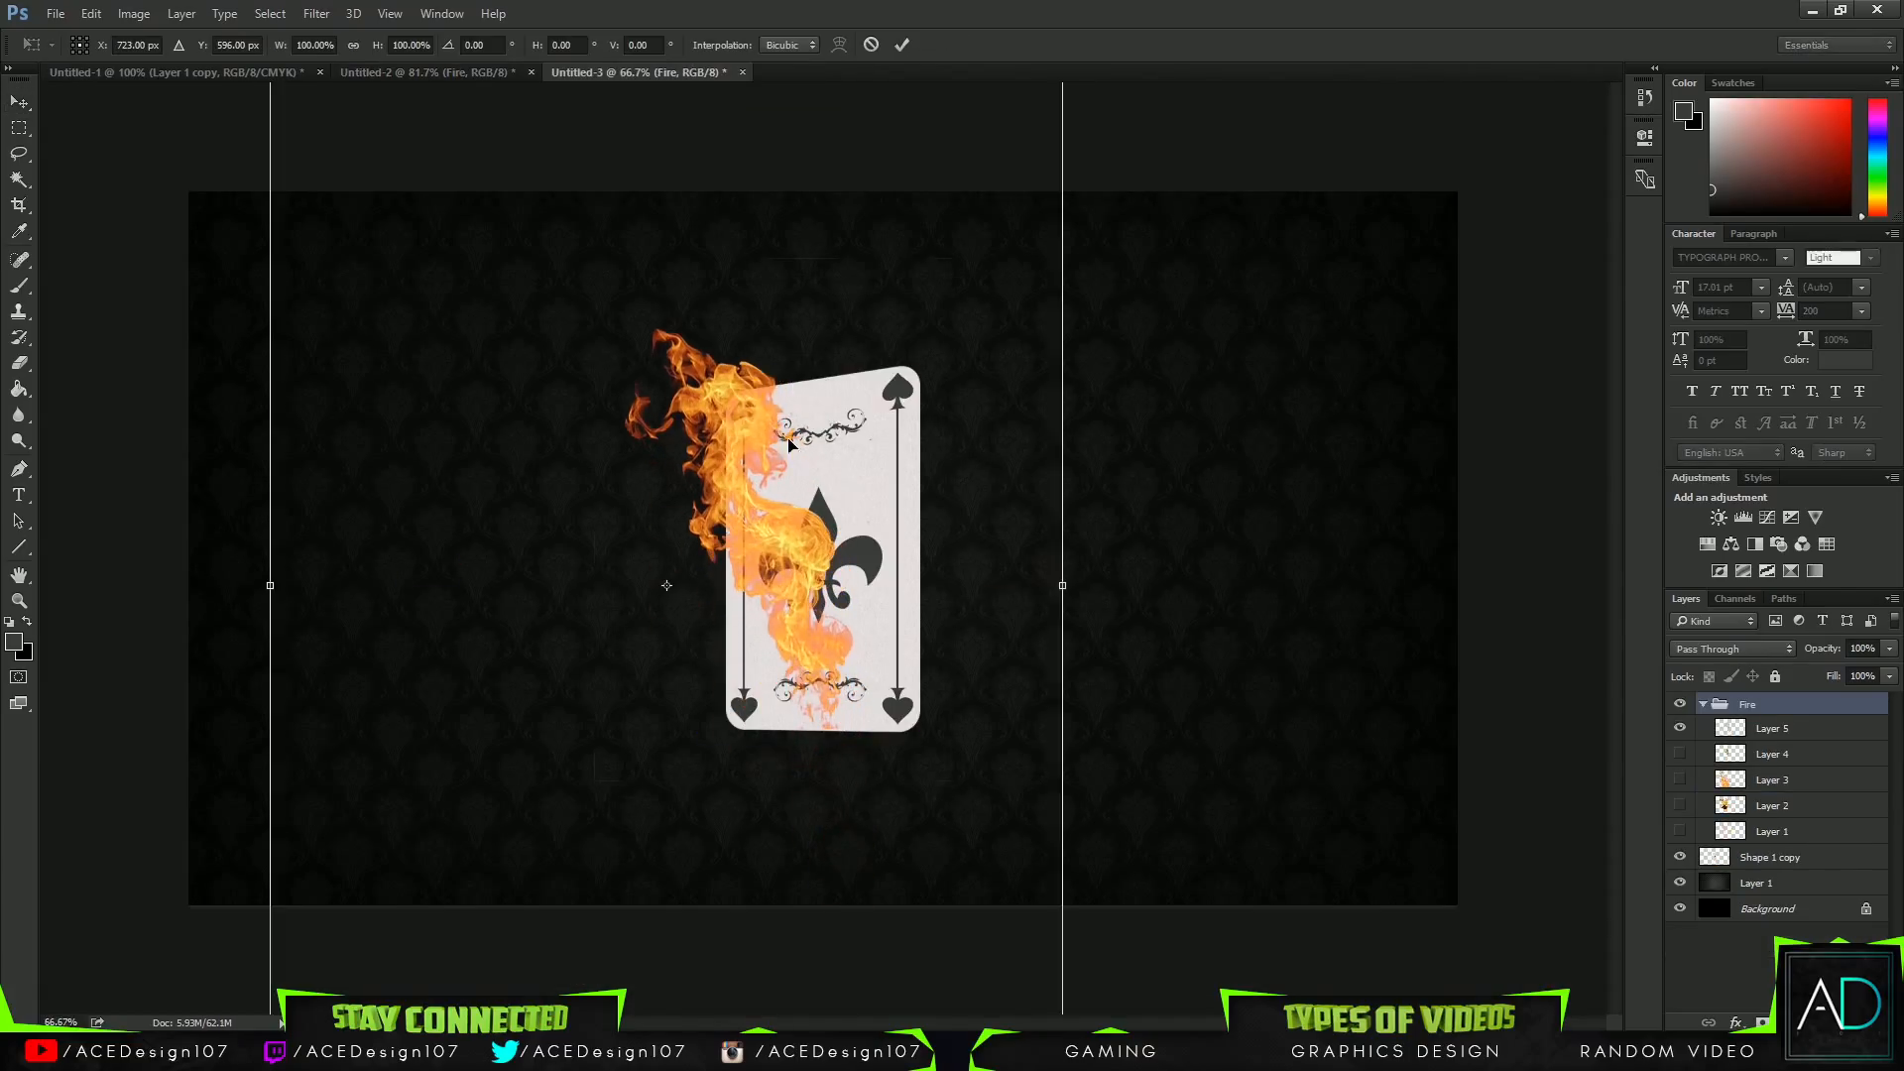
right_click(774, 464)
click(905, 770)
drag(689, 520, 856, 369)
drag(1121, 952, 903, 695)
key(ctrl+minus)
key(ctrl+minus)
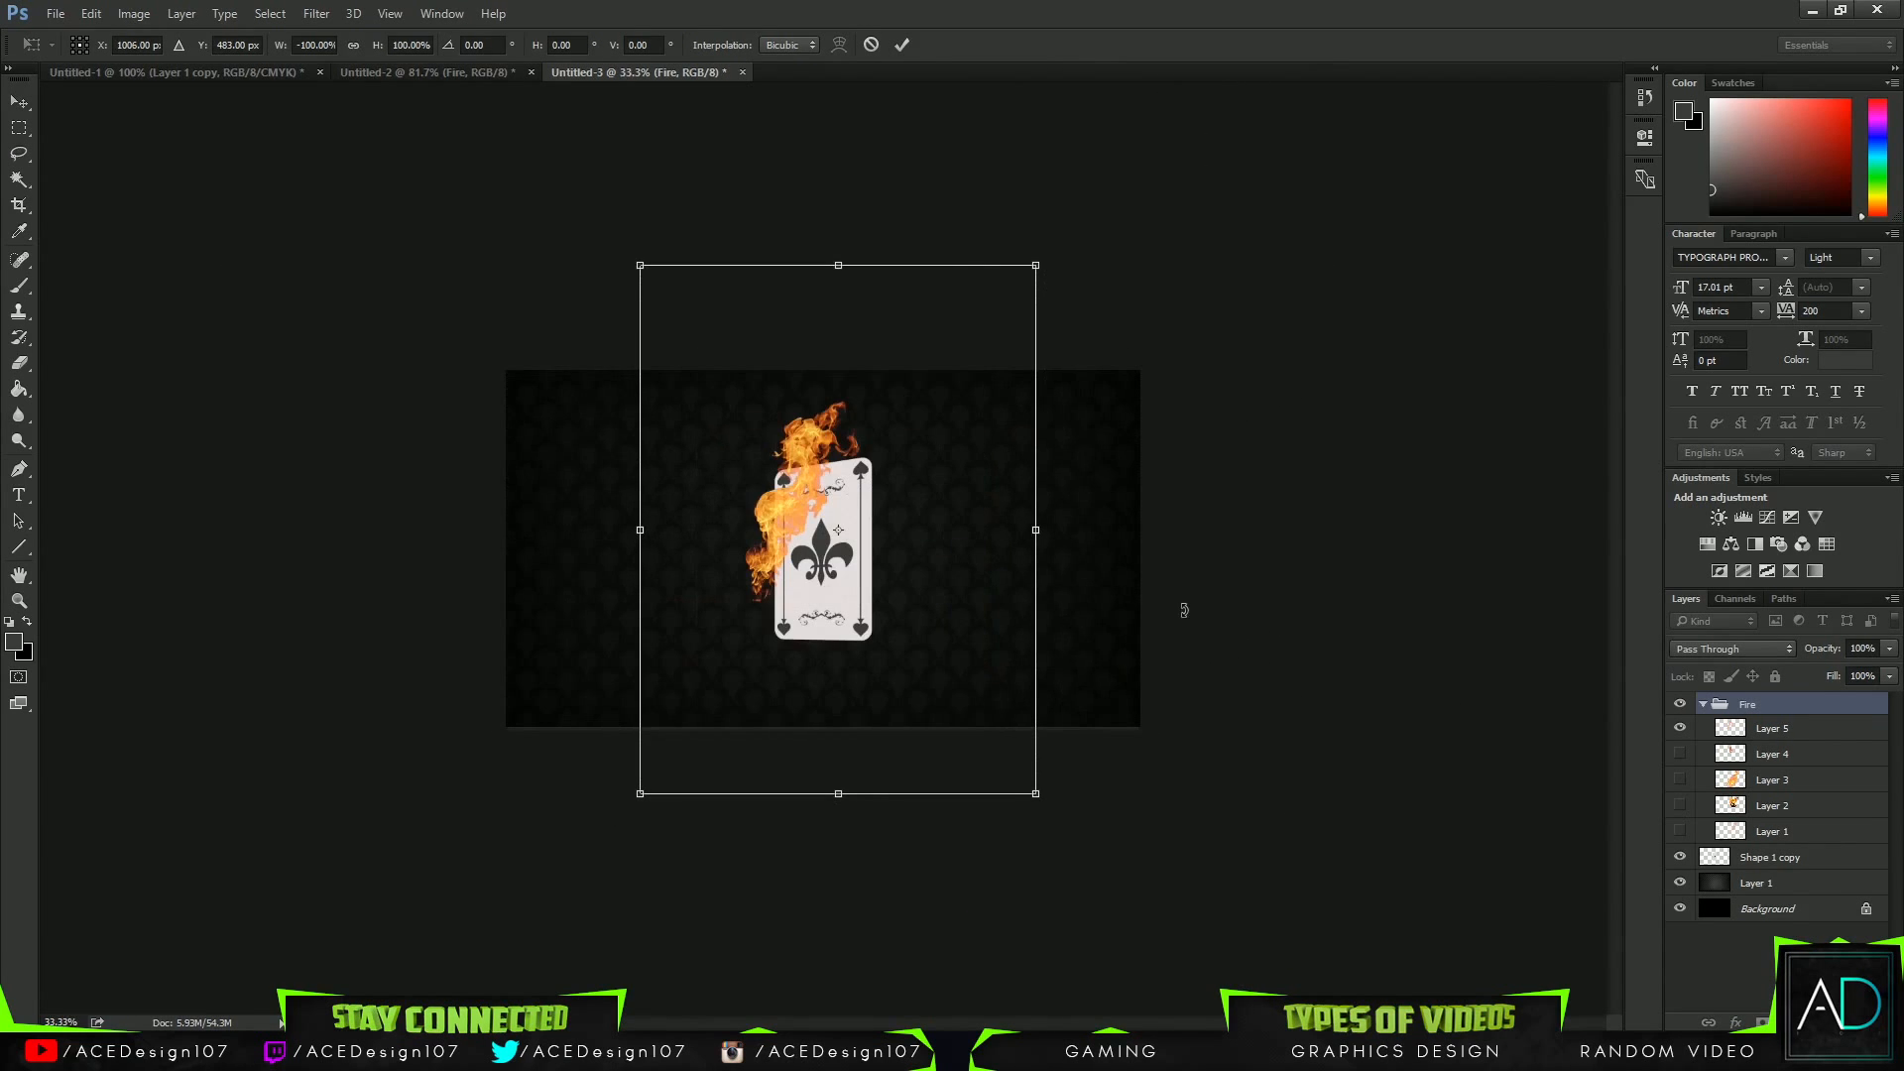
drag(1044, 535, 950, 532)
drag(872, 527, 810, 489)
key(Return)
Try to transform the copied Fire group again, then delete it from the card document.
key(ctrl+t)
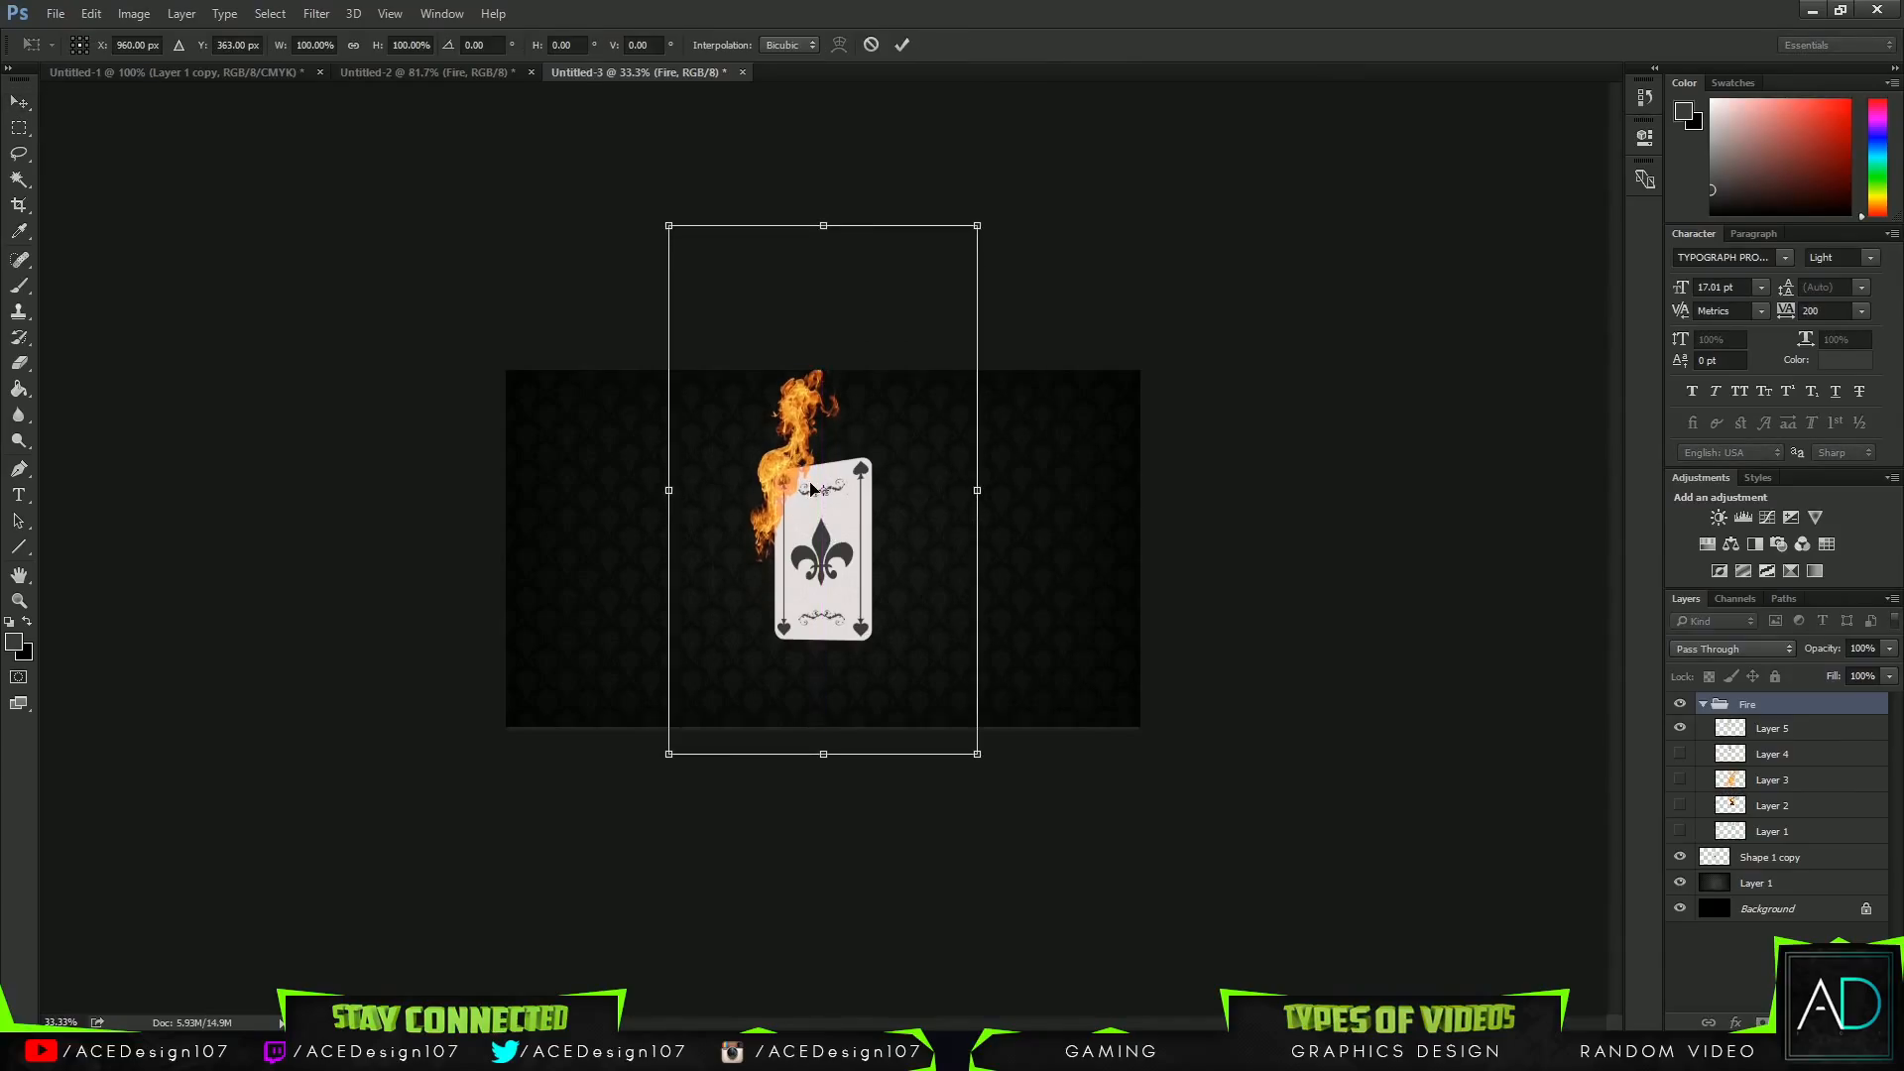
key(Return)
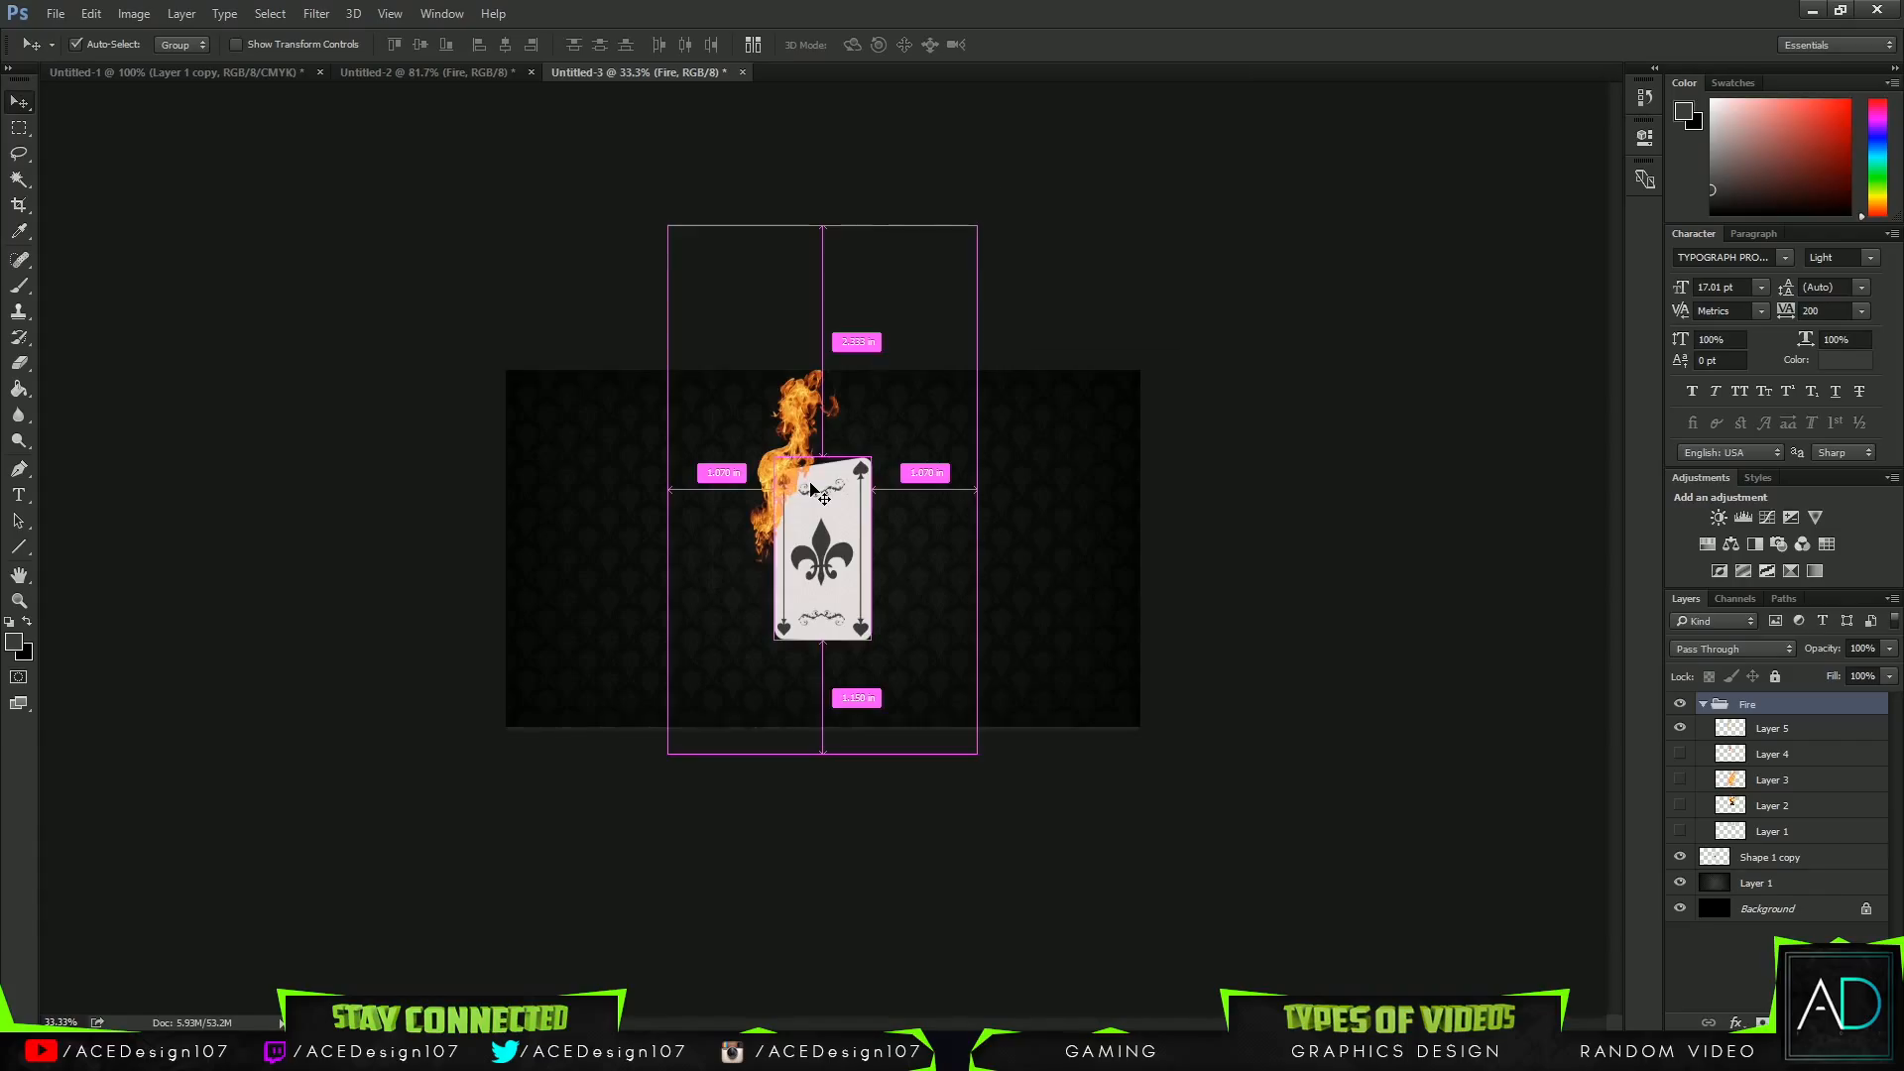
key(ctrl+0)
key(ctrl+t)
right_click(780, 343)
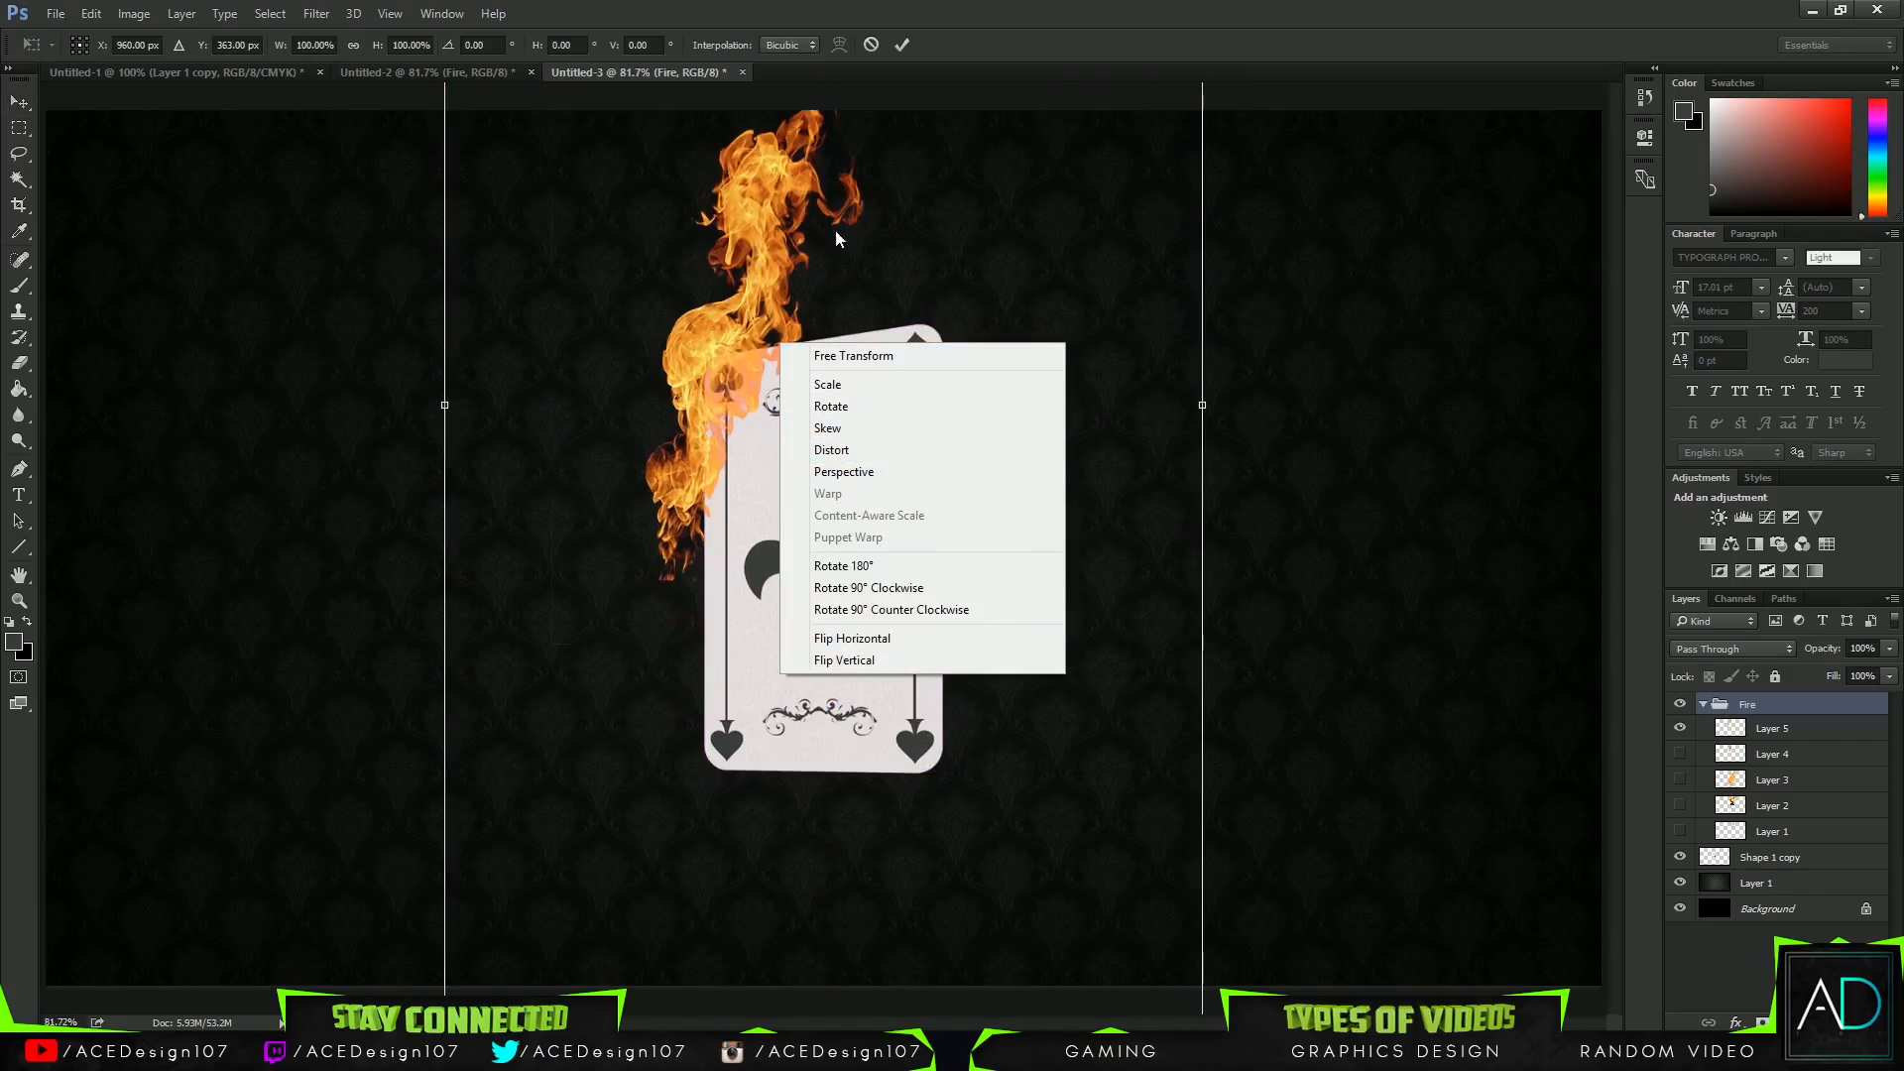
click(903, 42)
click(903, 43)
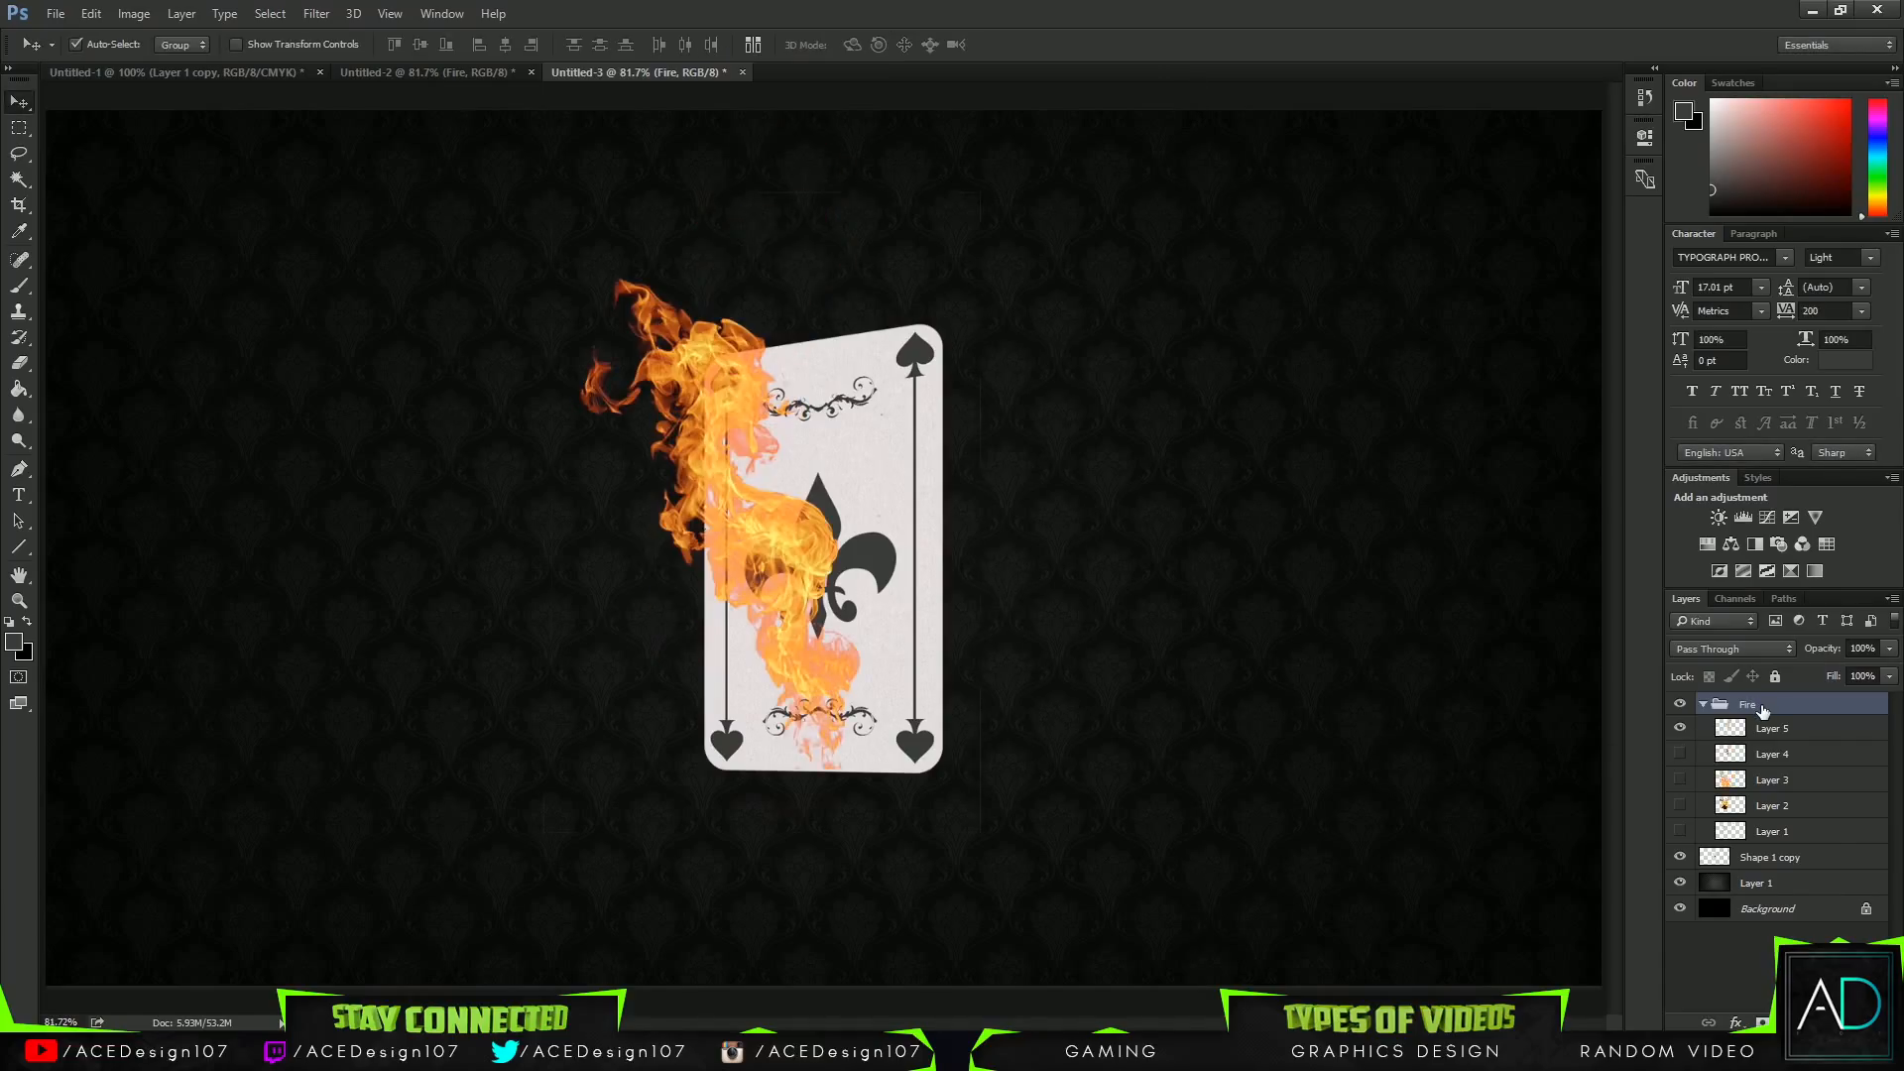
key(Delete)
Copy only the Layer 5 flame from Untitled-2 onto the card, flip it horizontally and move it over the card's left edge.
click(421, 74)
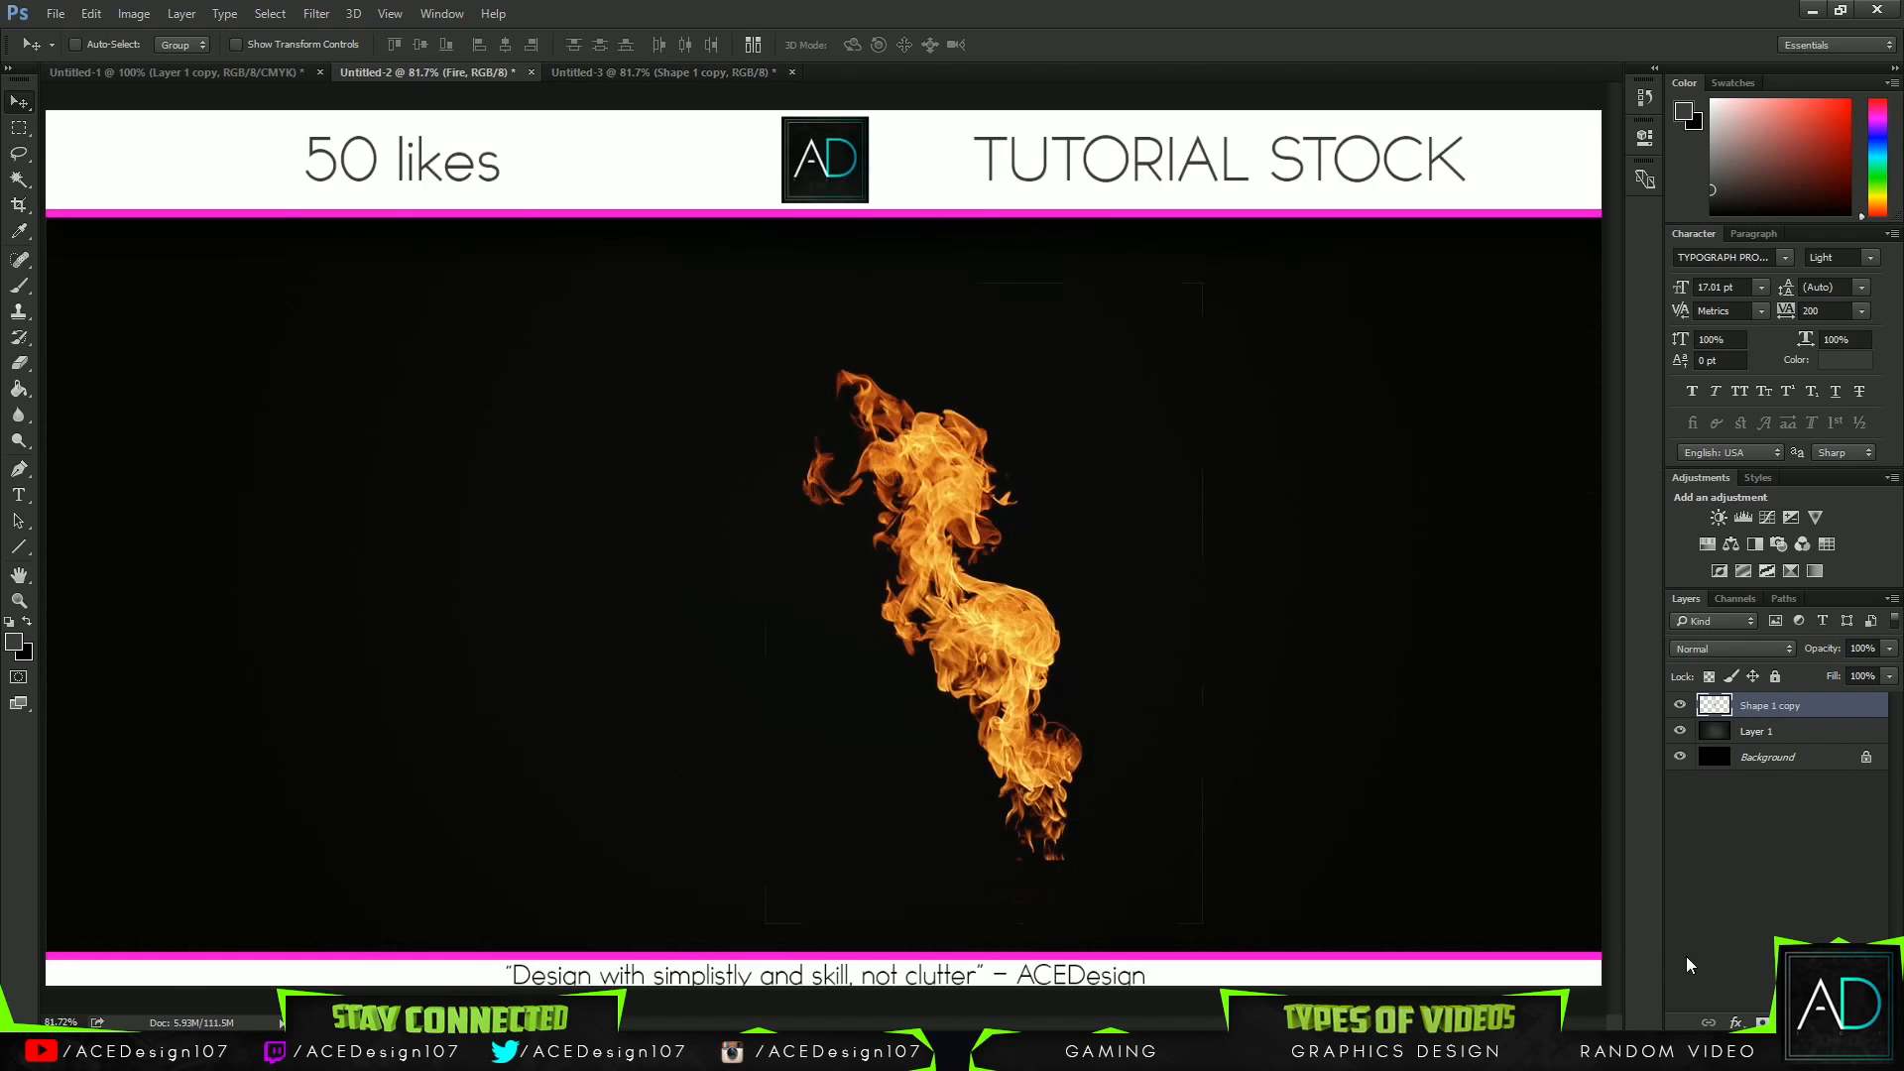
drag(982, 443, 896, 554)
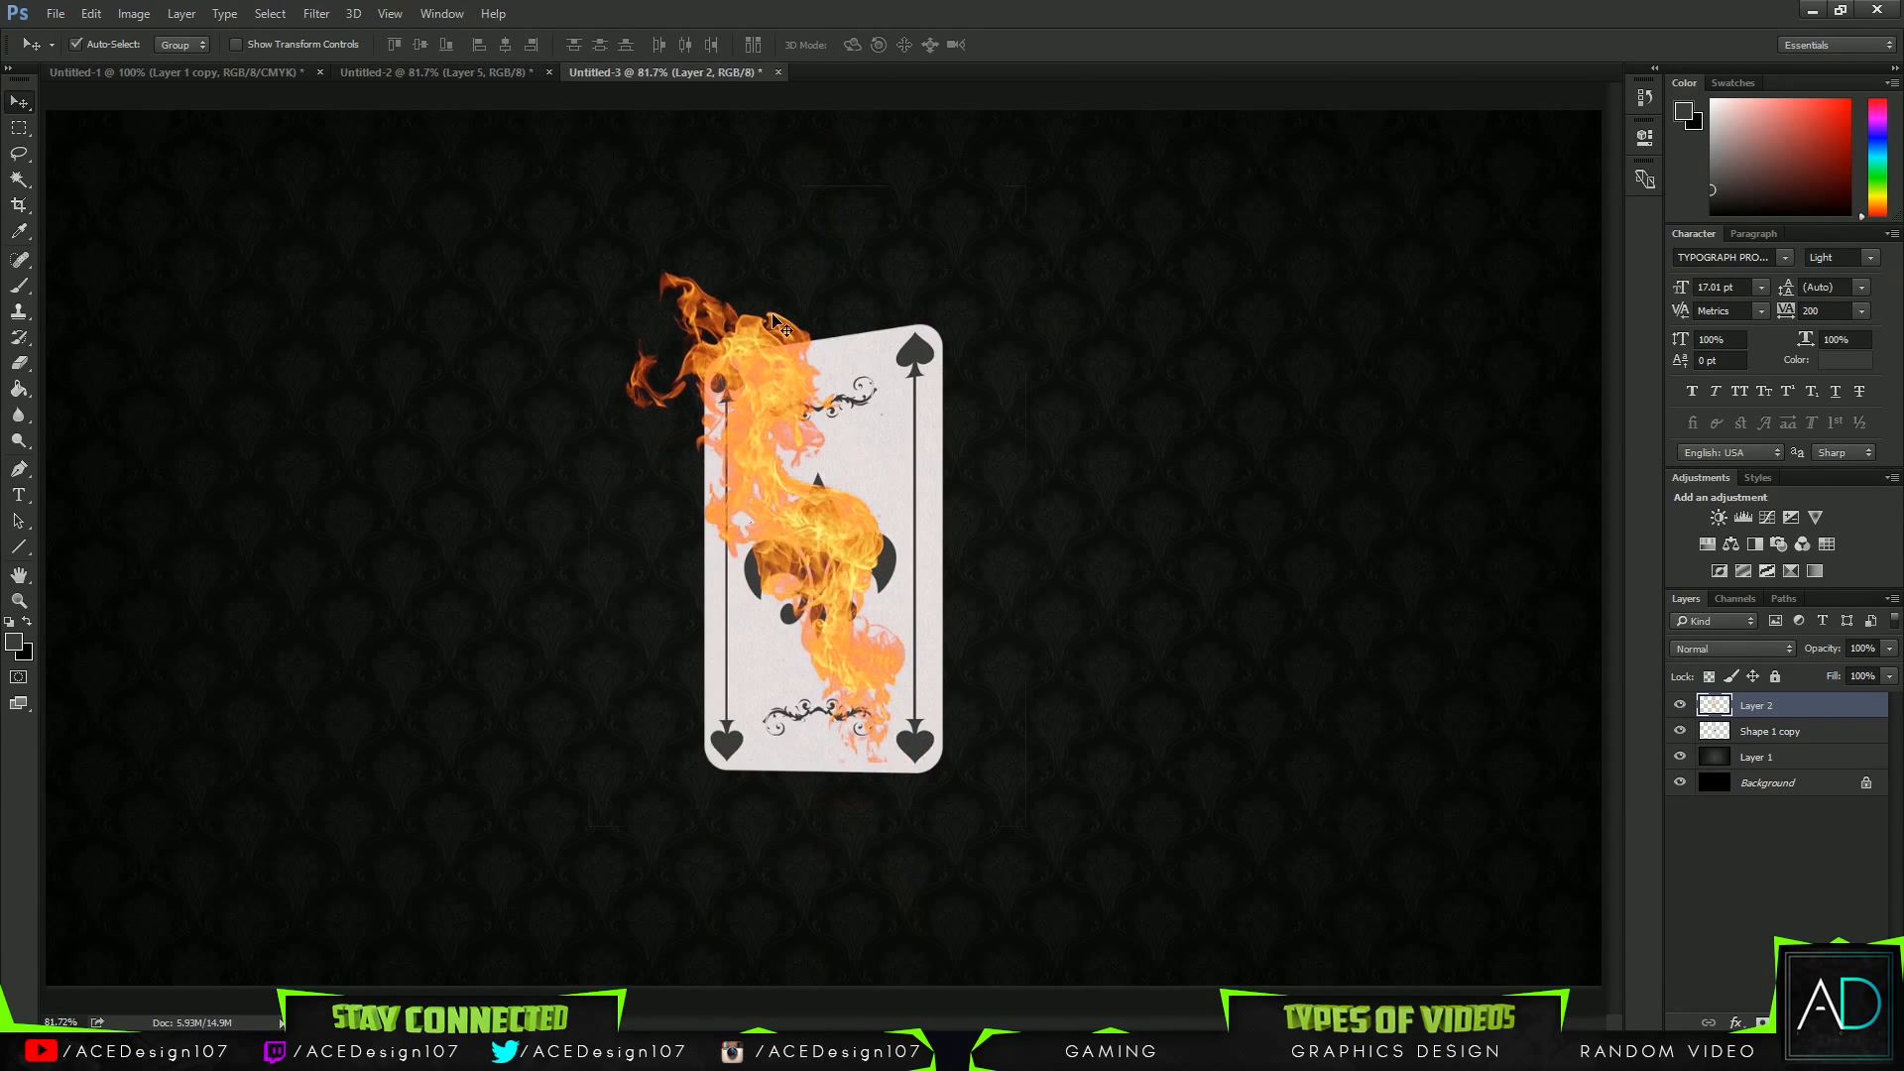
key(ctrl+t)
right_click(920, 409)
click(969, 704)
drag(789, 448, 651, 335)
Warp the flame so it follows the card's left edge and upper-left corner, and nudge it into place.
right_click(793, 454)
click(843, 607)
mouse_move(691, 683)
mouse_down()
mouse_move(723, 721)
mouse_move(716, 683)
mouse_up()
mouse_move(691, 405)
mouse_down()
mouse_move(649, 373)
mouse_move(664, 382)
mouse_up()
drag(718, 729, 747, 777)
drag(750, 429, 697, 452)
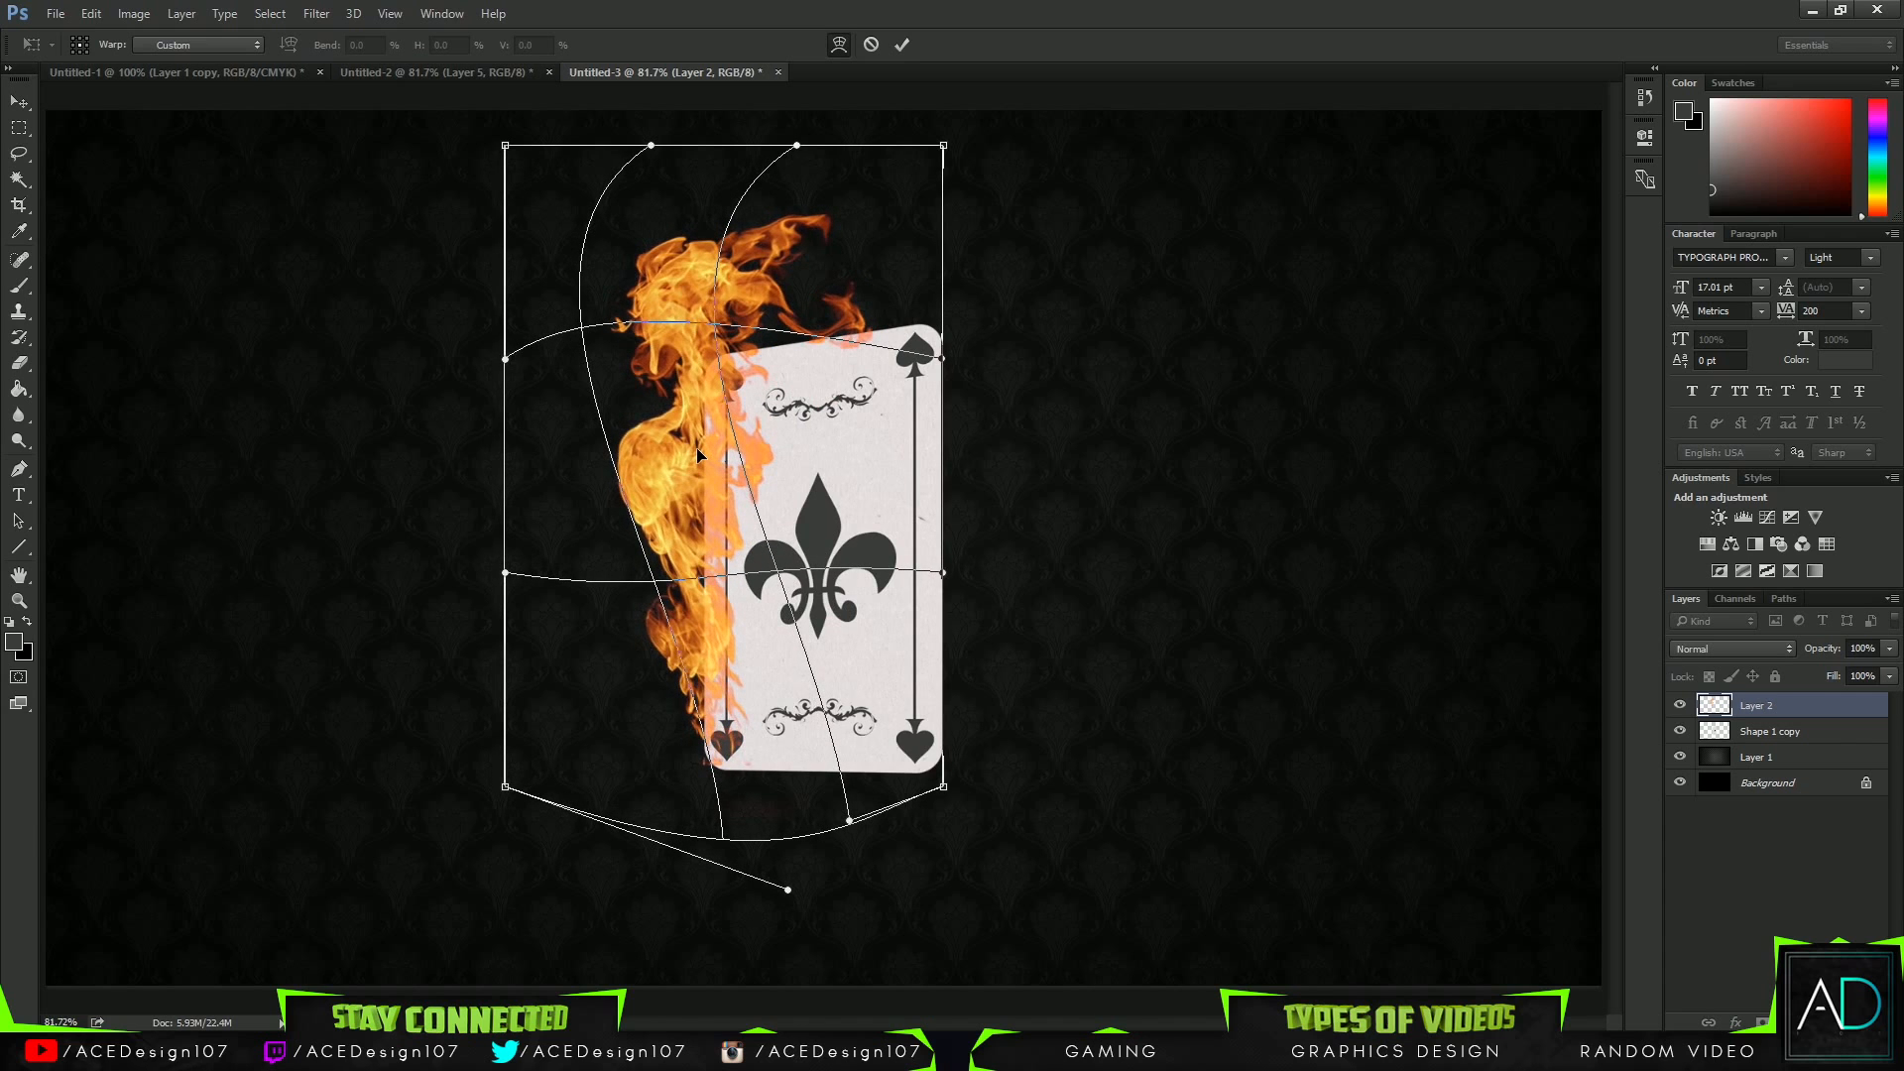
key(Return)
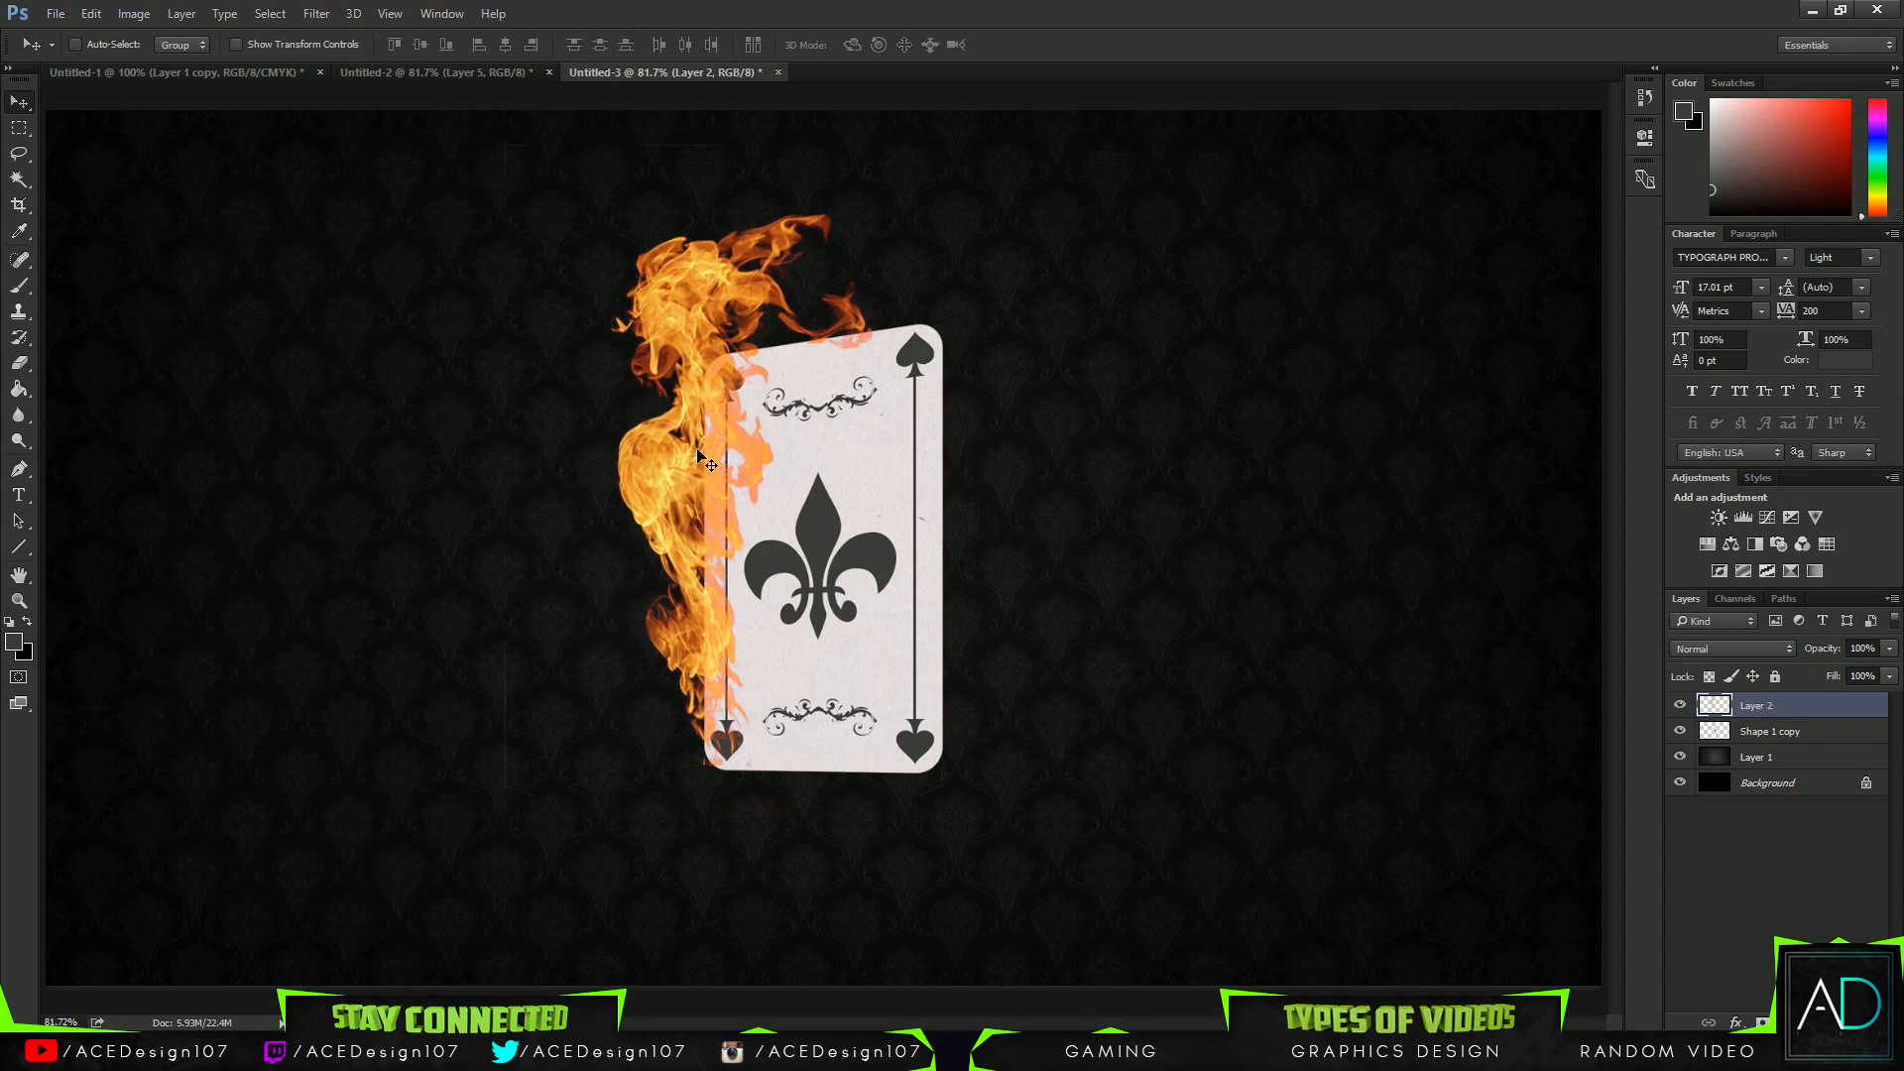
drag(751, 387, 760, 398)
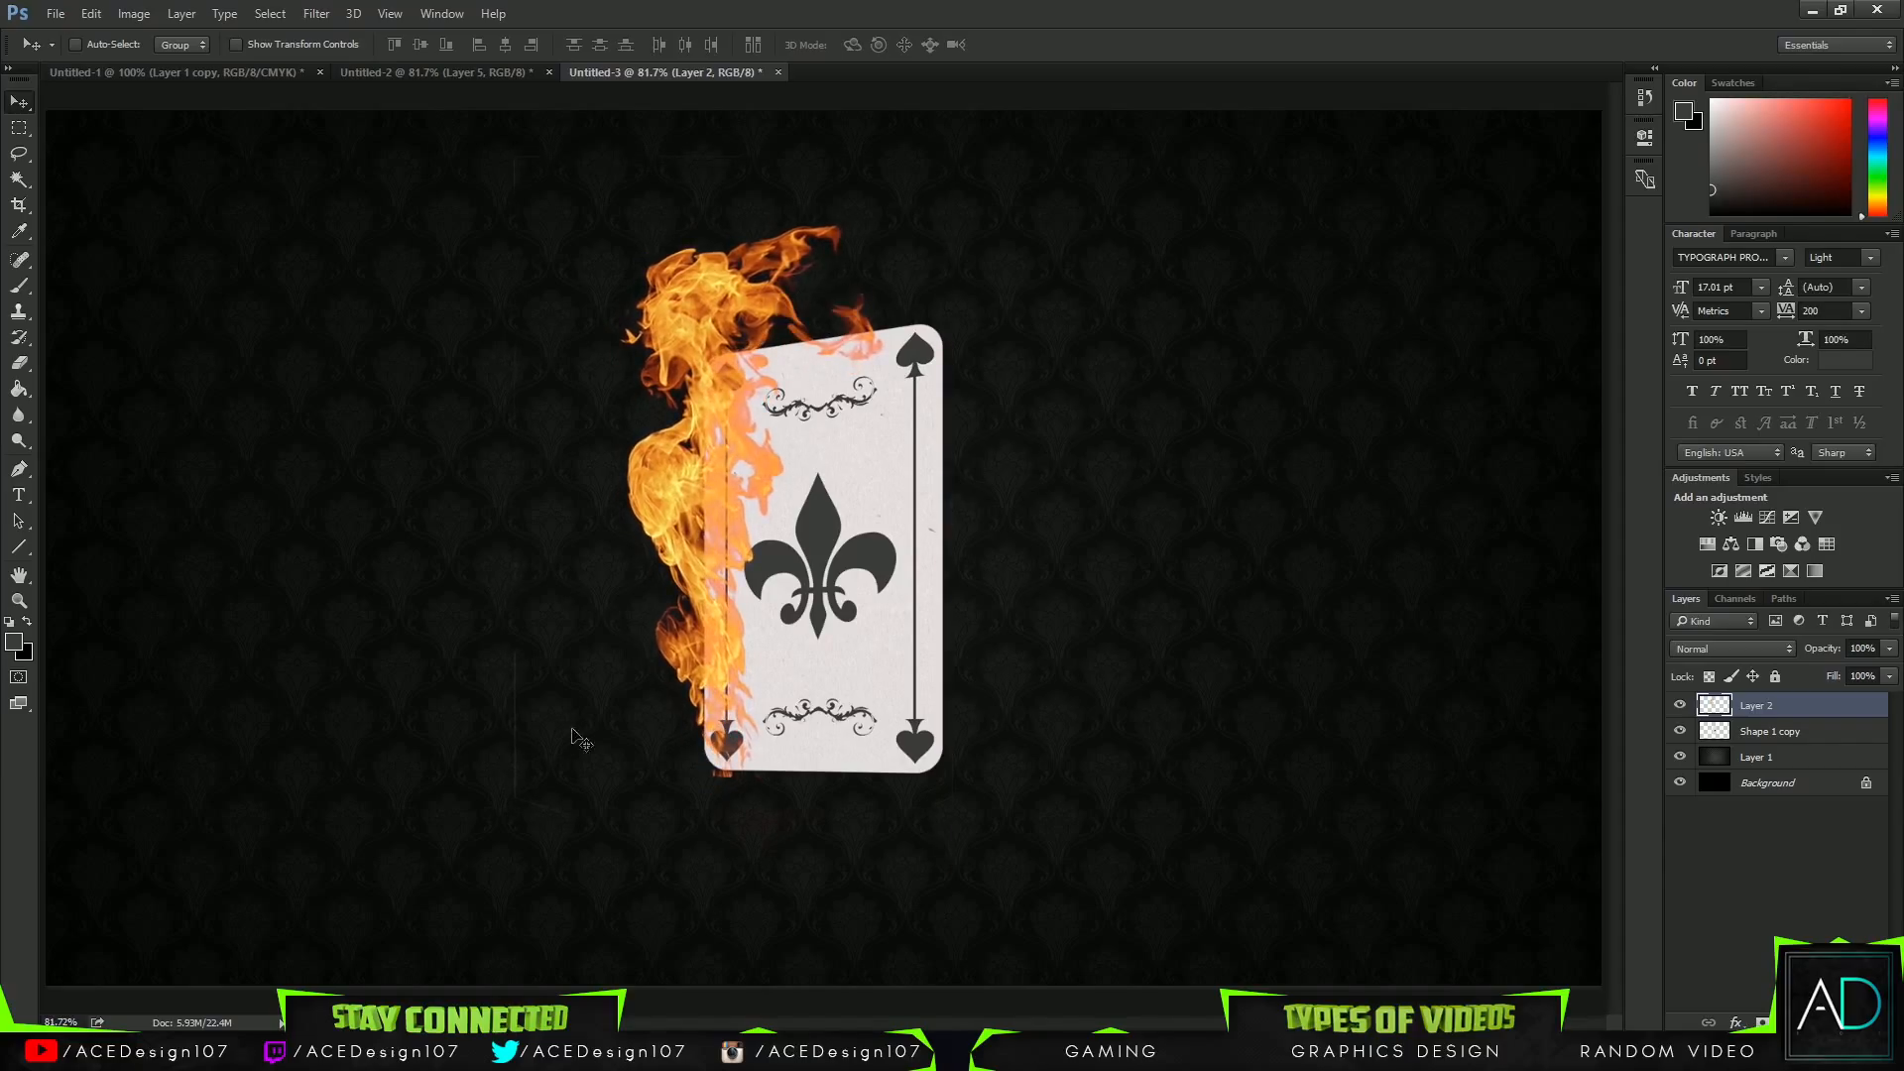
Try erasing the flame's outer side with the 157 px soft Eraser, undo the stroke and check the brush settings.
key(e)
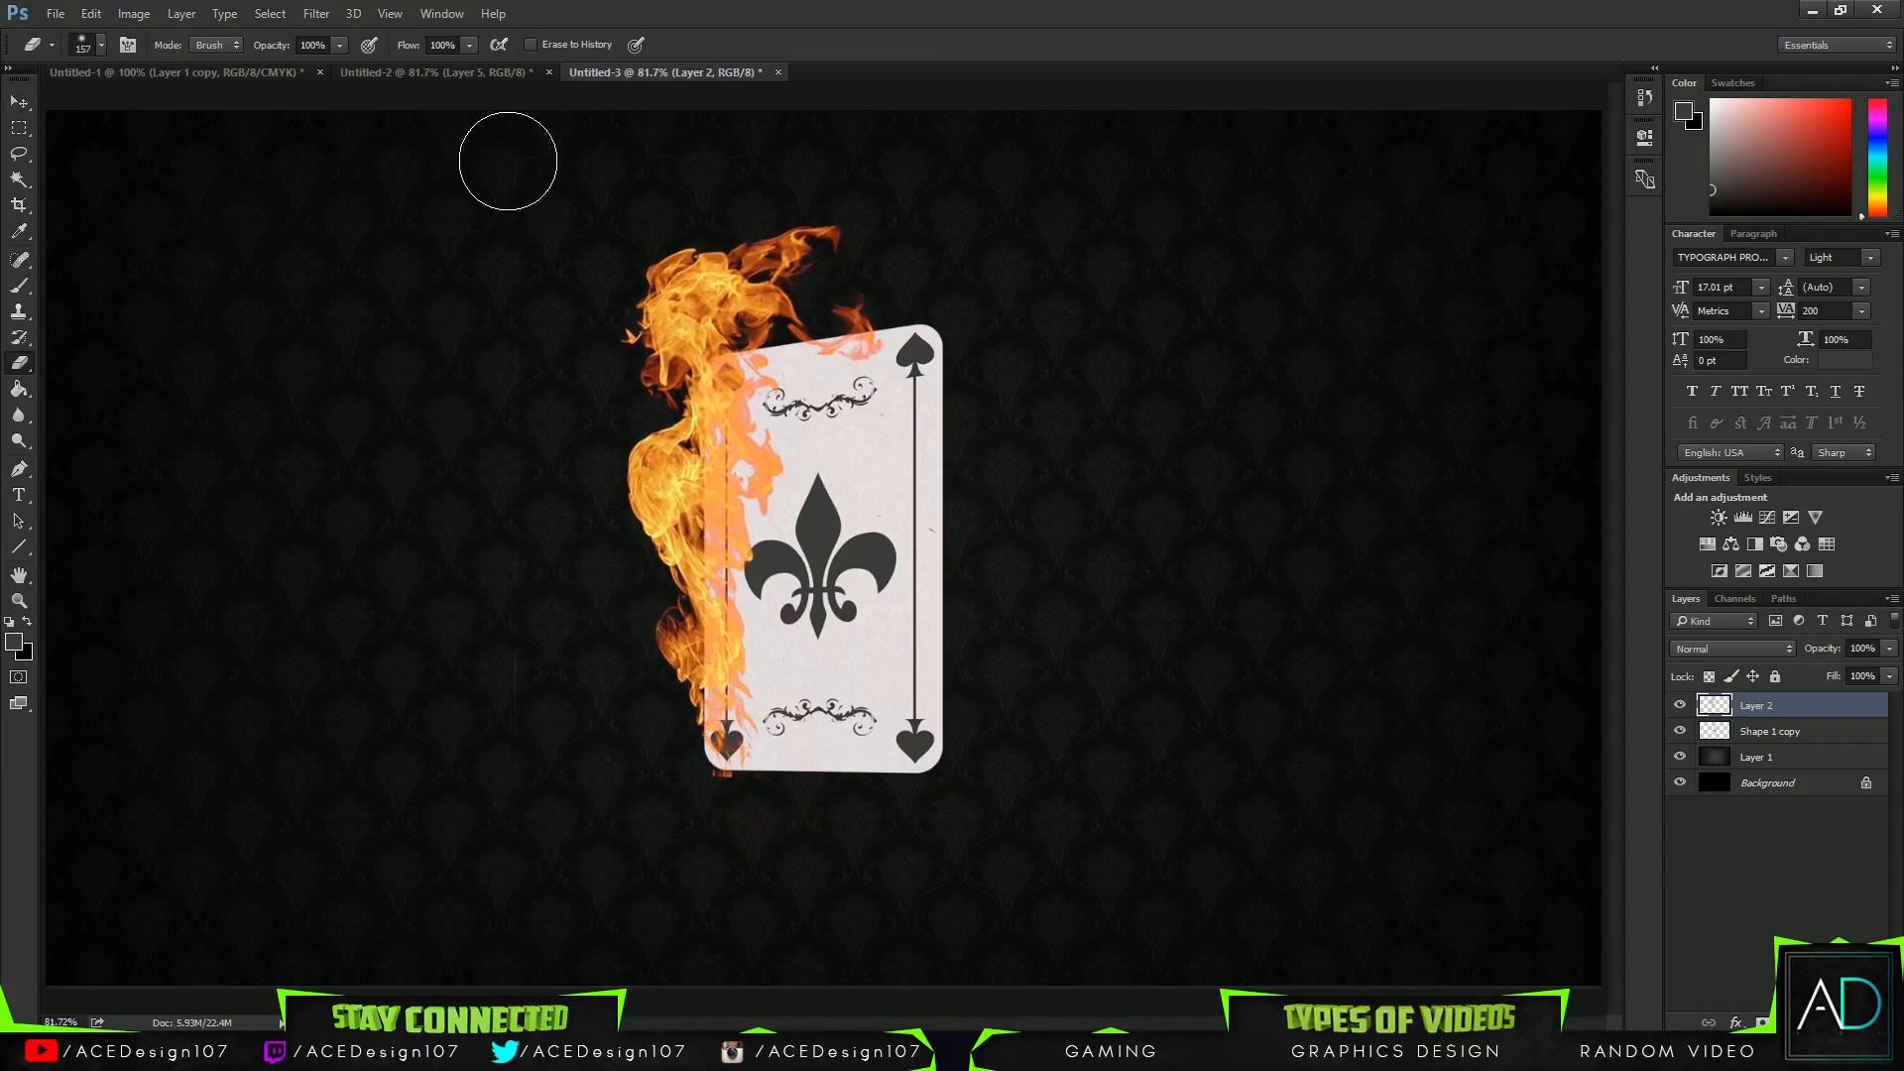
drag(585, 484, 649, 144)
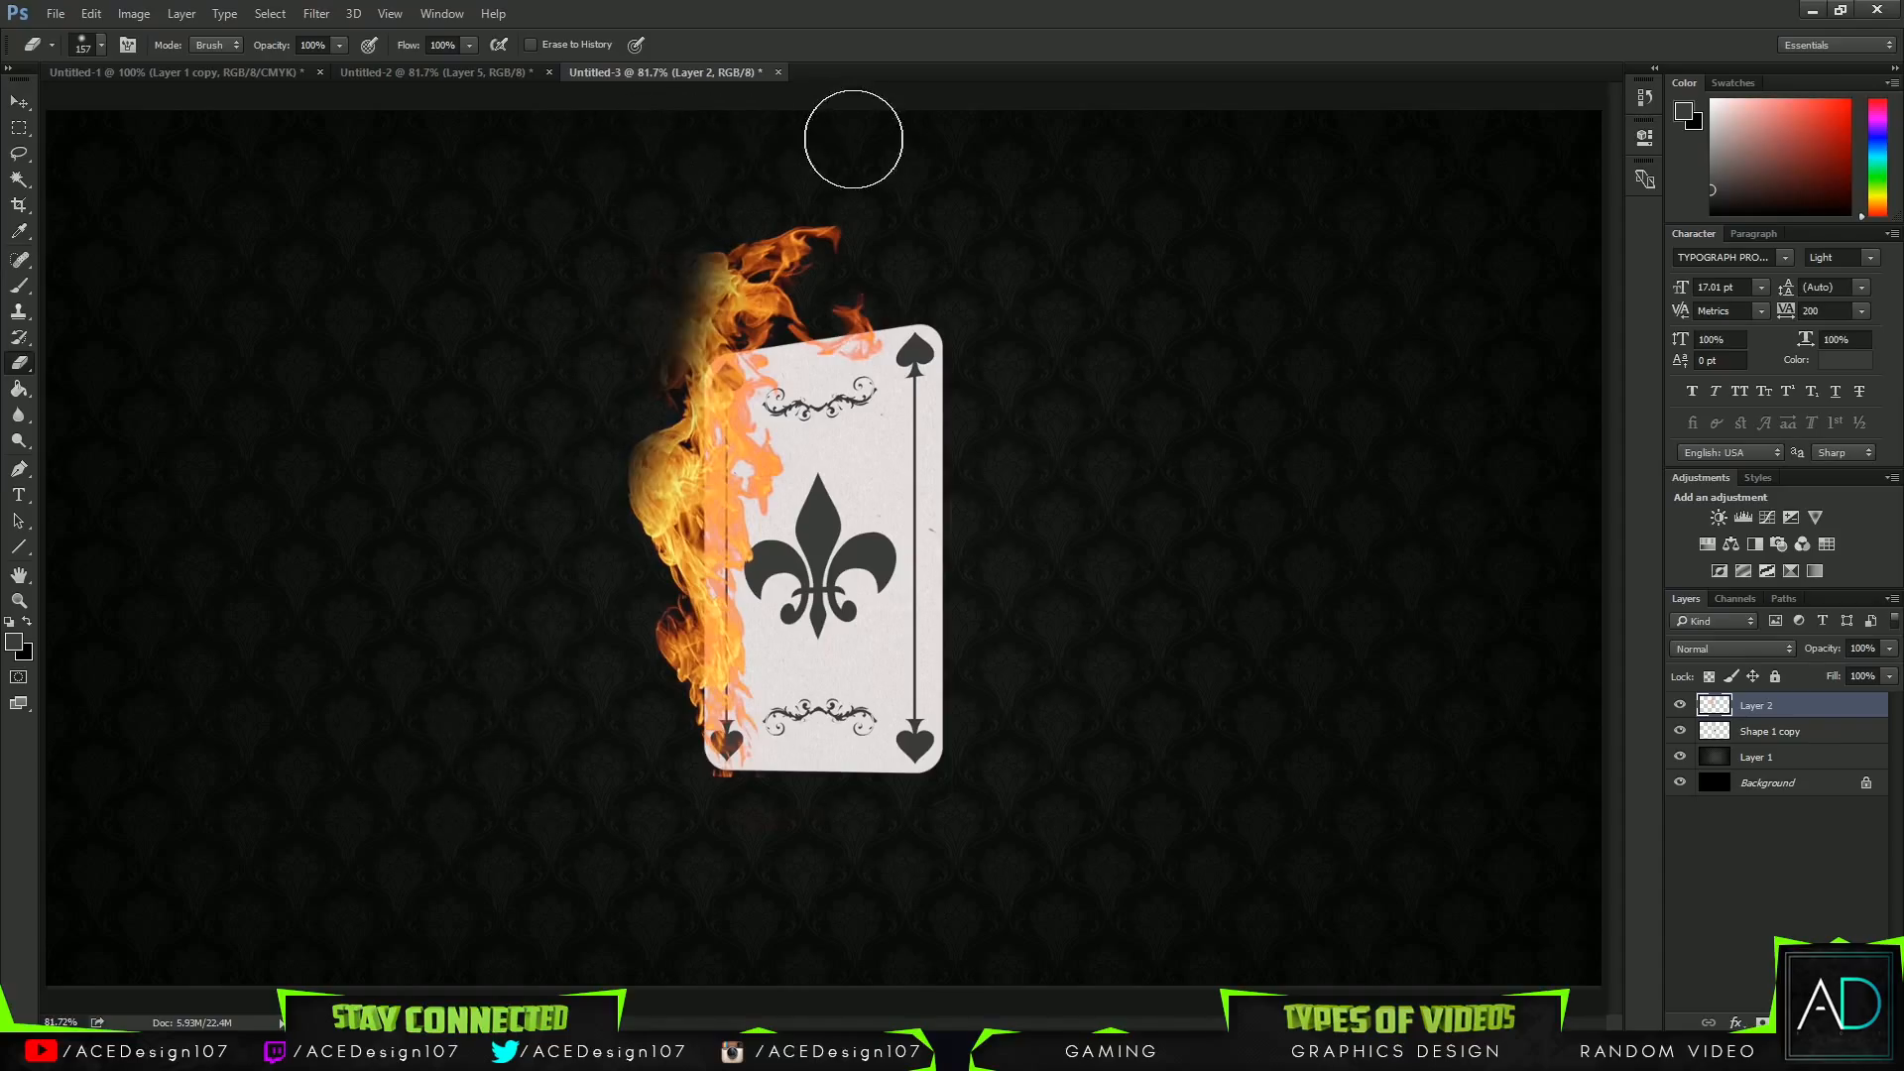
key(ctrl+z)
click(103, 45)
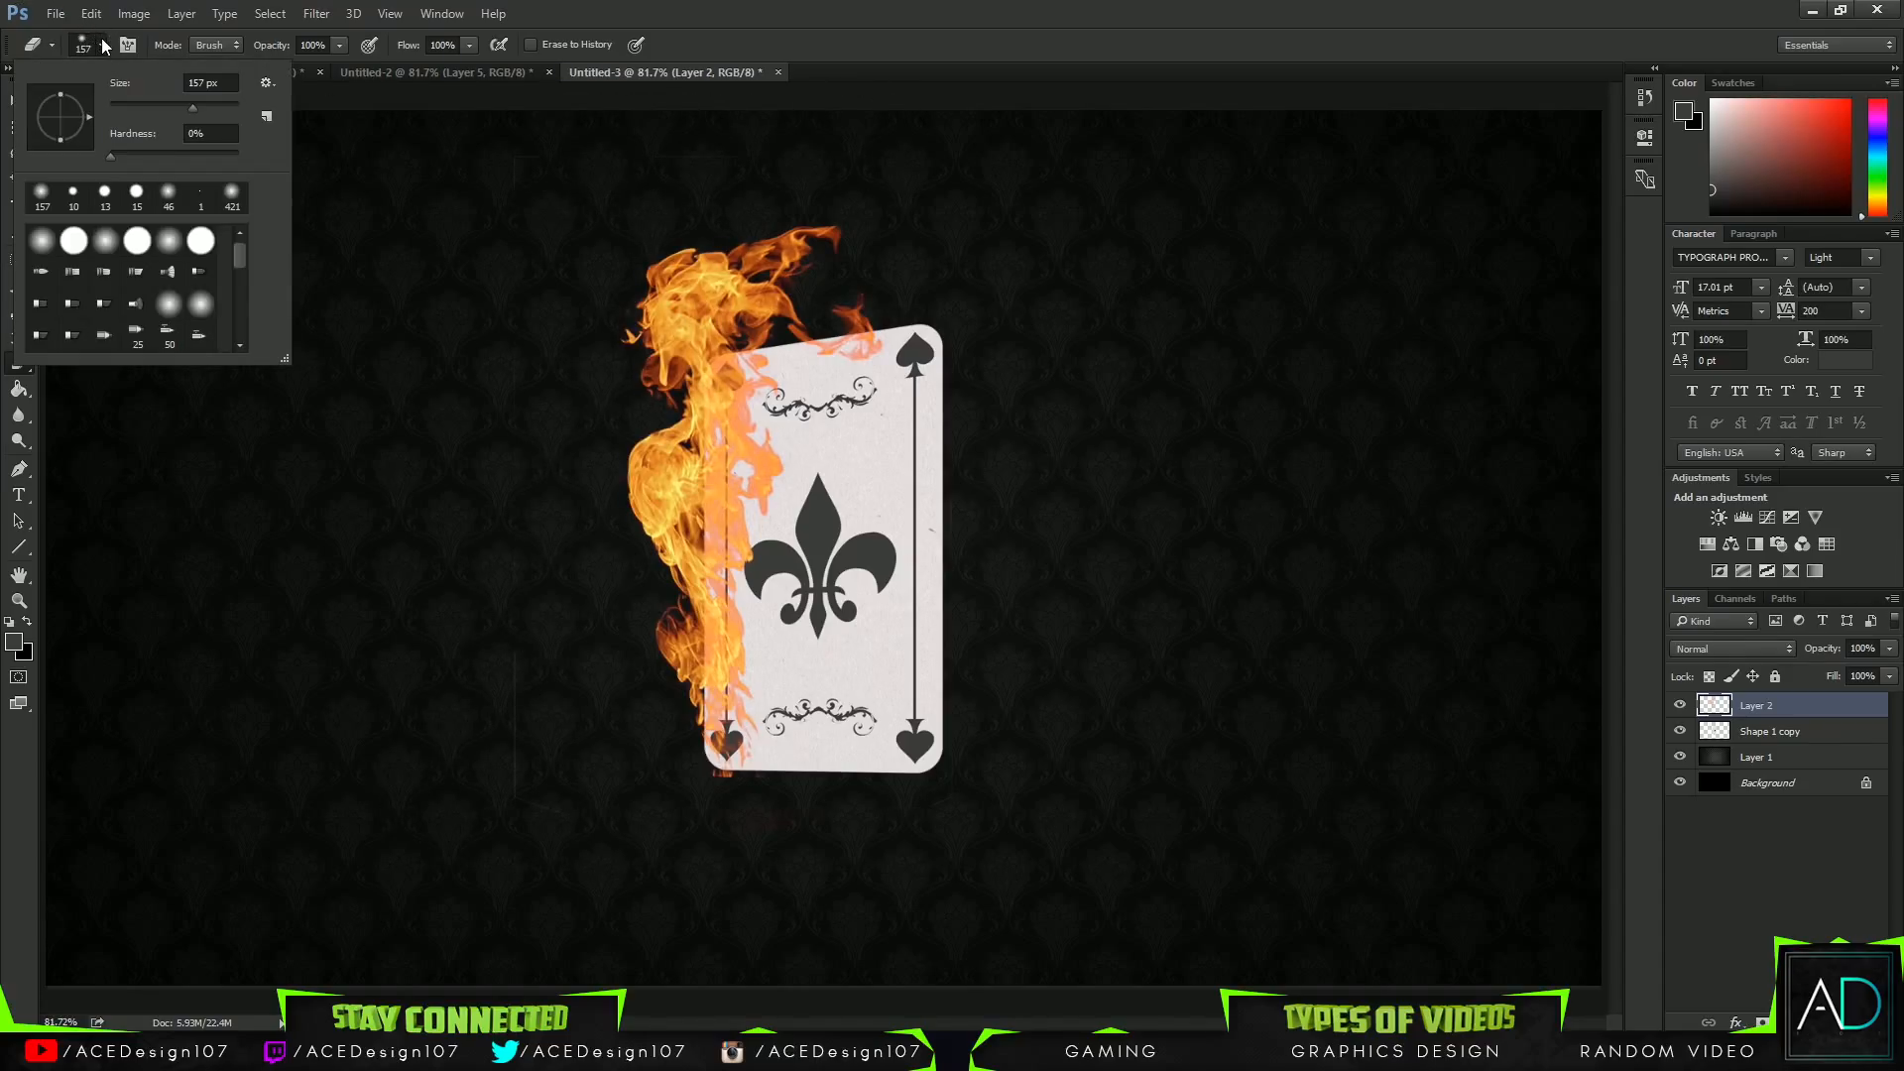
click(102, 44)
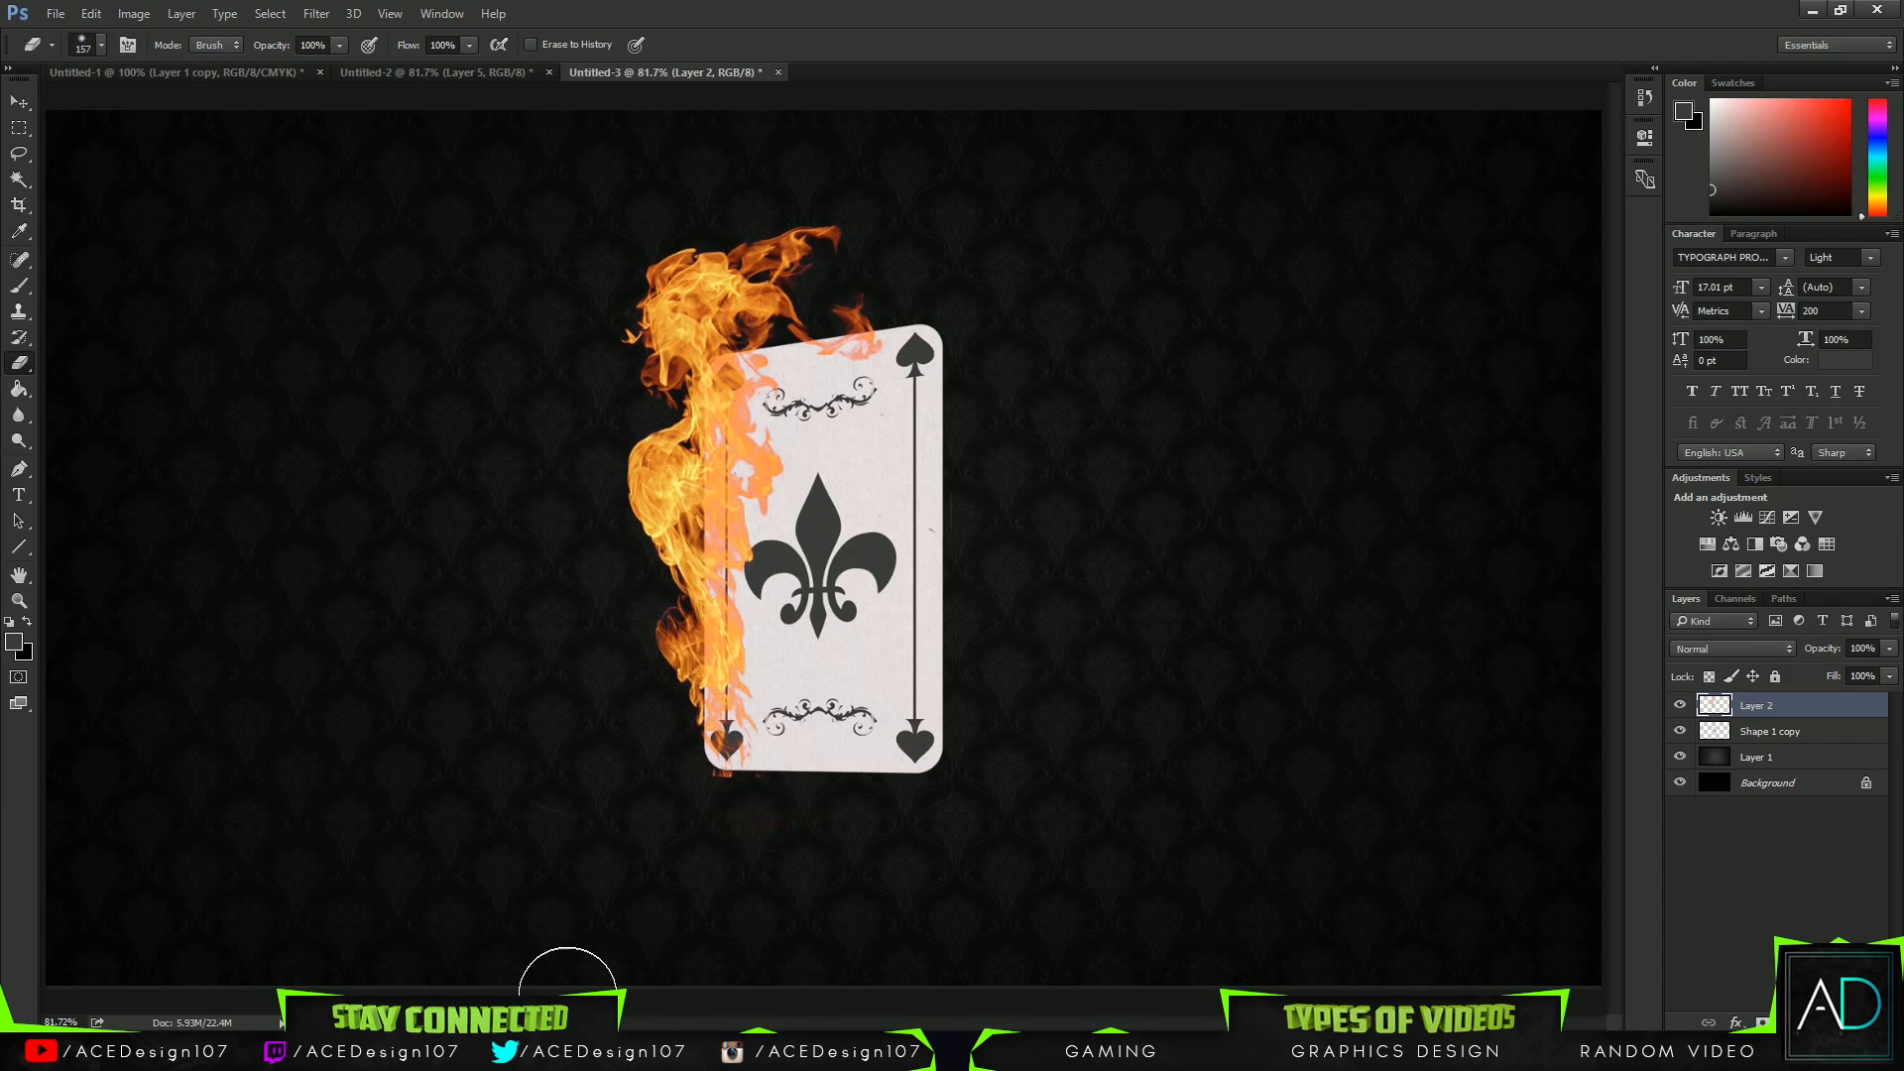
Erase the flame parts overlapping the card's face along its left side with the 157 px soft Eraser.
mouse_move(790, 620)
mouse_down()
mouse_move(796, 713)
mouse_move(740, 575)
mouse_move(787, 629)
mouse_move(796, 580)
mouse_up()
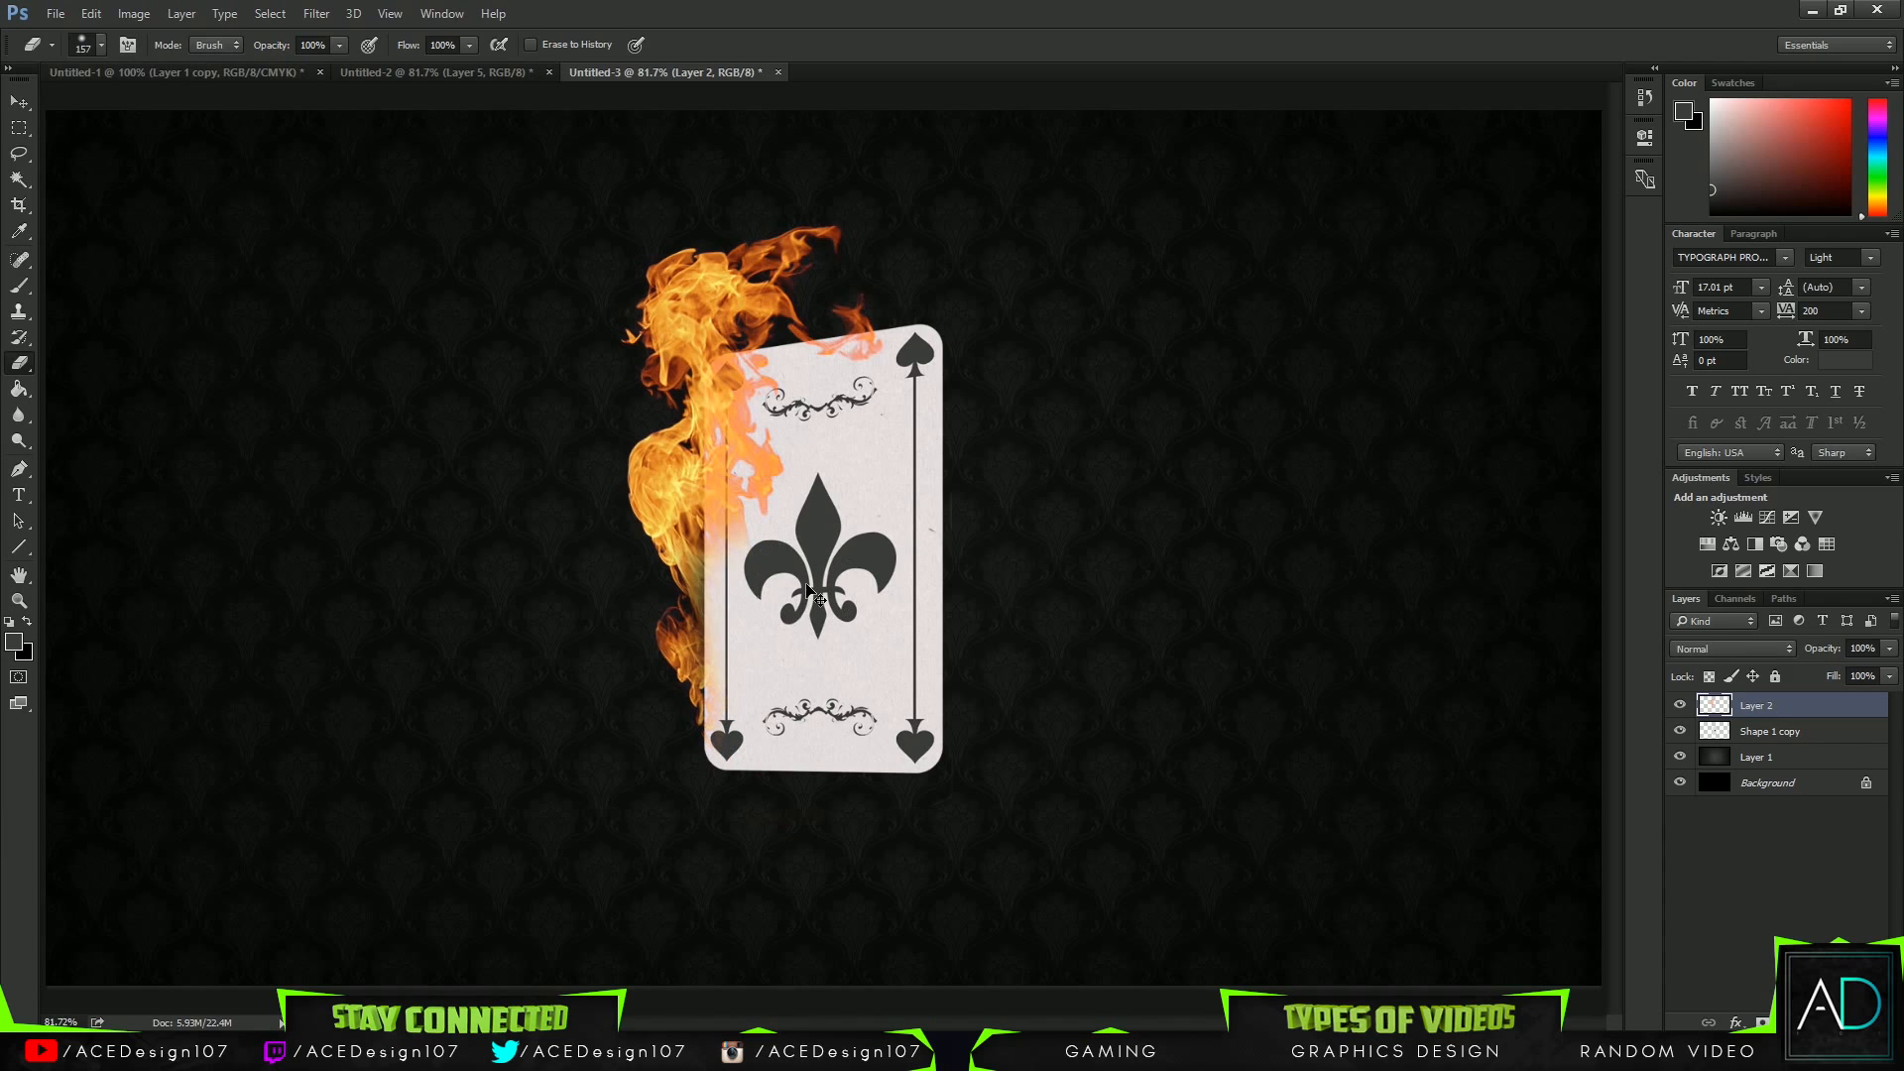
key(ctrl+z)
mouse_move(806, 501)
mouse_down()
mouse_move(774, 535)
mouse_move(785, 420)
mouse_move(792, 455)
mouse_move(758, 424)
mouse_up()
key(ctrl+z)
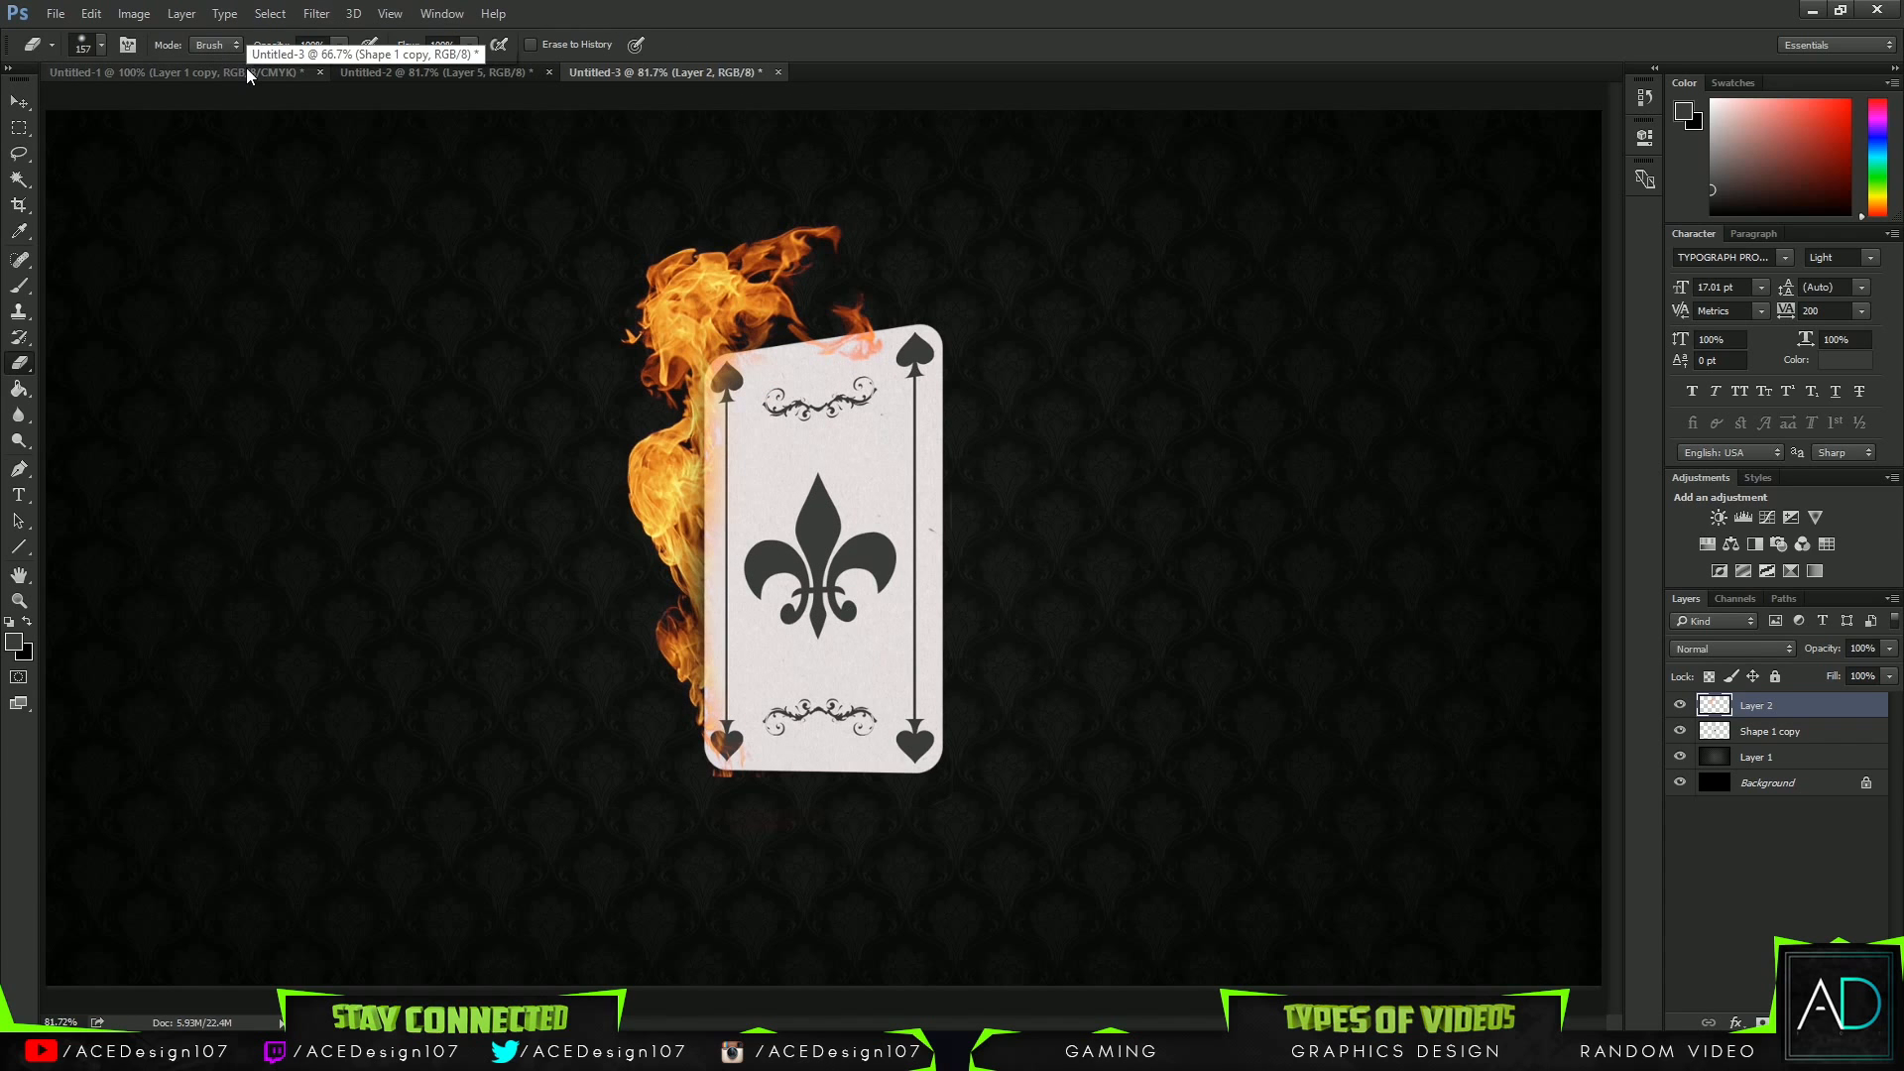
In Untitled-2, hide the Layer 5 flame, show the Layer 4 flame and copy it onto the card in Untitled-3.
click(404, 78)
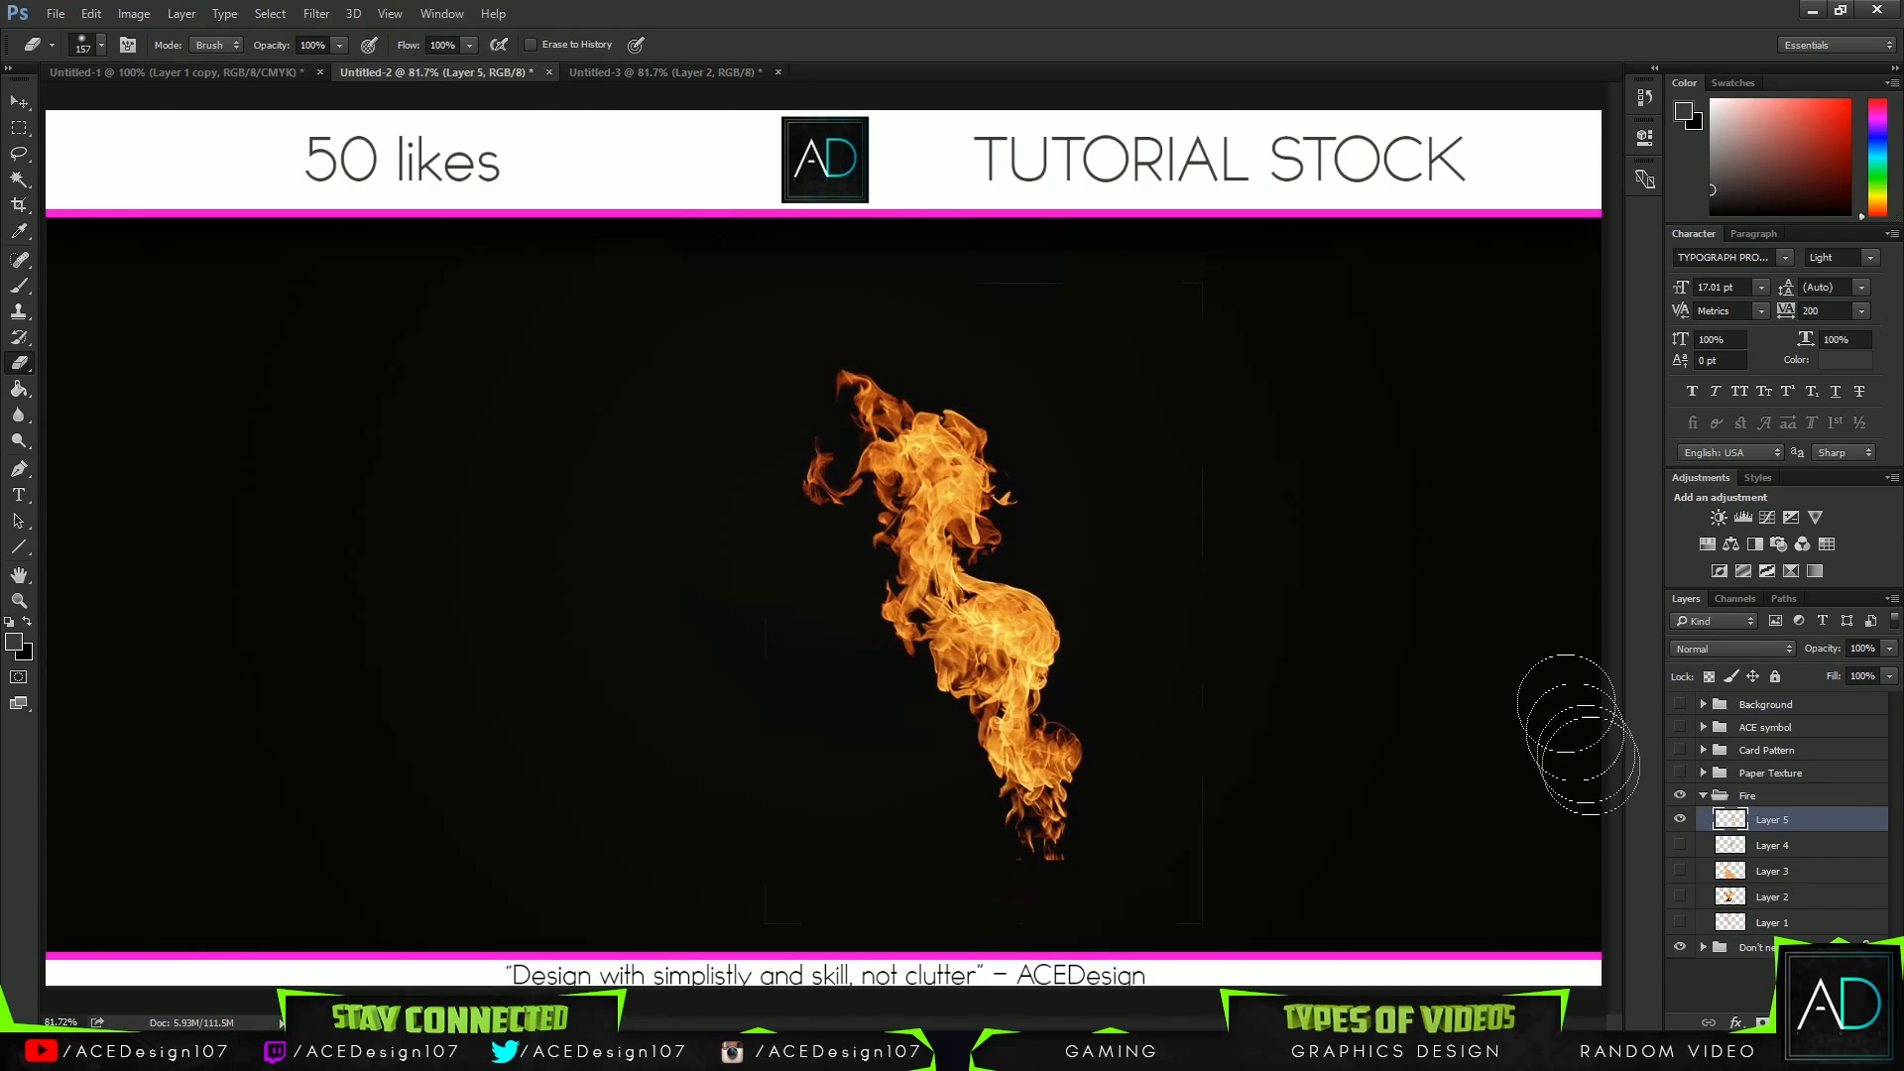
click(1680, 819)
click(1785, 845)
click(1679, 845)
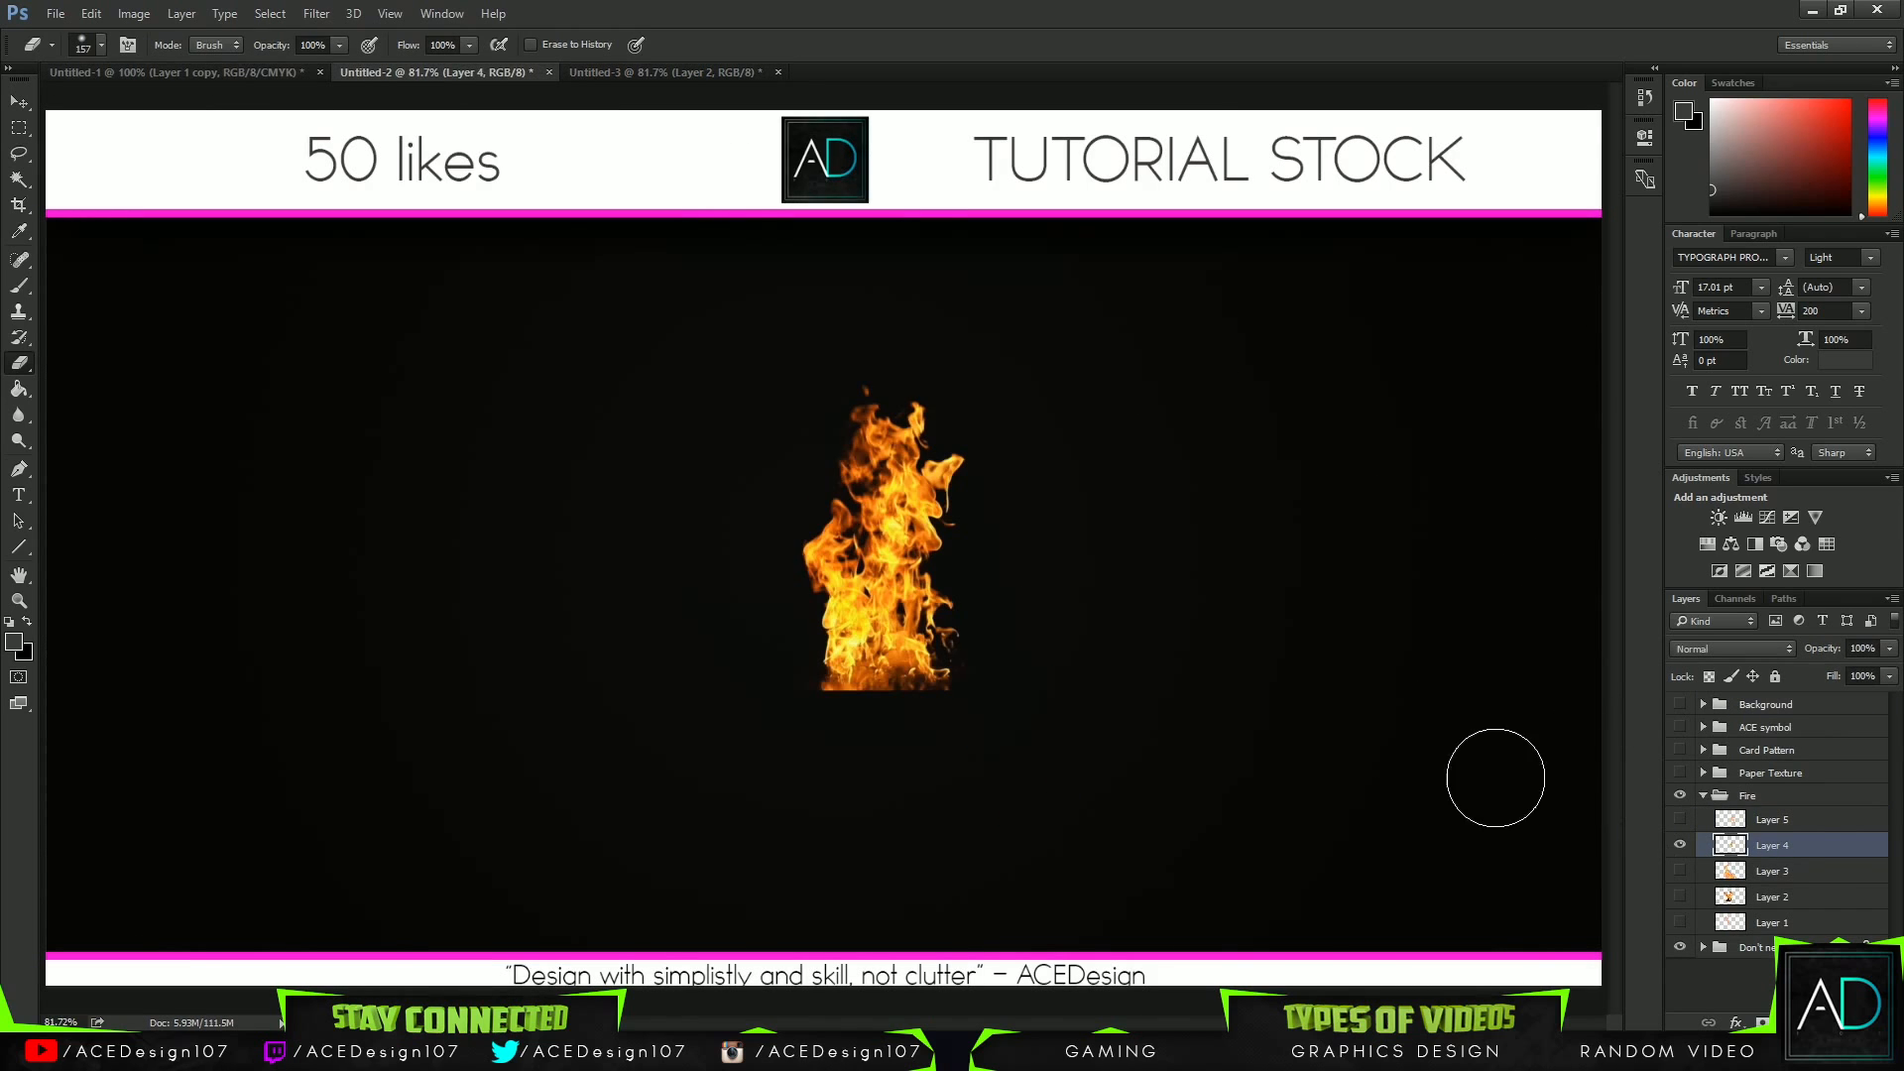
key(v)
drag(914, 595, 686, 8)
drag(661, 79, 890, 535)
drag(838, 461, 794, 437)
Try the new flame flipped vertically on the card and flip it back upright.
key(ctrl+t)
right_click(825, 438)
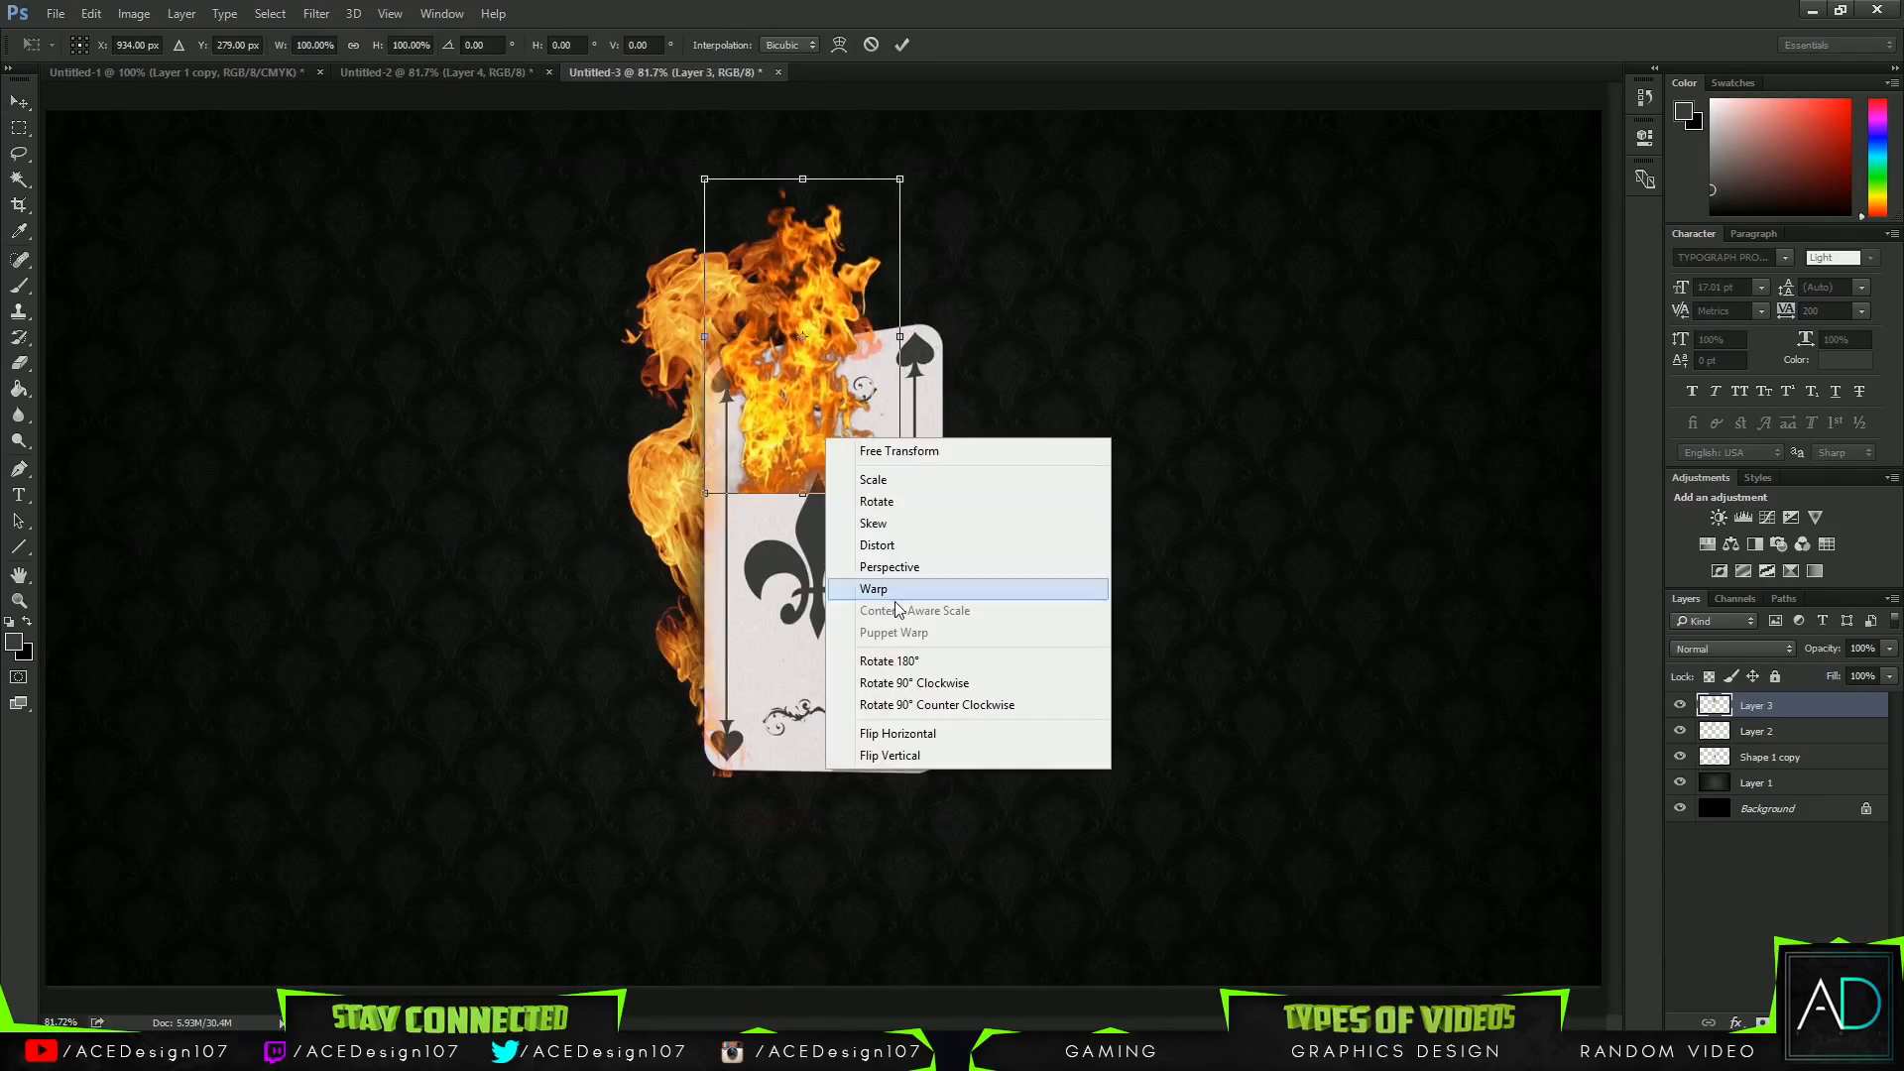
click(897, 751)
drag(799, 420, 808, 530)
right_click(821, 536)
click(879, 857)
Try warping the copied flame around the card's lower left corner and delete its layer.
drag(886, 594, 809, 764)
mouse_move(784, 662)
mouse_down()
mouse_move(858, 591)
mouse_move(820, 669)
mouse_up()
right_click(820, 672)
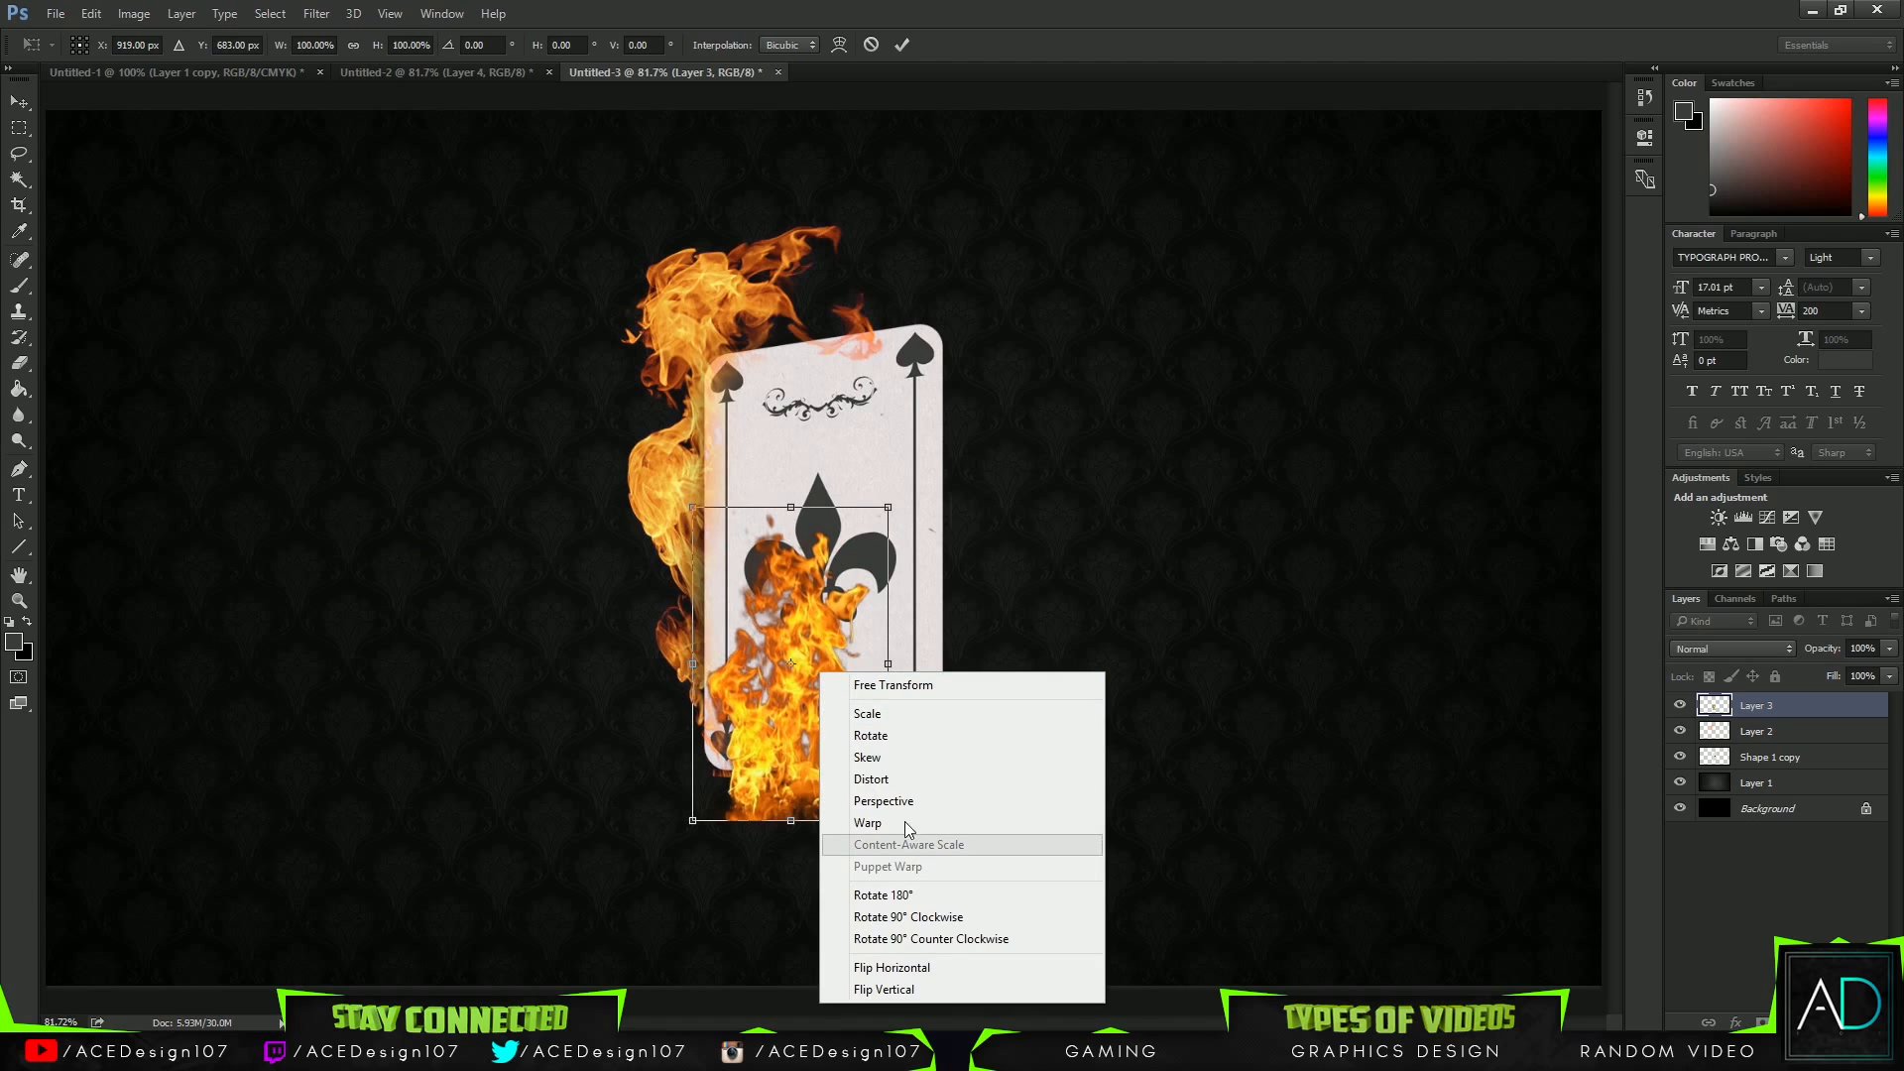
click(868, 823)
mouse_move(699, 724)
mouse_down()
mouse_move(680, 732)
mouse_move(721, 712)
mouse_up()
mouse_move(822, 780)
mouse_down()
mouse_move(827, 823)
mouse_move(807, 771)
mouse_up()
drag(890, 821, 943, 760)
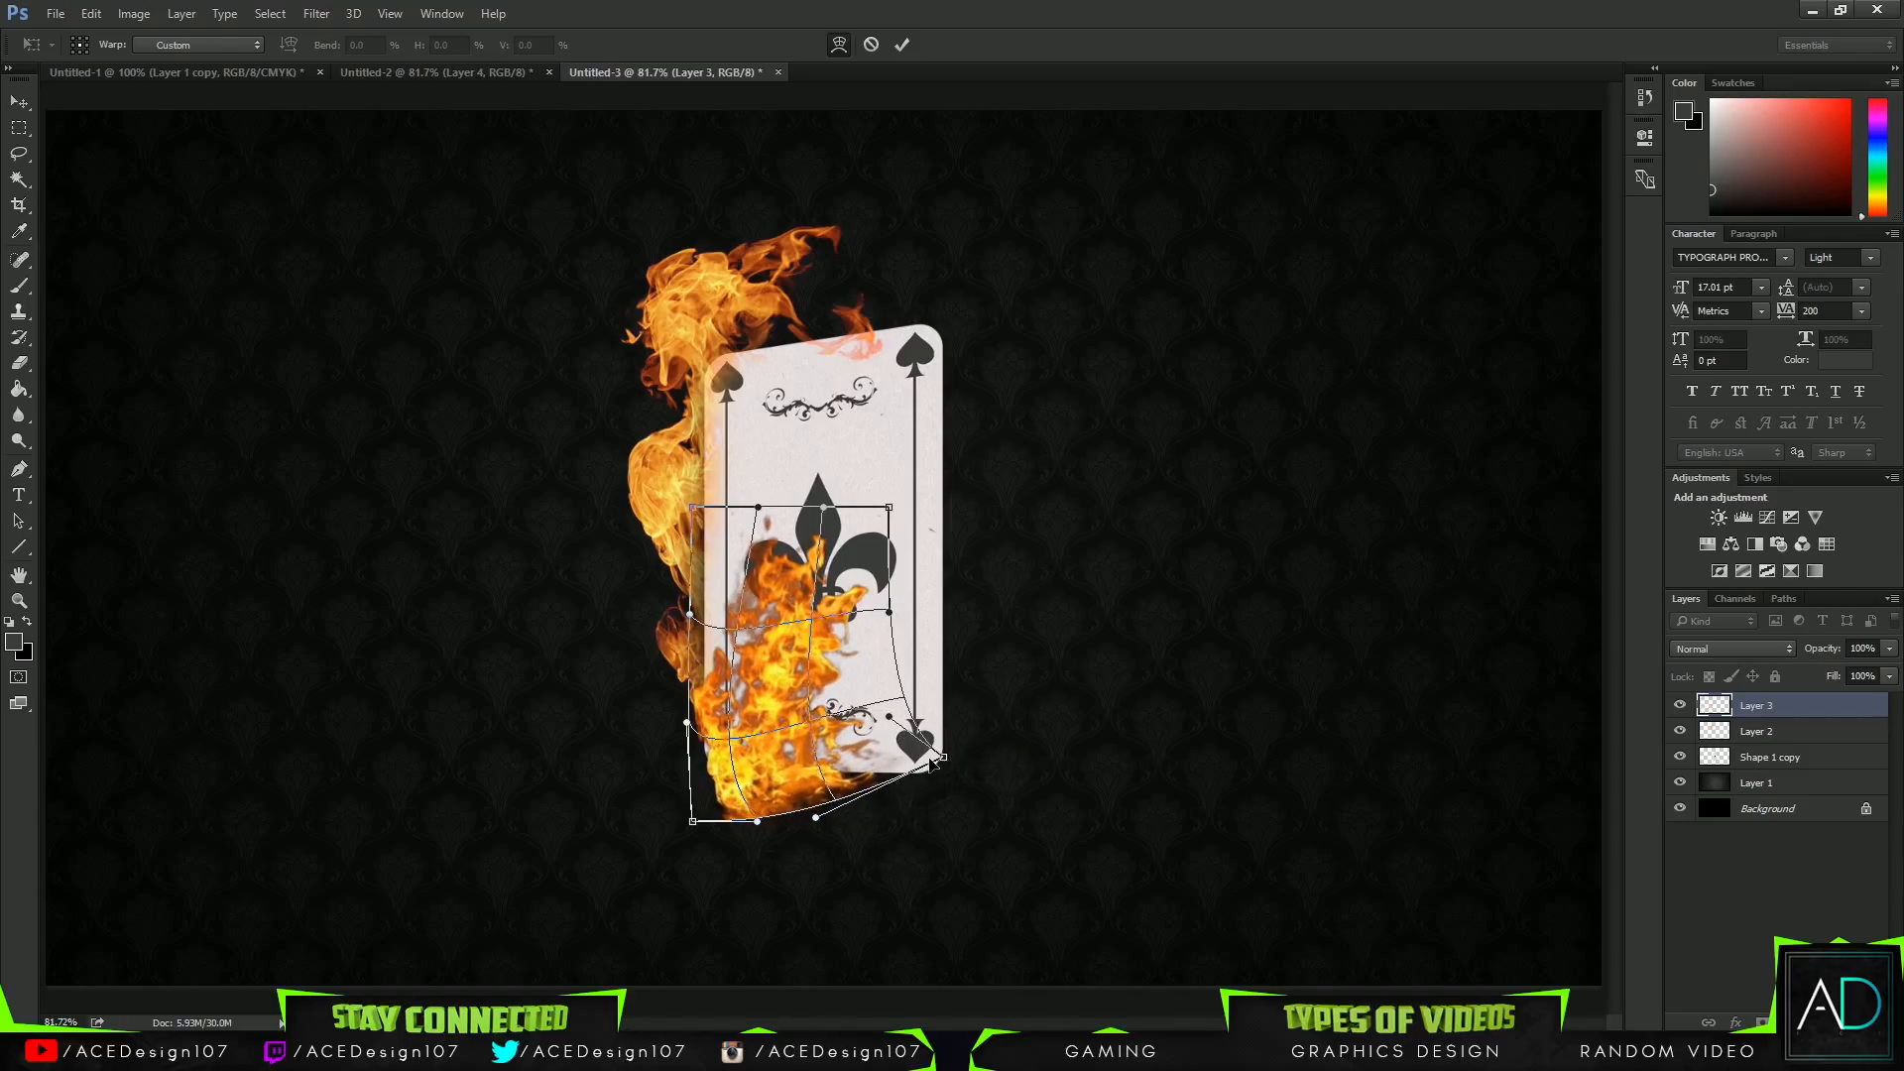
drag(693, 822, 787, 742)
right_click(786, 721)
click(899, 49)
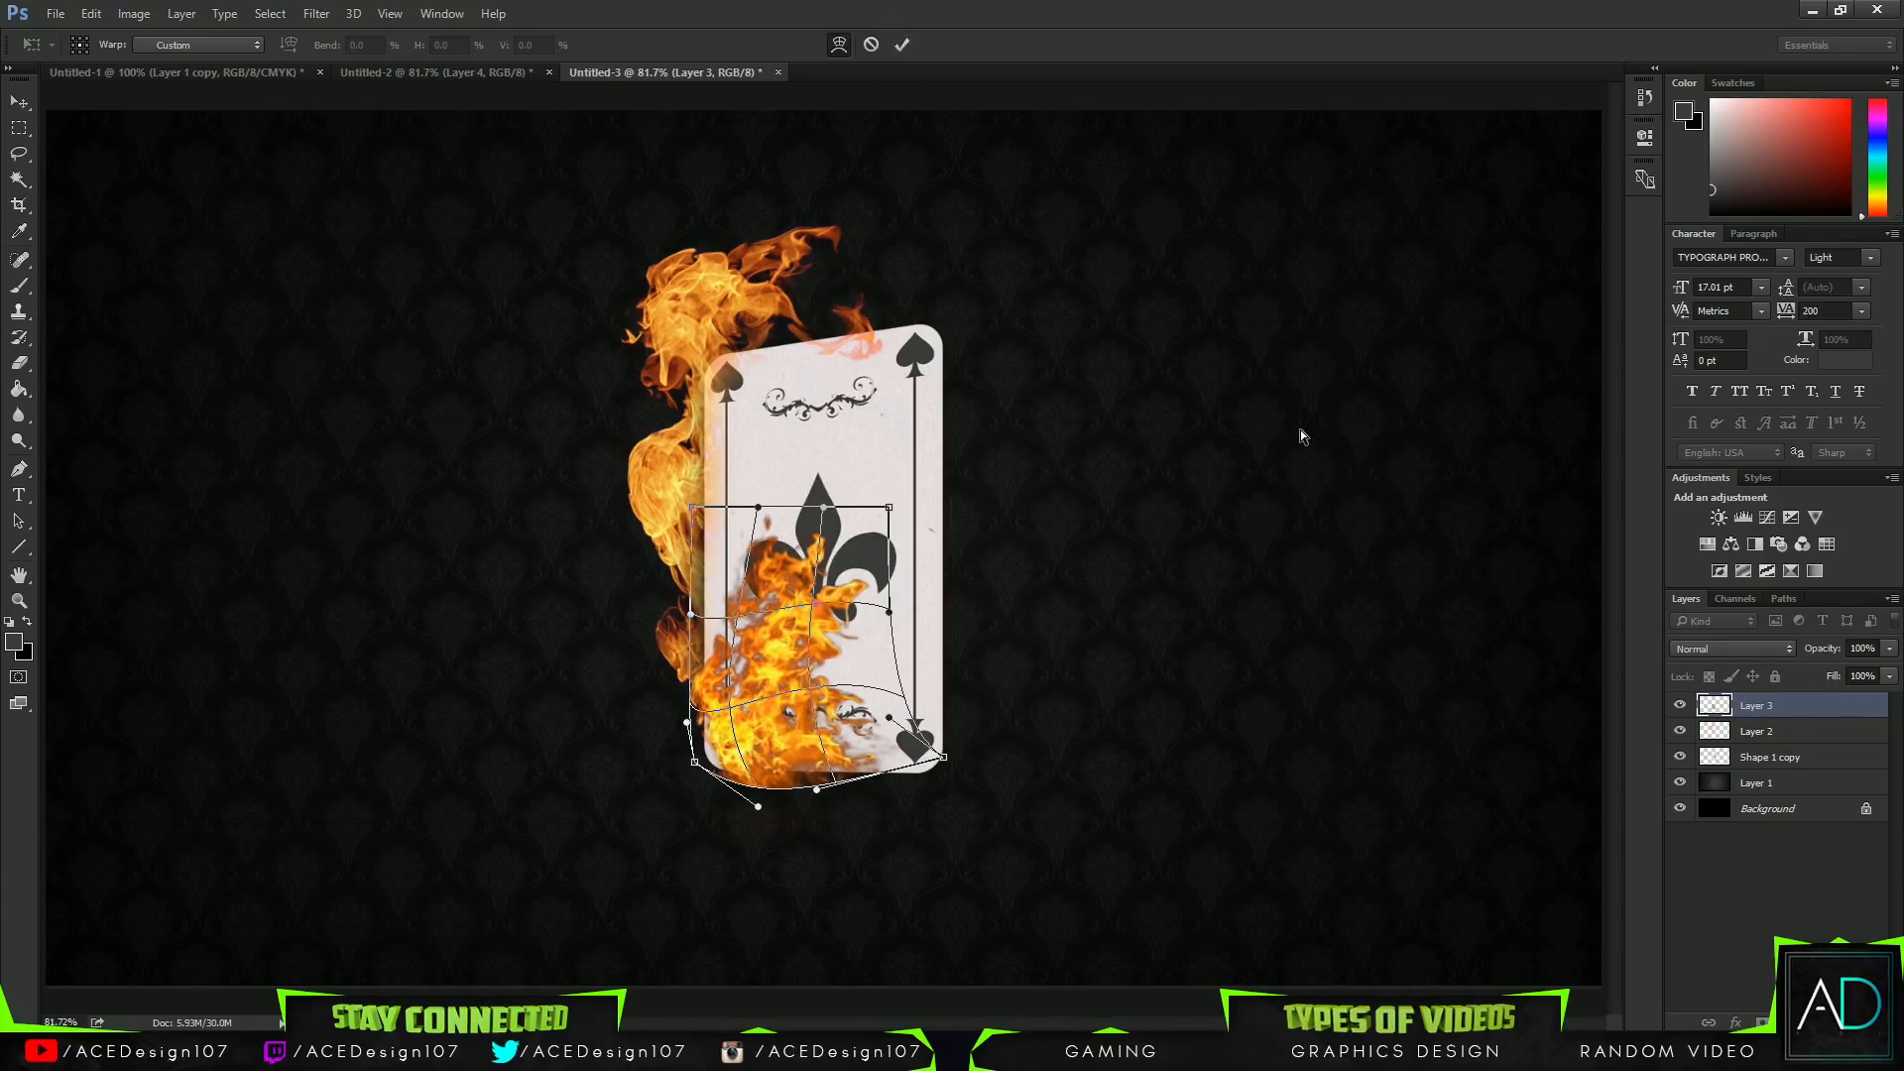
key(Return)
key(Delete)
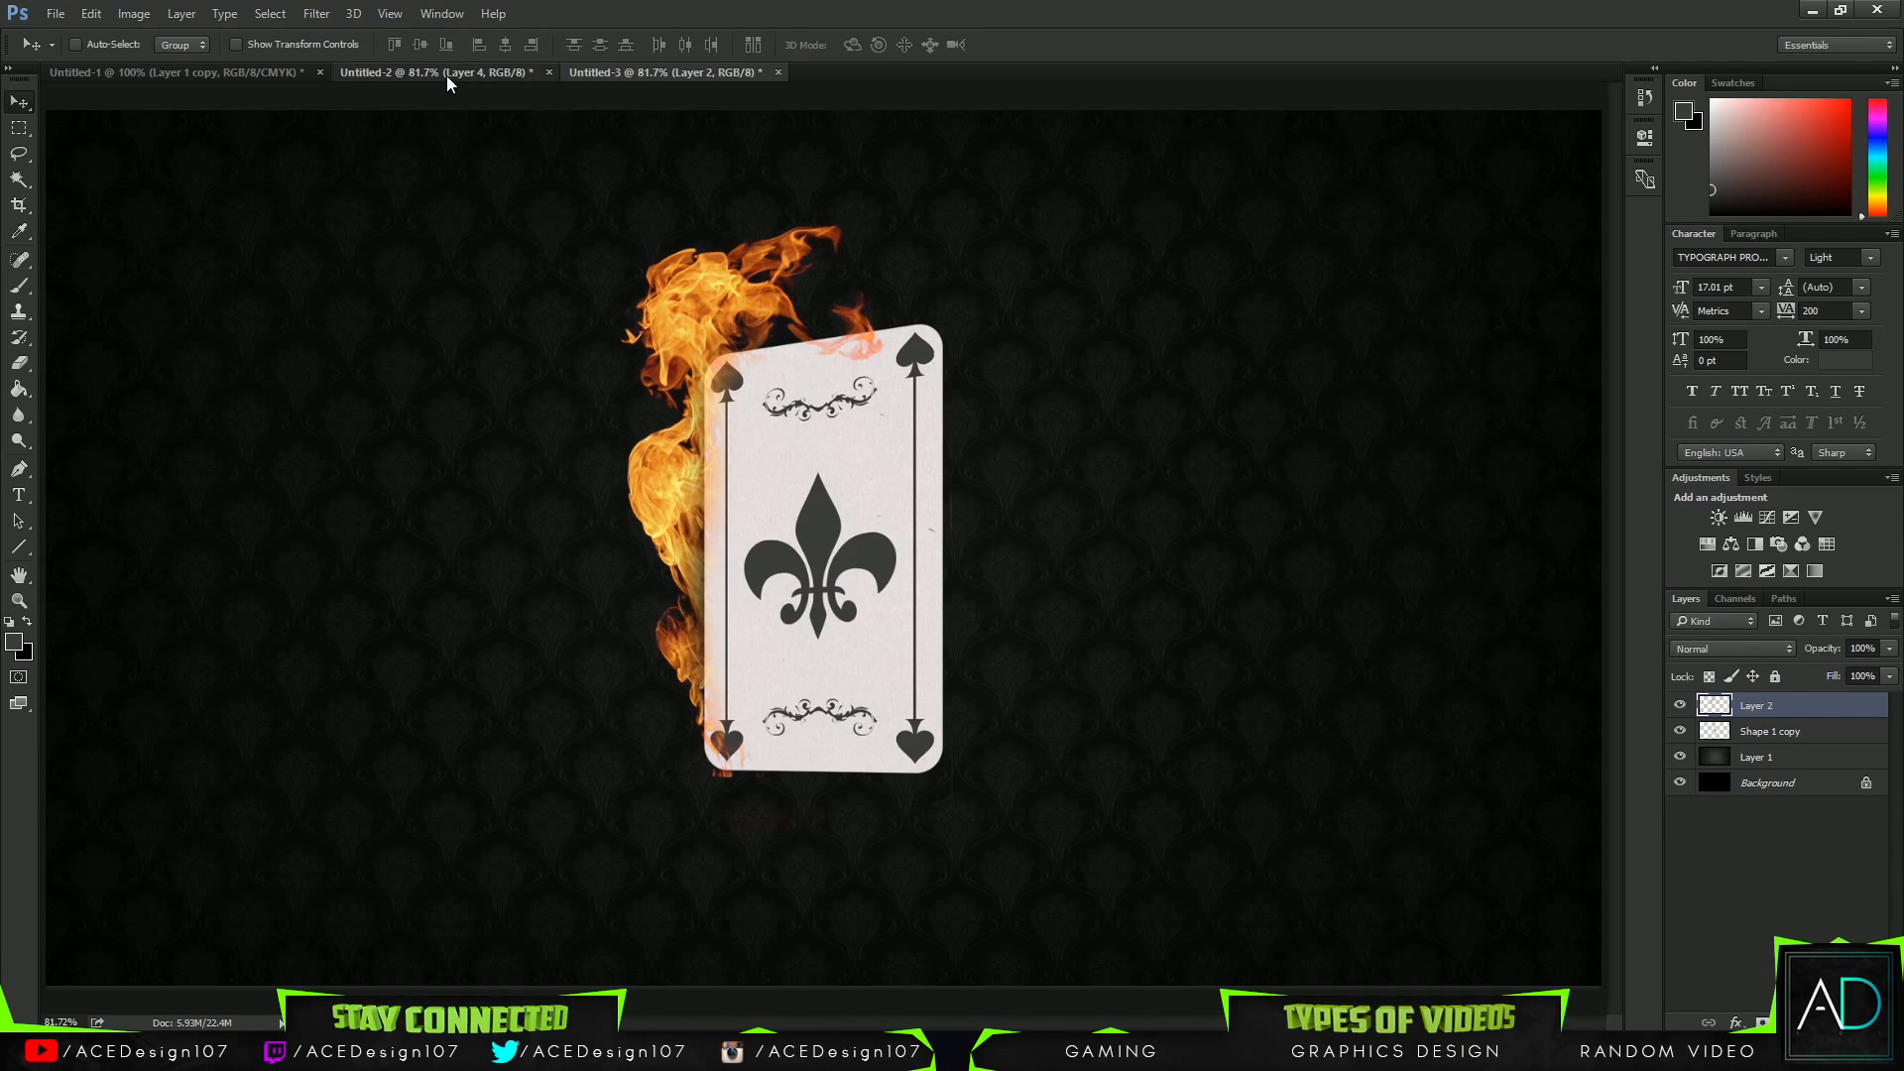
In Untitled-2, hide the Layer 4 flame, show the Layer 3 flame and copy it into Untitled-3.
click(448, 75)
click(1680, 844)
click(1679, 870)
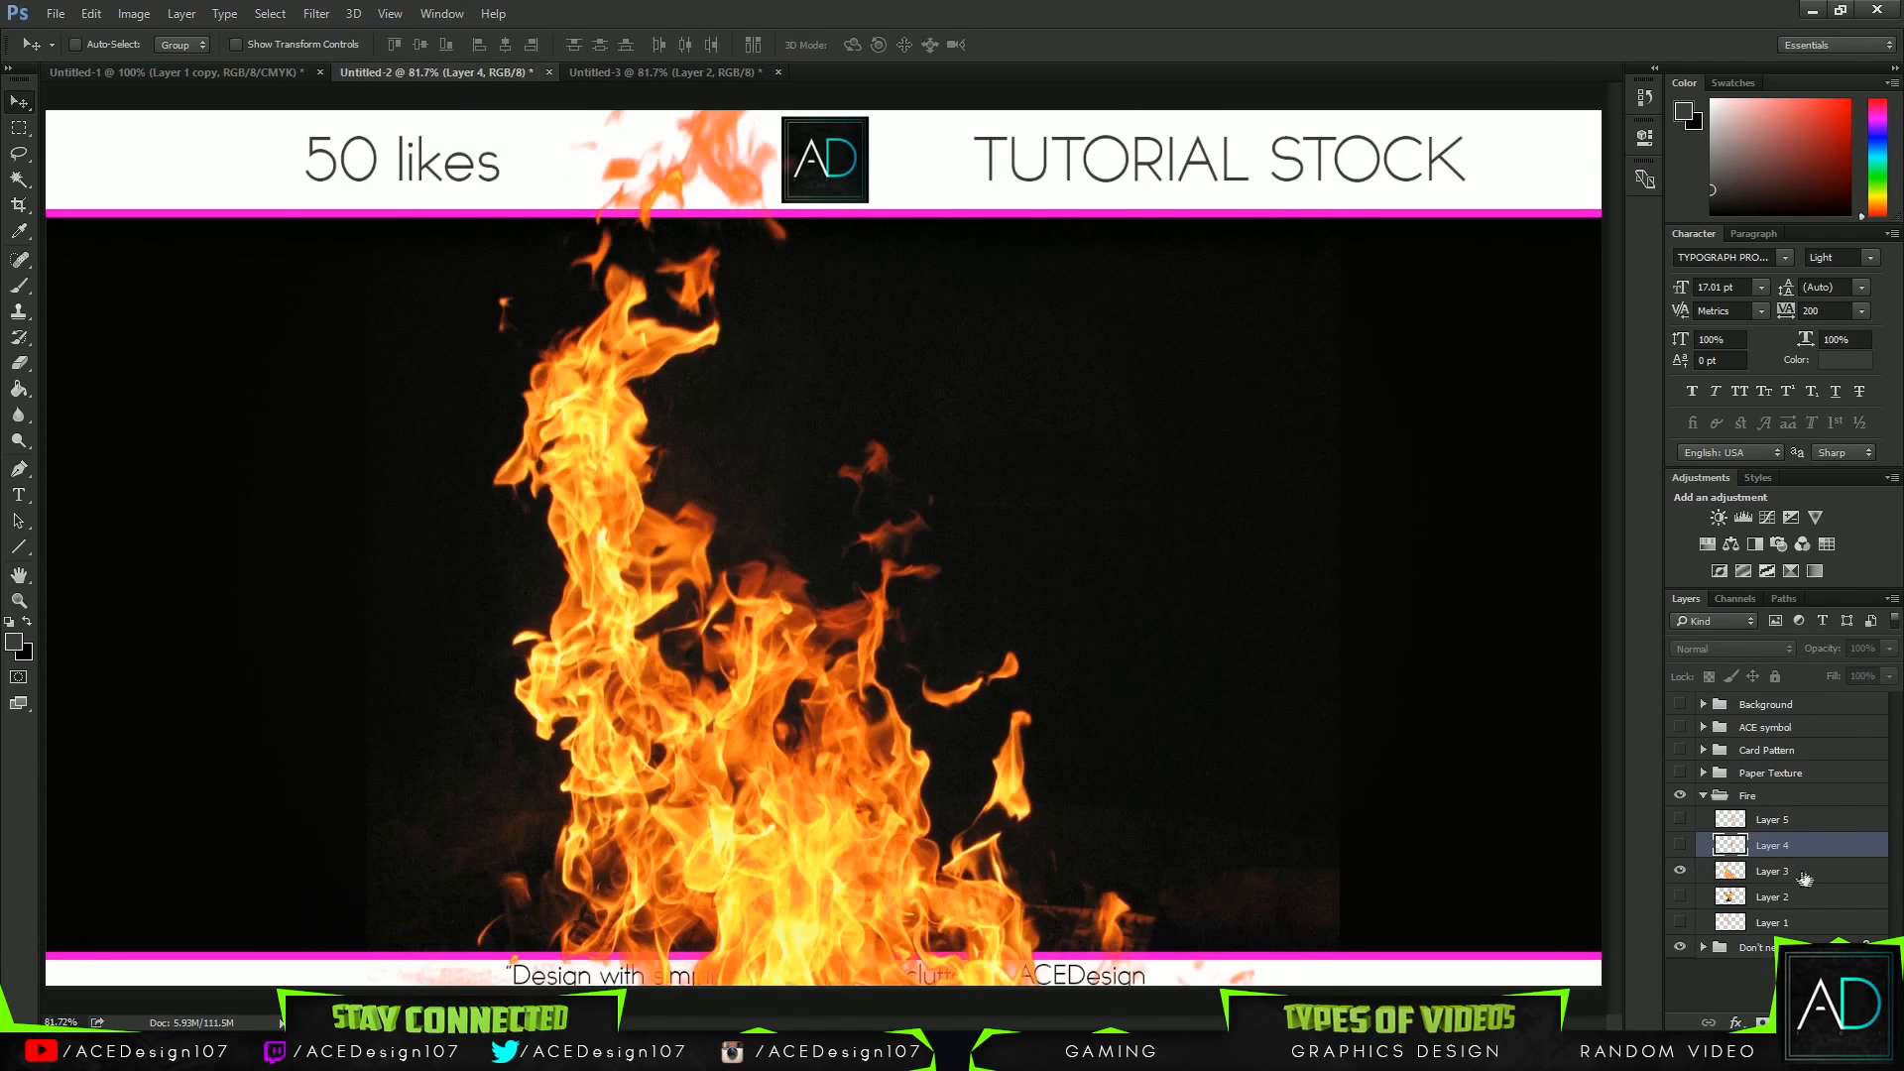
click(1782, 874)
drag(741, 505, 1024, 581)
drag(1005, 488, 1078, 526)
Shrink the new flame to a small patch beside the card's right edge and set its blending mode to Screen.
key(ctrl+t)
key(ctrl+minus)
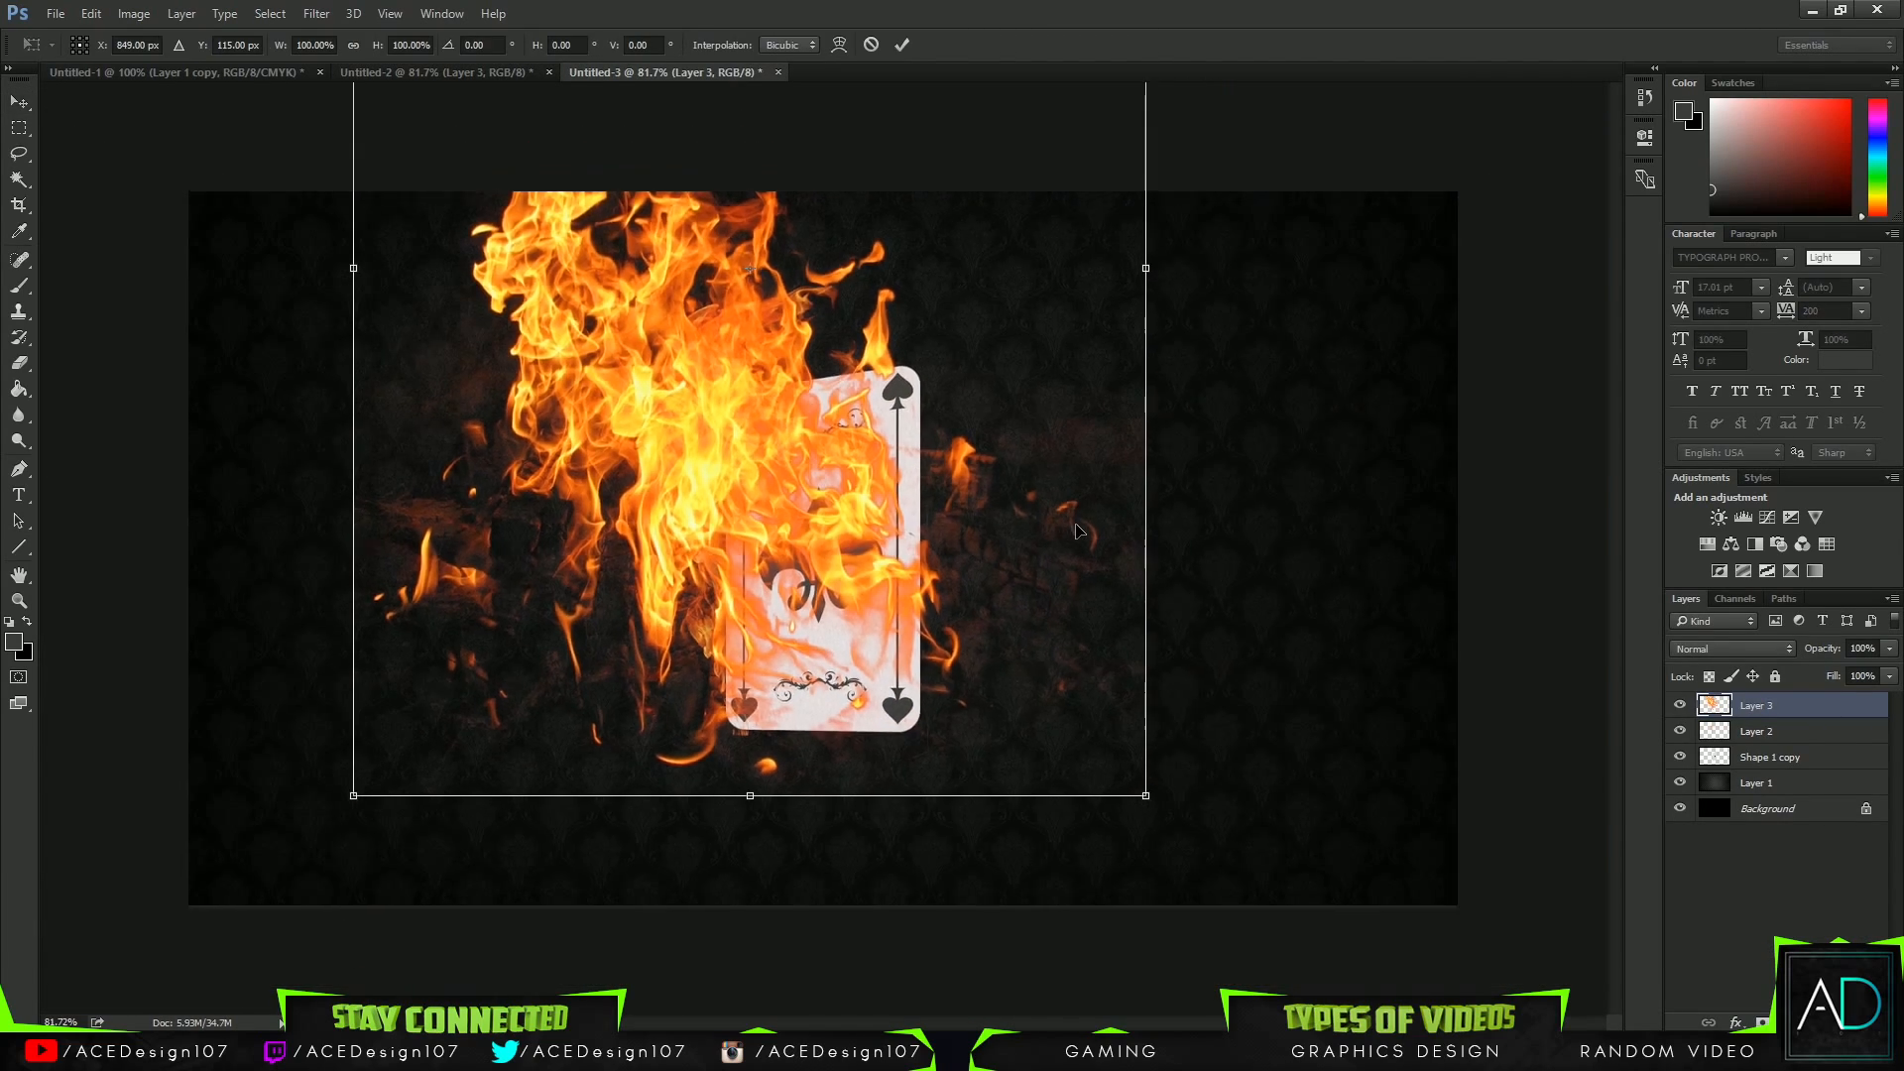
key(ctrl+minus)
key(ctrl+minus)
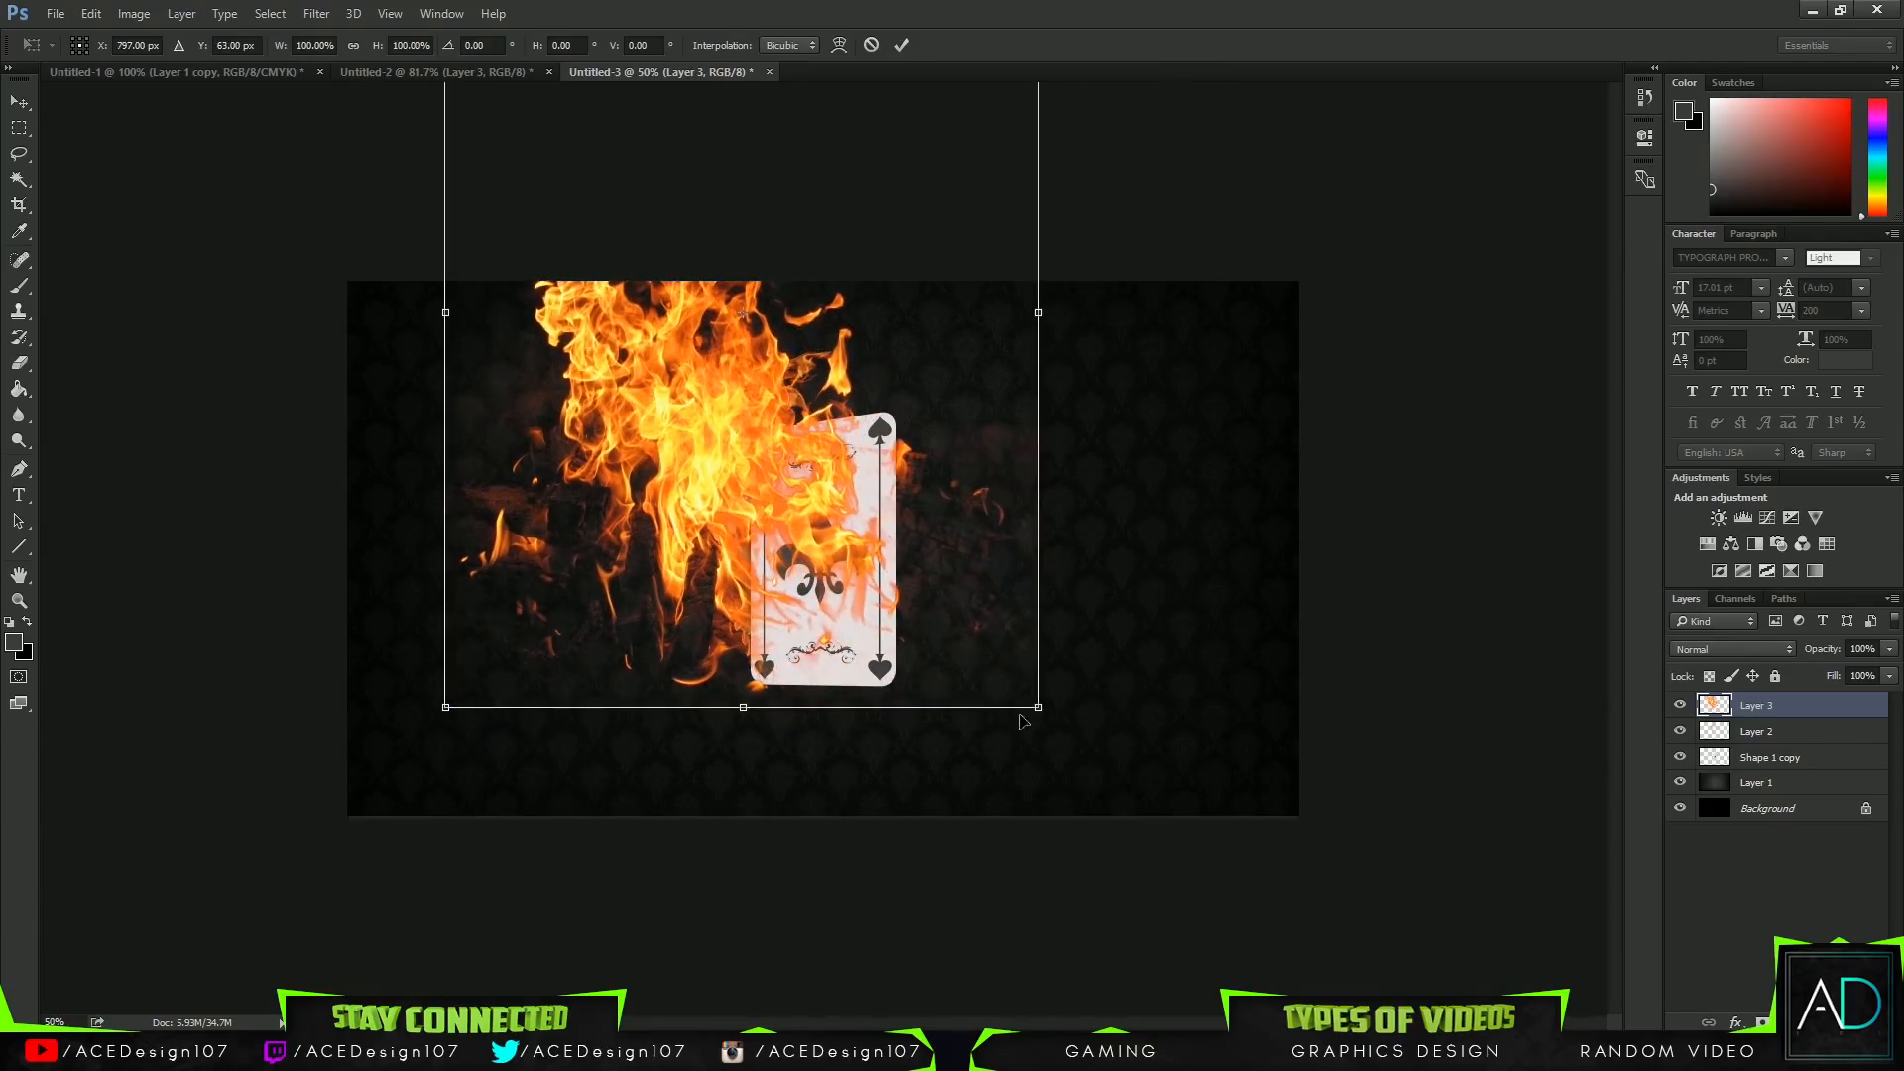
drag(1055, 734, 770, 264)
drag(667, 162, 1311, 793)
drag(1417, 886, 1228, 635)
key(Return)
click(1733, 648)
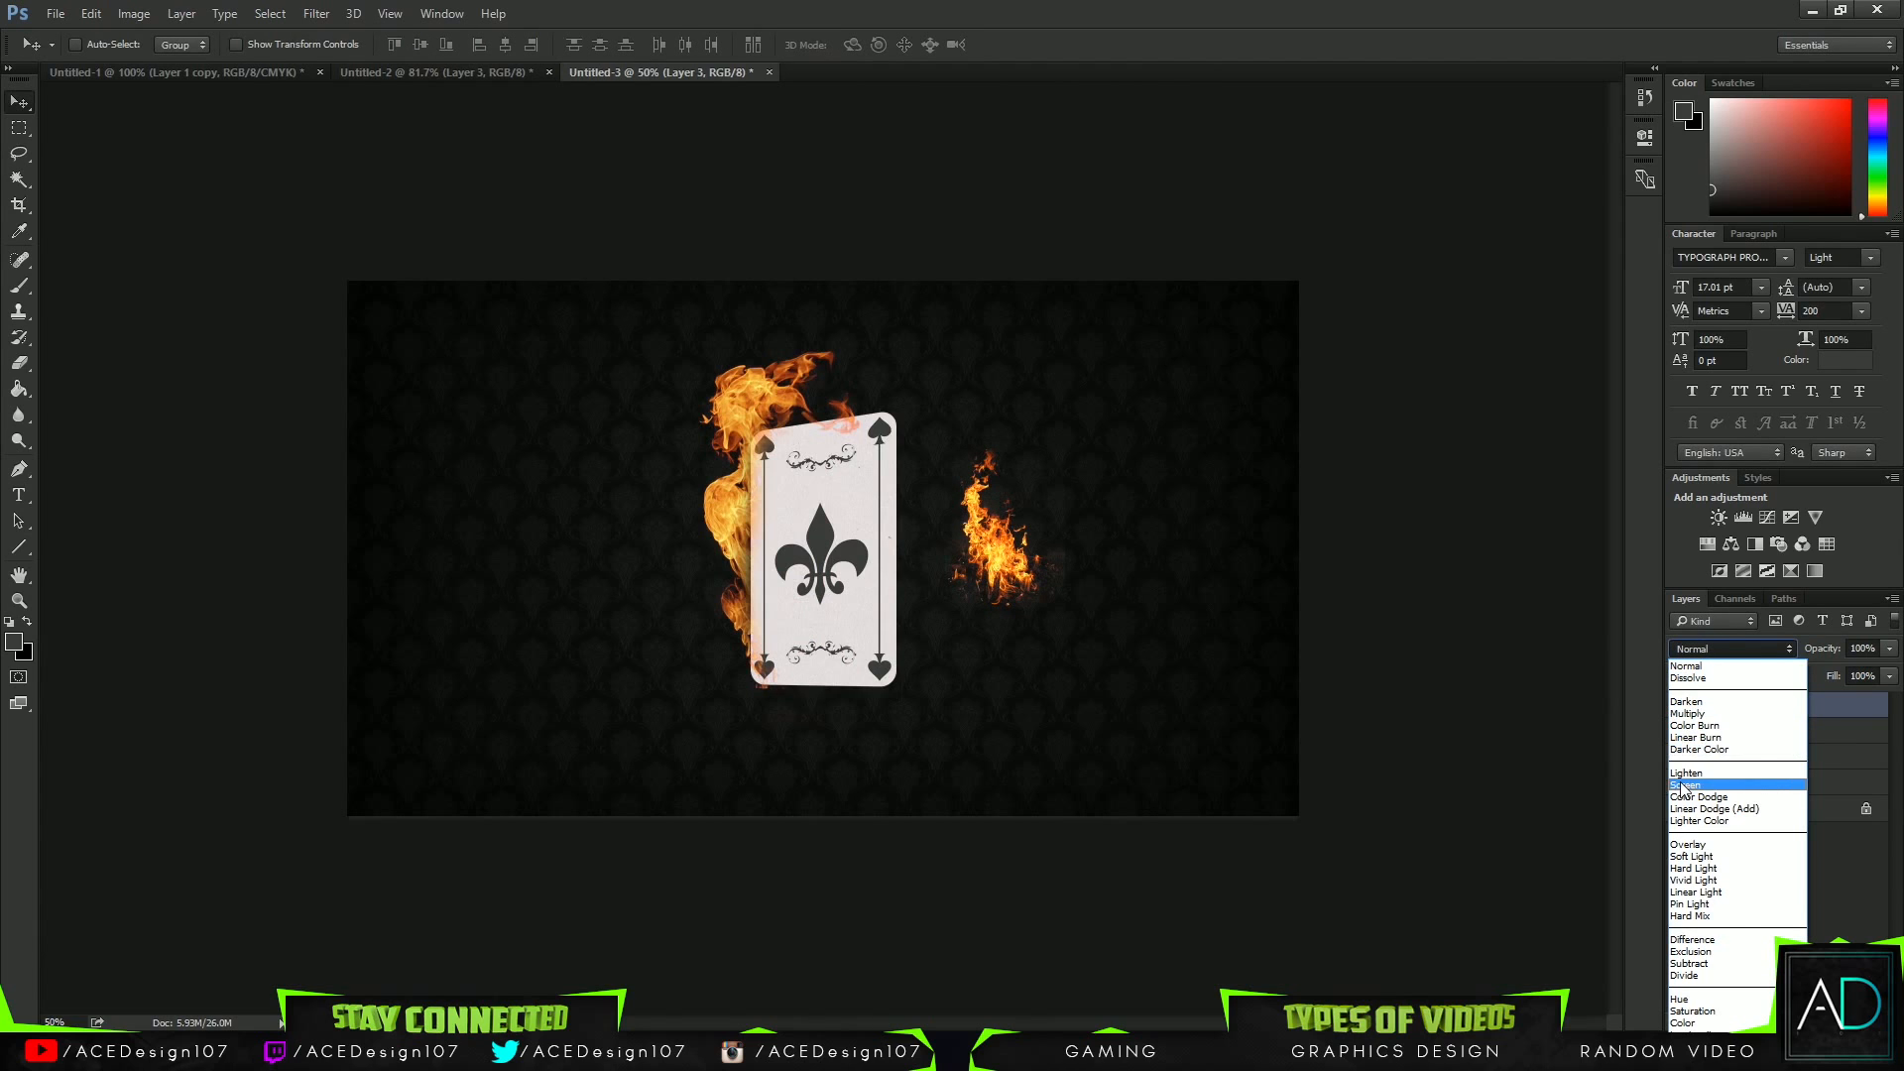
click(1682, 785)
Enlarge the Layer 3 flame to about 190%, move it over the card's right side and flip it horizontally.
key(ctrl+plus)
key(ctrl+plus)
key(ctrl+t)
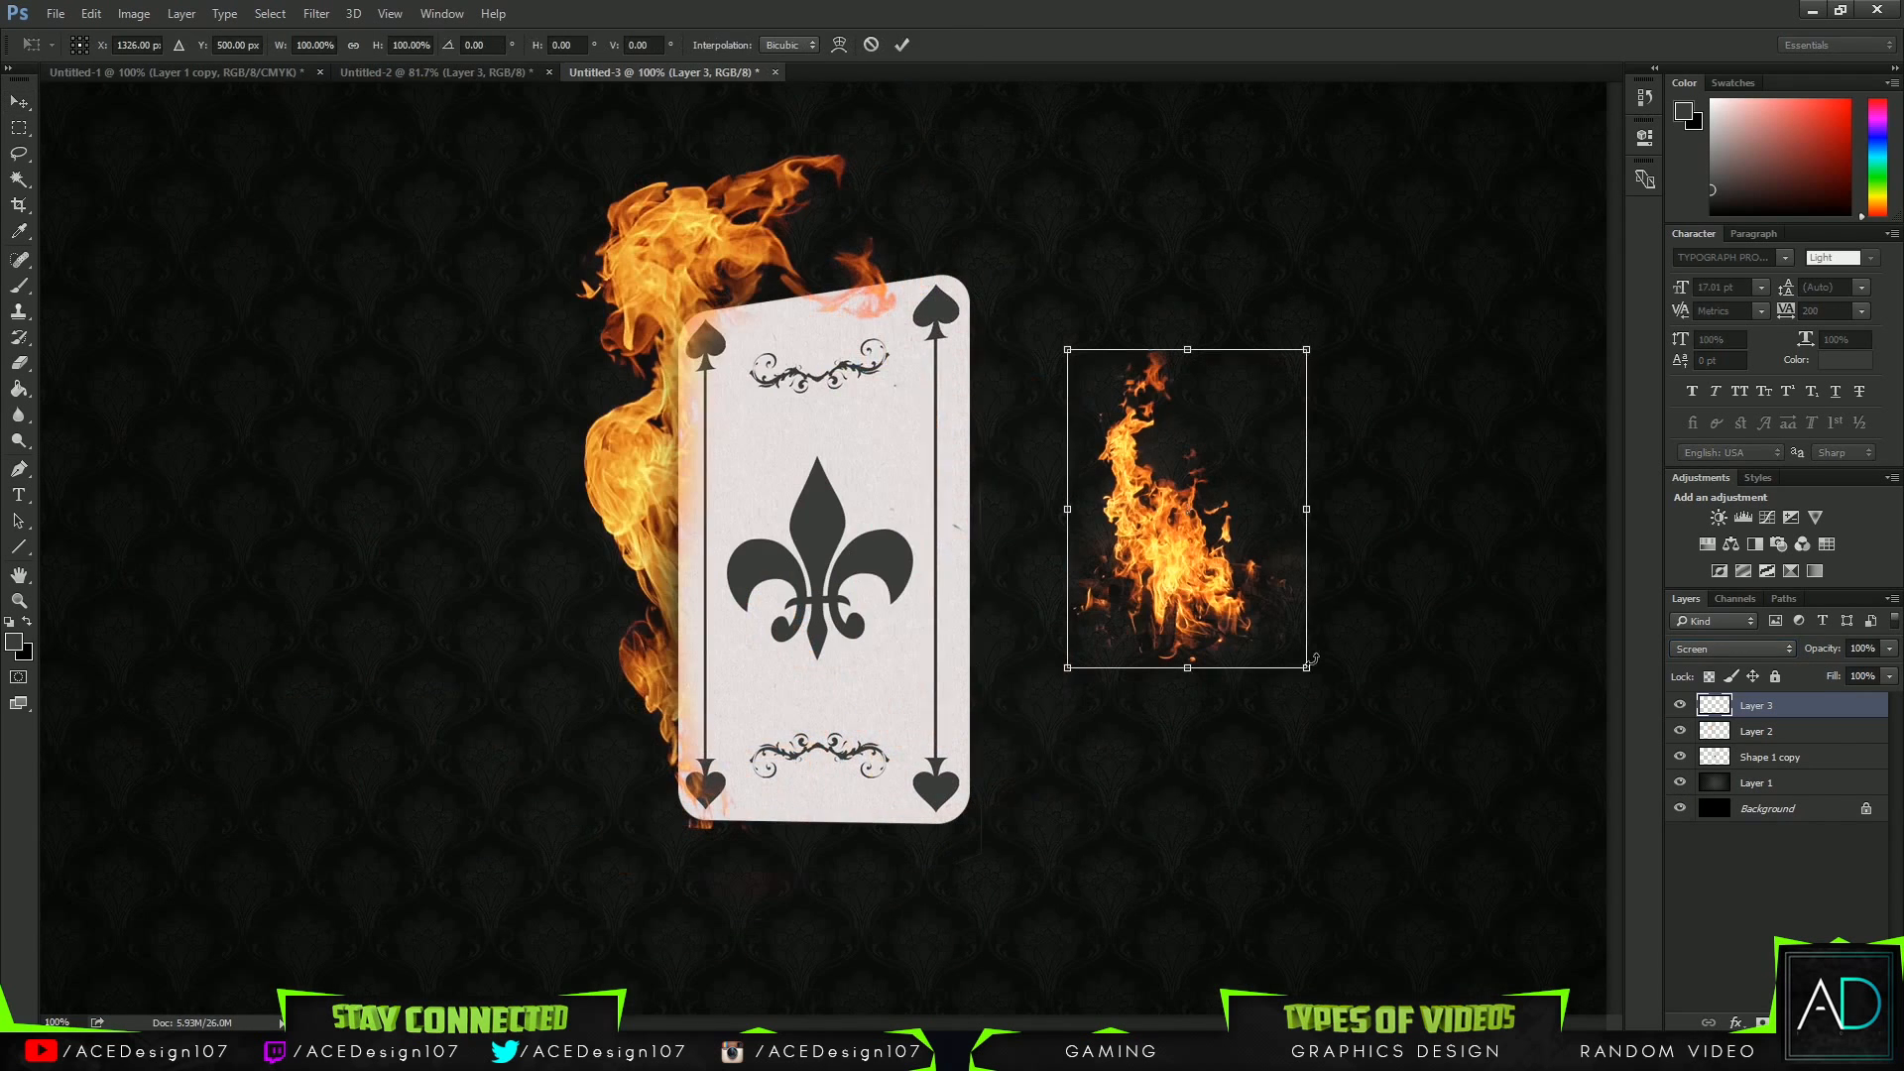
drag(1307, 670, 1521, 968)
drag(1398, 824, 1095, 680)
right_click(1096, 680)
click(1189, 999)
right_click(1057, 740)
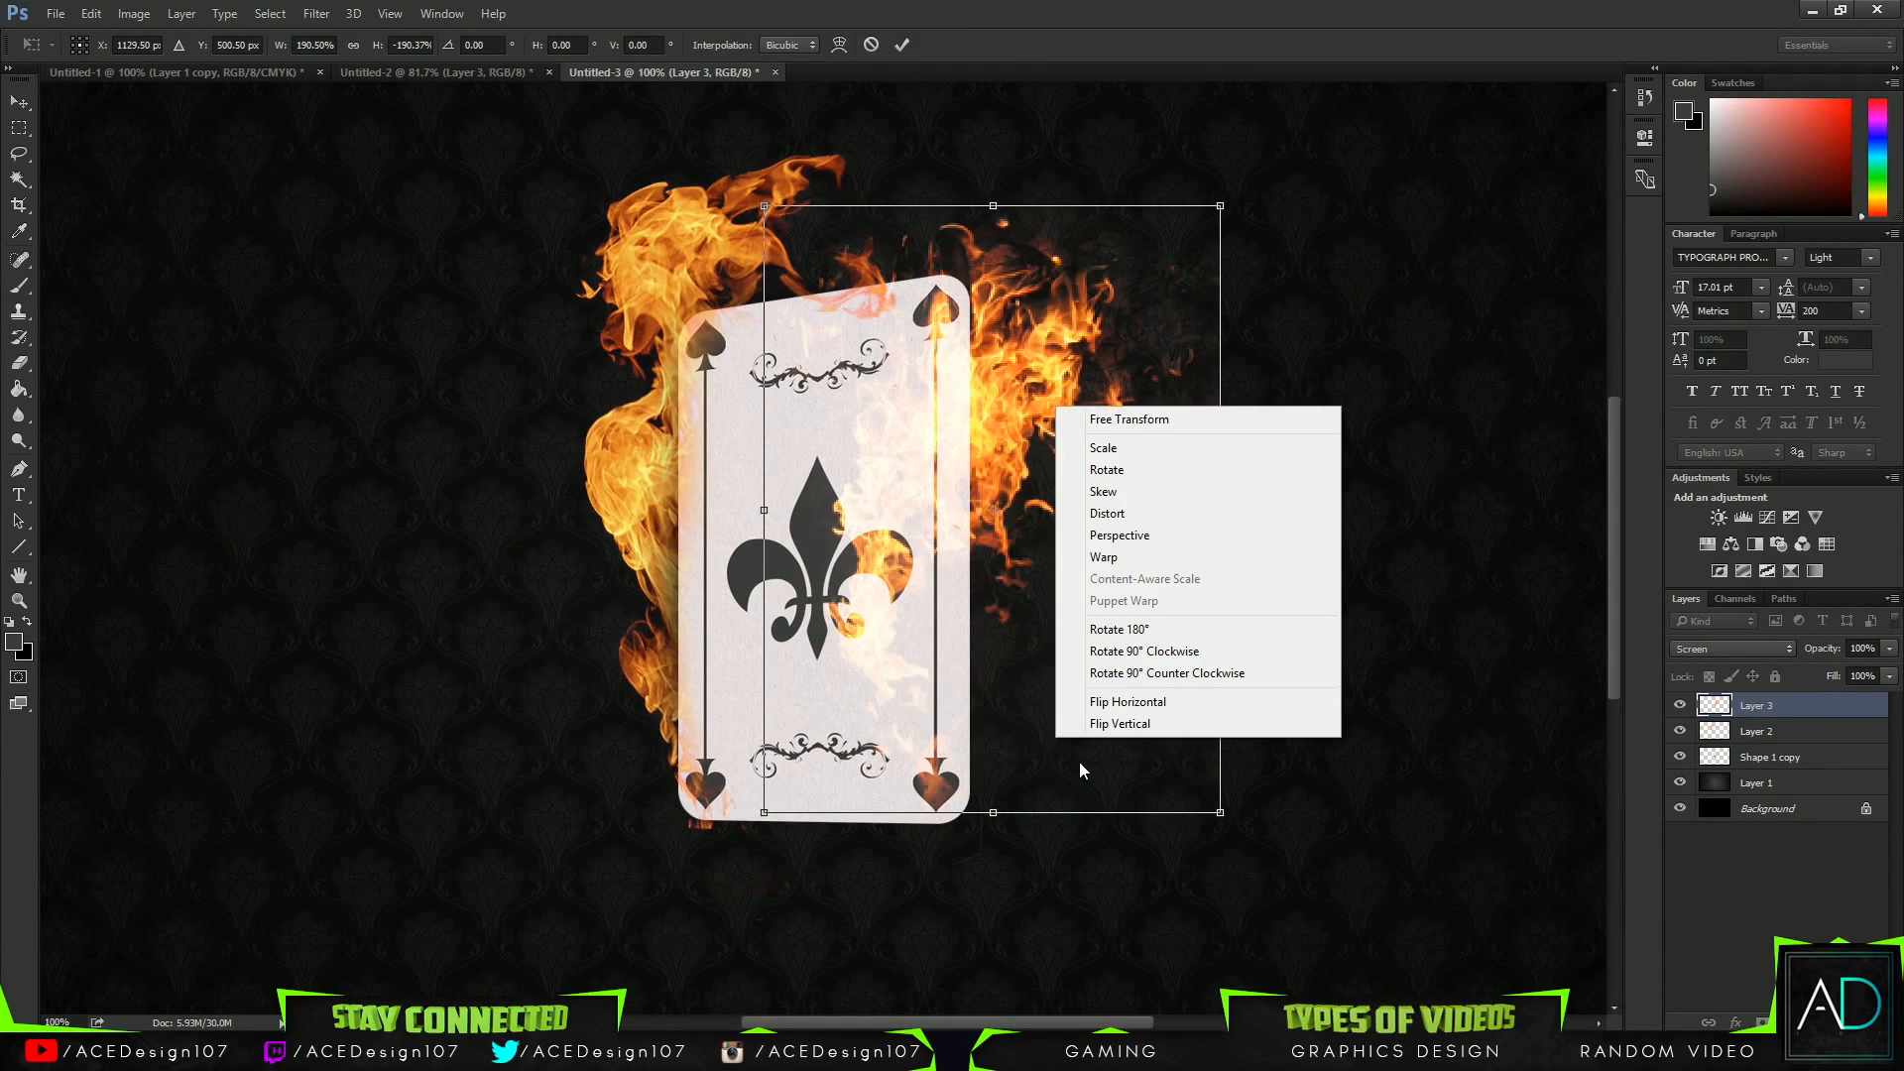
click(1121, 698)
right_click(1105, 676)
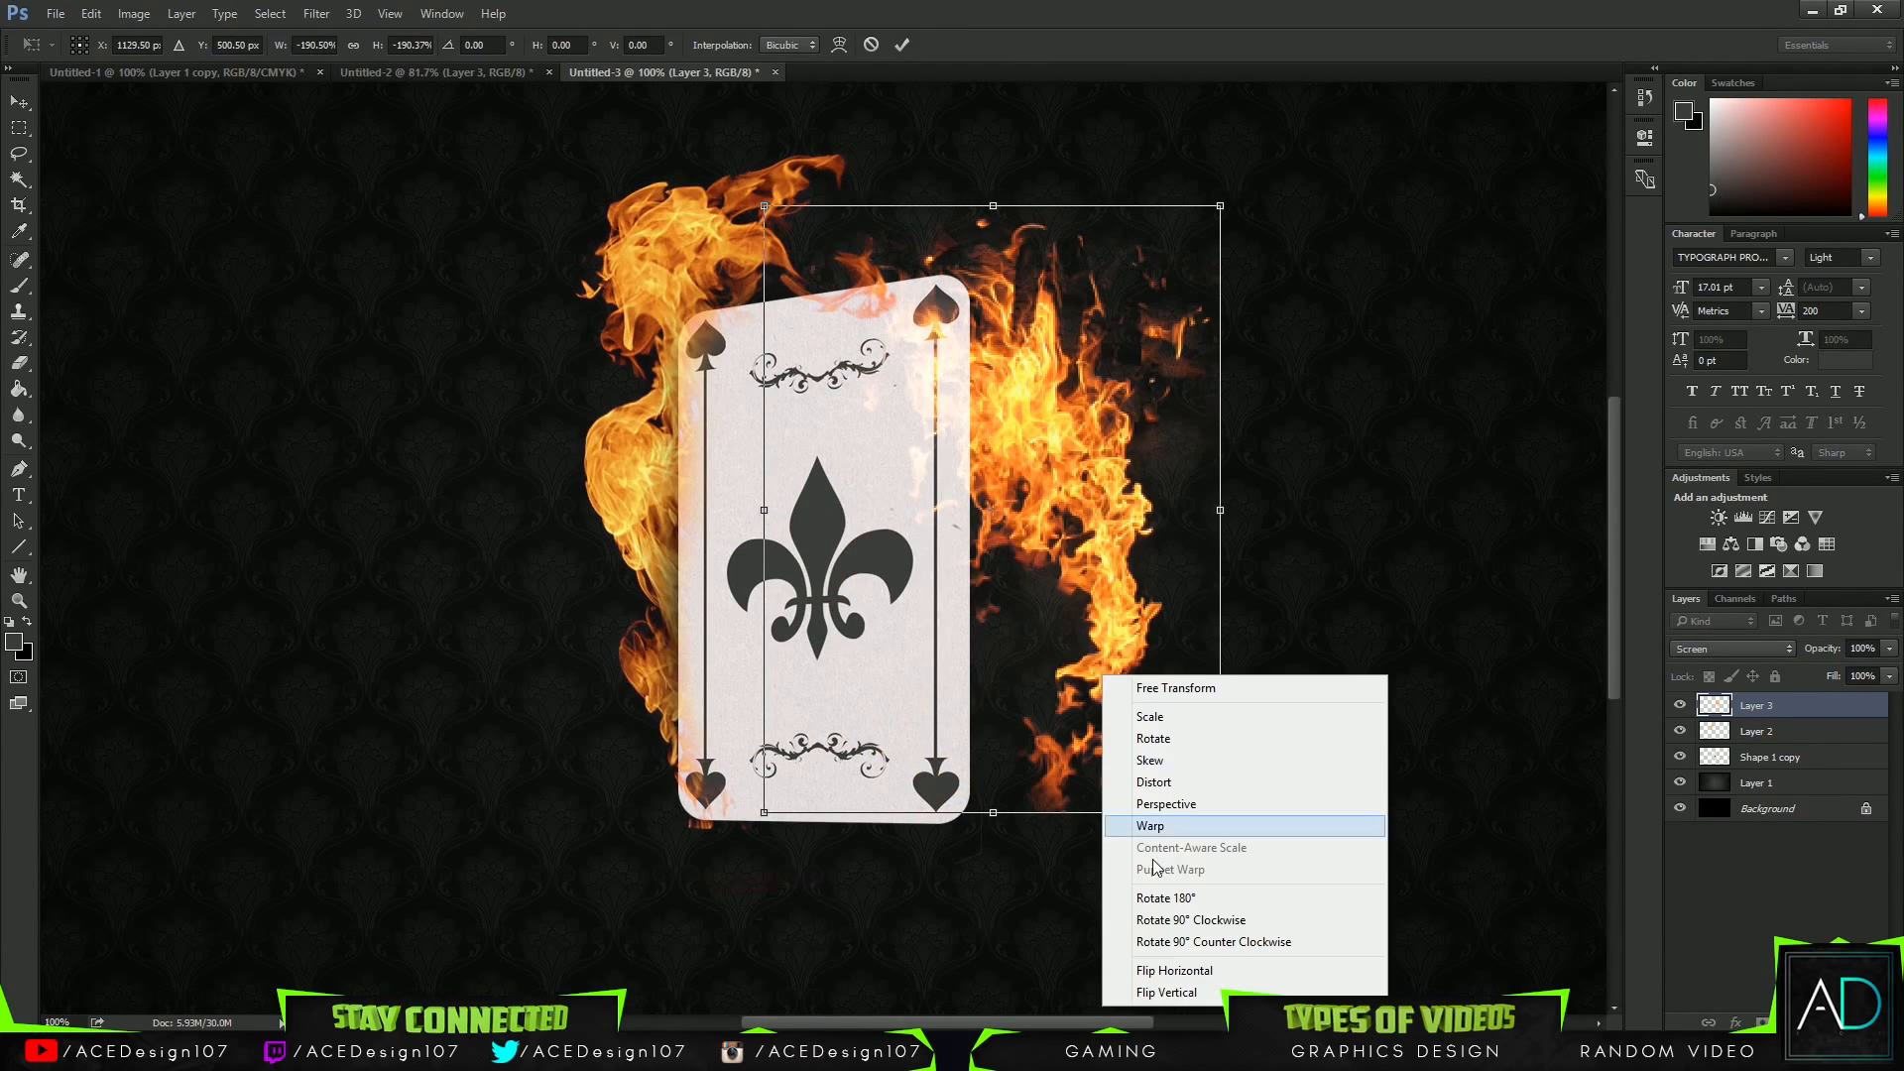
click(1140, 994)
Resize and position the mirrored flame so it runs along the card's right edge.
drag(1046, 683, 987, 717)
drag(1128, 271, 1236, 151)
drag(1097, 293, 1028, 361)
key(Return)
Erase the flame parts overlapping the card's right side with the 157 px Eraser and move the flame closer to the card.
key(e)
mouse_move(900, 504)
mouse_down()
mouse_move(811, 553)
mouse_move(767, 781)
mouse_move(817, 531)
mouse_move(818, 816)
mouse_move(890, 403)
mouse_move(845, 734)
mouse_move(853, 440)
mouse_move(857, 663)
mouse_move(883, 424)
mouse_move(865, 735)
mouse_up()
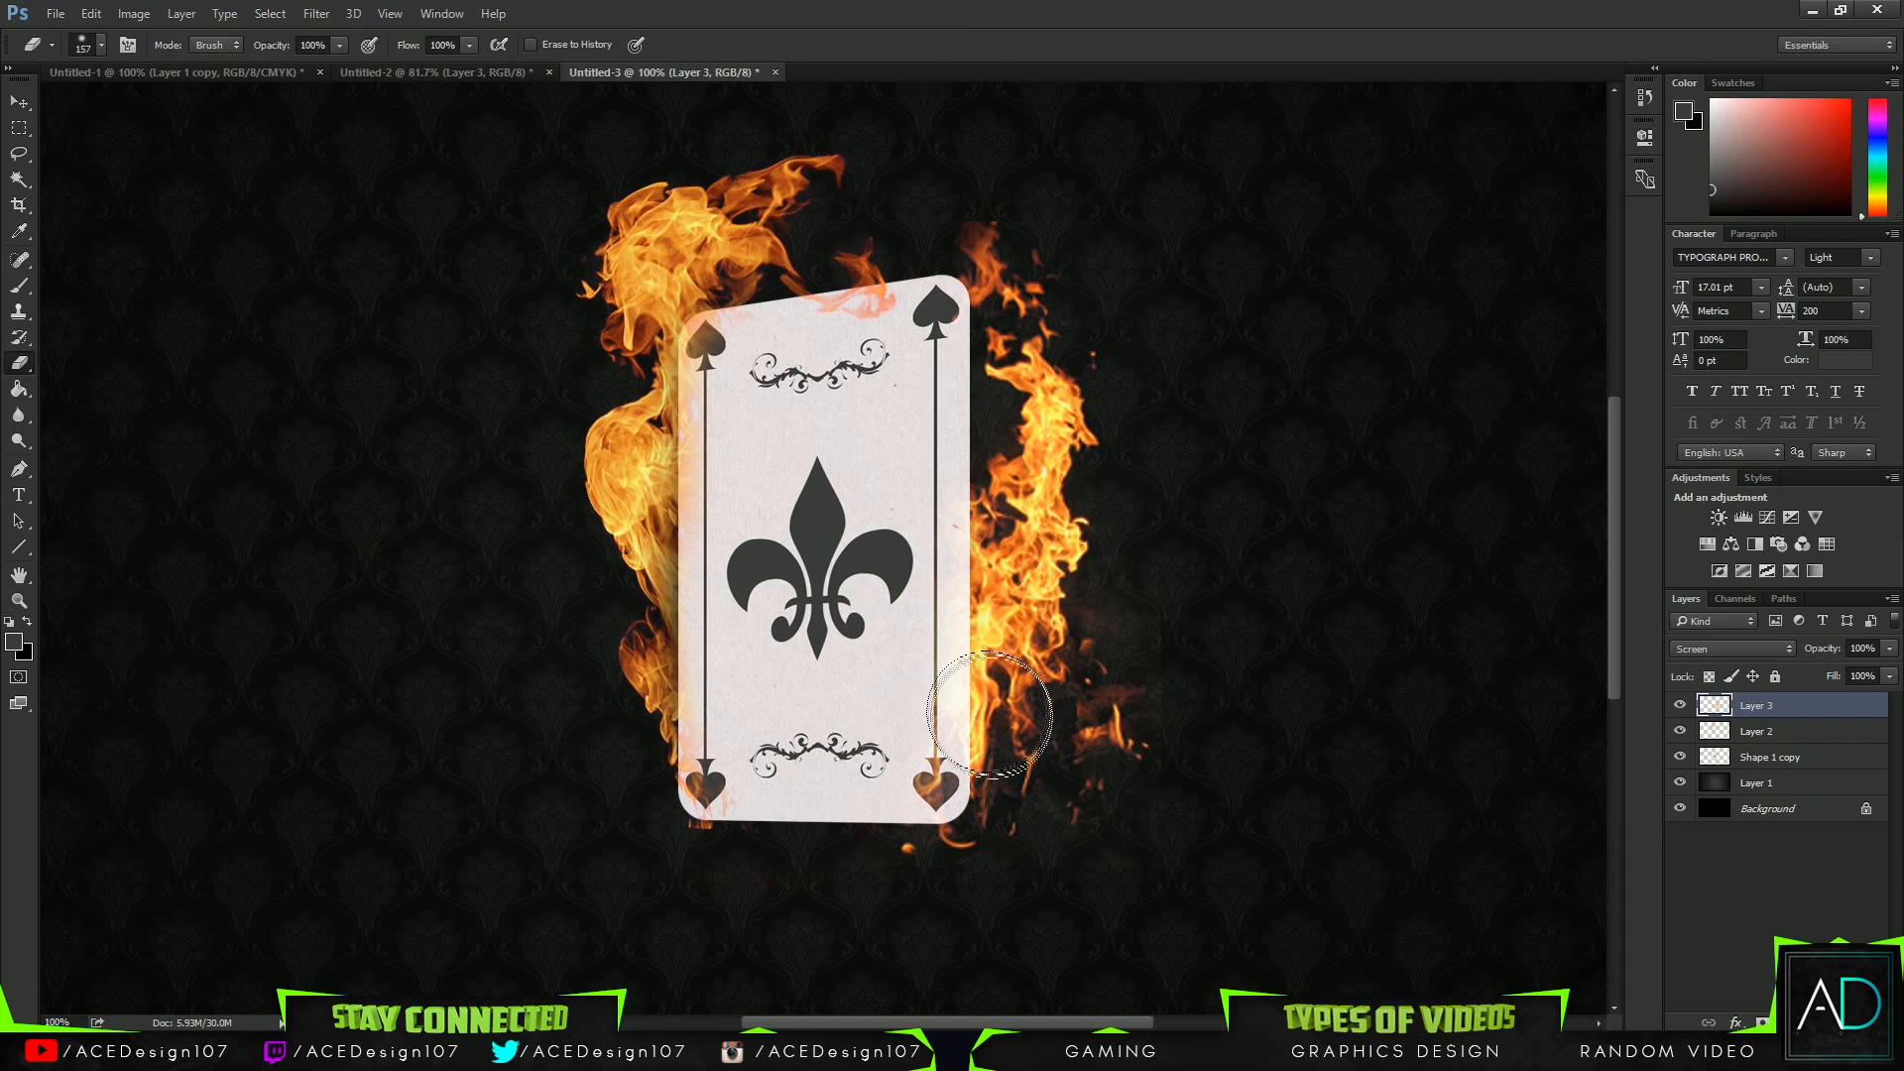
key(v)
mouse_move(977, 623)
mouse_down()
mouse_move(961, 608)
mouse_move(932, 643)
mouse_move(930, 627)
mouse_up()
Try merging the flame layers down into the card layer and undo the merges.
key(ctrl+e)
key(ctrl+e)
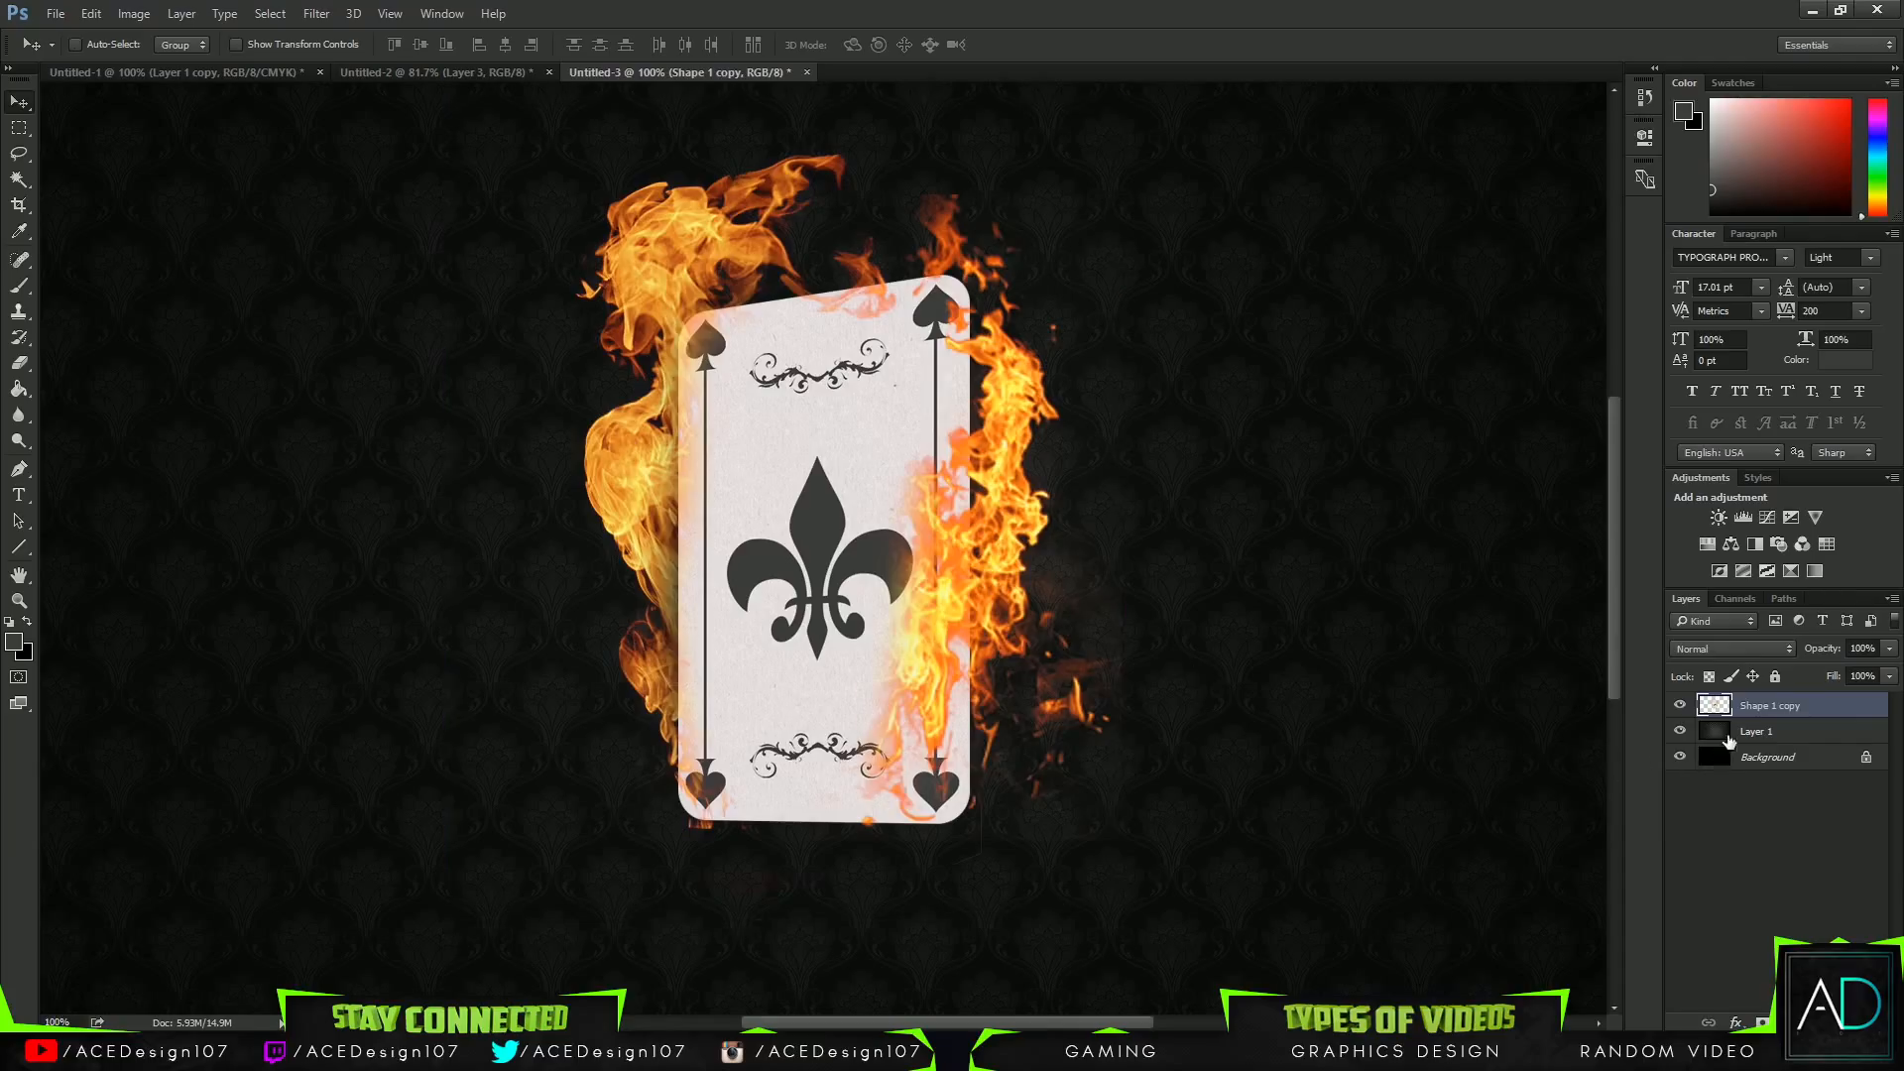
key(ctrl+shift+alt+n)
key(ctrl+z)
key(ctrl+alt+z)
key(ctrl+alt+z)
Try the Dissolve blending mode on the Layer 3 flame and set it to Normal.
click(1735, 649)
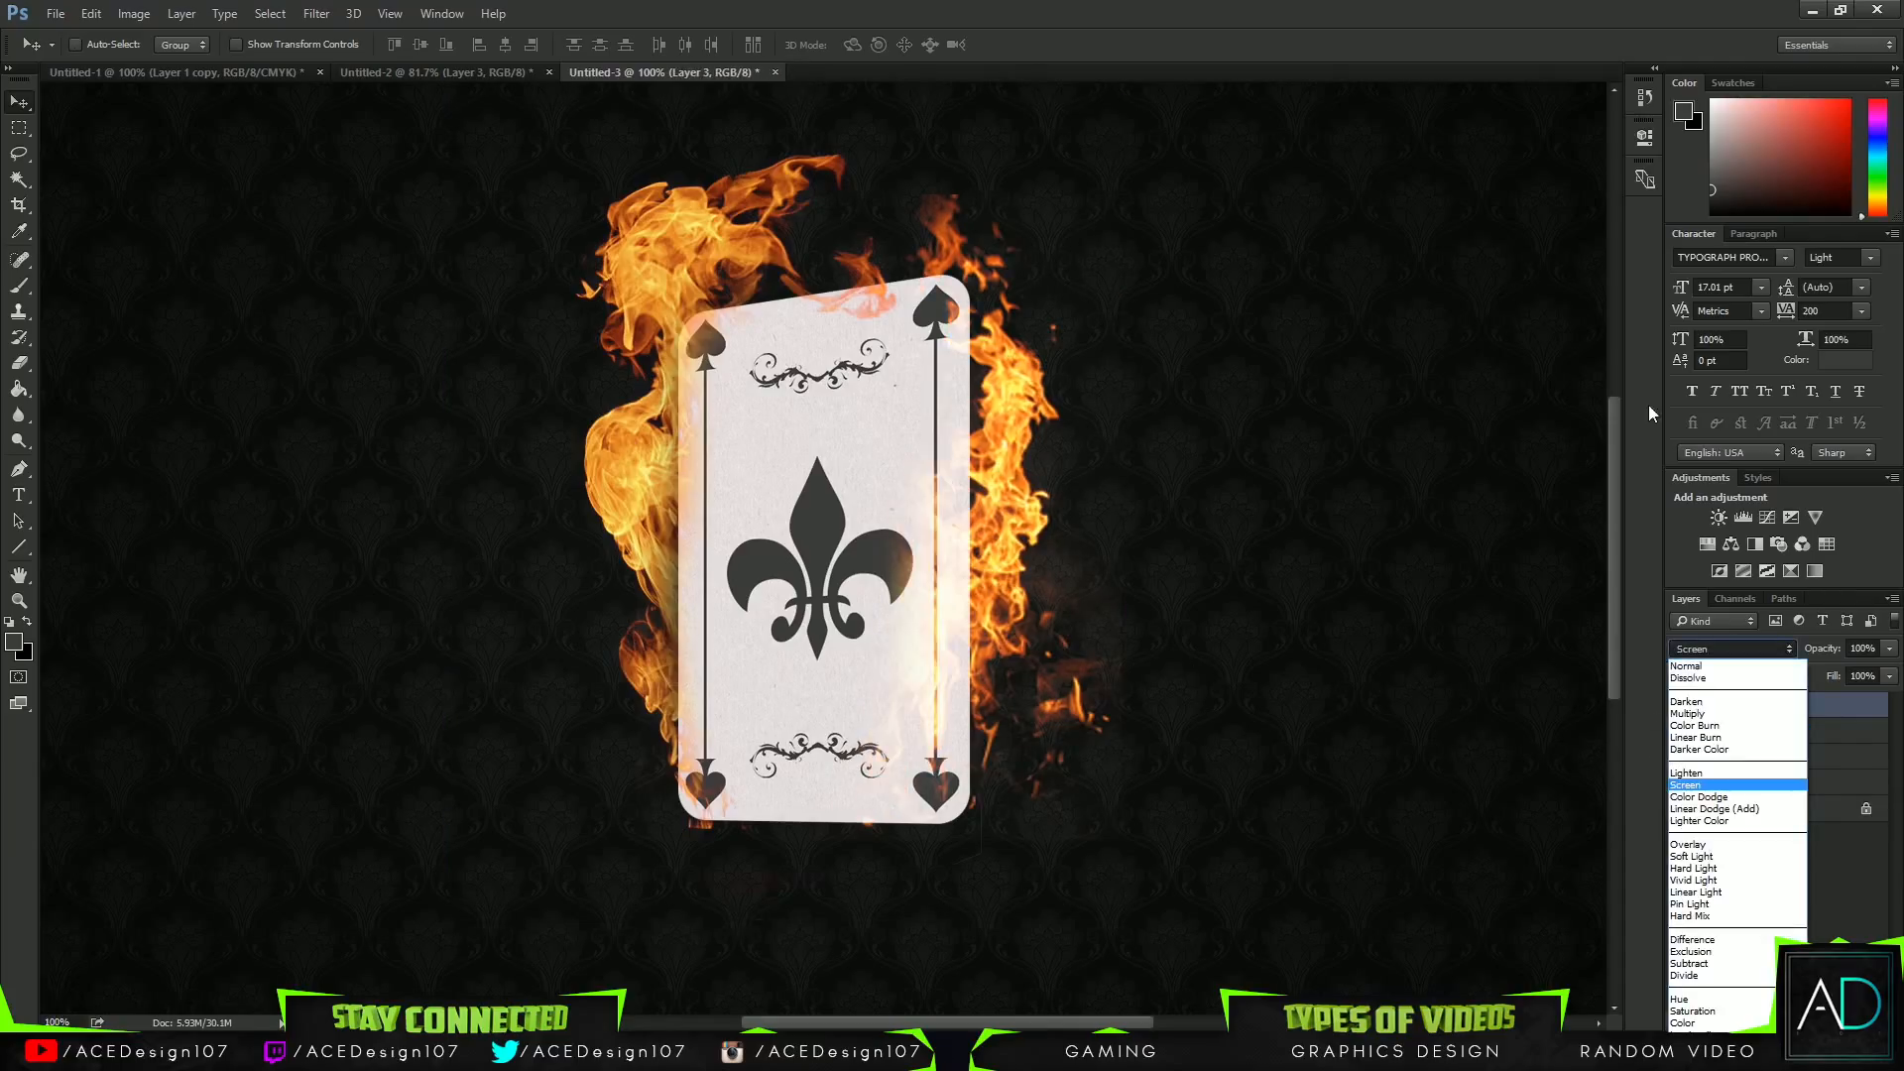
click(1714, 678)
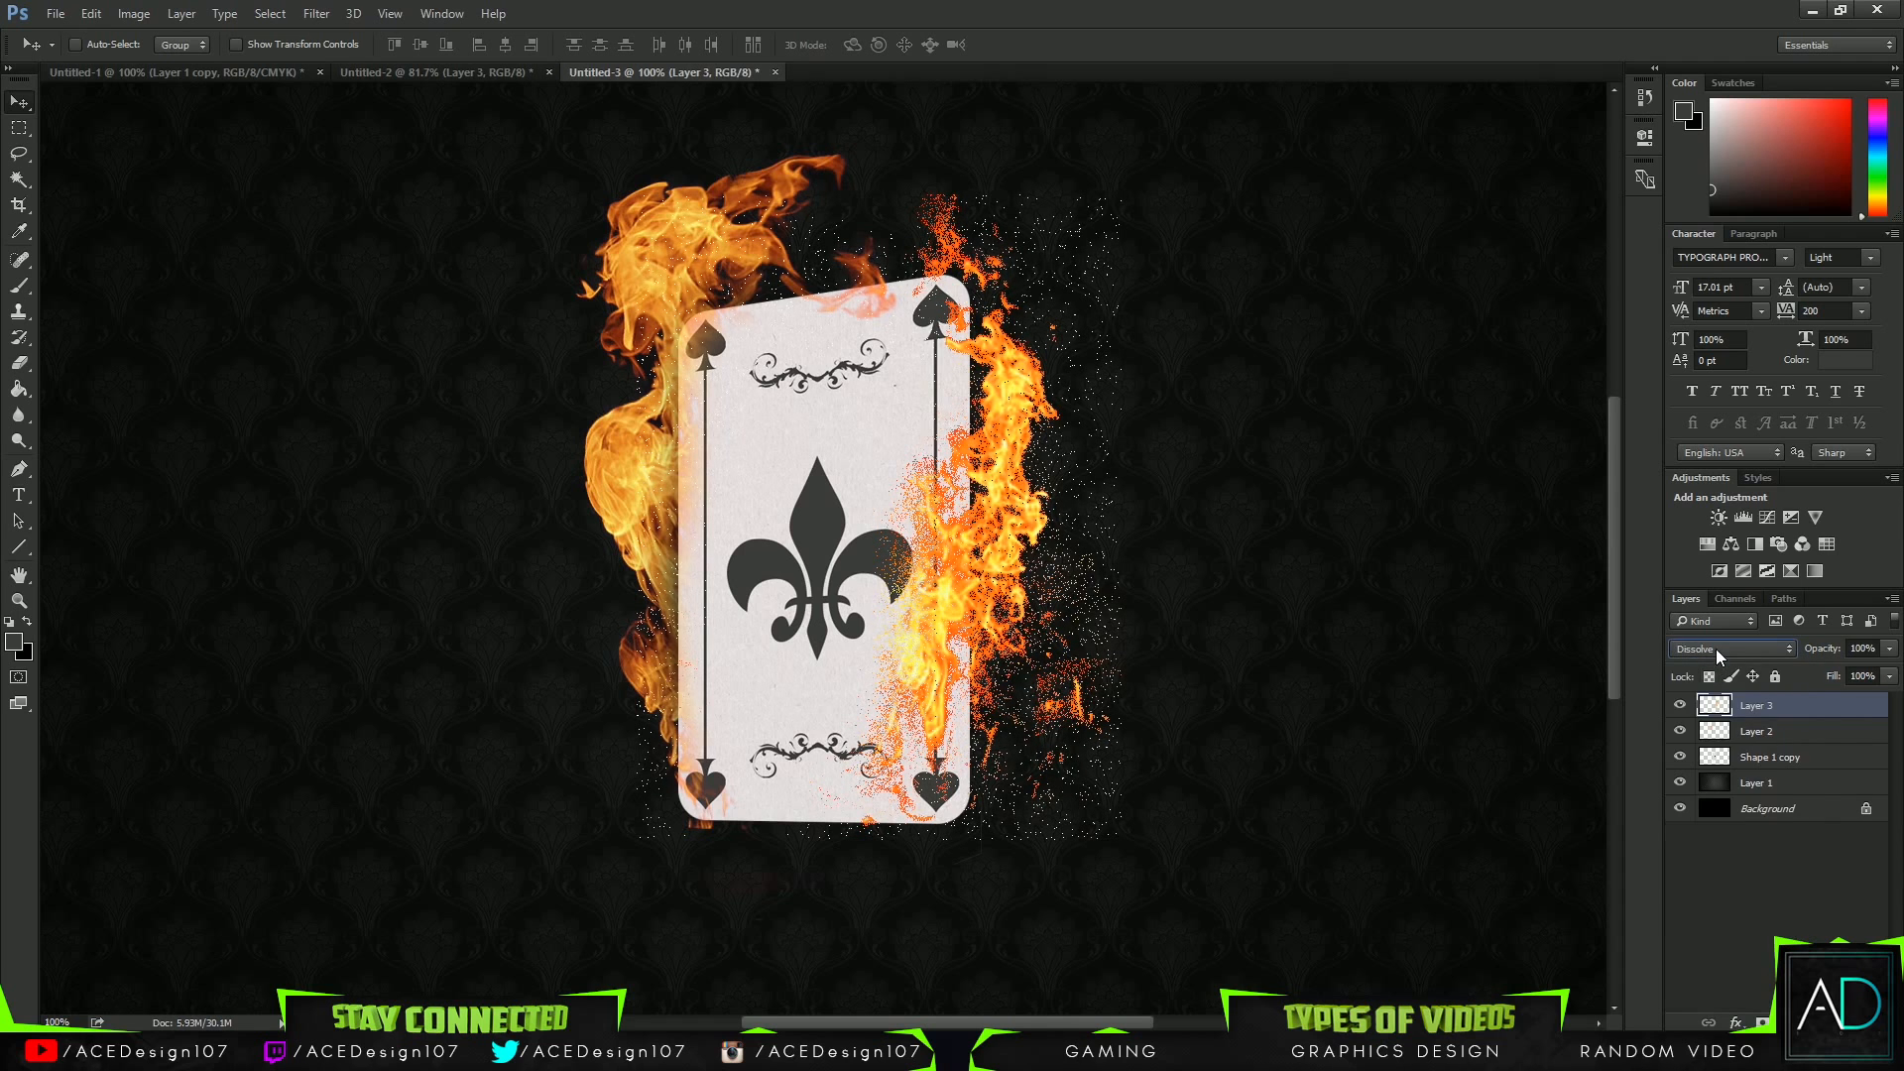
click(1719, 654)
click(1714, 663)
Move the Layer 3 flame outward off the card's face and enlarge it slightly along the right edge.
key(ctrl+t)
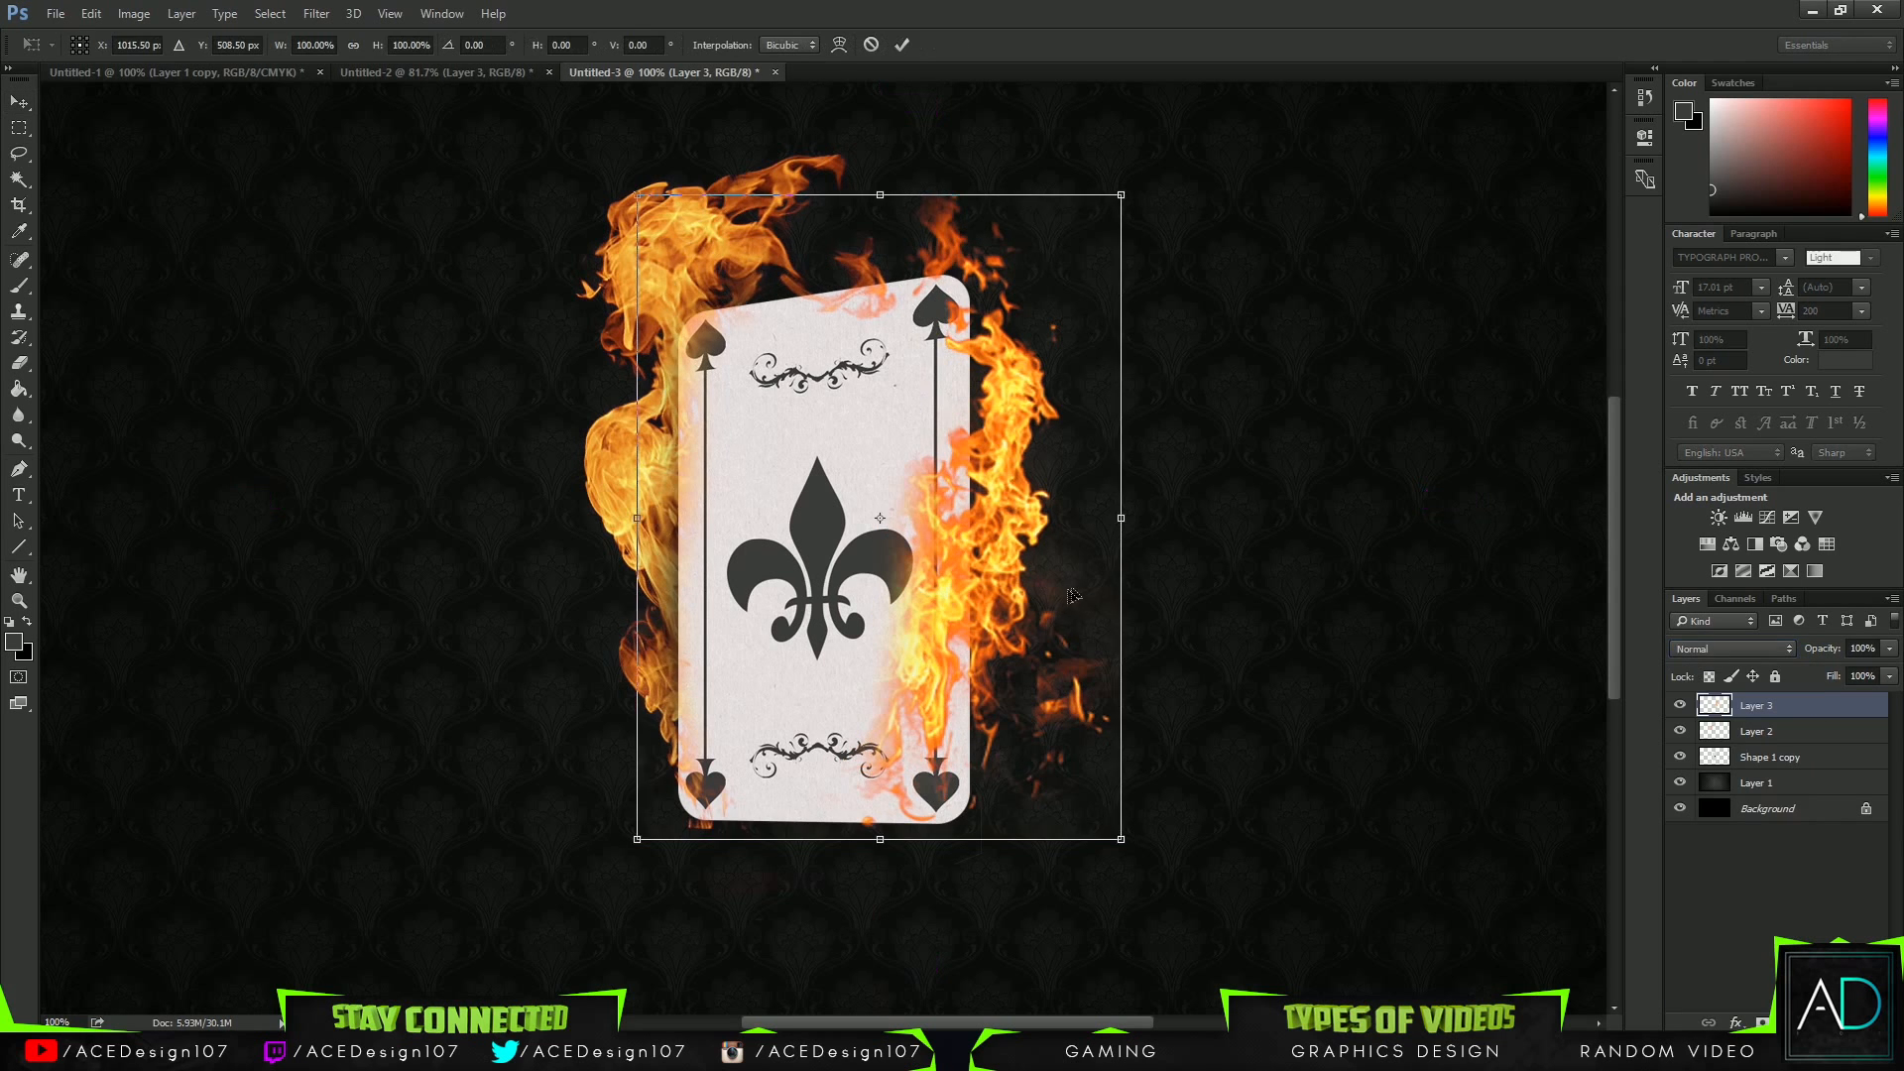
drag(1071, 593, 1113, 585)
key(Return)
key(ctrl+t)
drag(1161, 832, 1217, 903)
drag(1170, 742, 1149, 705)
key(Return)
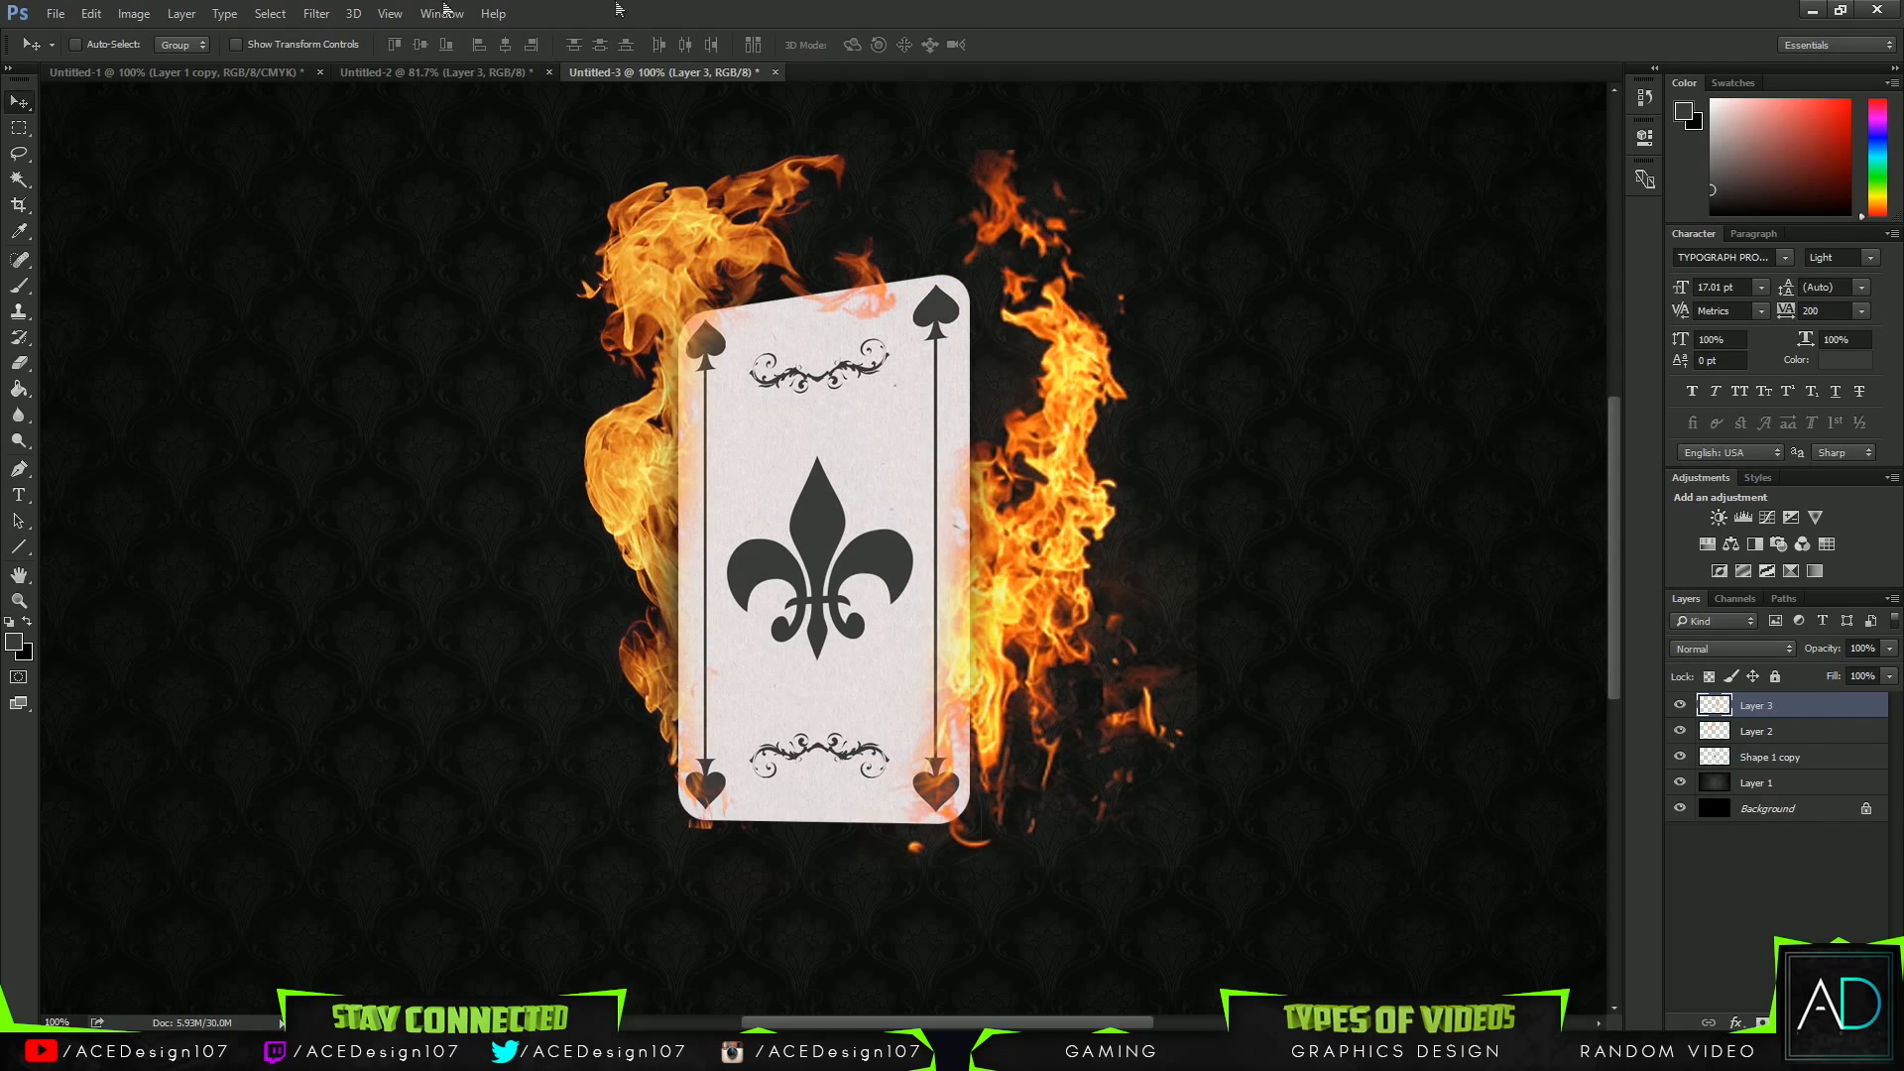
In Untitled-2, show the Layer 2 flame and copy it onto the card in Untitled-3.
click(449, 76)
click(1681, 894)
click(1815, 899)
drag(814, 485, 972, 327)
Shrink the new flame, fit it over the card's upper right corner and set its blending mode to Screen.
key(ctrl+t)
drag(1219, 958, 823, 471)
drag(757, 278, 1040, 327)
drag(1102, 528, 1078, 501)
drag(961, 367, 971, 456)
drag(764, 182, 702, 107)
drag(1069, 353, 1076, 383)
key(Return)
click(1674, 649)
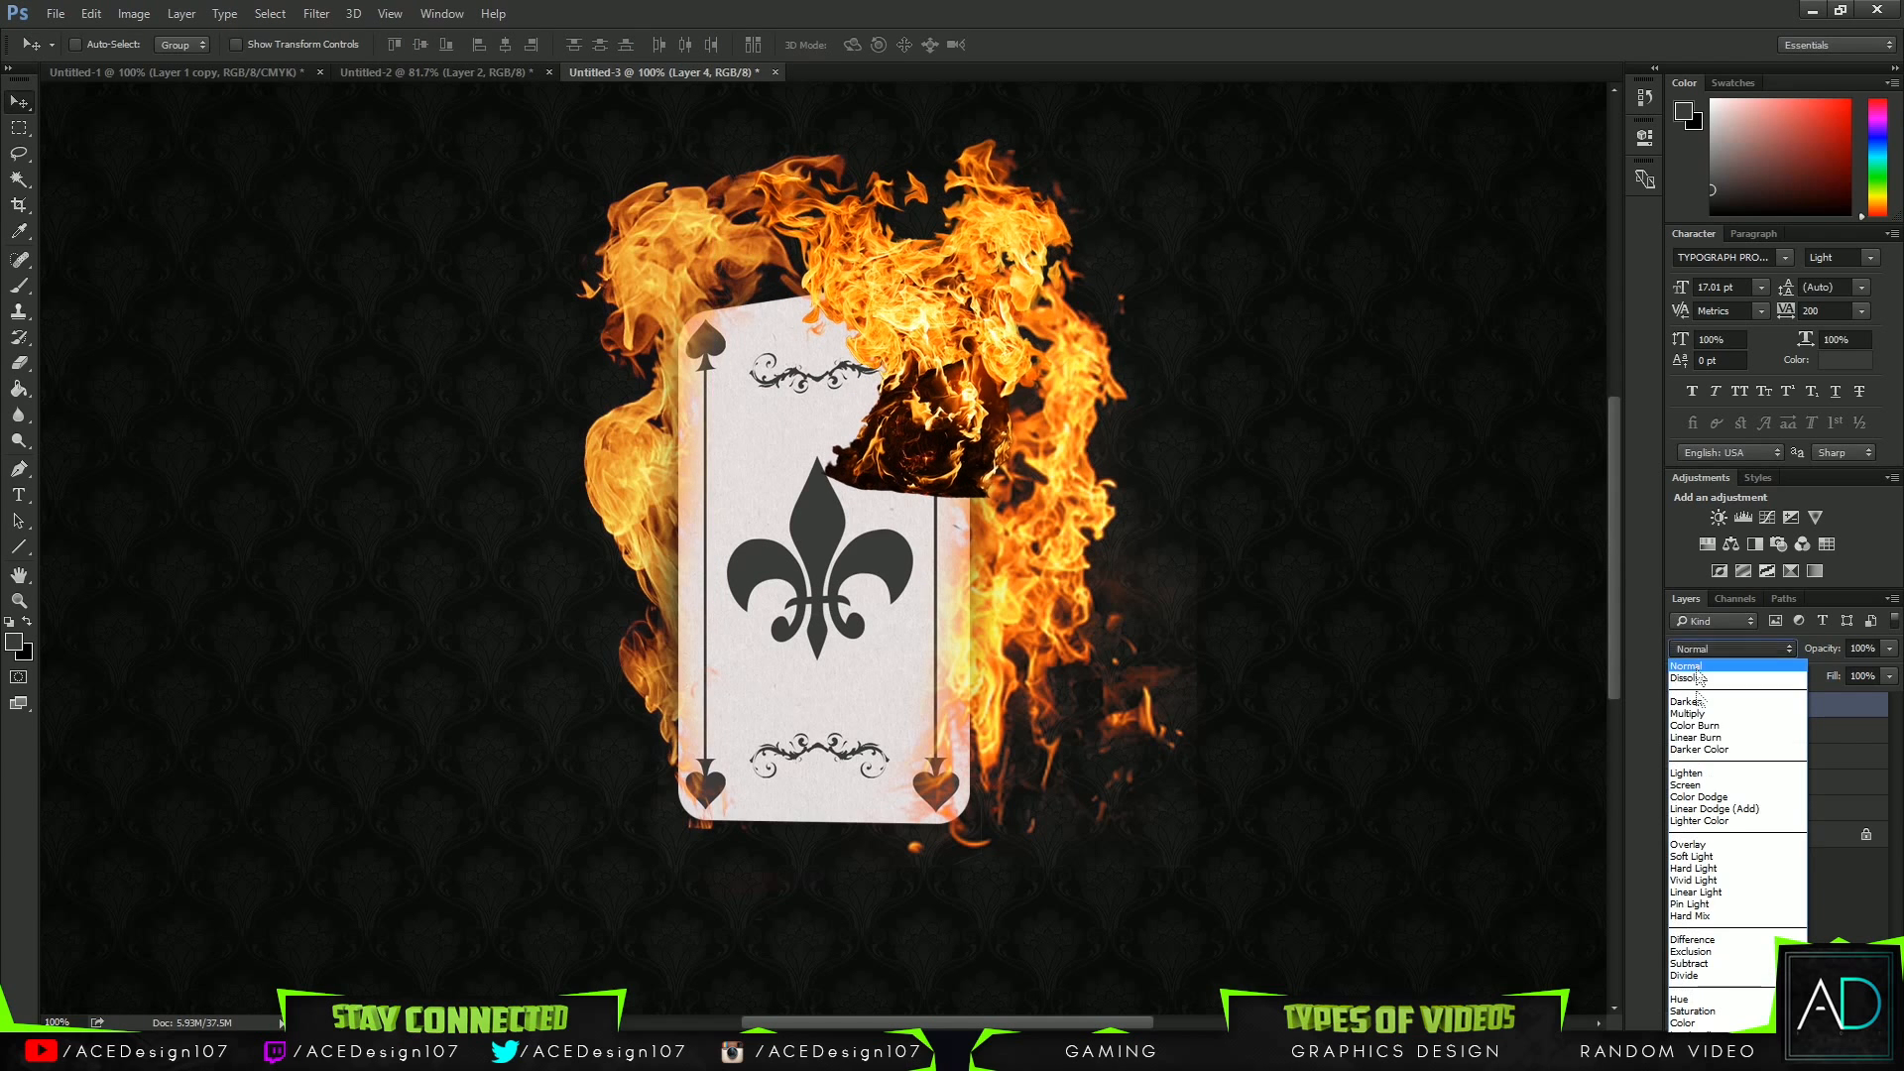
click(1698, 788)
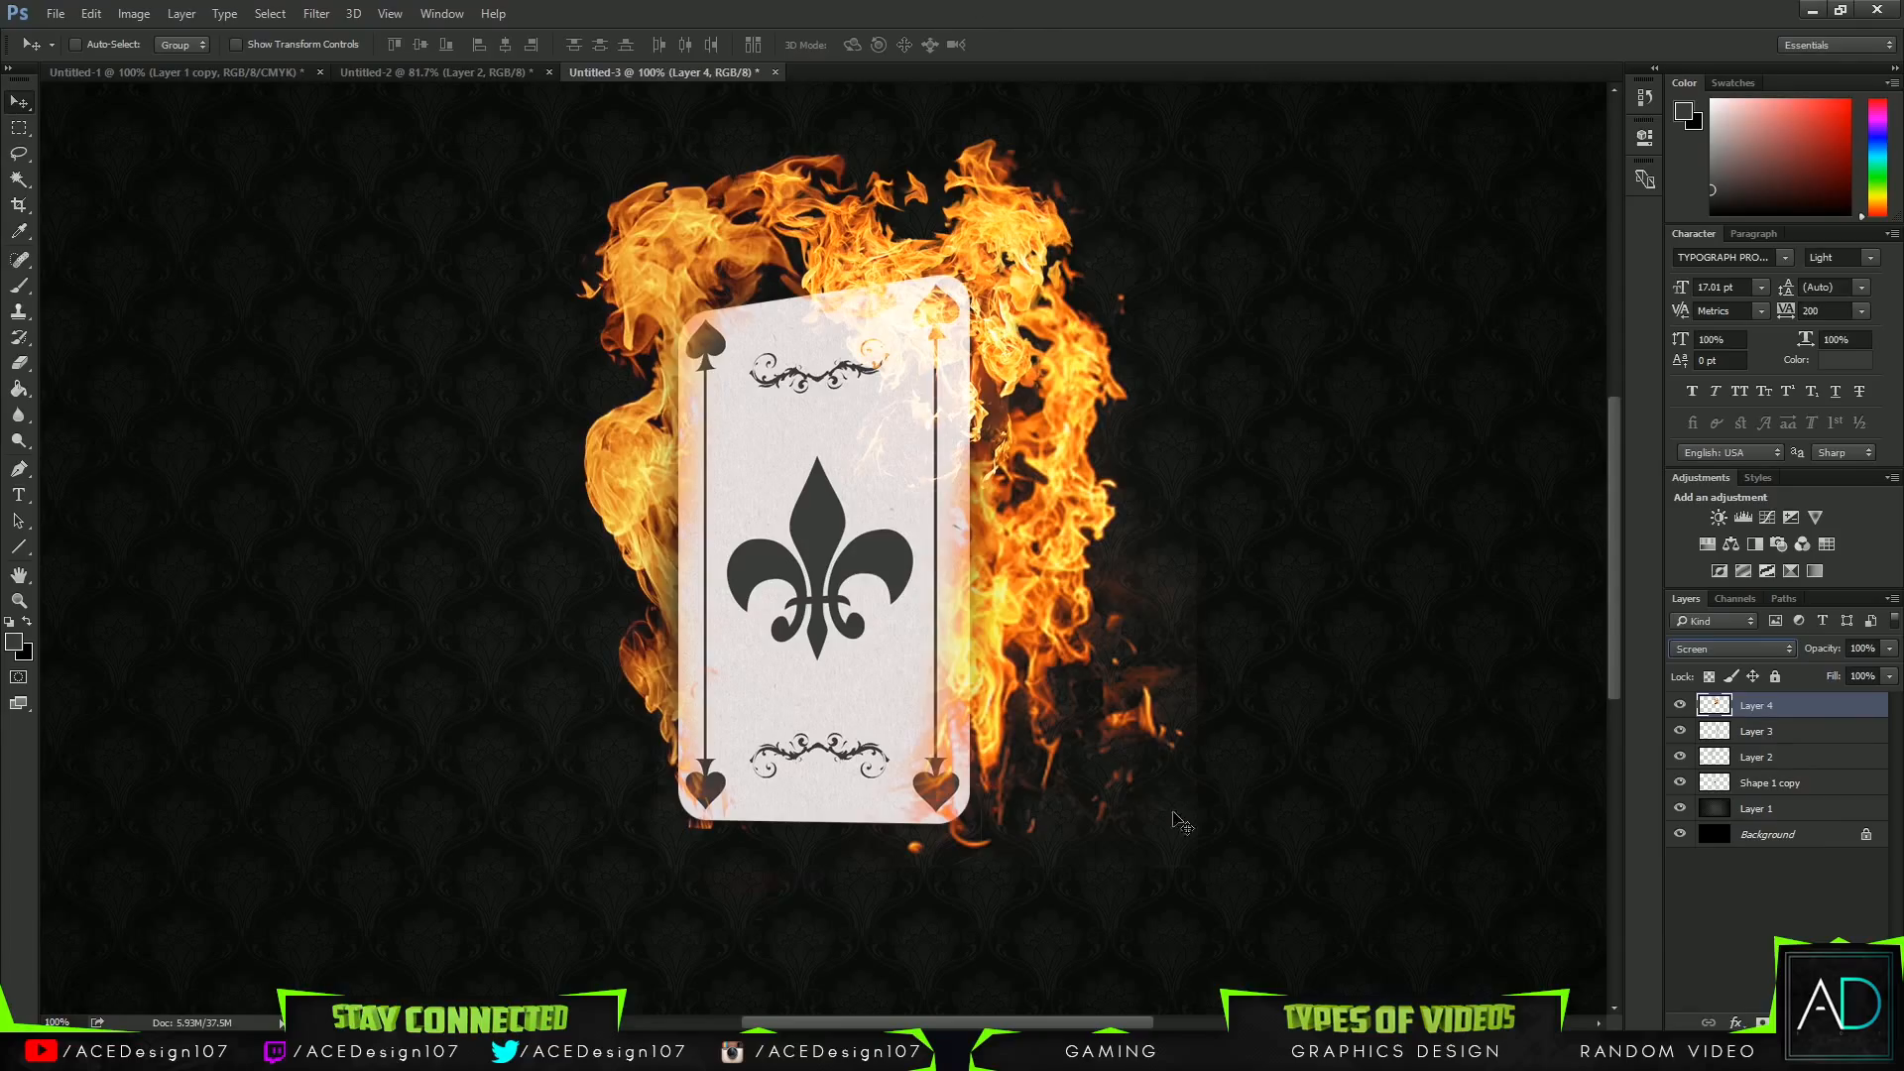
Erase the stray embers beside the Layer 3 flame and the Layer 4 flame parts covering the card's upper face.
key(e)
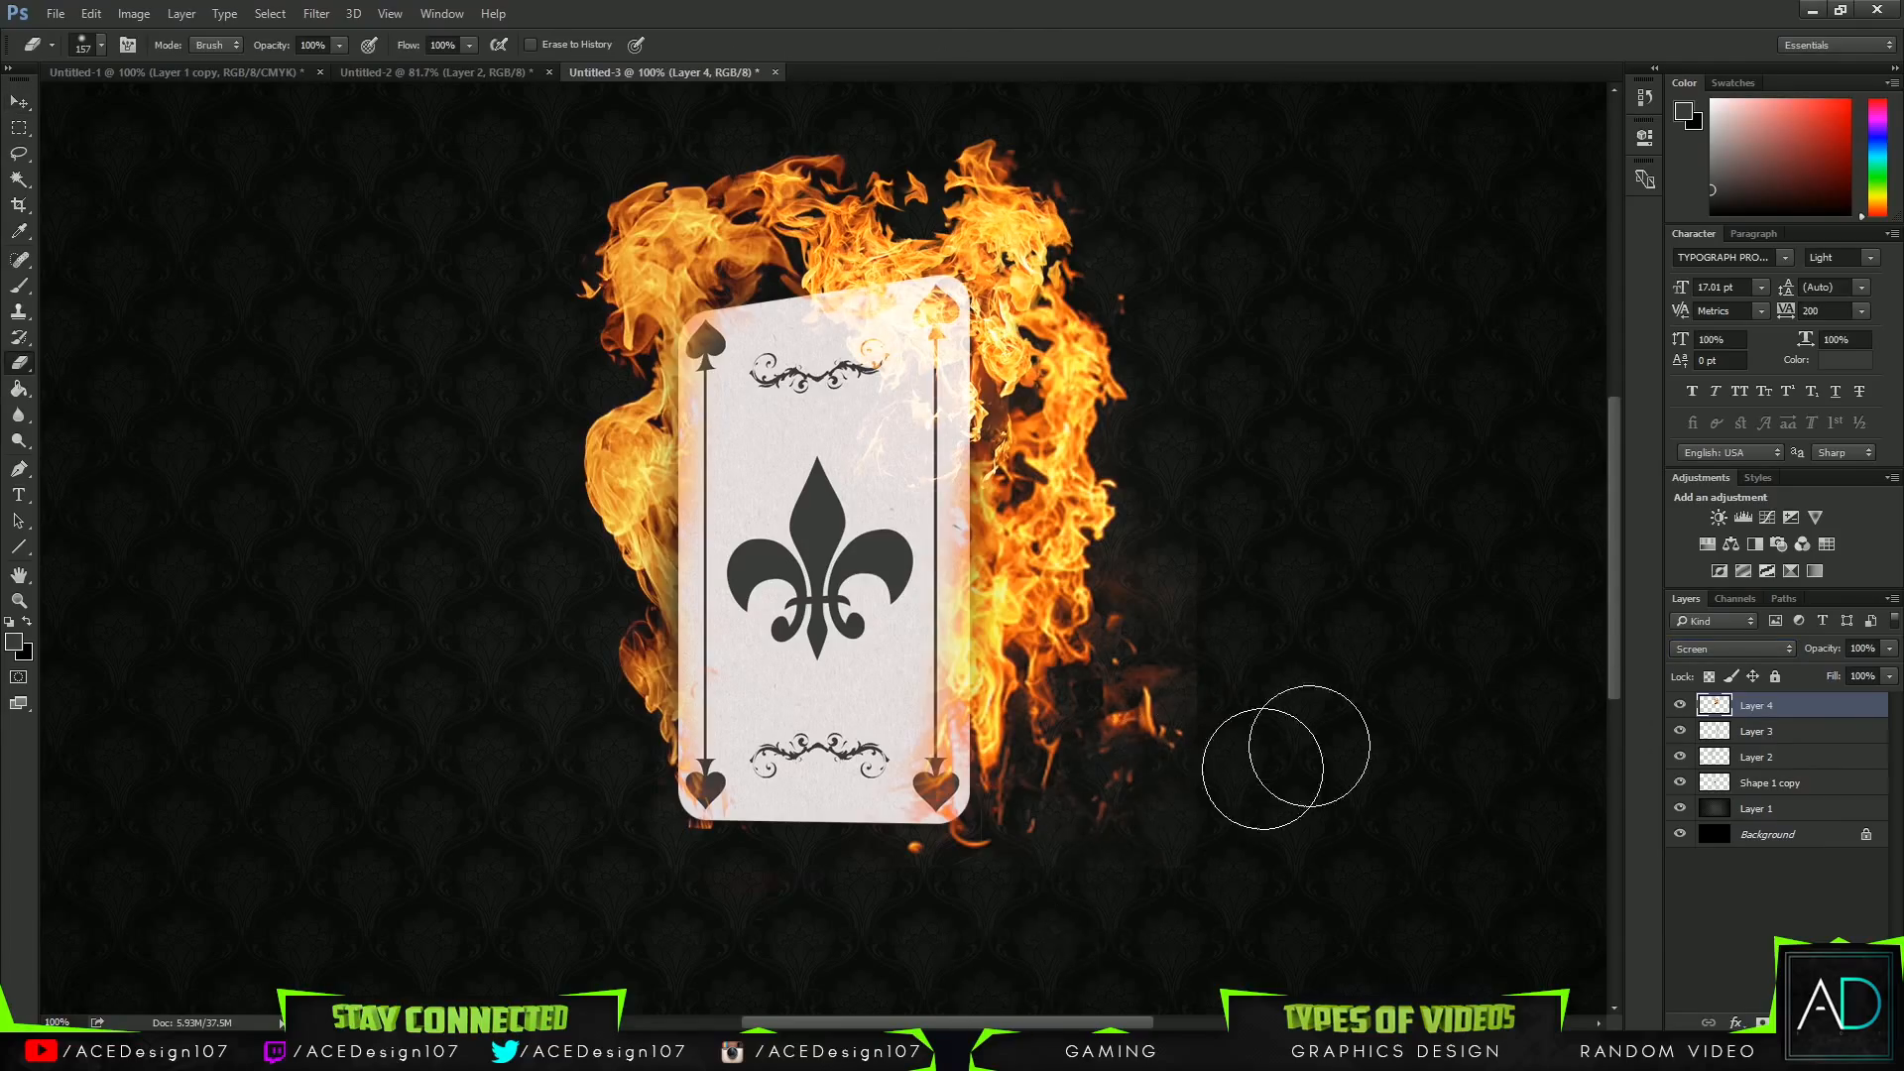
click(1845, 743)
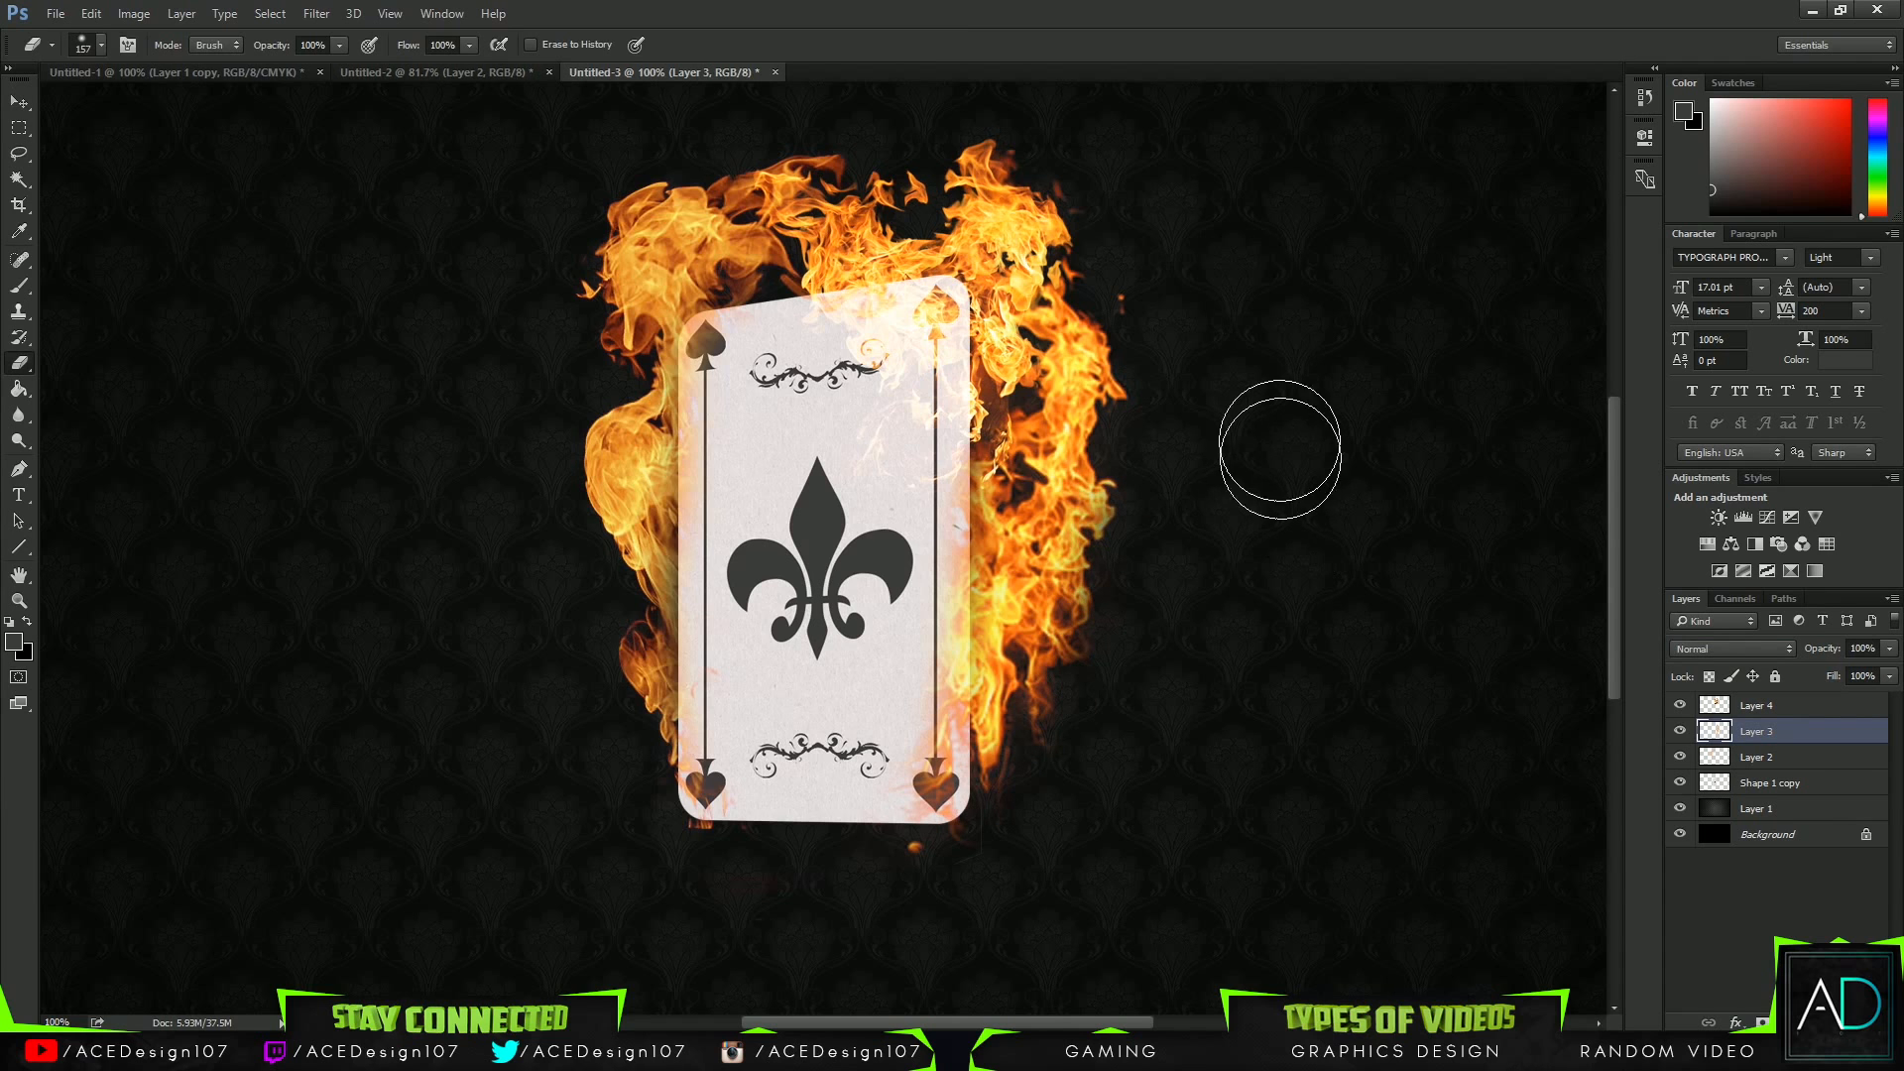
click(1800, 706)
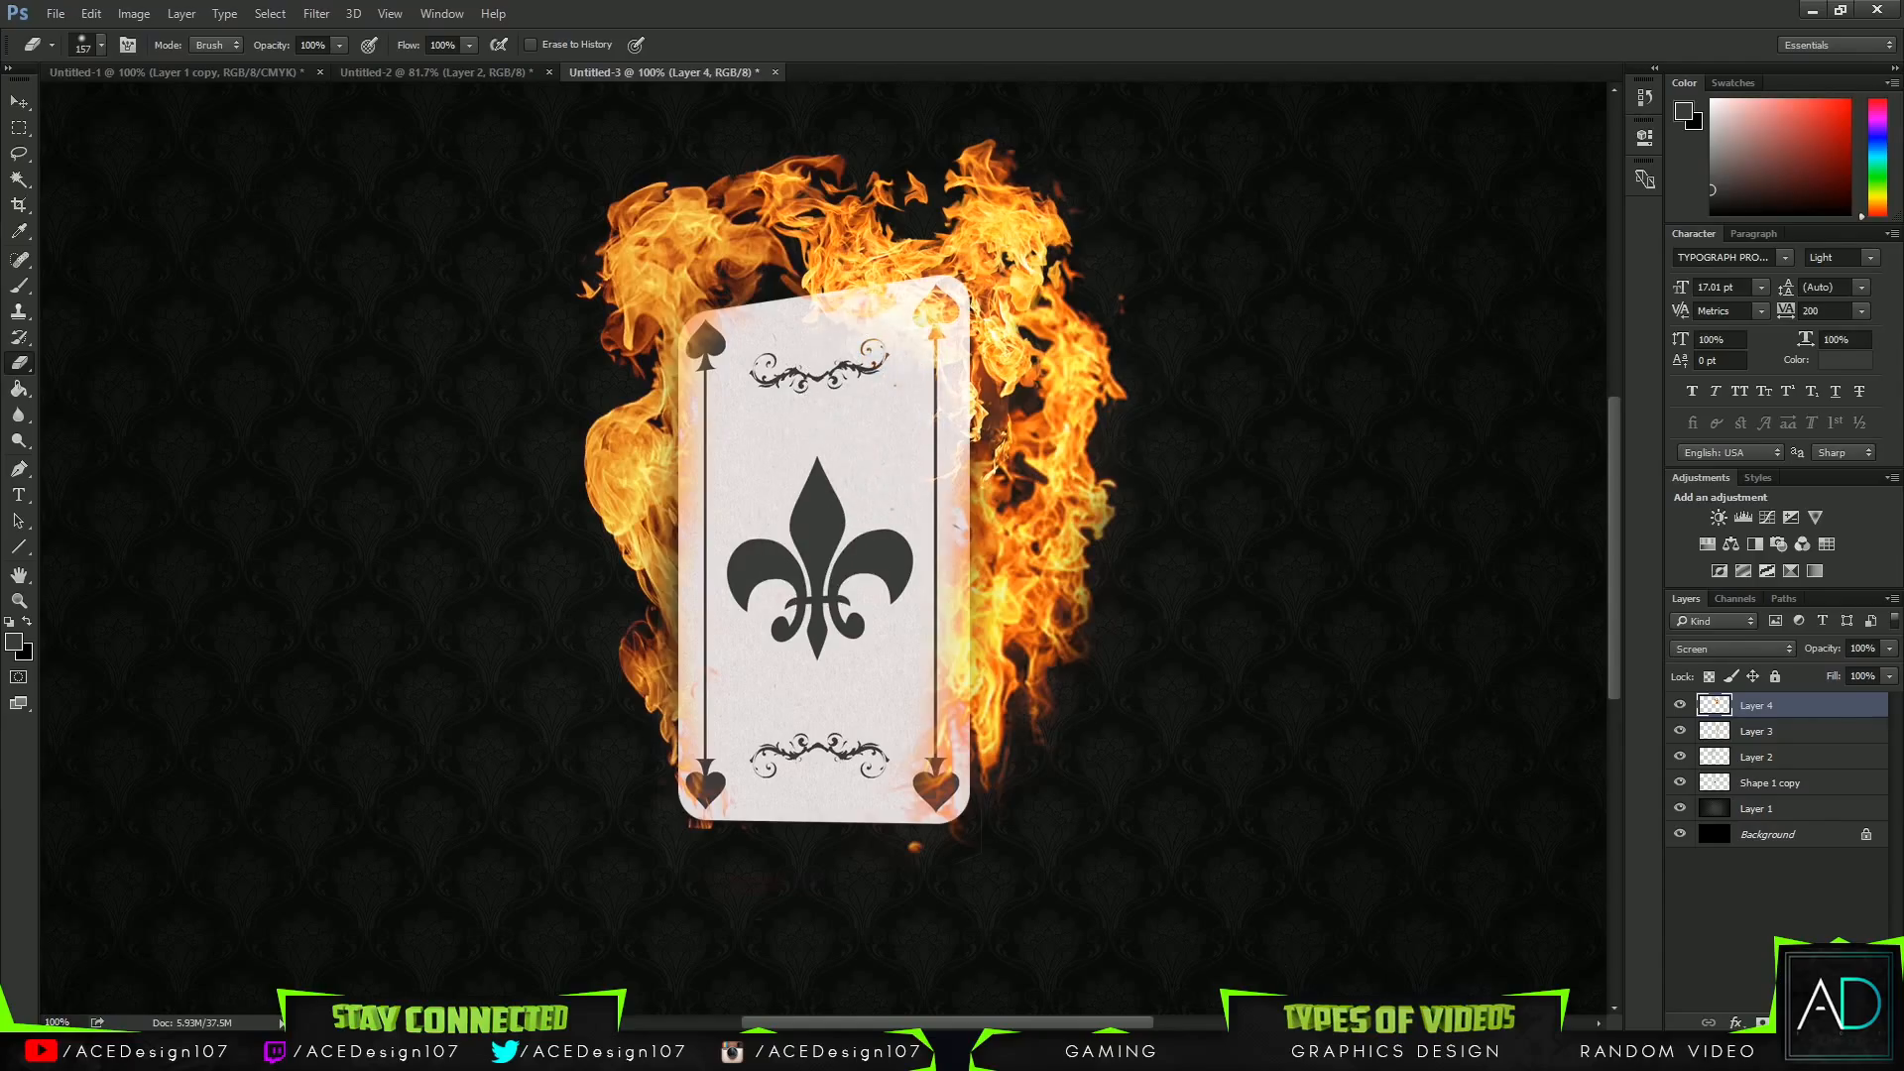
mouse_move(854, 366)
mouse_down()
mouse_move(882, 393)
mouse_move(852, 357)
mouse_move(911, 346)
mouse_move(866, 394)
mouse_move(896, 342)
mouse_move(870, 379)
mouse_move(871, 456)
mouse_move(885, 406)
mouse_move(864, 448)
mouse_move(844, 353)
mouse_up()
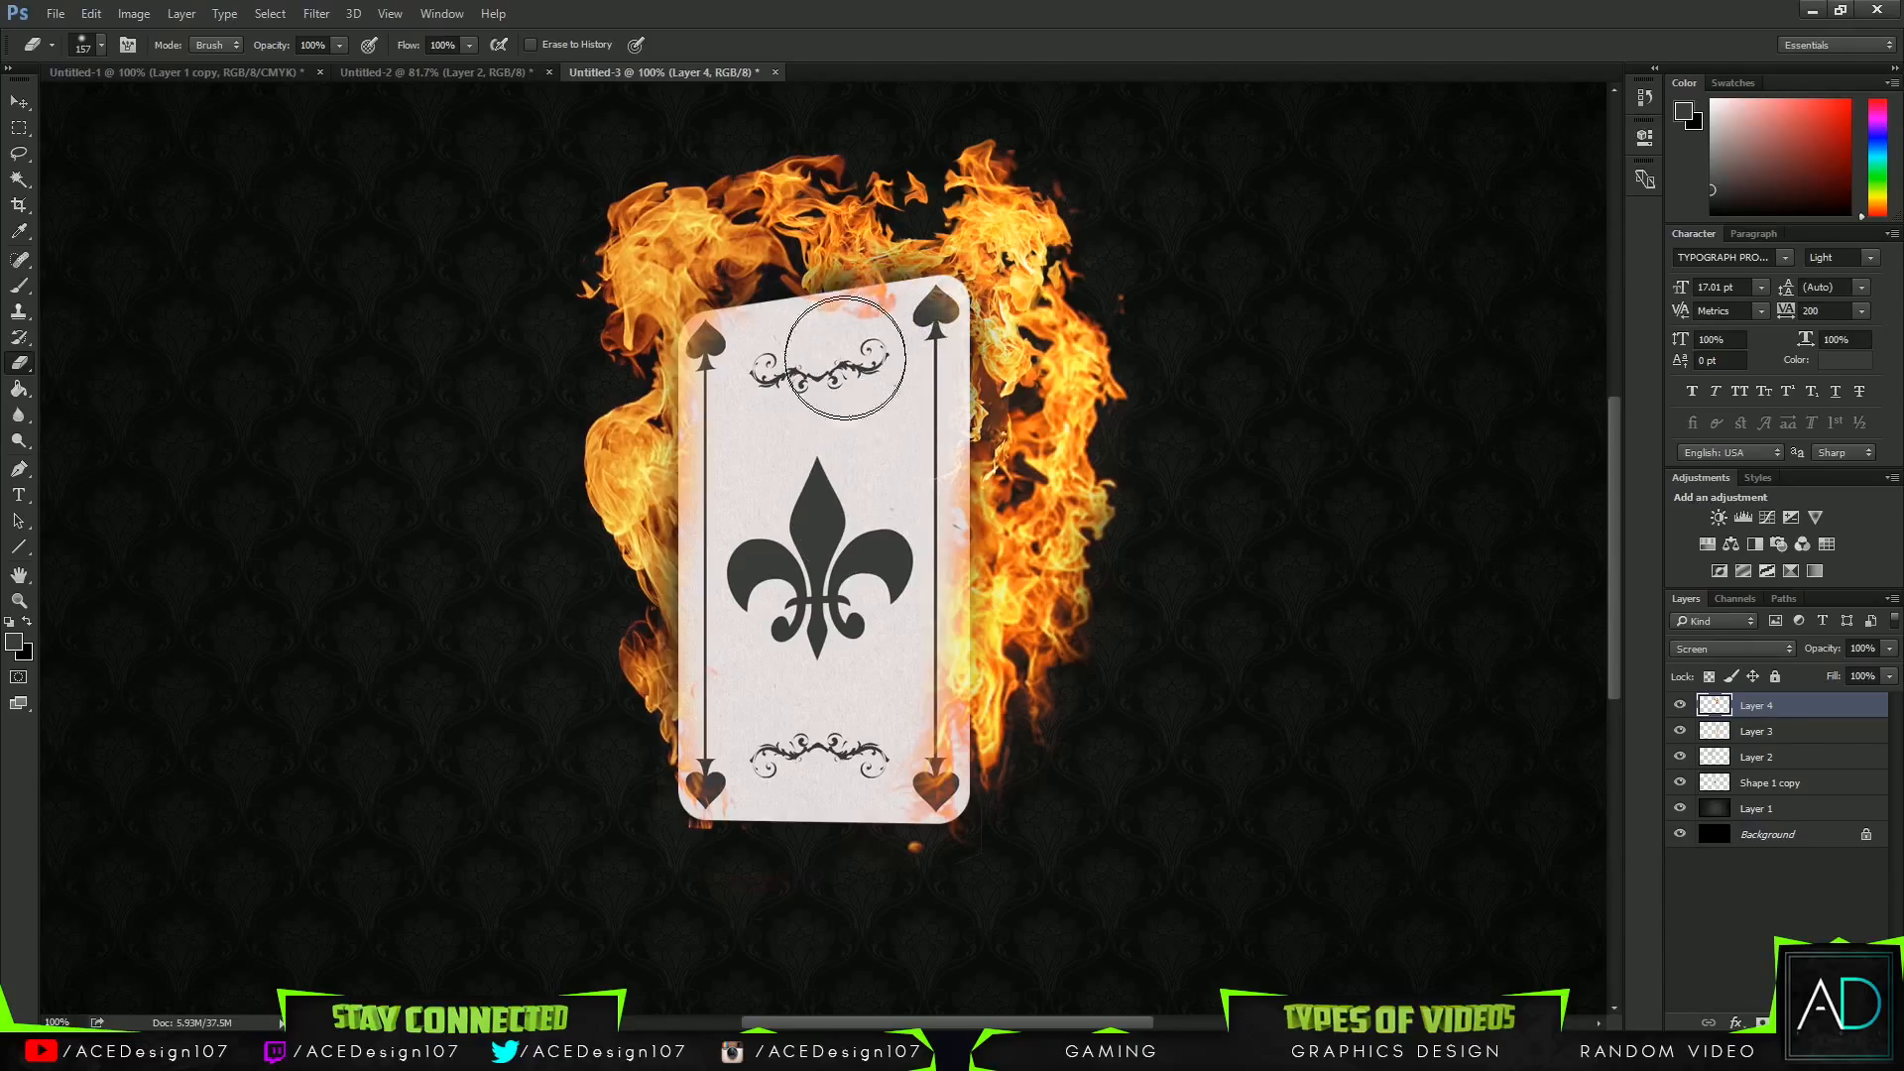
Erase the Layer 2 flame remnants overlapping the card's top and upper left side.
click(1840, 734)
click(1806, 757)
mouse_move(853, 356)
mouse_down()
mouse_move(842, 404)
mouse_move(863, 357)
mouse_move(823, 317)
mouse_move(867, 346)
mouse_move(779, 706)
mouse_move(724, 420)
mouse_up()
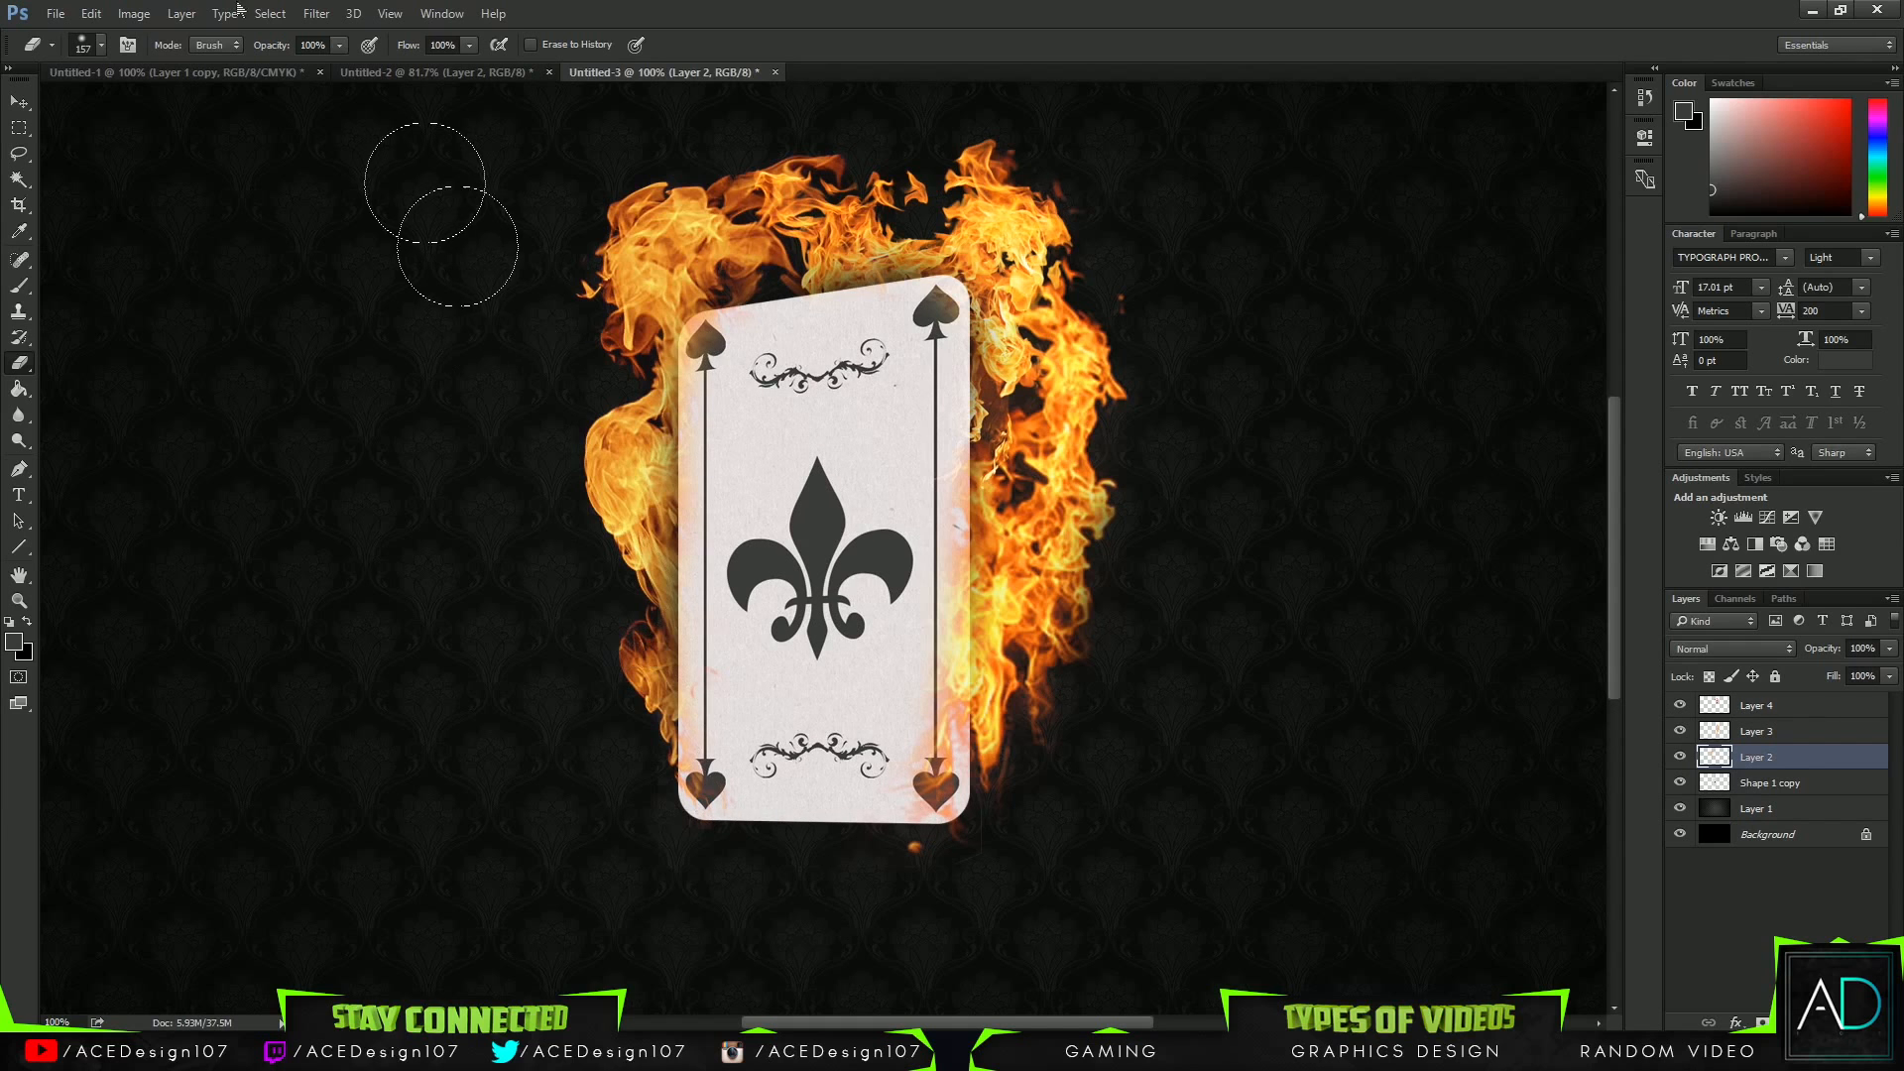
Check the finished design in Untitled-1, hide Layer 2 in Untitled-2, show the Layer 1 flame and copy it onto the card in Untitled-3.
click(220, 74)
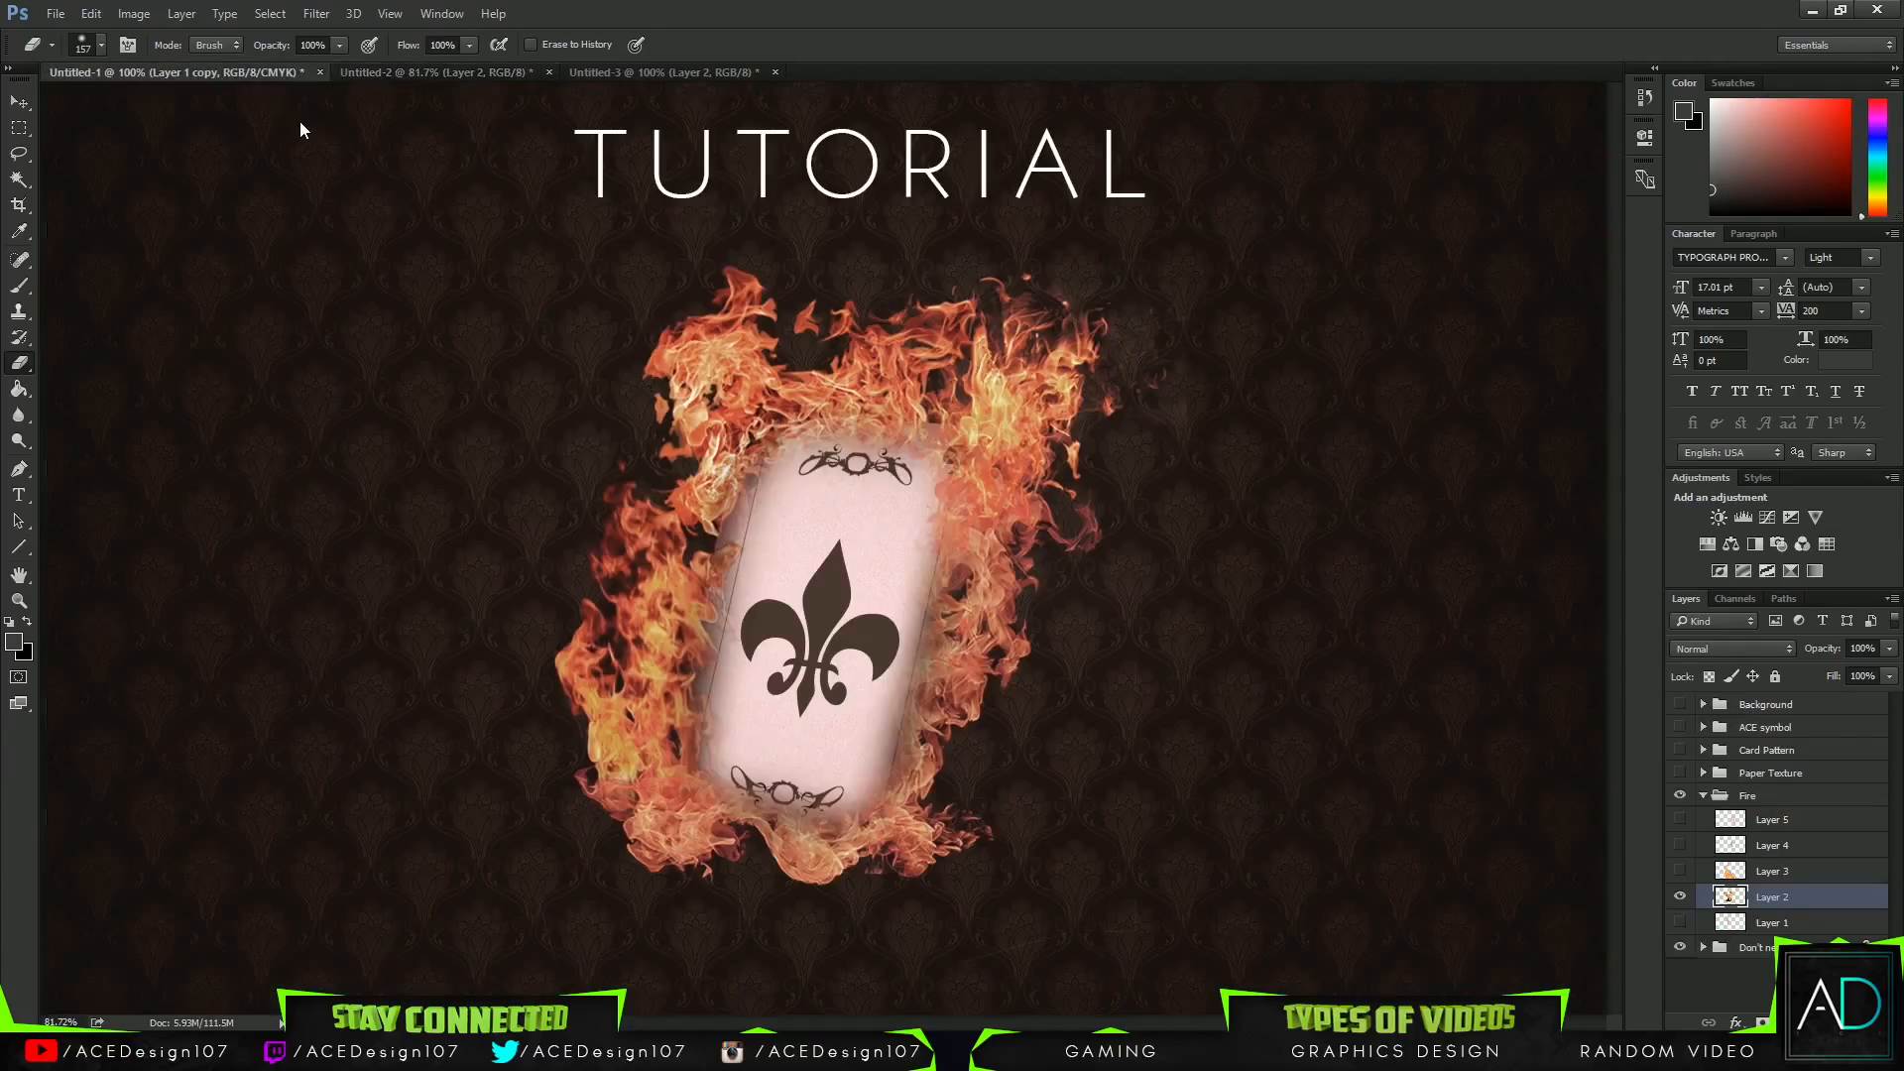
click(421, 72)
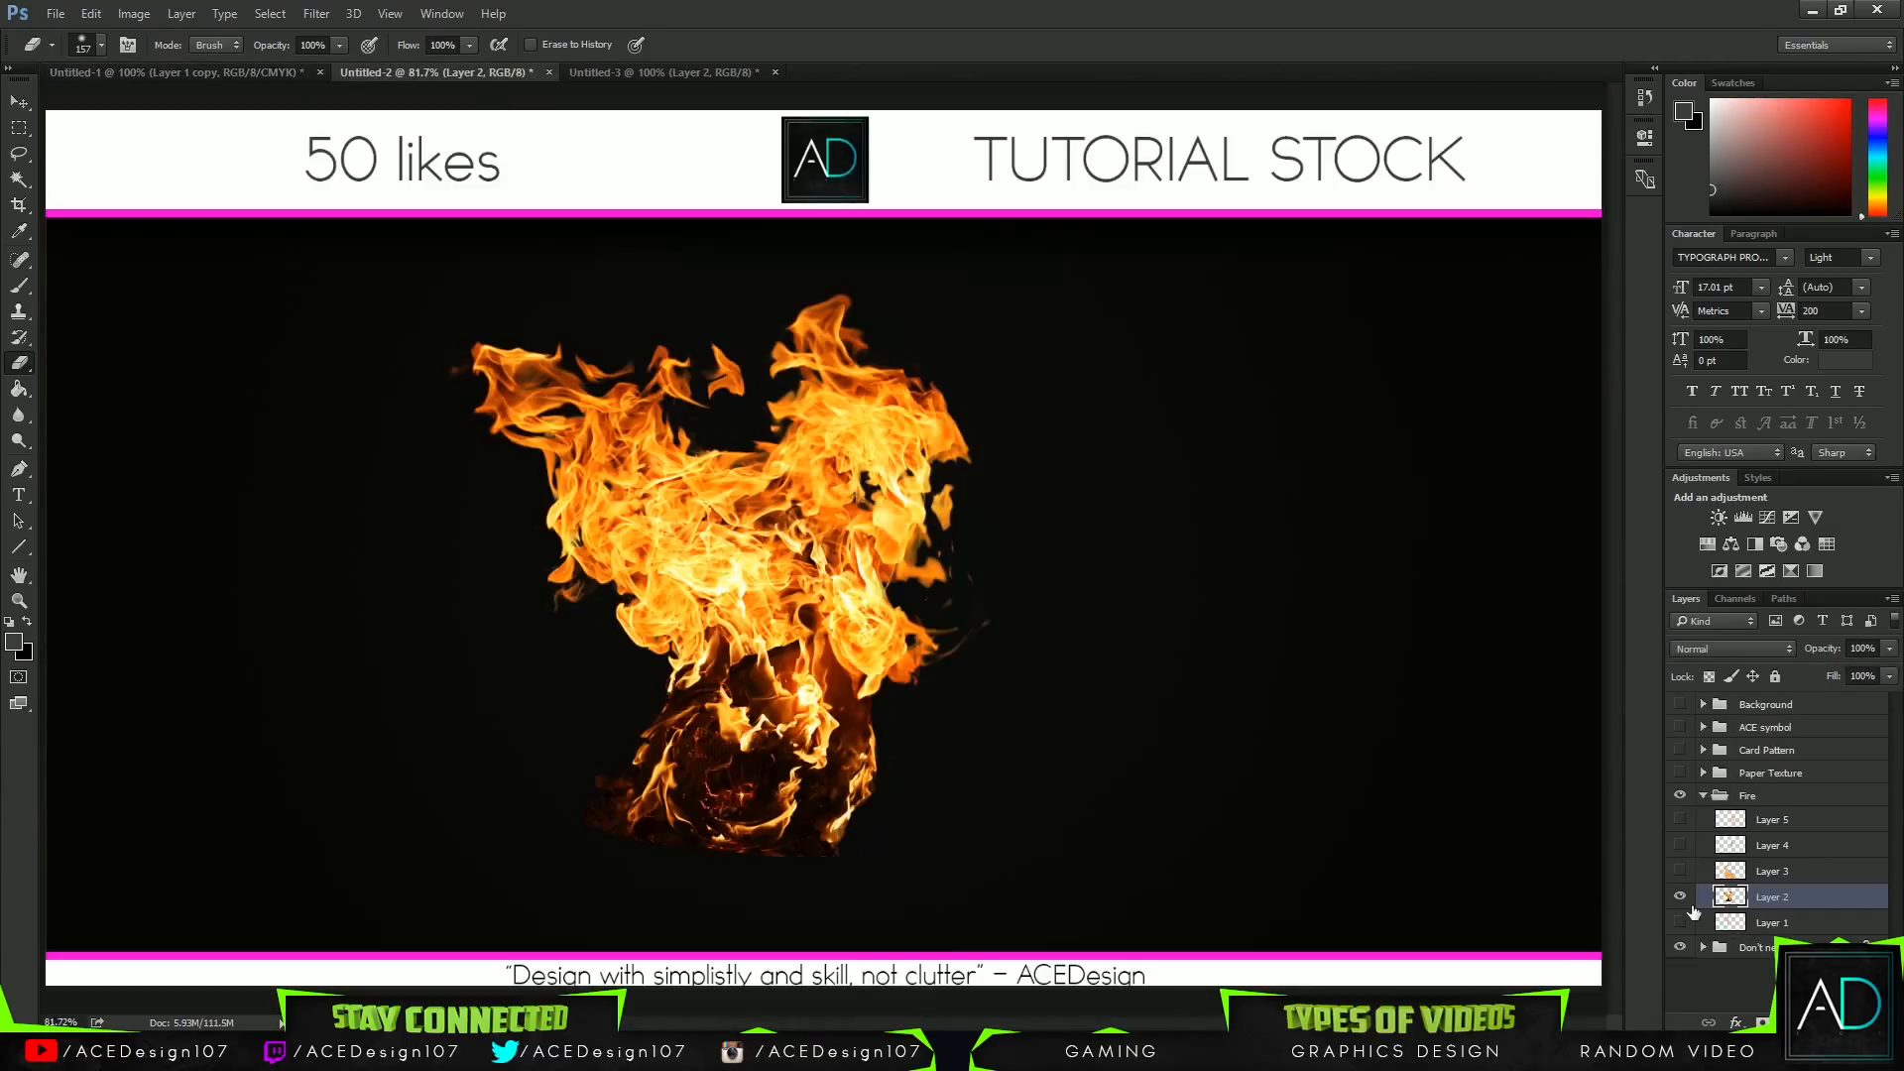
click(1678, 896)
click(1679, 923)
click(1771, 922)
key(v)
drag(741, 458, 765, 532)
Scale down the Layer 5 flame, place it along the card's left edge and erase the parts overlapping the card's face.
key(ctrl+t)
right_click(740, 433)
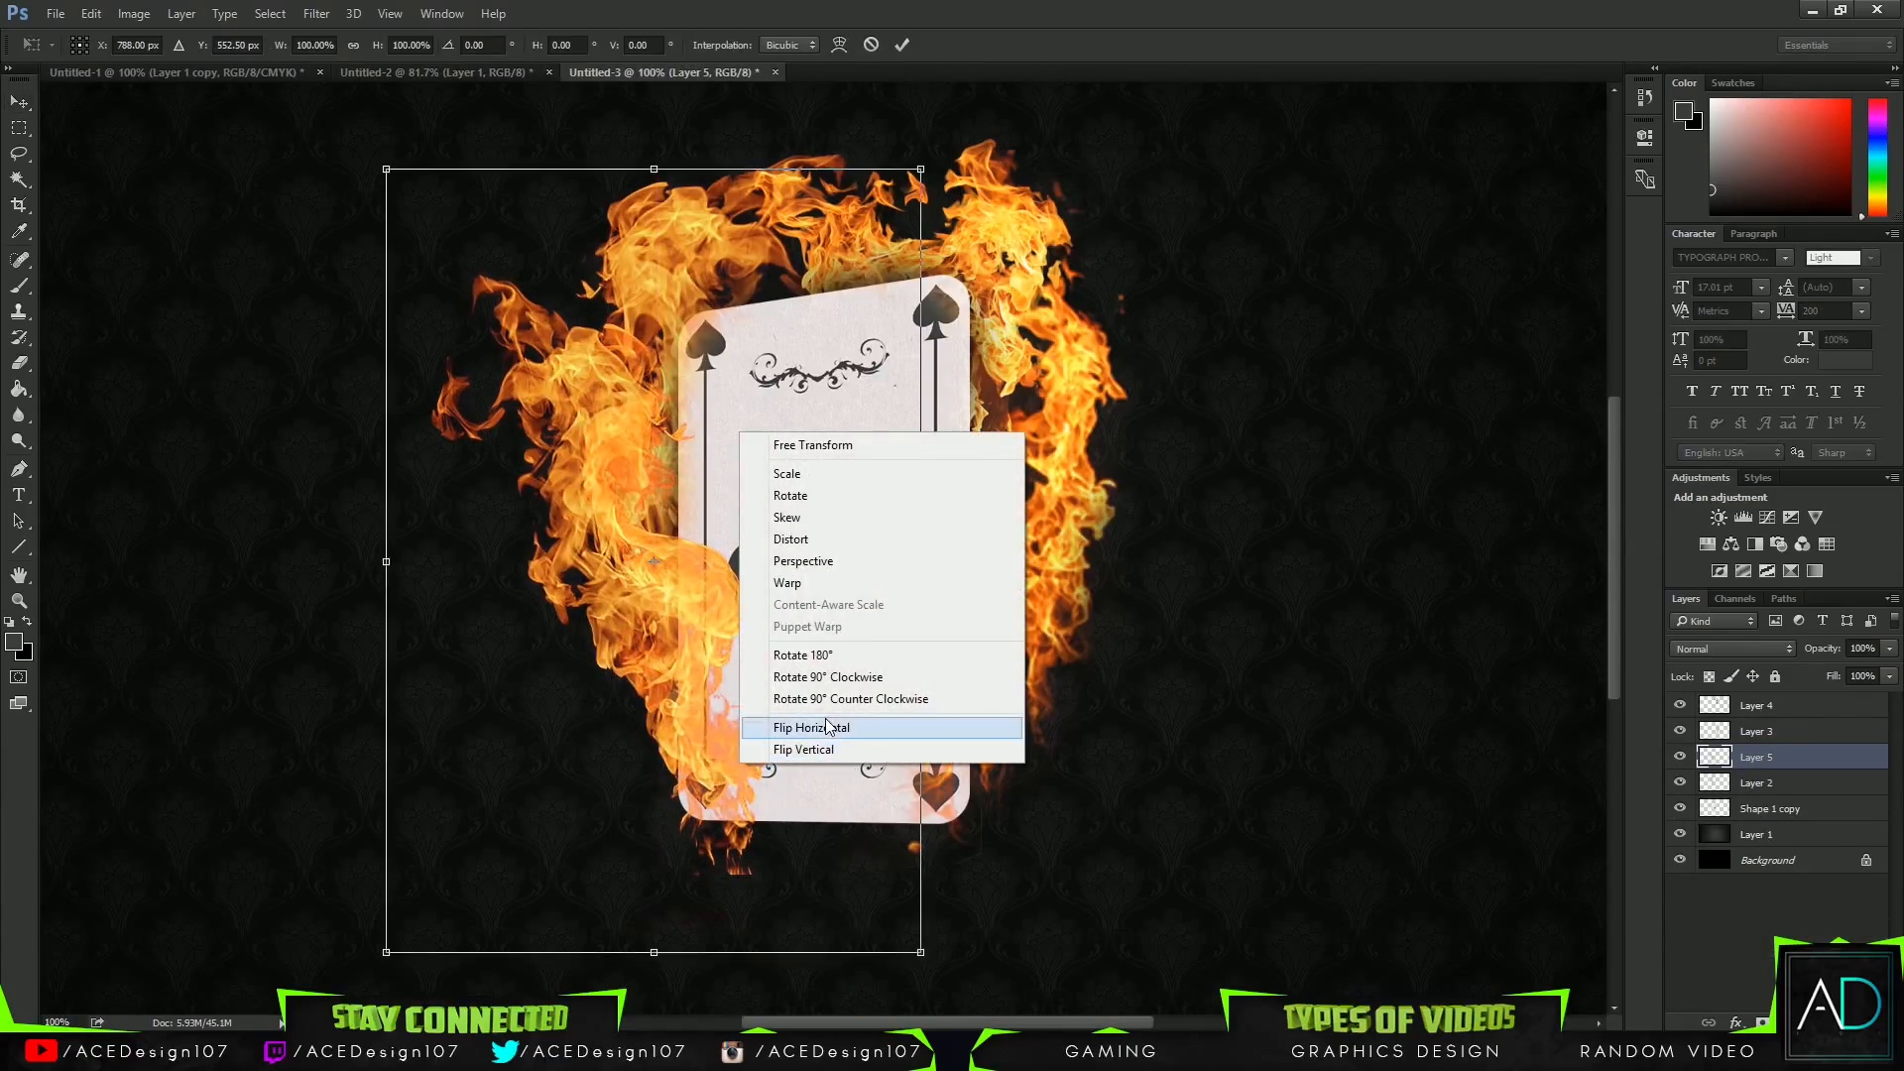
click(948, 558)
key(Return)
key(ctrl+t)
drag(950, 951, 767, 742)
drag(701, 653, 782, 813)
key(Return)
key(e)
mouse_move(781, 823)
mouse_down()
mouse_move(744, 600)
mouse_move(762, 613)
mouse_move(765, 672)
mouse_move(739, 580)
mouse_up()
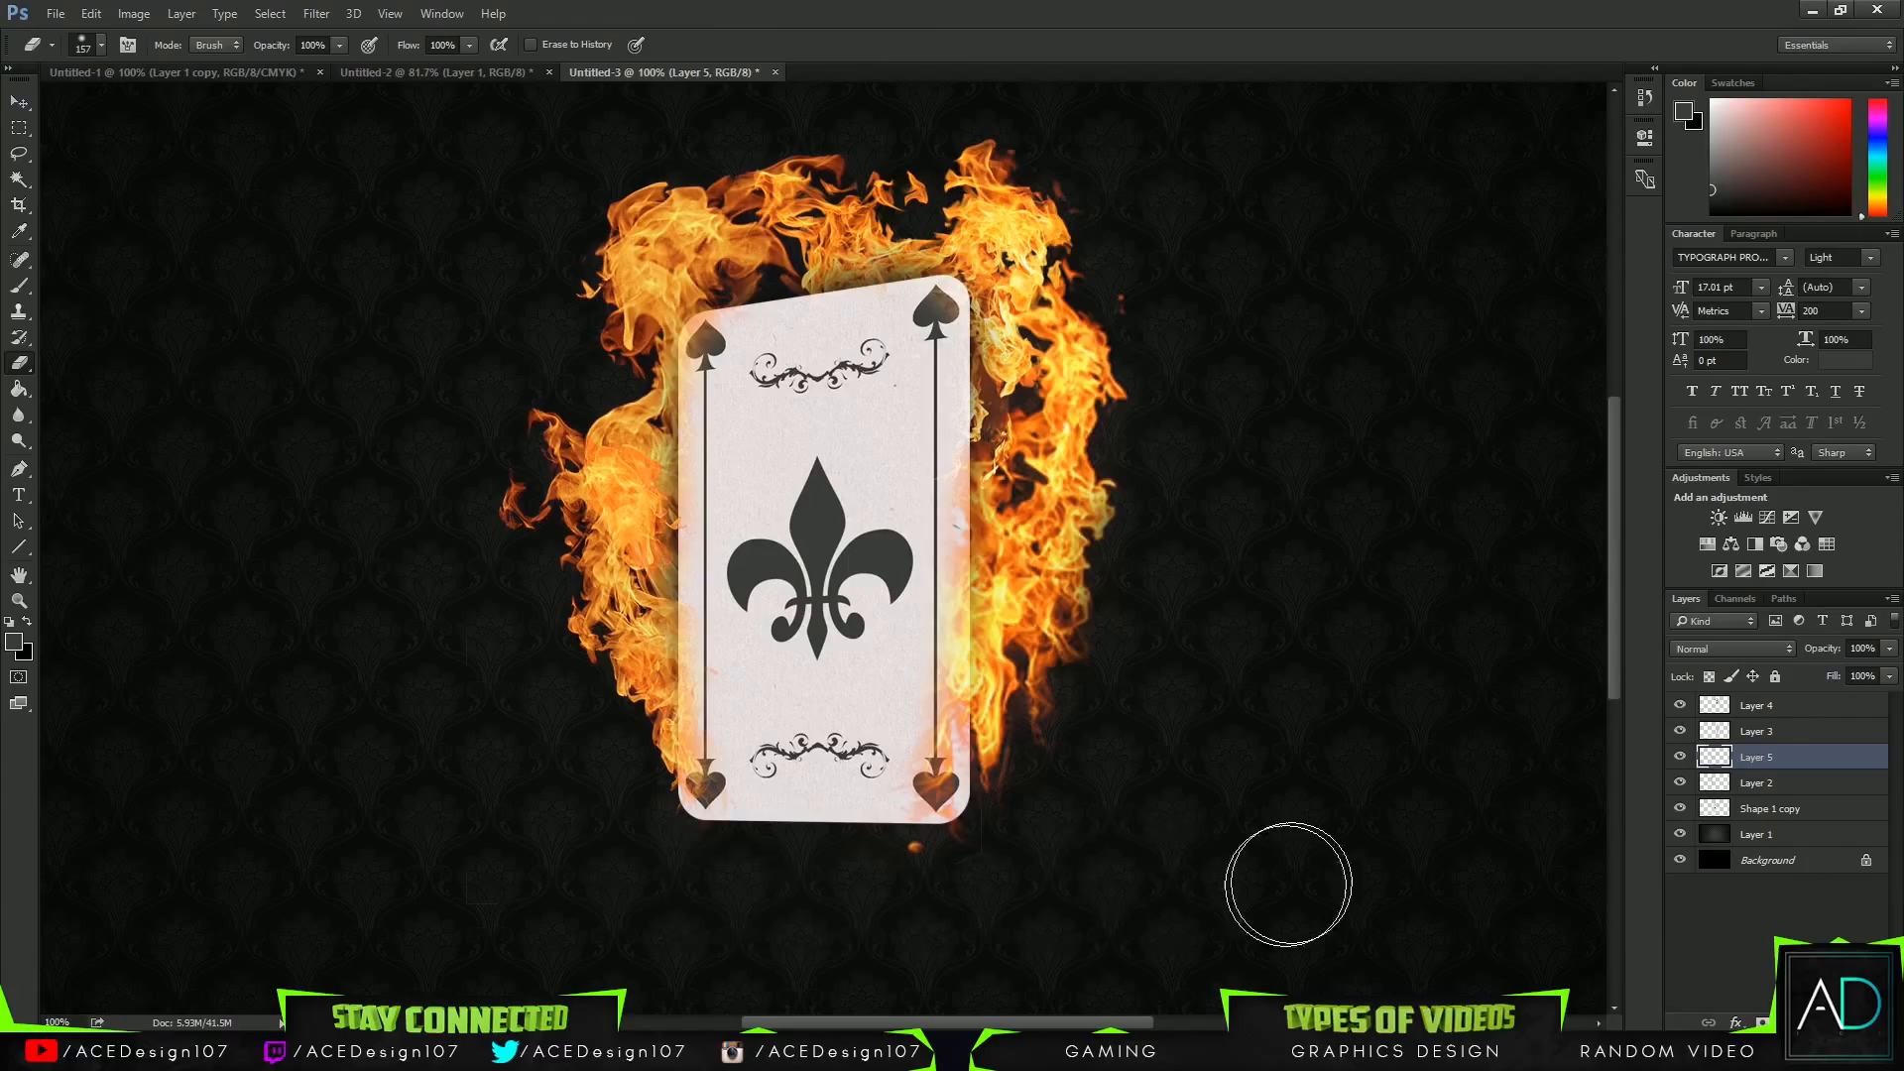
Duplicate the Layer 5 flame, flip the copy horizontally and move it to the card's right edge.
key(ctrl+j)
key(ctrl+t)
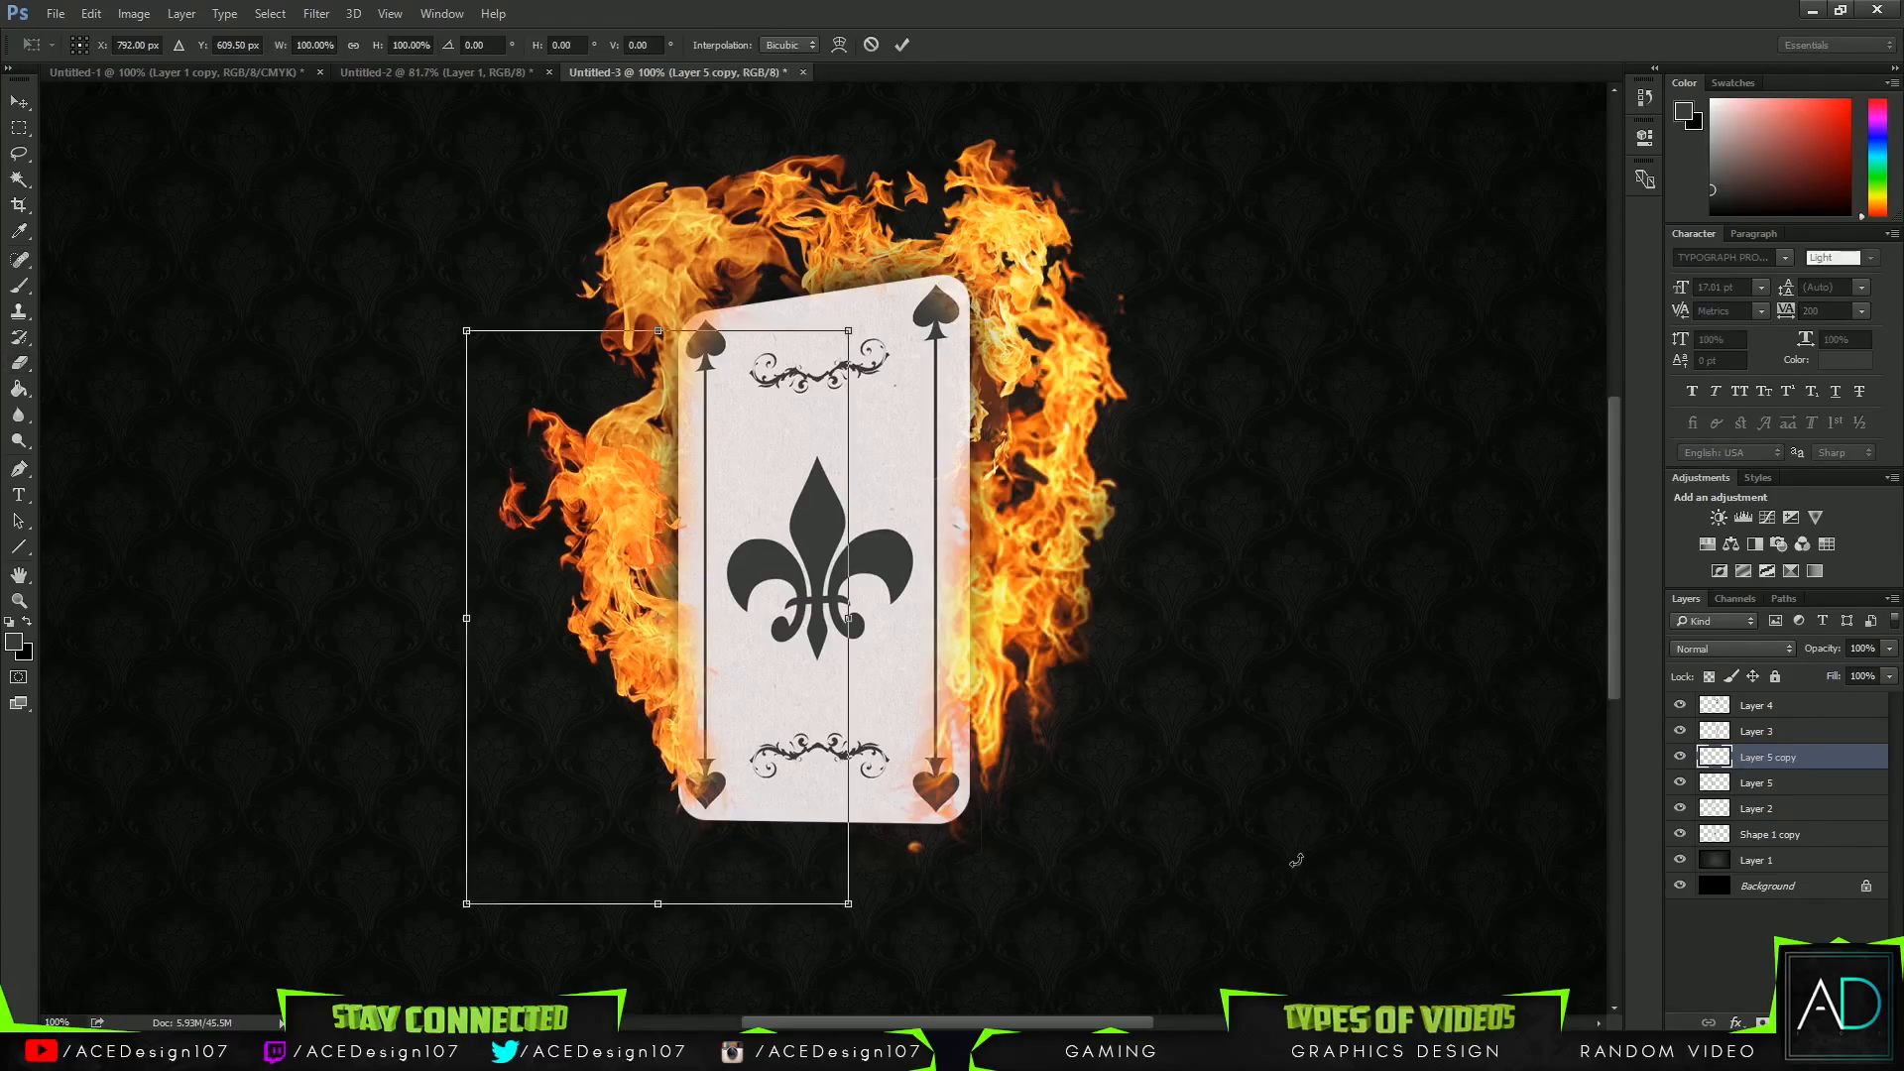
right_click(776, 761)
click(833, 718)
drag(693, 638, 989, 456)
key(Return)
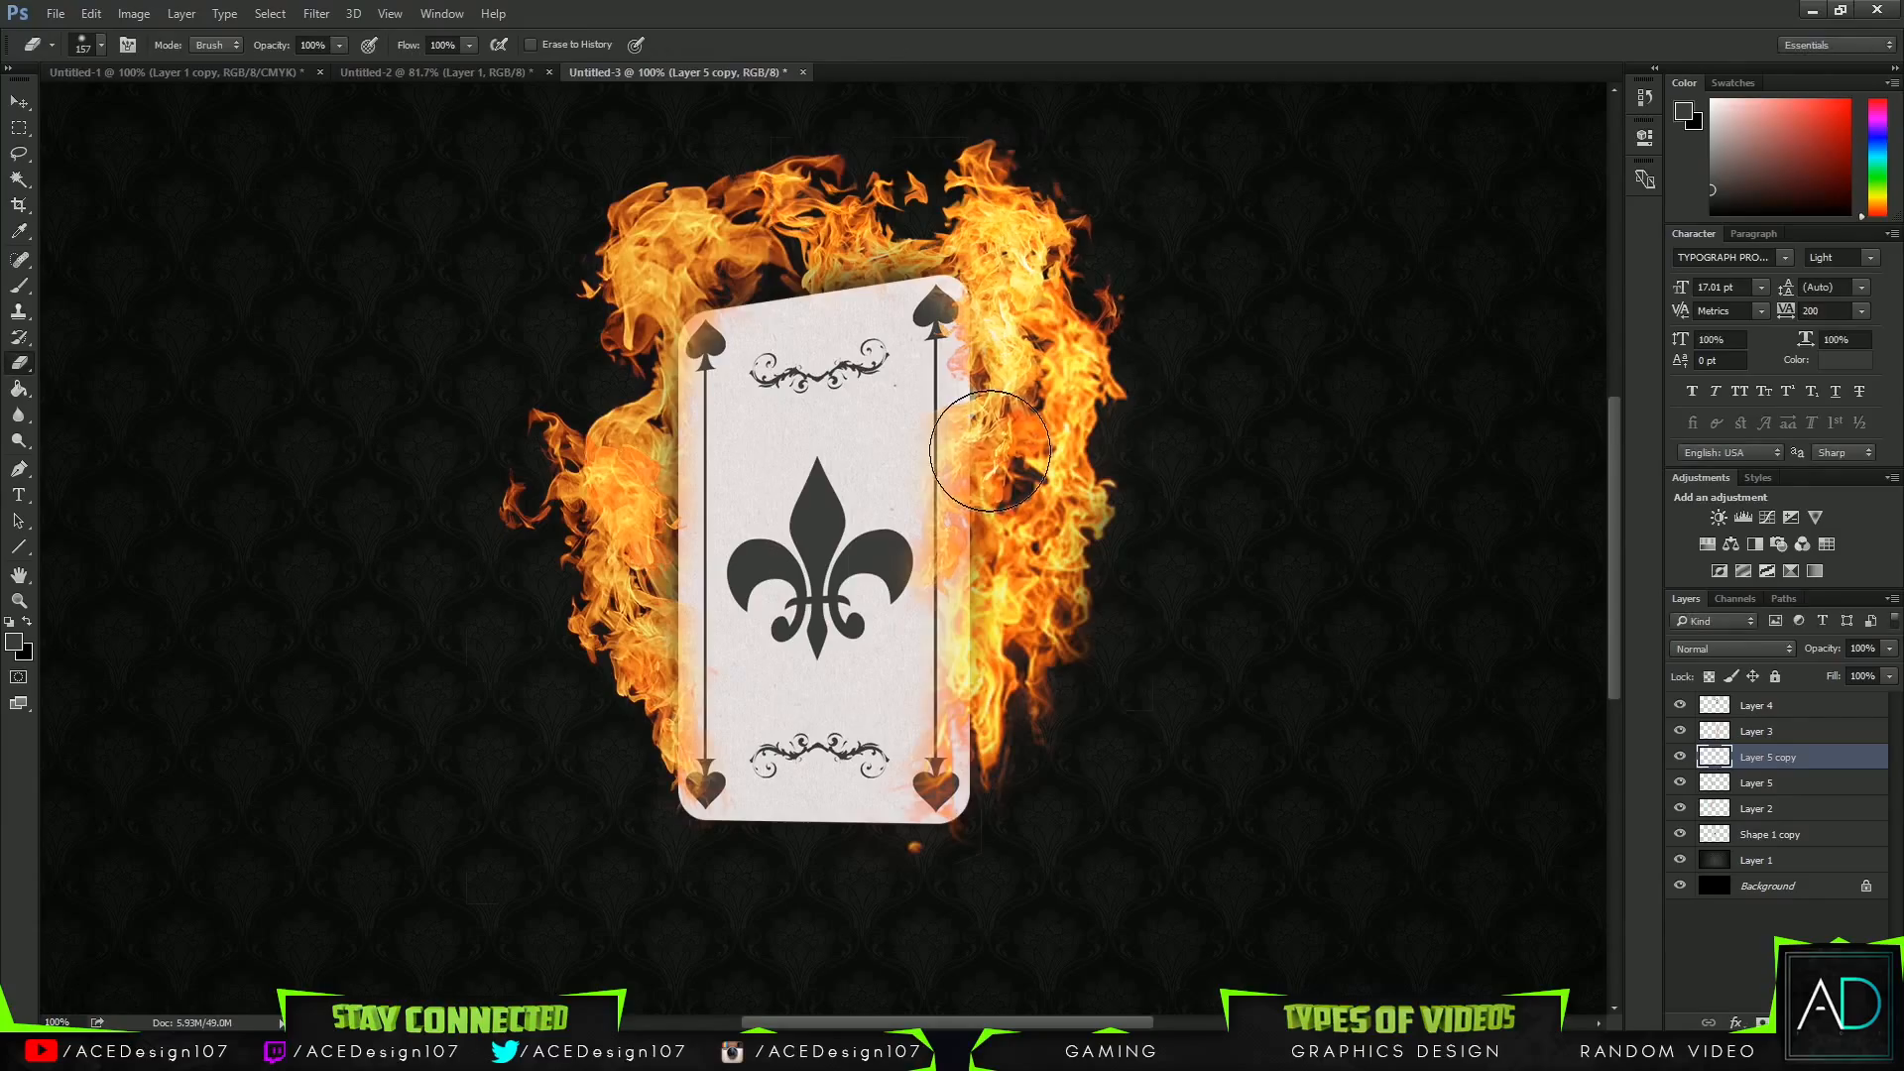
Scale the Layer 5 copy flame to 69.43%, move it to the card's bottom edge and flip it horizontally.
key(ctrl+t)
drag(1151, 709, 1036, 535)
drag(918, 439, 789, 894)
right_click(852, 812)
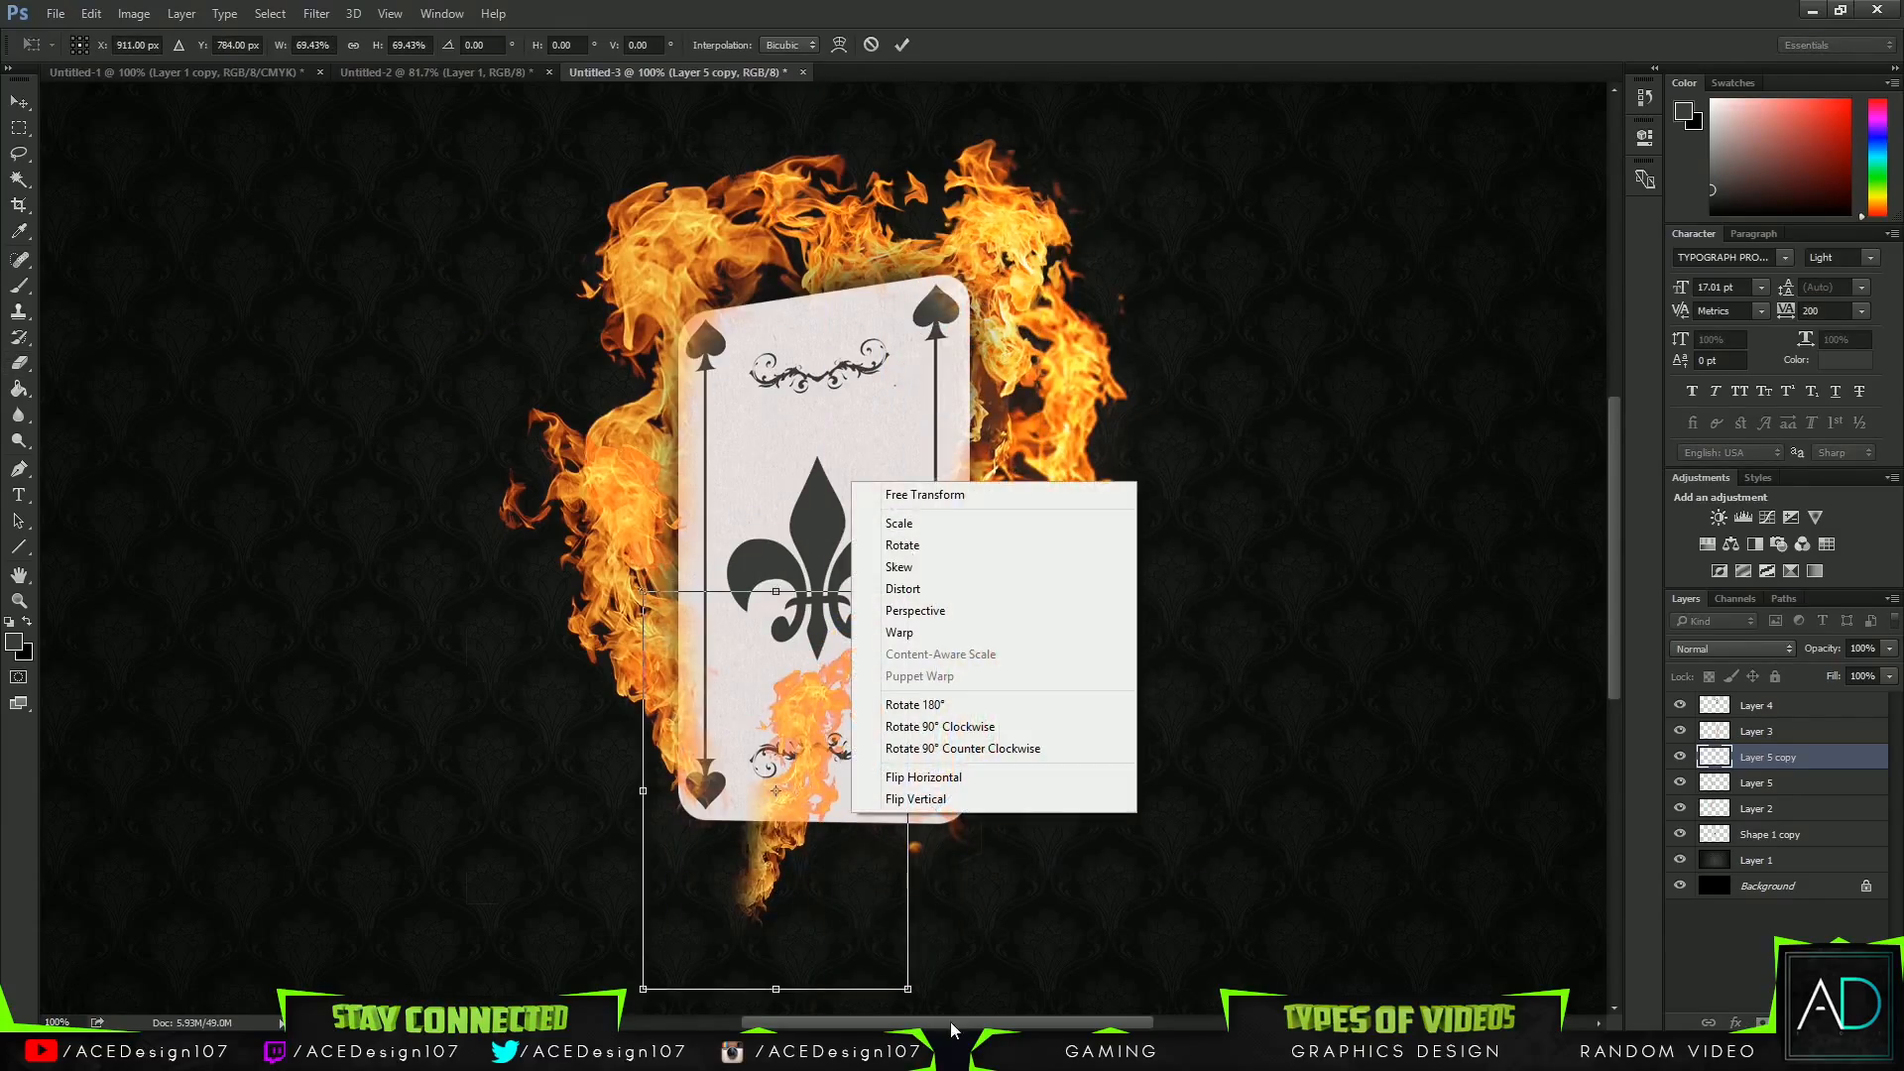
click(922, 776)
Rotate the Layer 5 copy flame to lie horizontally and enlarge it to span the card's bottom edge.
drag(989, 592, 1129, 970)
drag(810, 785, 846, 800)
drag(587, 728, 466, 676)
drag(877, 848, 942, 875)
key(Return)
key(ctrl+t)
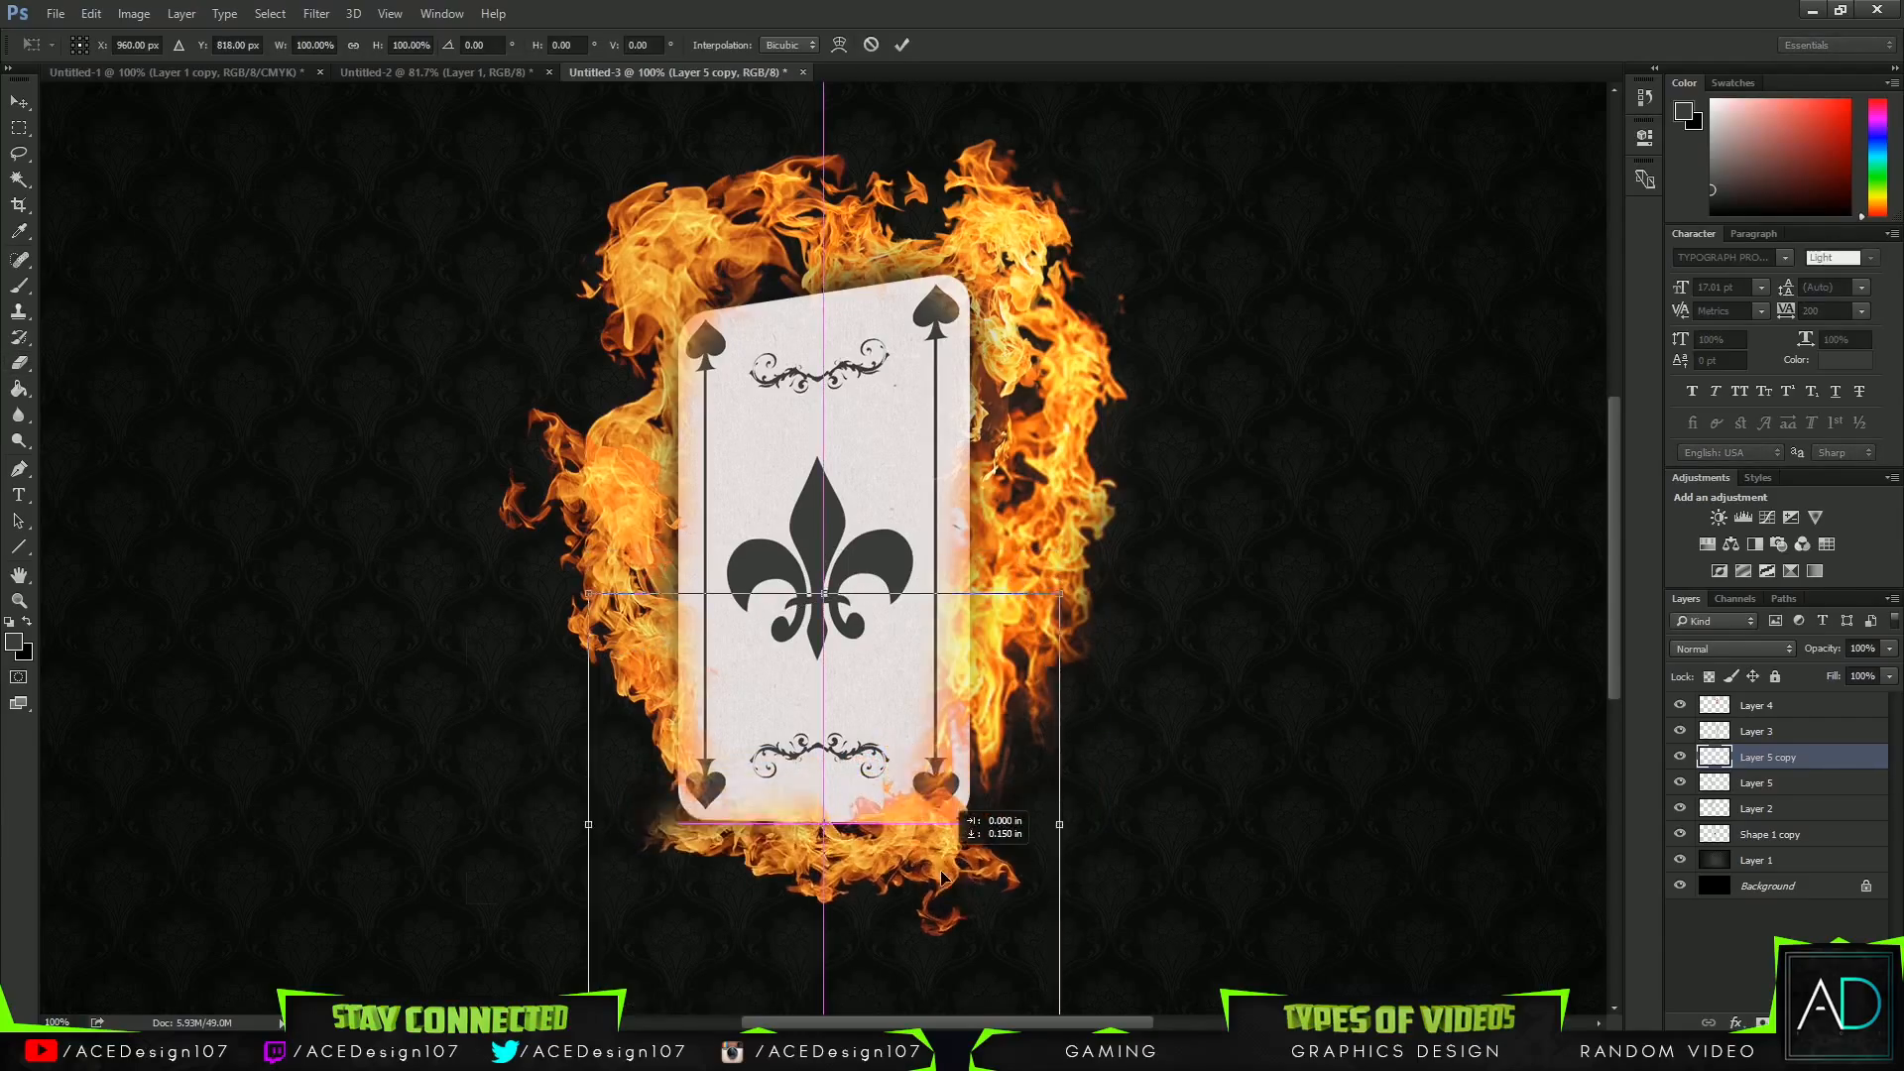
key(Return)
Soften the left edge of the card on the Shape 1 copy layer with the 157 px soft Eraser.
key(e)
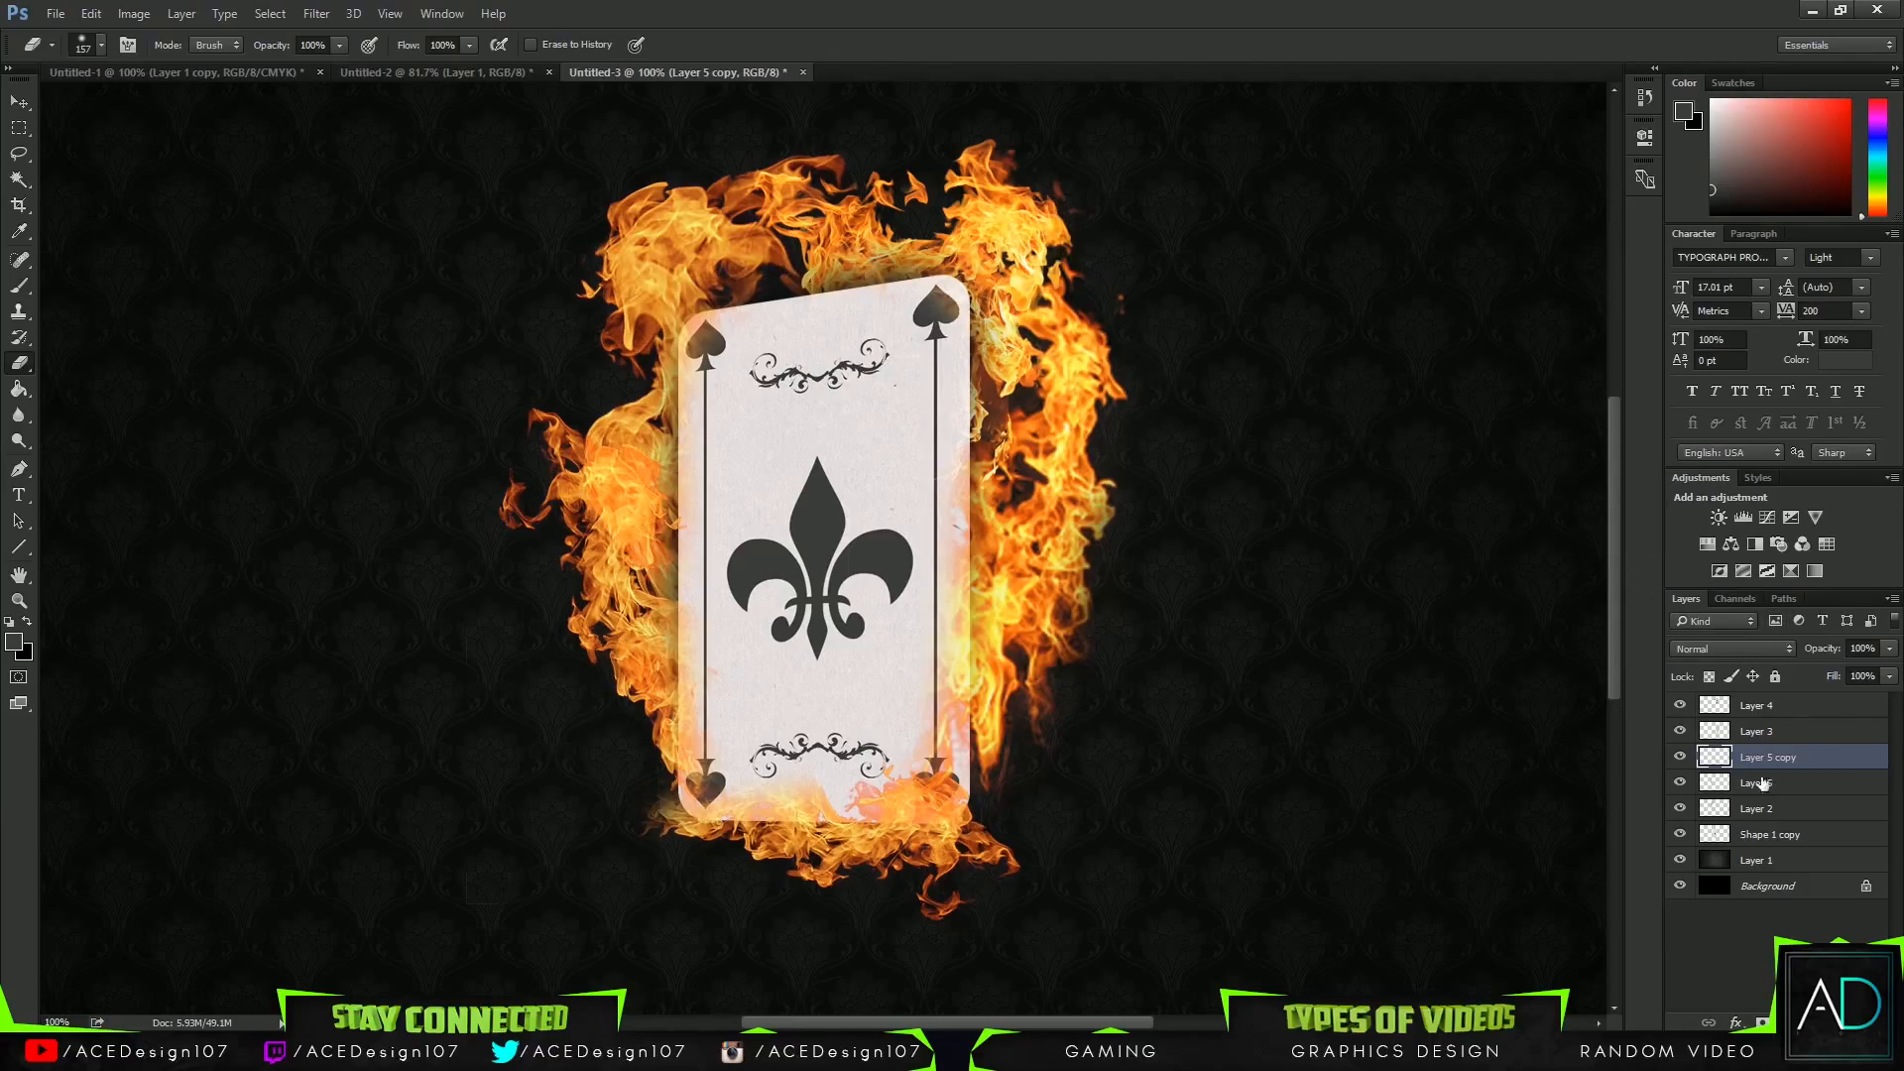
click(1861, 785)
click(1800, 838)
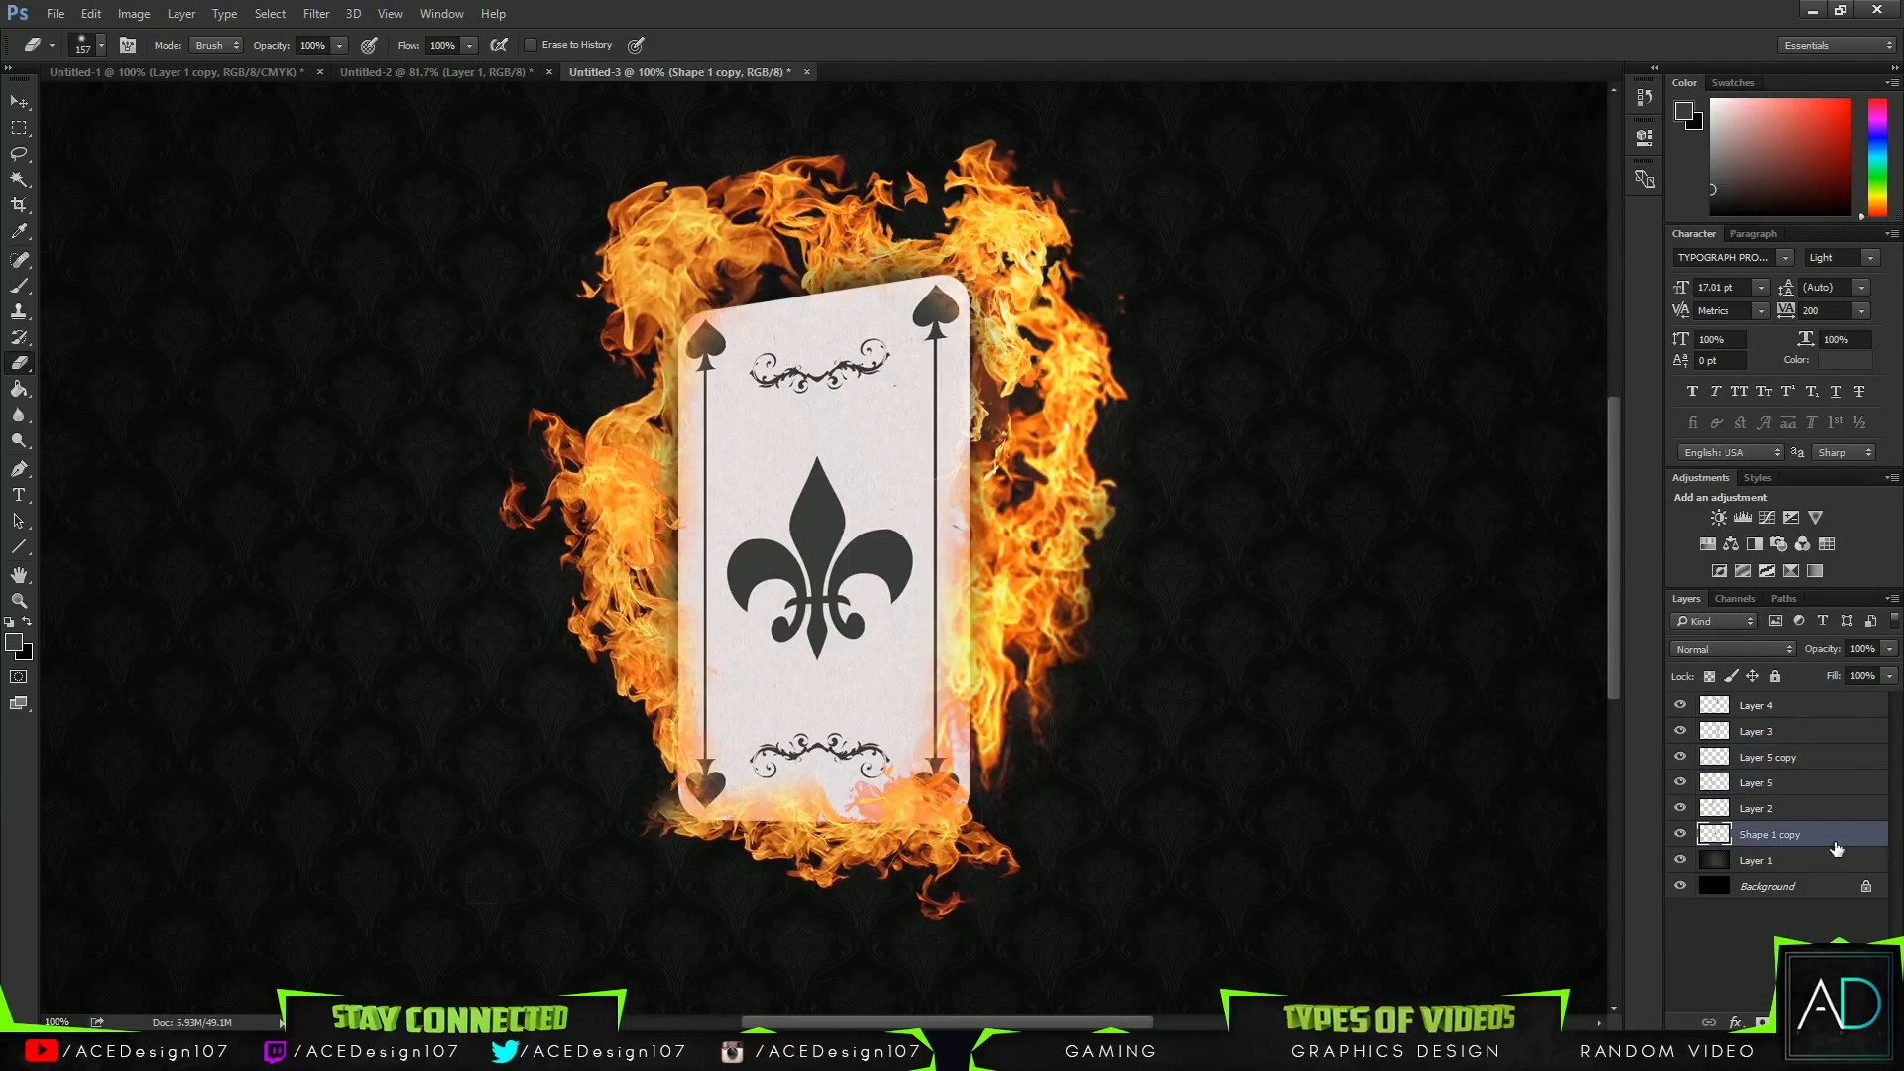
mouse_move(583, 383)
mouse_down()
mouse_move(624, 368)
mouse_move(624, 464)
mouse_move(610, 403)
mouse_up()
mouse_move(590, 589)
mouse_down()
mouse_move(597, 490)
mouse_move(591, 625)
mouse_move(598, 491)
mouse_move(605, 580)
mouse_move(623, 545)
mouse_move(618, 505)
mouse_move(595, 600)
mouse_move(604, 752)
mouse_move(592, 668)
mouse_up()
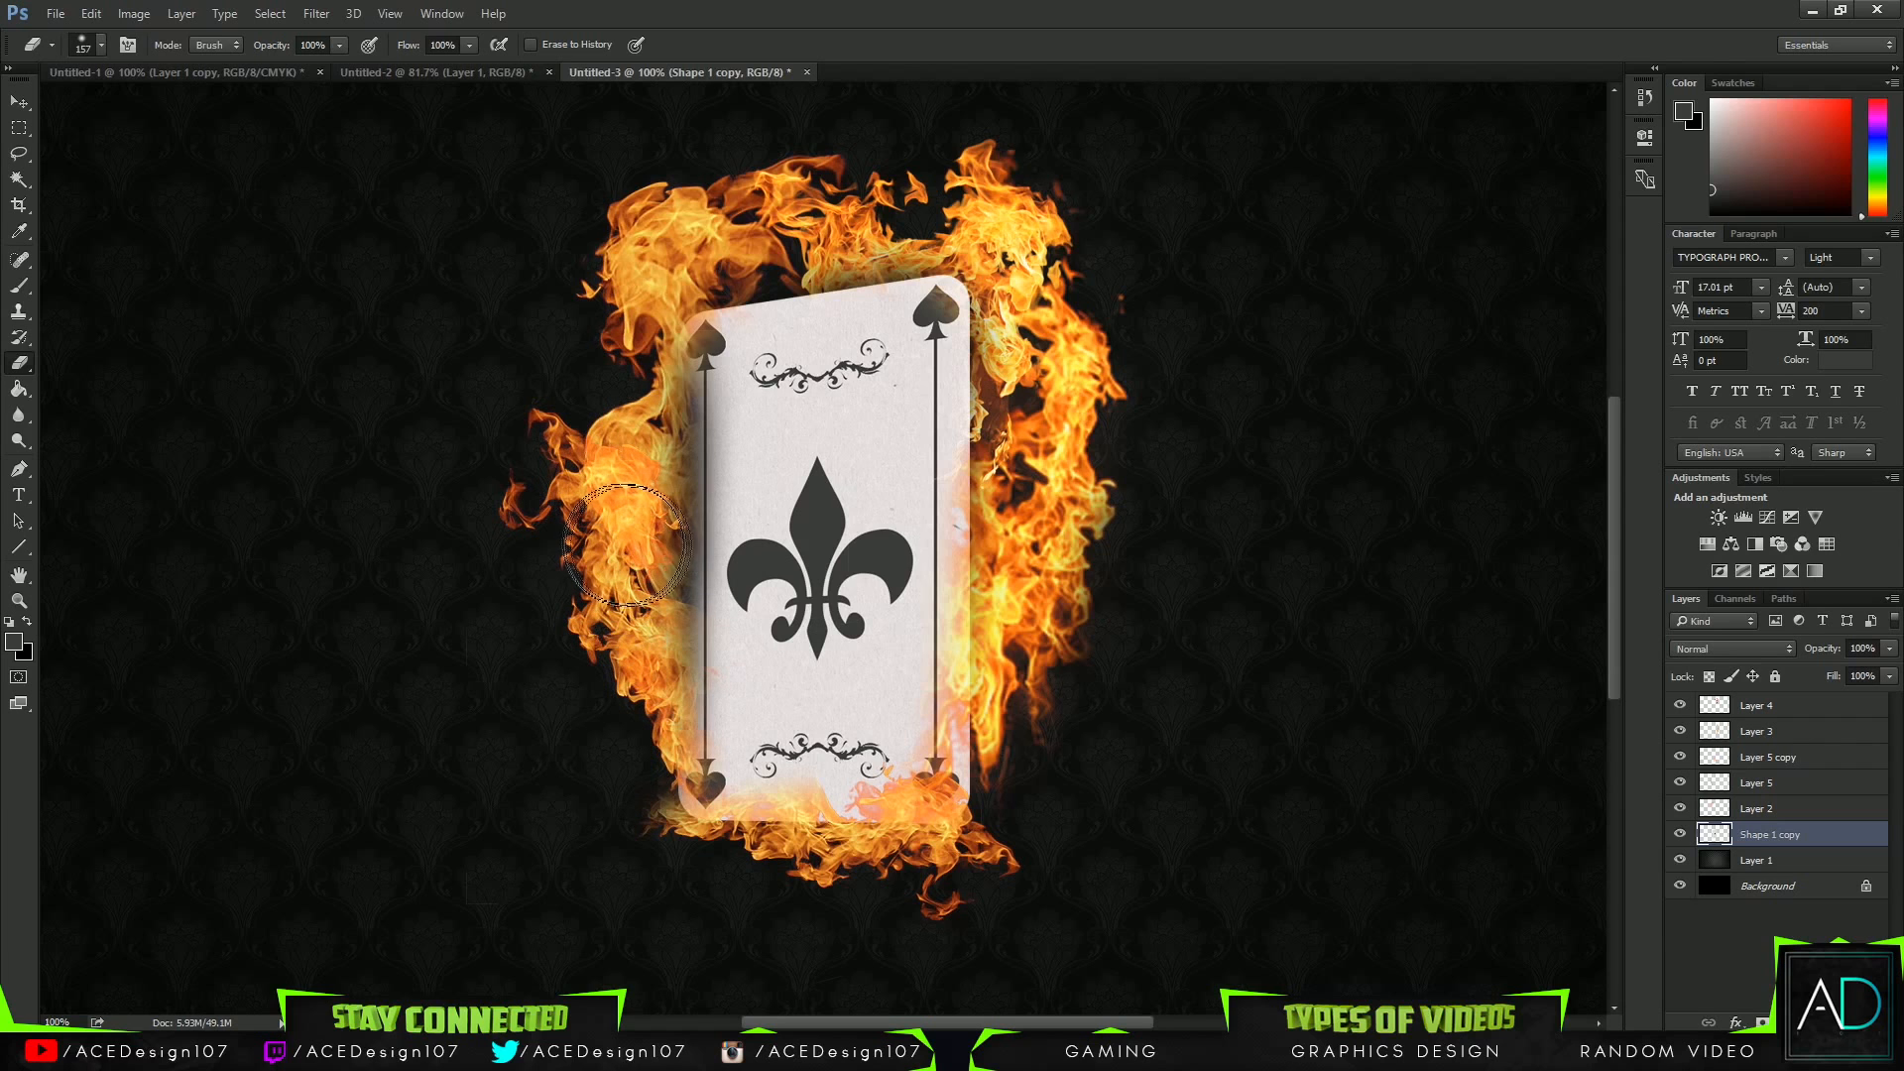
Erase further along the card's left edge on the Shape 1 copy layer with the soft Eraser.
drag(655, 551, 614, 571)
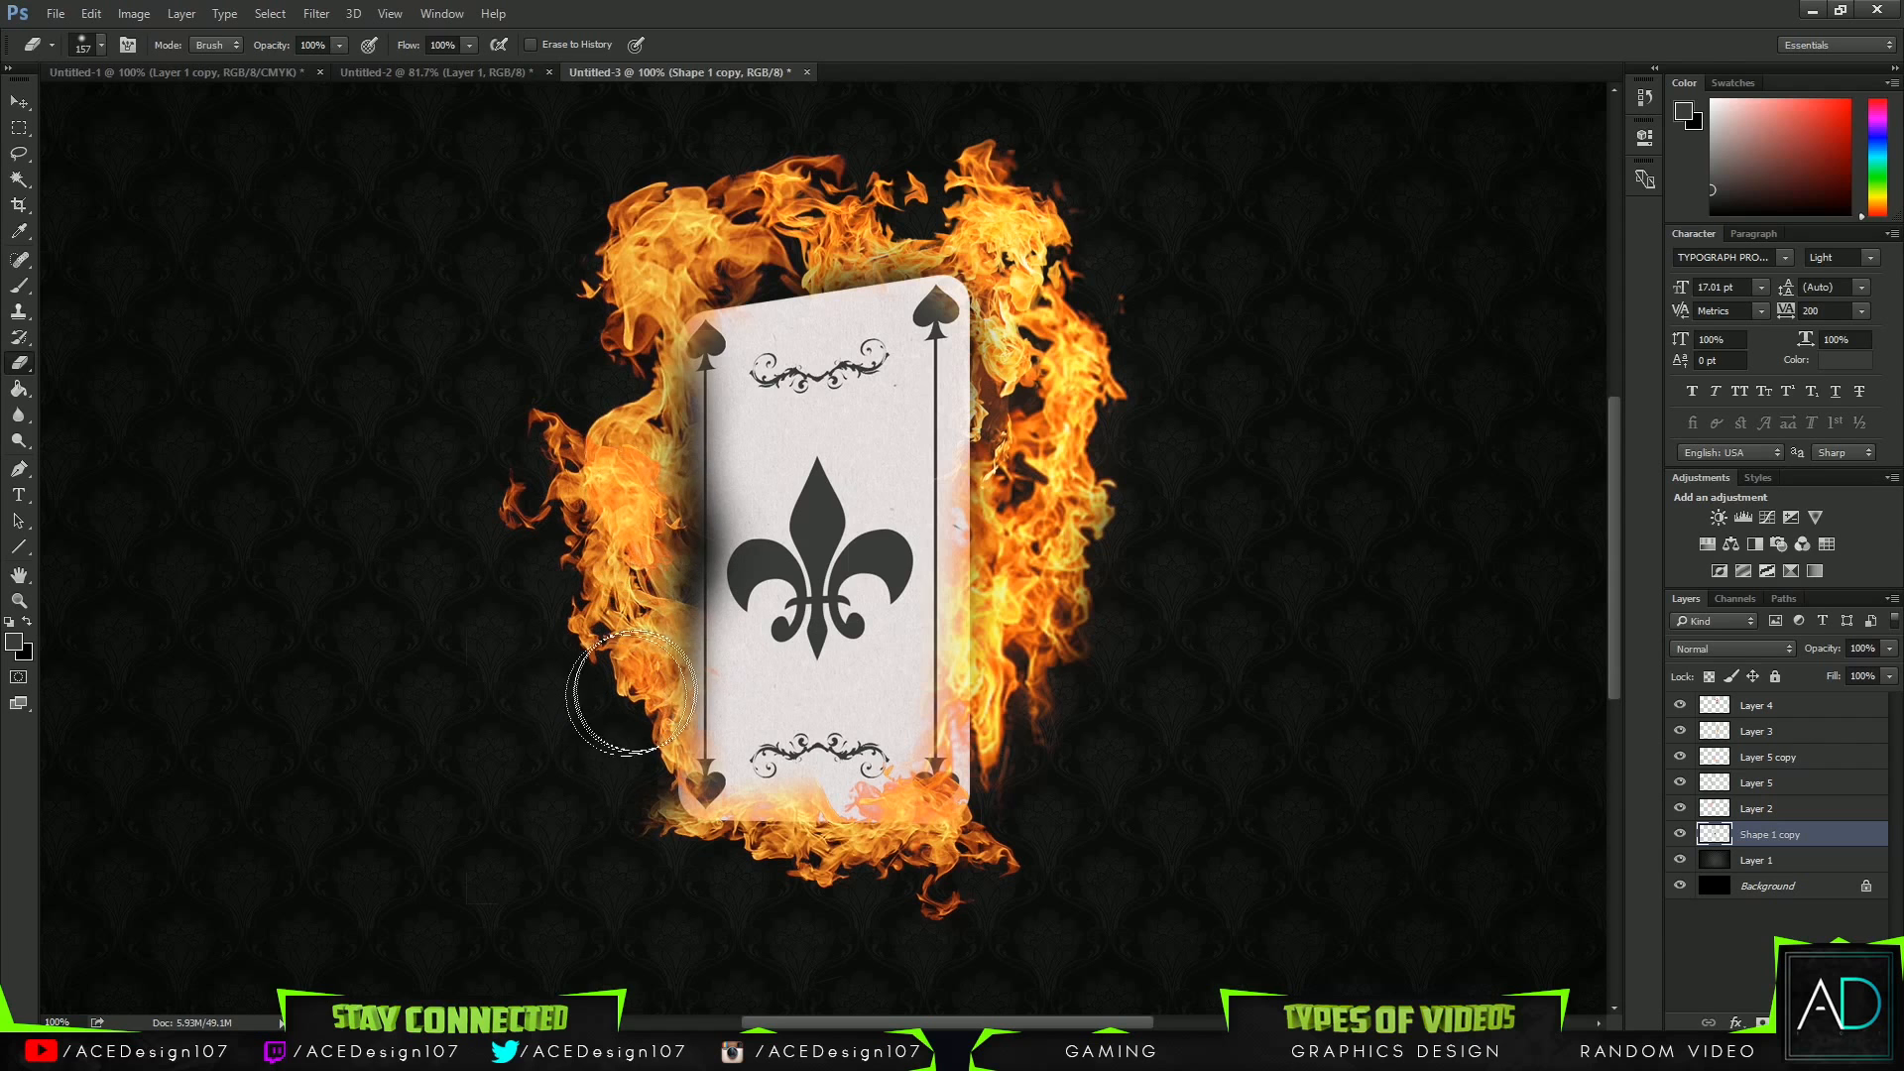
drag(630, 693, 632, 691)
drag(619, 412, 629, 392)
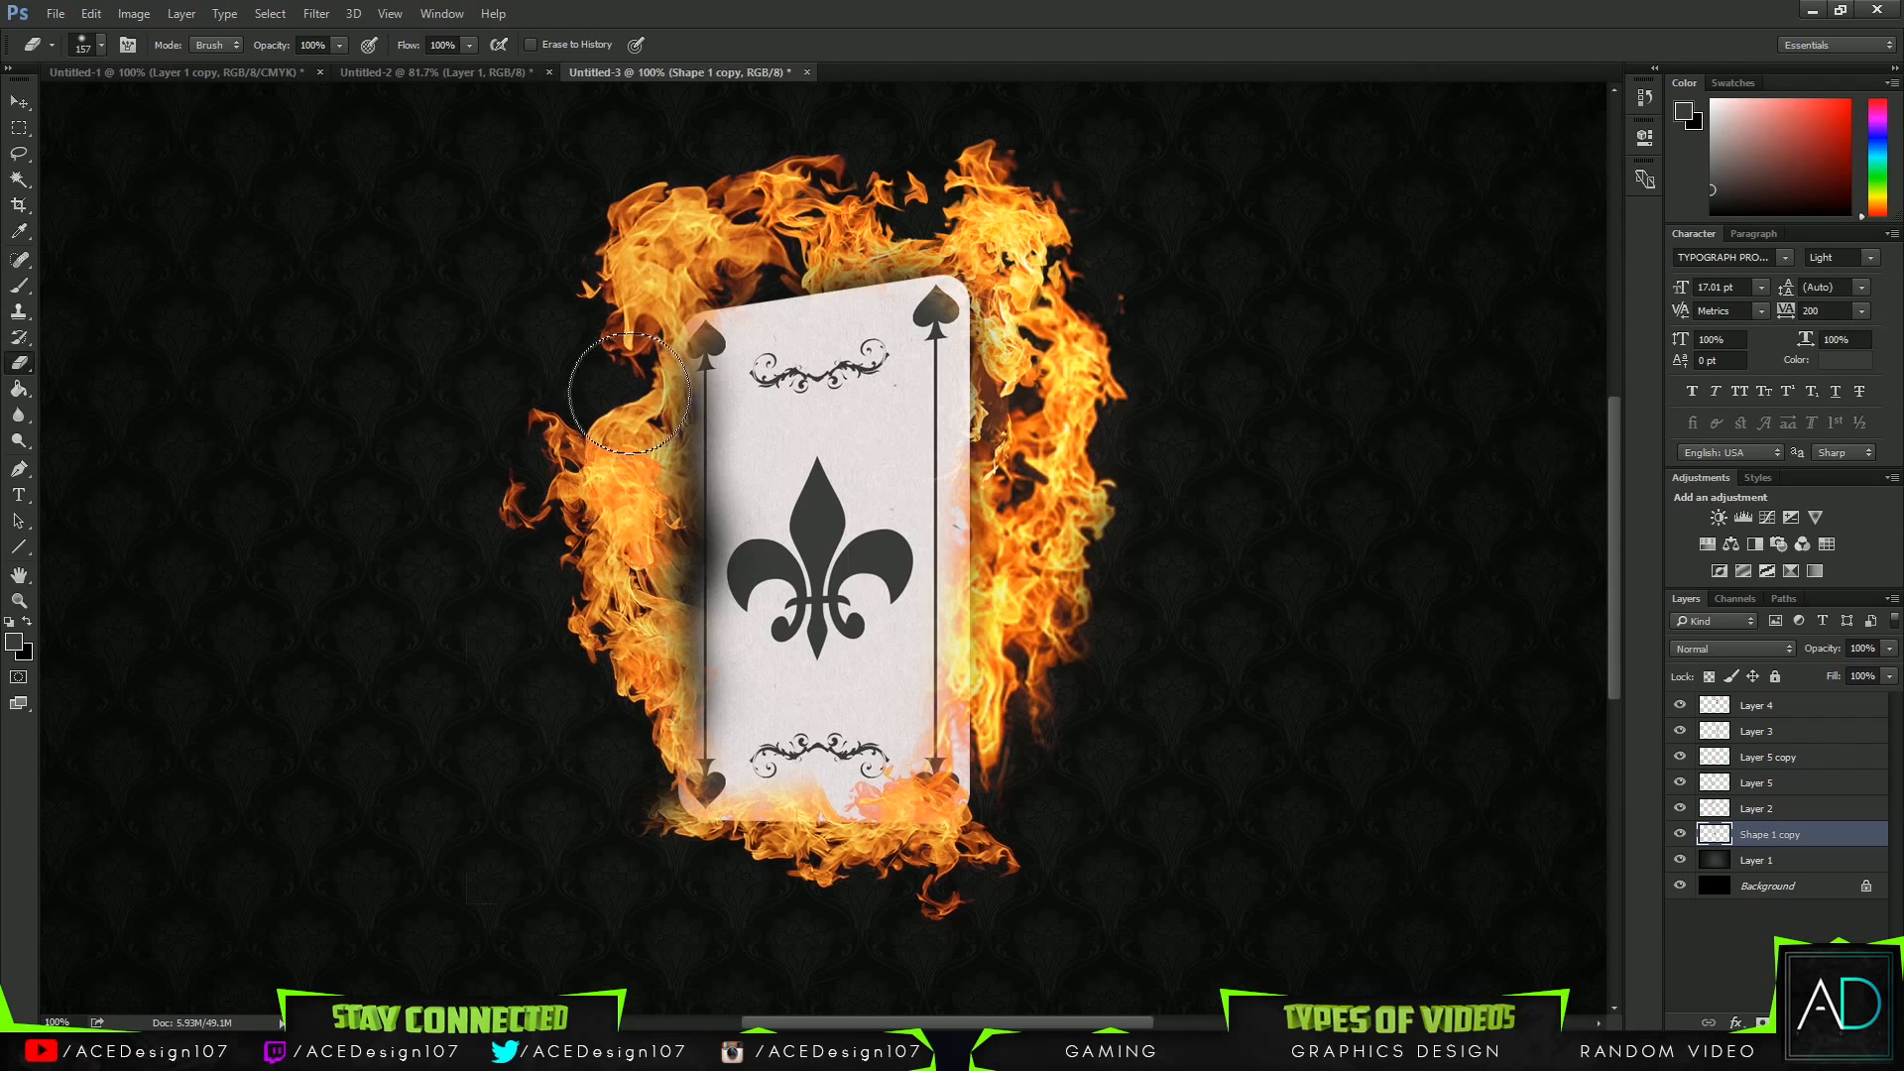
Try softening the card's top edge with the soft Eraser and undo the strokes.
mouse_move(736, 255)
mouse_down()
mouse_move(816, 241)
mouse_move(717, 244)
mouse_move(768, 263)
mouse_move(822, 231)
mouse_move(715, 240)
mouse_move(847, 229)
mouse_move(787, 208)
mouse_move(914, 206)
mouse_move(863, 196)
mouse_up()
key(ctrl+alt+z)
key(ctrl+alt+z)
key(ctrl+alt+z)
key(ctrl+alt+z)
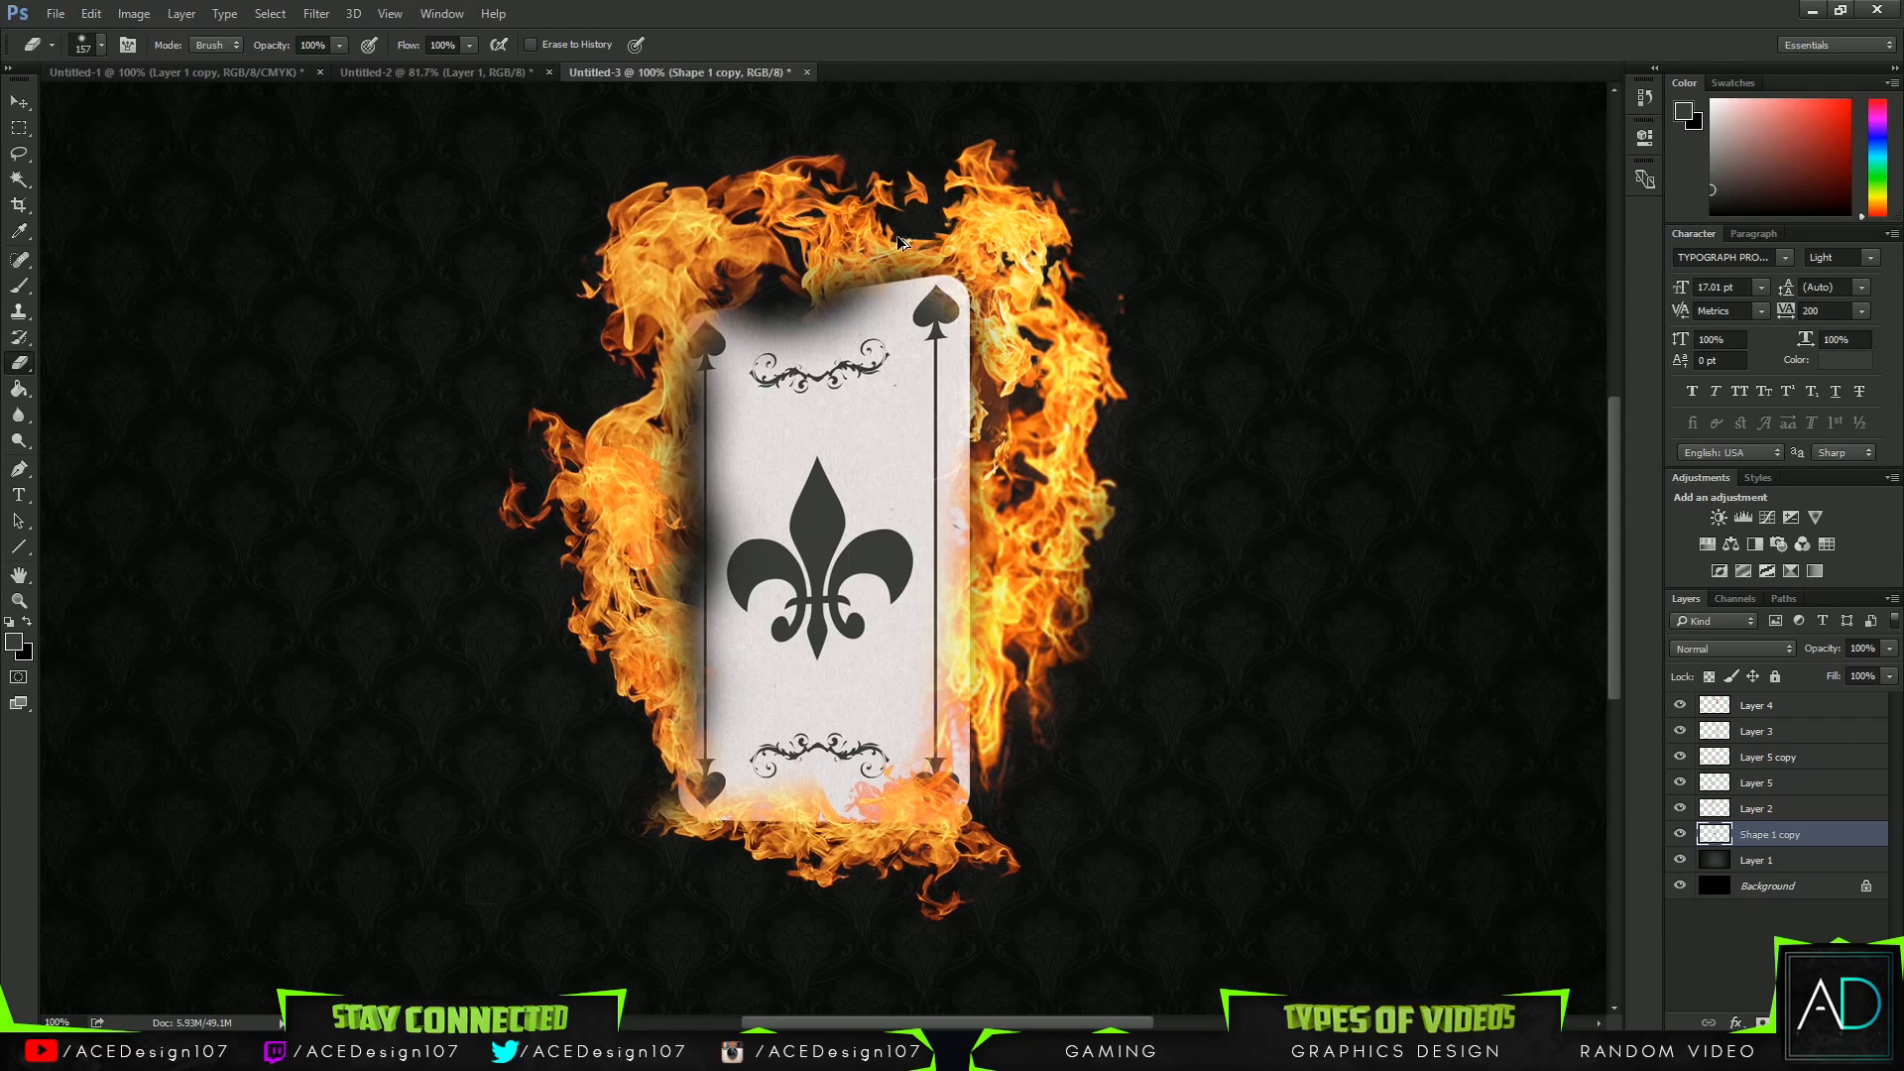
mouse_move(807, 288)
mouse_down()
mouse_move(870, 257)
mouse_move(729, 210)
mouse_up()
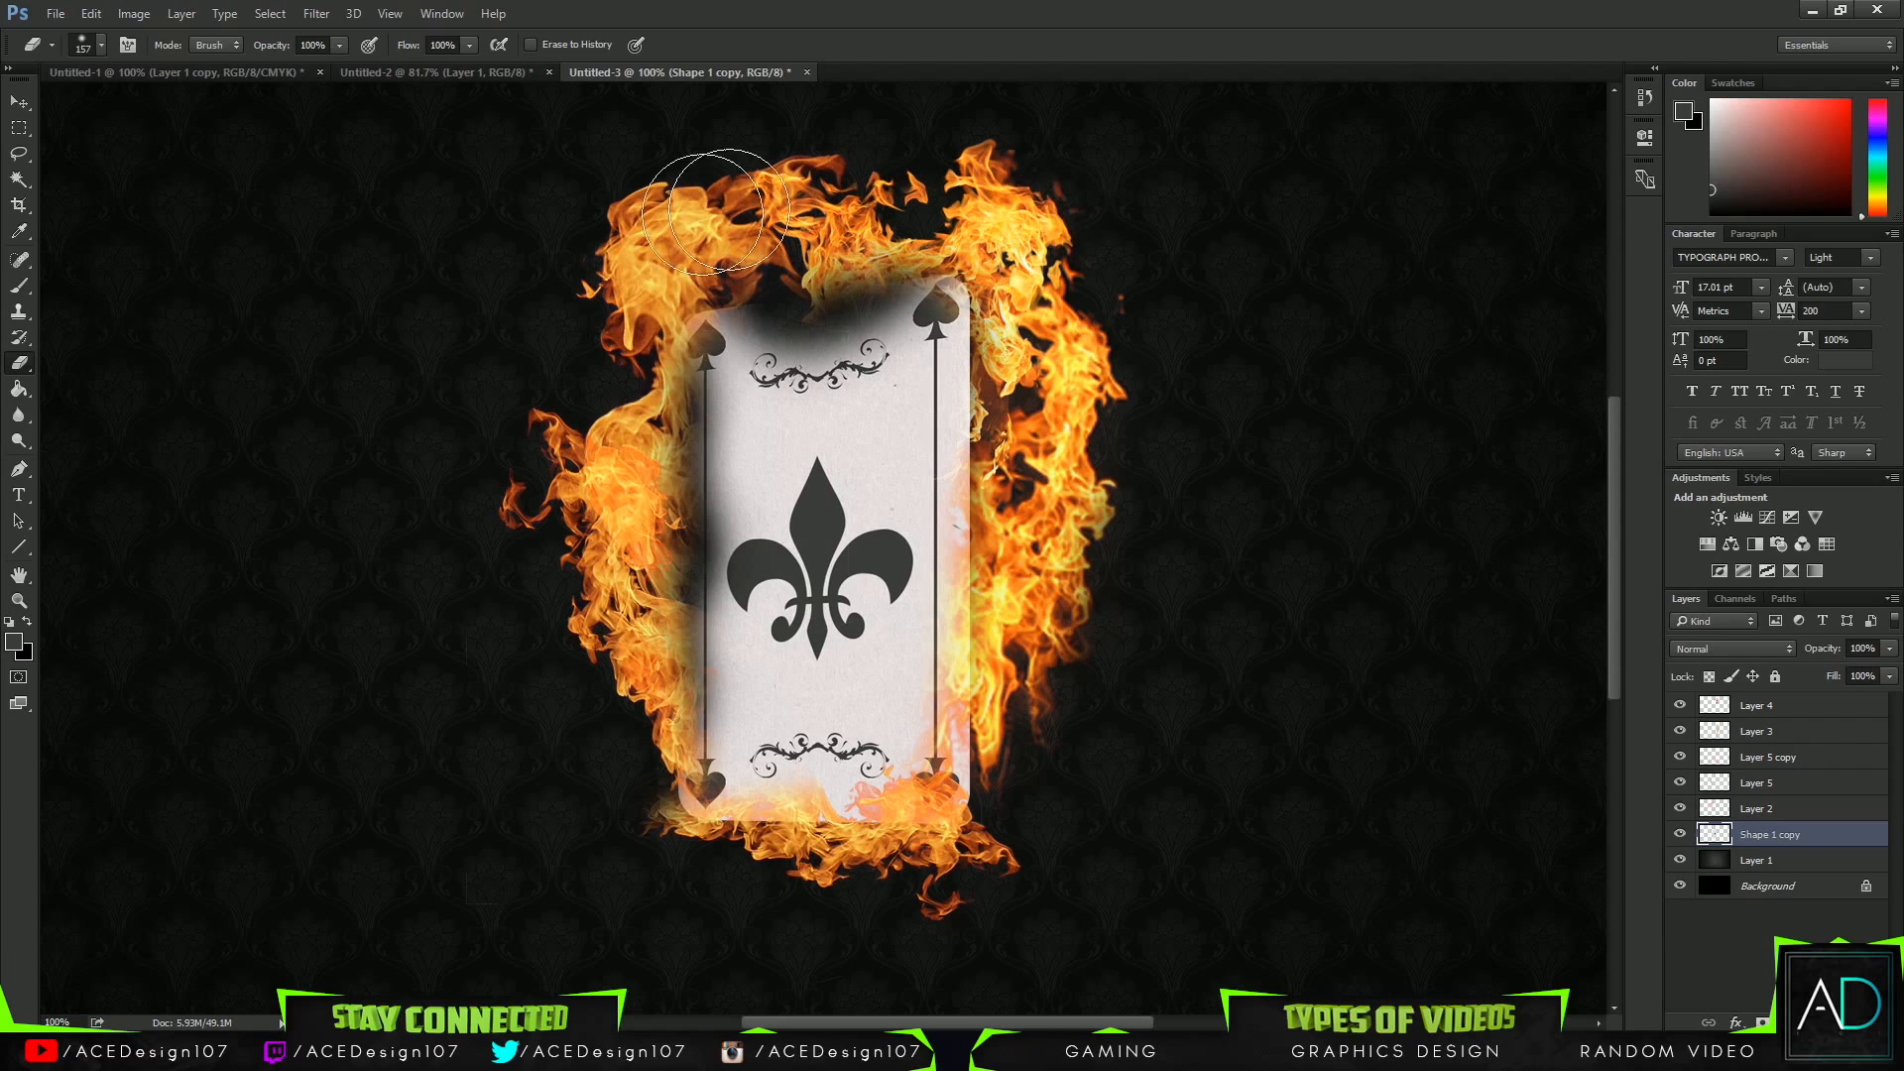
key(ctrl+alt+z)
Soften the card's right edge from the top corner to the bottom with the 157 px soft Eraser.
drag(981, 198, 1056, 302)
mouse_move(1034, 595)
mouse_down()
mouse_move(1005, 518)
mouse_move(1047, 527)
mouse_move(1021, 617)
mouse_move(998, 593)
mouse_move(1006, 694)
mouse_move(1019, 602)
mouse_move(1024, 736)
mouse_up()
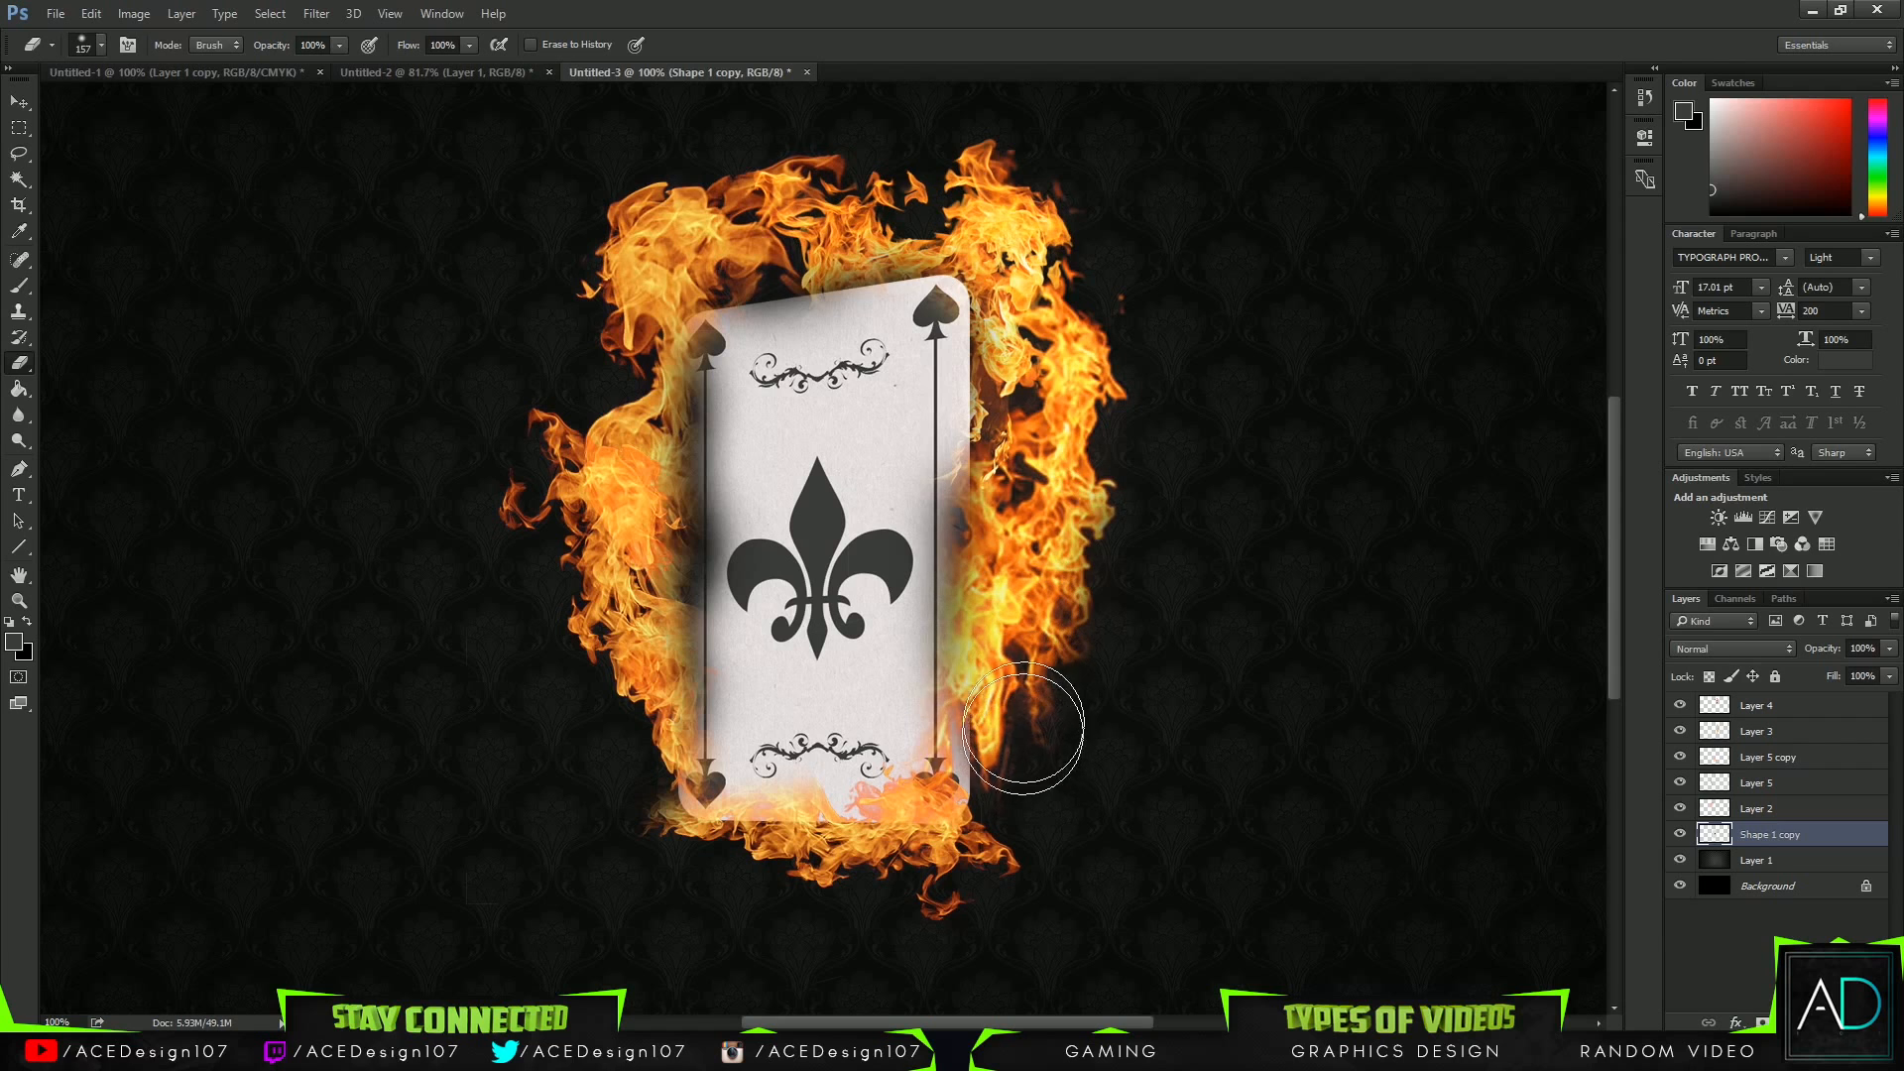
mouse_move(1034, 414)
mouse_down()
mouse_move(1037, 602)
mouse_move(1031, 405)
mouse_move(1028, 480)
mouse_move(1021, 444)
mouse_move(1065, 476)
mouse_up()
drag(1023, 374, 1063, 456)
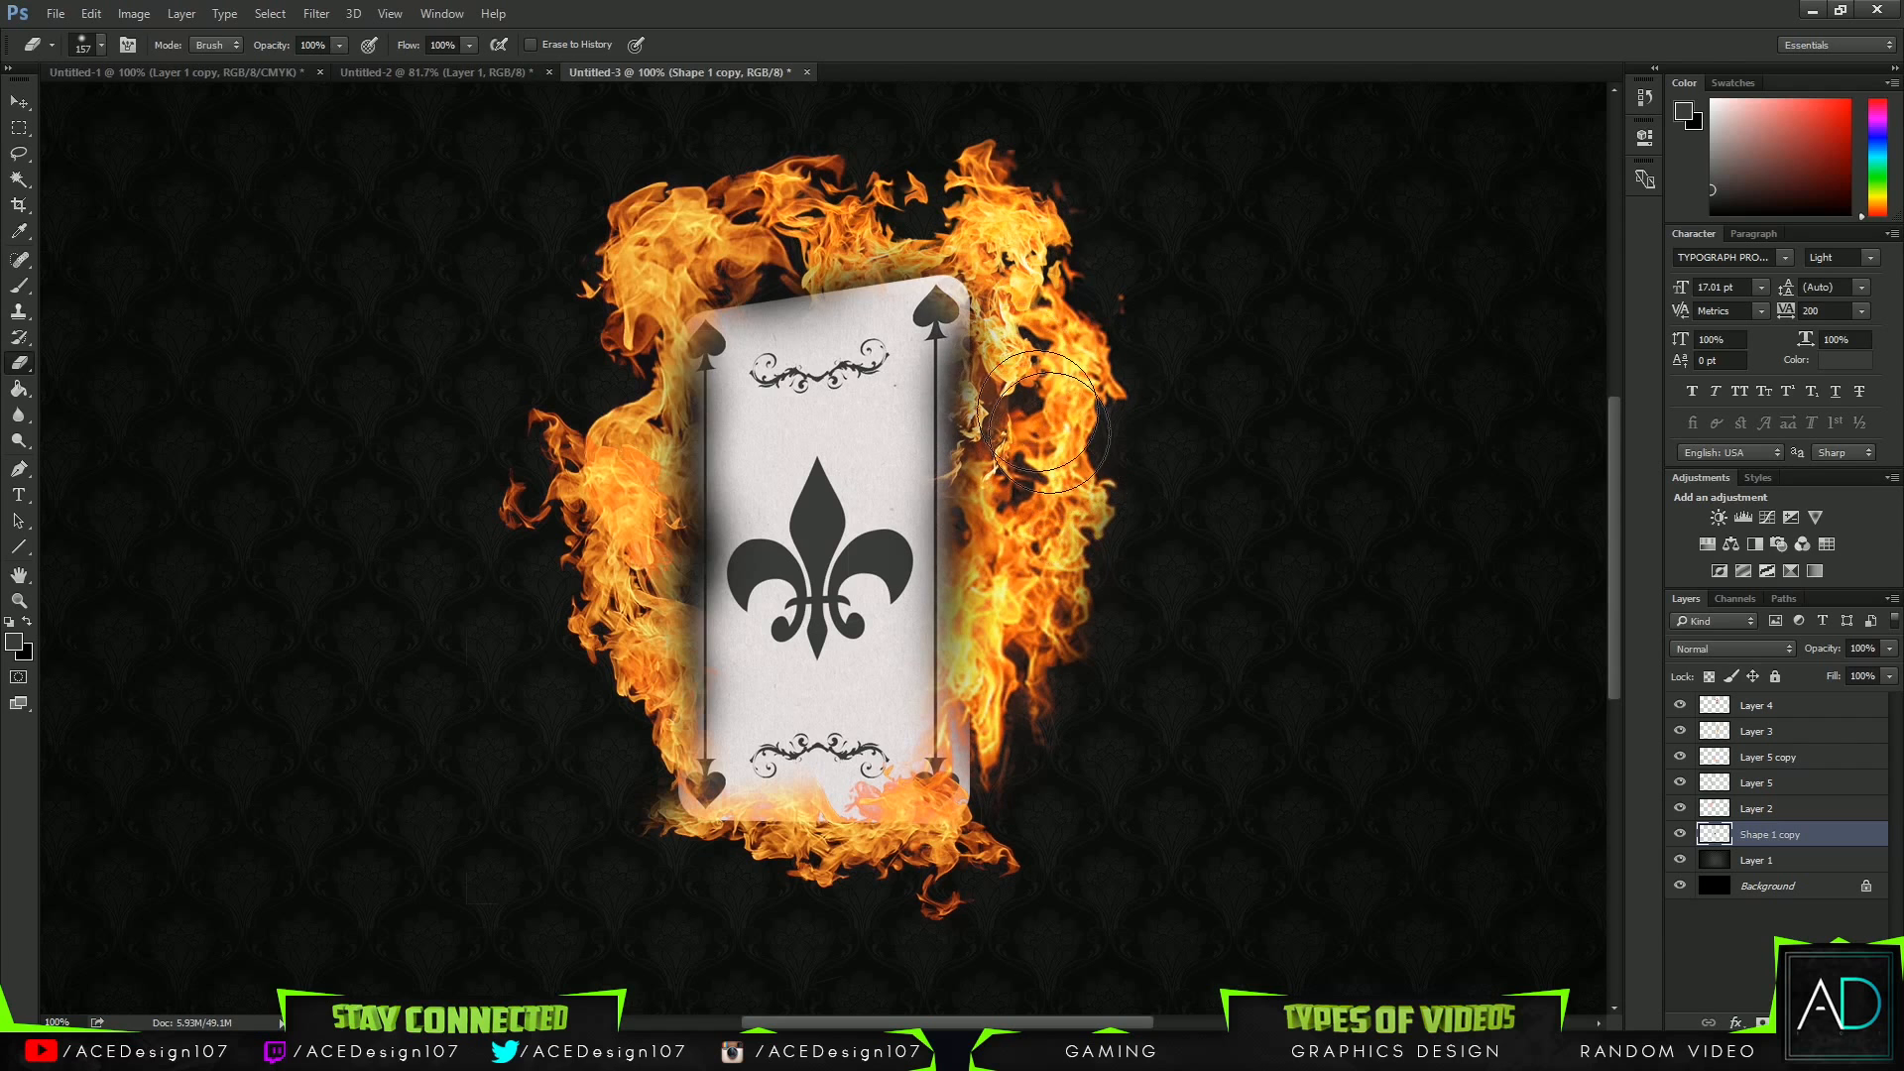
mouse_move(1053, 732)
mouse_down()
mouse_move(1043, 625)
mouse_move(1025, 724)
mouse_move(1038, 884)
mouse_move(1039, 680)
mouse_up()
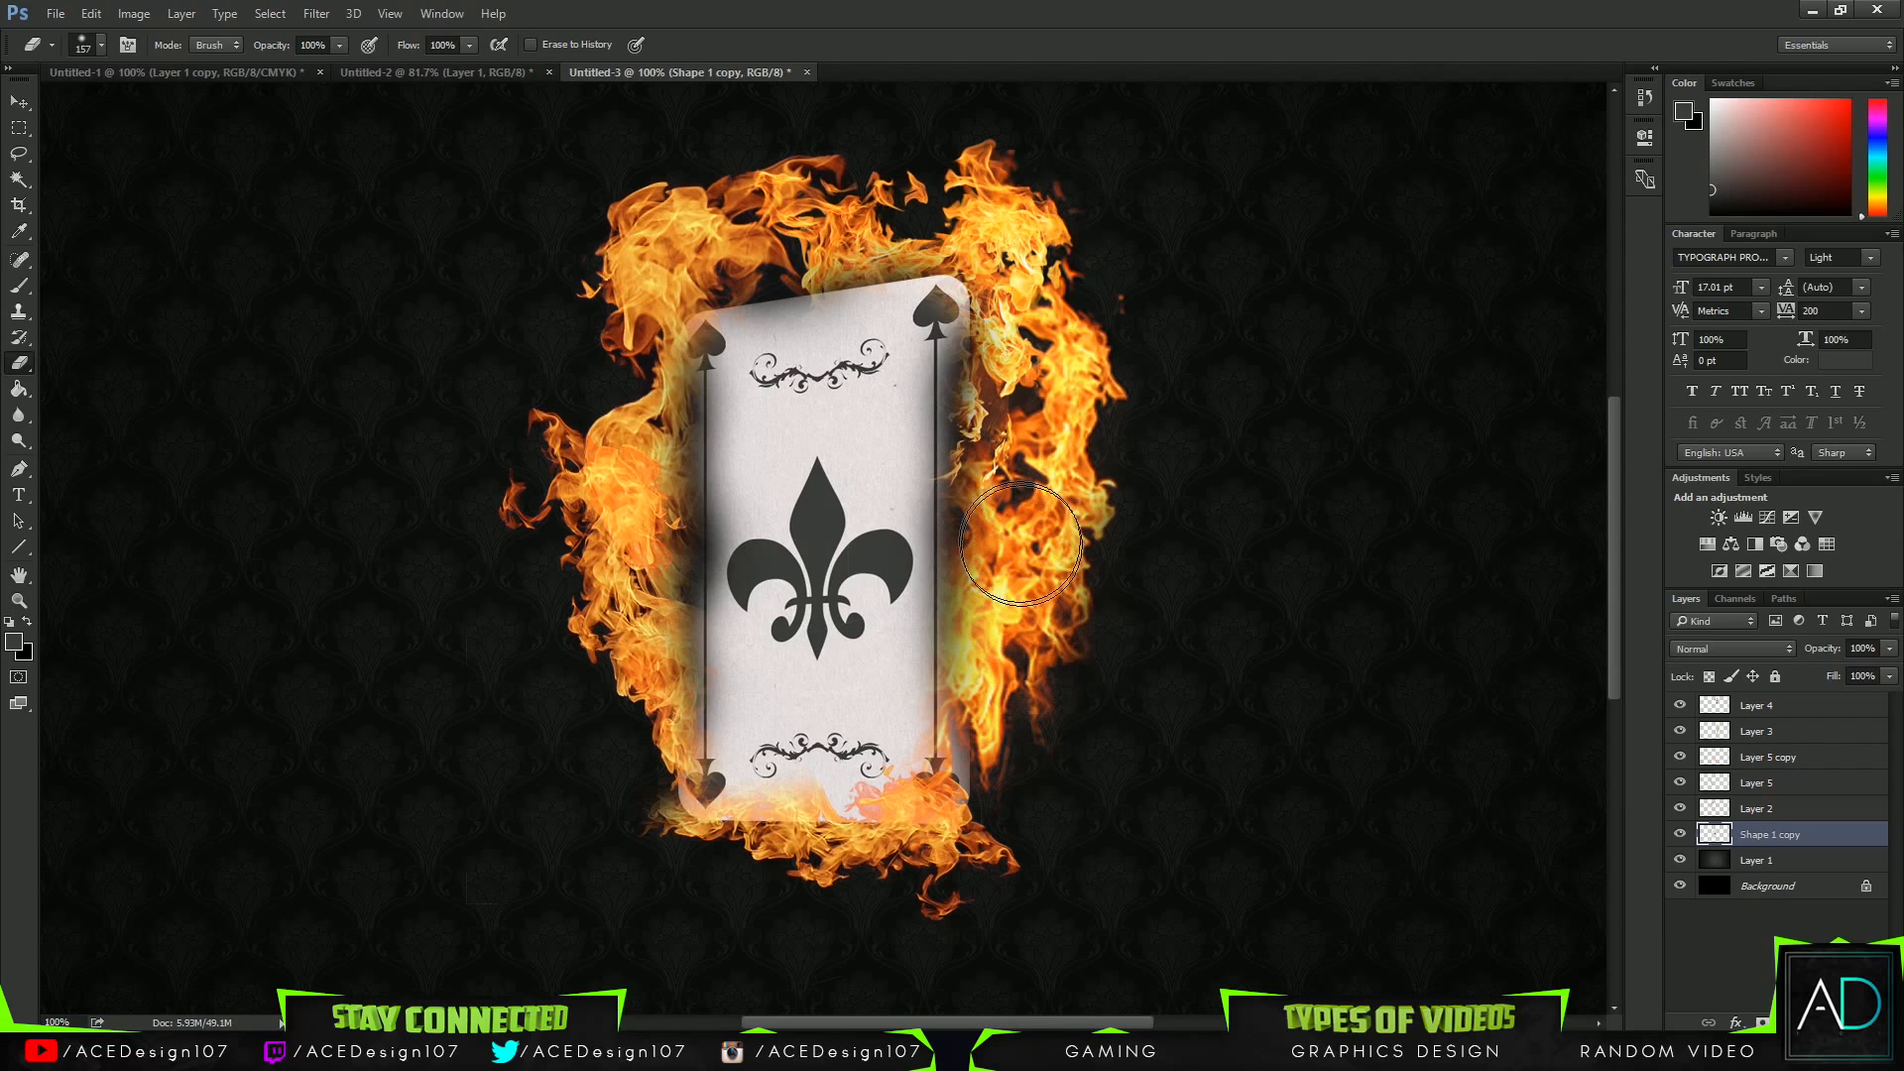
drag(1017, 538, 1032, 628)
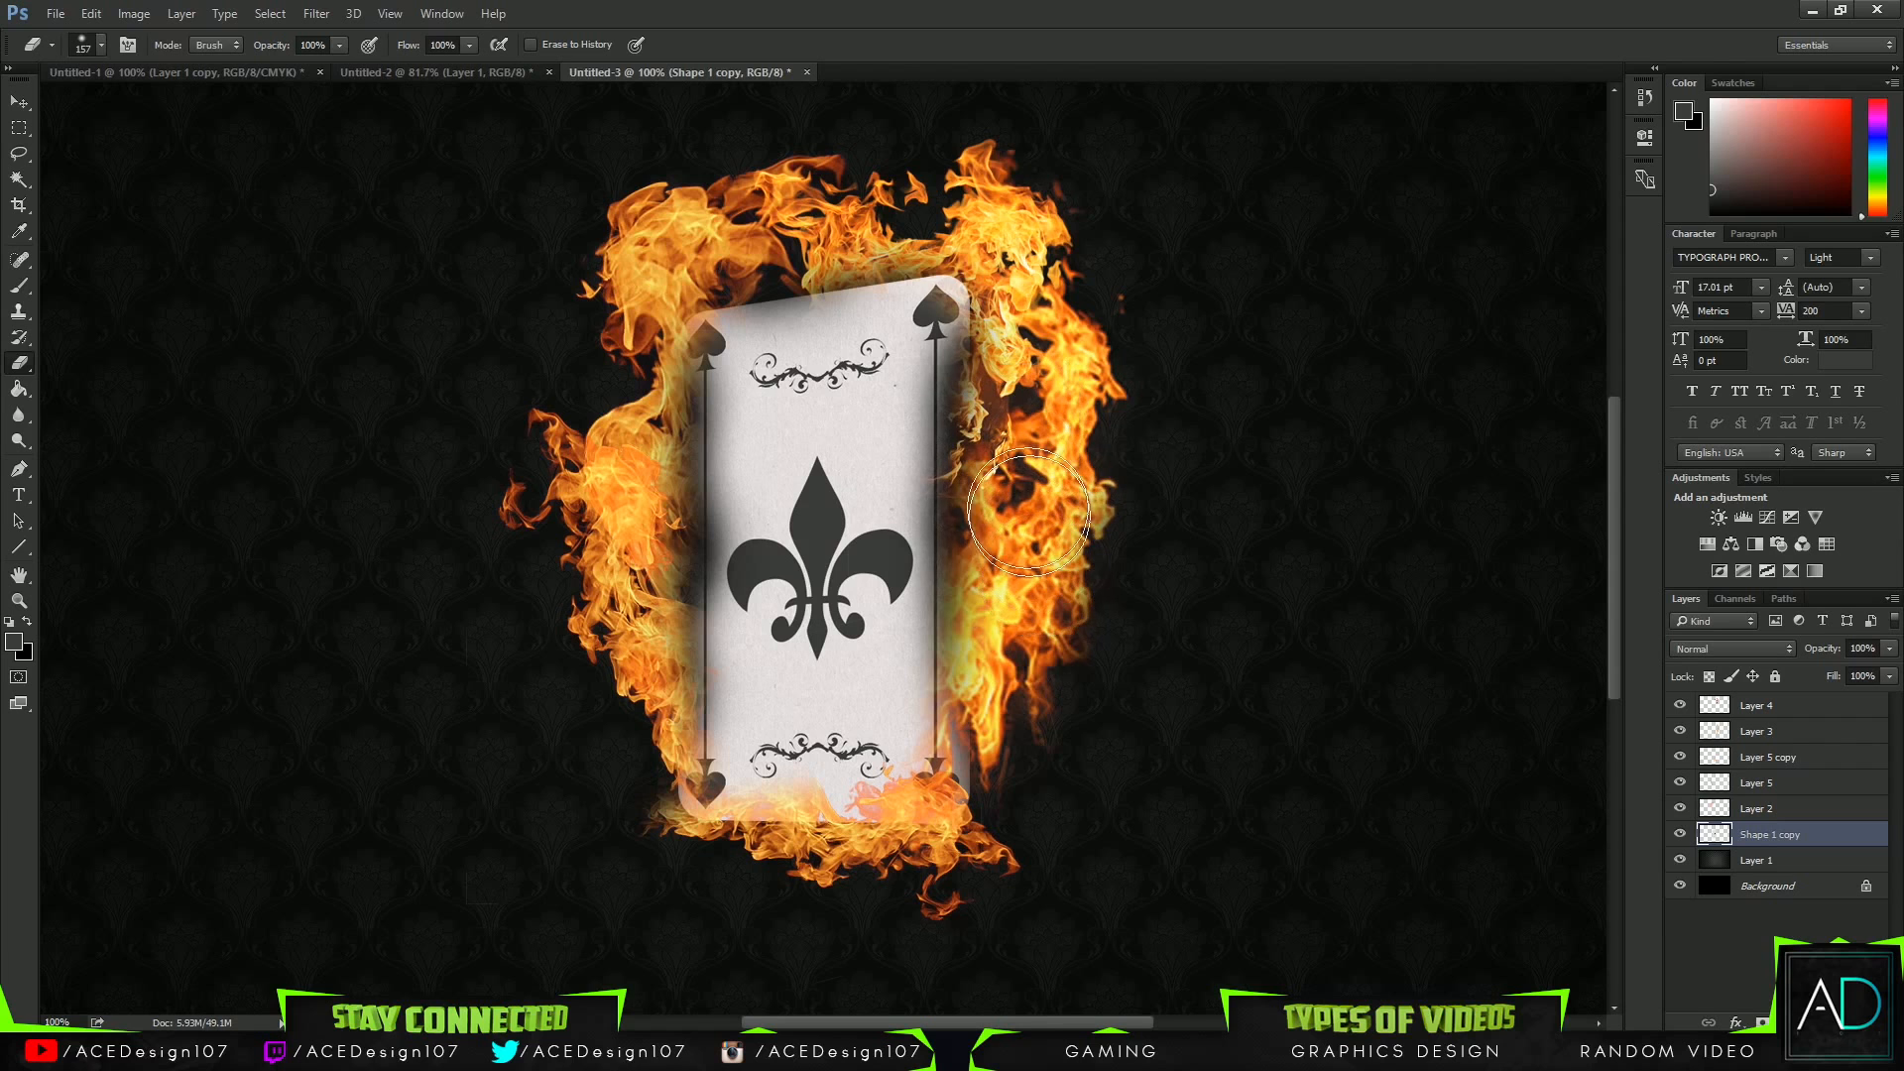
drag(1022, 509, 1020, 362)
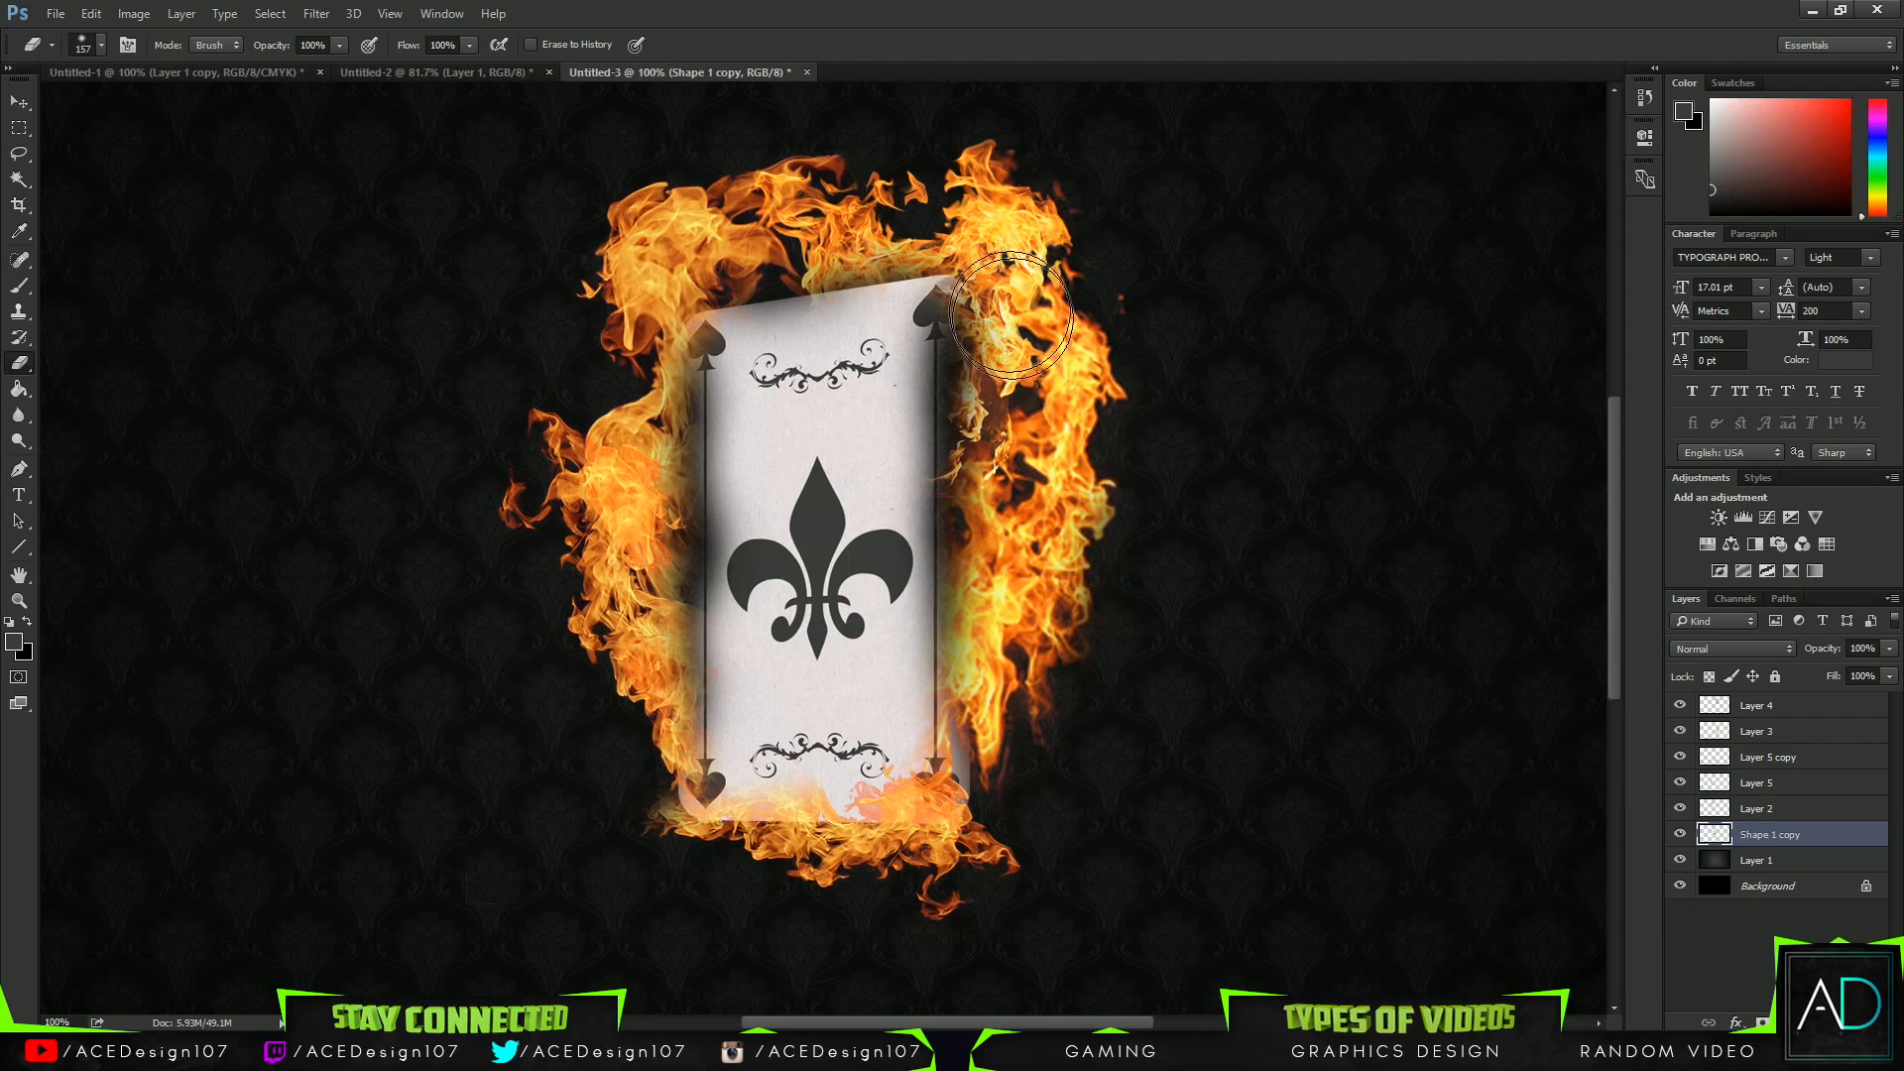
Fade the card's top, left and bottom edges into the flames with the soft Eraser.
mouse_move(960, 230)
mouse_down()
mouse_move(1002, 213)
mouse_move(942, 233)
mouse_move(902, 288)
mouse_move(988, 220)
mouse_move(922, 228)
mouse_move(898, 268)
mouse_move(833, 228)
mouse_move(902, 230)
mouse_move(845, 240)
mouse_up()
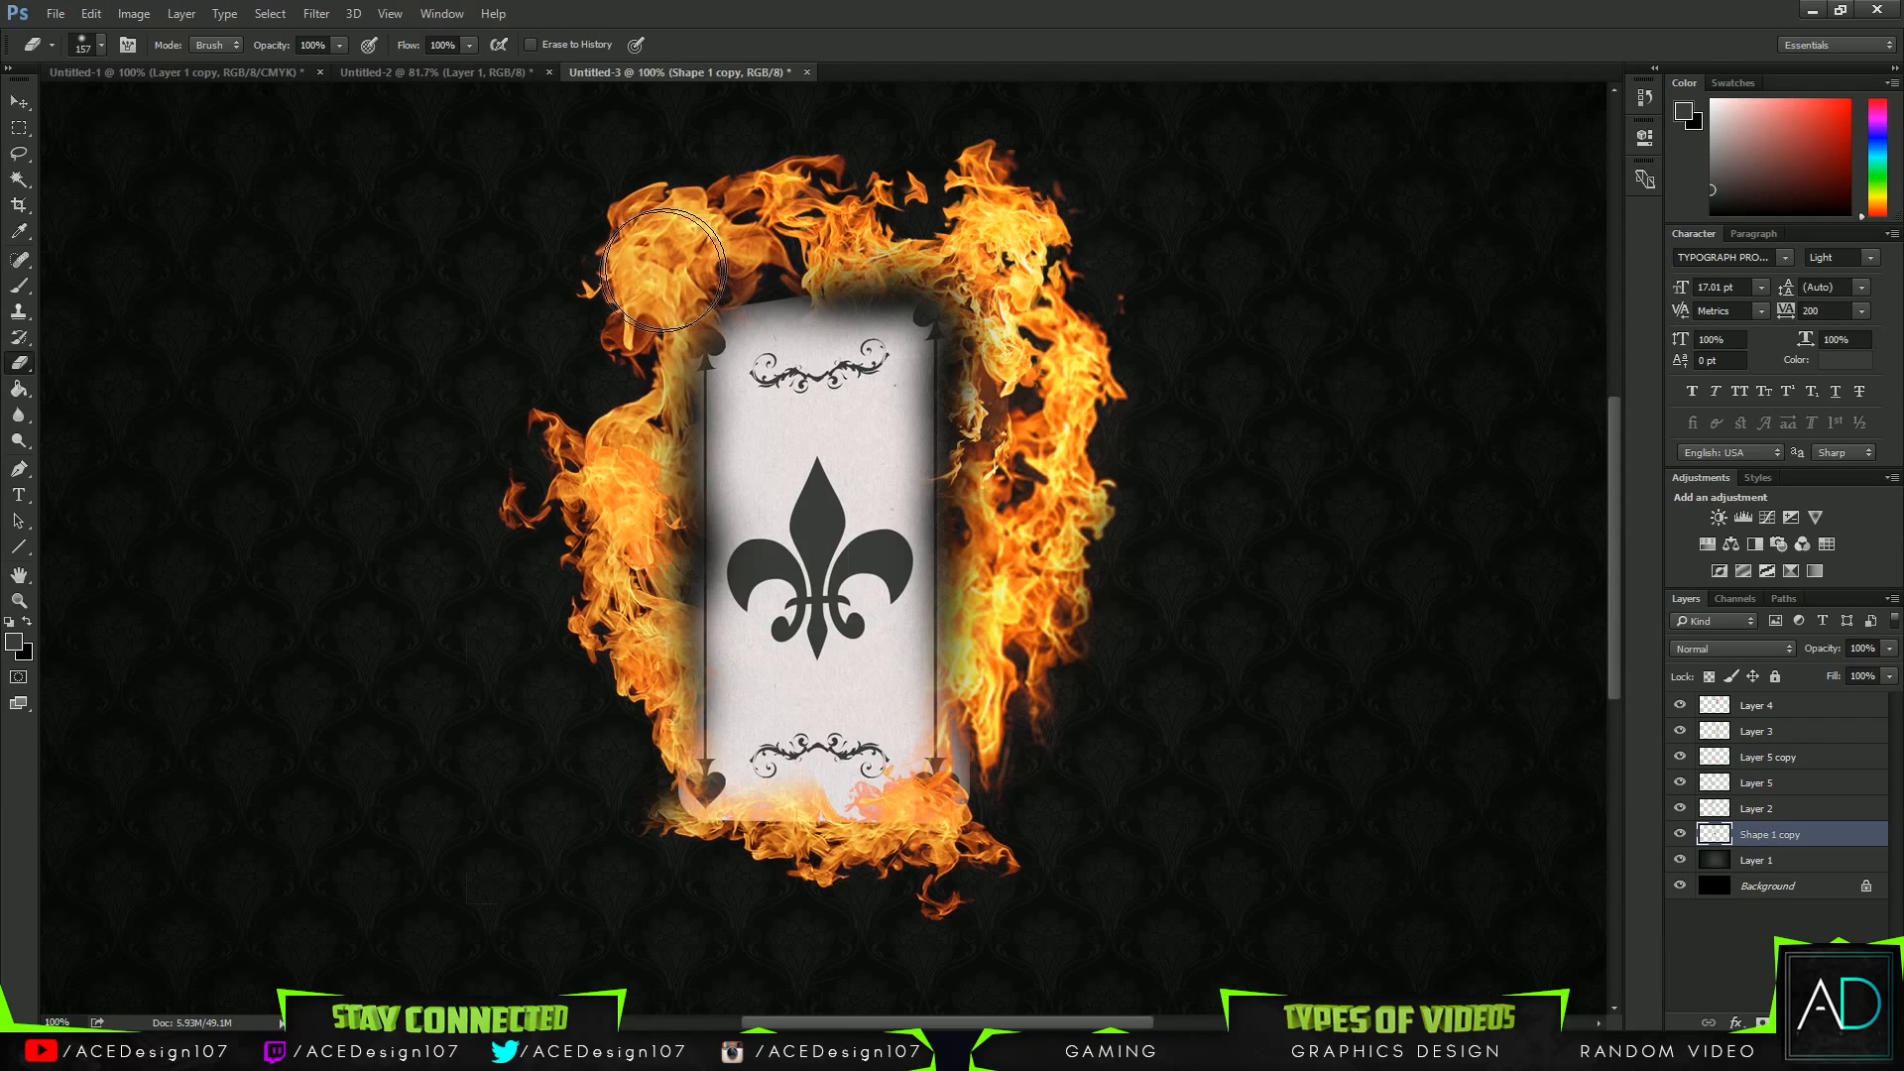
mouse_move(645, 308)
mouse_down()
mouse_move(580, 540)
mouse_move(601, 722)
mouse_move(606, 696)
mouse_up()
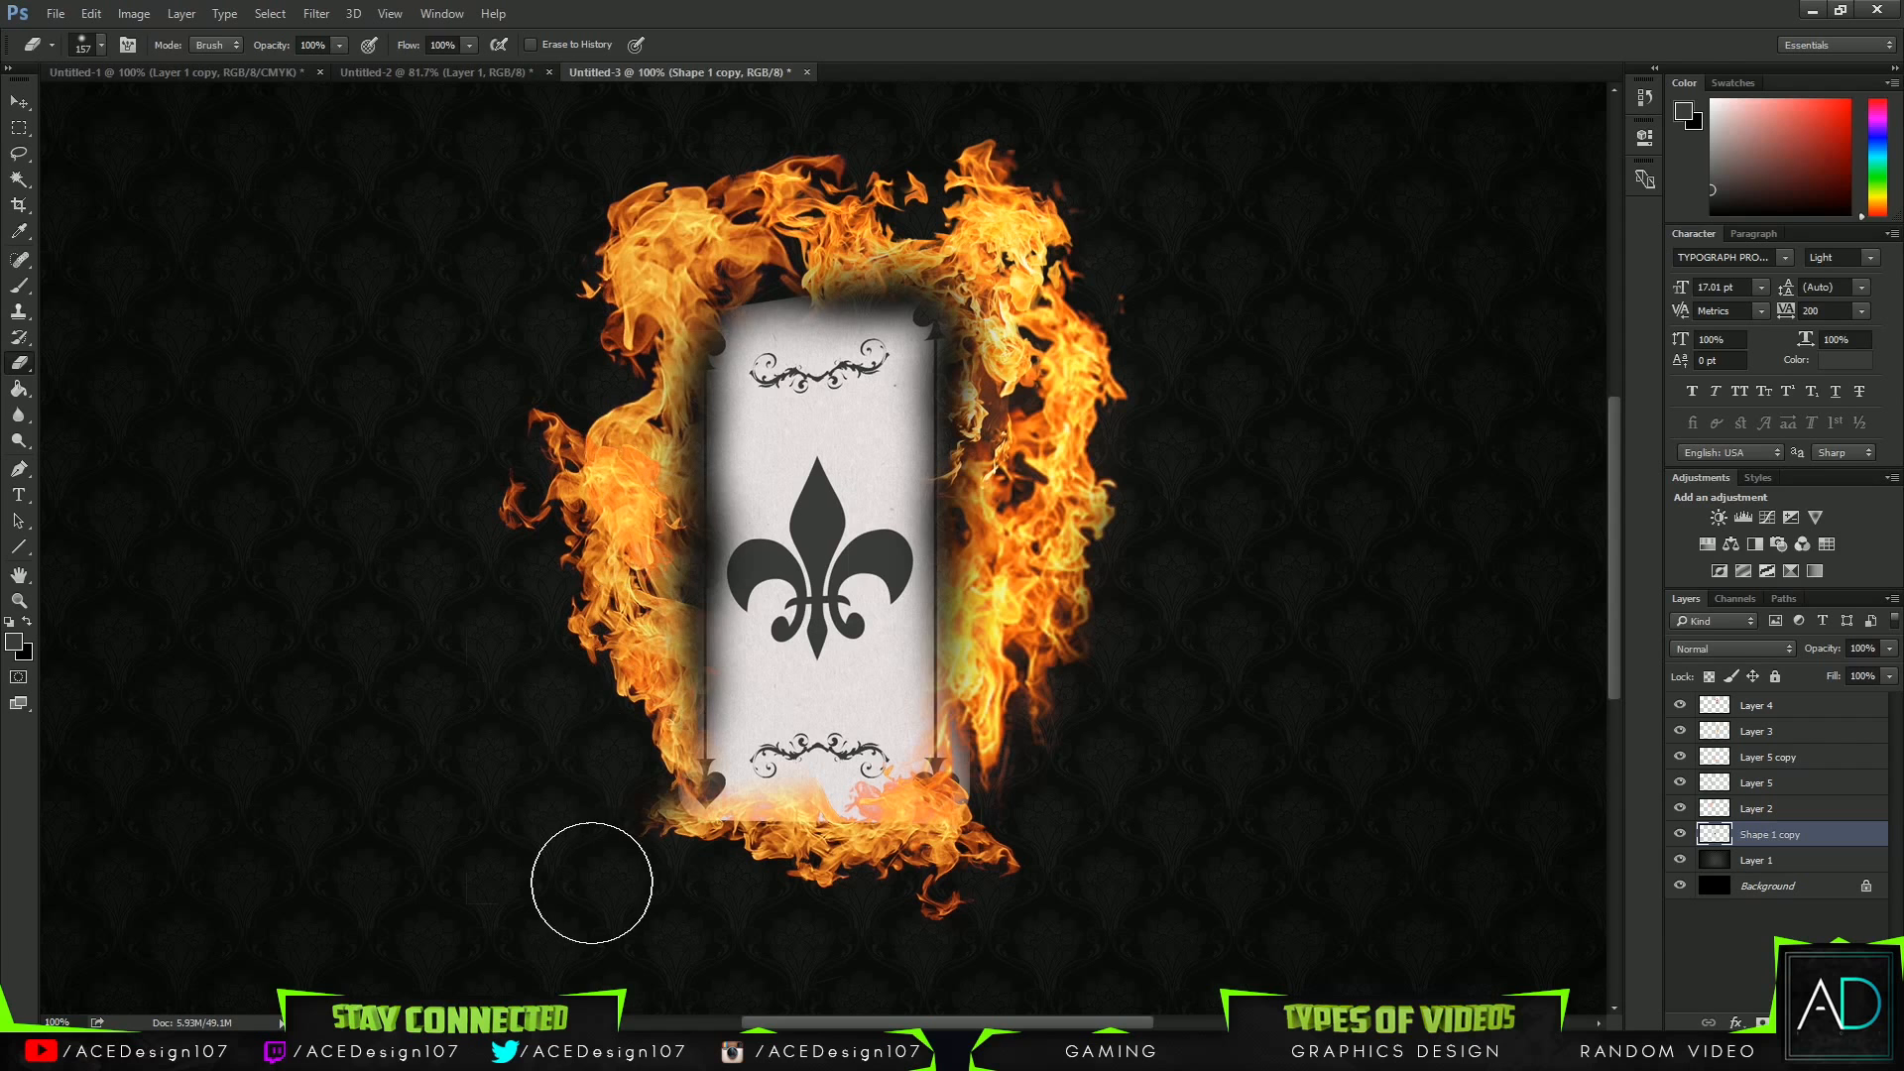
mouse_move(616, 518)
mouse_down()
mouse_move(626, 824)
mouse_move(712, 888)
mouse_move(633, 848)
mouse_move(814, 883)
mouse_move(644, 867)
mouse_move(1035, 878)
mouse_move(714, 873)
mouse_up()
key(ctrl+z)
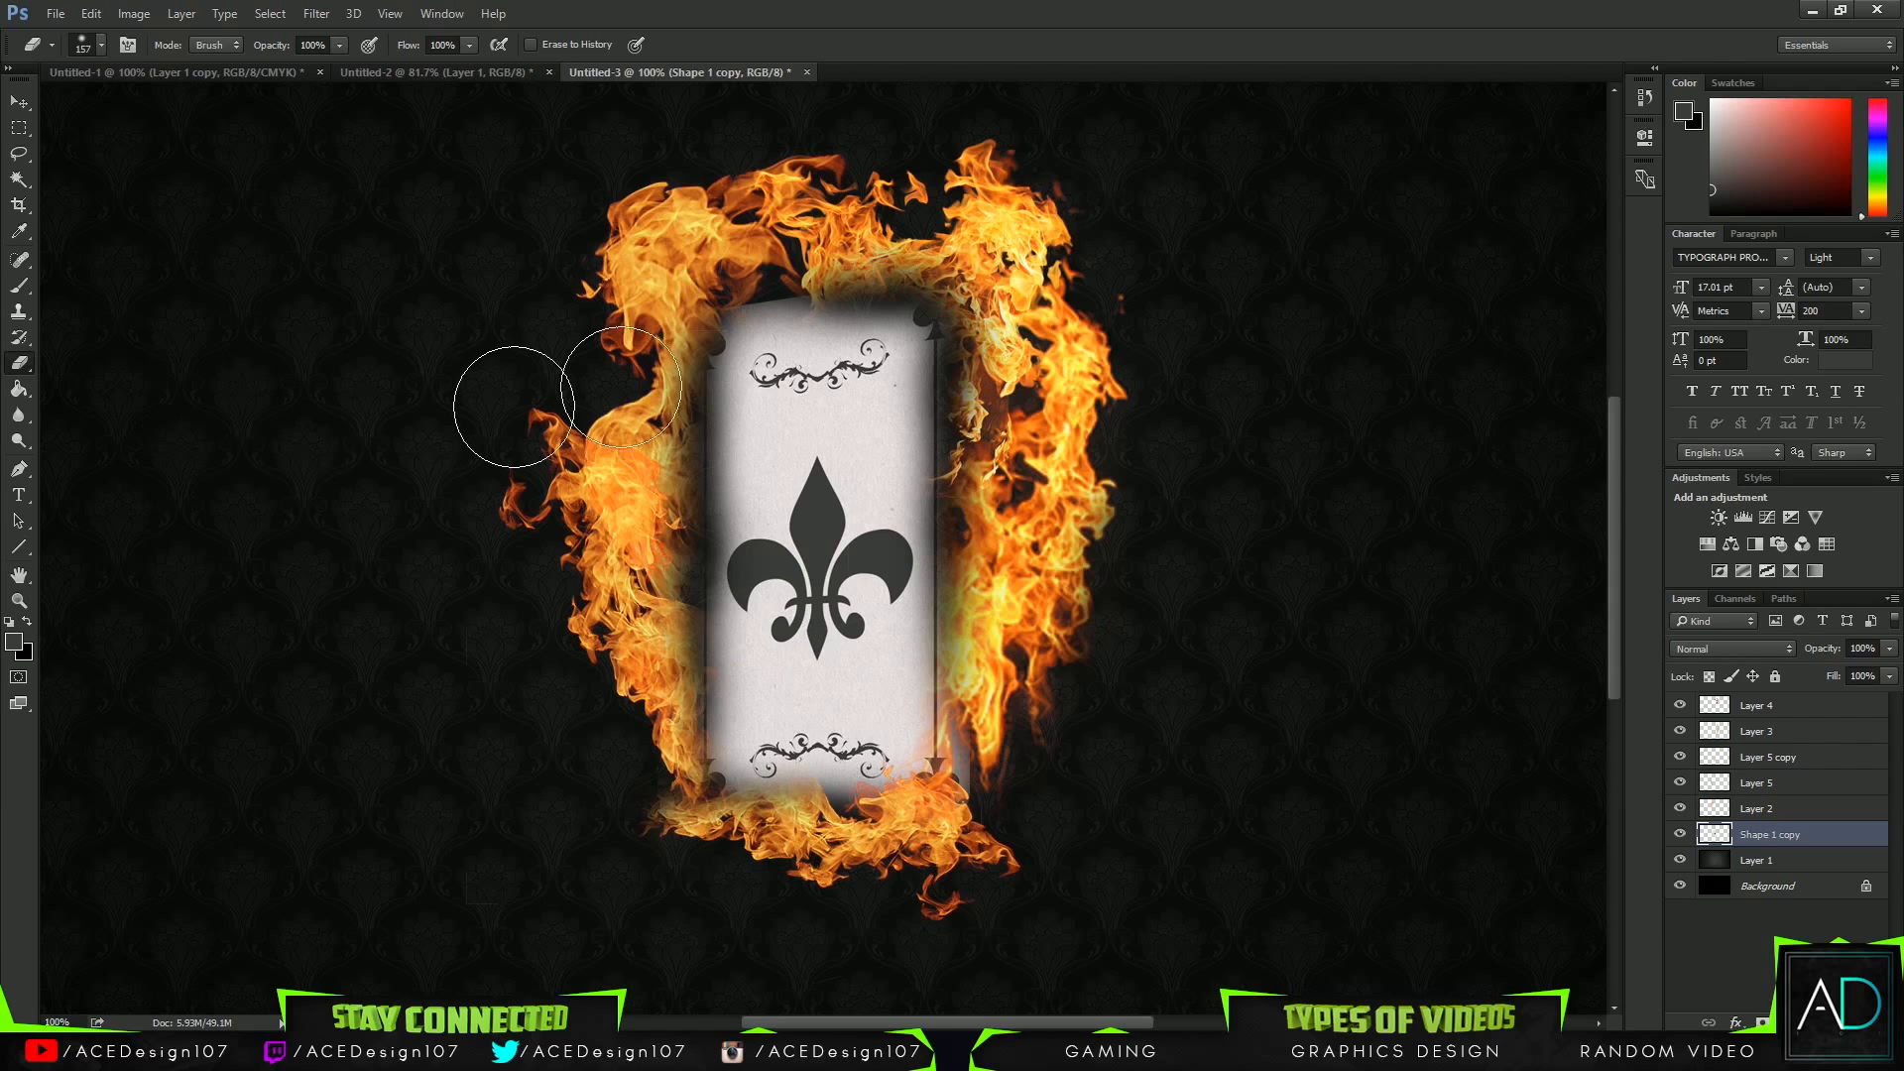
Compare the card with the finished artwork in Untitled-1 and view the whole Untitled-3 composition.
click(174, 72)
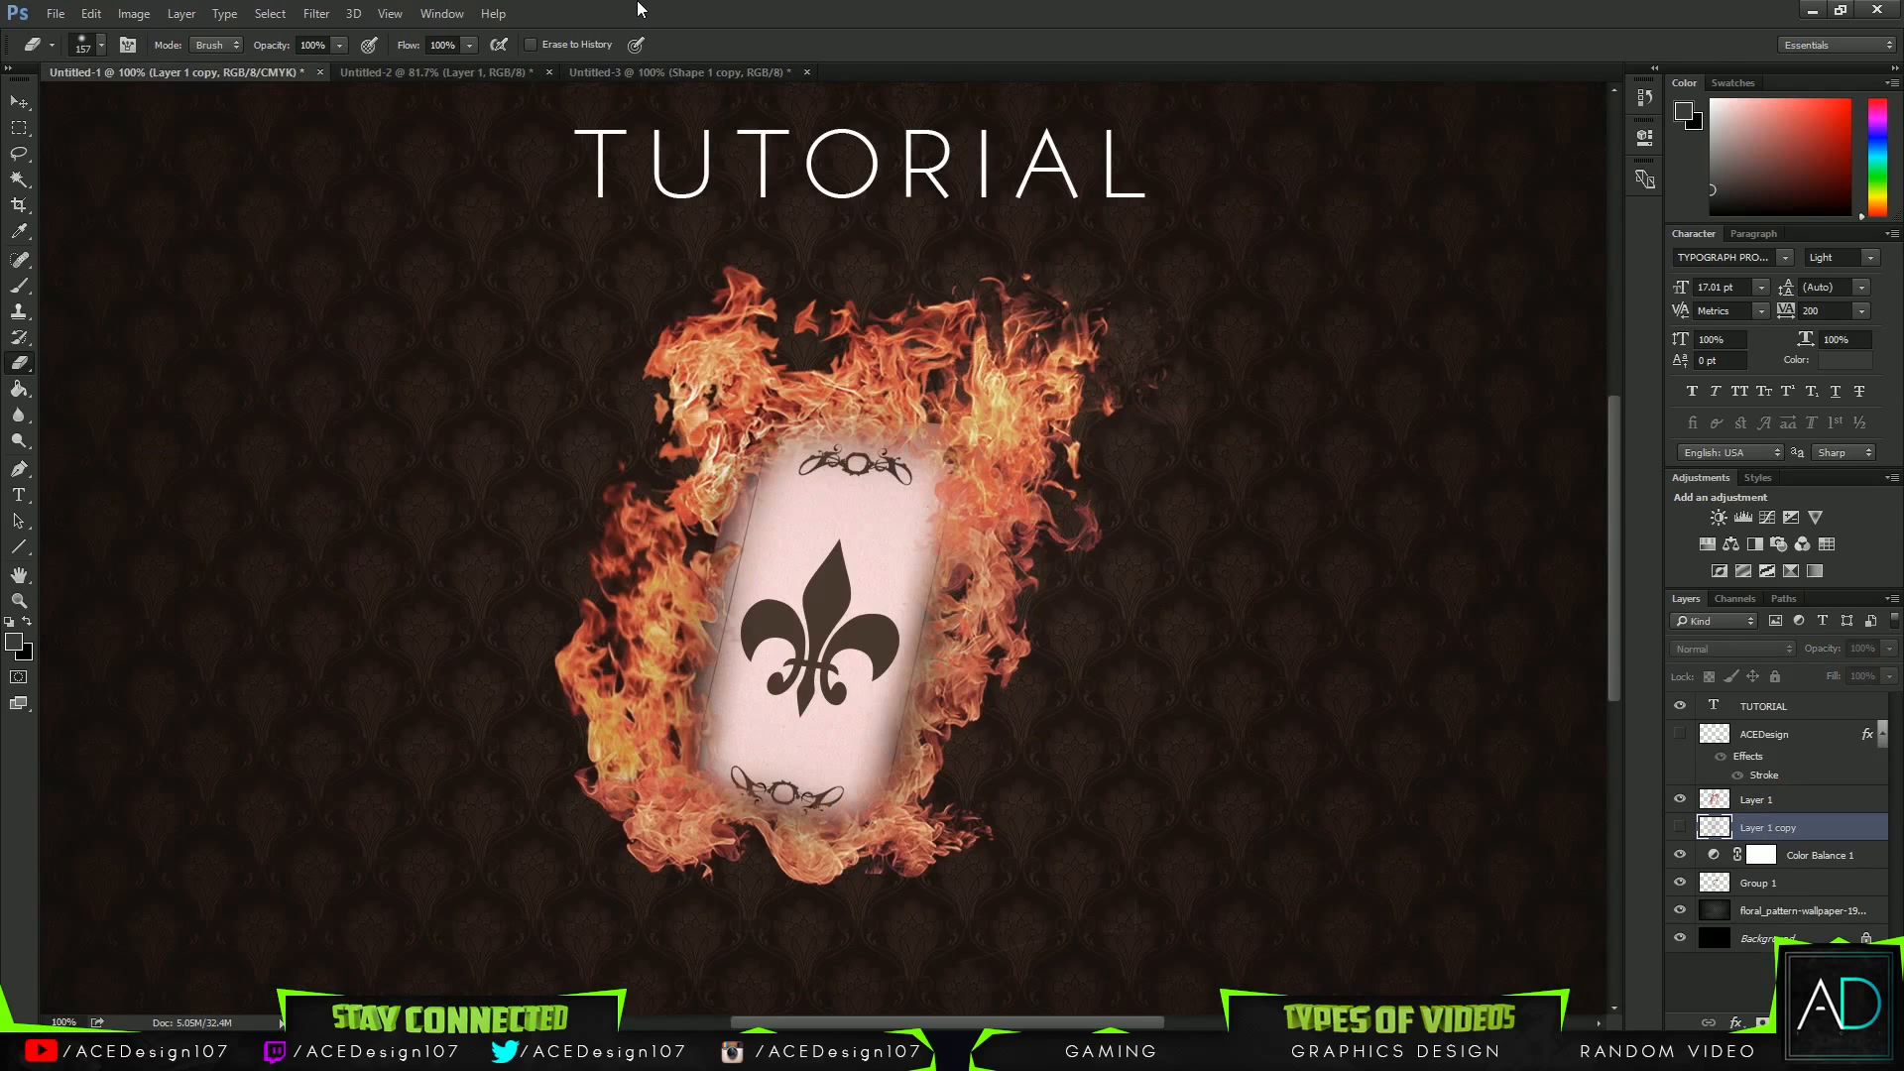
click(650, 72)
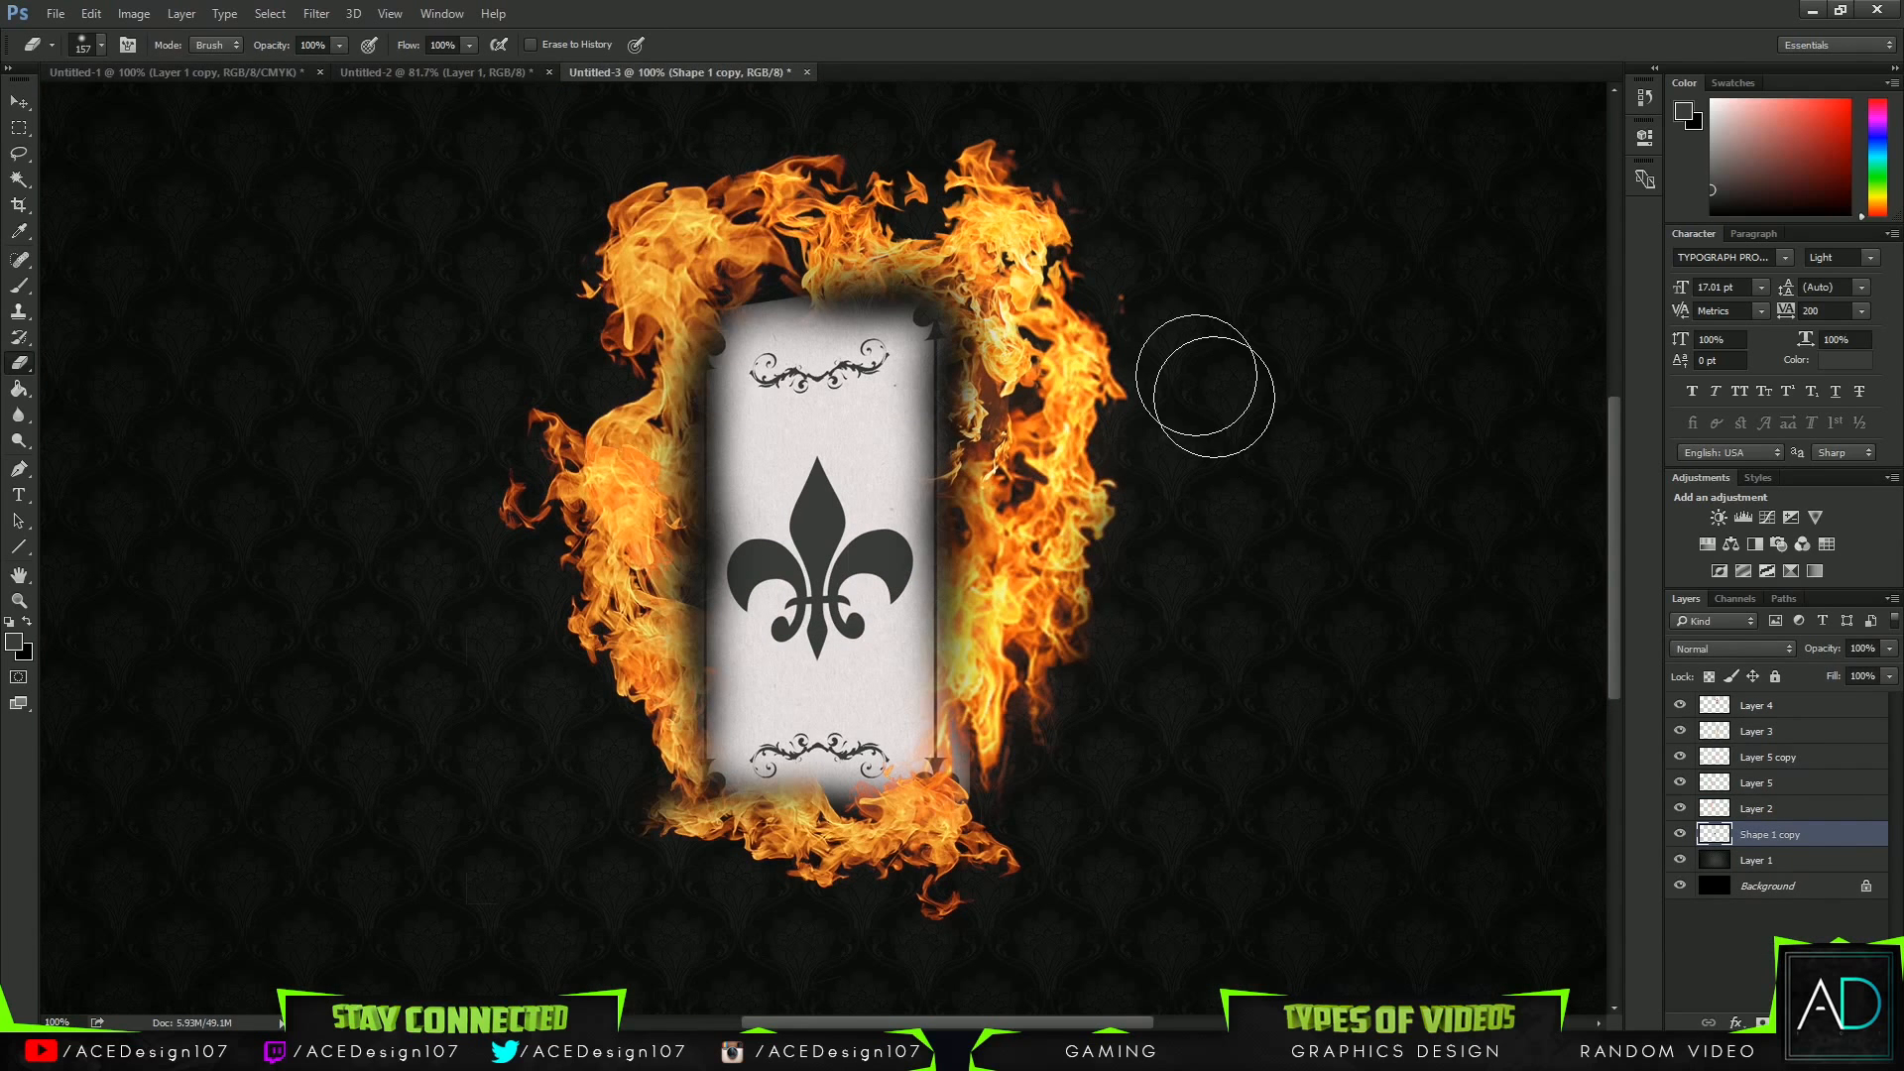
key(ctrl+minus)
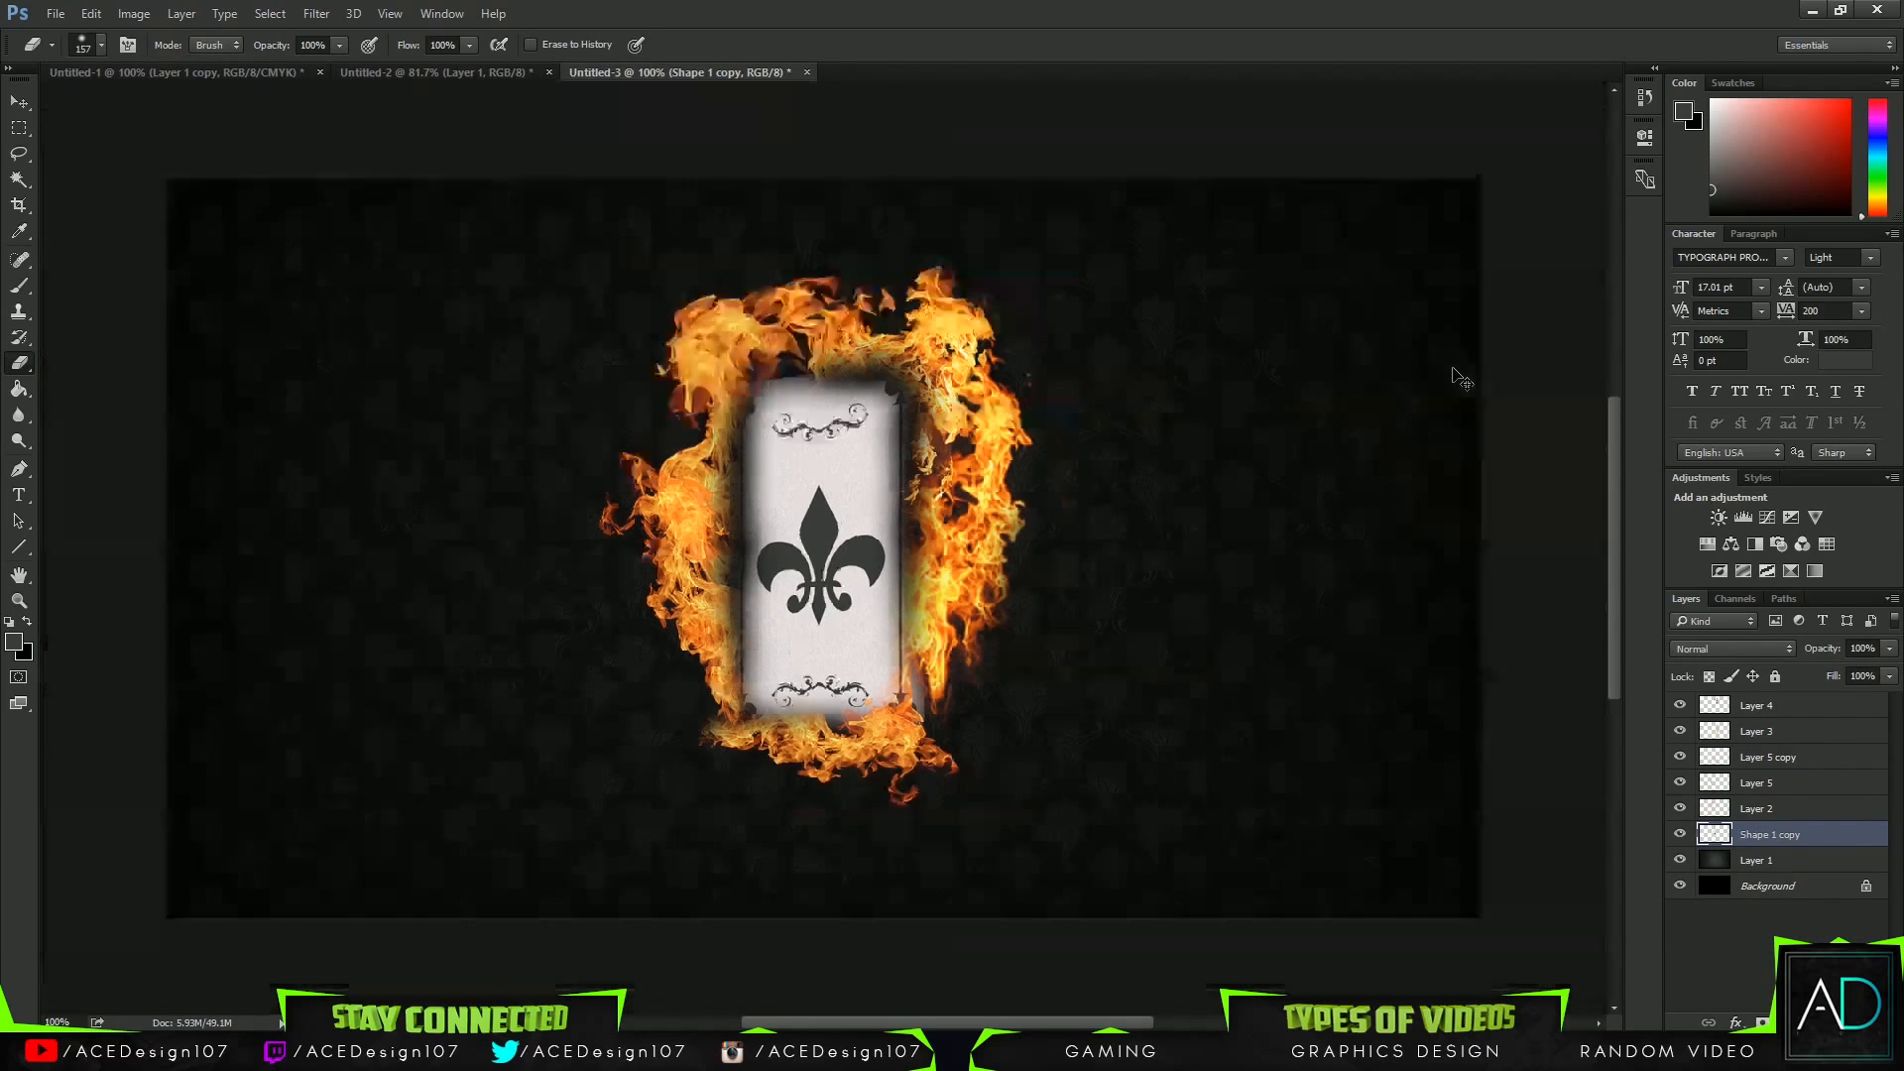
Add an Inner Shadow to the Shape 1 copy layer with 0% opacity, 5 px distance, 29% choke and 0 px size.
right_click(1815, 838)
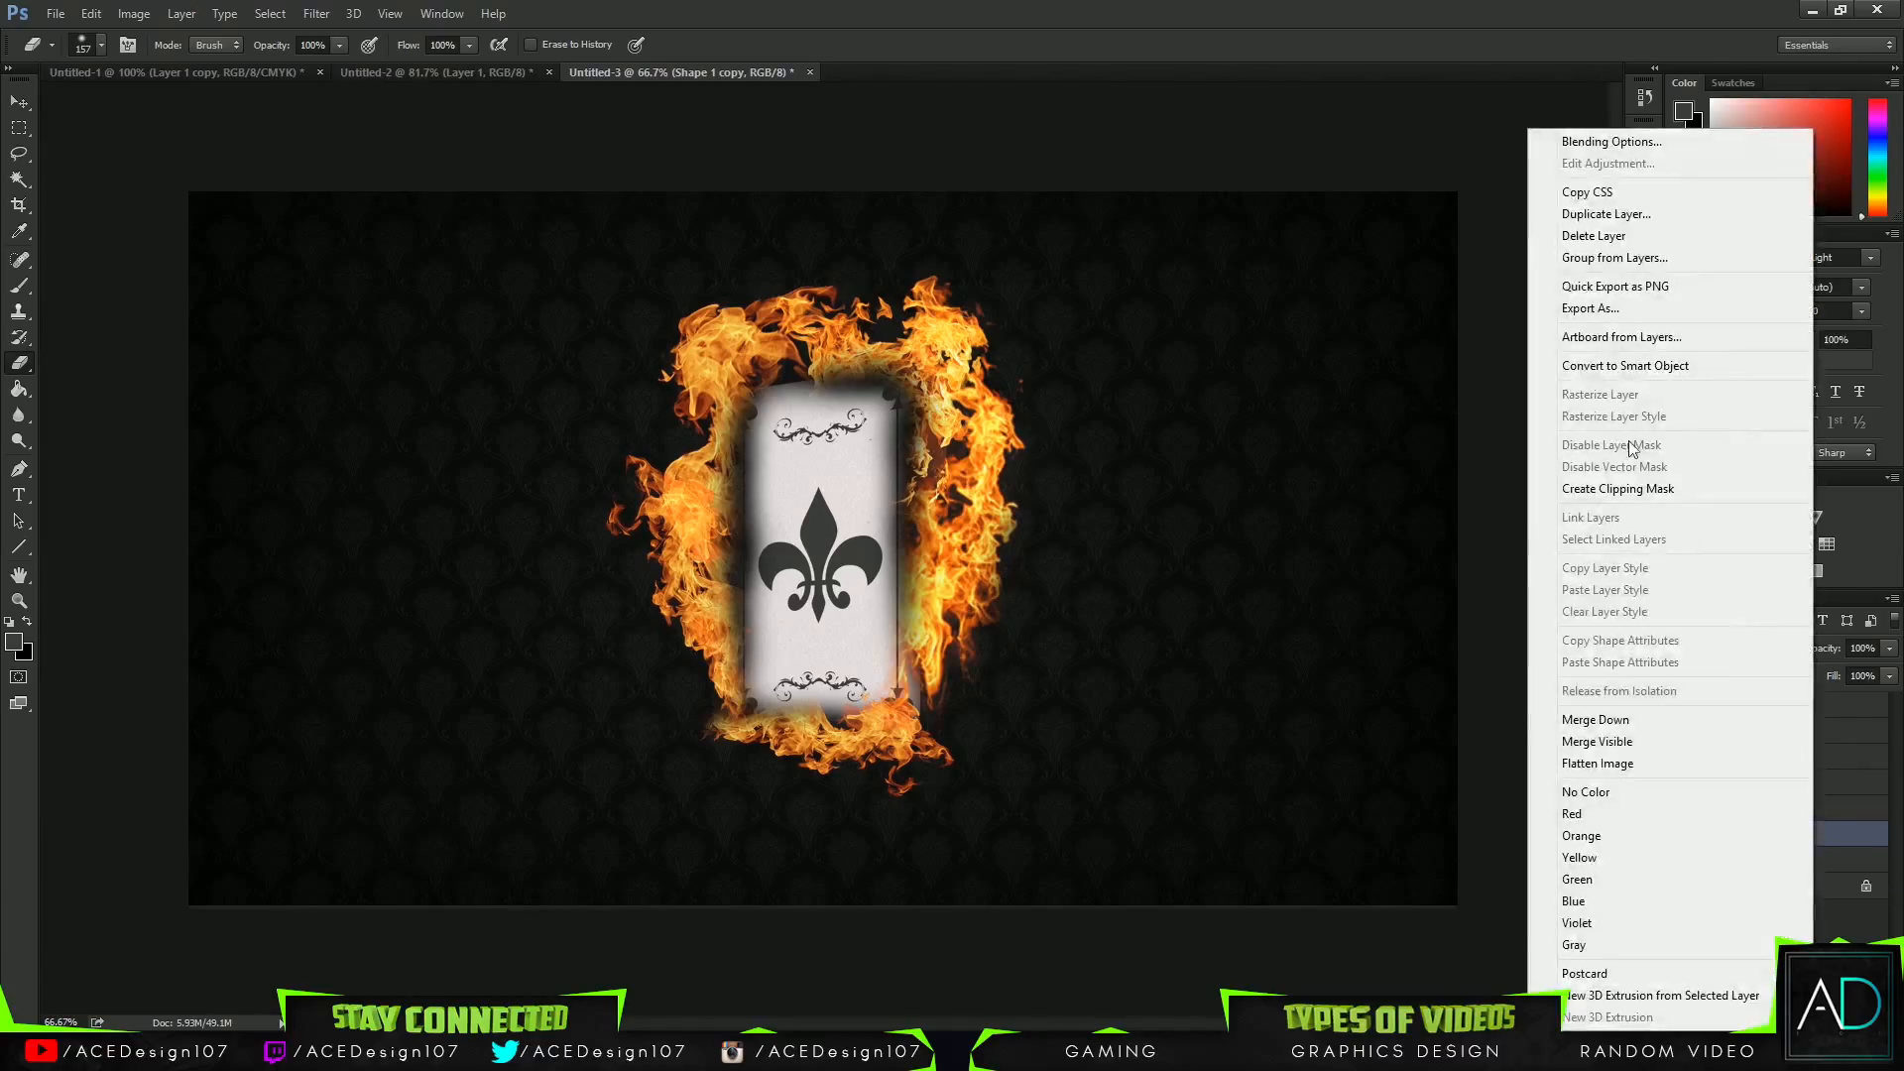
click(1542, 142)
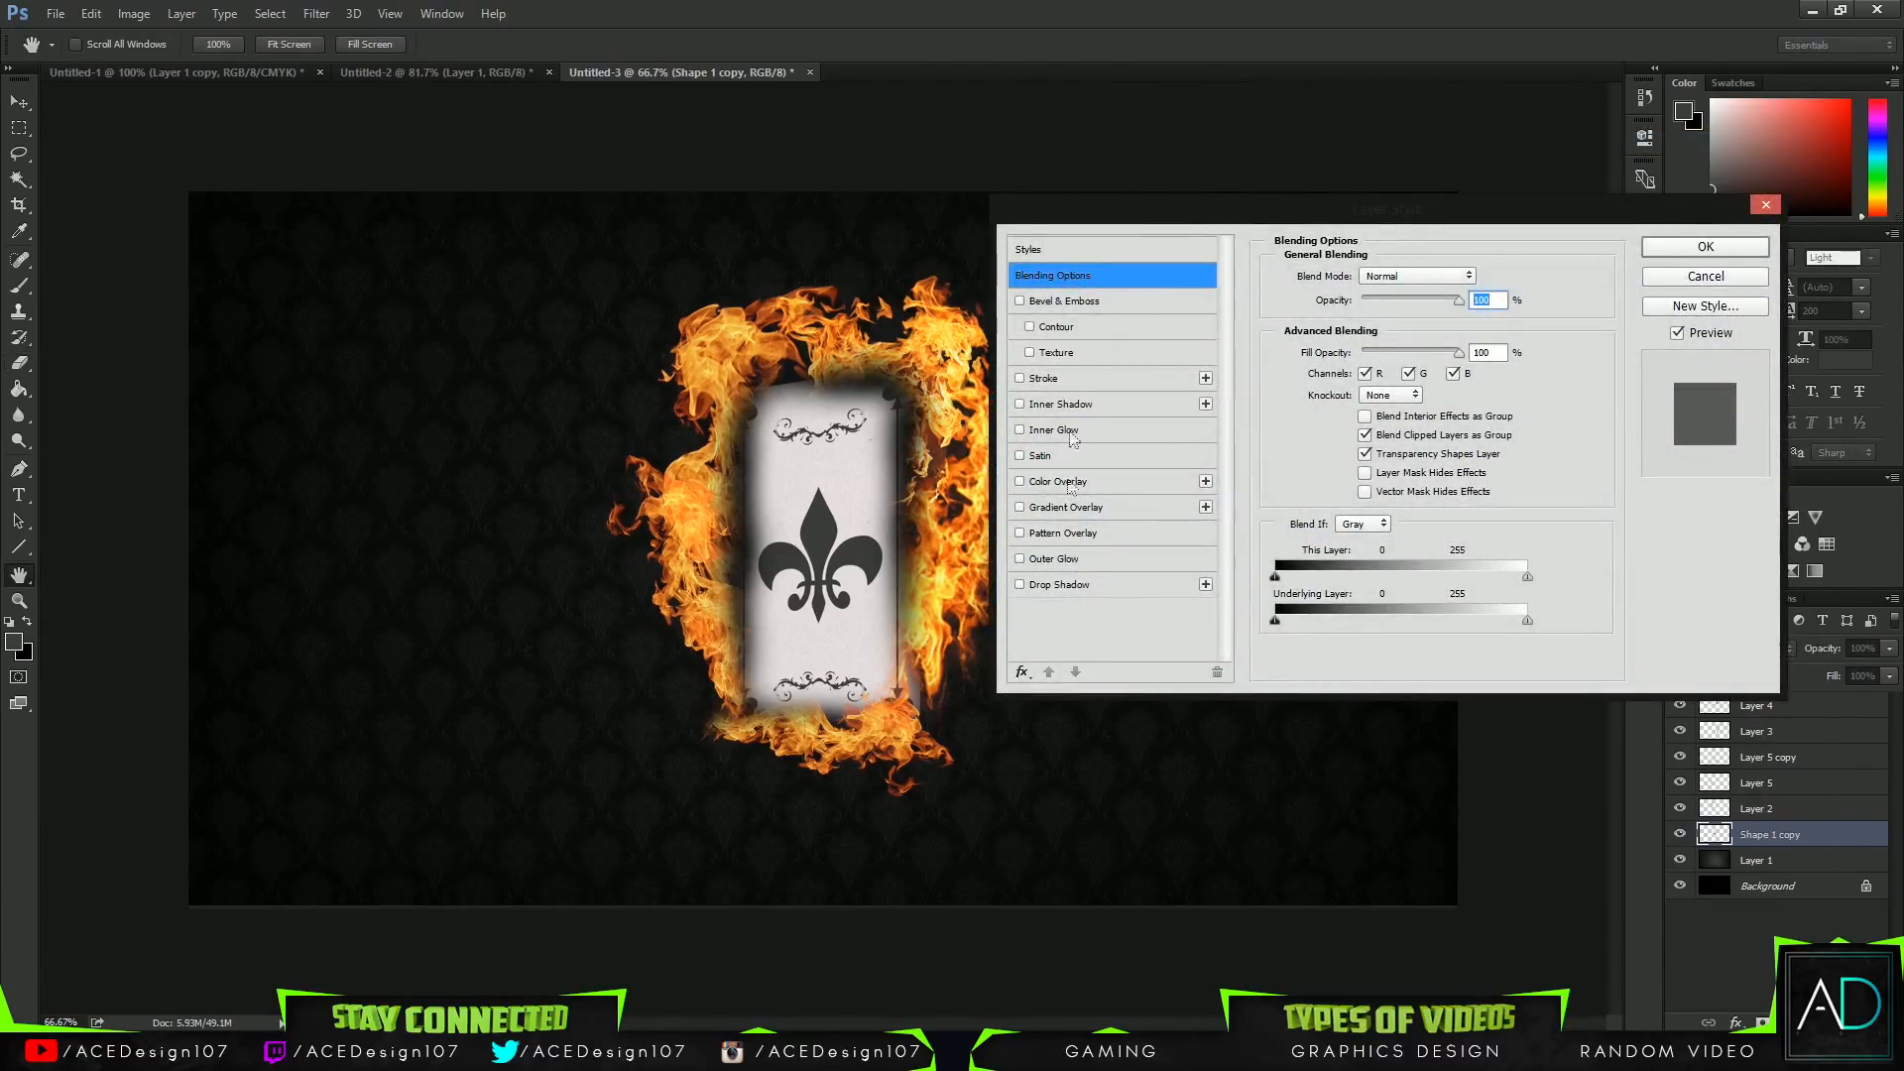
click(1054, 405)
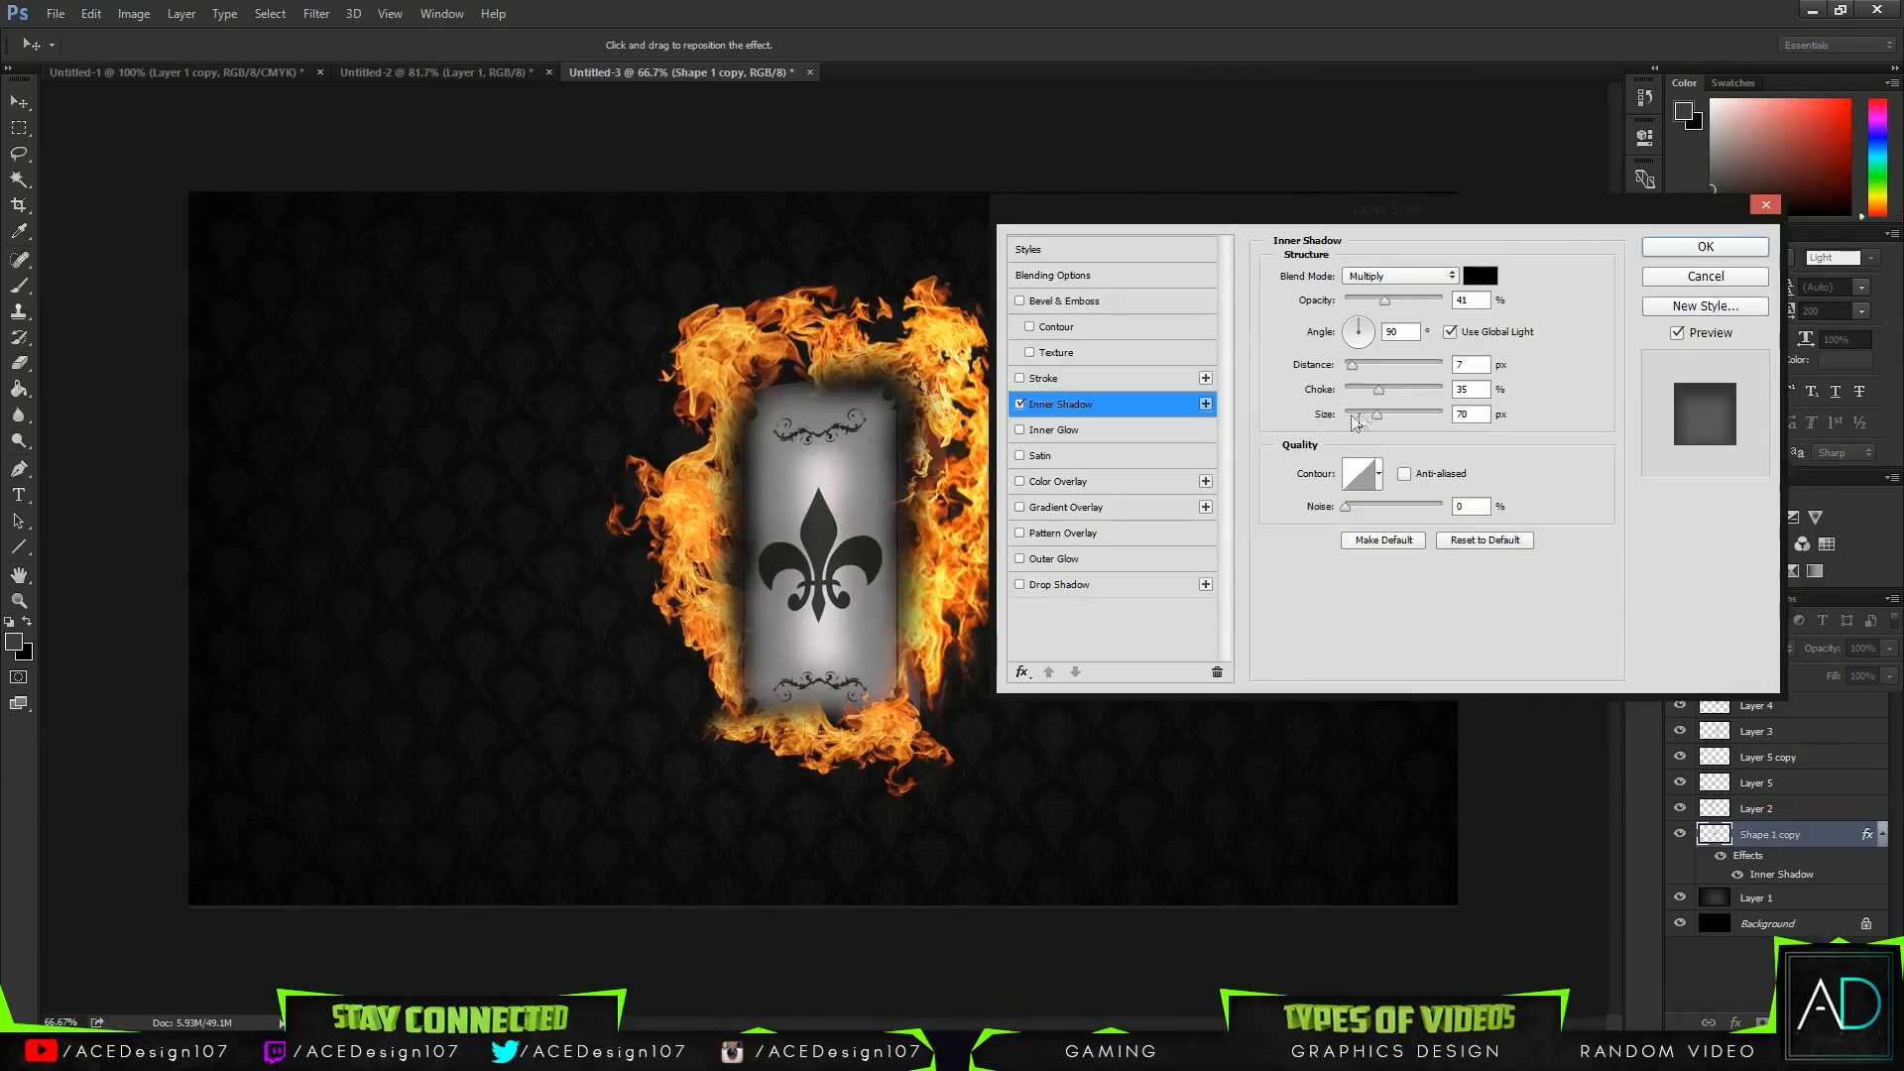
mouse_move(1376, 416)
mouse_down()
mouse_move(1334, 424)
mouse_move(1415, 388)
mouse_move(1372, 390)
mouse_up()
mouse_move(1352, 365)
mouse_down()
mouse_move(1443, 357)
mouse_move(1350, 380)
mouse_up()
mouse_move(1384, 300)
mouse_down()
mouse_move(1450, 307)
mouse_move(1349, 311)
mouse_up()
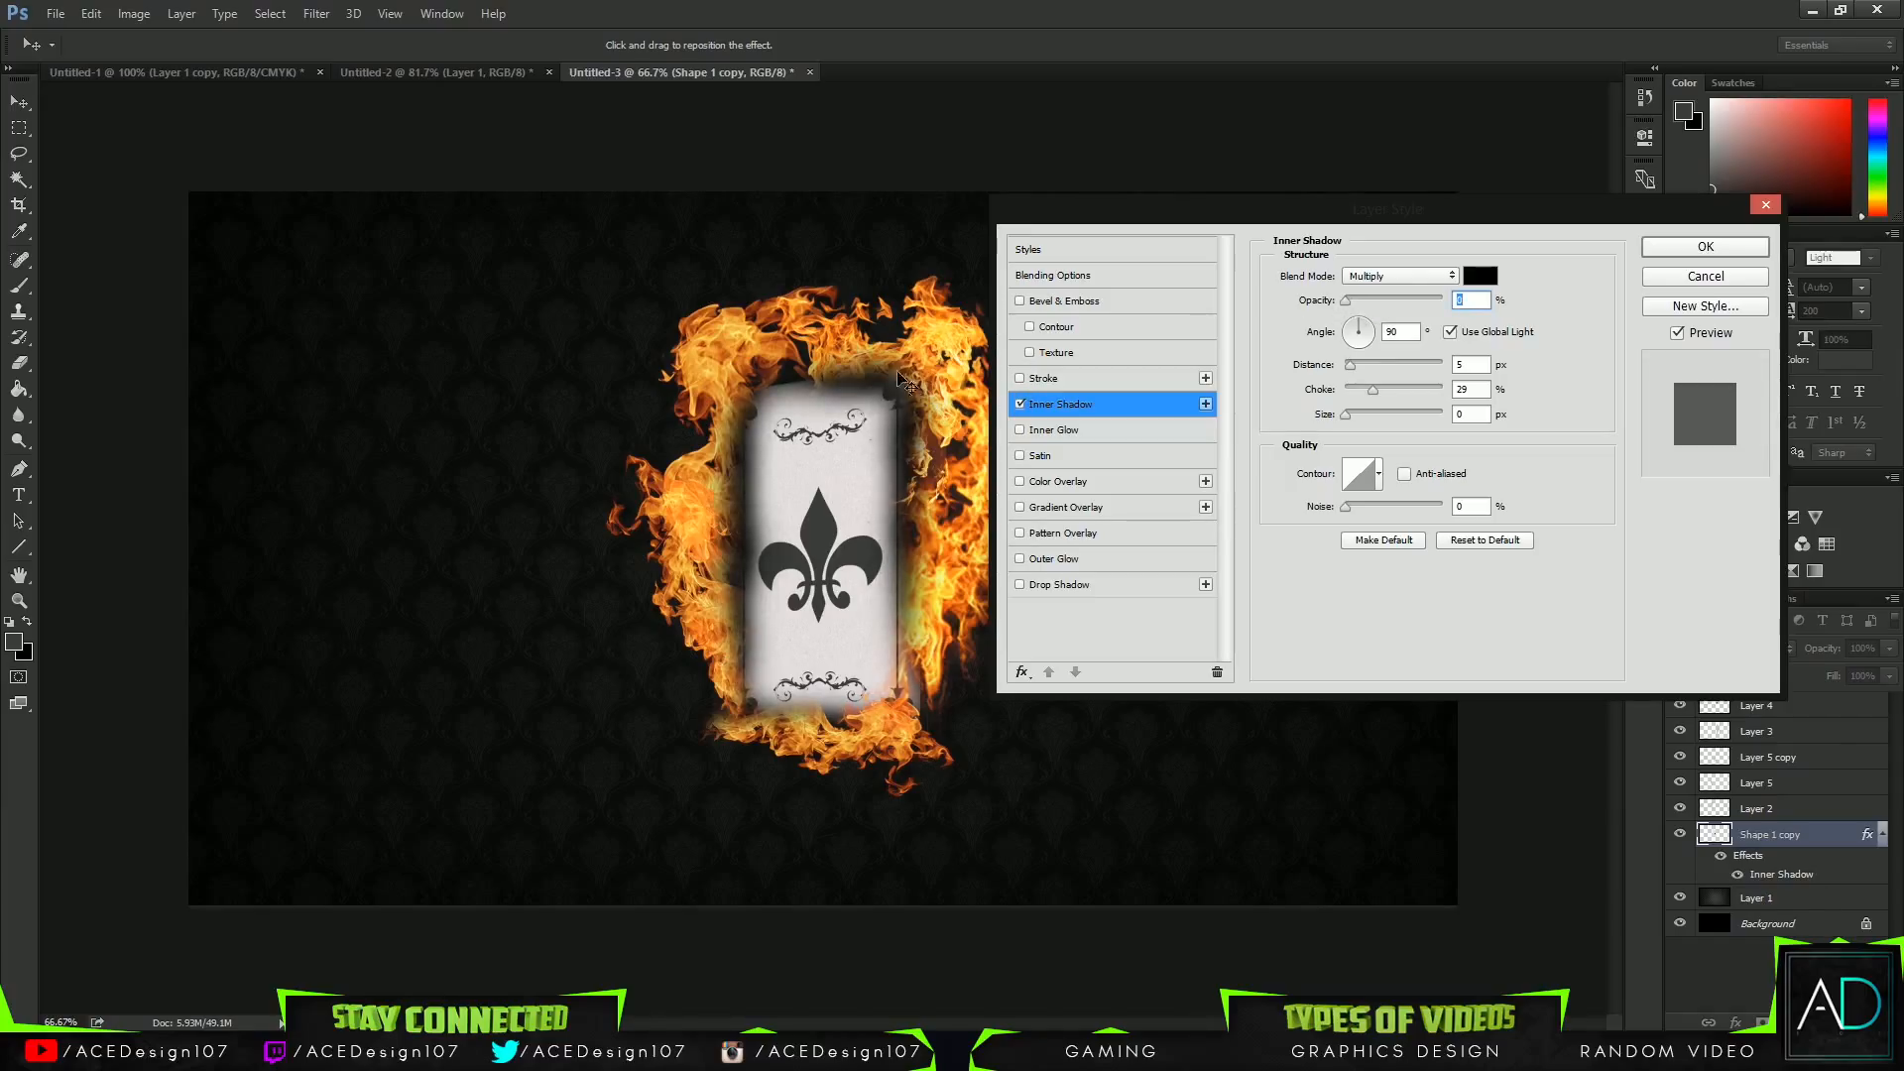
Try a 3 px outside Stroke on the card, lower its opacity to 0% and disable it.
click(1019, 378)
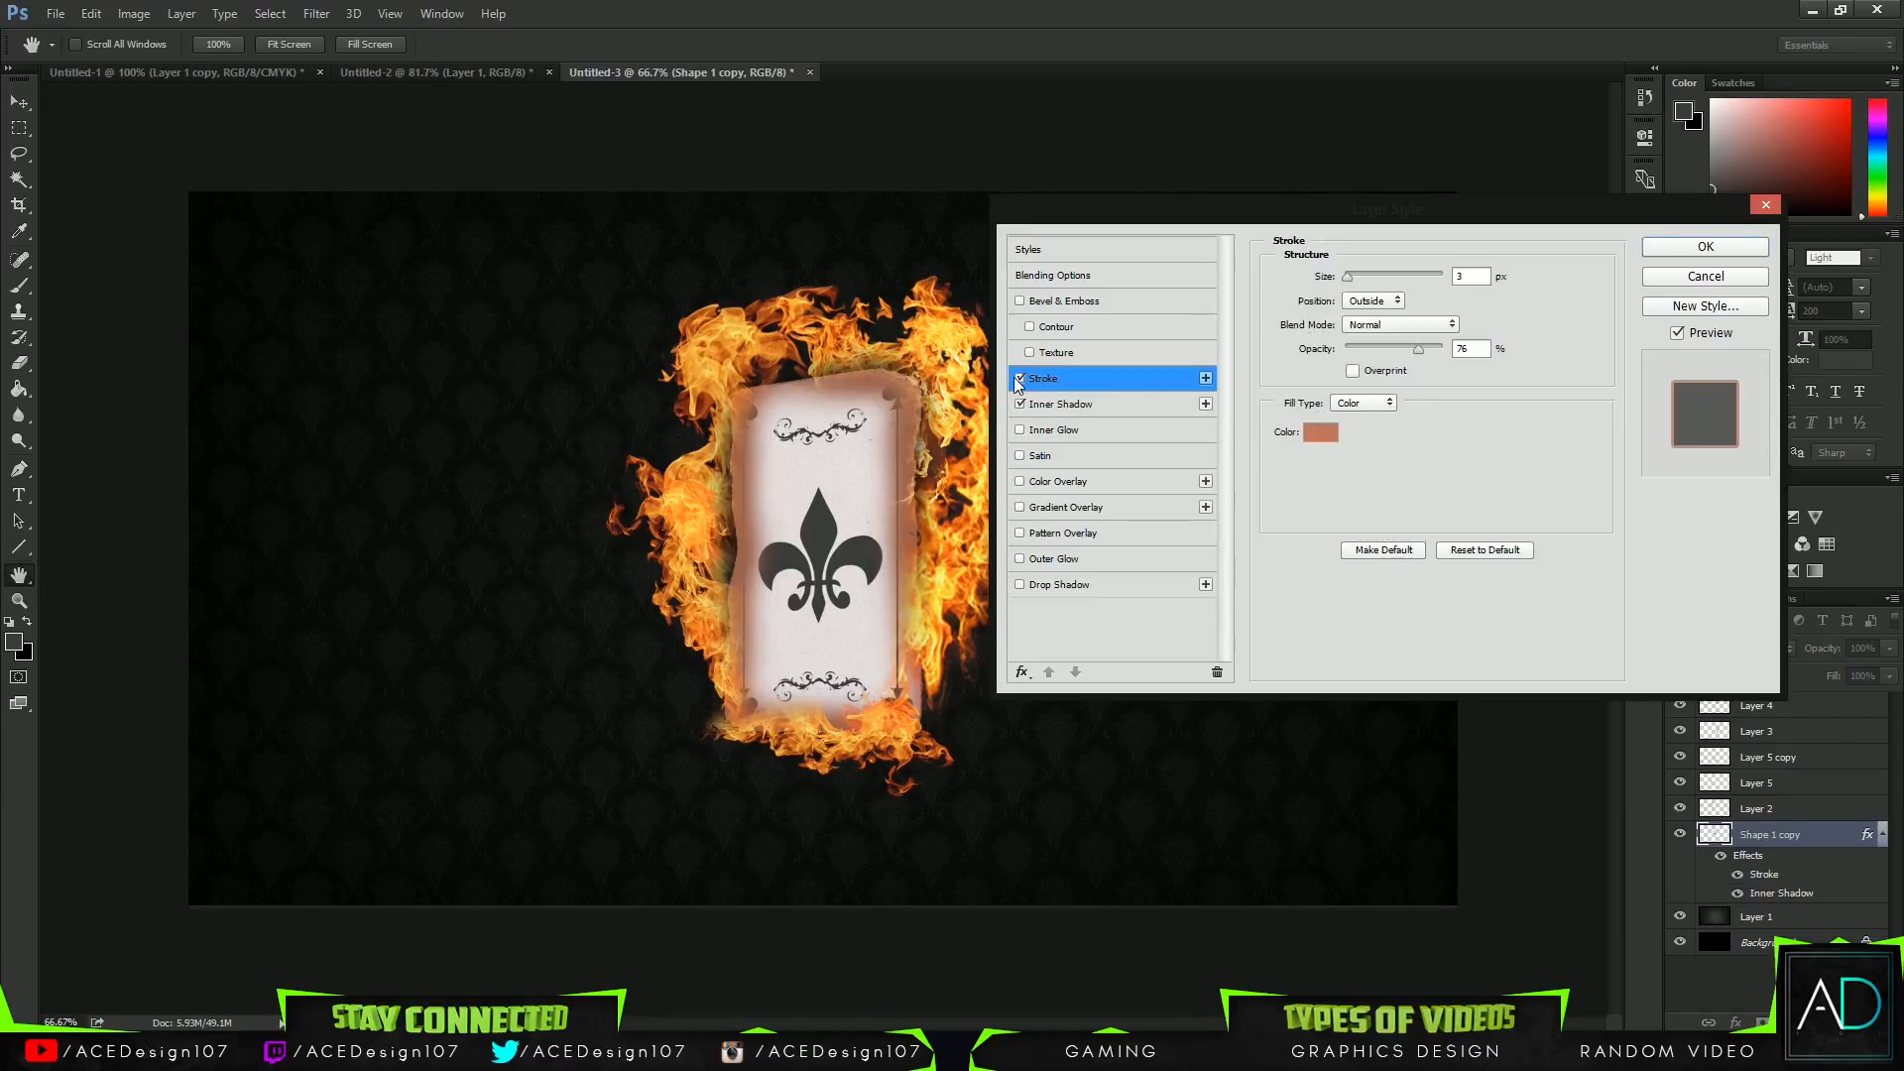
drag(1418, 348, 1345, 349)
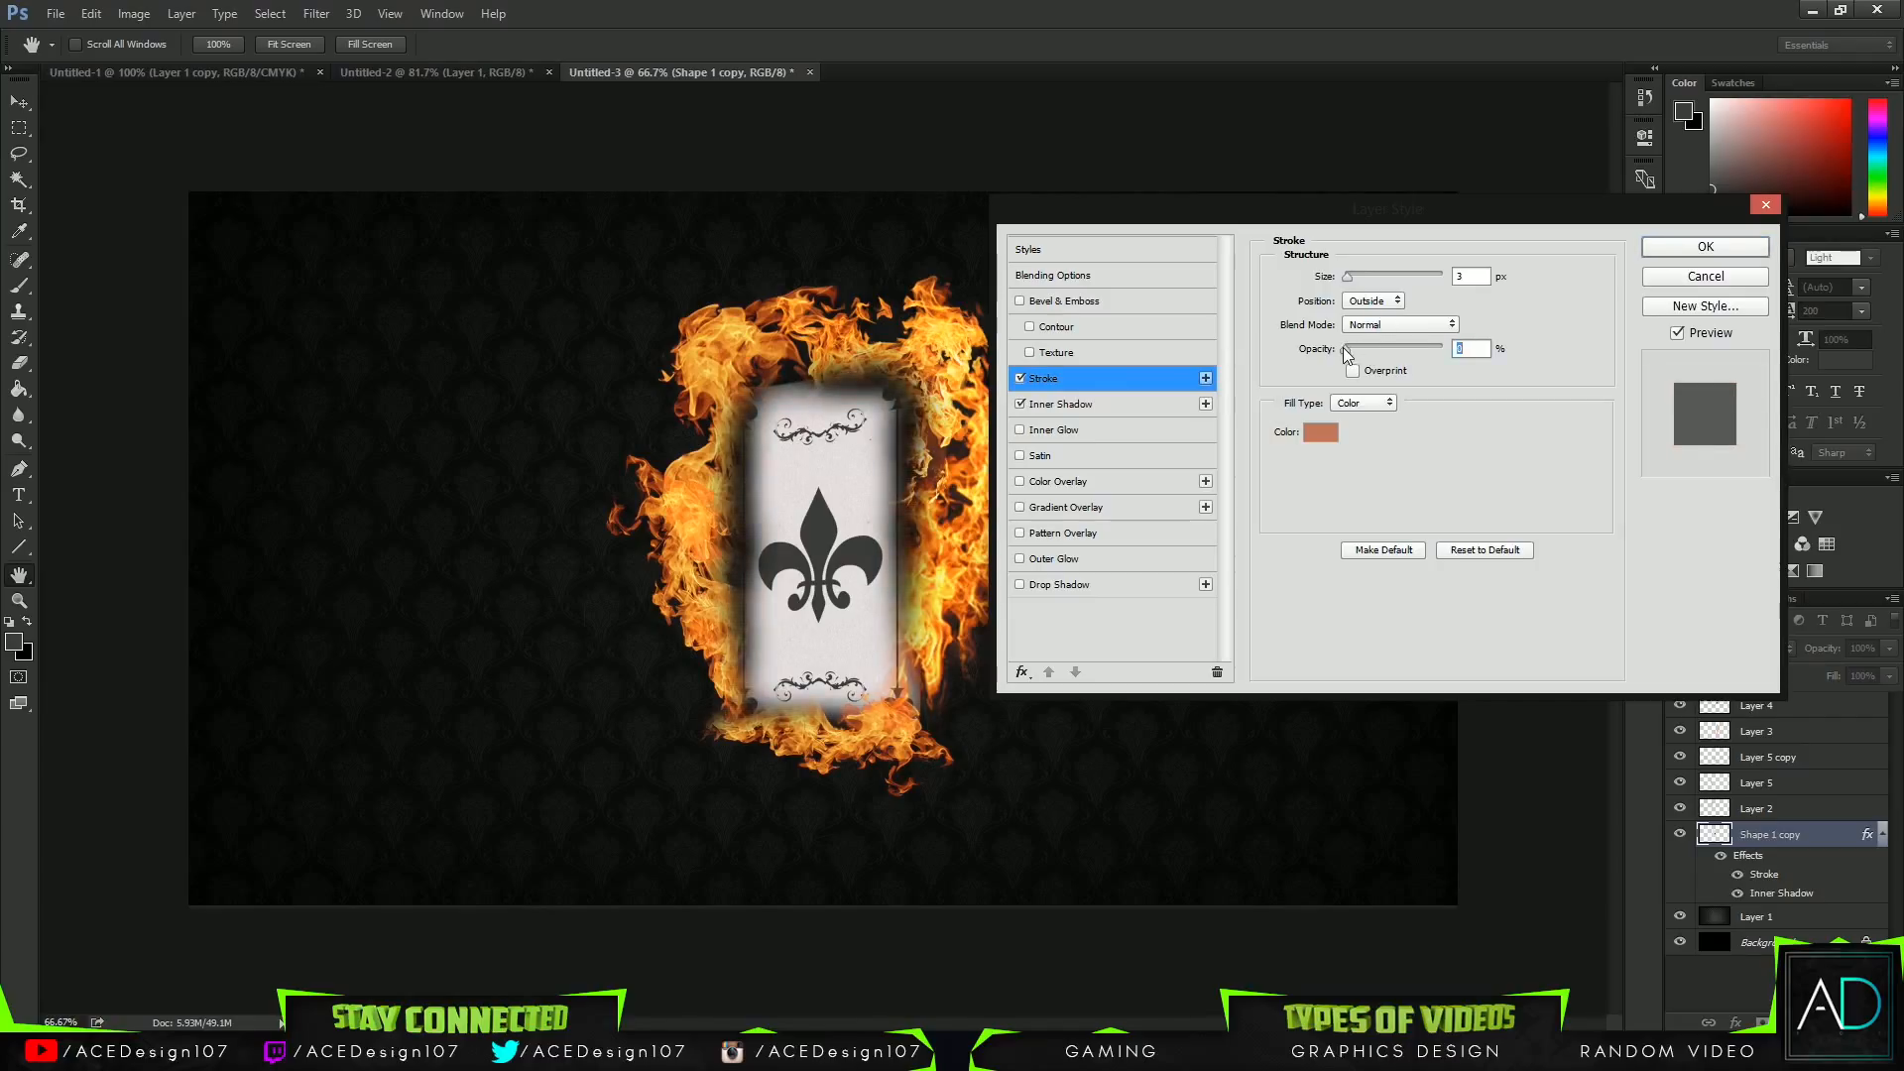
click(1020, 378)
Add a Drop Shadow to the Shape 1 copy layer, reduce its size to almost nothing and return to the Eraser.
click(1049, 584)
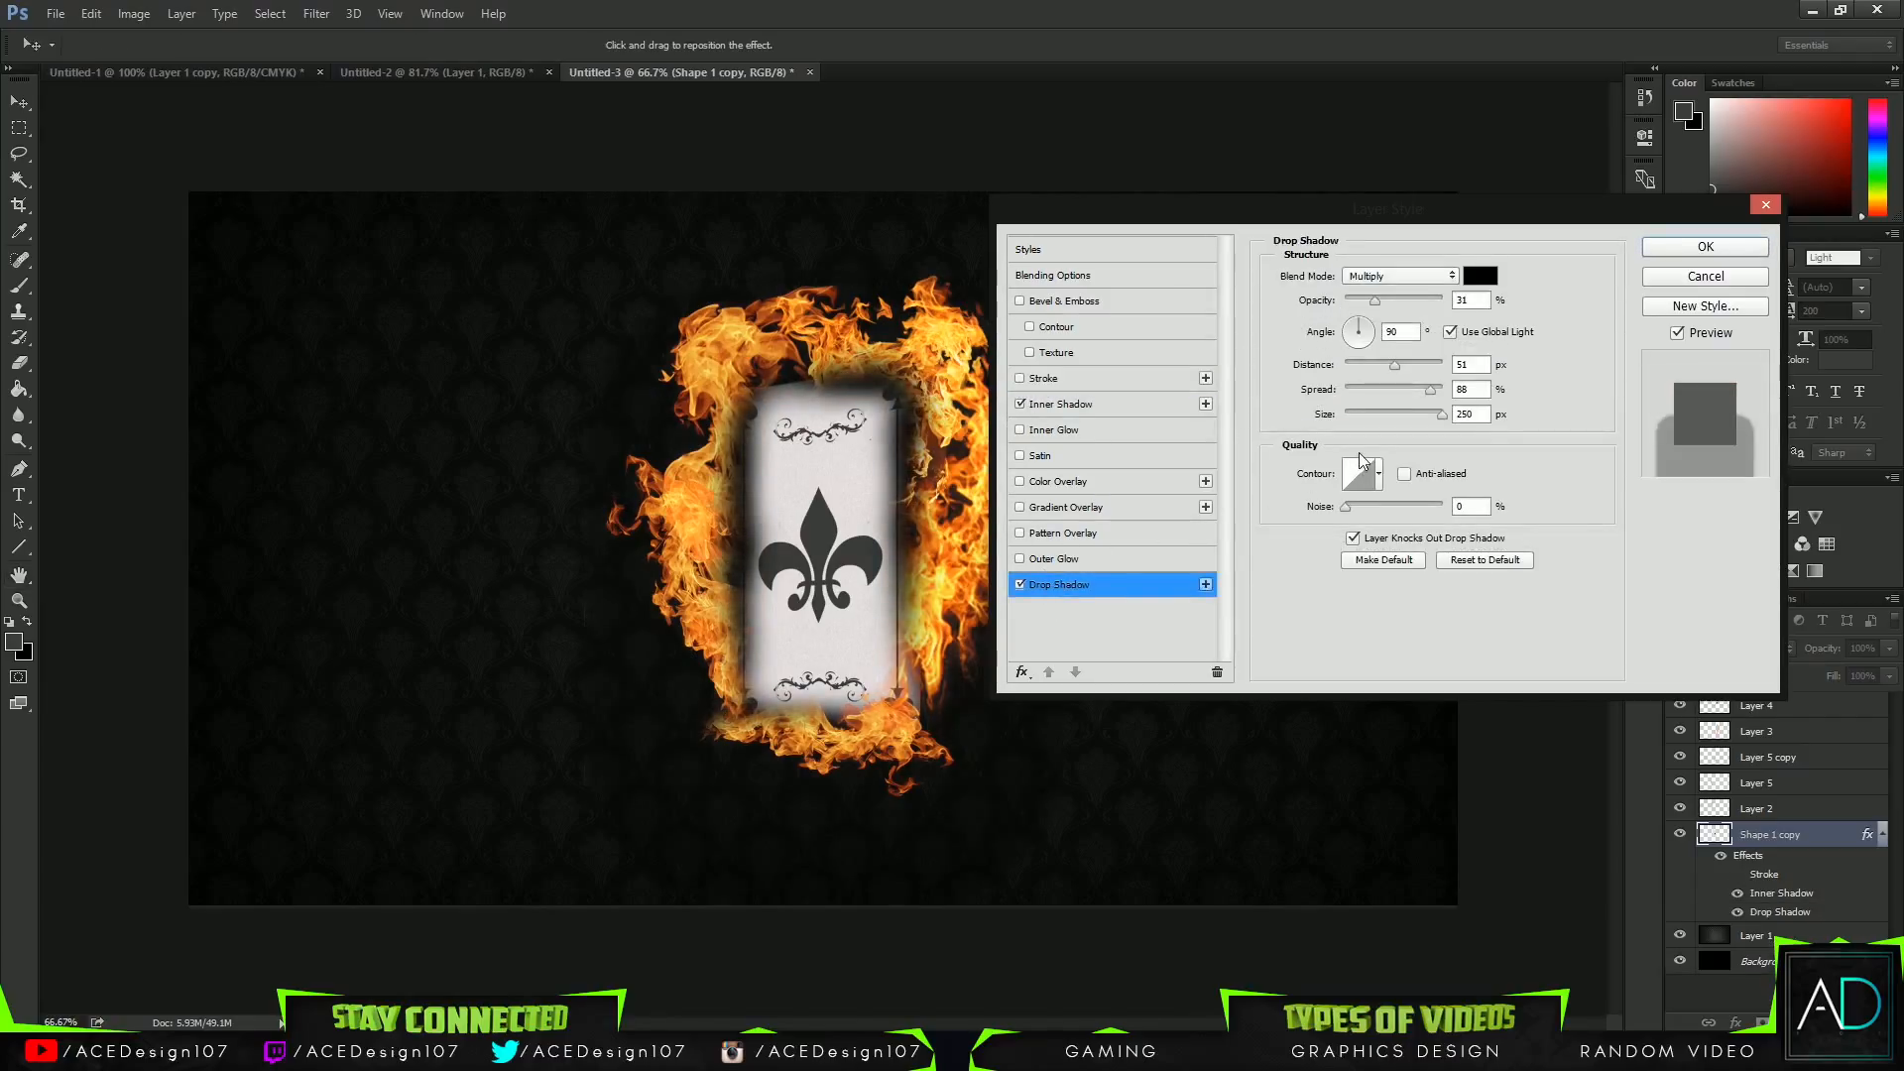
click(1346, 415)
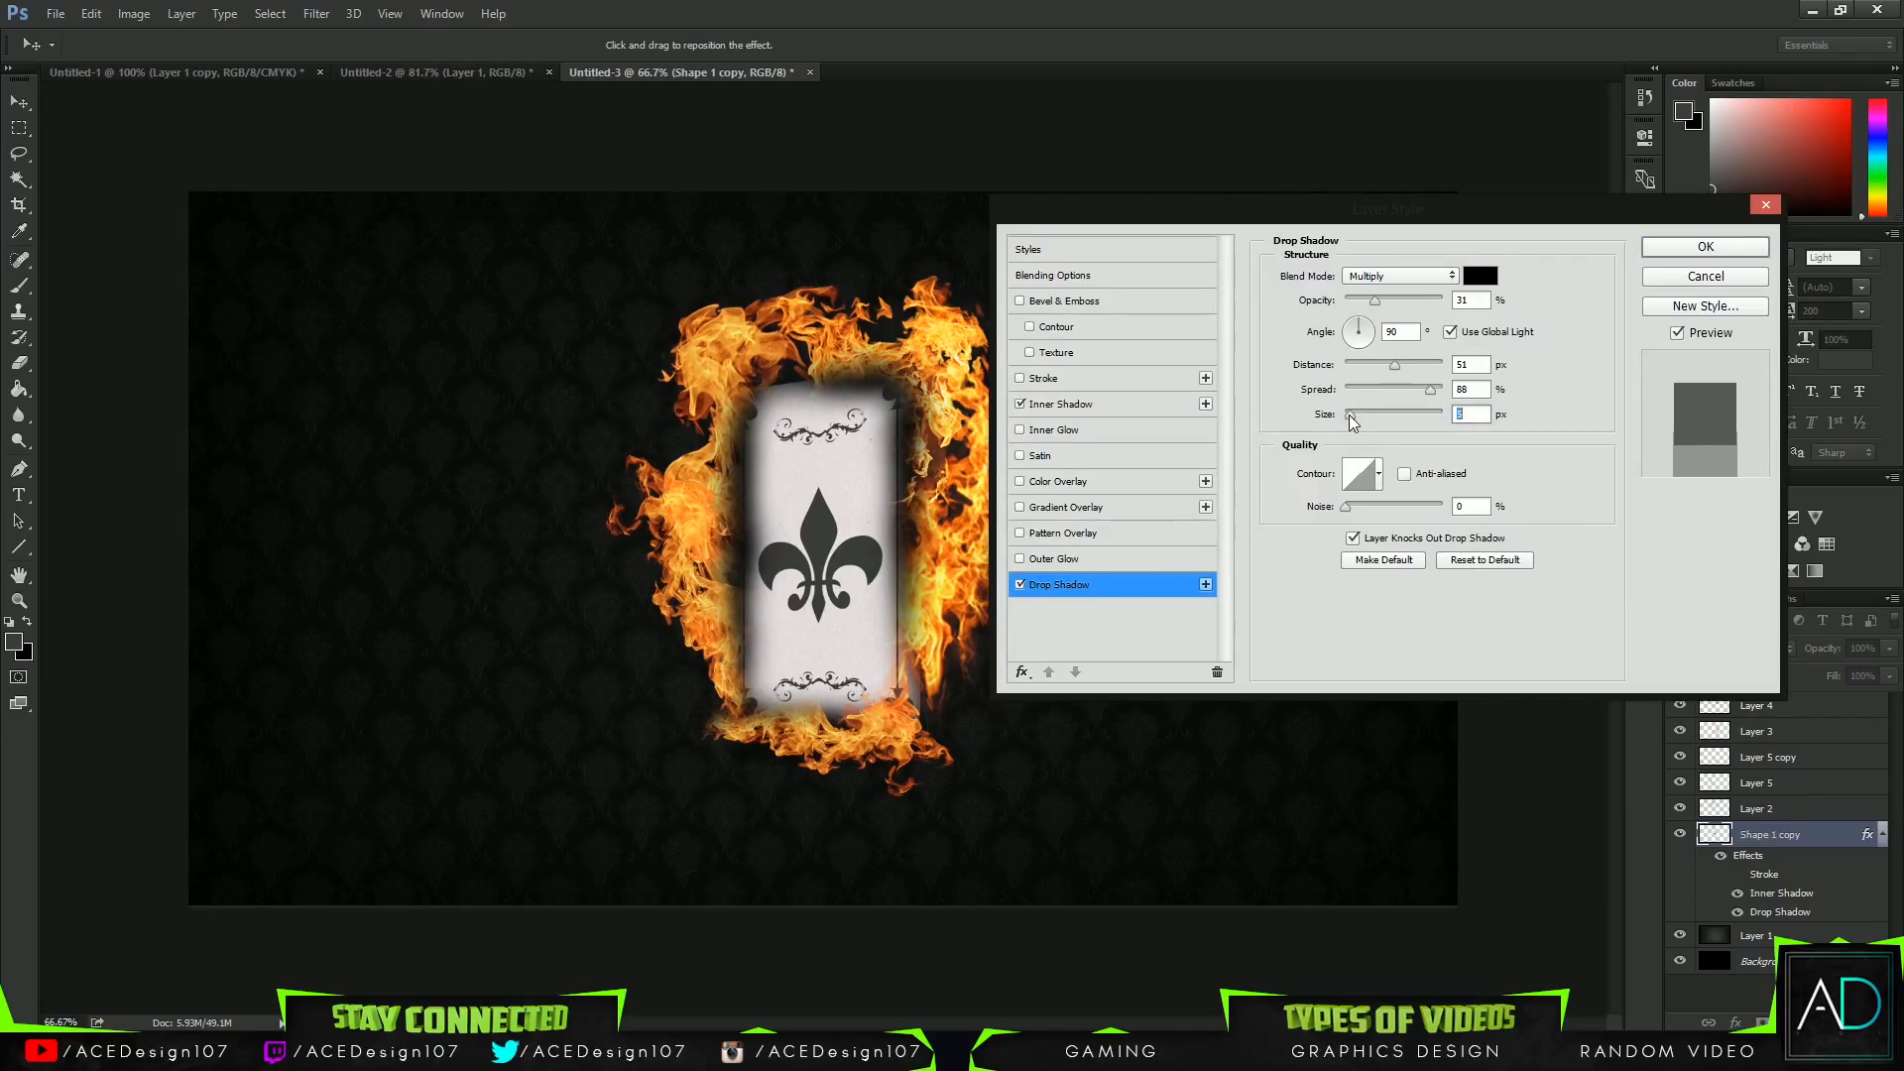
click(1727, 242)
key(e)
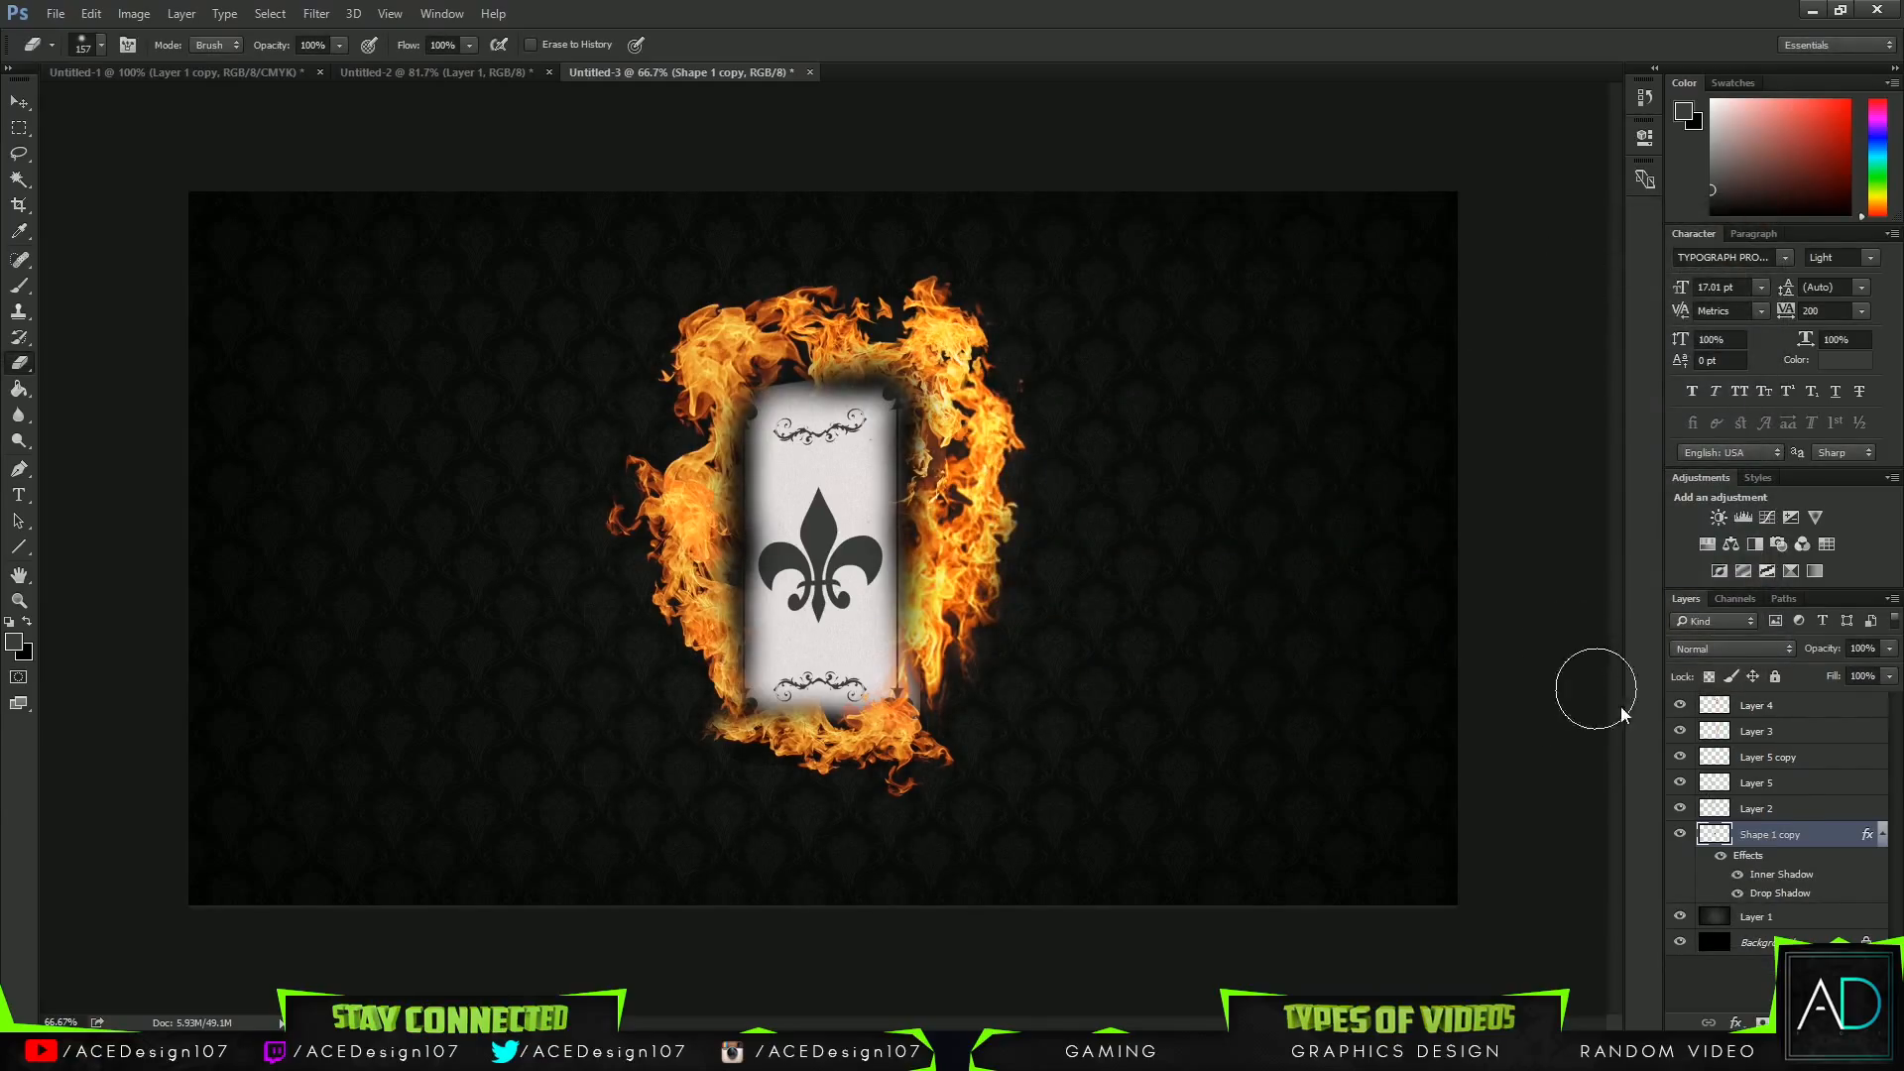
Merge the flame layers from Layer 4 down through Layer 2 into one layer.
click(1815, 705)
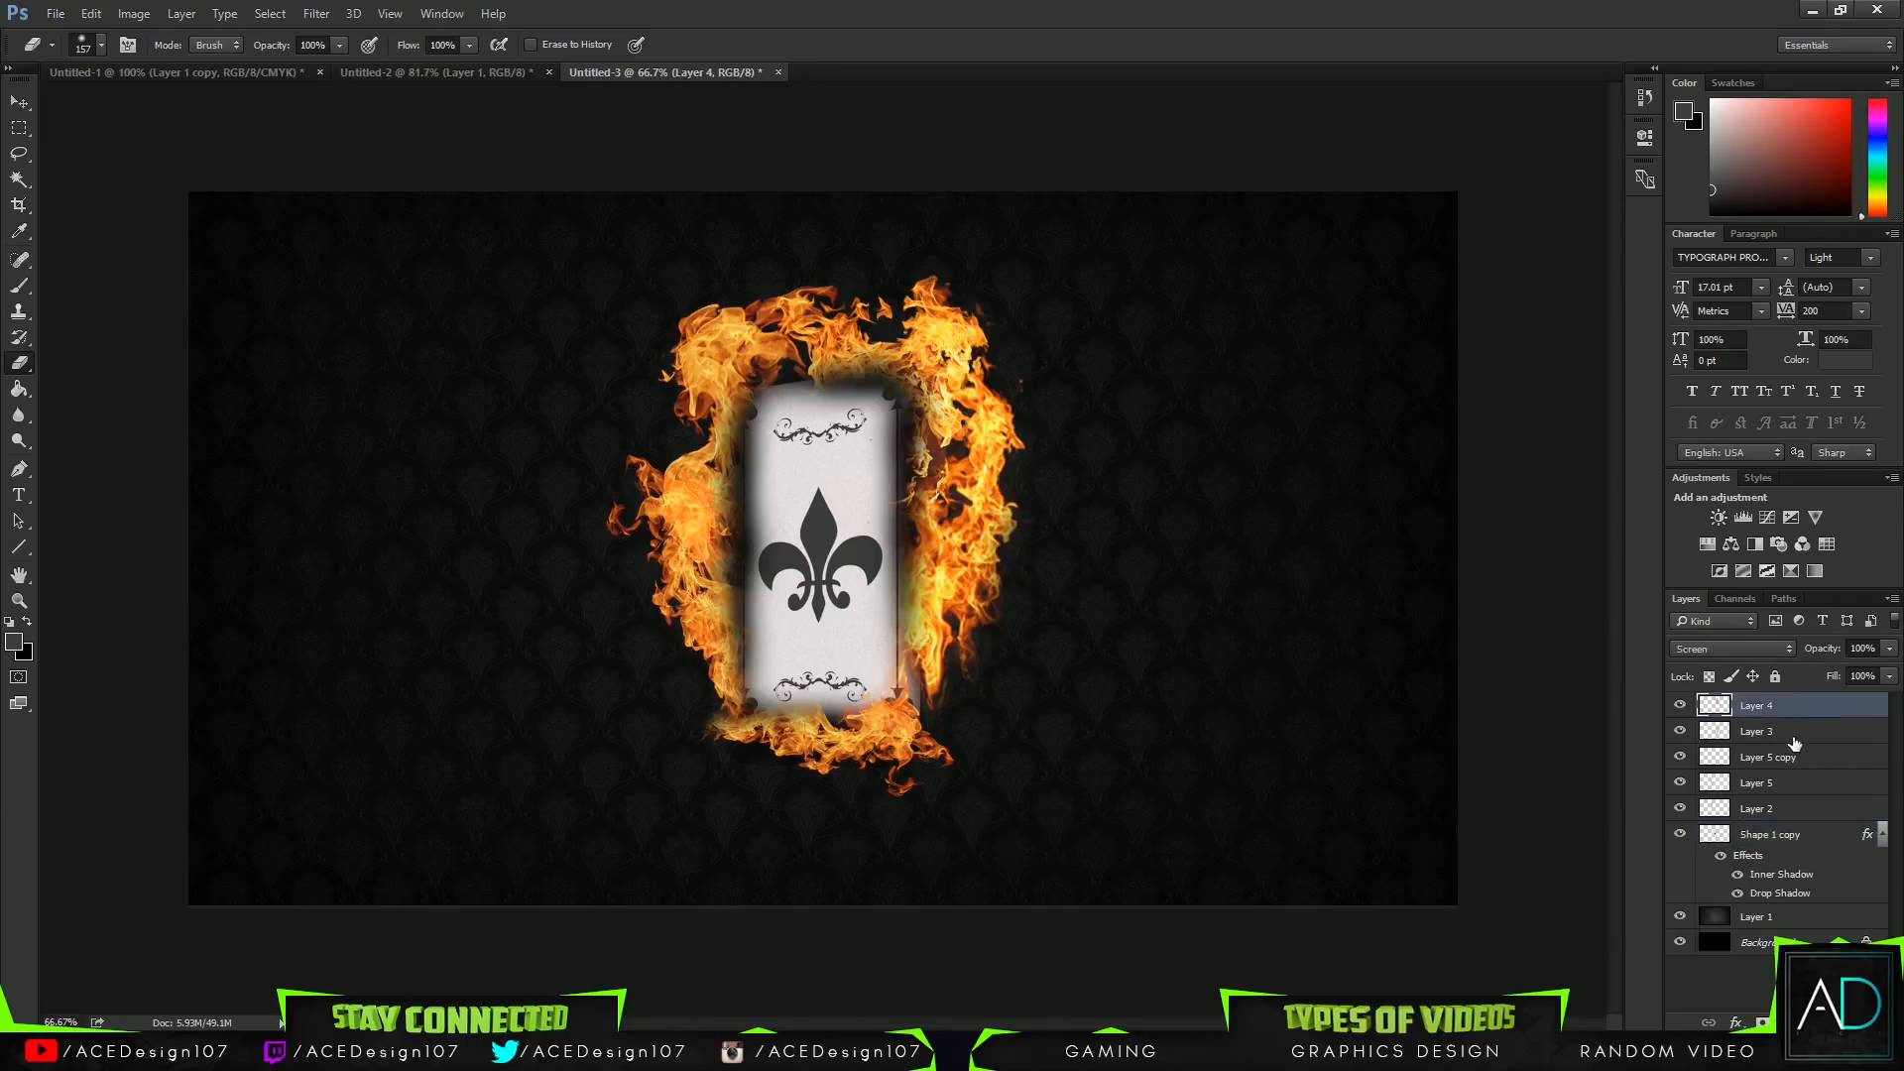
key(ctrl+e)
key(ctrl+e)
key(ctrl+e)
key(ctrl+e)
Rename the merged flame layer as Fire.
double_click(1750, 705)
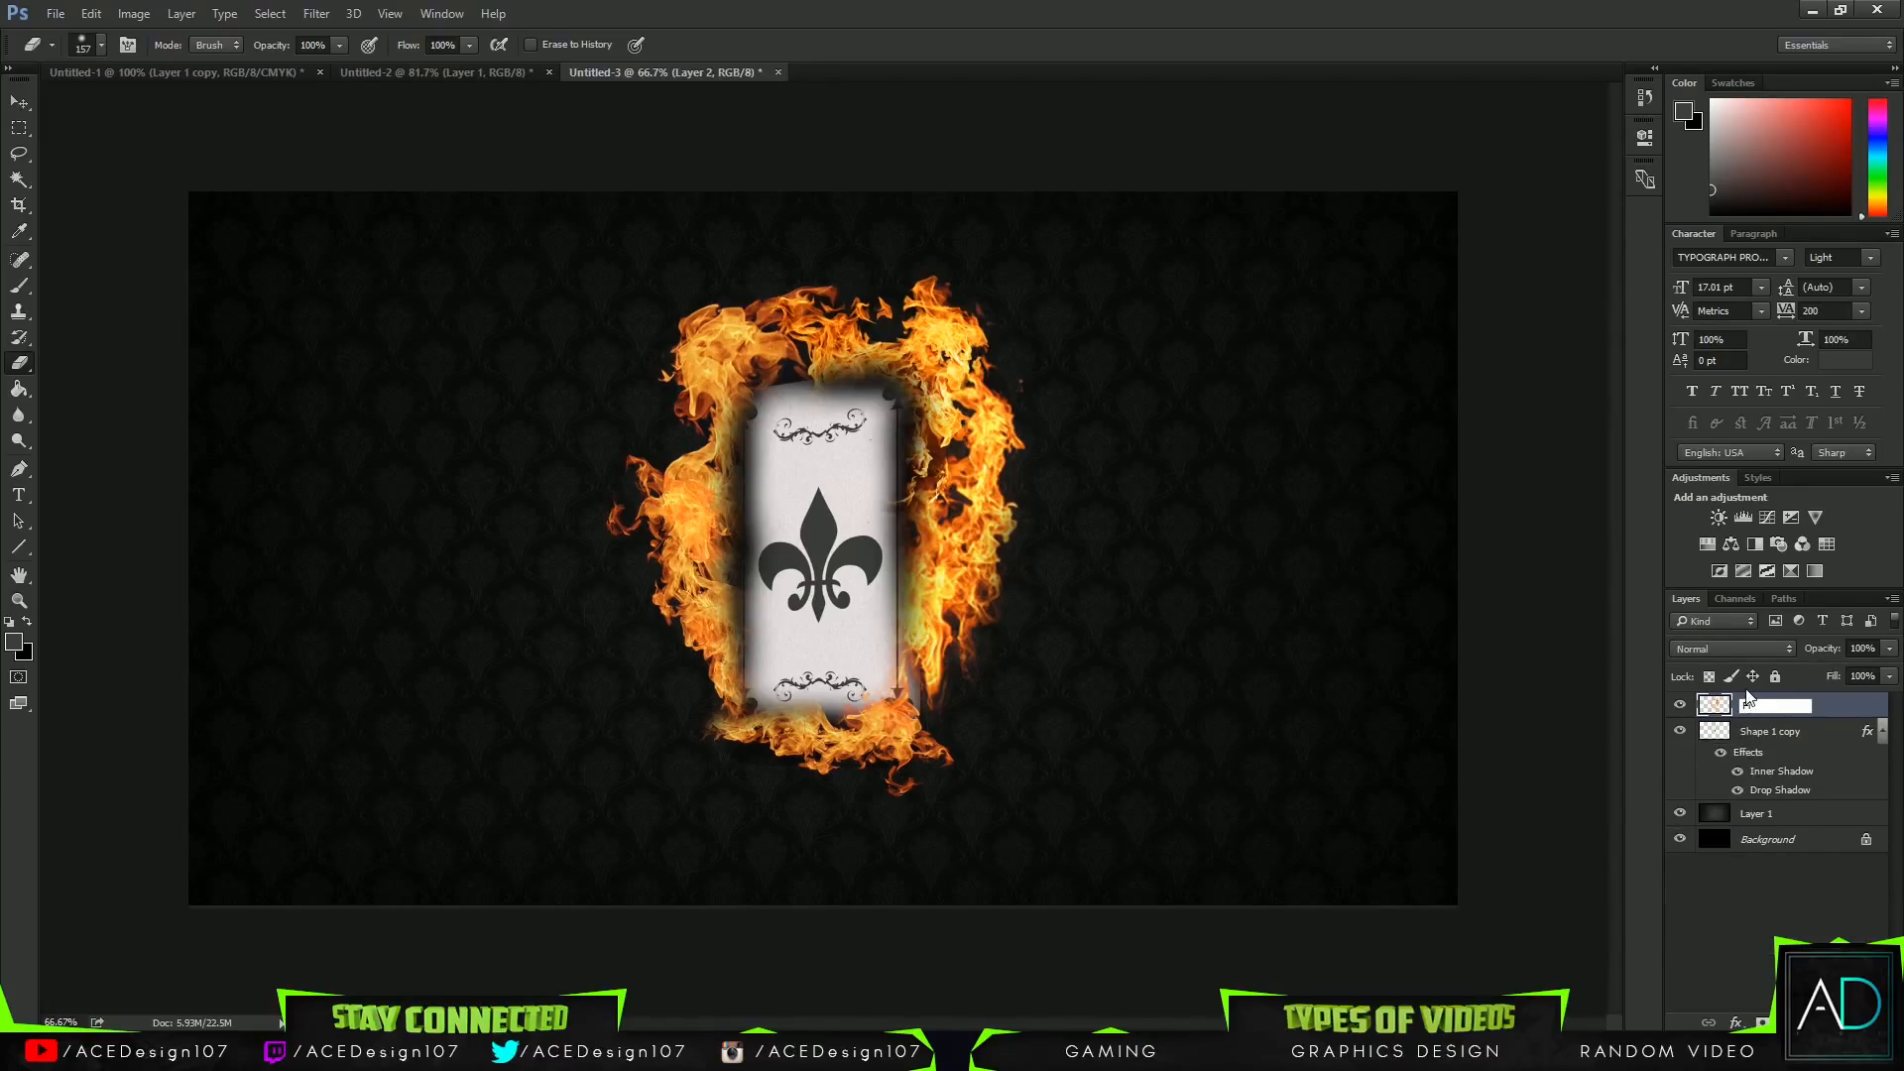
text(Fie)
key(Return)
double_click(1745, 705)
key(Return)
Check the Untitled-1 artwork and try merging the Fire and Shape 1 copy layers for a free transform.
click(159, 72)
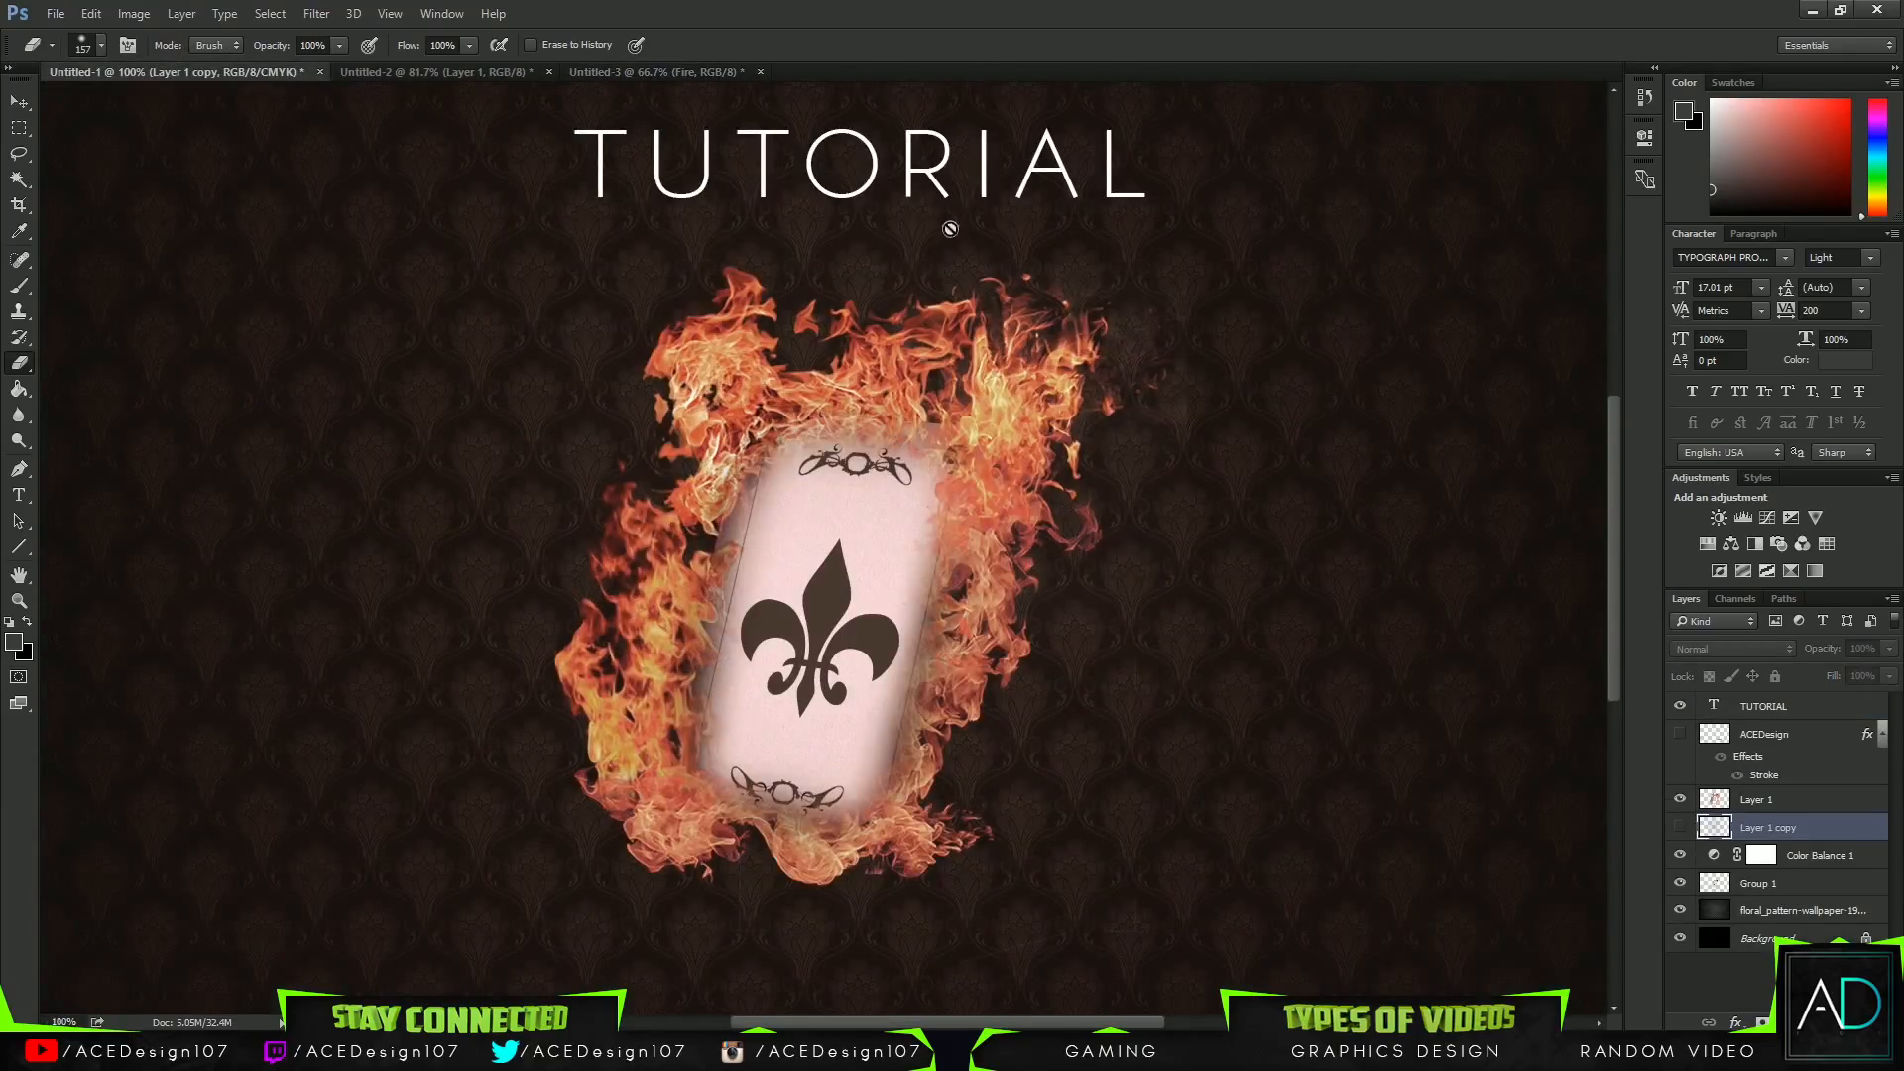
click(647, 76)
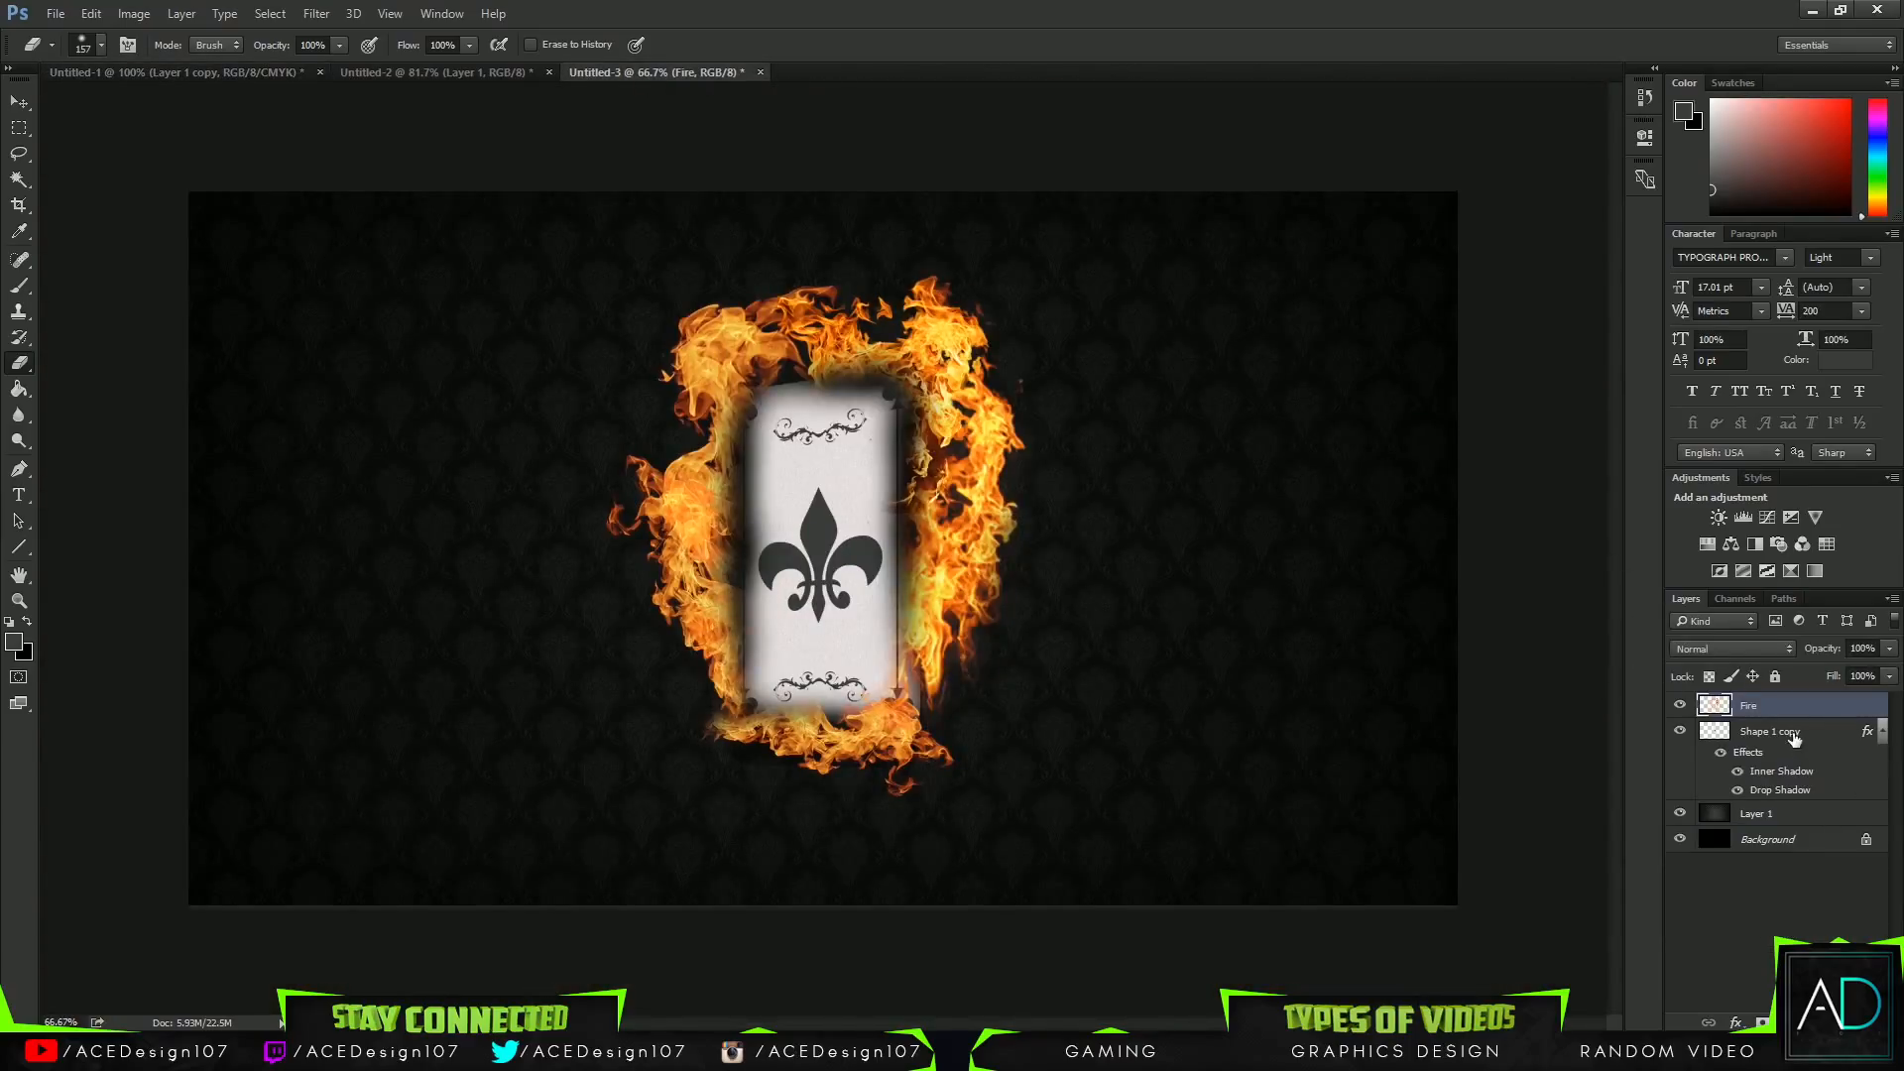
click(1748, 705)
key(ctrl+t)
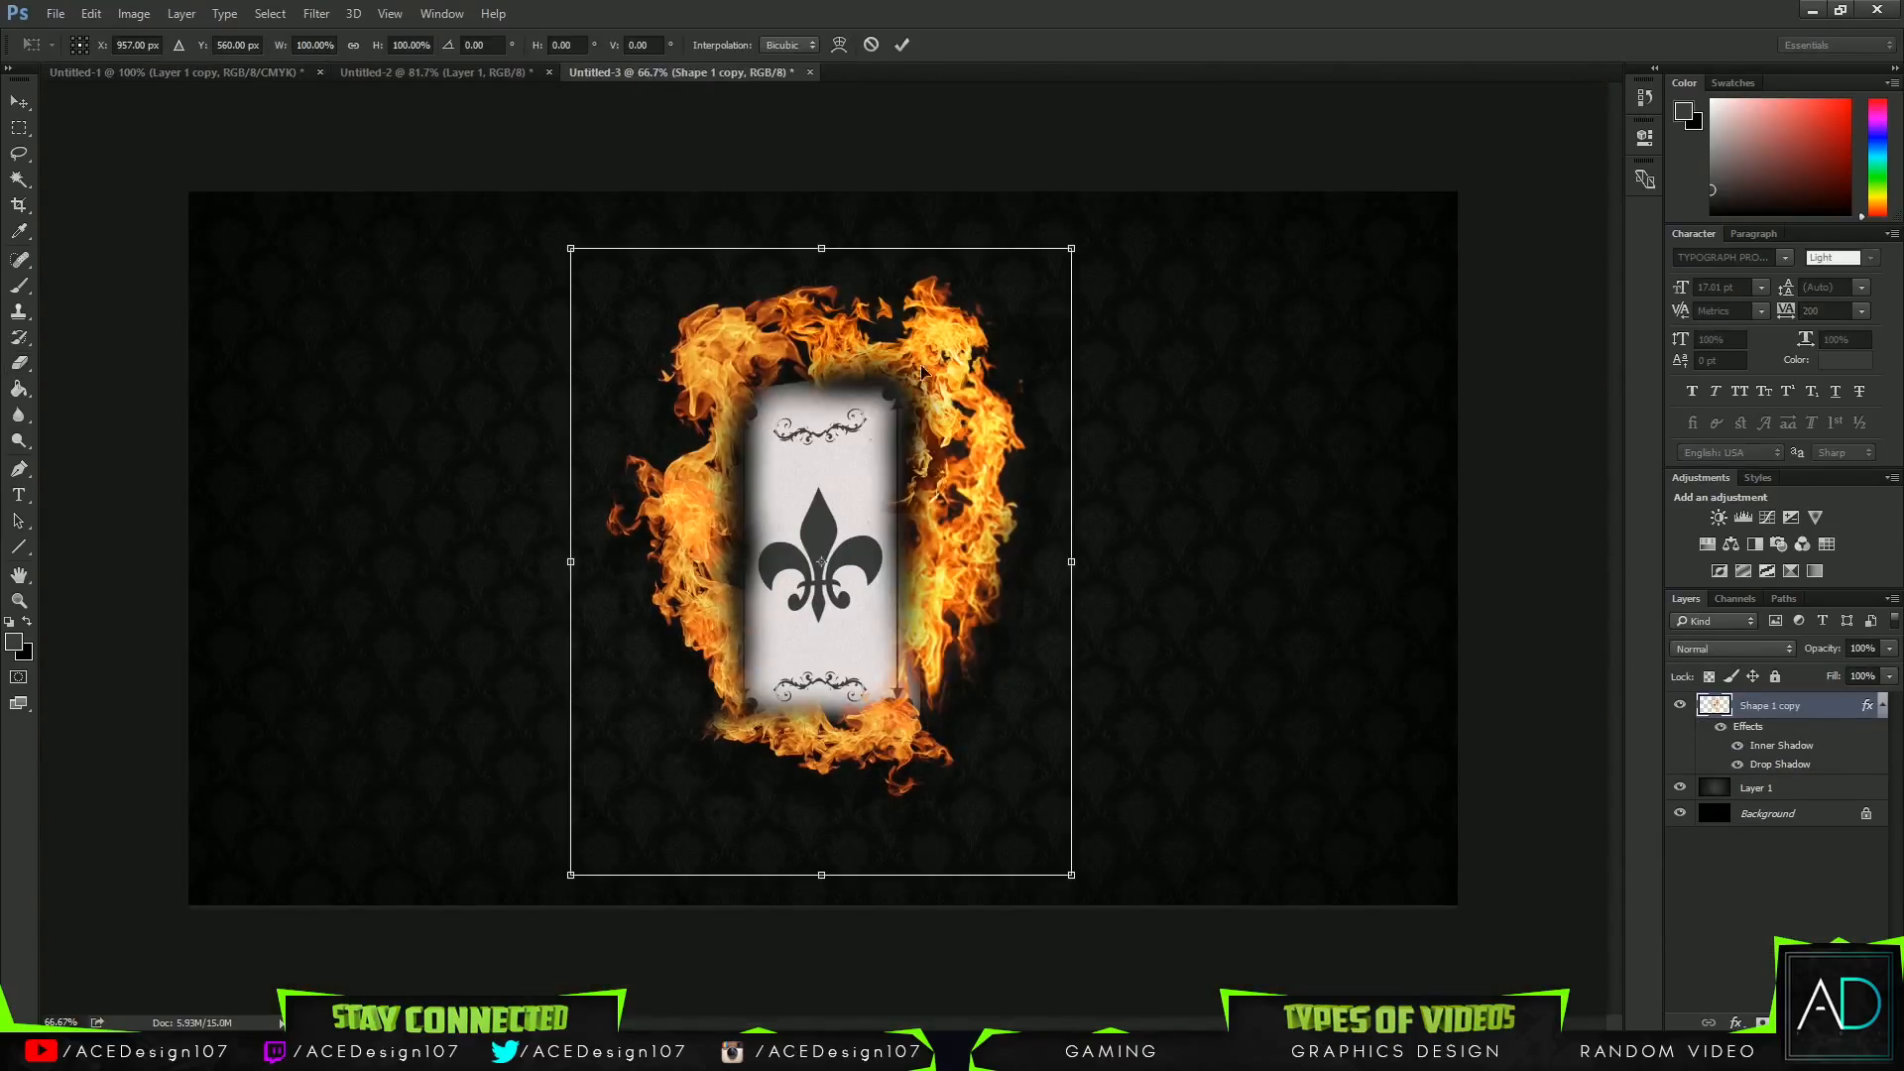
click(870, 43)
key(e)
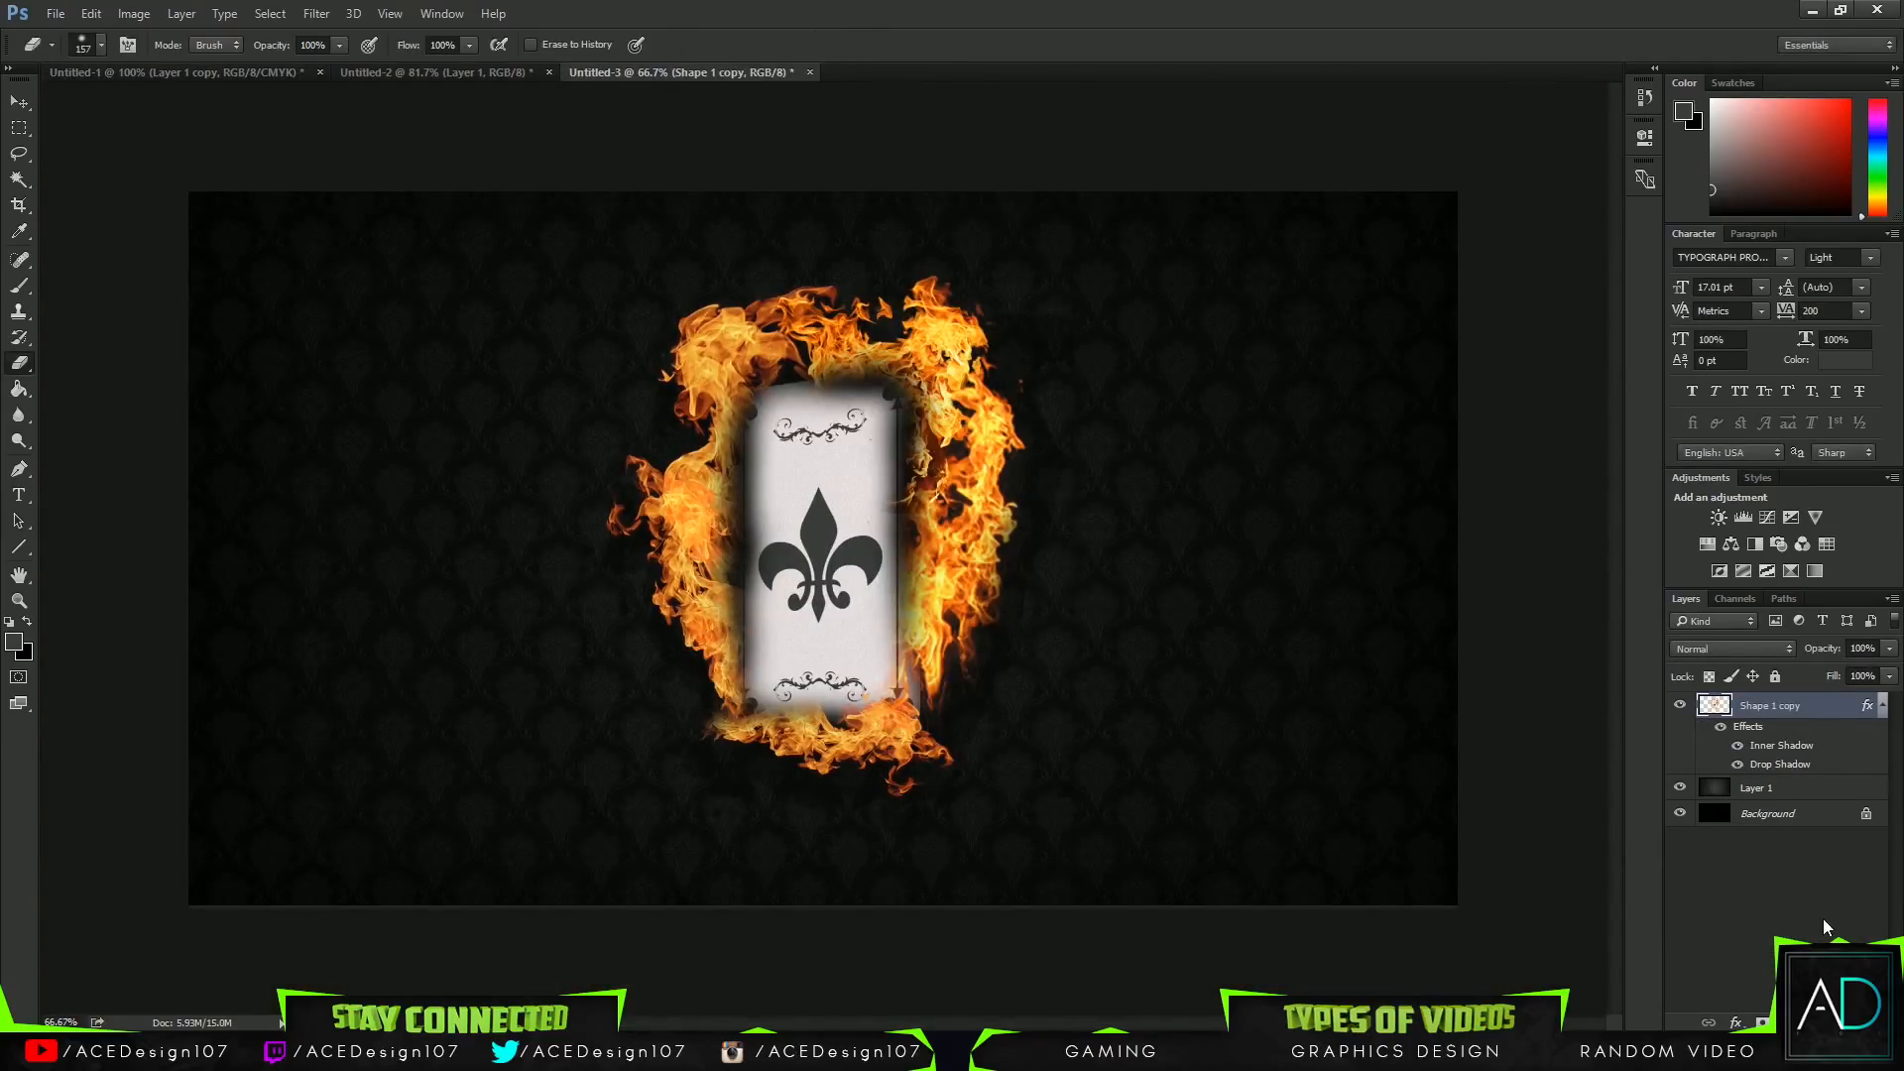
key(ctrl+z)
Add a Hue/Saturation adjustment layer above Fire with Hue -31, Saturation -36 and Lightness -23.
click(1762, 1022)
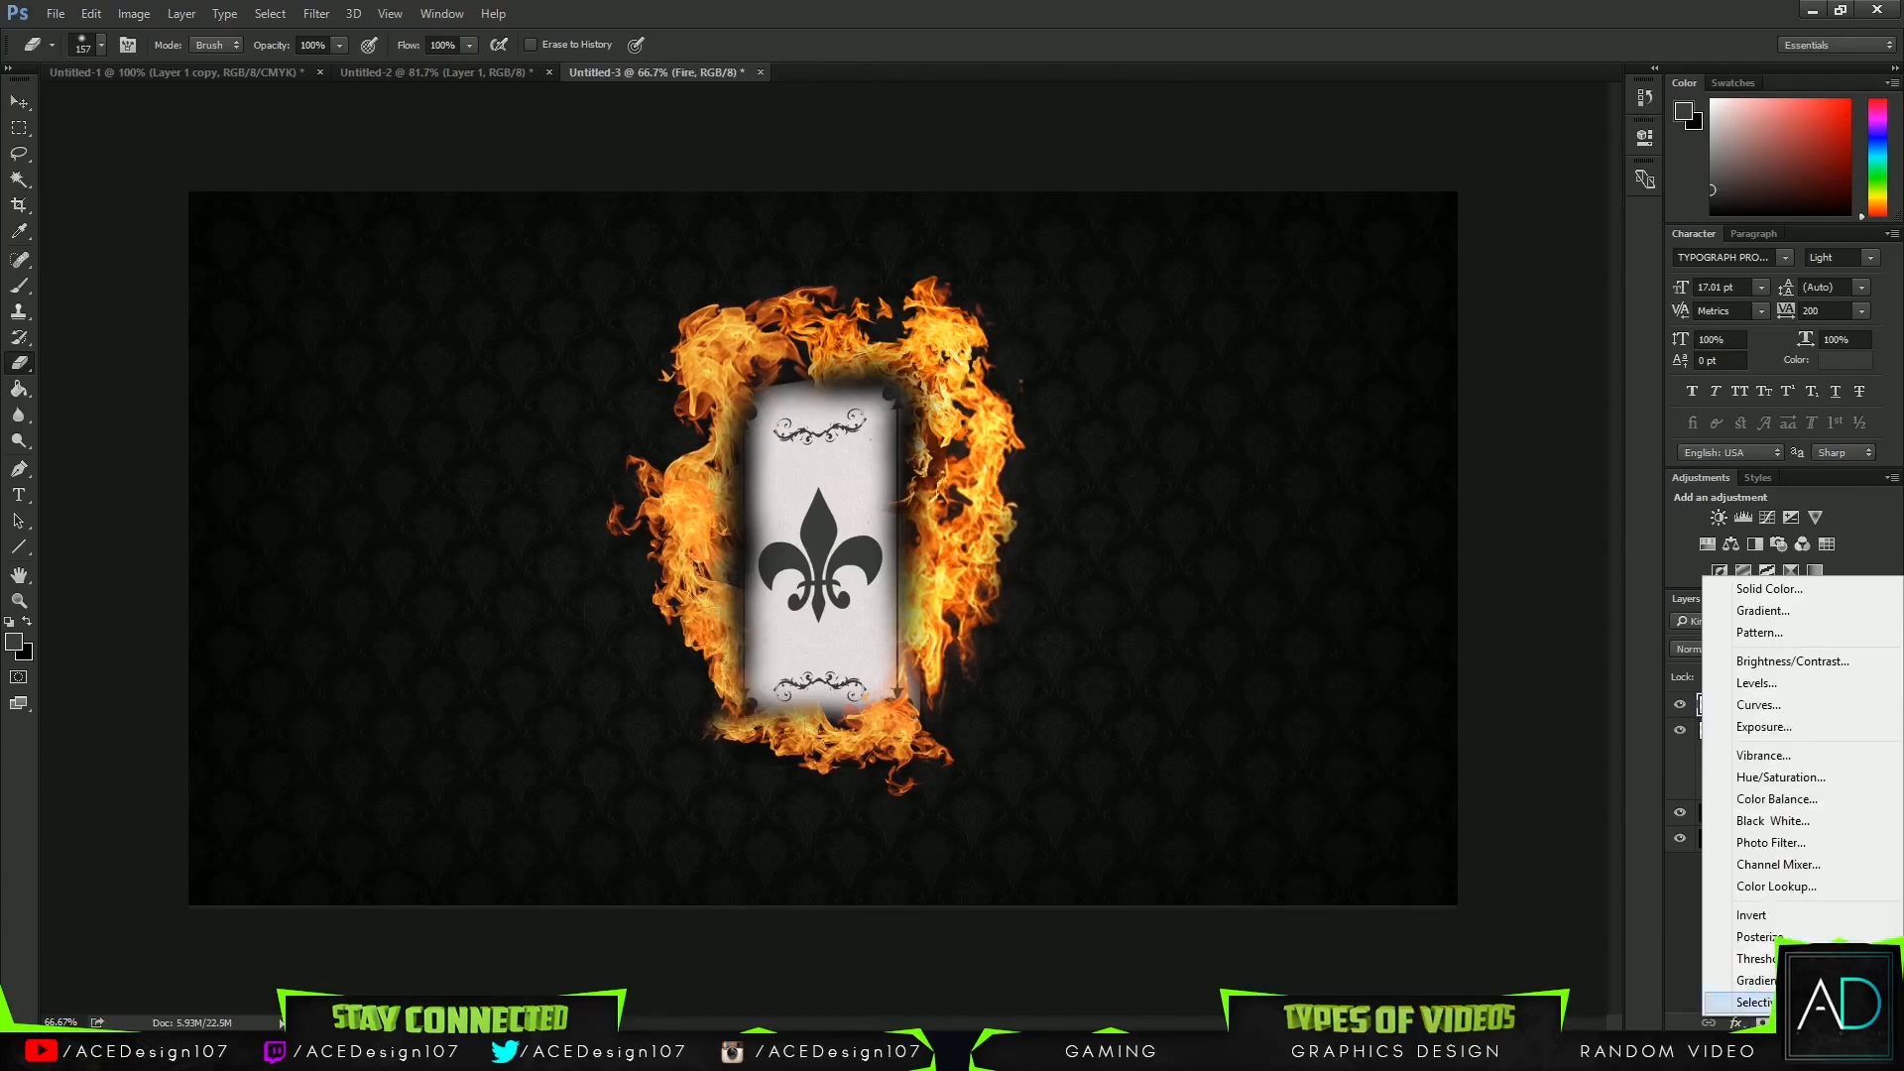
click(1768, 778)
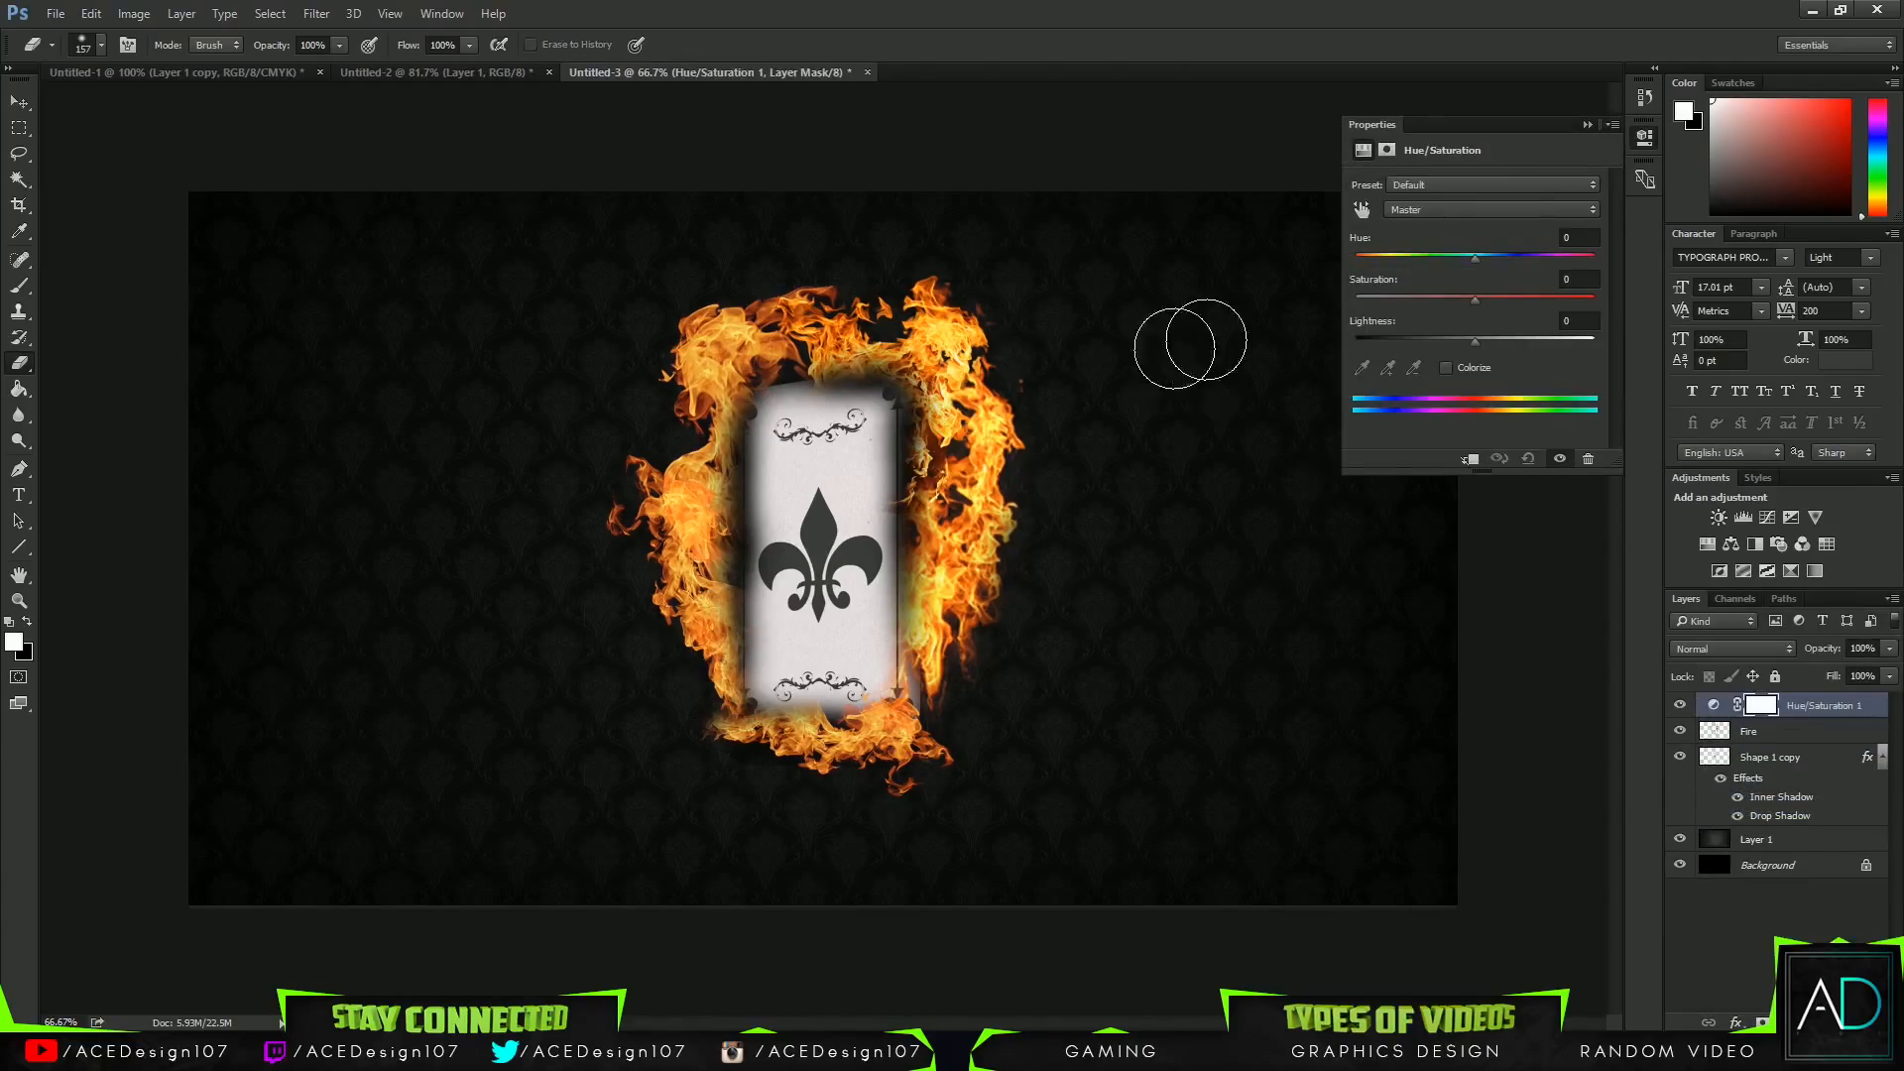
drag(1478, 297, 1446, 341)
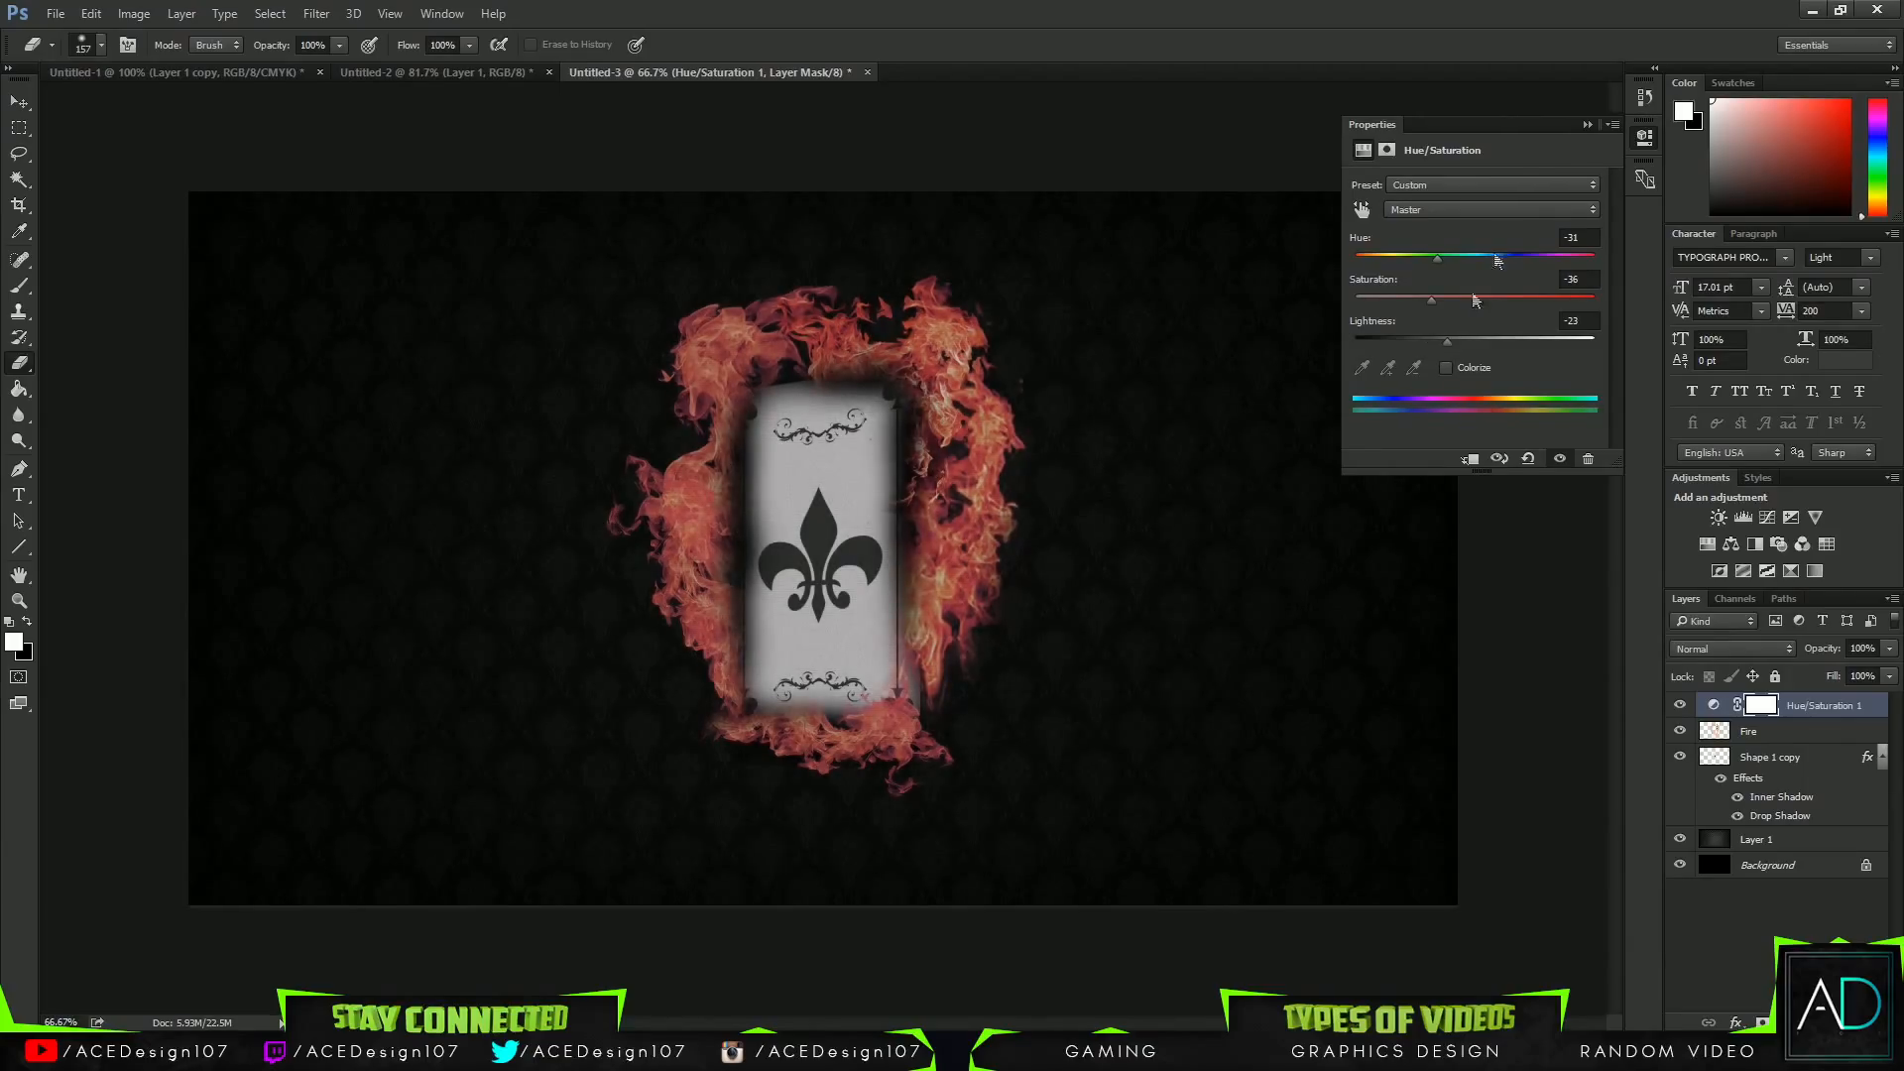
click(1585, 125)
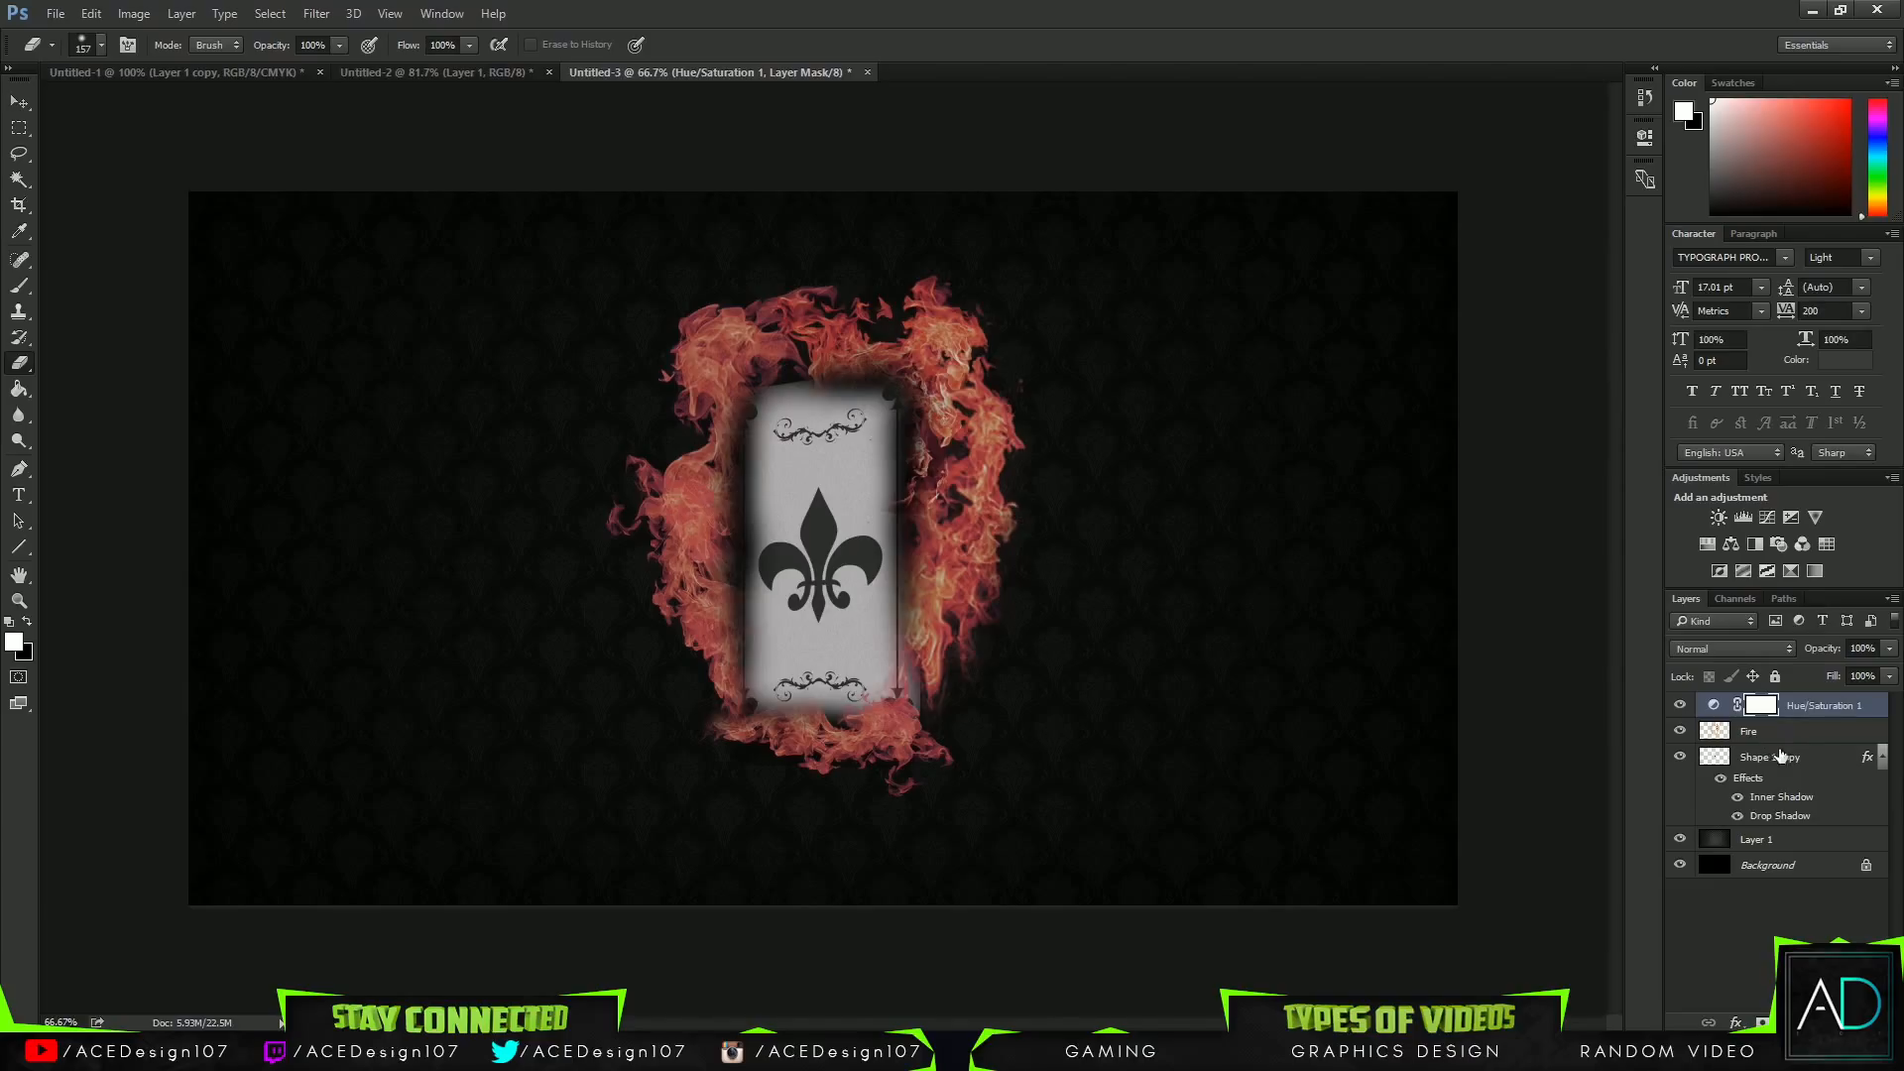
Hide the Drop Shadow effect of the Shape 1 copy layer and select that layer.
click(1735, 817)
click(1817, 751)
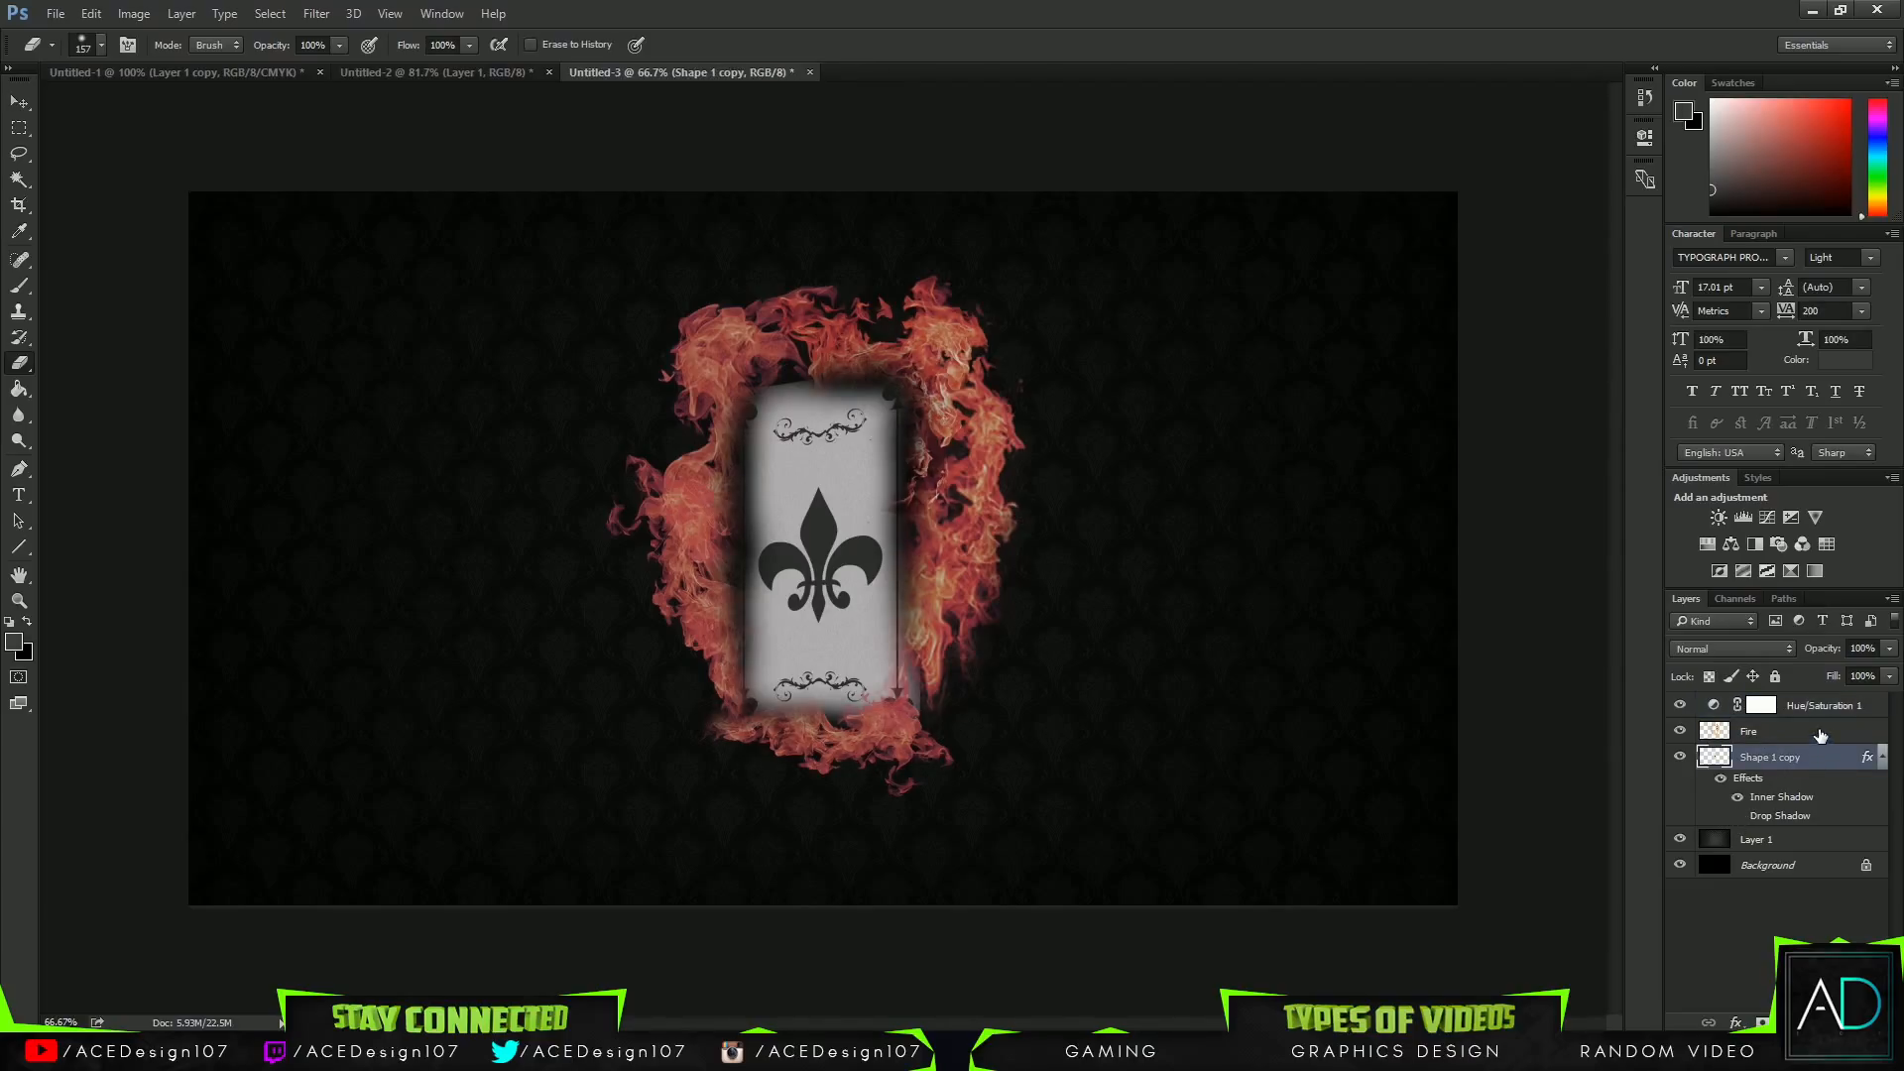
Group the Shape 1 copy and Fire layers and stretch the right side of the group taller with a perspective transform.
shift+click(1820, 734)
key(ctrl+g)
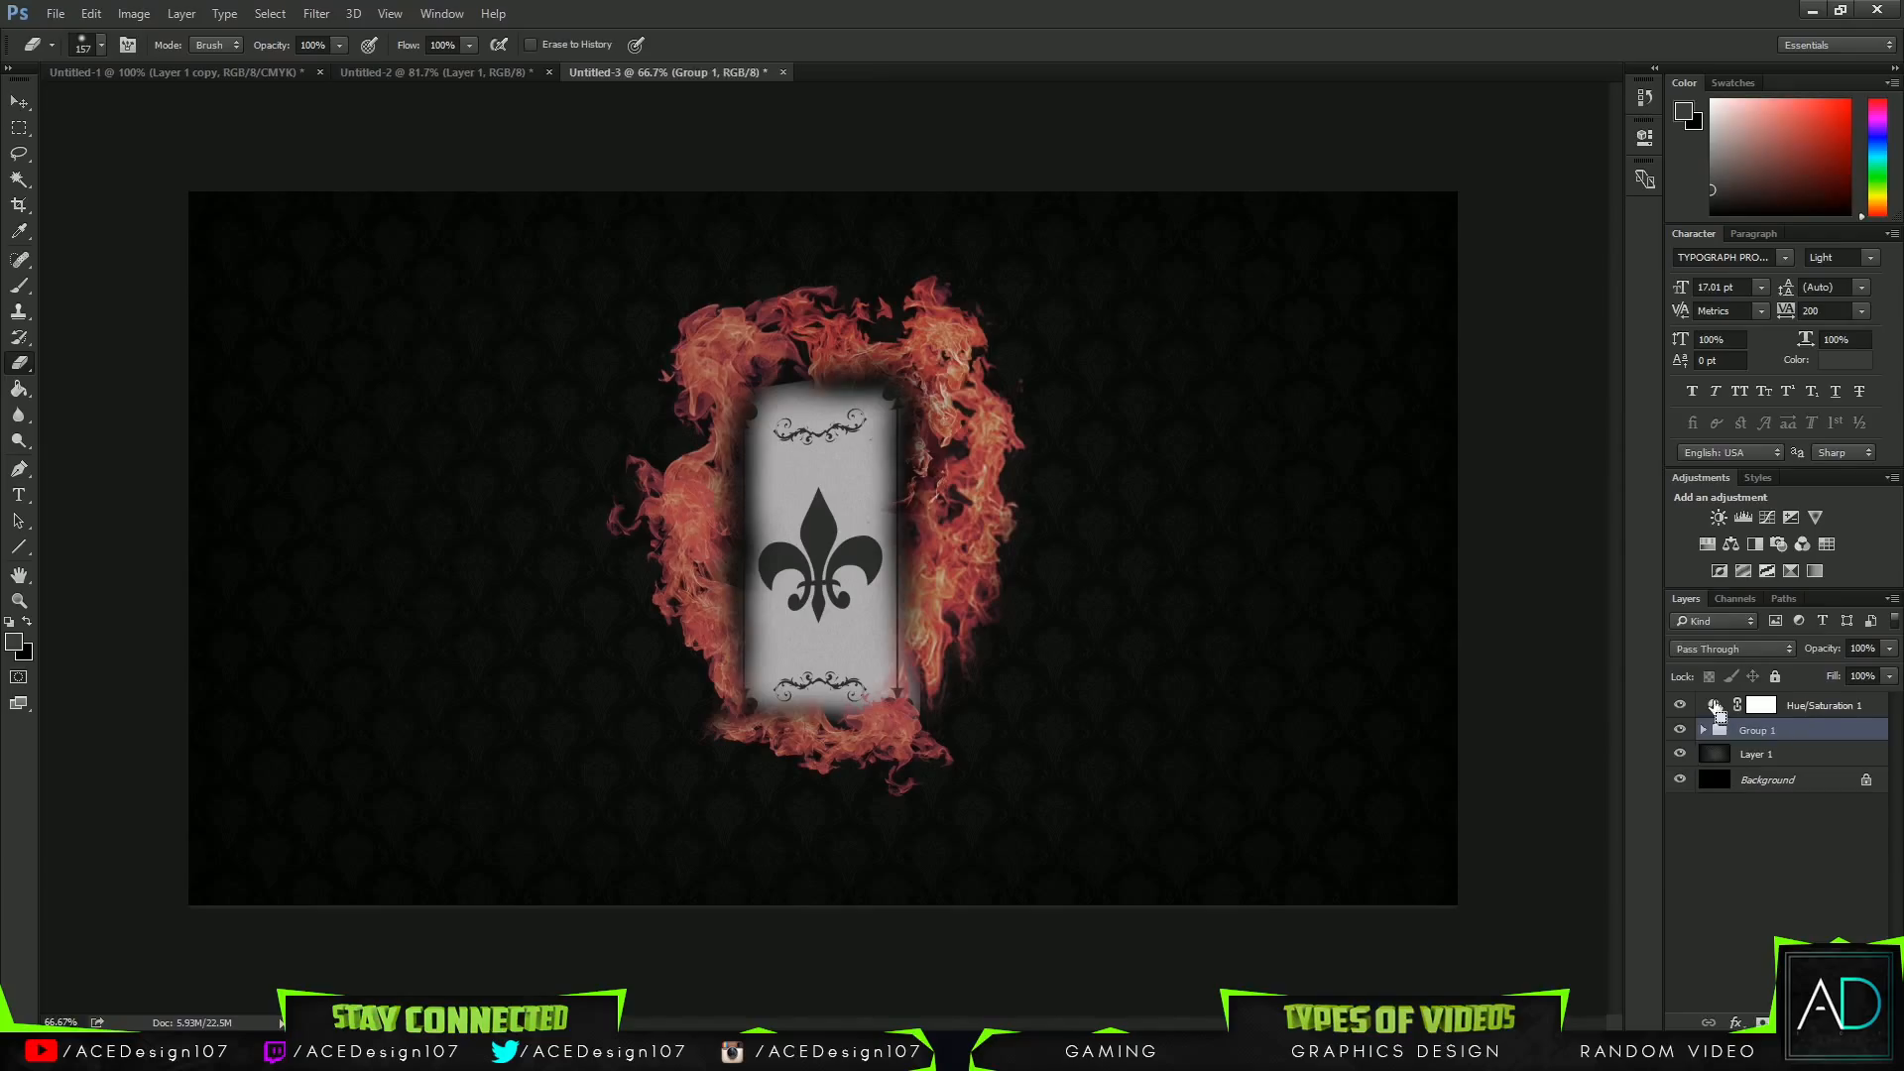
key(ctrl+t)
right_click(936, 503)
click(1011, 630)
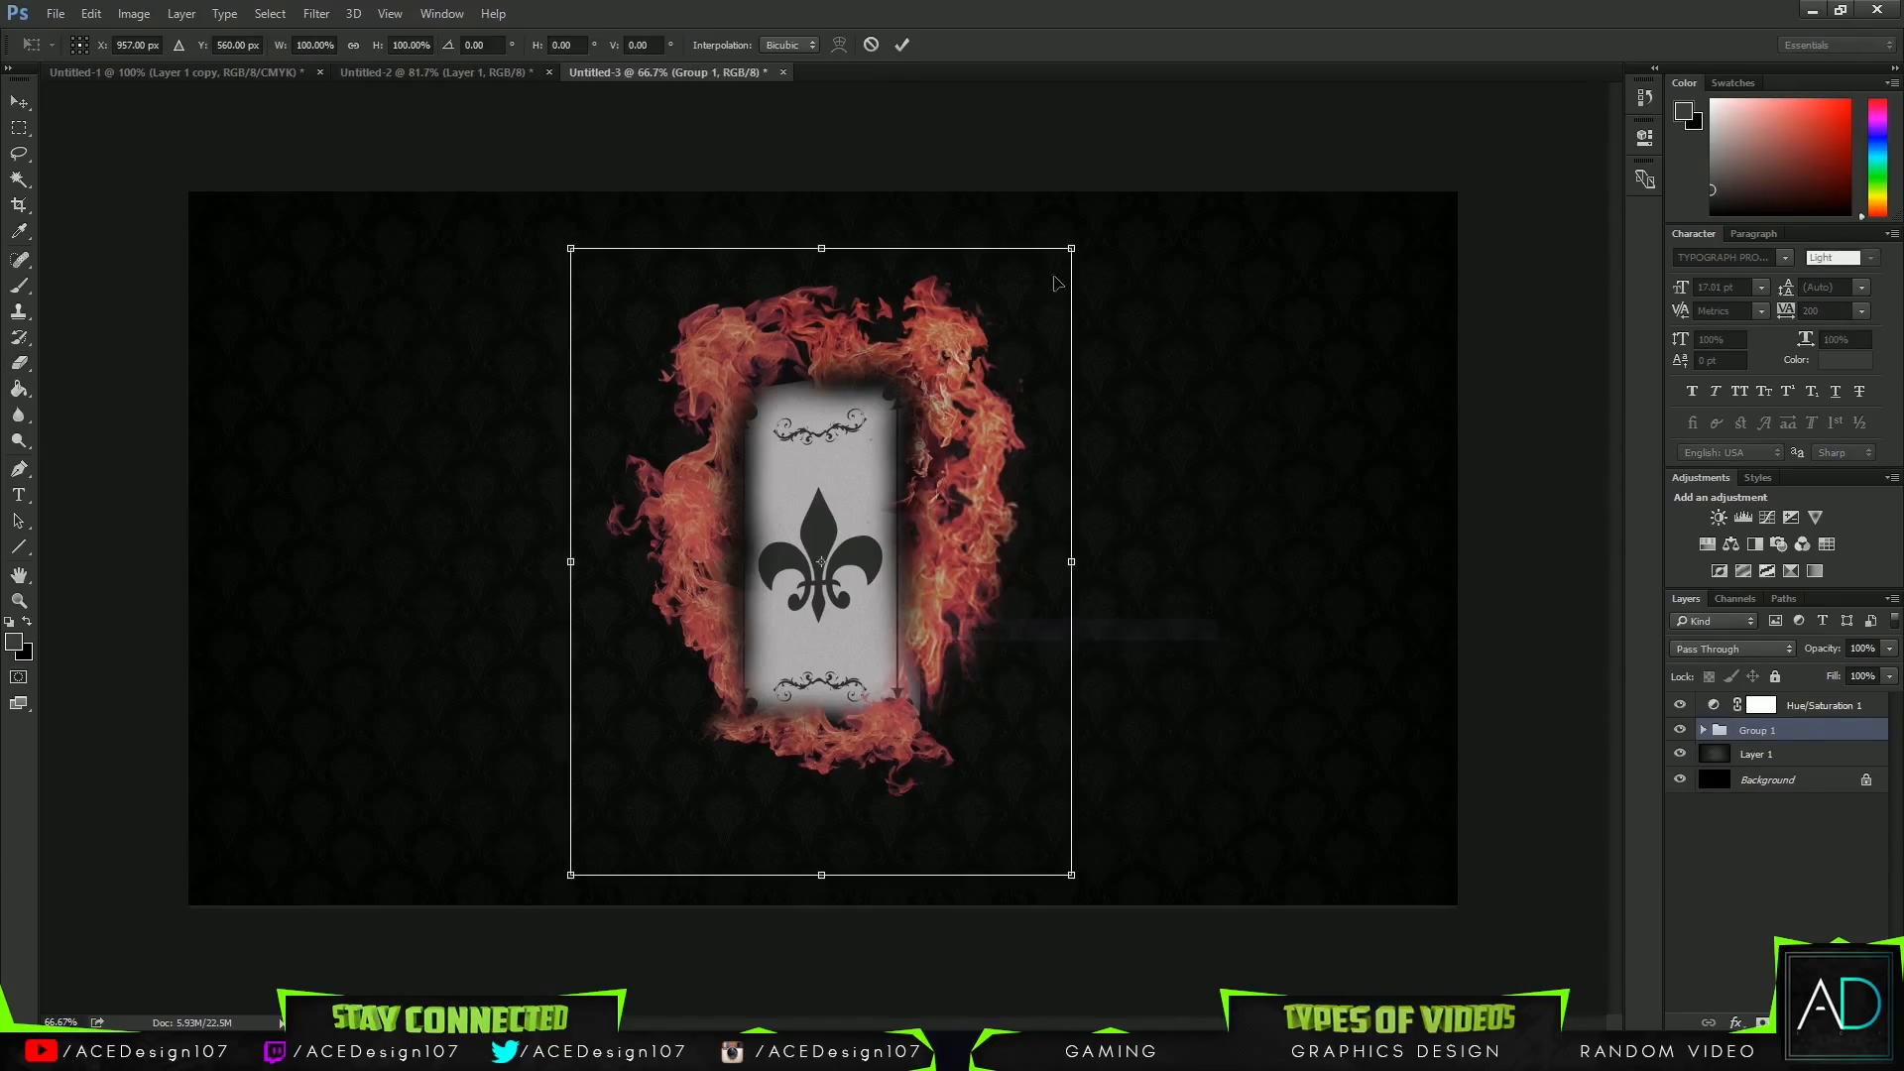
mouse_move(1074, 253)
mouse_down()
mouse_move(1116, 244)
mouse_move(1071, 270)
mouse_up()
drag(1072, 859, 1072, 898)
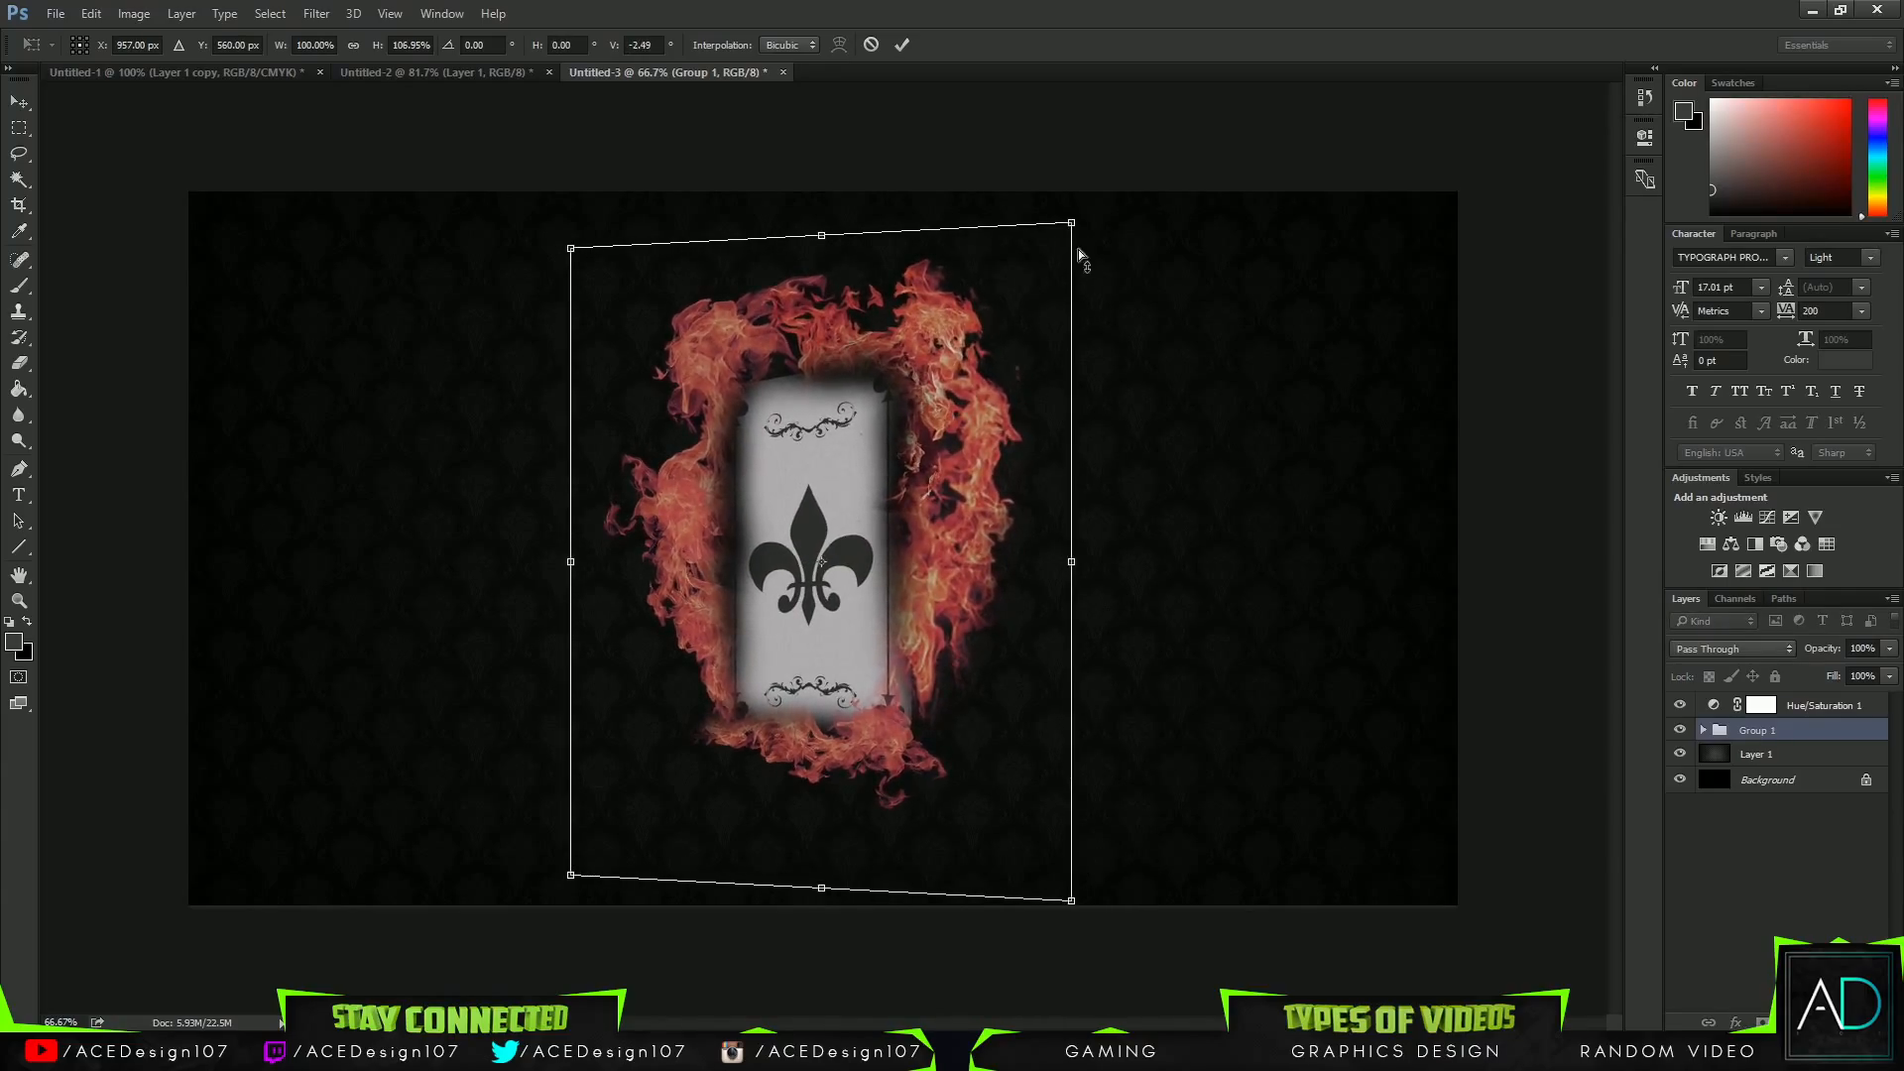
Distort the group's corners and reposition it so the burning card leans to the right, and apply the transform.
mouse_move(1073, 234)
mouse_down()
mouse_move(1096, 219)
mouse_move(1044, 210)
mouse_move(1060, 234)
mouse_up()
drag(974, 319, 987, 327)
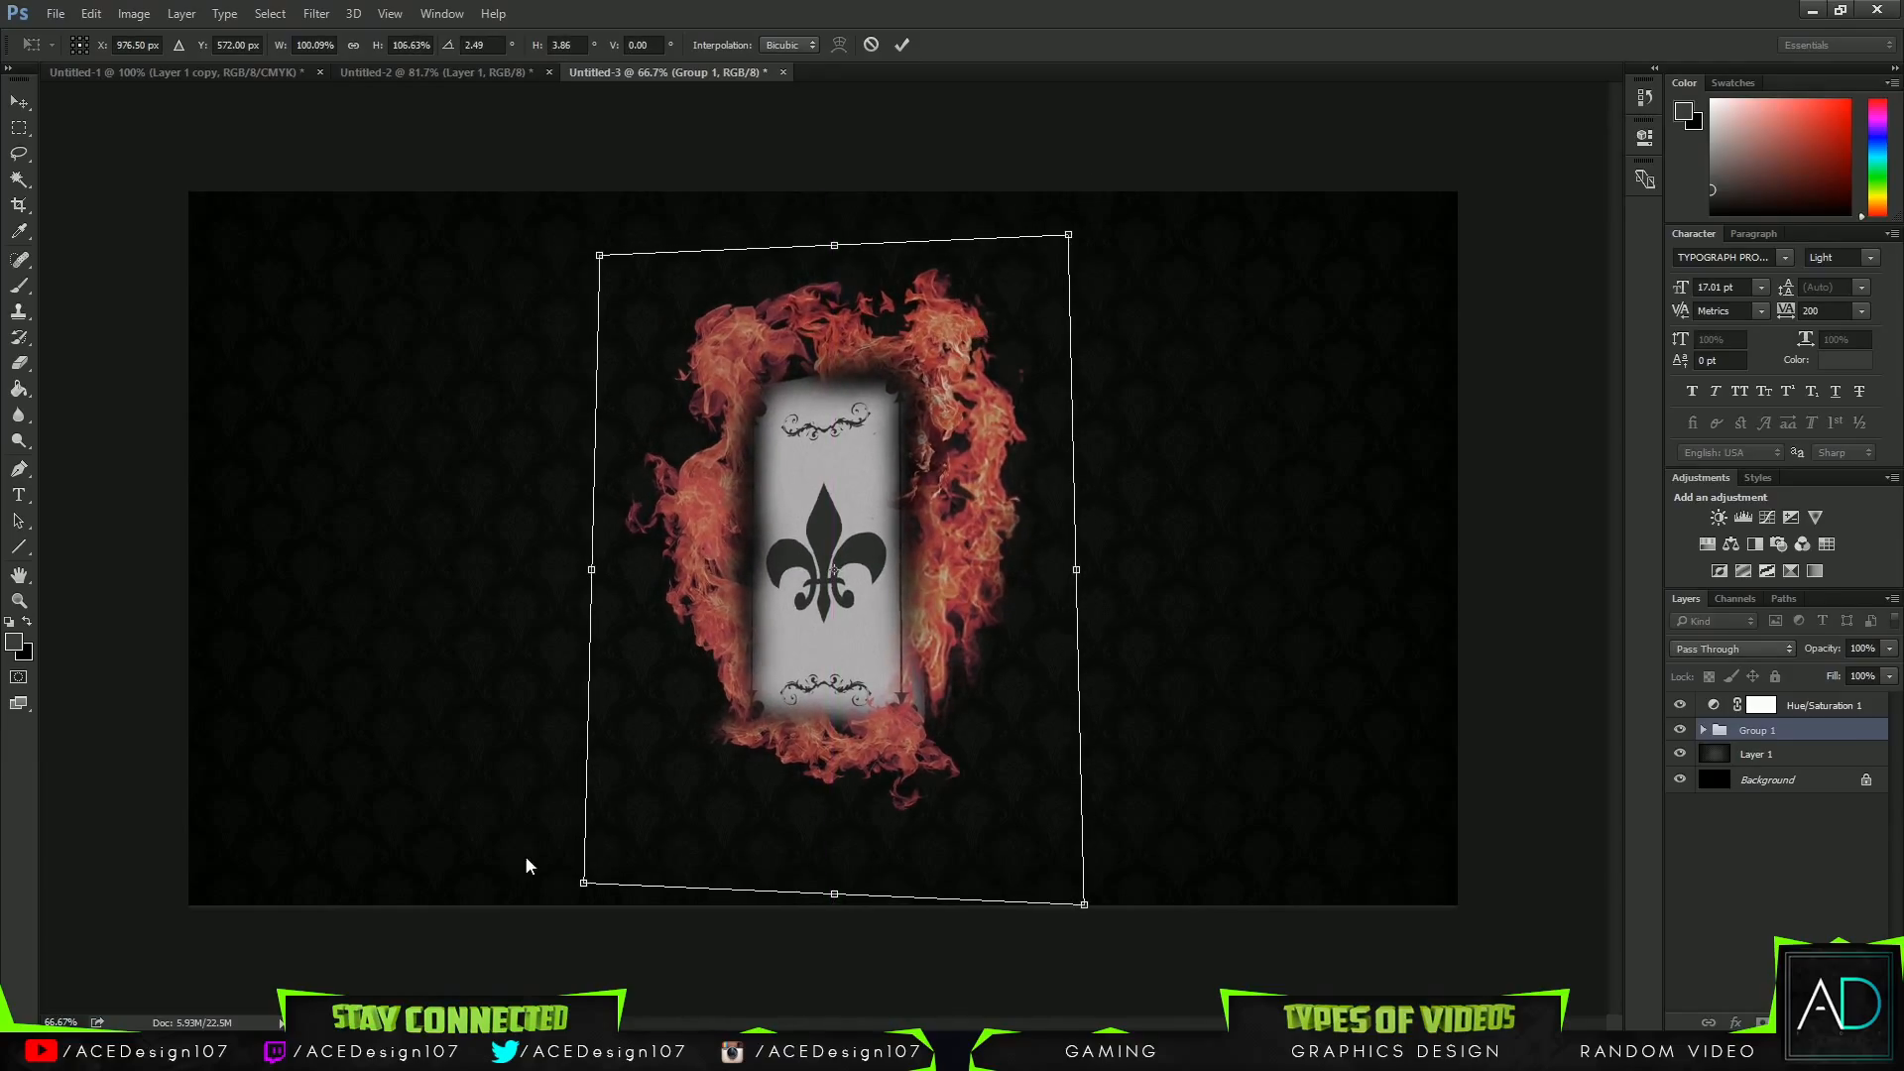
drag(582, 883, 567, 833)
drag(762, 639, 782, 638)
drag(851, 869, 819, 826)
key(Return)
key(e)
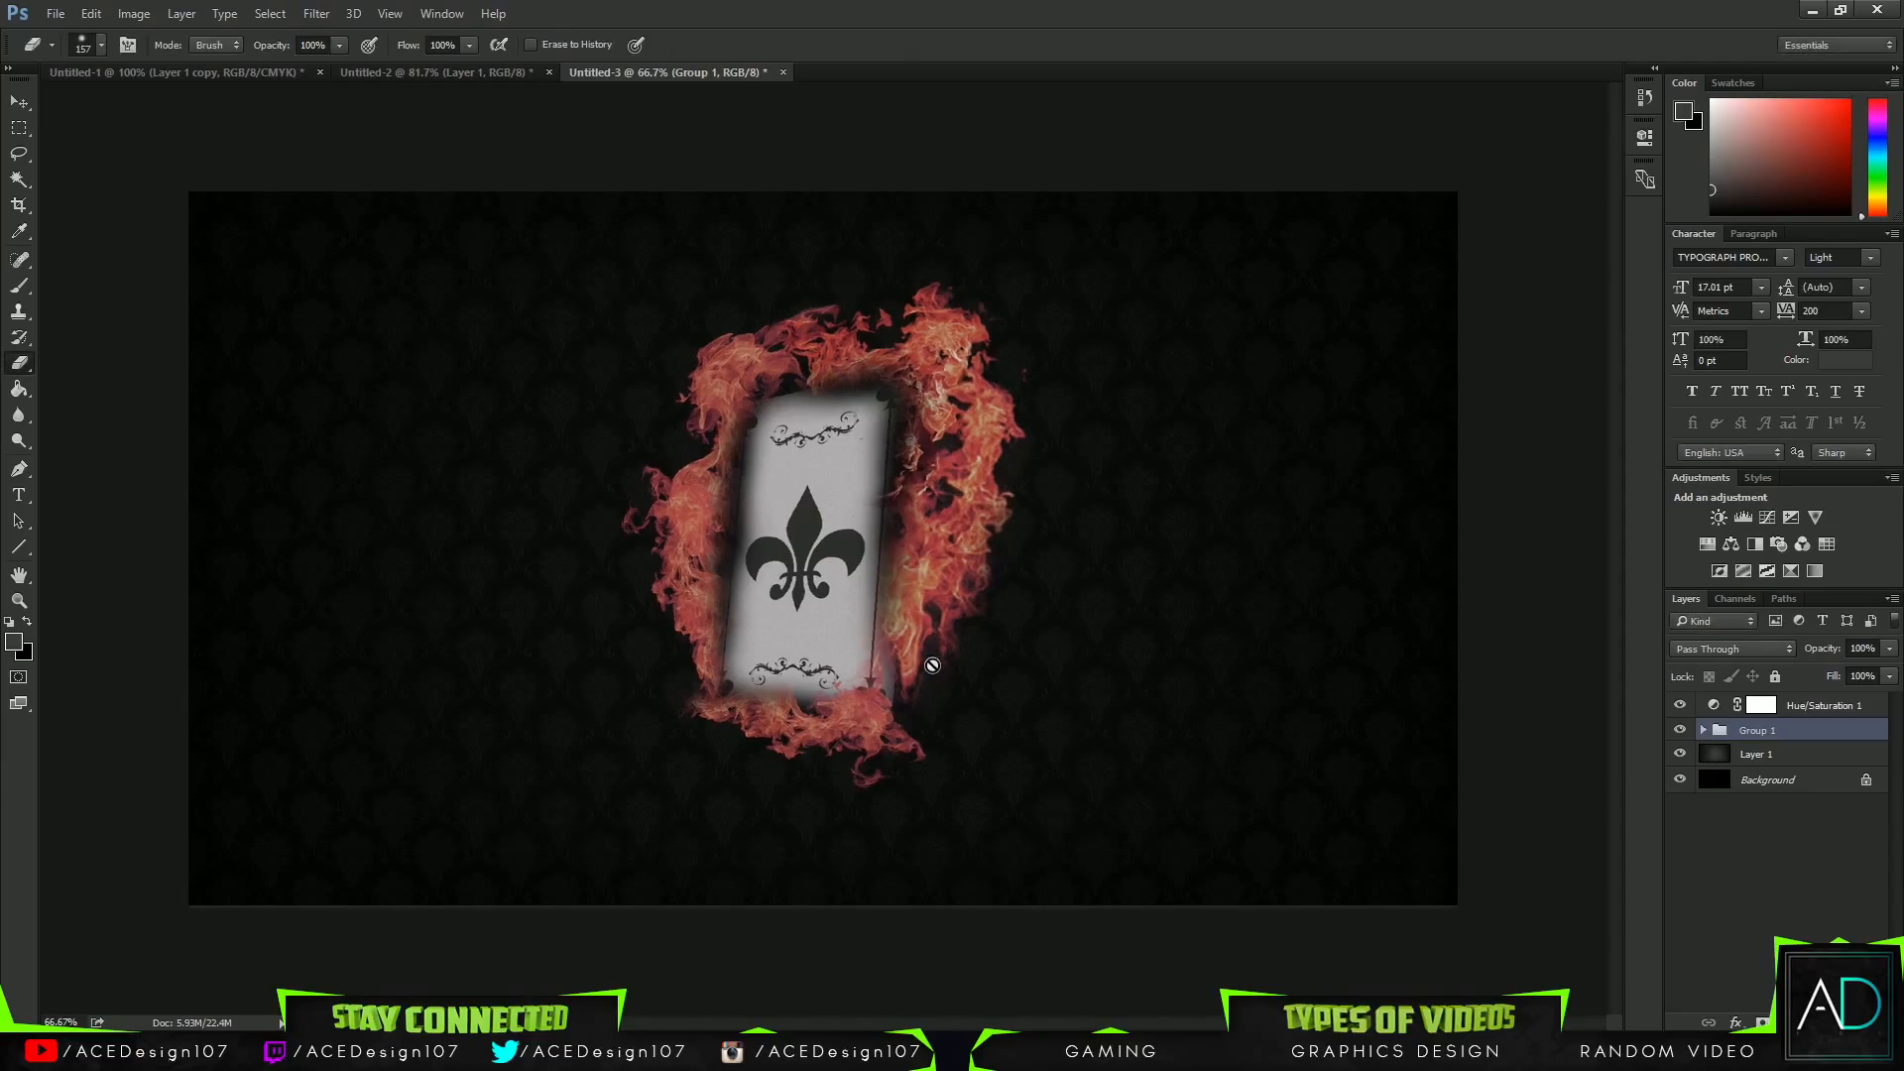
Scale Group 1 up to about 109% from its upper-left corner.
key(ctrl+t)
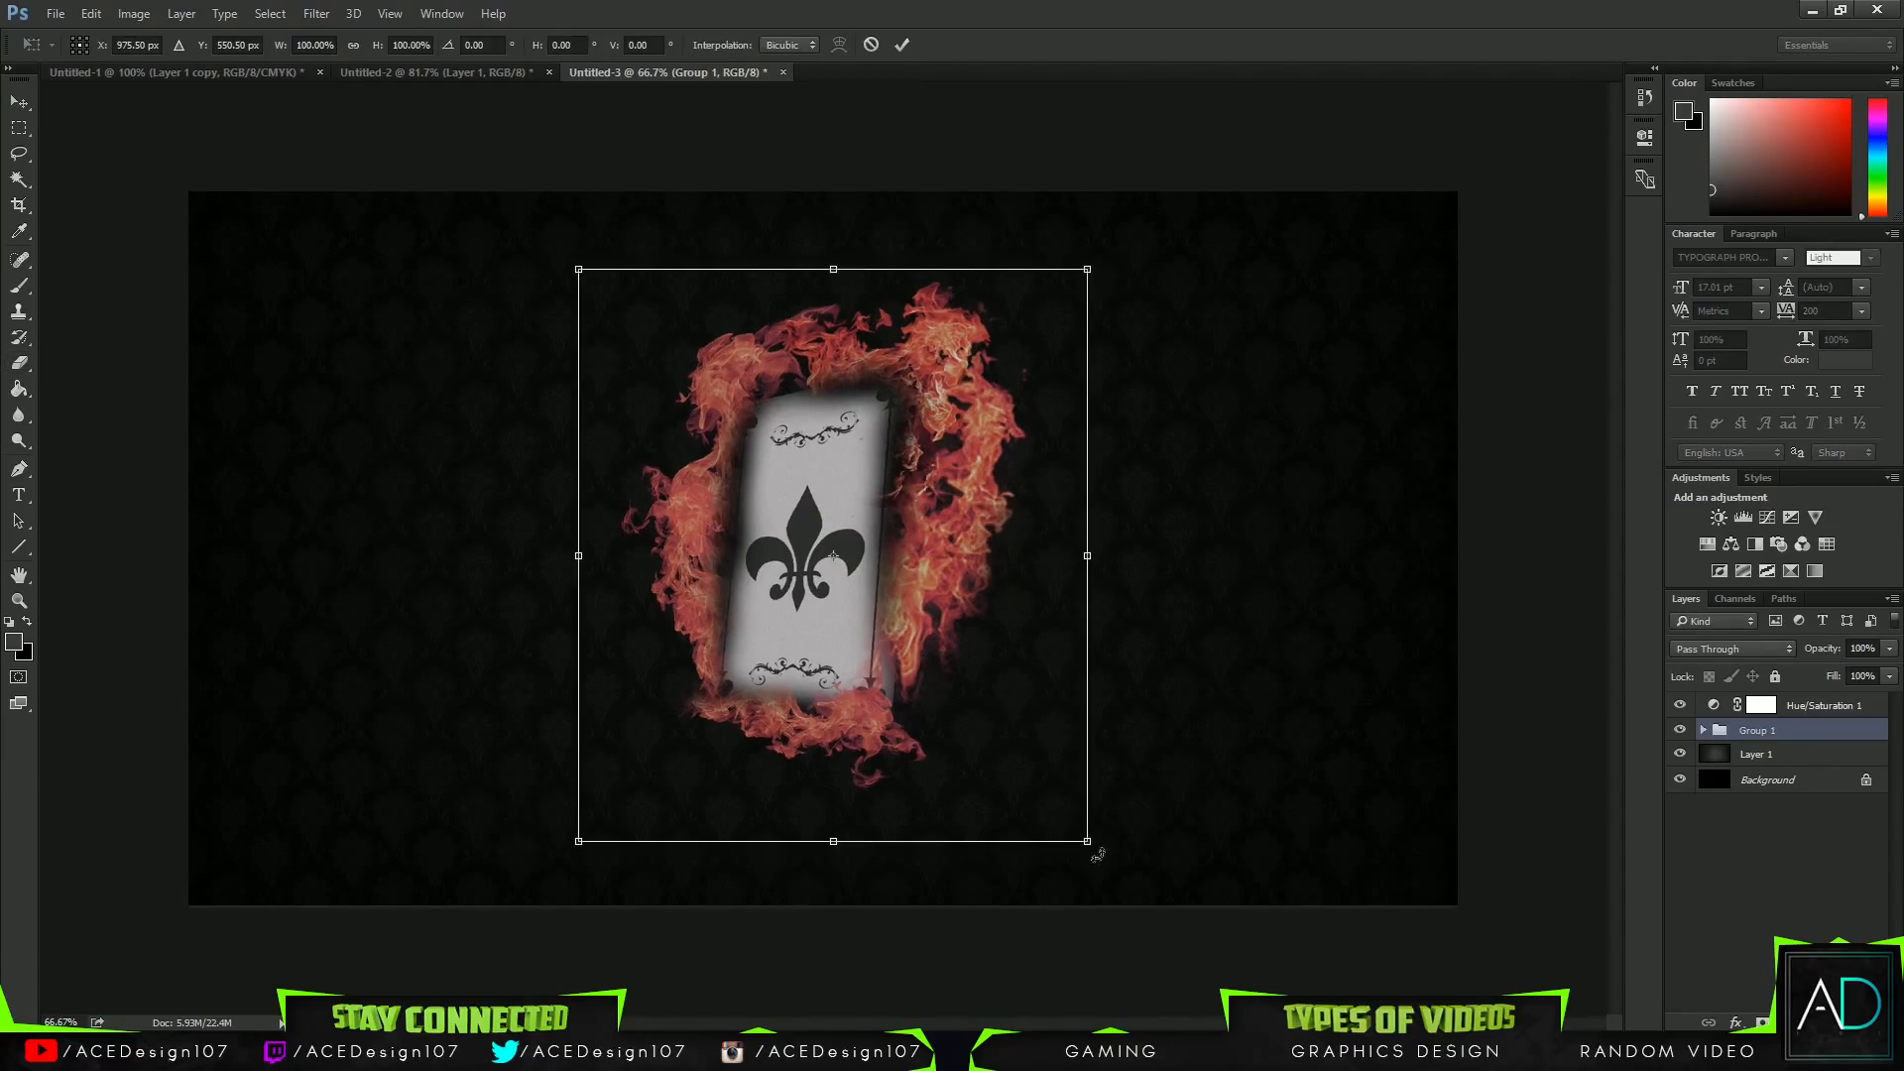
mouse_move(1088, 840)
mouse_down()
mouse_move(1122, 850)
mouse_move(1134, 892)
mouse_up()
key(Return)
key(ctrl+z)
key(ctrl+t)
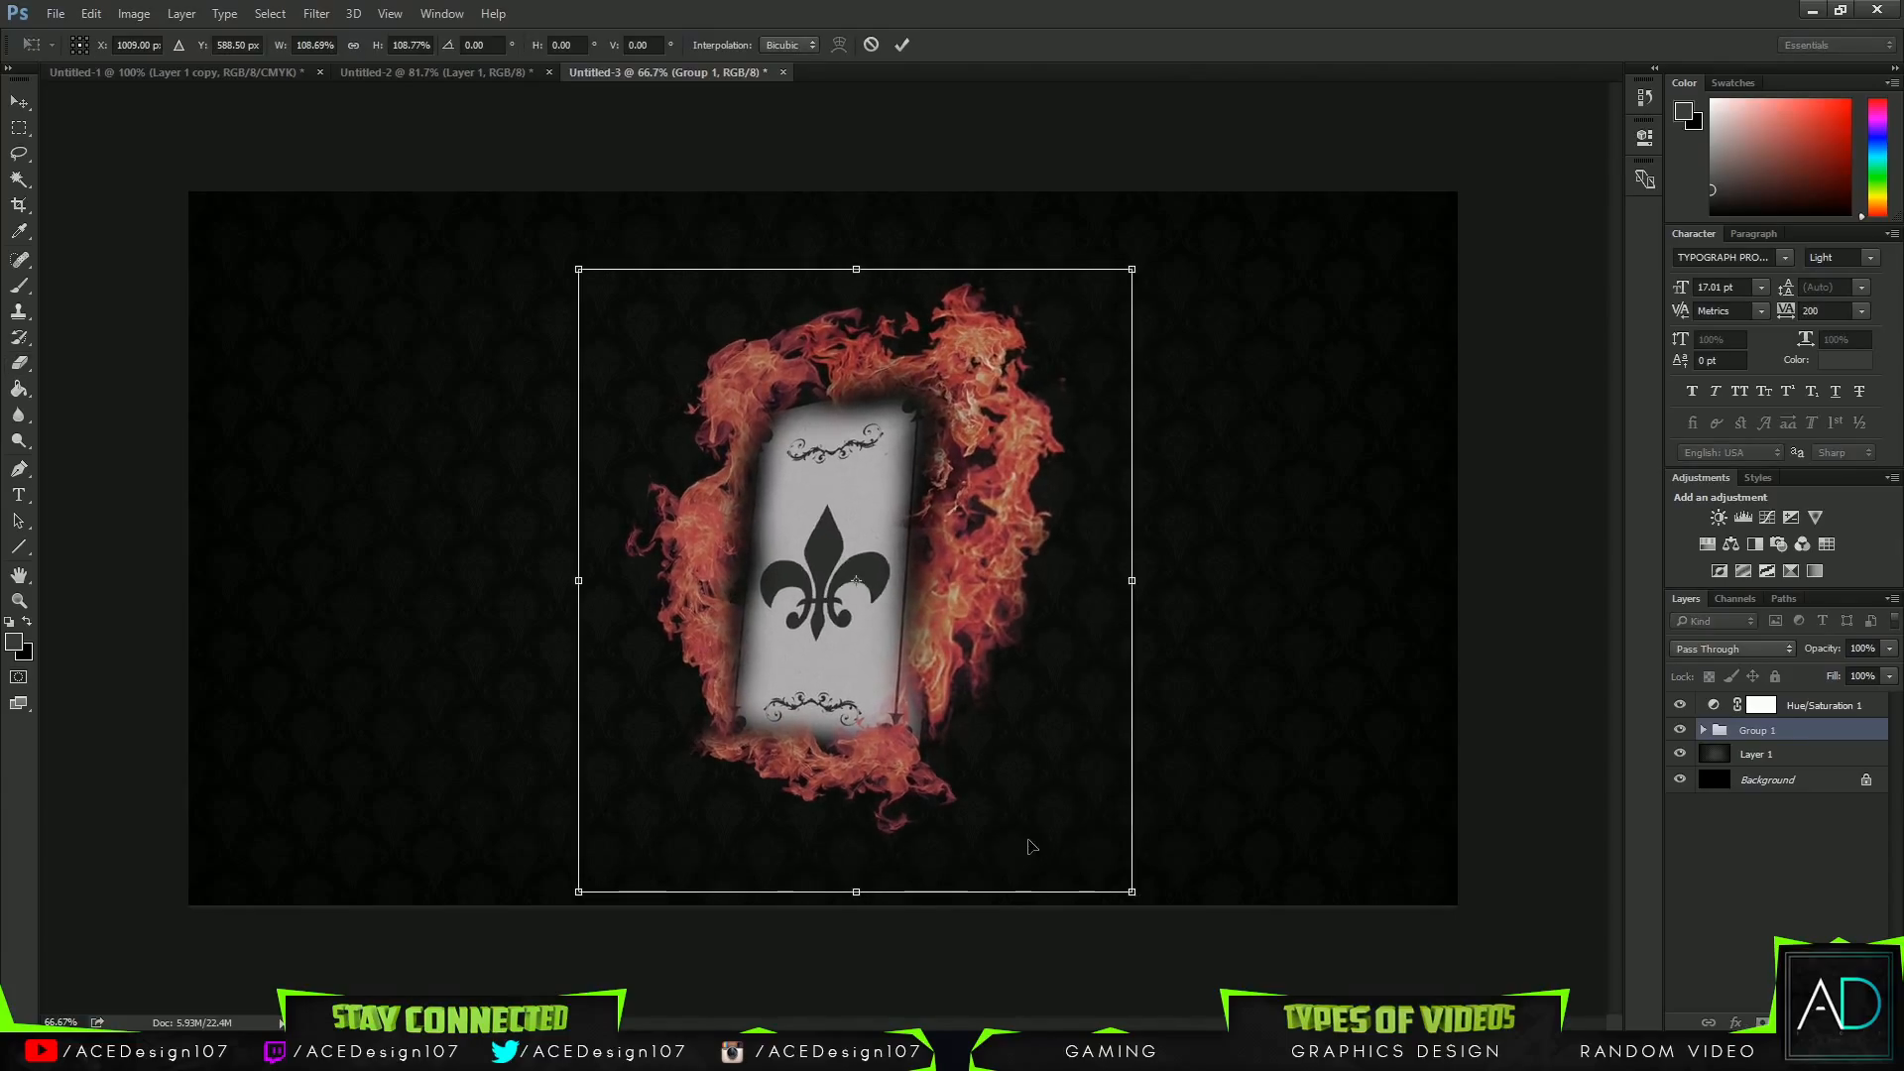
key(Return)
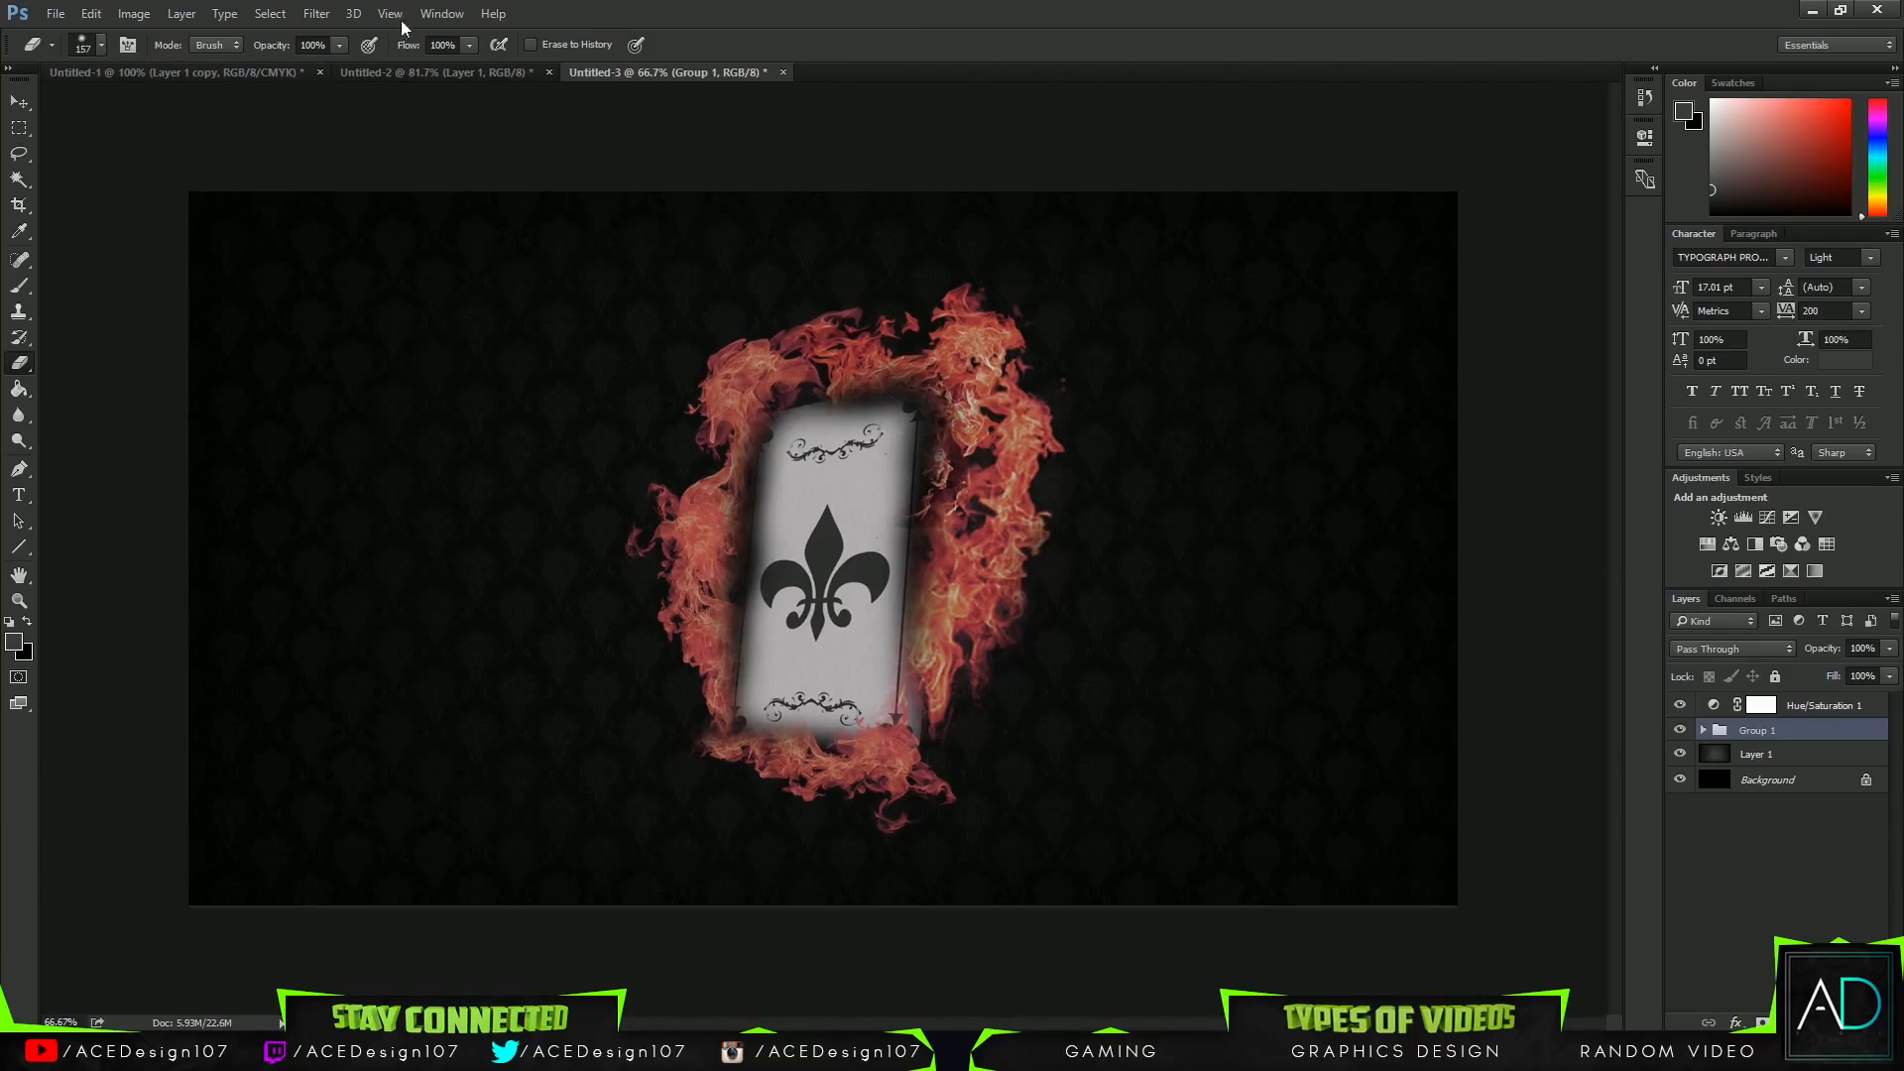
Compare the burning card in Untitled-3 with the finished Untitled-1 artwork.
click(113, 68)
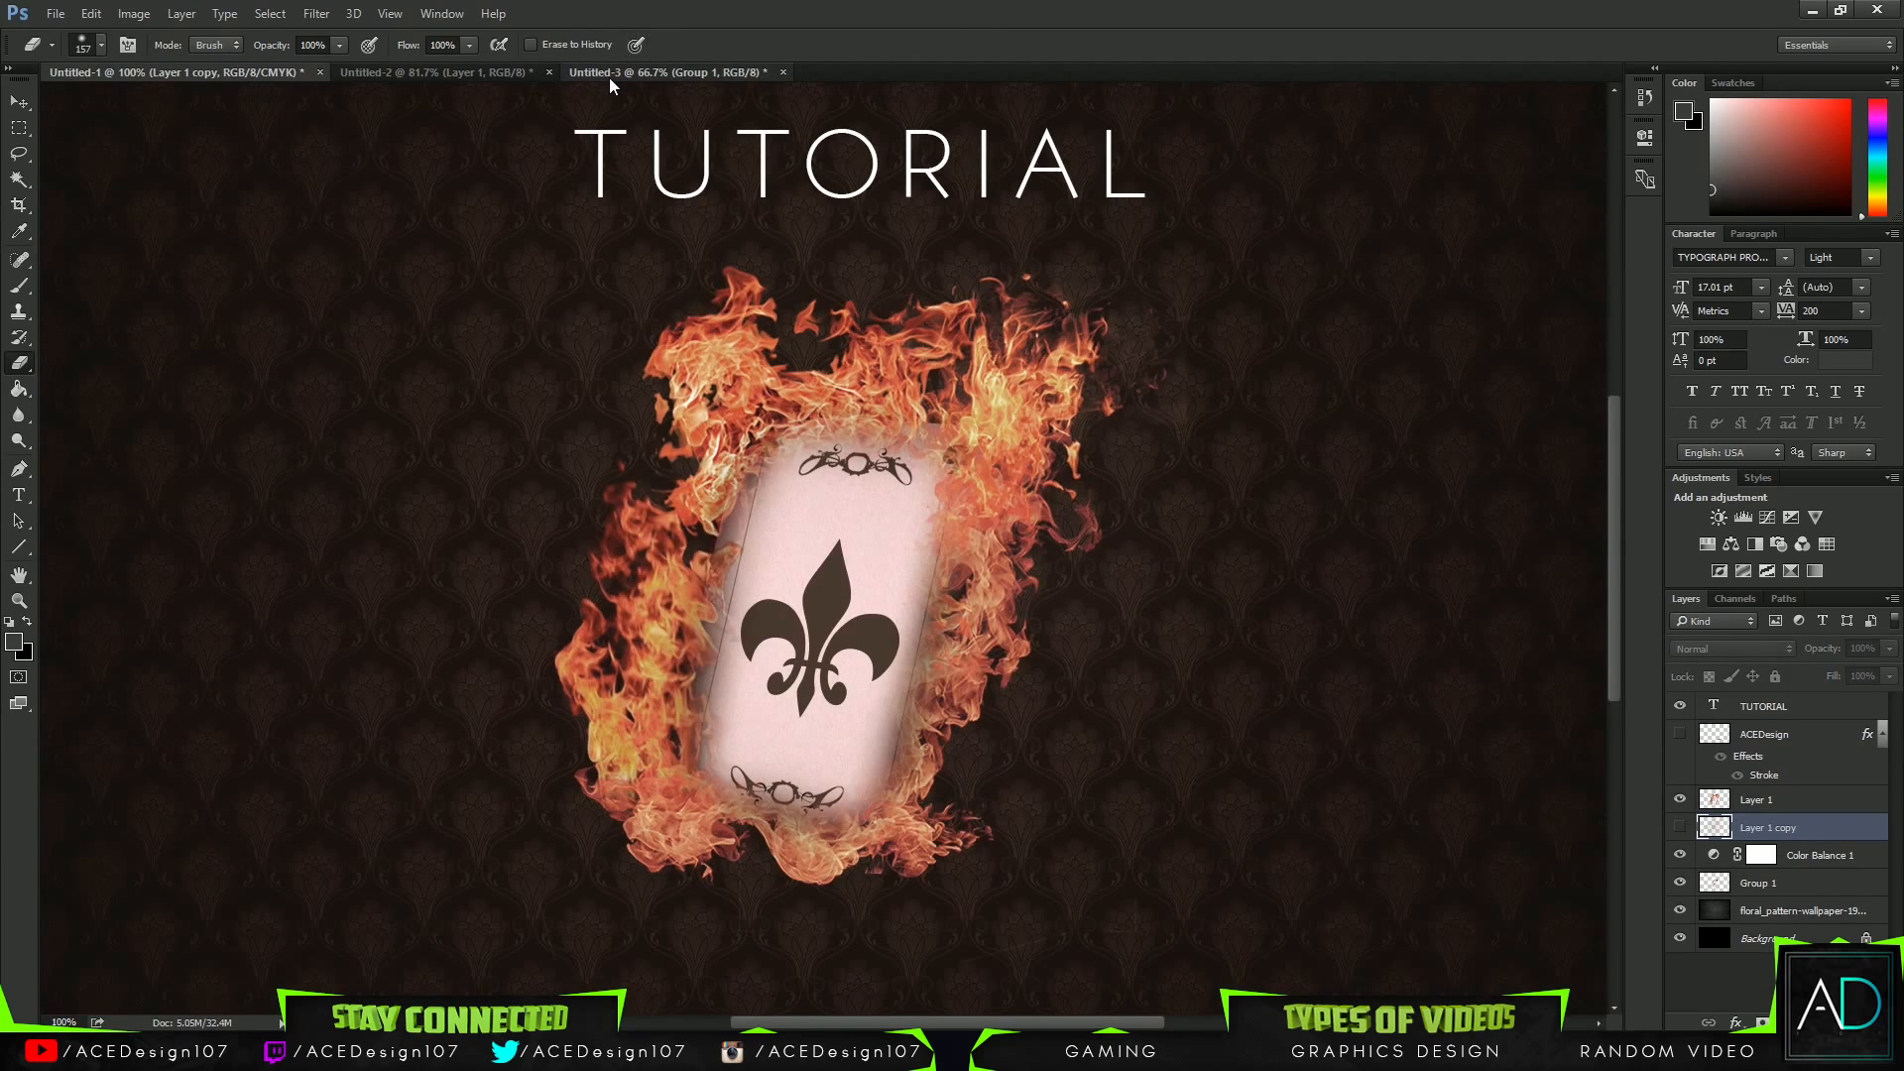
click(609, 77)
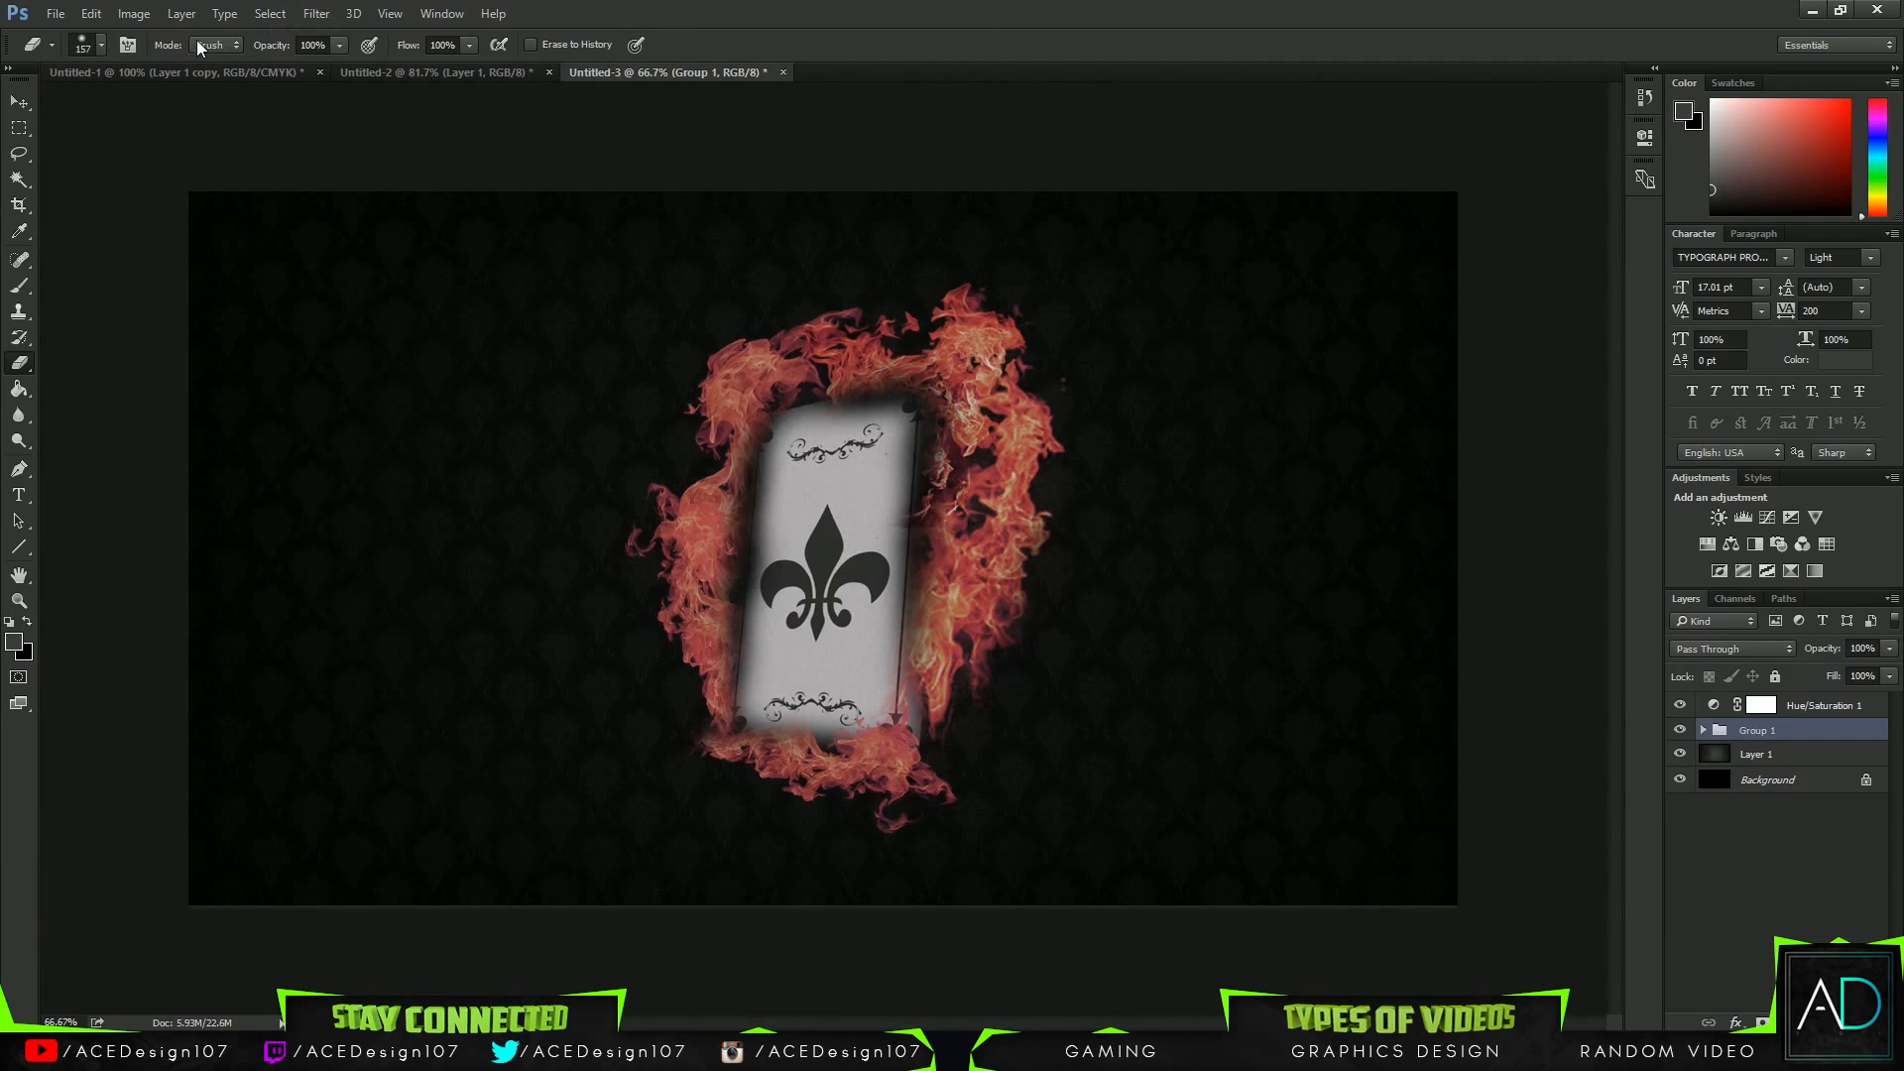
click(188, 77)
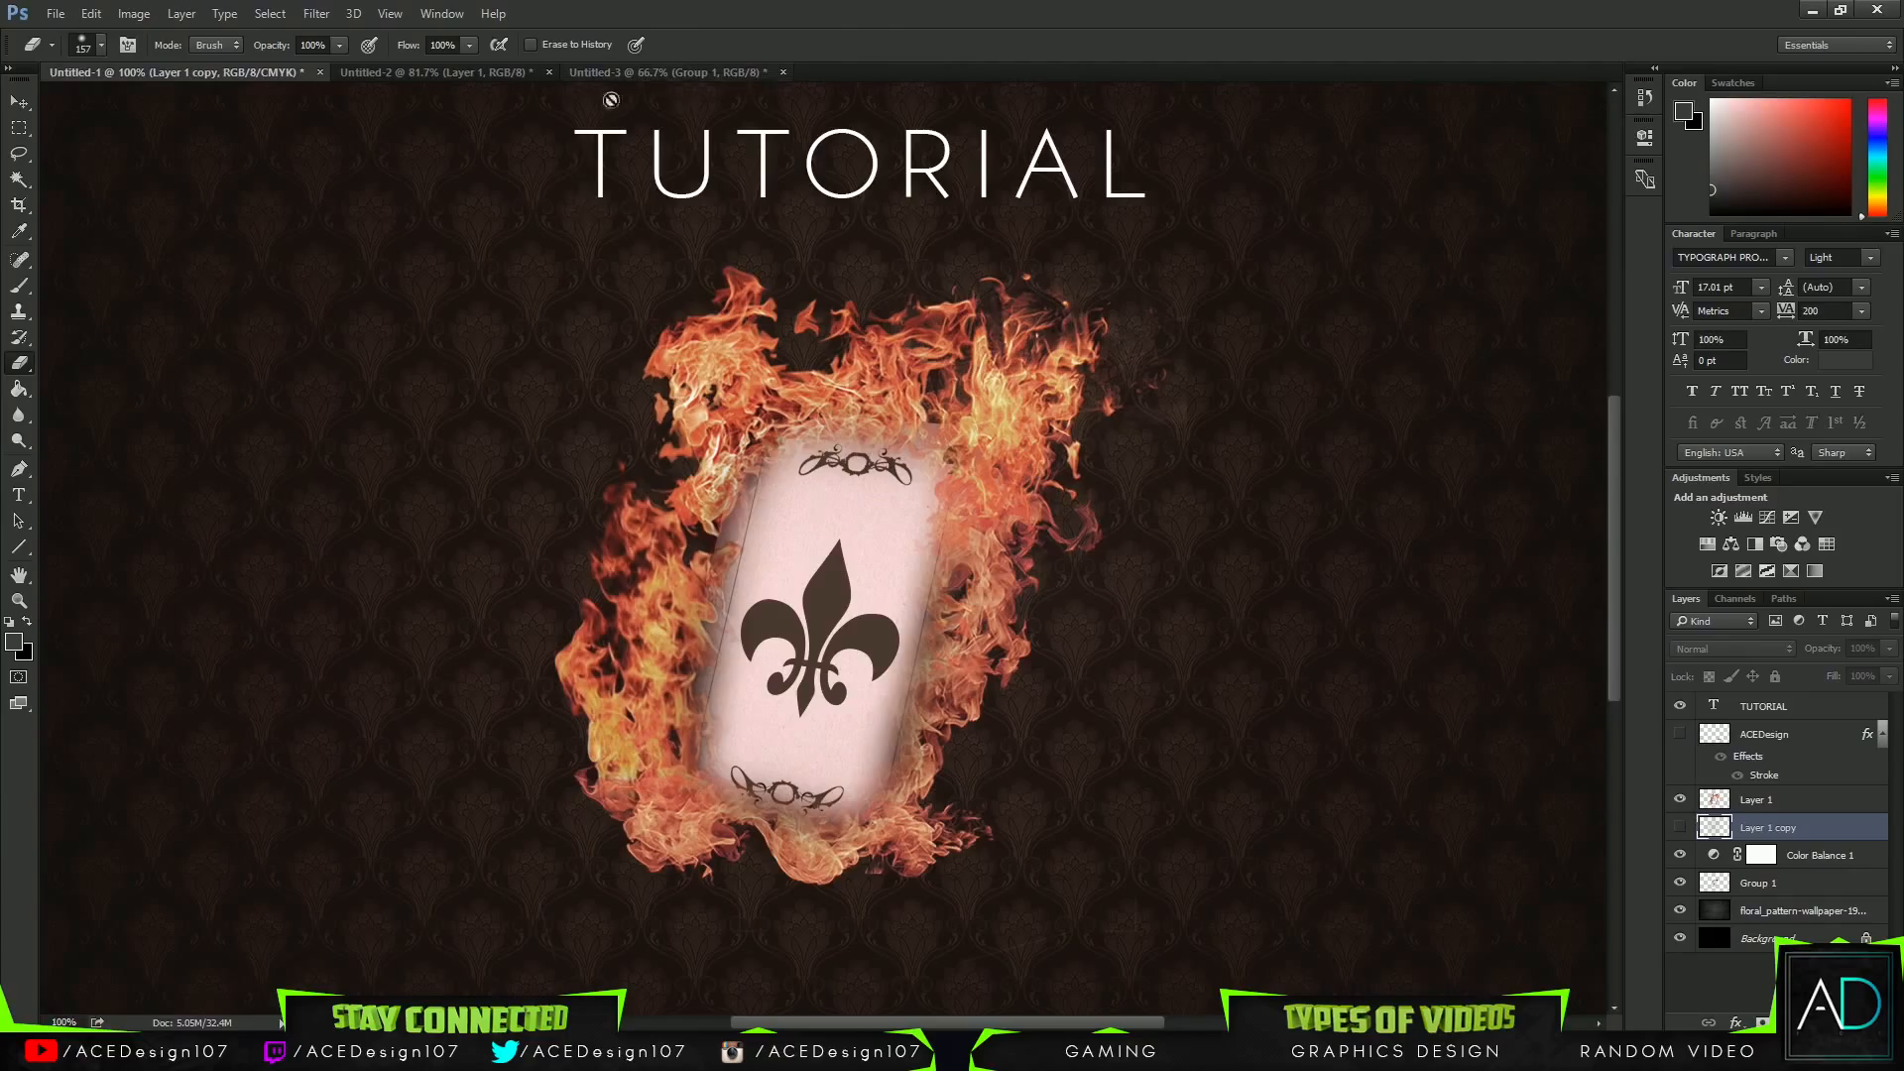
click(617, 70)
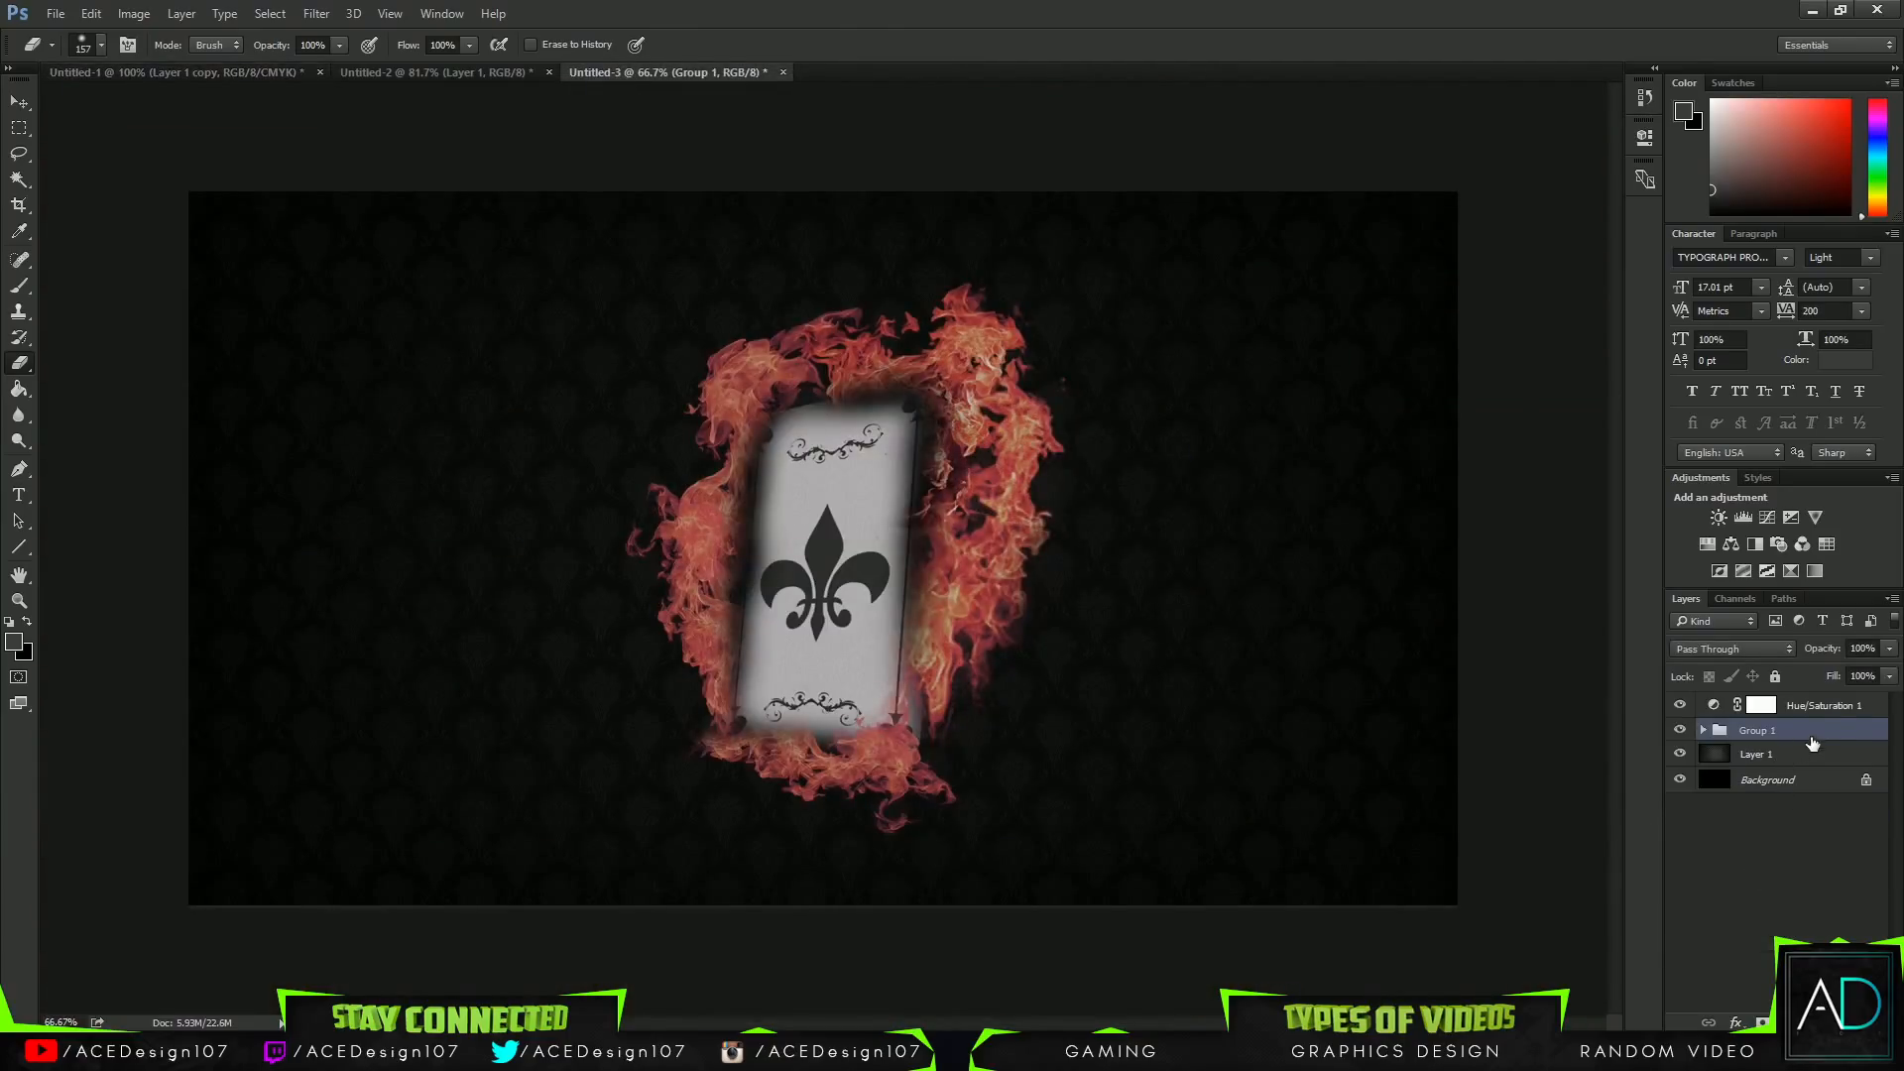
Add an empty layer above the Layer 1 wallpaper and set the brush color to the flame red a0322e.
click(1833, 710)
click(1799, 759)
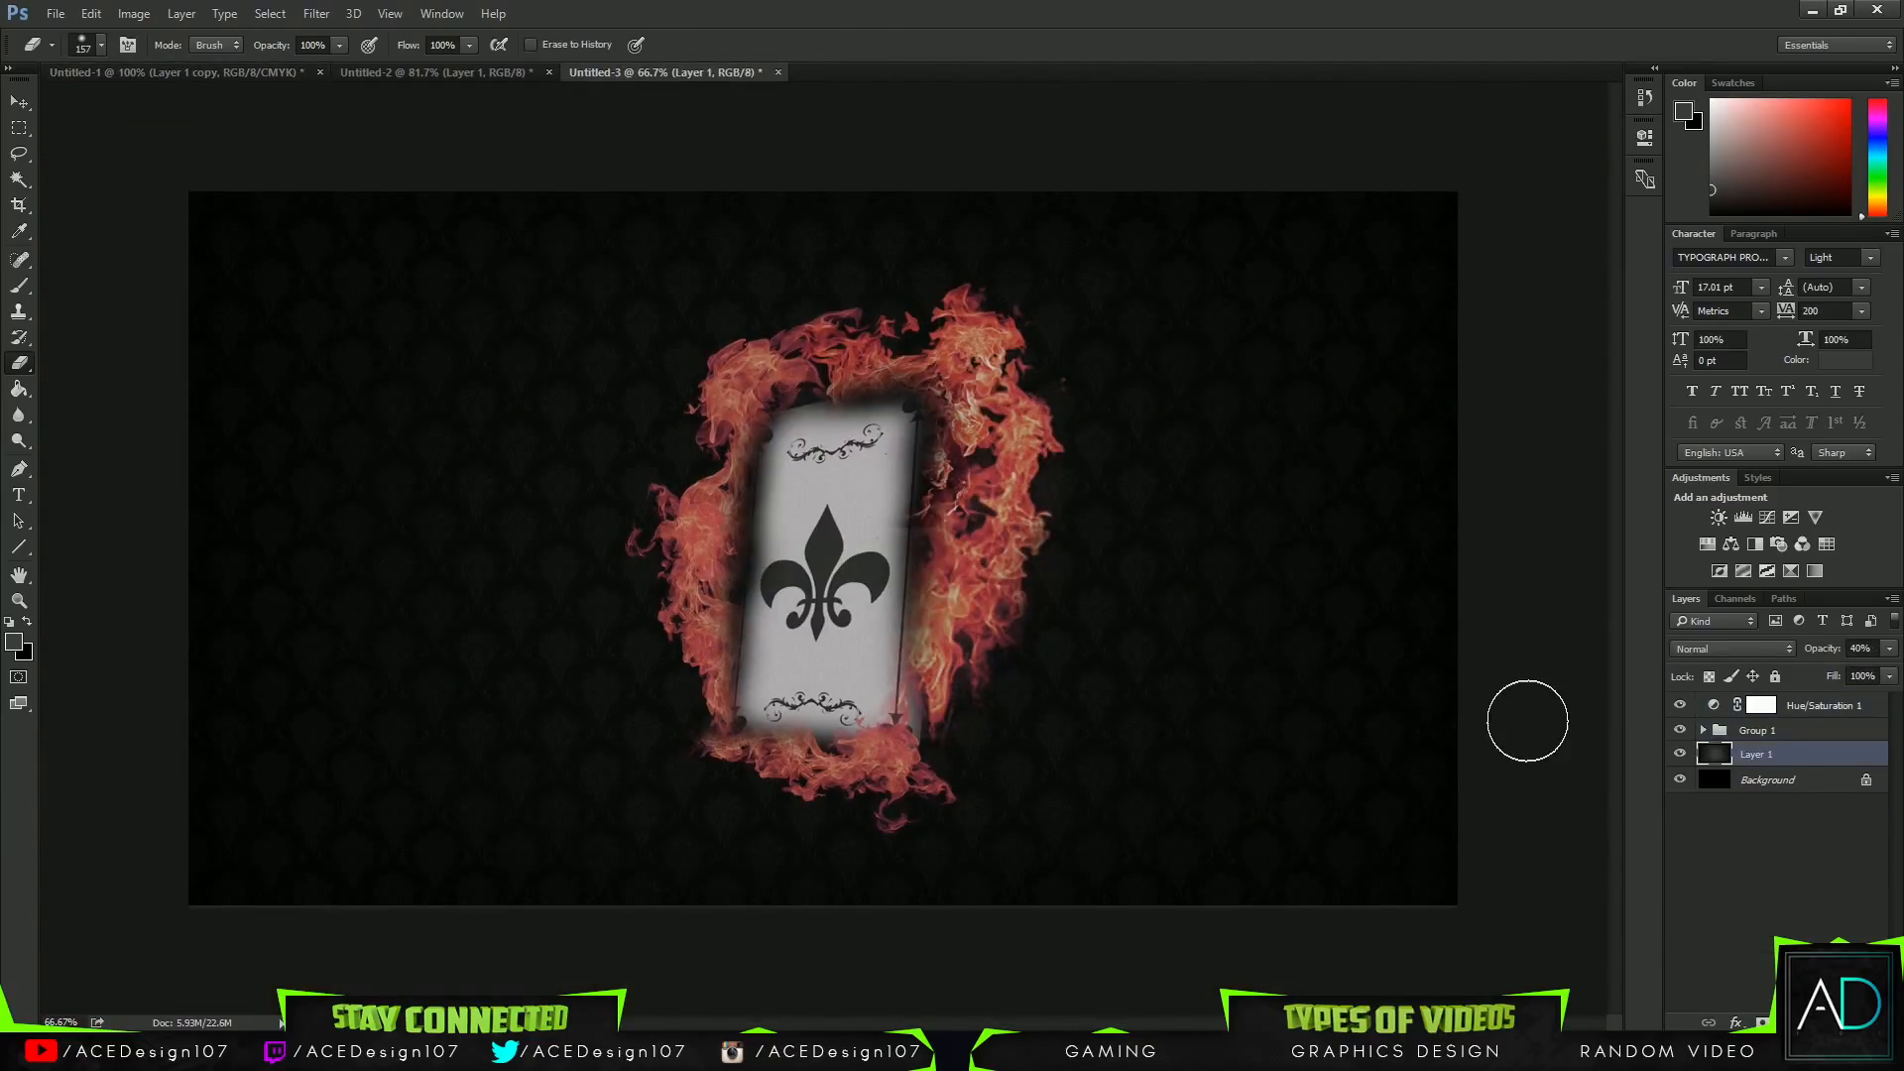
click(1842, 1022)
key(b)
click(100, 44)
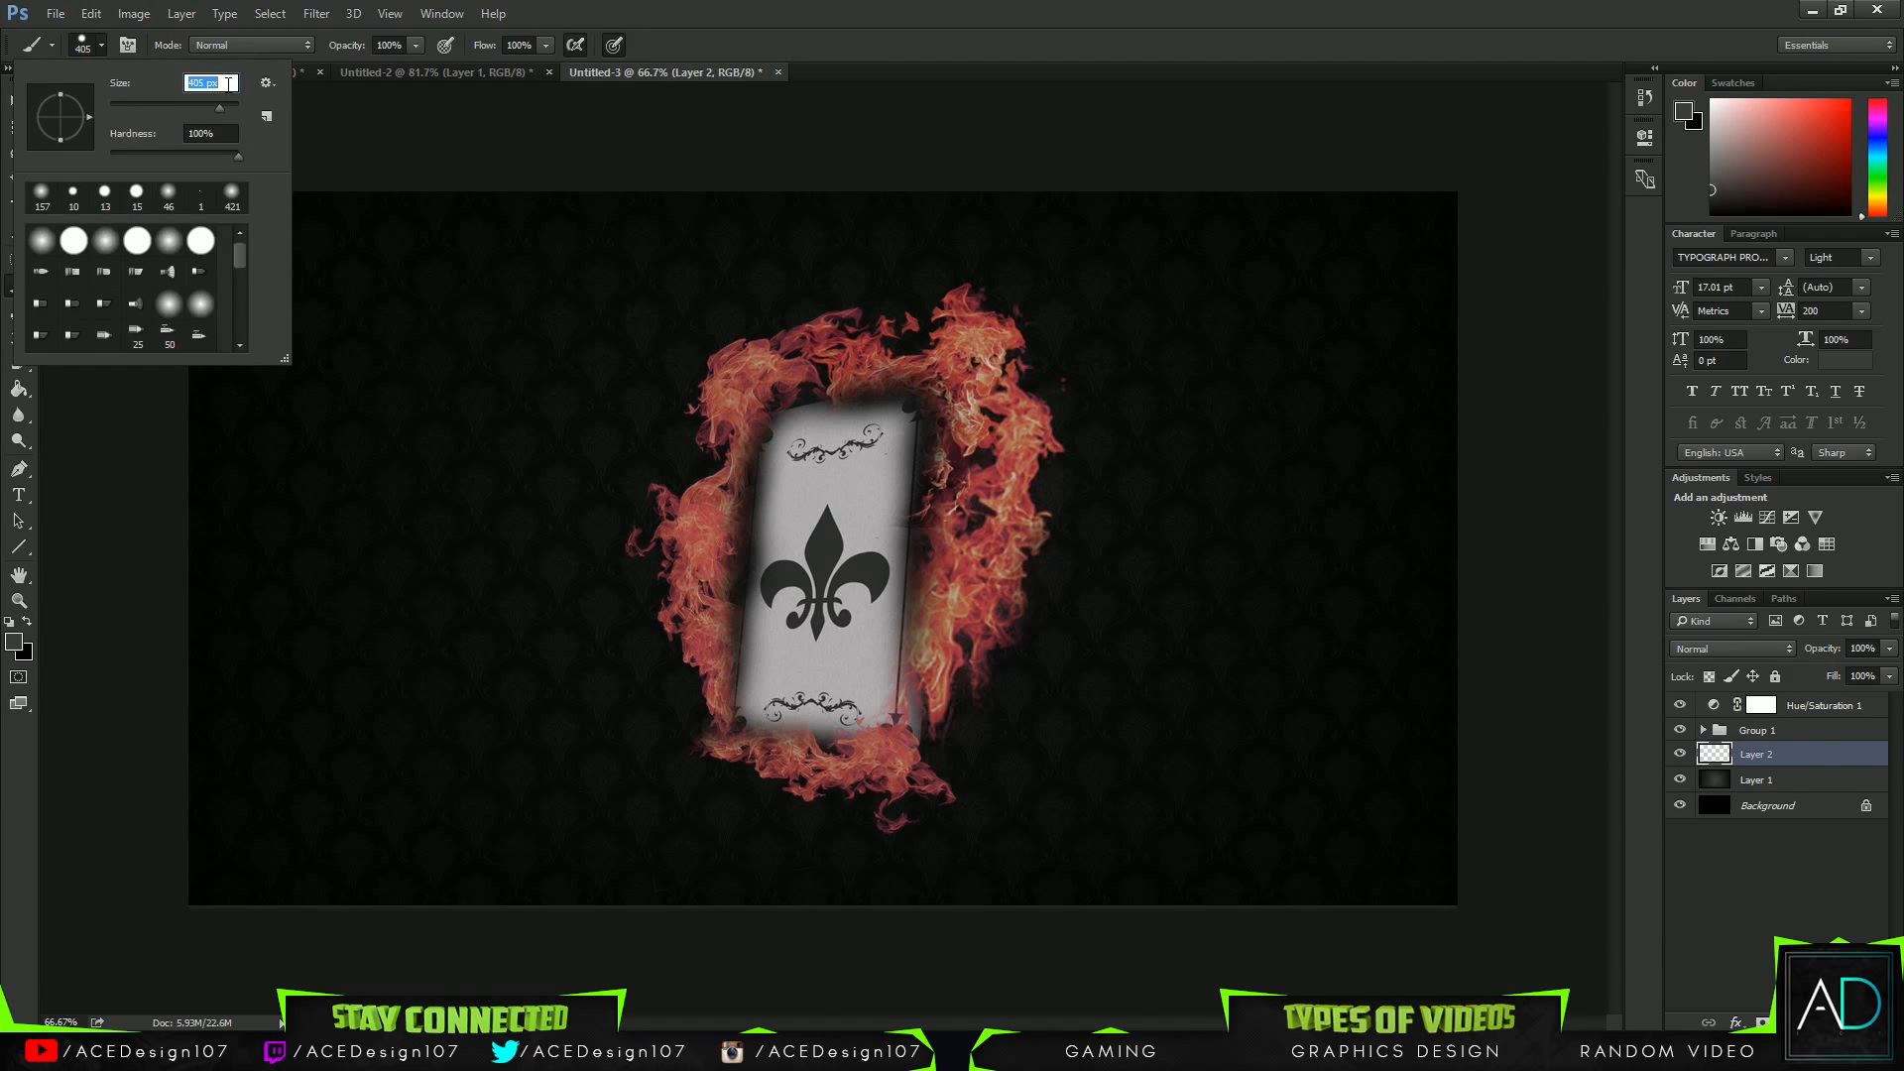
click(315, 49)
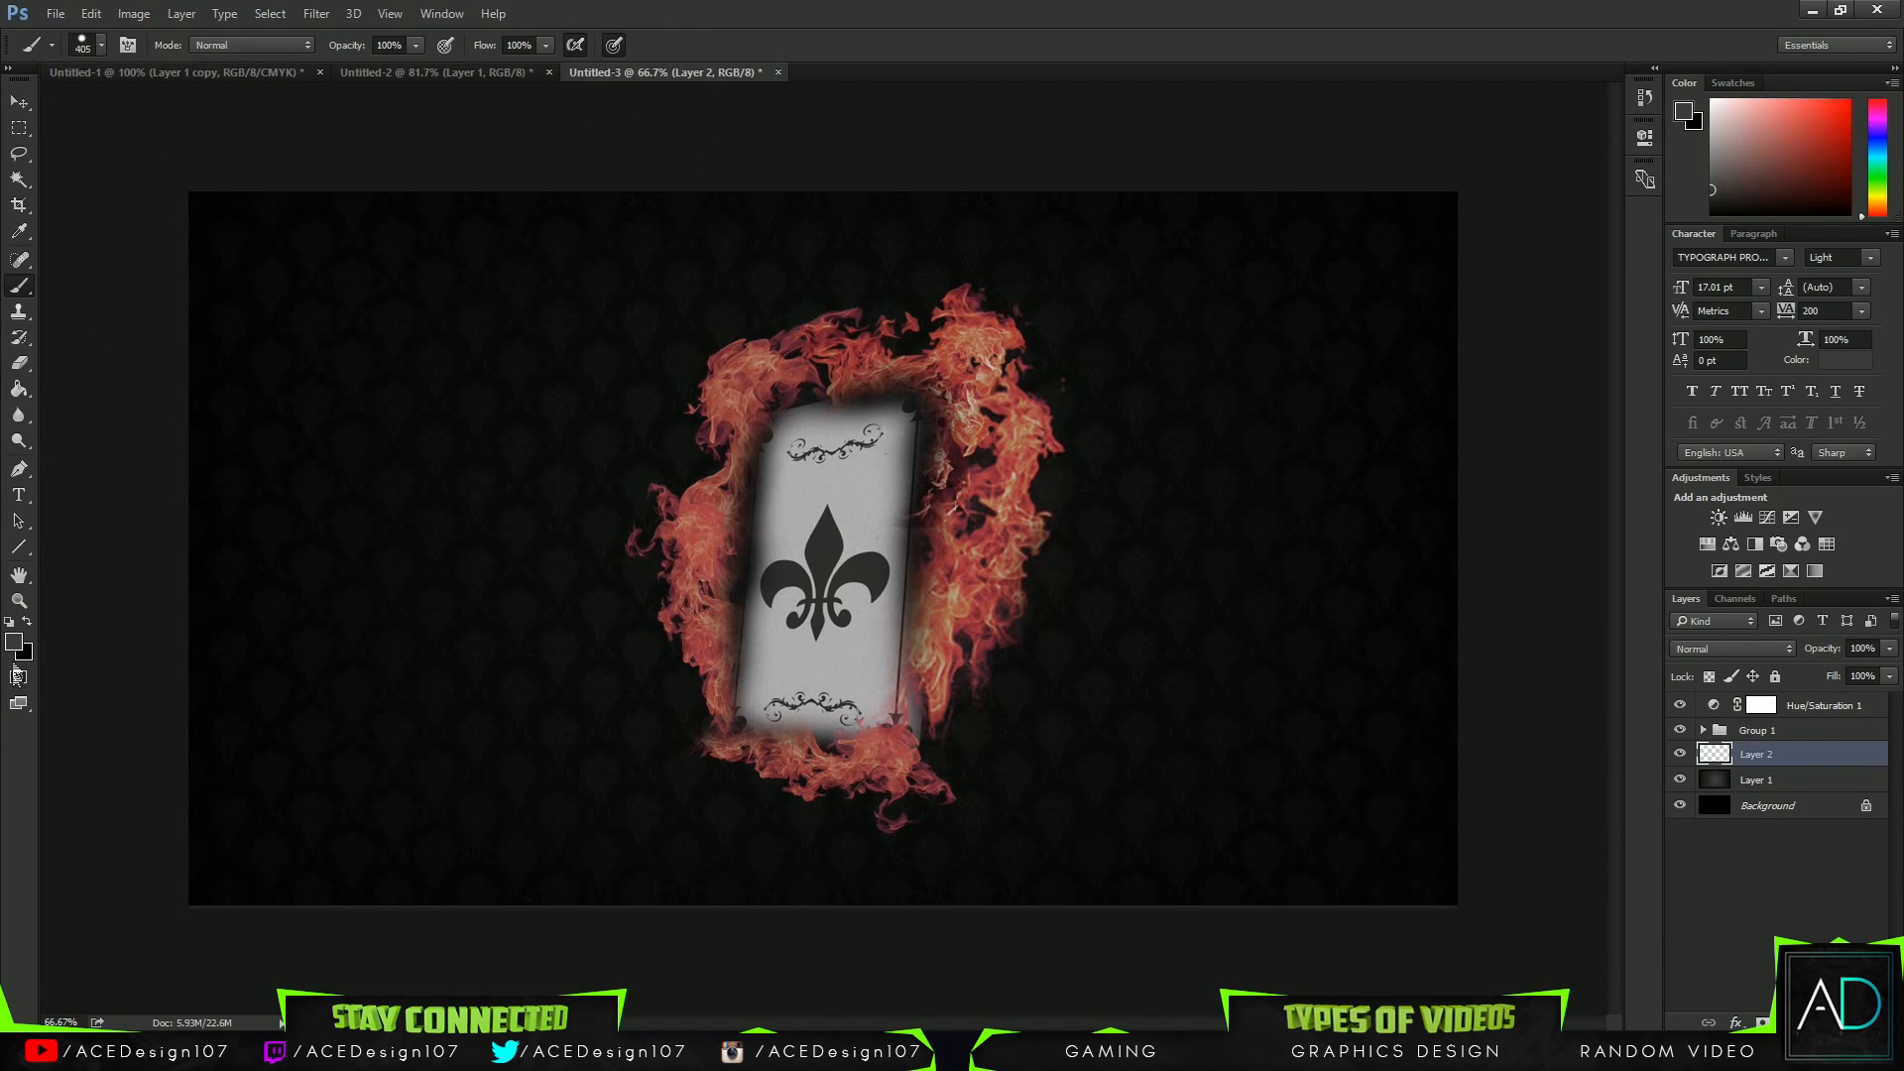
click(15, 642)
click(819, 354)
click(832, 366)
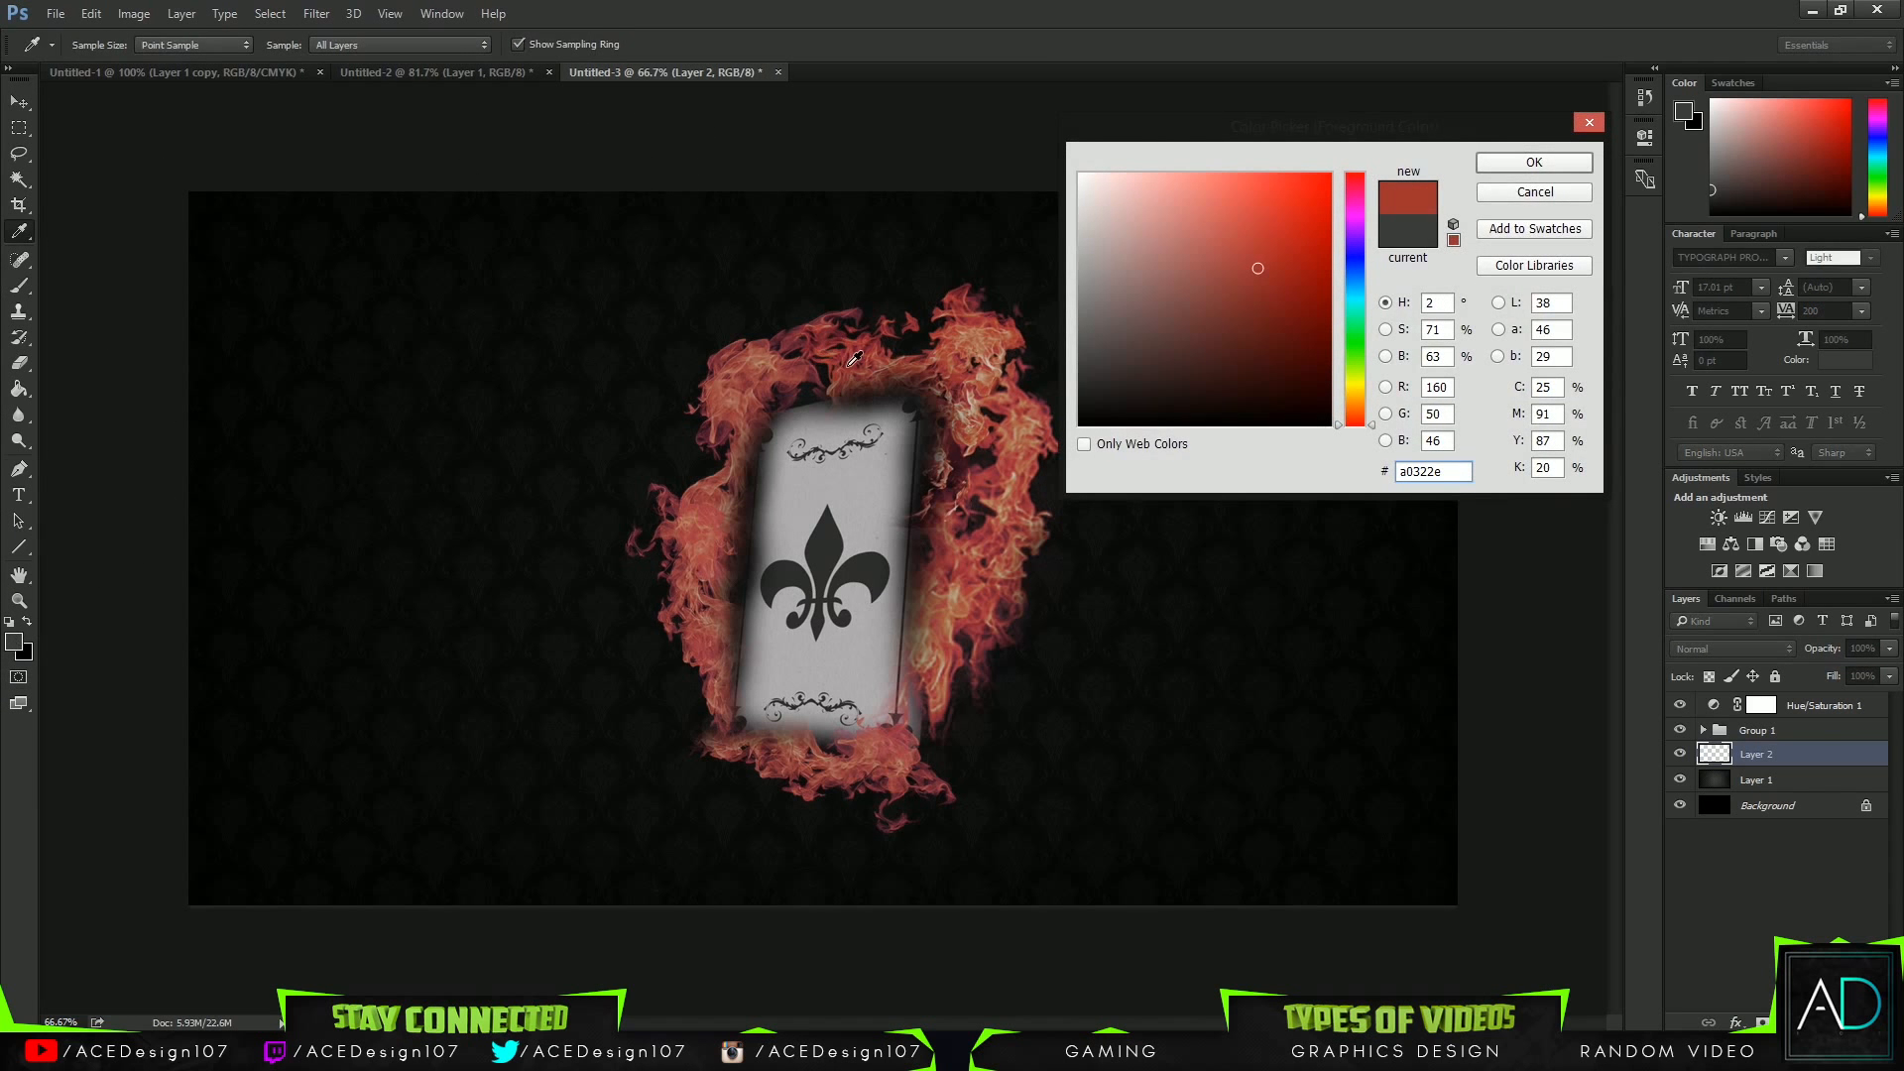
click(1534, 163)
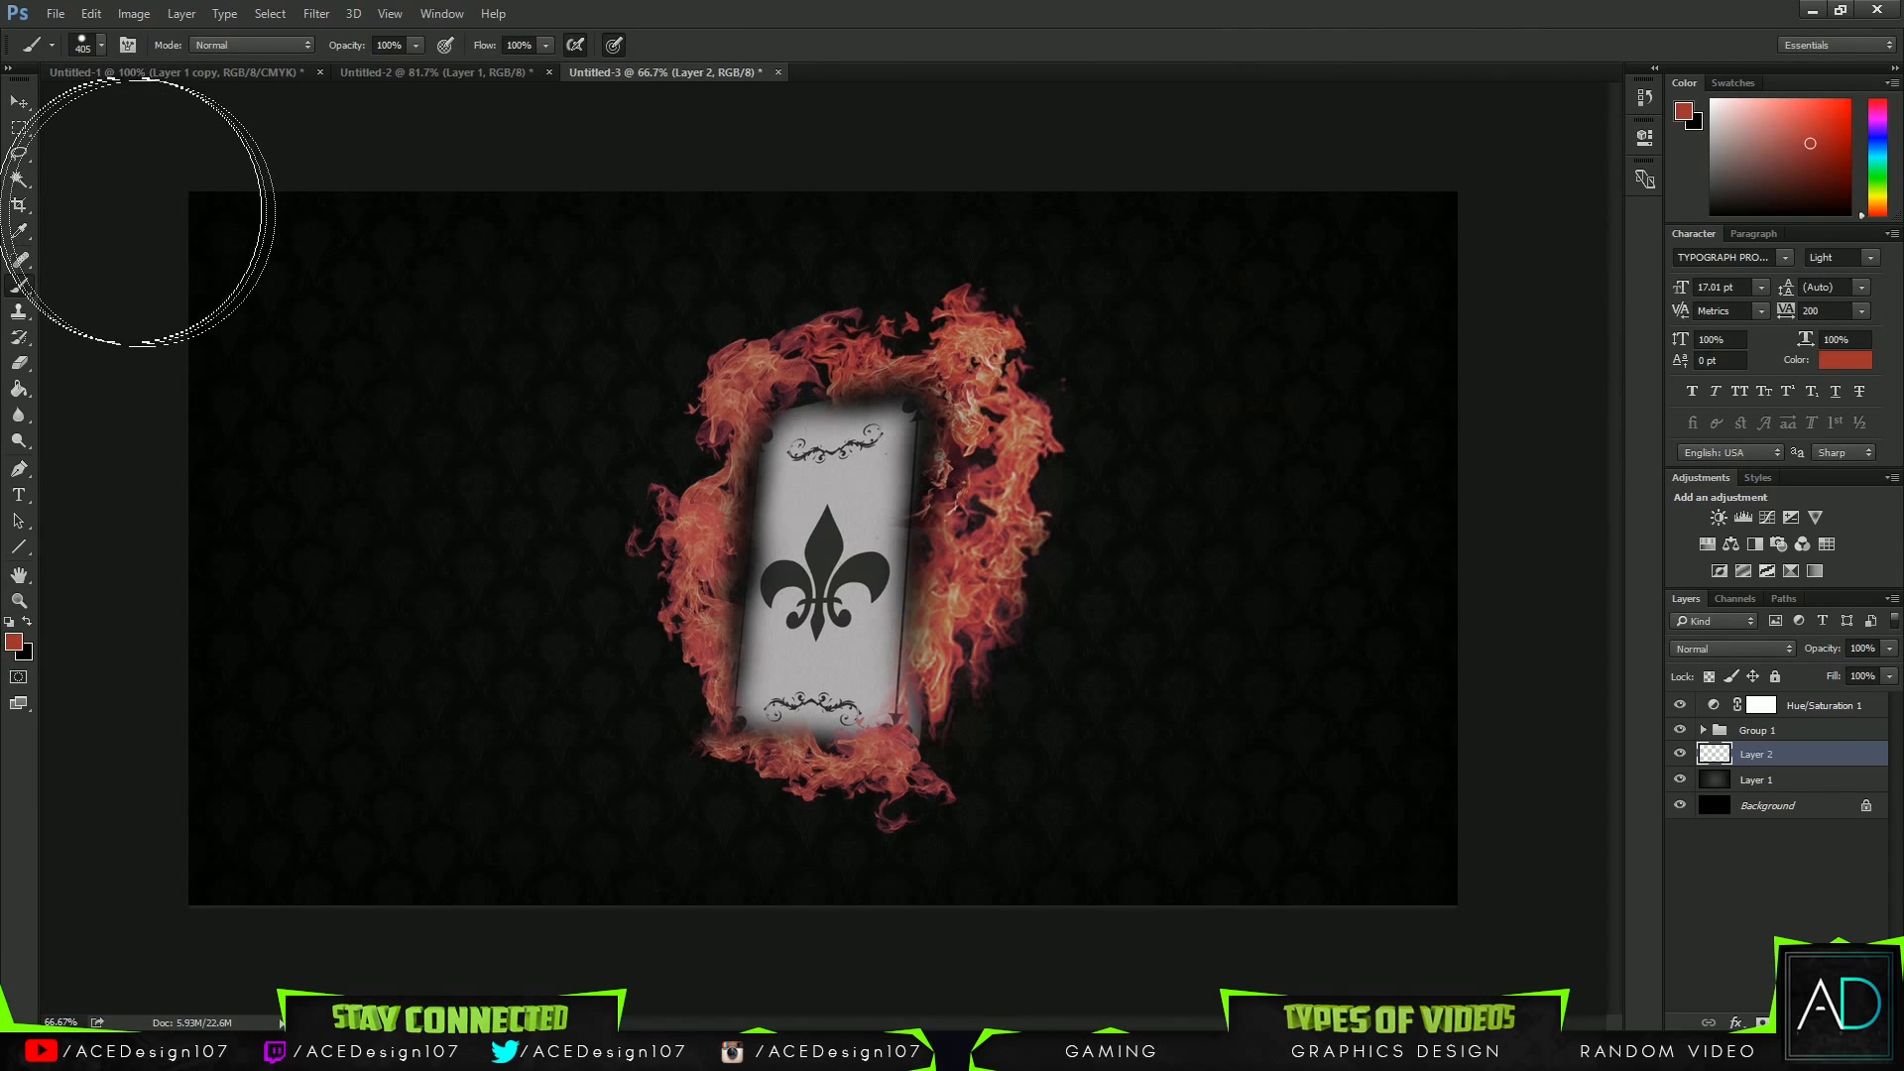
Paint the whole new layer red and set it to Color blend mode at 43% opacity.
drag(199, 258, 252, 324)
mouse_move(315, 235)
mouse_down()
mouse_move(637, 119)
mouse_move(1140, 212)
mouse_move(149, 427)
mouse_move(1509, 264)
mouse_move(1289, 777)
mouse_move(1437, 913)
mouse_up()
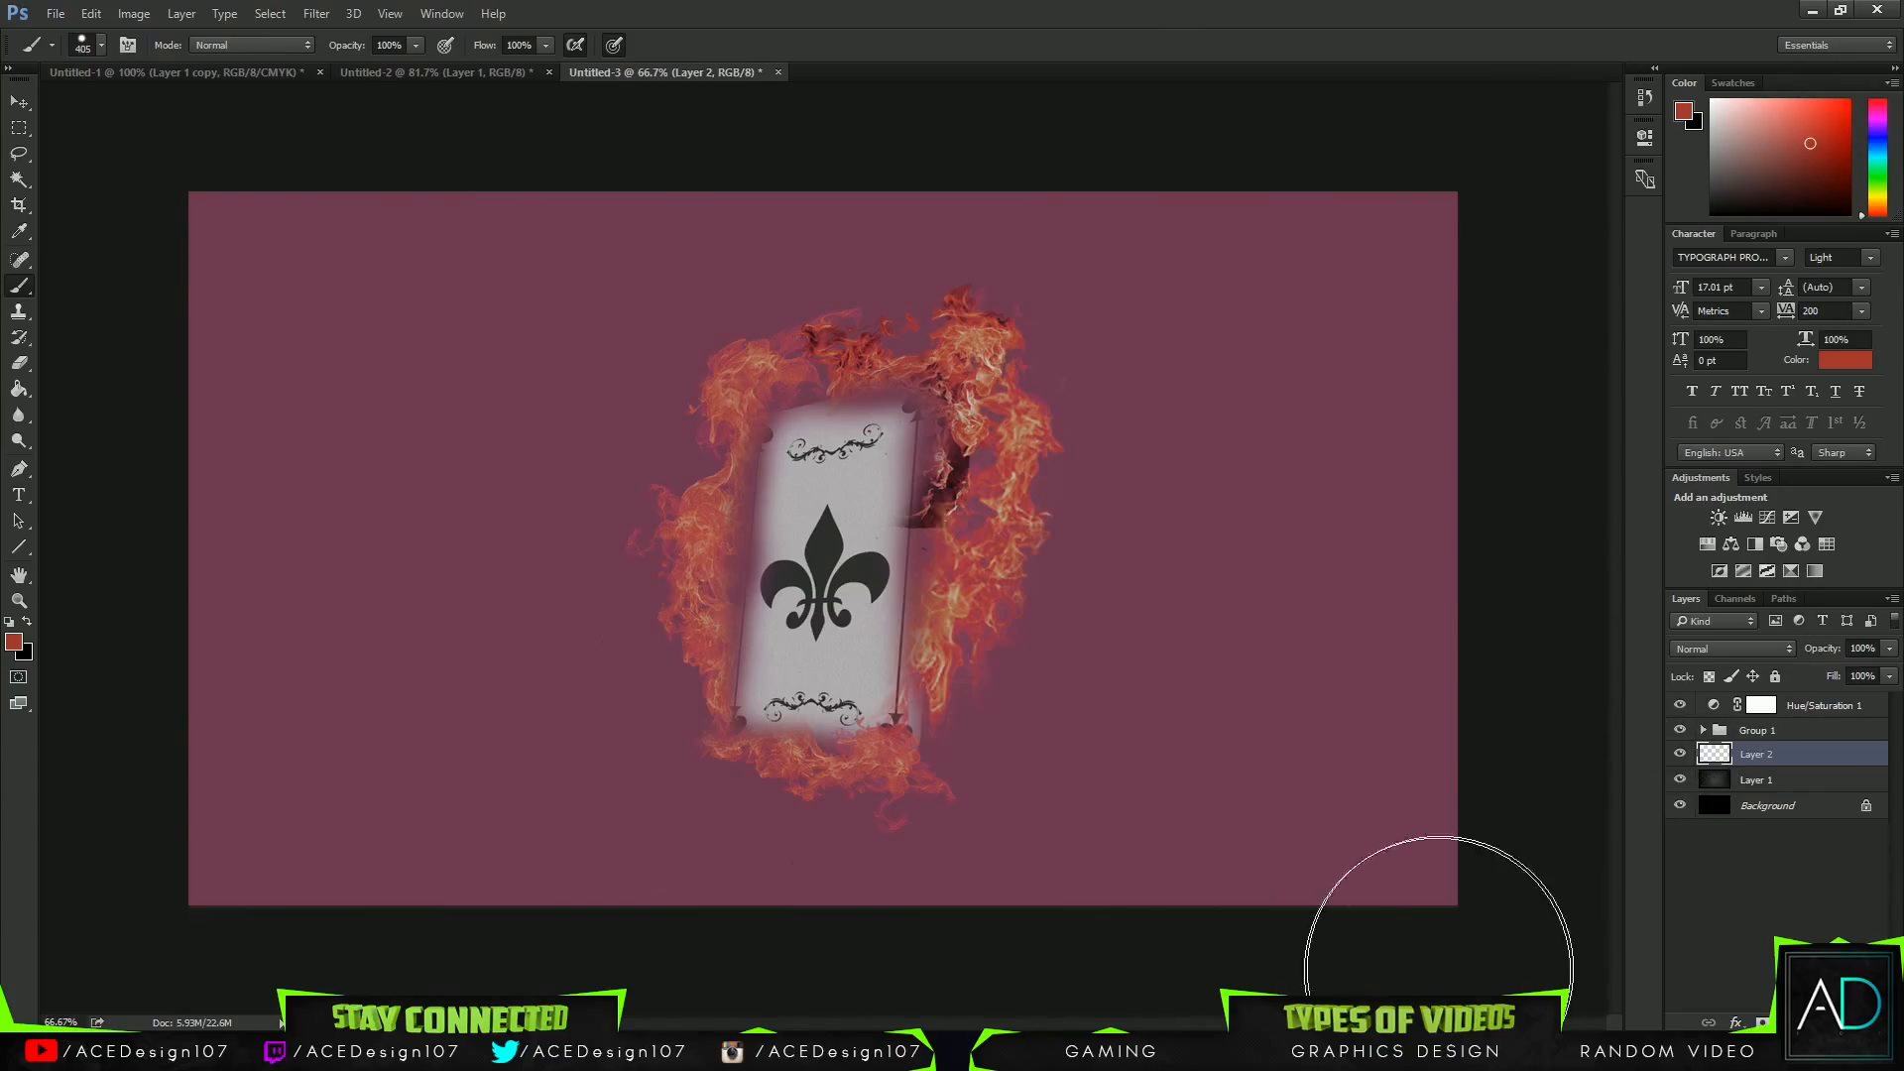
click(1716, 648)
click(1735, 998)
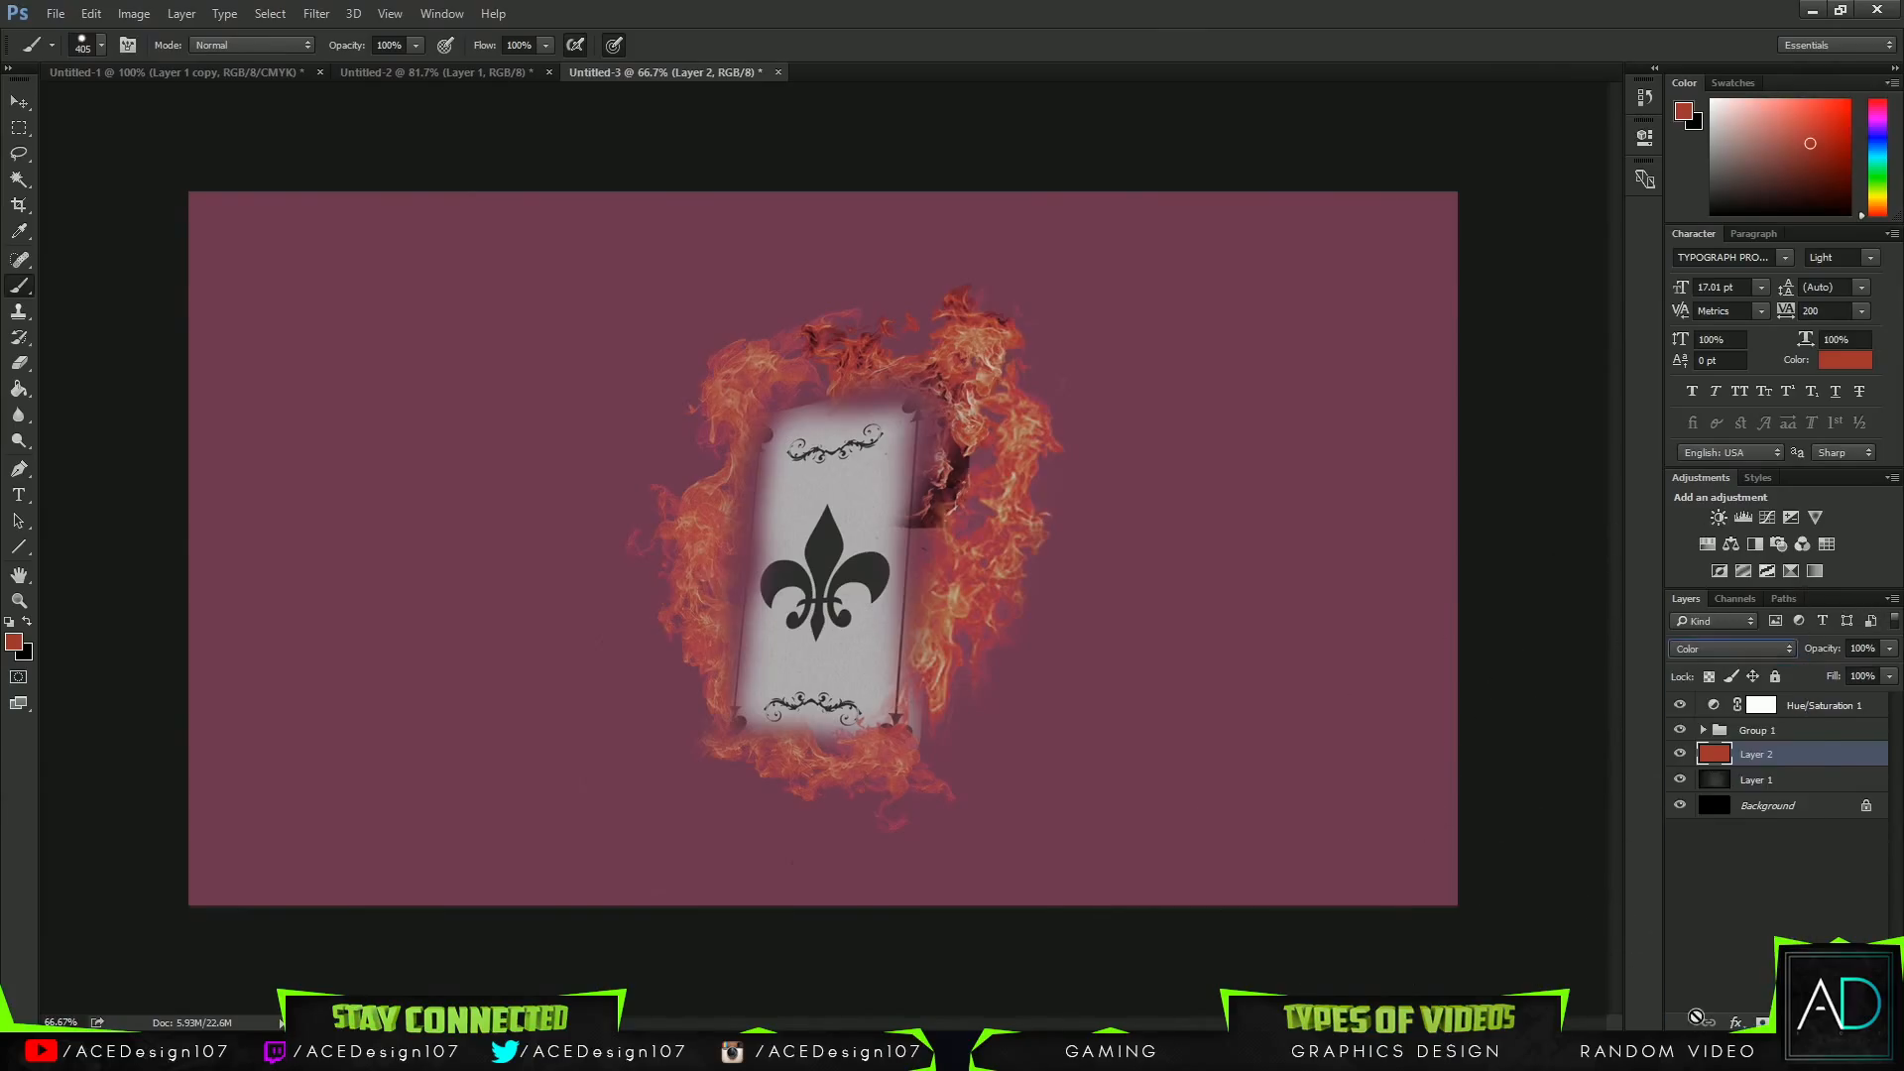
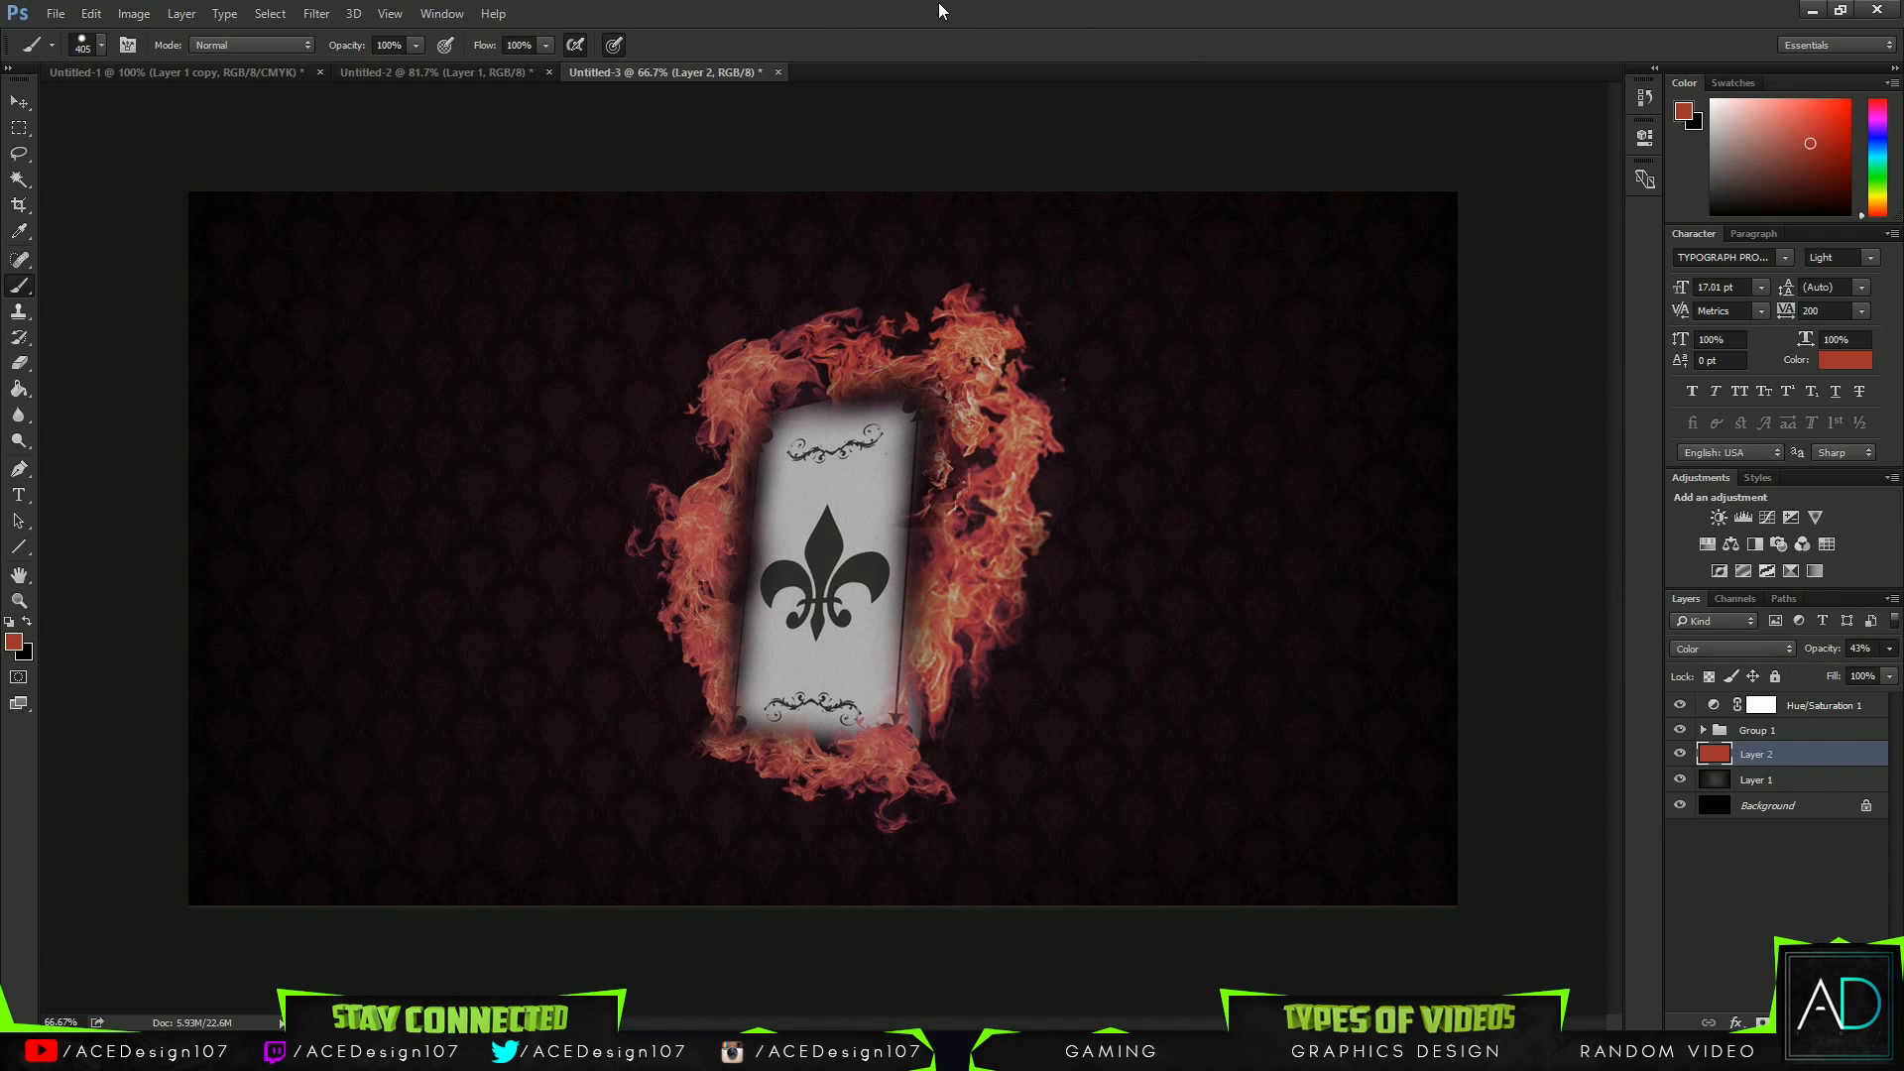
Bring the Layer 1 flame from the Untitled-2 stock file into Untitled-3 and place it in the lower-left corner.
click(422, 67)
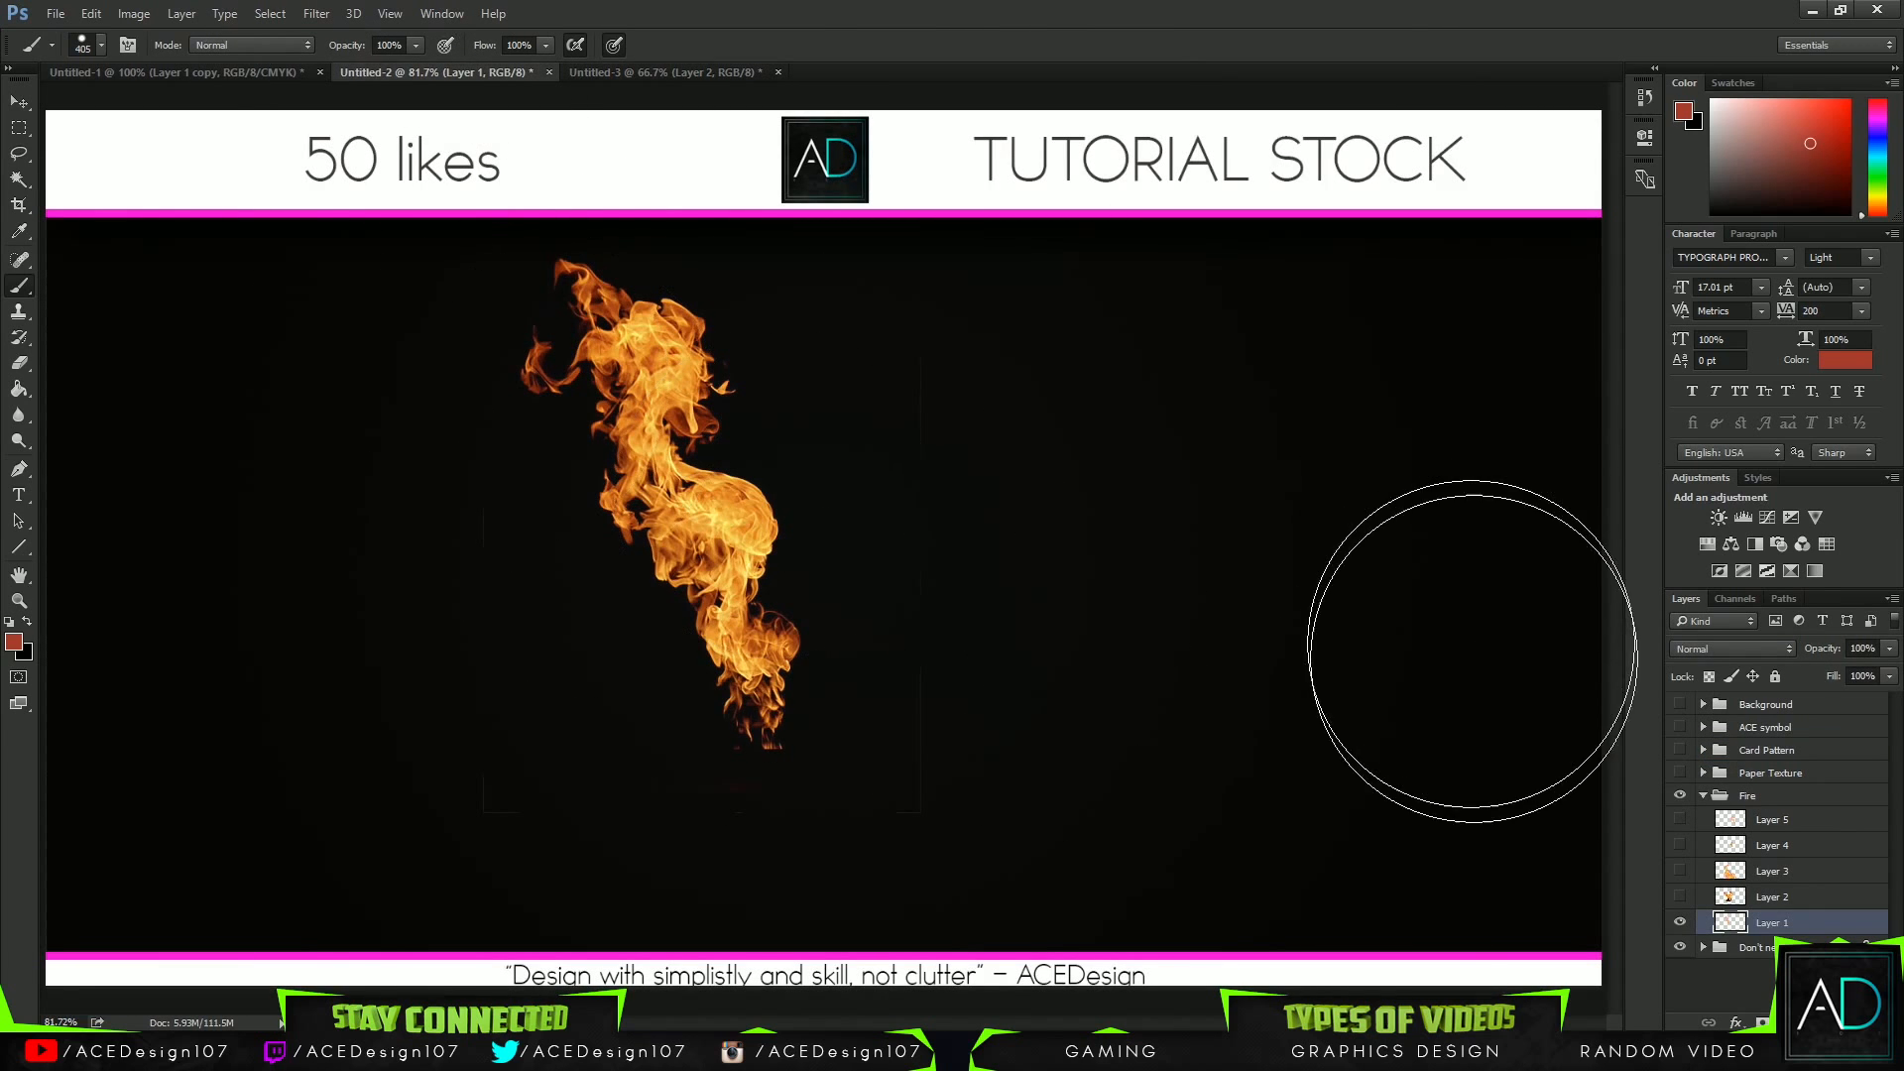
key(v)
mouse_move(706, 402)
mouse_down()
mouse_move(653, 67)
mouse_move(374, 853)
mouse_move(272, 670)
mouse_move(228, 493)
mouse_move(223, 674)
mouse_move(248, 669)
mouse_move(233, 684)
mouse_up()
key(e)
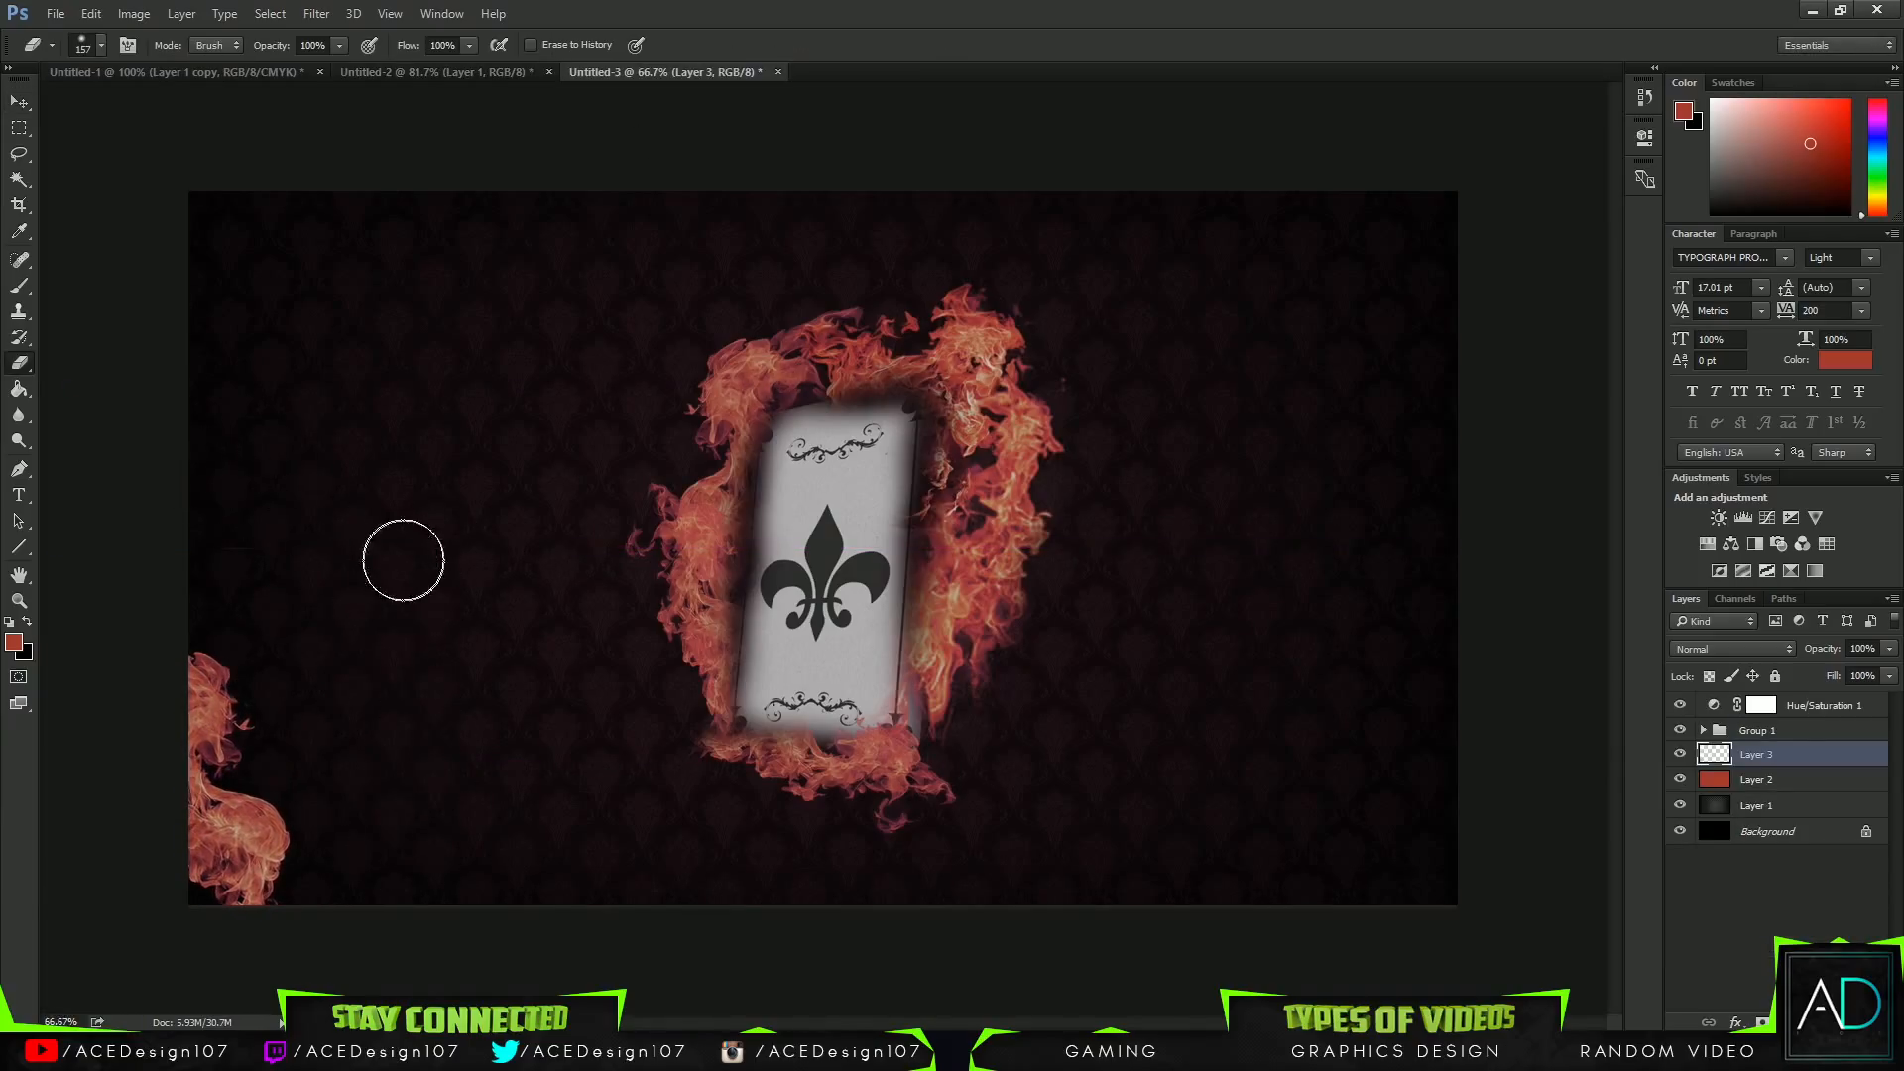
Duplicate the corner flame, flip it horizontally and place the copy in the lower-right corner of the canvas.
key(ctrl+j)
key(ctrl+t)
drag(329, 798, 1494, 816)
right_click(1445, 848)
click(1478, 888)
key(Return)
Duplicate the lower-right flame and move the copy into the upper-left corner of the canvas.
key(ctrl+j)
key(ctrl+t)
drag(1322, 667, 303, 162)
key(Return)
Duplicate the upper-left flame, flip it horizontally and place the copy in the upper-right corner of the canvas.
key(ctrl+j)
key(ctrl+t)
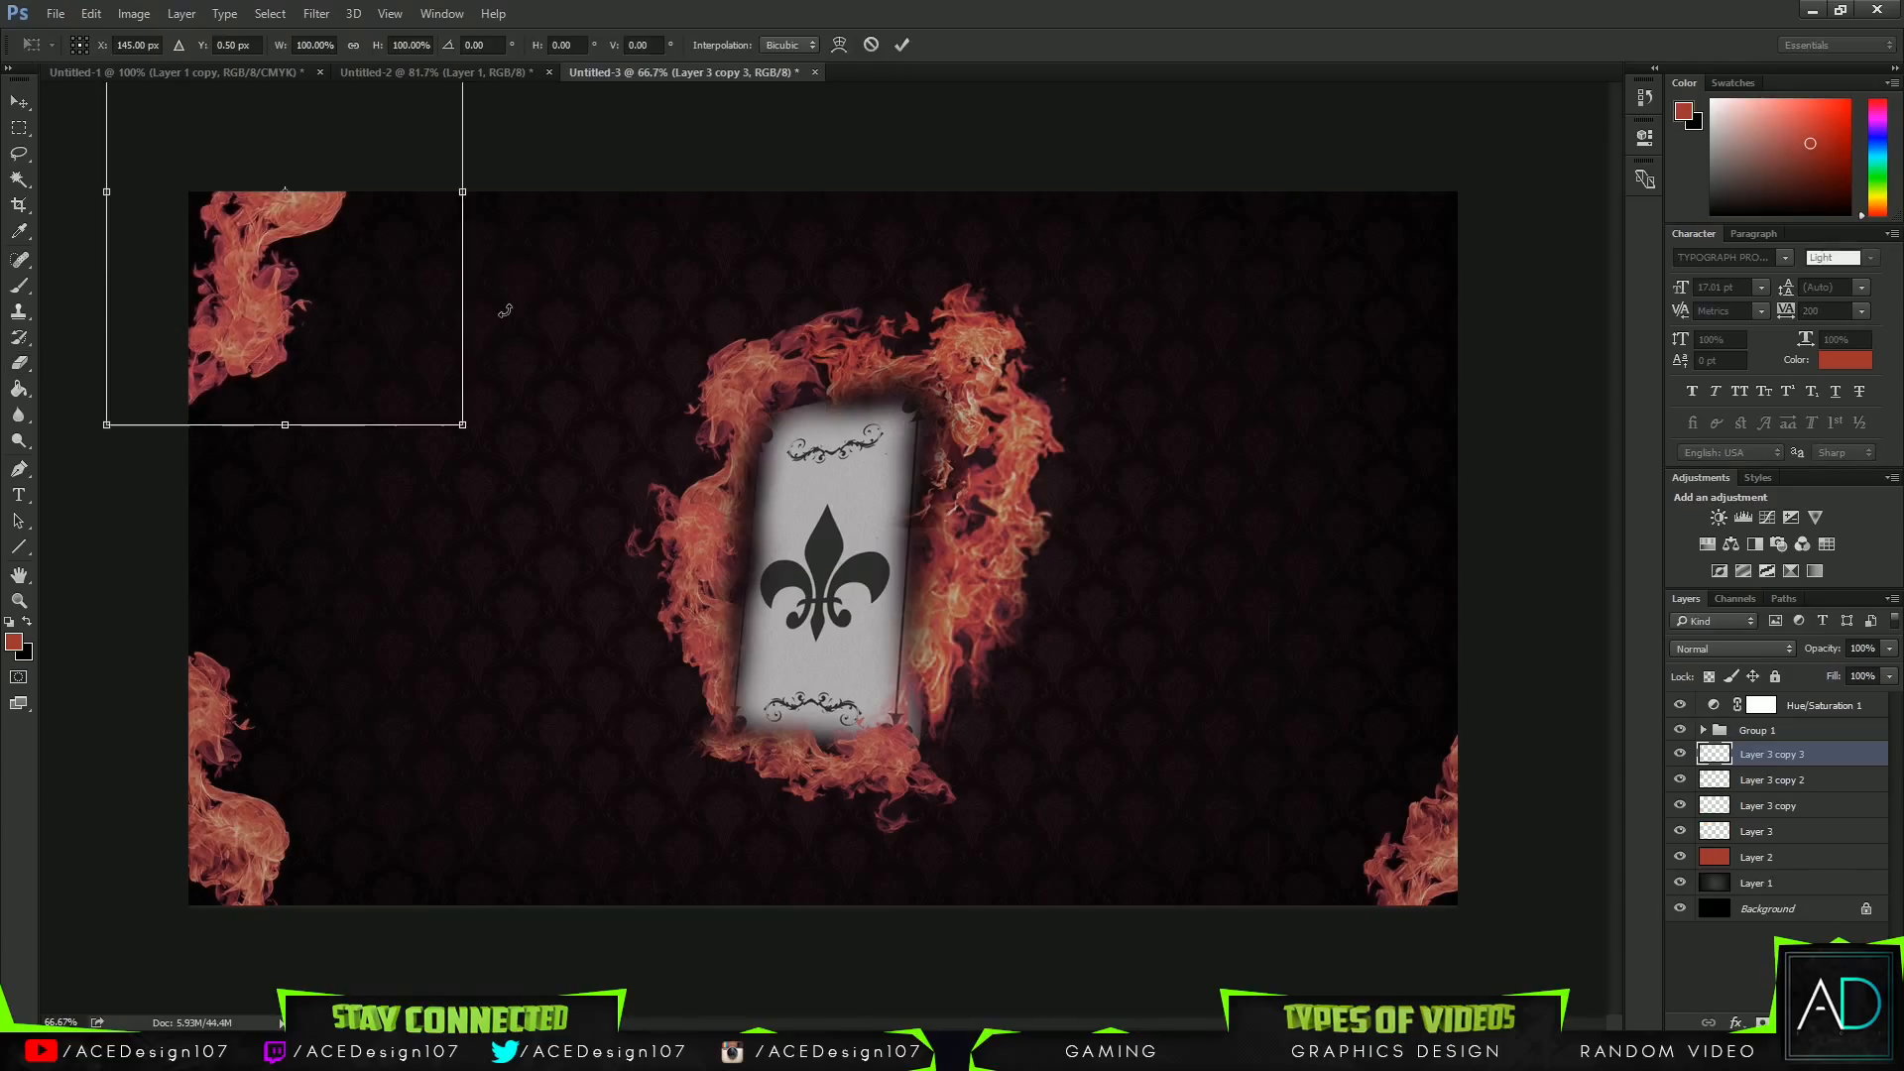
drag(251, 323, 1424, 323)
right_click(1424, 323)
click(1532, 649)
mouse_move(1415, 353)
mouse_down()
mouse_move(1404, 339)
mouse_move(1439, 338)
mouse_up()
key(Return)
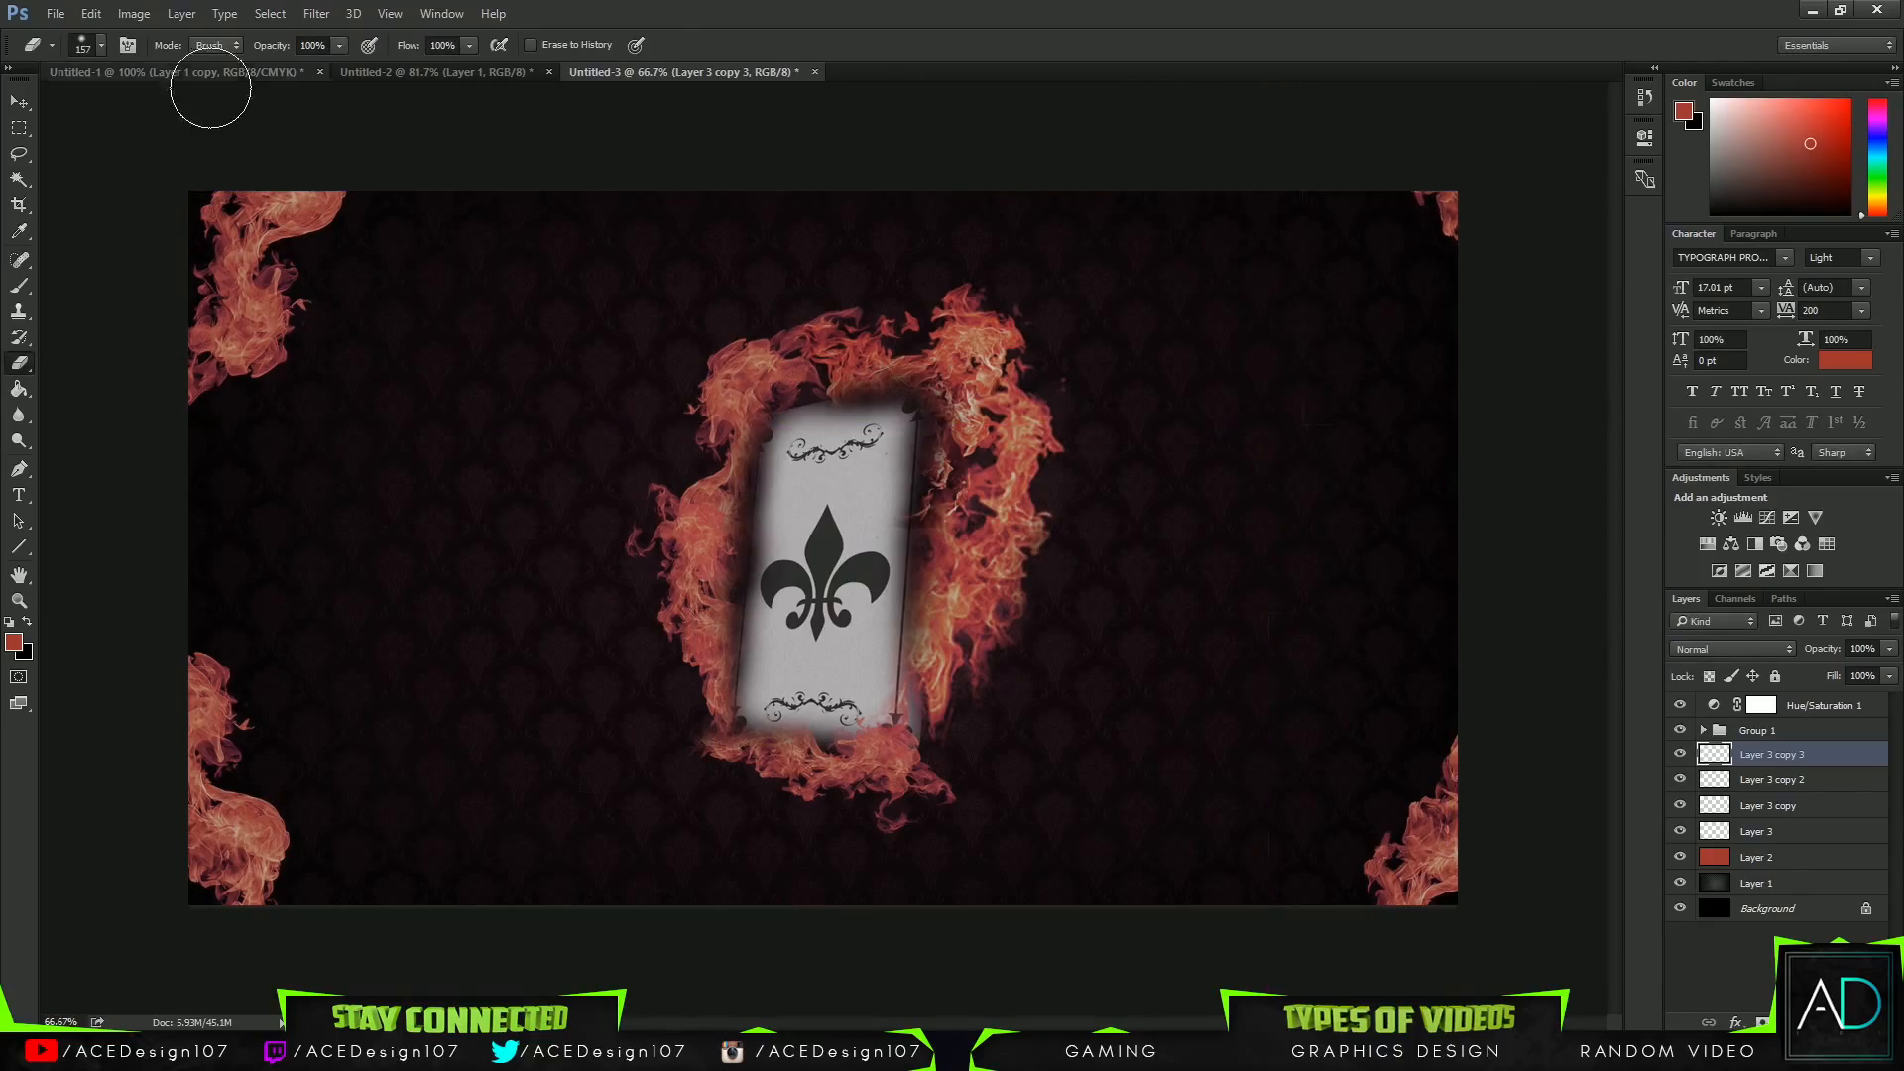
Bring the Layer 3 fire from the Untitled-2 stock file into Untitled-3 and place it along the lower-left part of the canvas.
click(393, 71)
click(1679, 921)
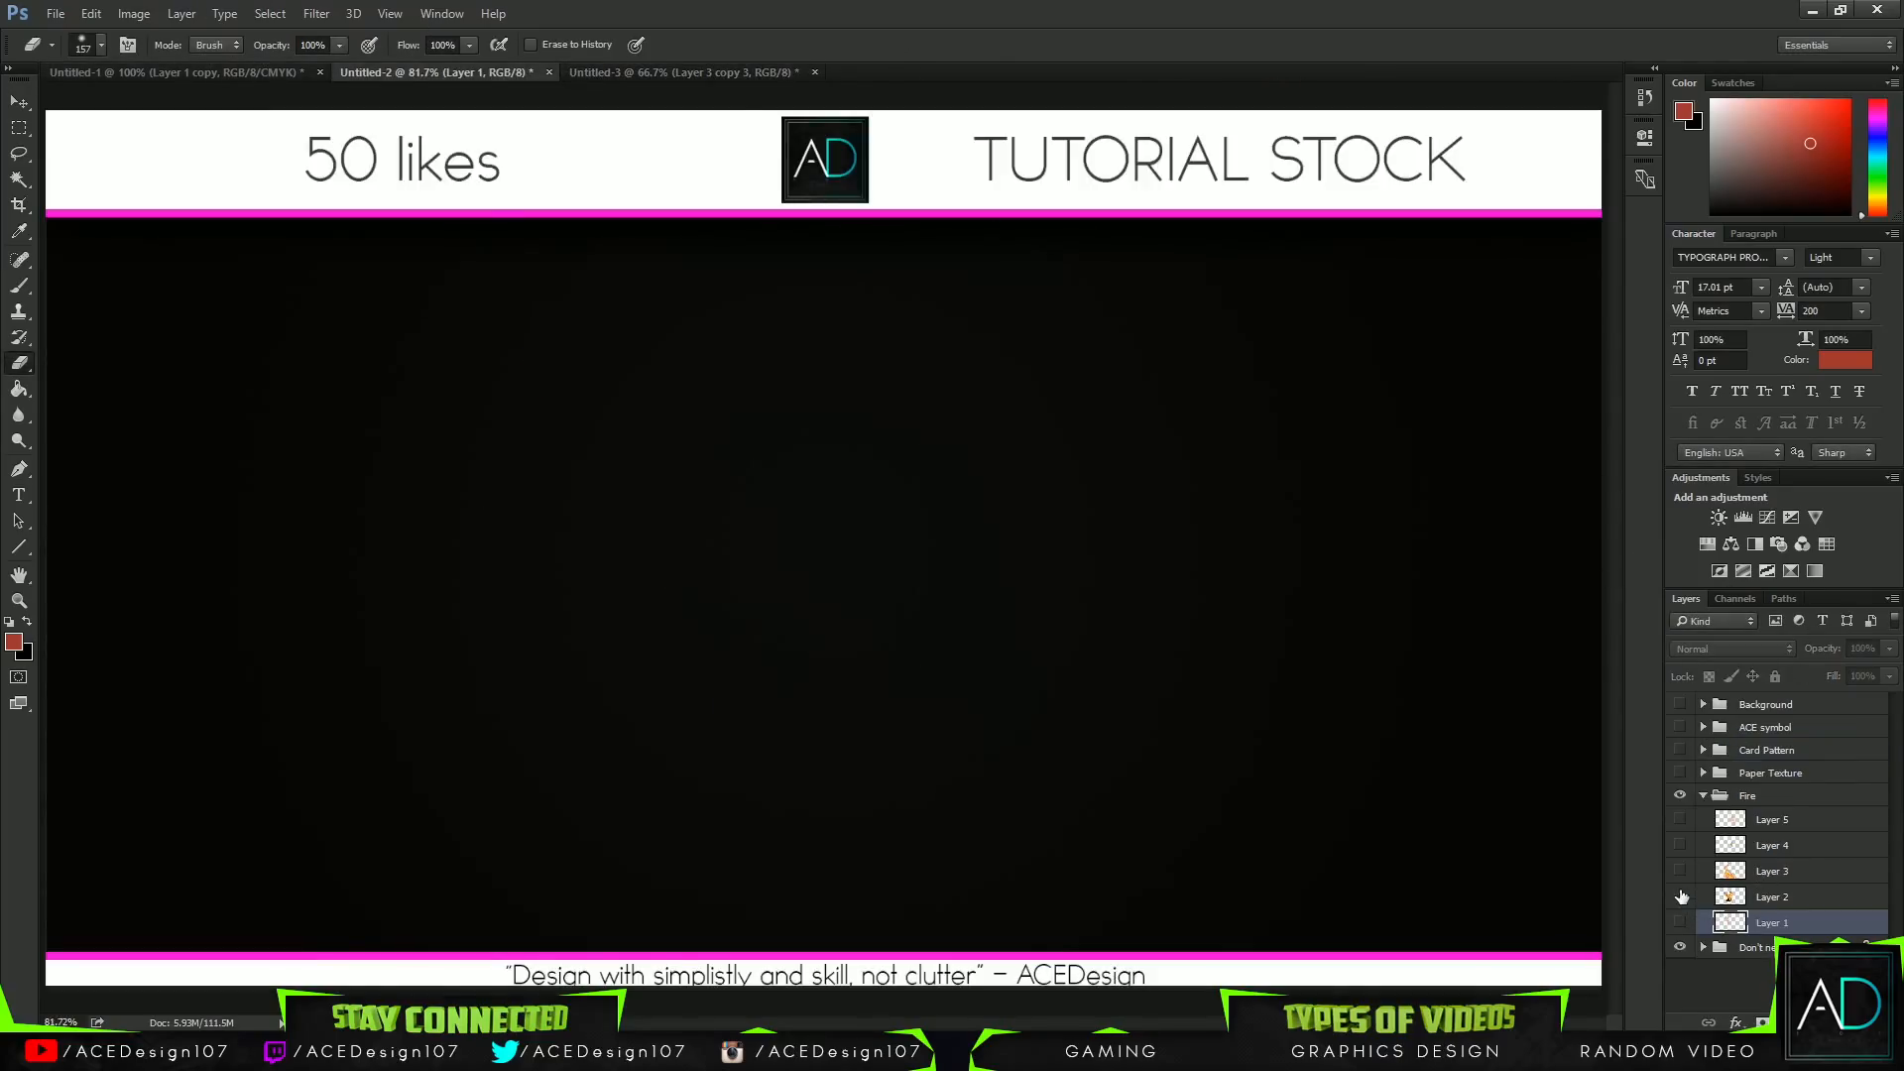
click(1679, 870)
click(1775, 871)
drag(769, 370, 760, 321)
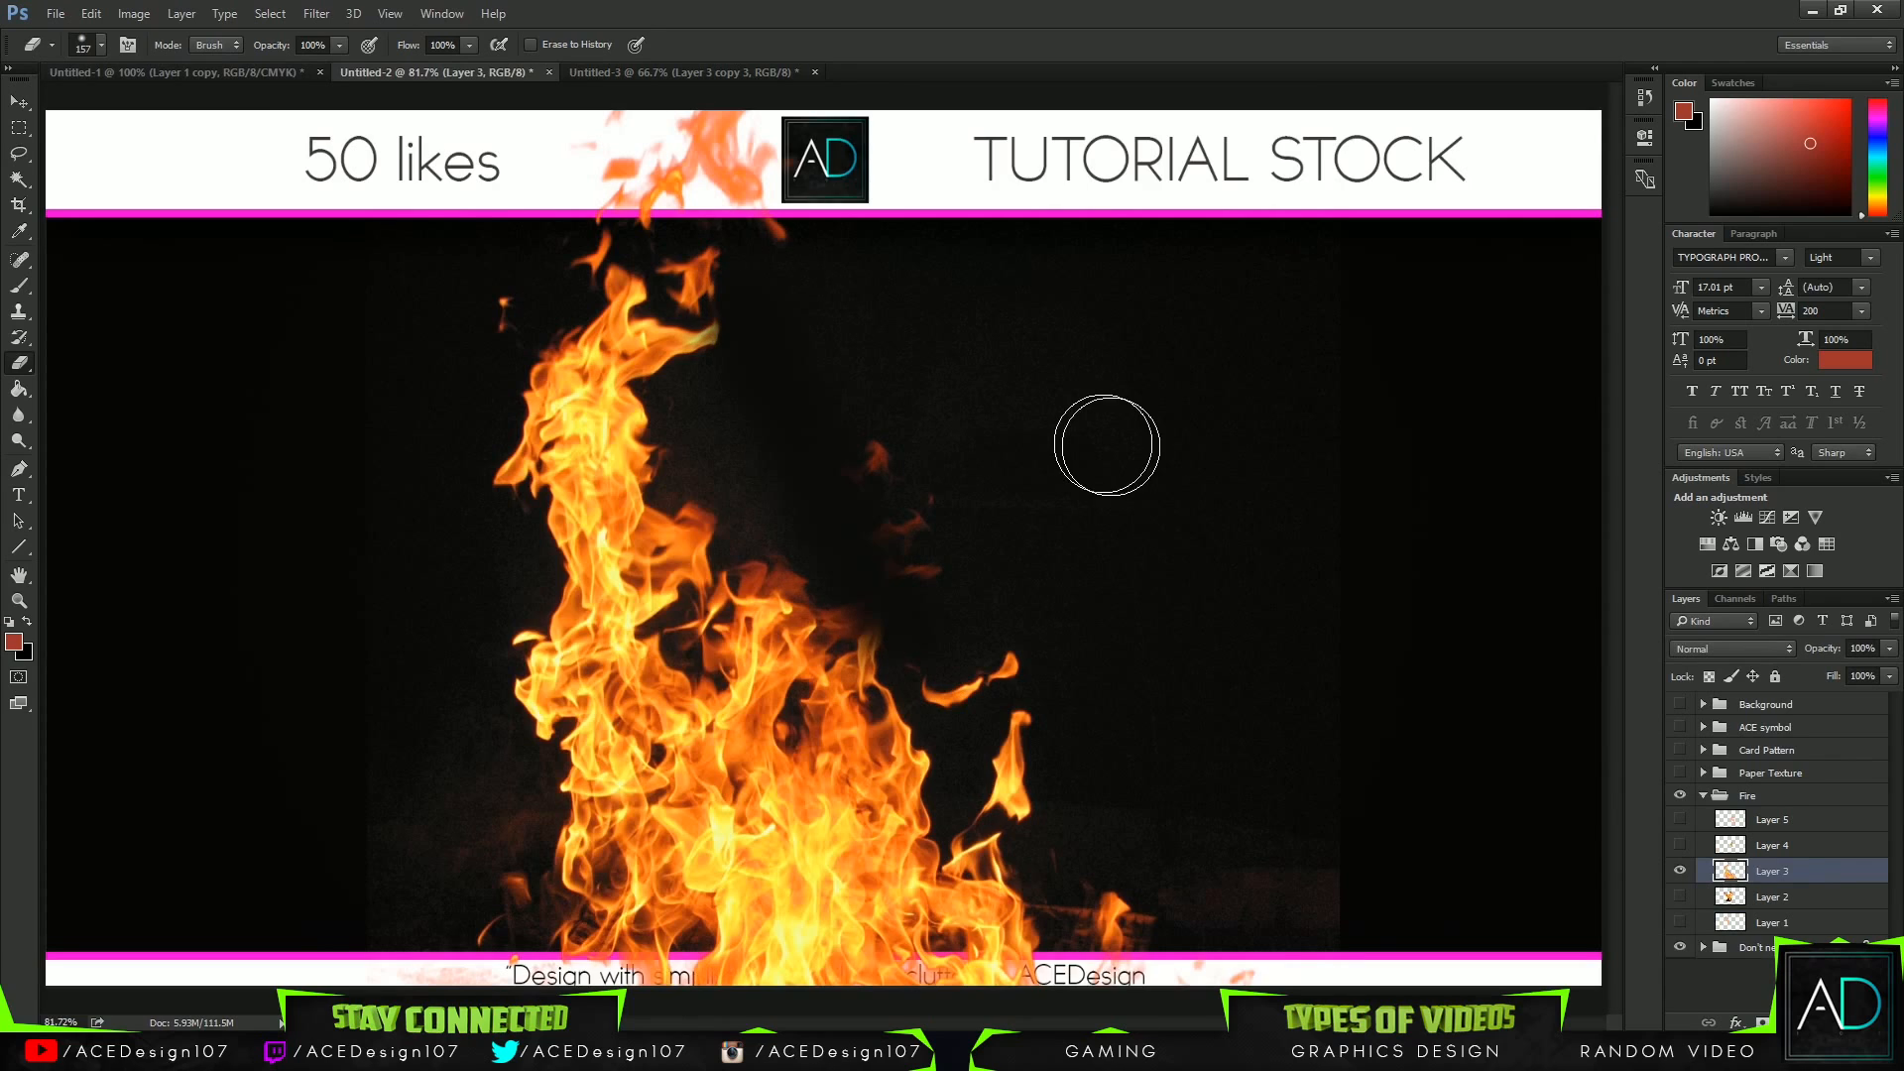
key(ctrl+z)
key(v)
mouse_move(706, 580)
mouse_down()
mouse_move(640, 66)
mouse_move(831, 725)
mouse_move(549, 942)
mouse_move(836, 930)
mouse_move(669, 747)
mouse_move(758, 755)
mouse_move(478, 738)
mouse_move(456, 814)
mouse_move(508, 823)
mouse_up()
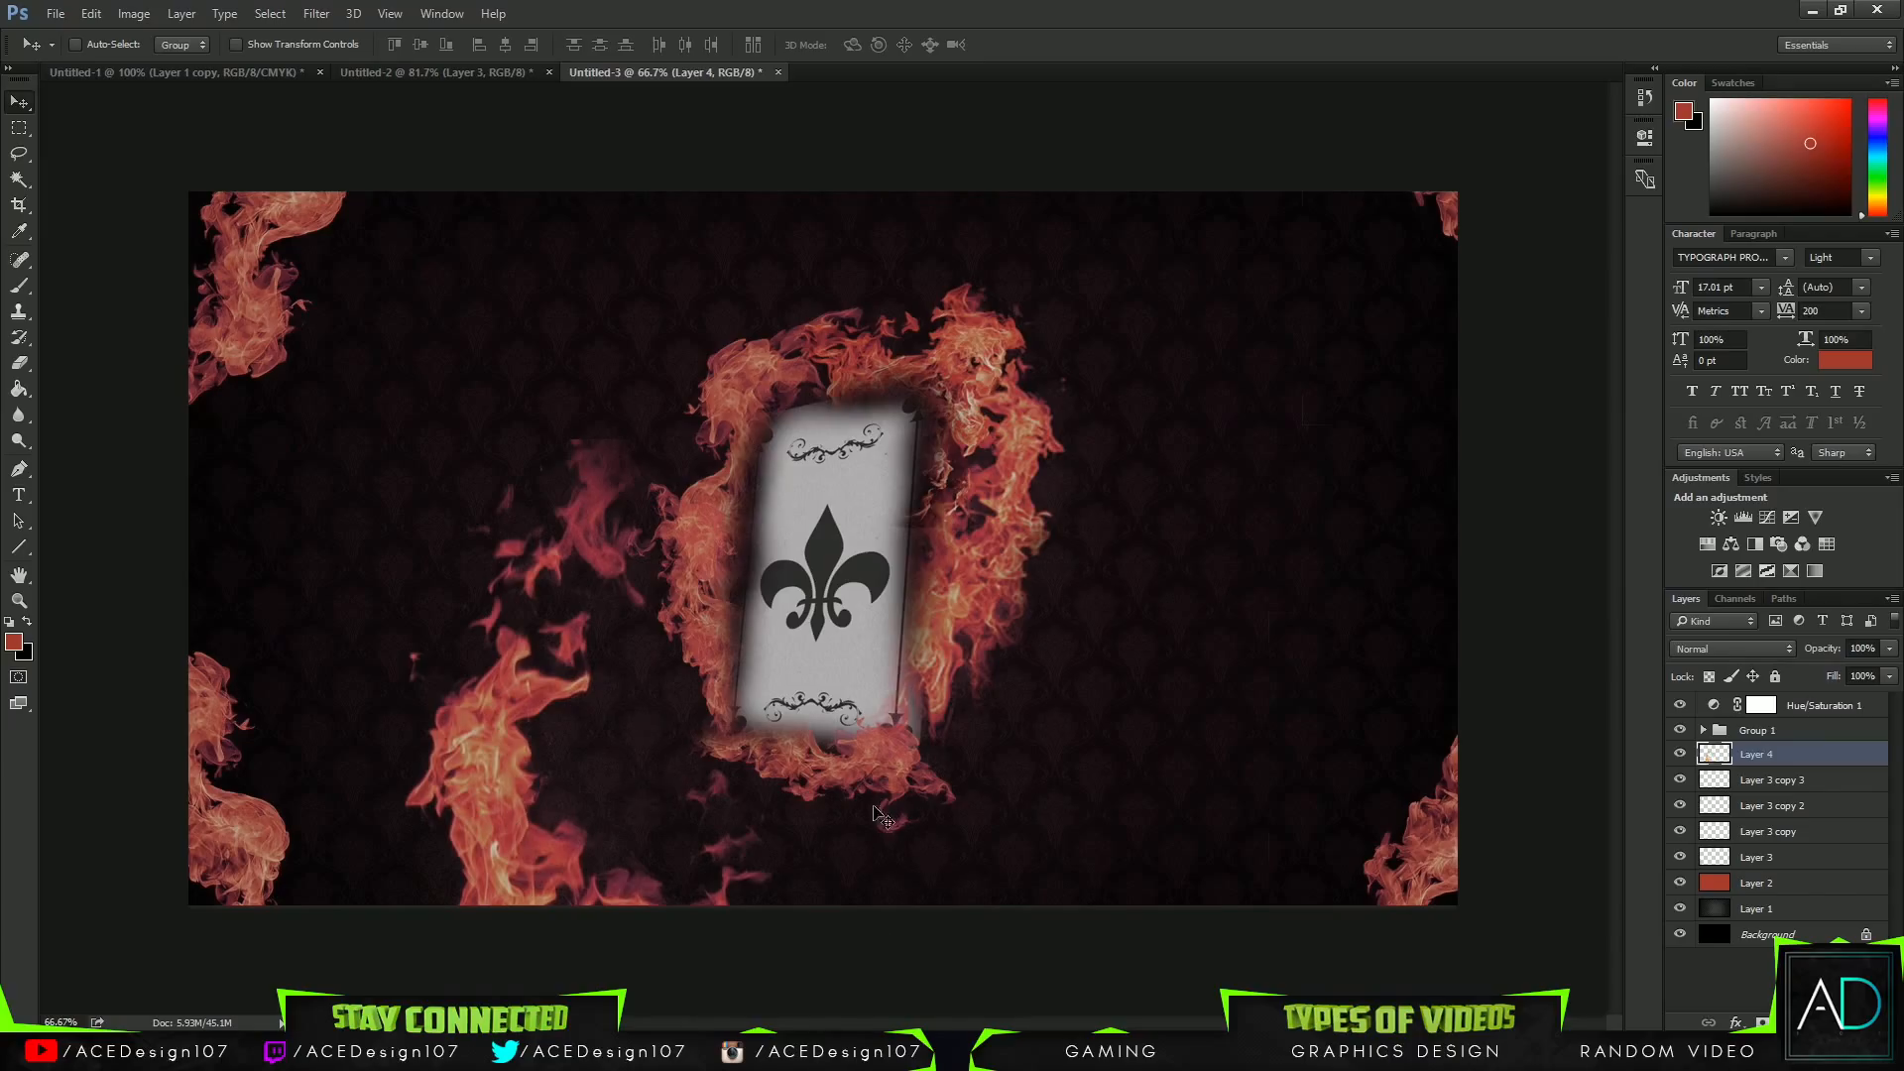
key(e)
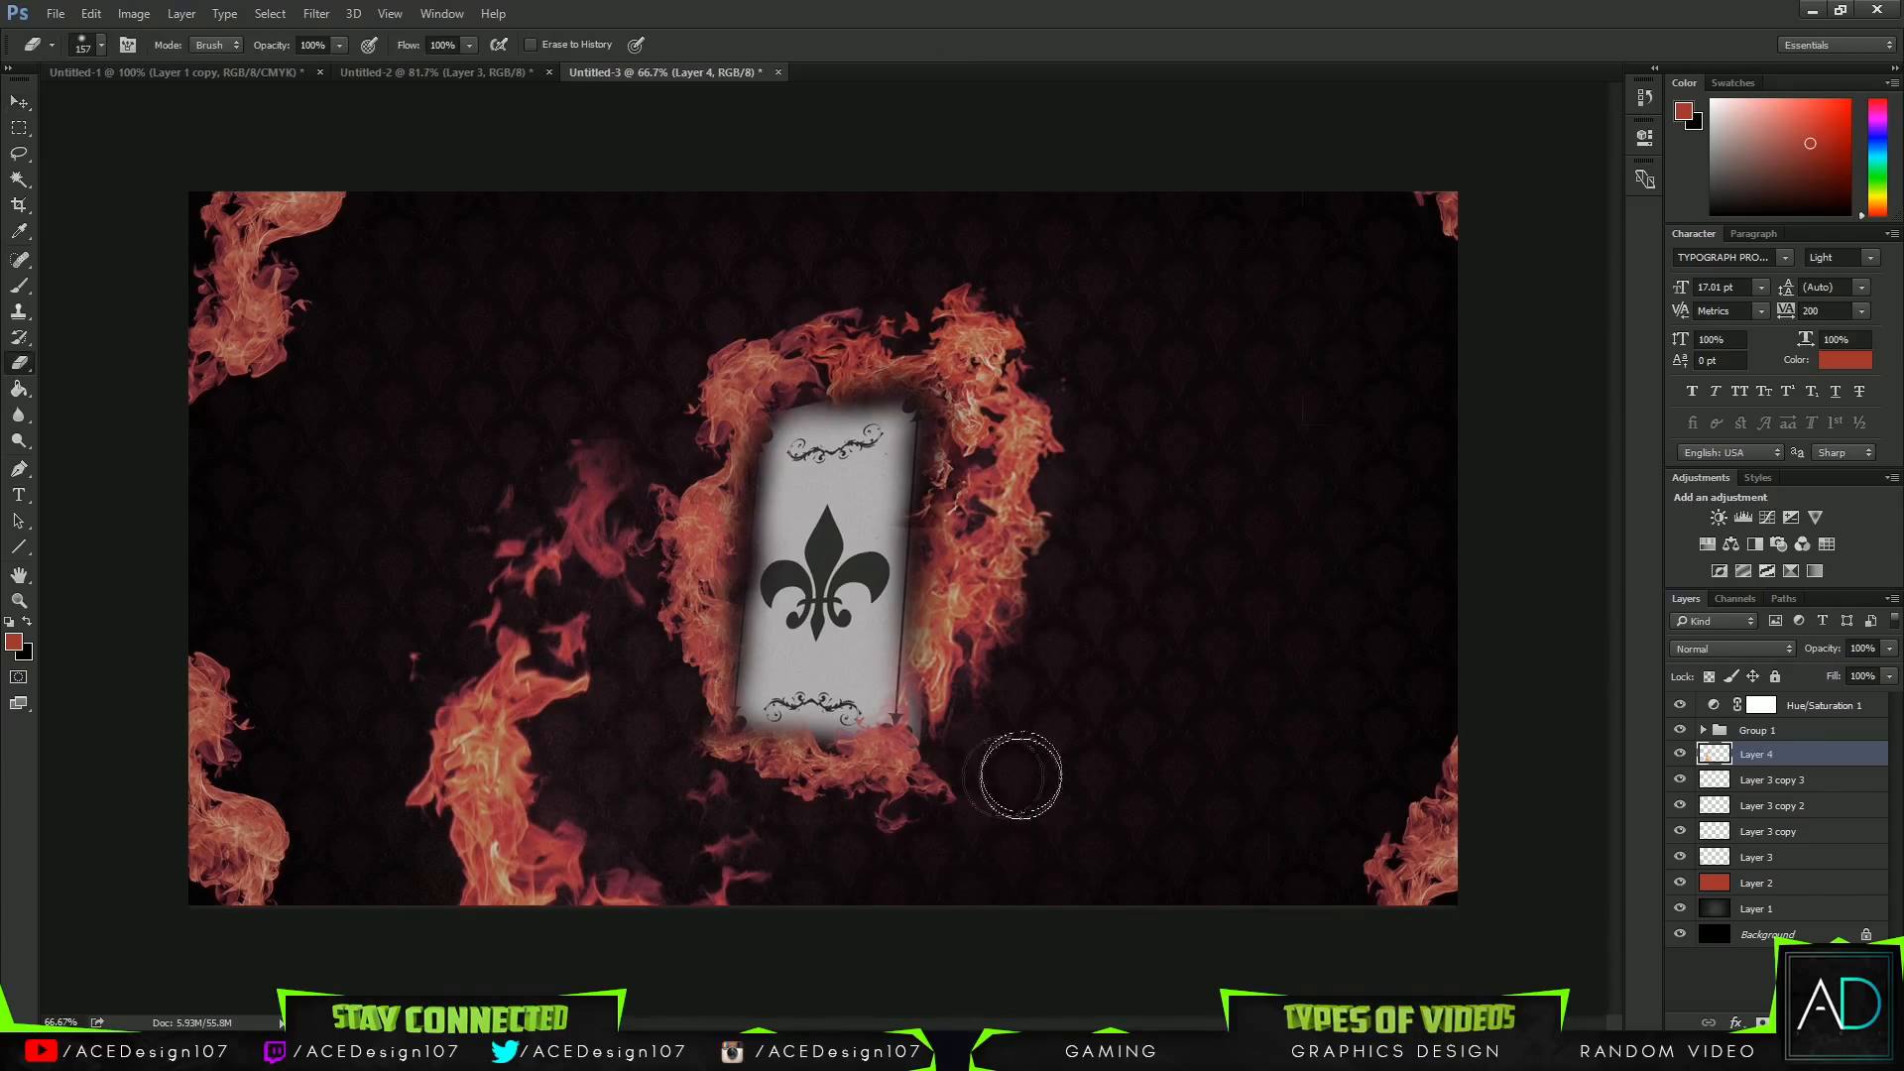
Duplicate the Layer 4 fire, flip it vertically and position the copy along the lower-right edge of the canvas.
key(ctrl+j)
key(ctrl+t)
right_click(776, 842)
click(858, 825)
right_click(740, 771)
mouse_move(655, 767)
mouse_down()
mouse_move(1104, 901)
mouse_move(1054, 1056)
mouse_move(1071, 1013)
mouse_up()
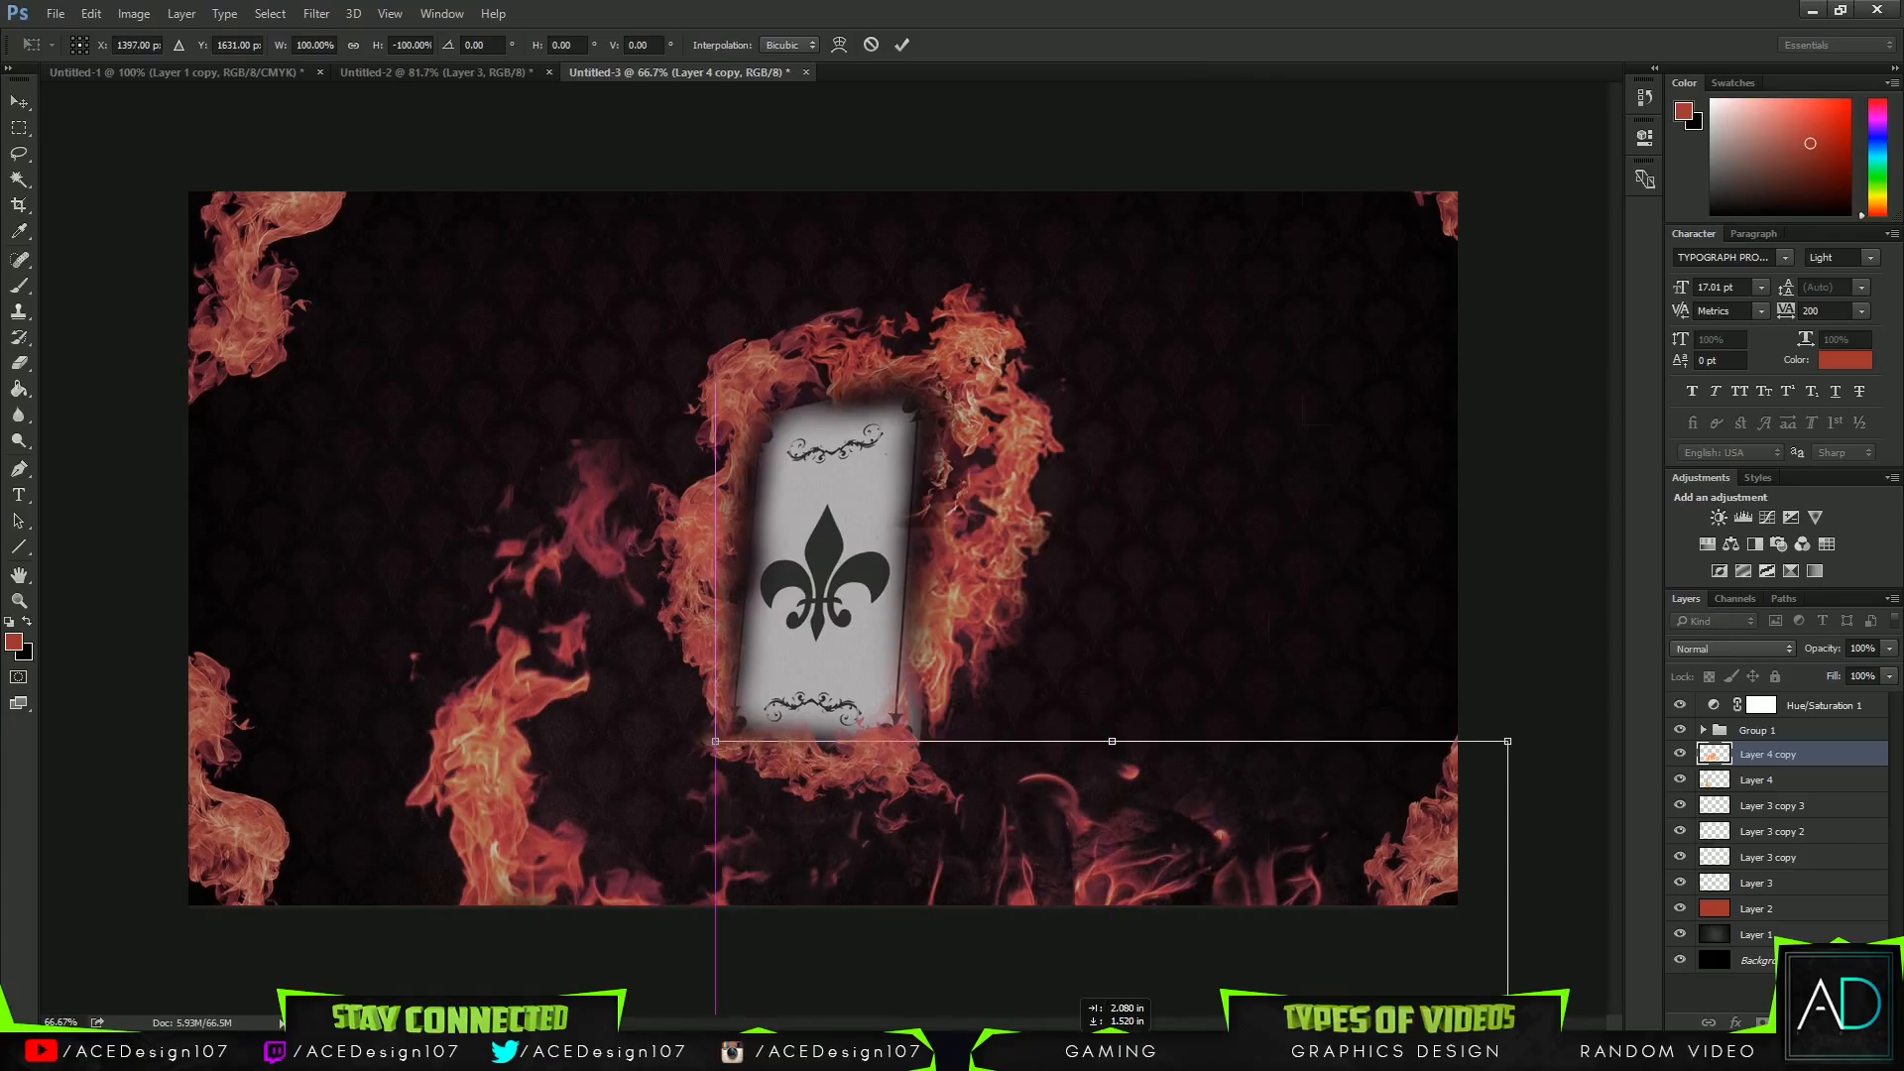
key(Return)
key(e)
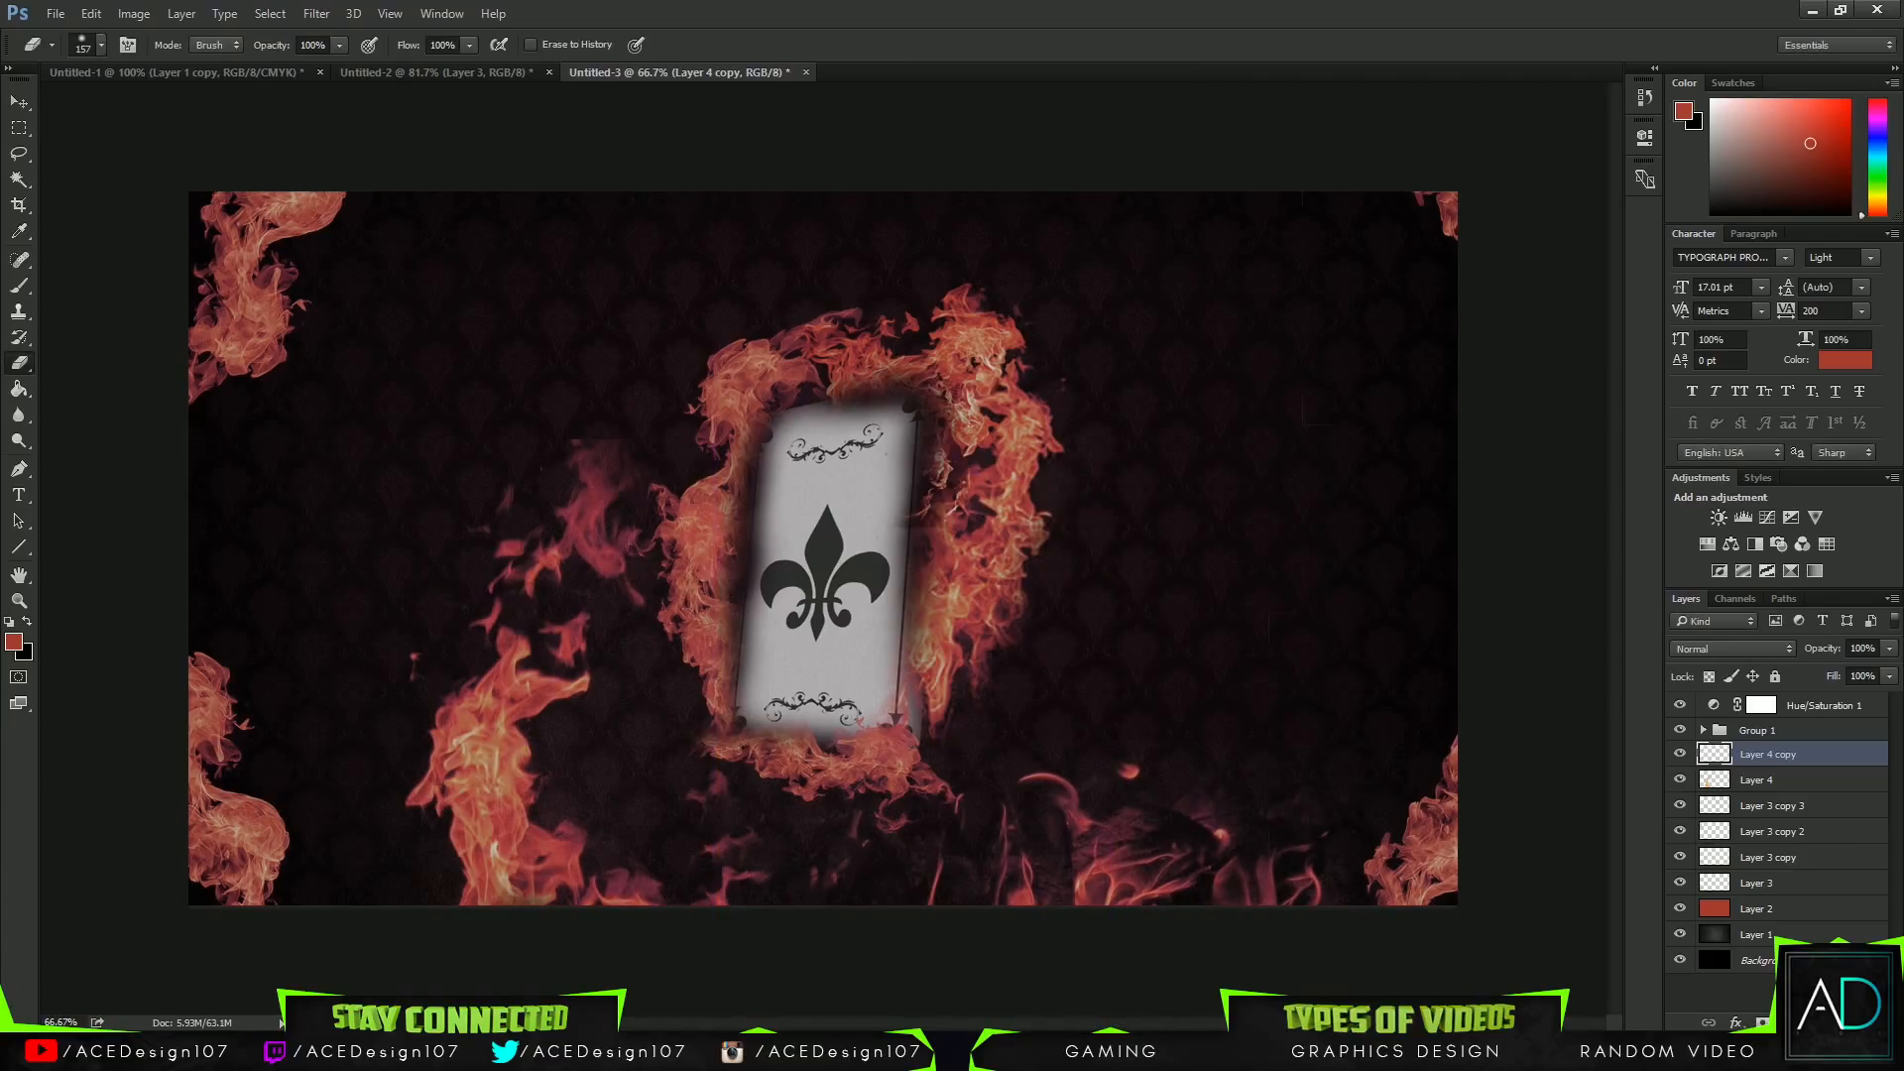
Merge the Layer 4 fire down into Layer 3 copy 3 and shift the merged flames down and slightly left.
click(1775, 780)
key(Delete)
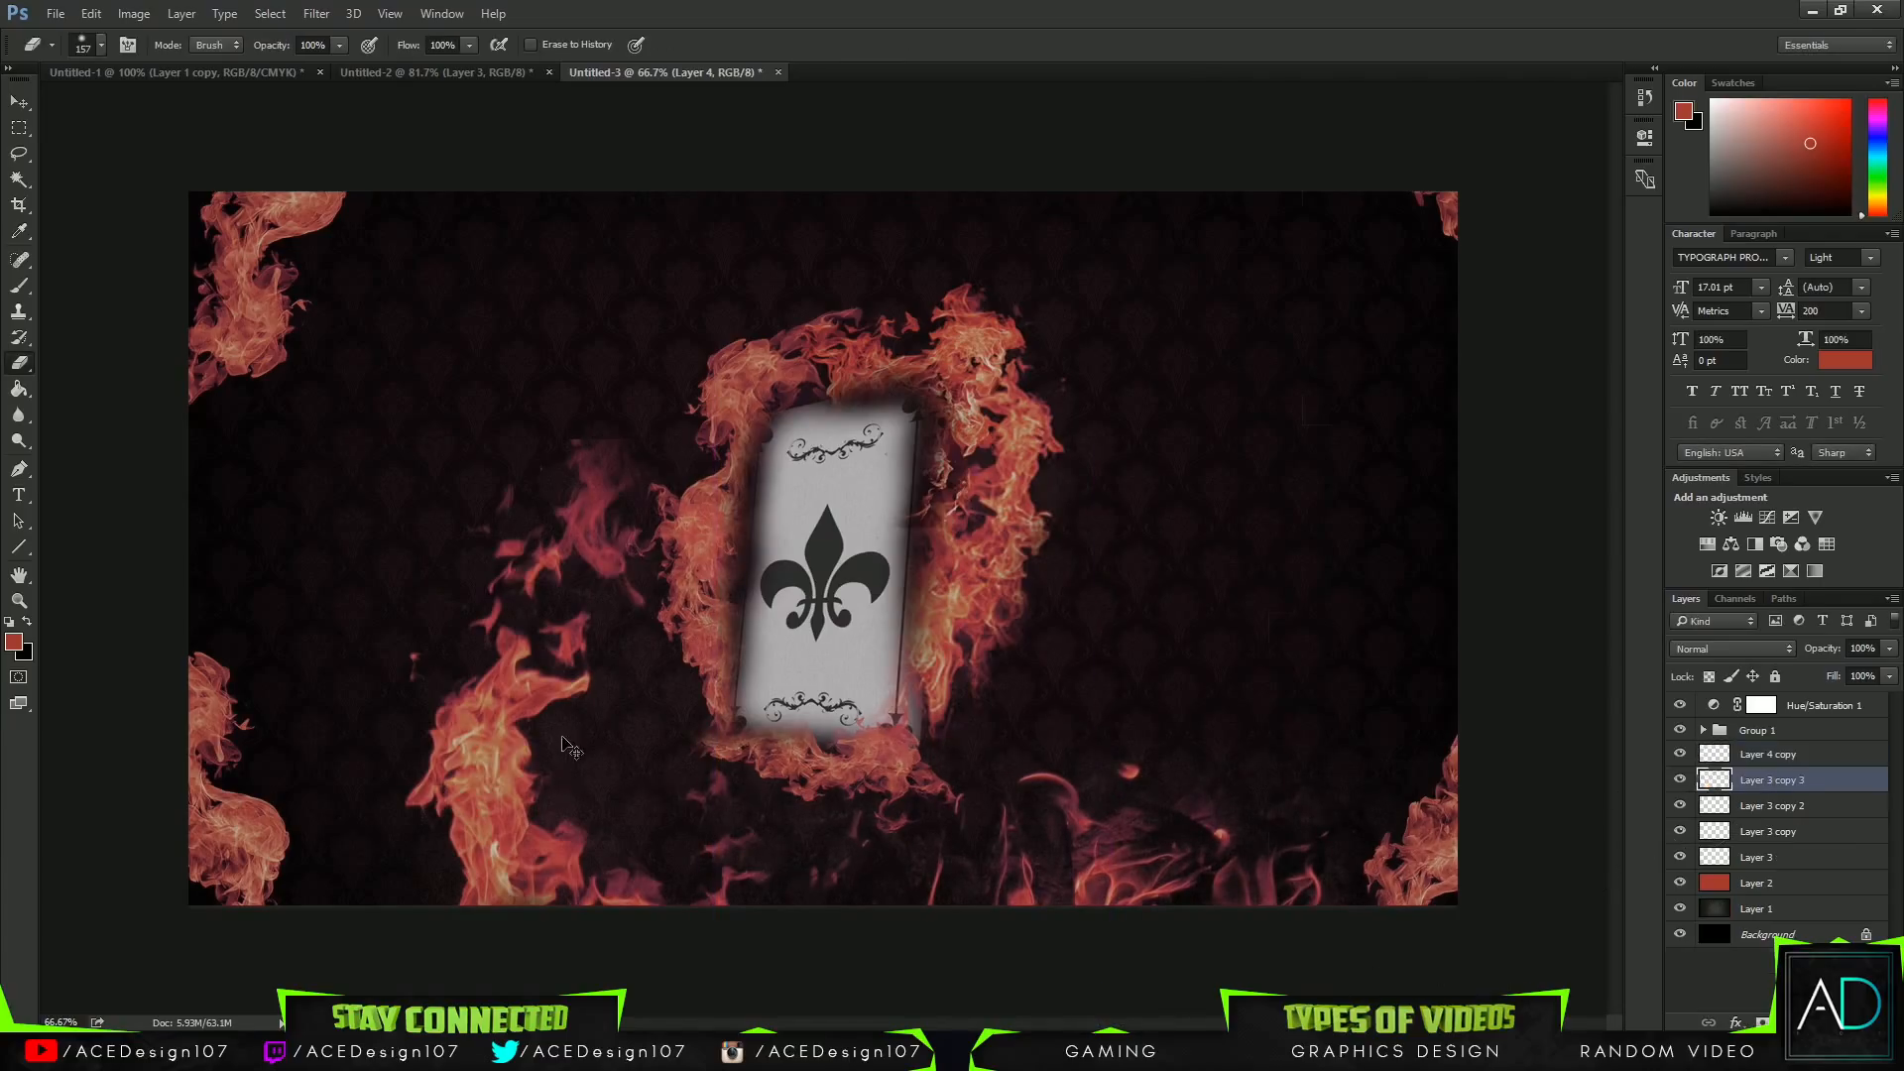
key(v)
drag(573, 710, 588, 697)
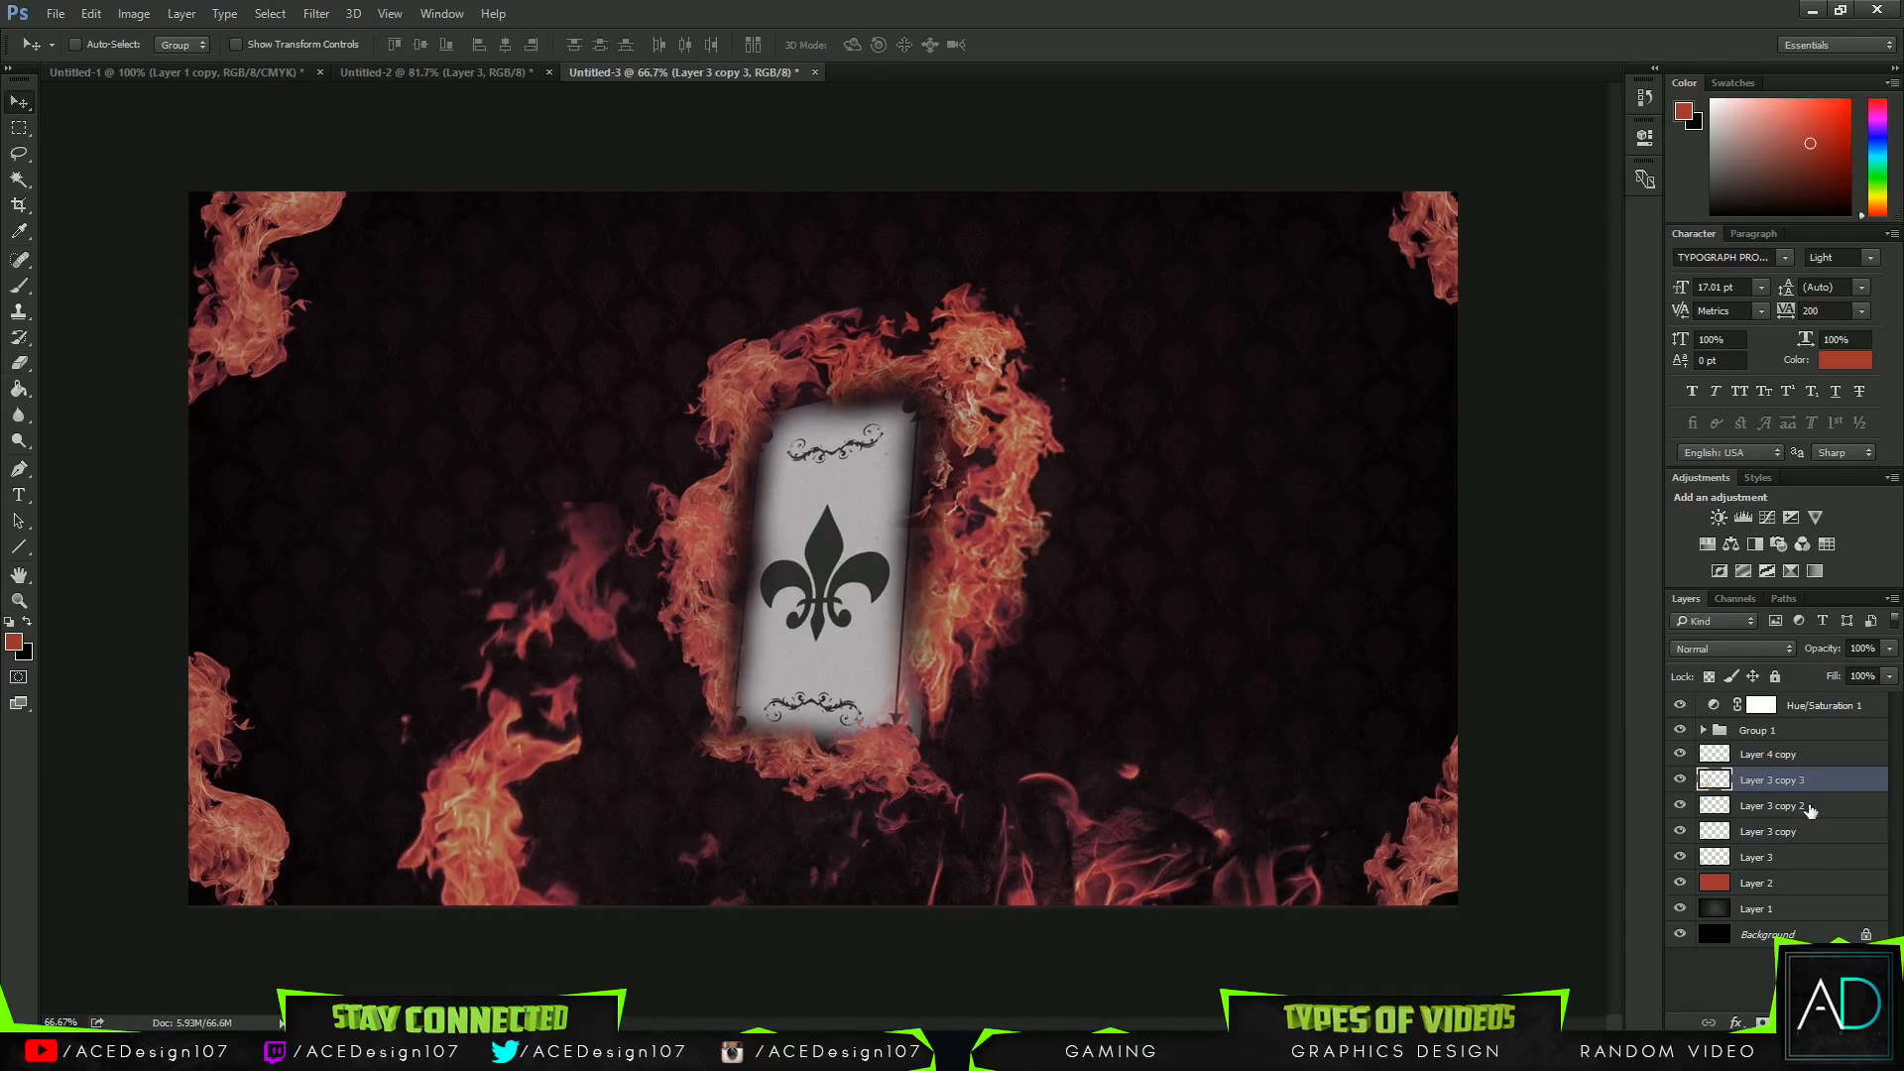
Merge the layers from Layer 3 up to Layer 4 copy and rename the merged layer as Background fire.
click(1815, 854)
shift+click(1827, 759)
key(ctrl+e)
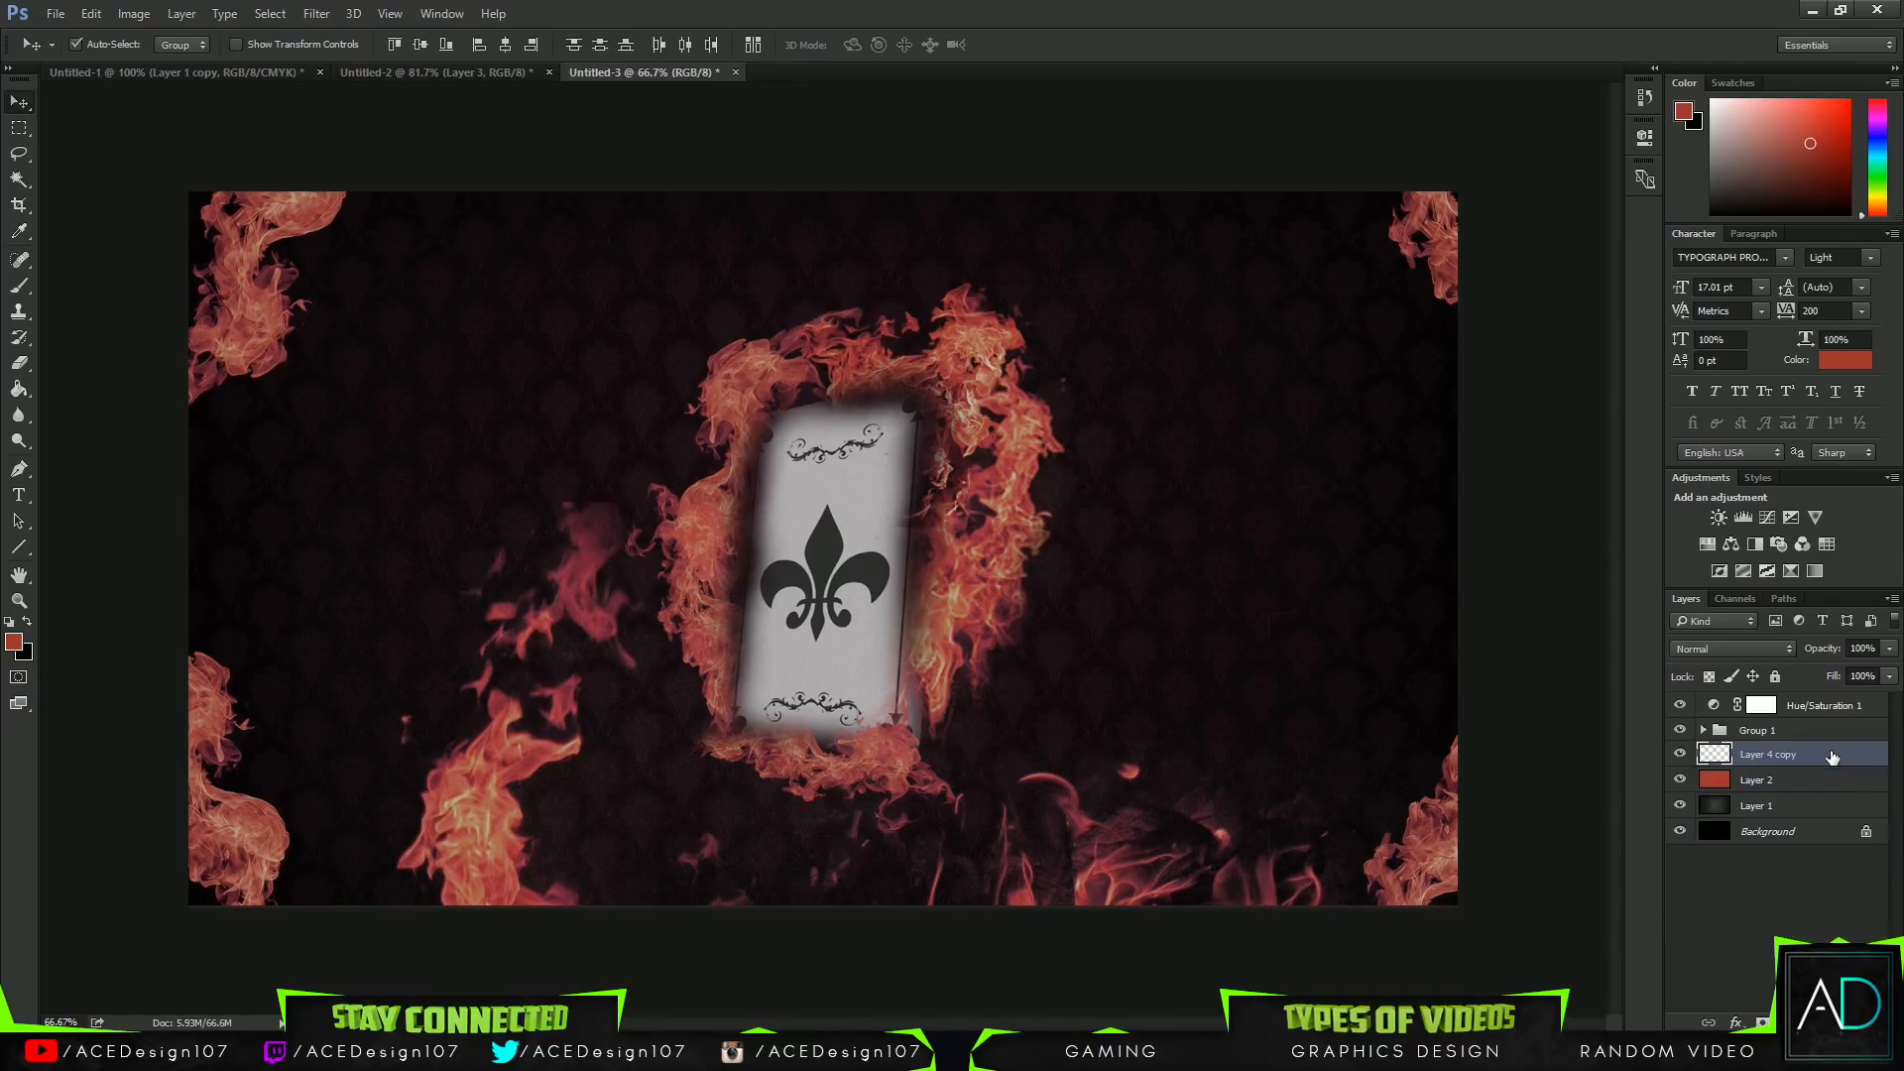
double_click(1781, 756)
text(Back)
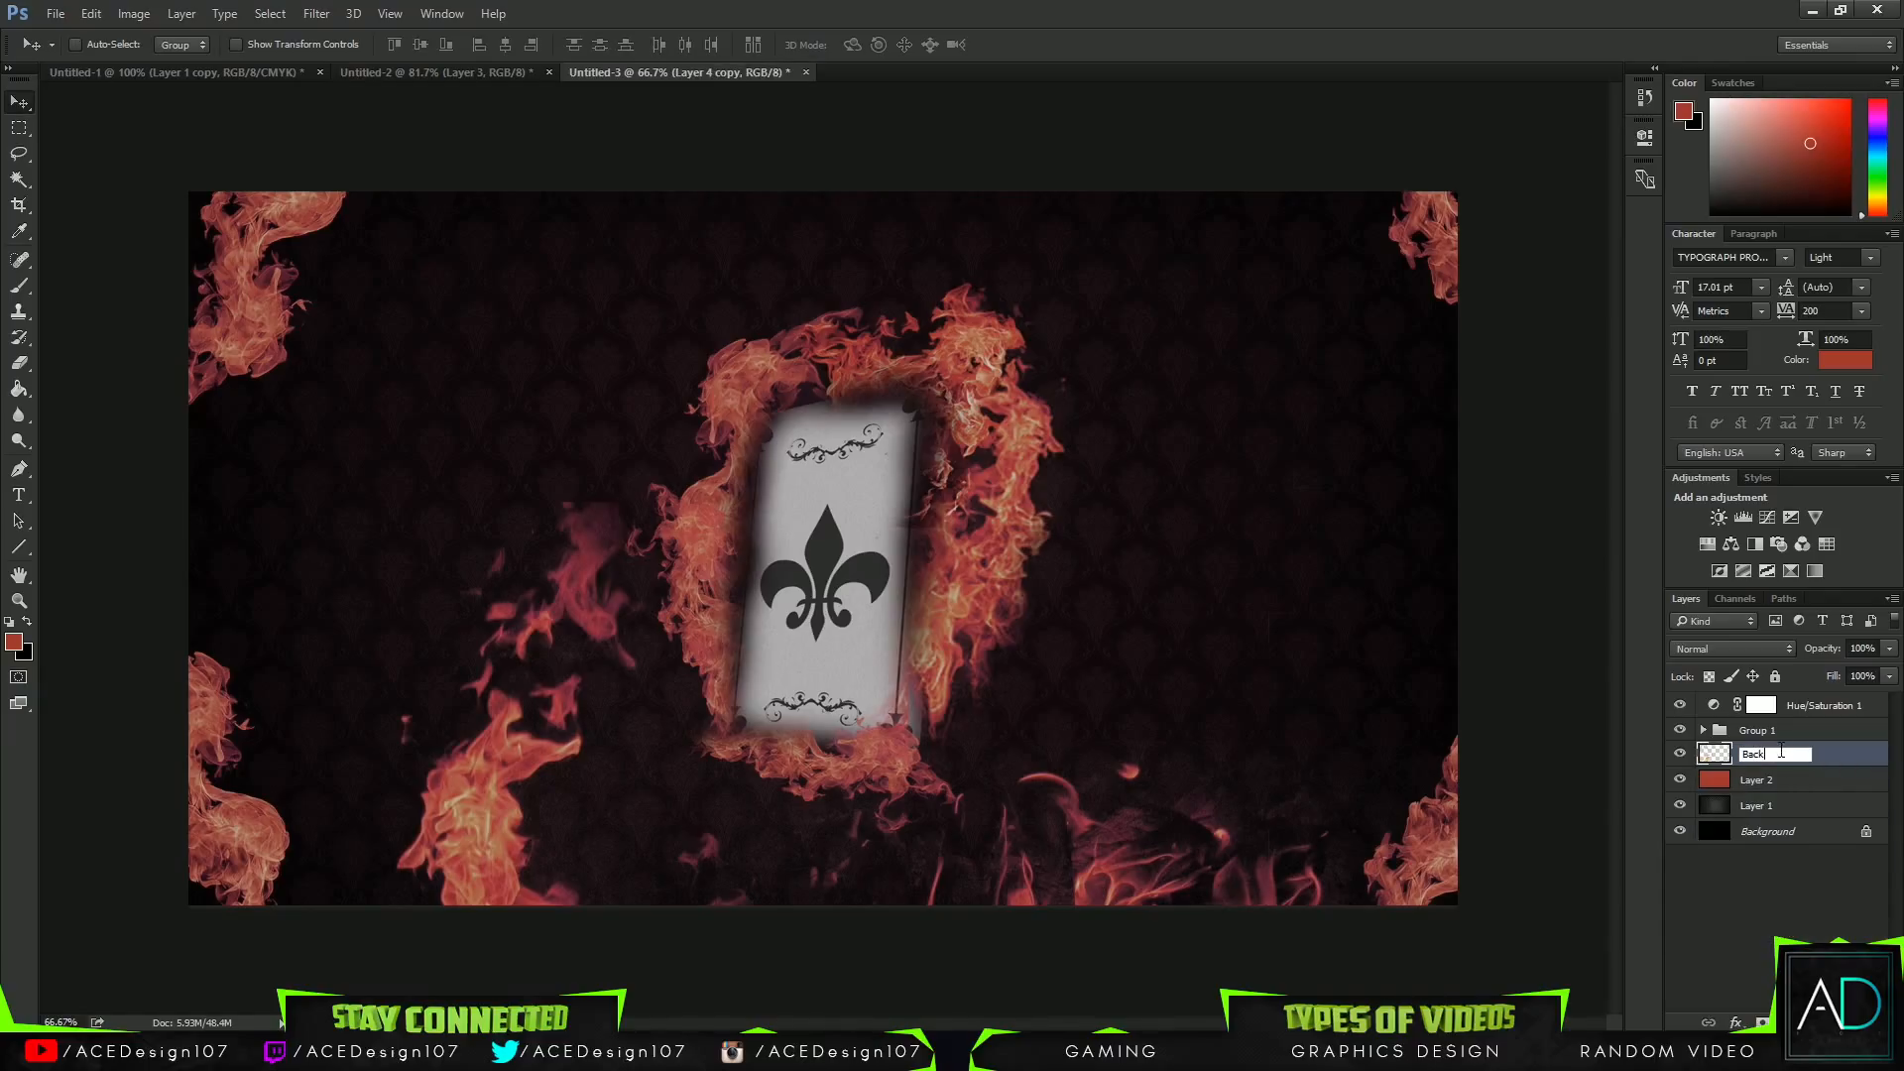
text(ground fire)
key(Return)
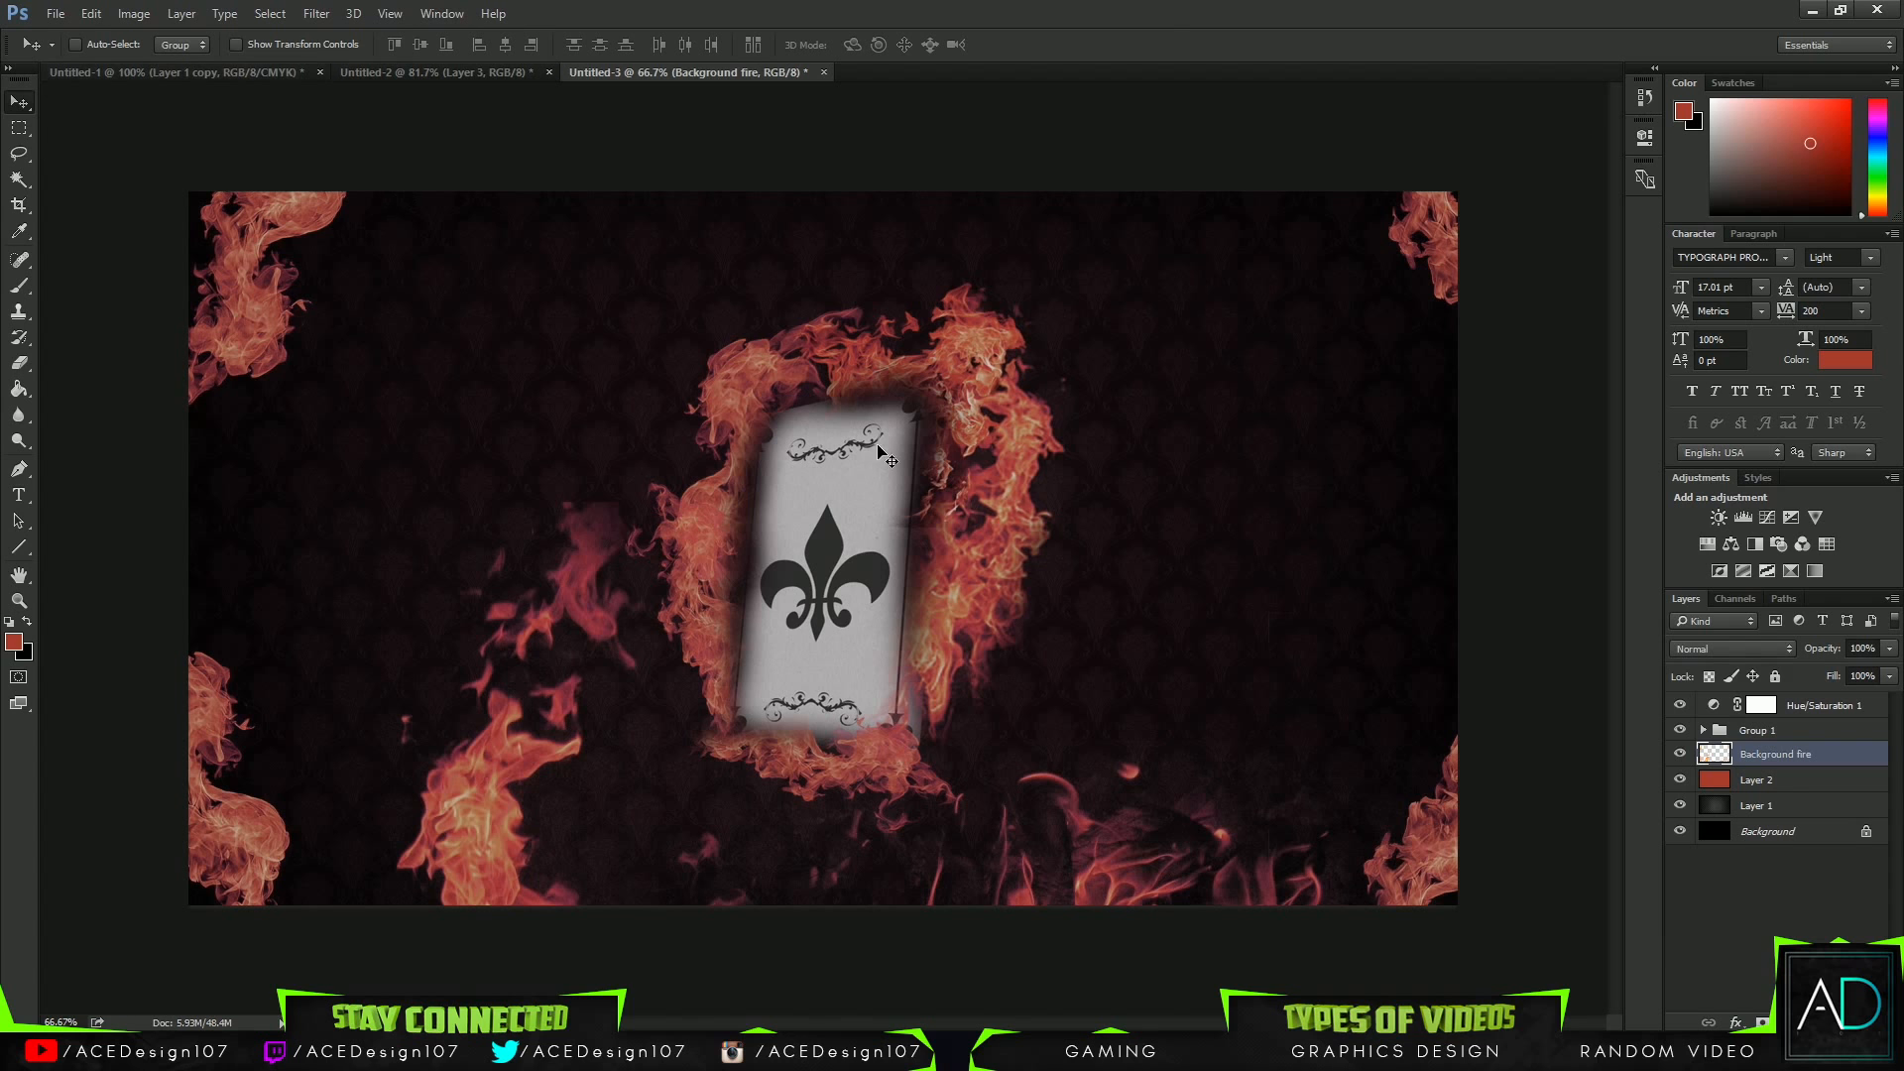
Compare the burning card in Untitled-3 with the finished reference artwork in Untitled-1.
key(ctrl+plus)
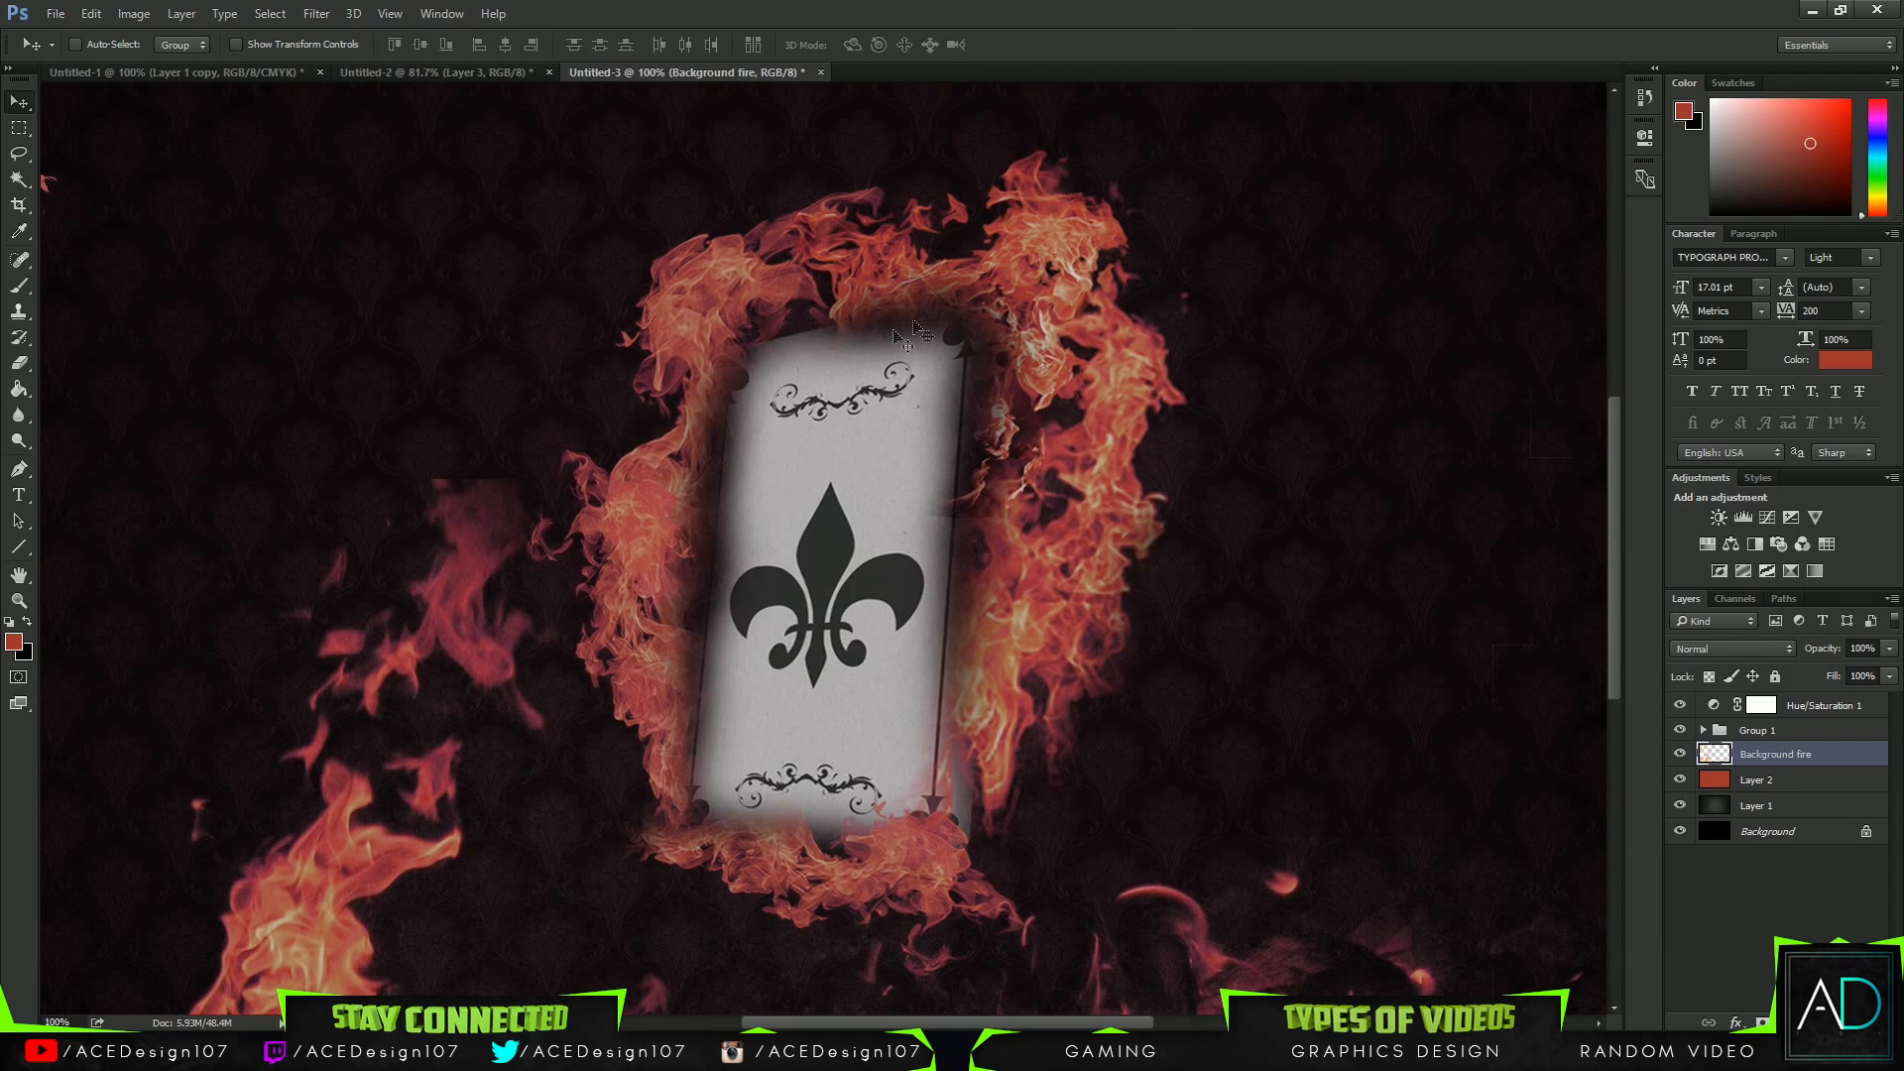
click(139, 72)
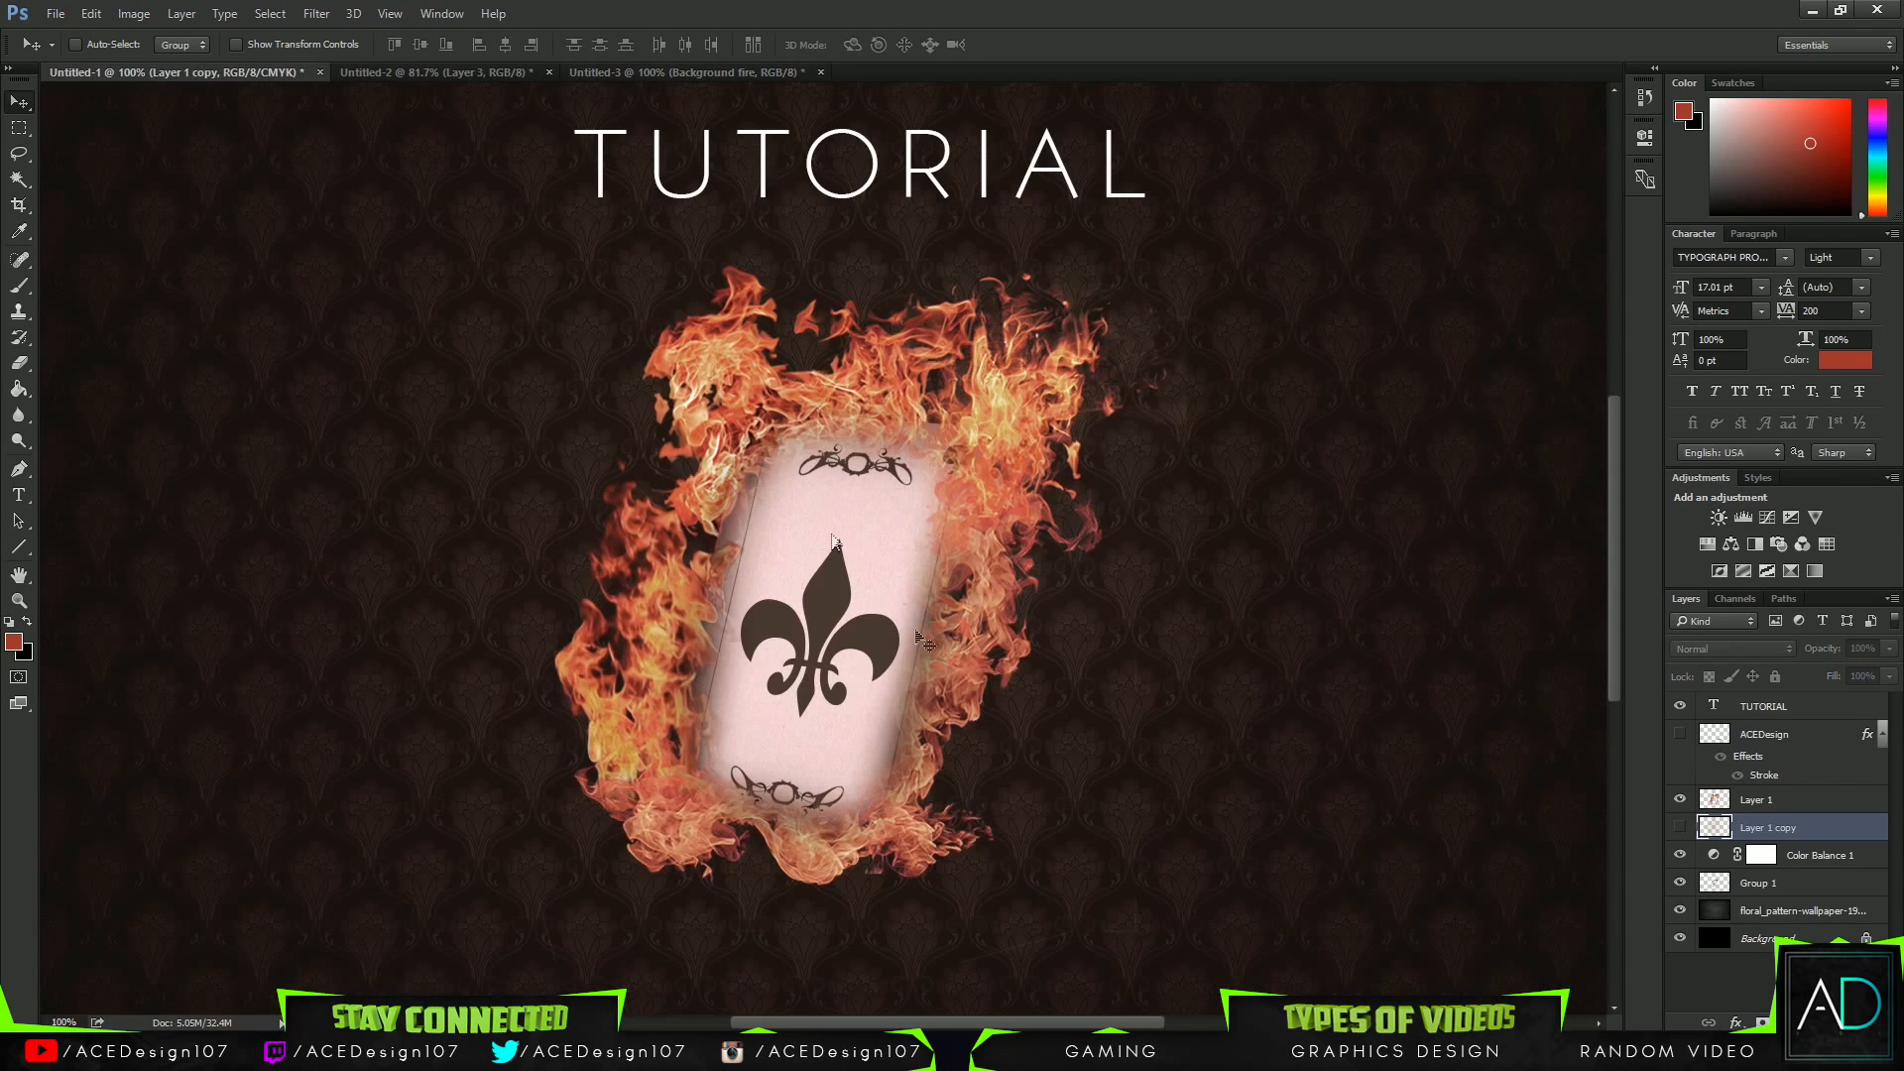
click(702, 77)
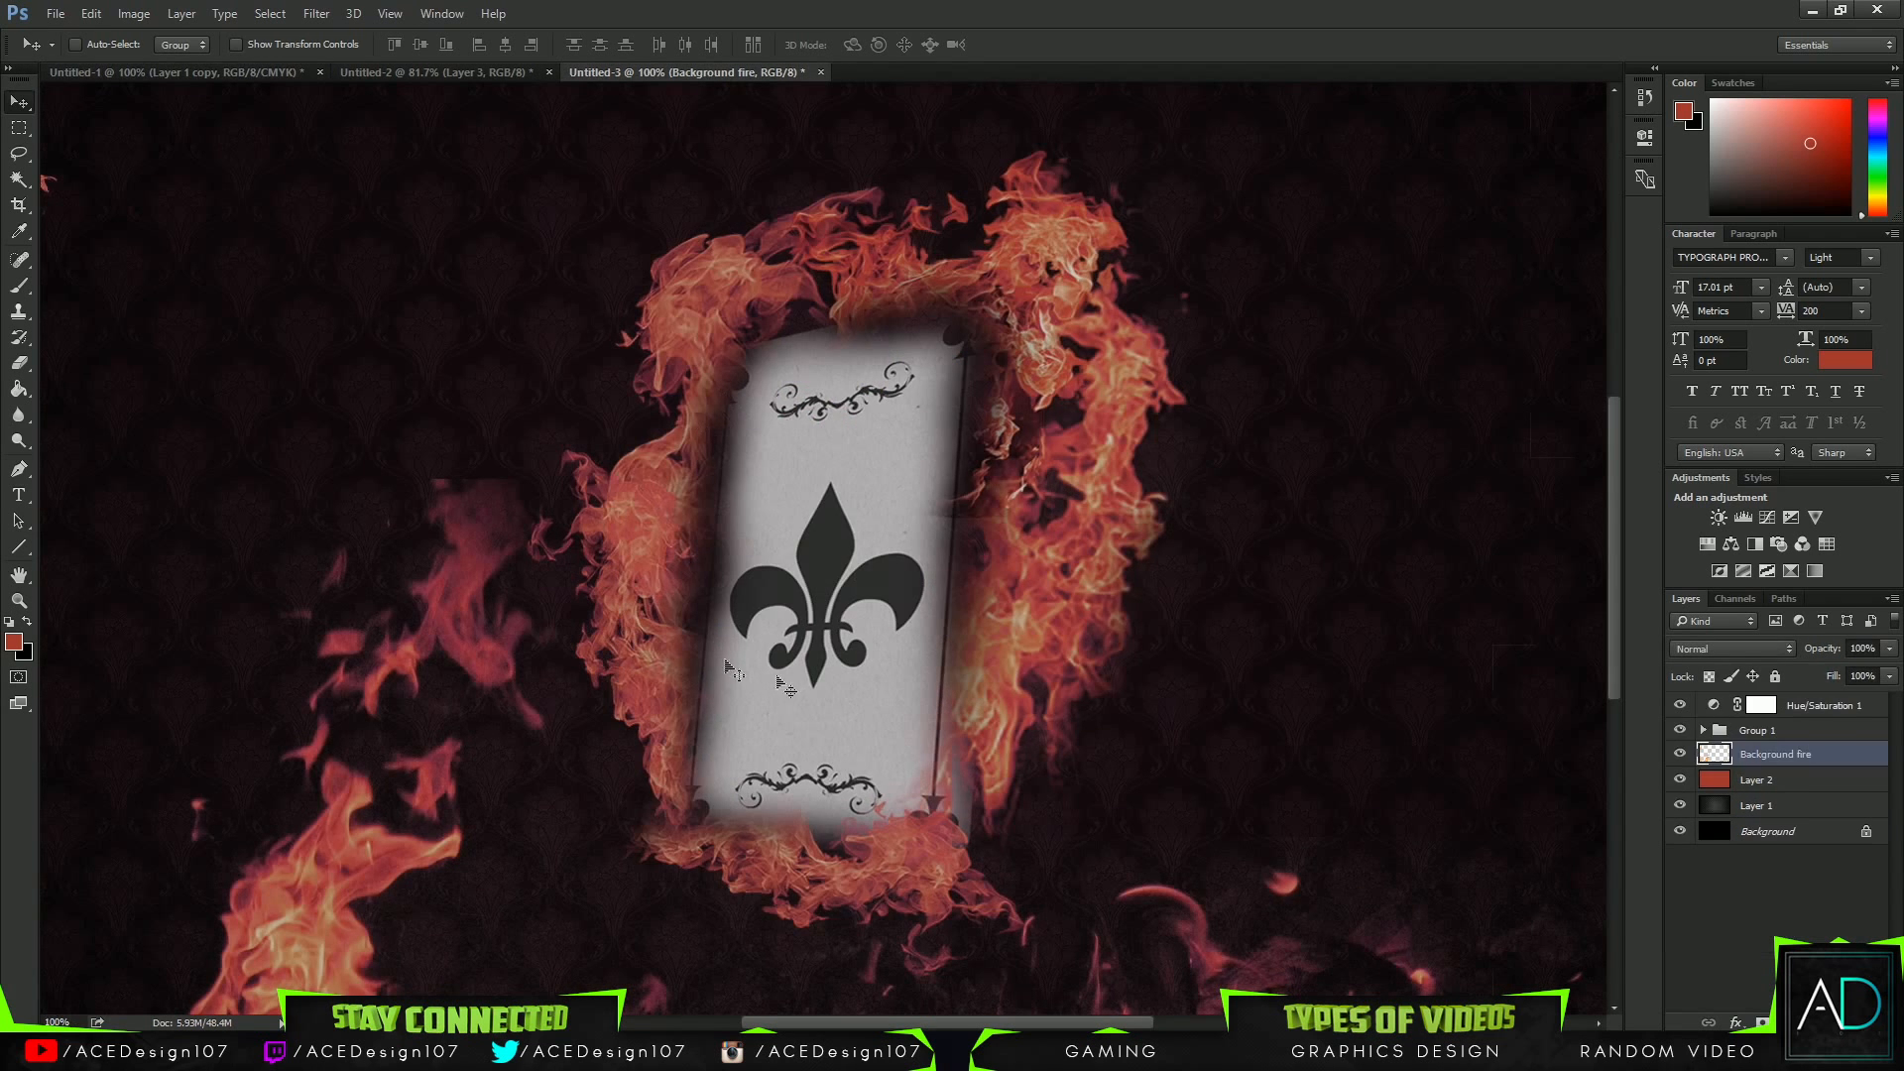
key(ctrl+0)
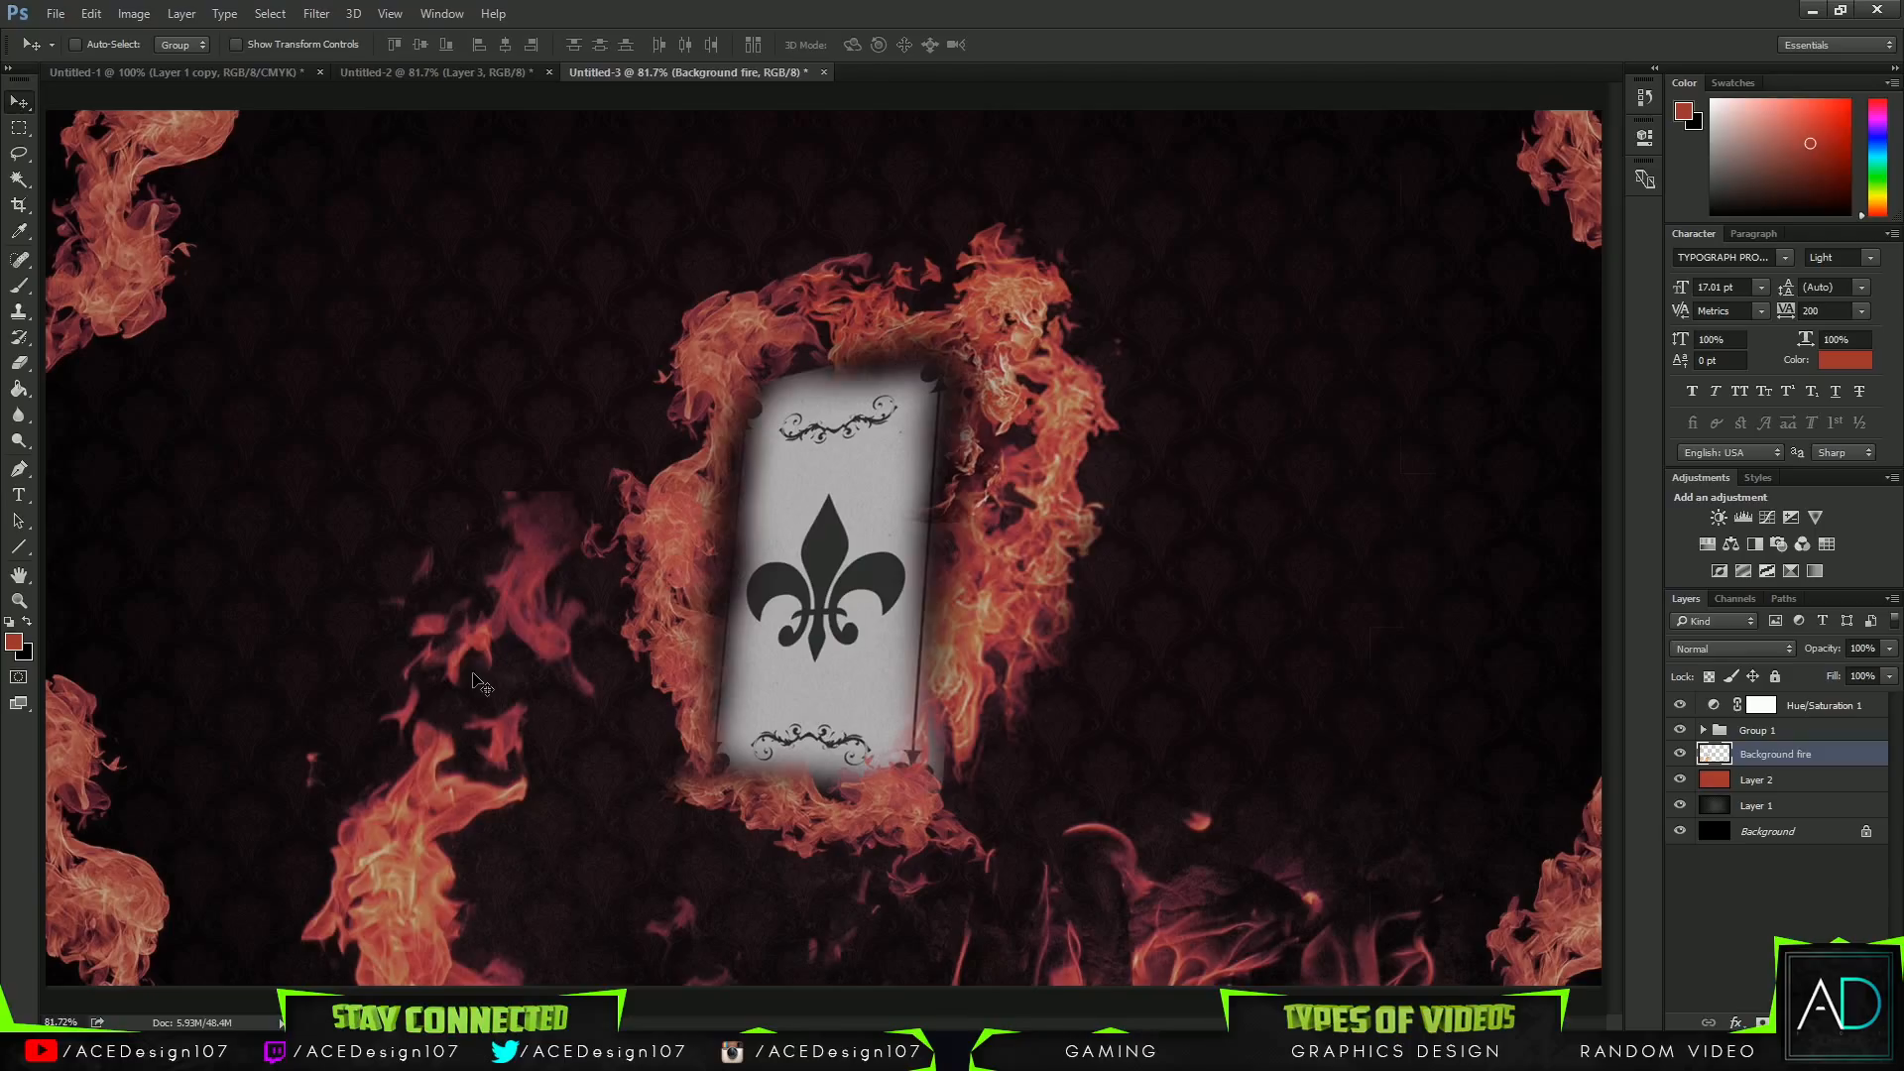
Open the Daily Upload PSD file from the ACEDesign folder in Documents.
key(ctrl+o)
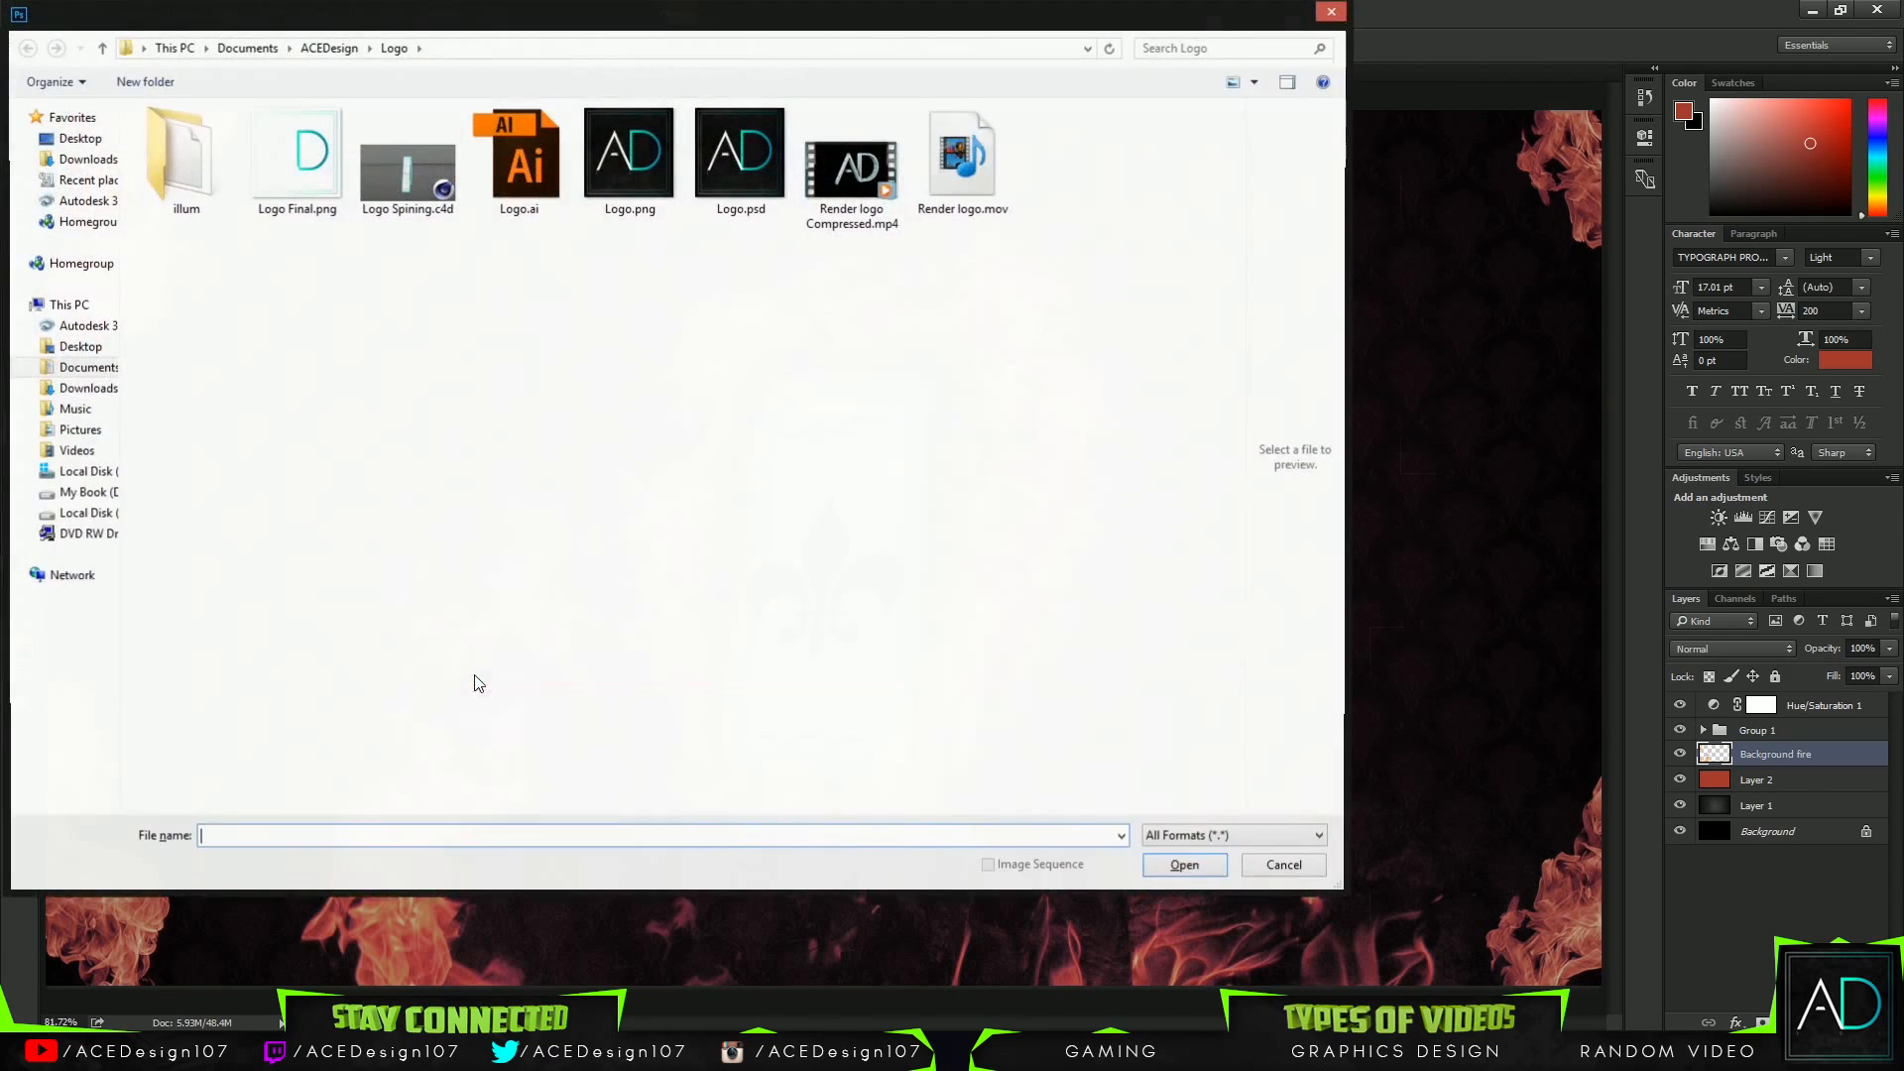
click(85, 368)
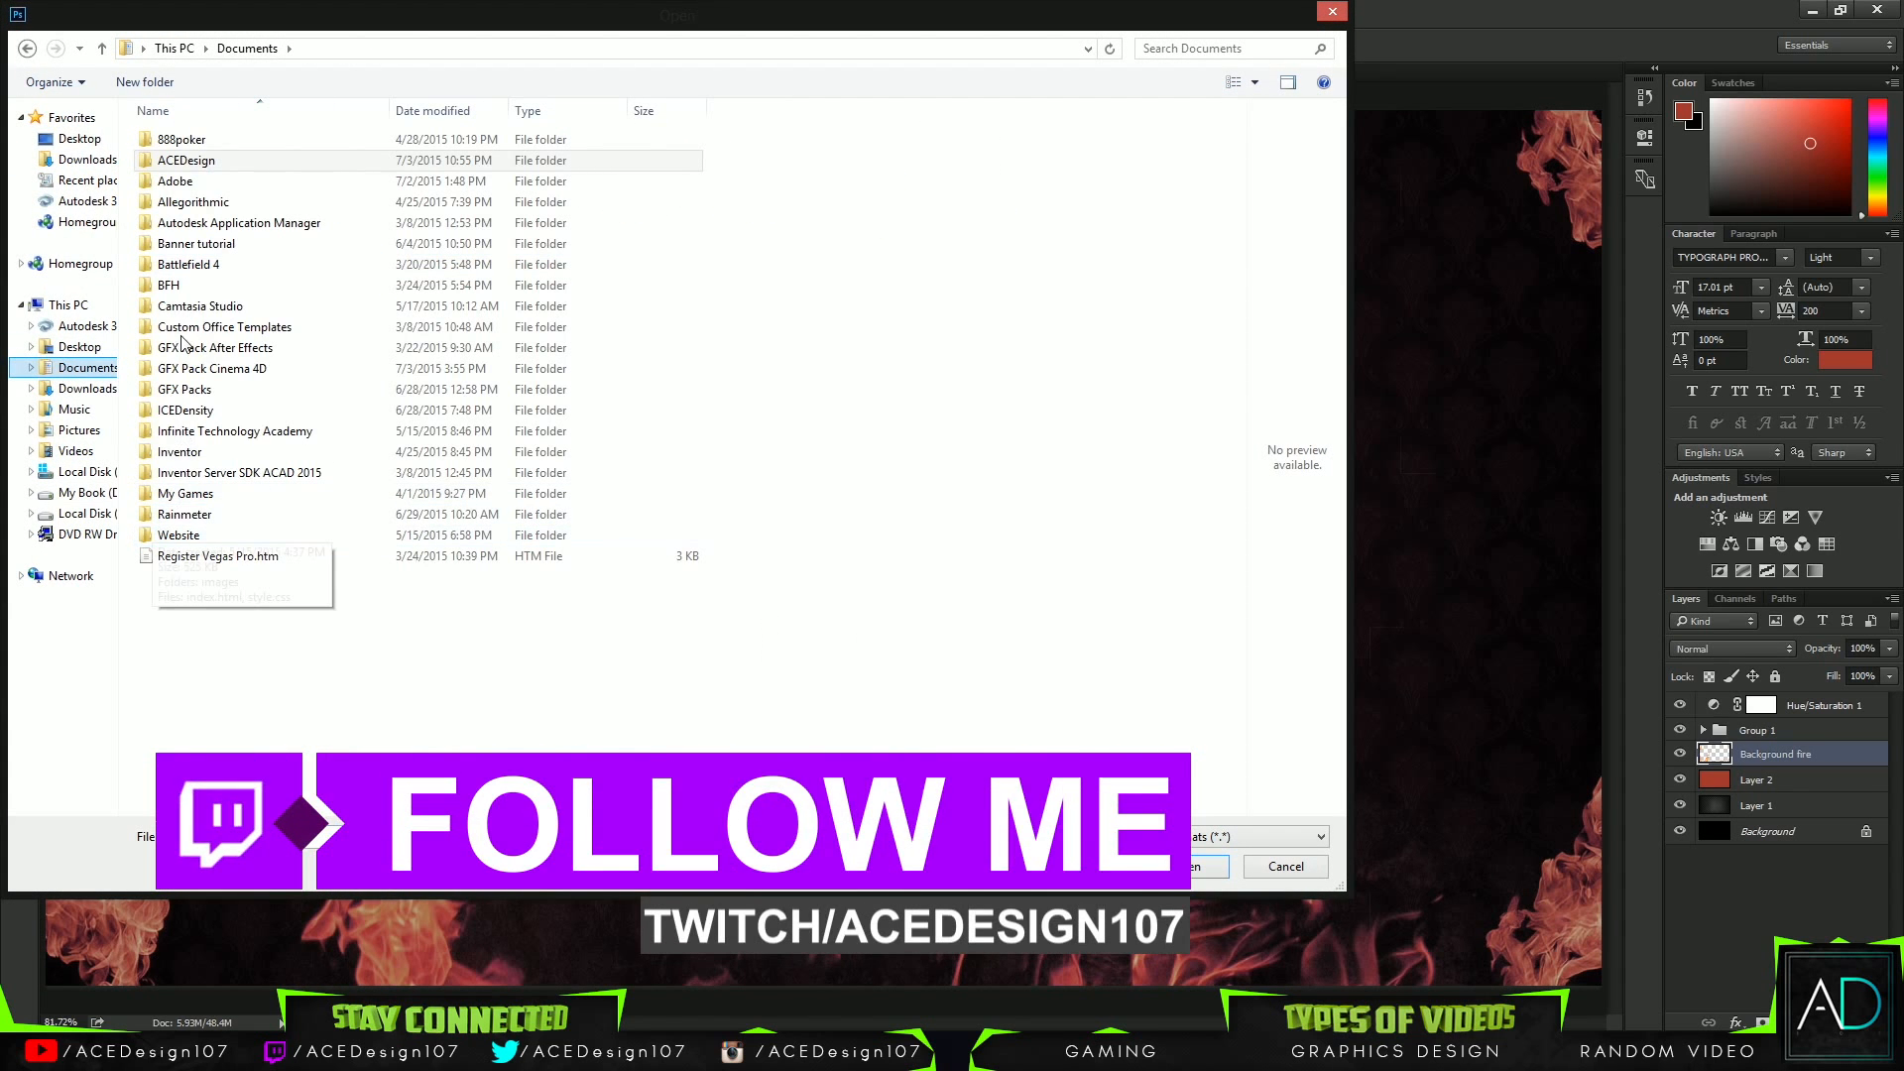
double_click(179, 158)
double_click(213, 347)
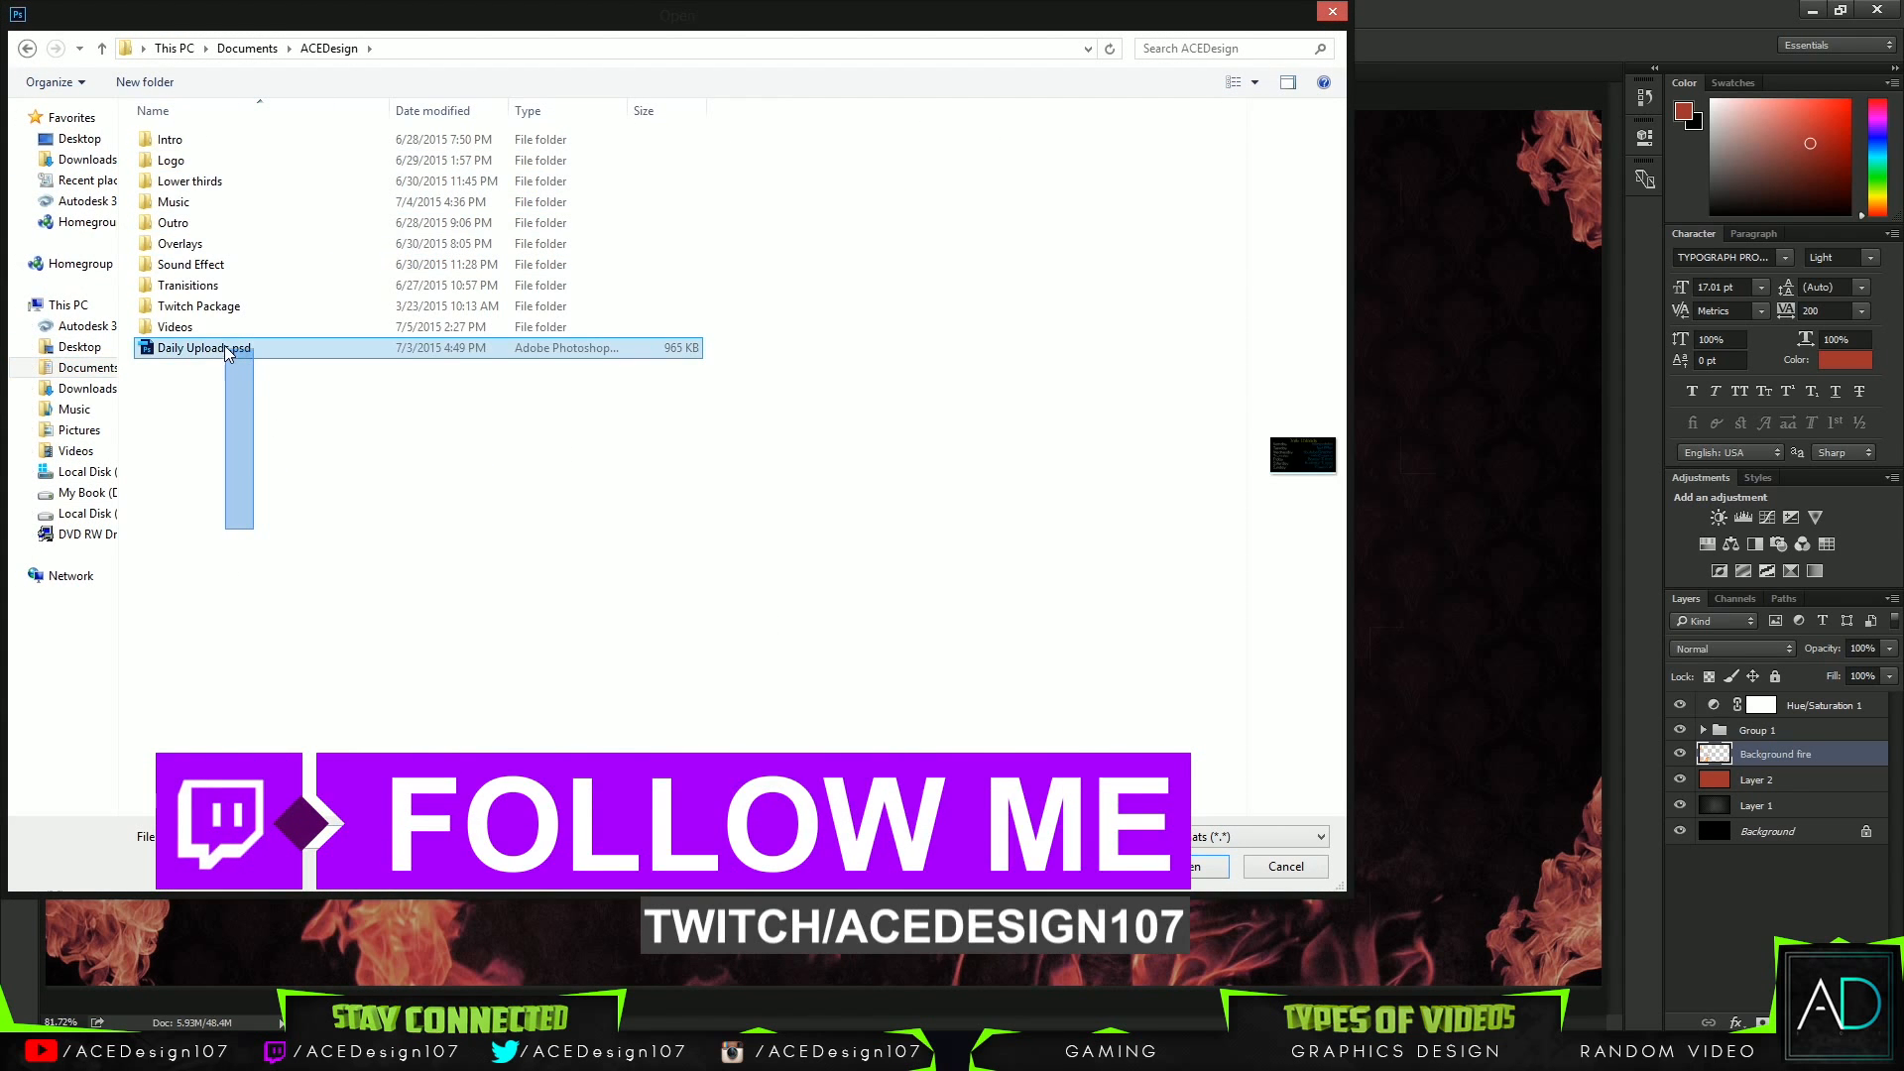